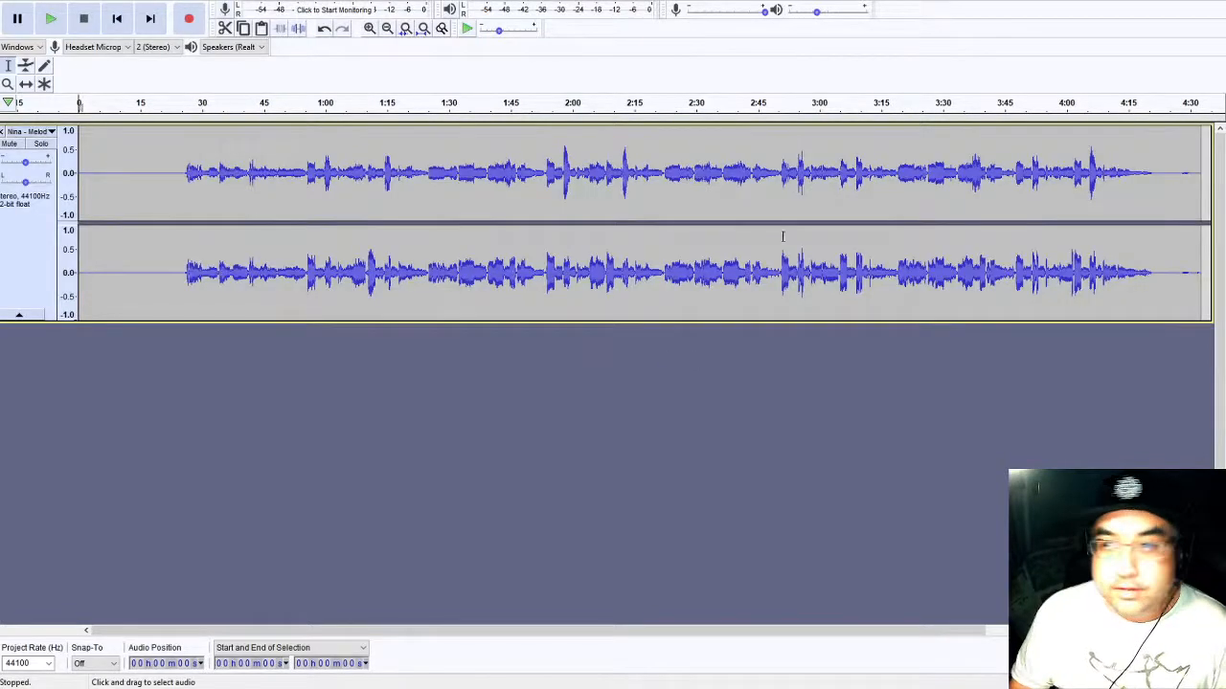
- Silence the vocal track's lead-in up to about 26 seconds and its tail from about 4:21 to 4:33
click(182, 161)
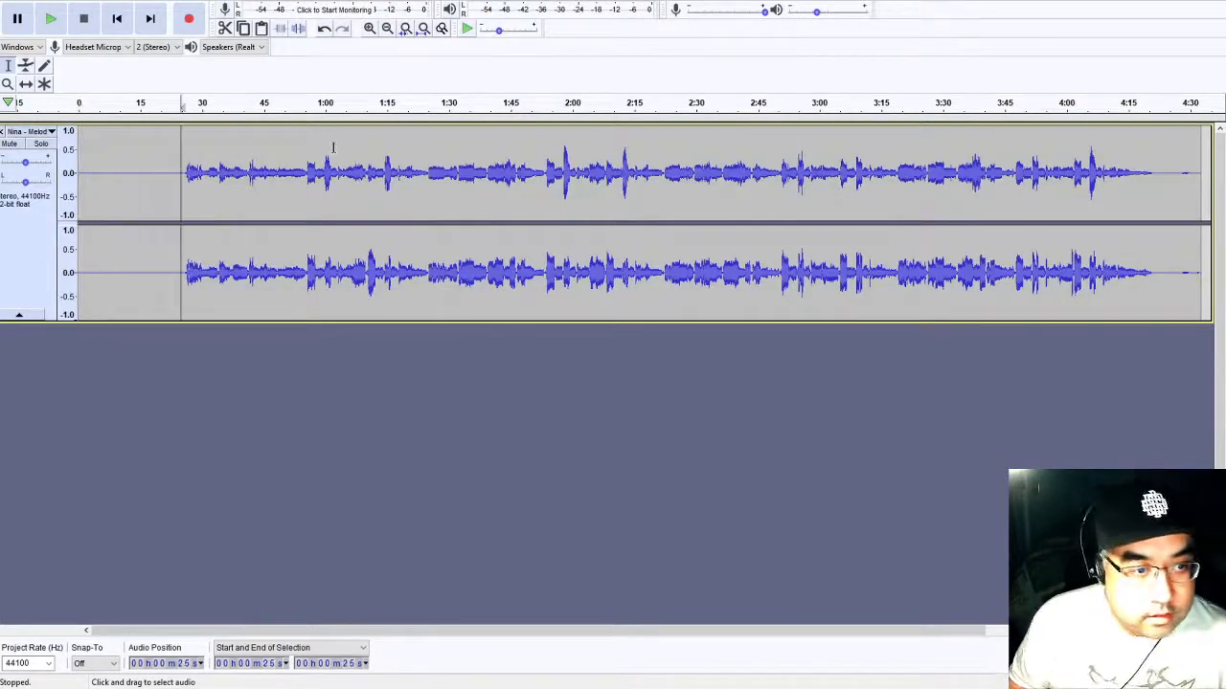
key(shift+Home)
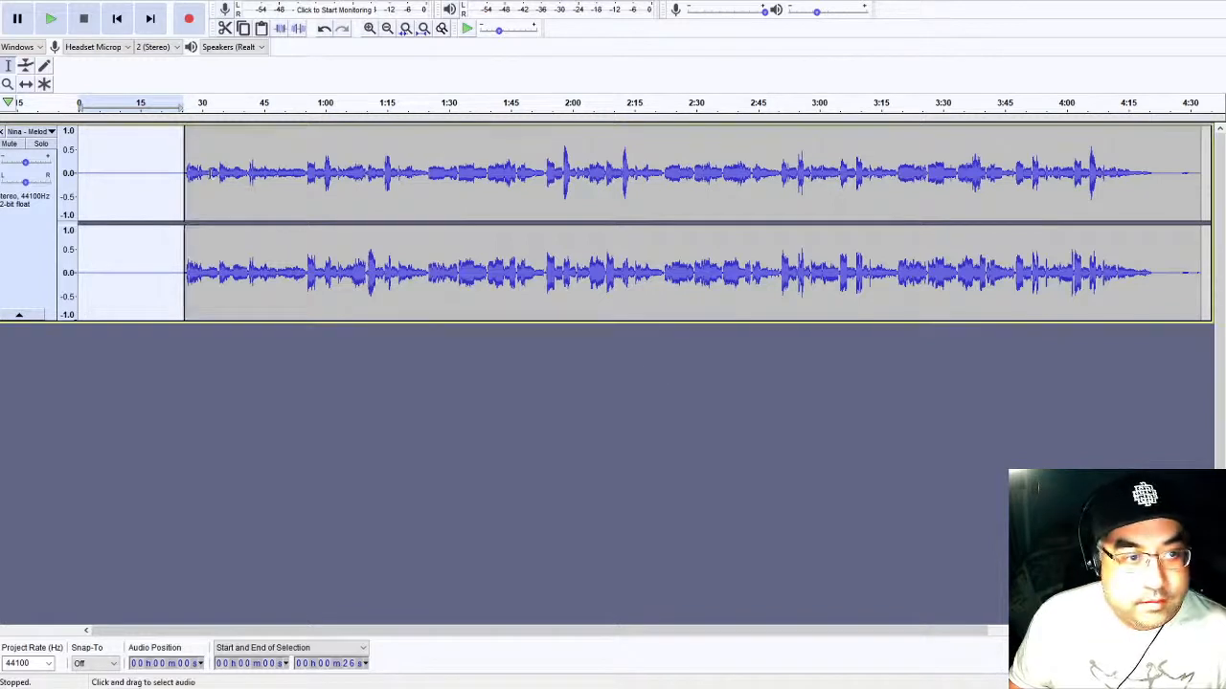
click(1155, 165)
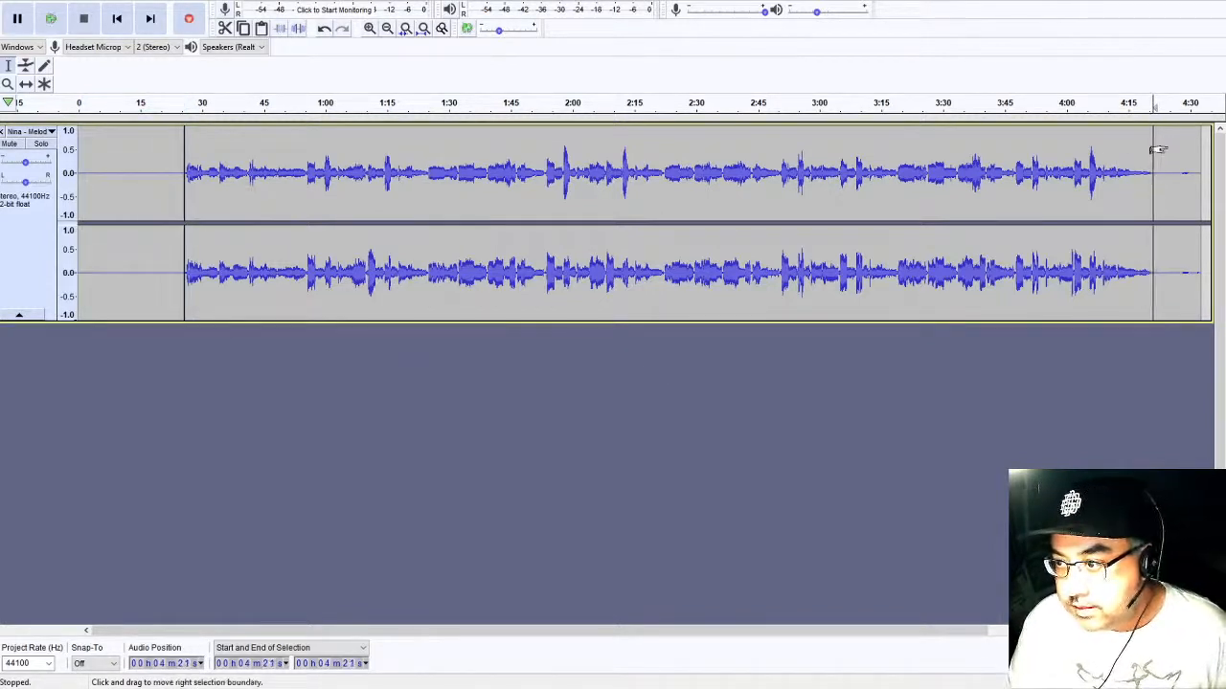
double_click(1165, 145)
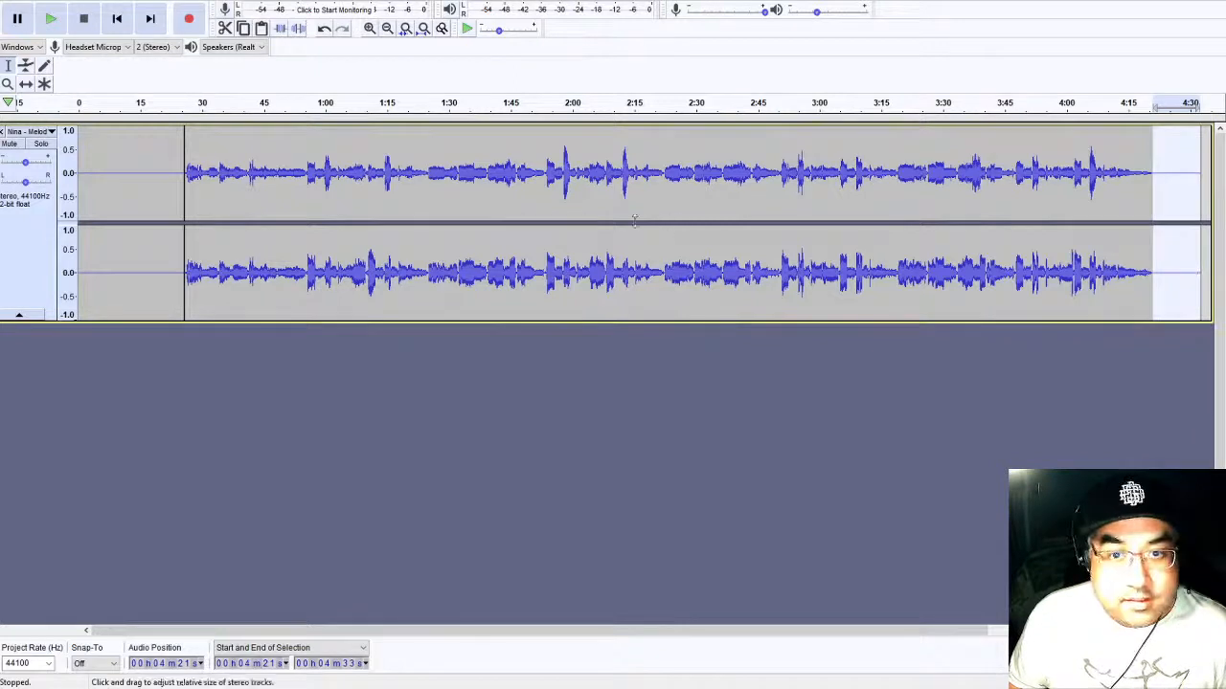
- Merge the vocal clip at the split line near 26 seconds and select the whole track
click(535, 212)
click(186, 131)
key(ctrl+a)
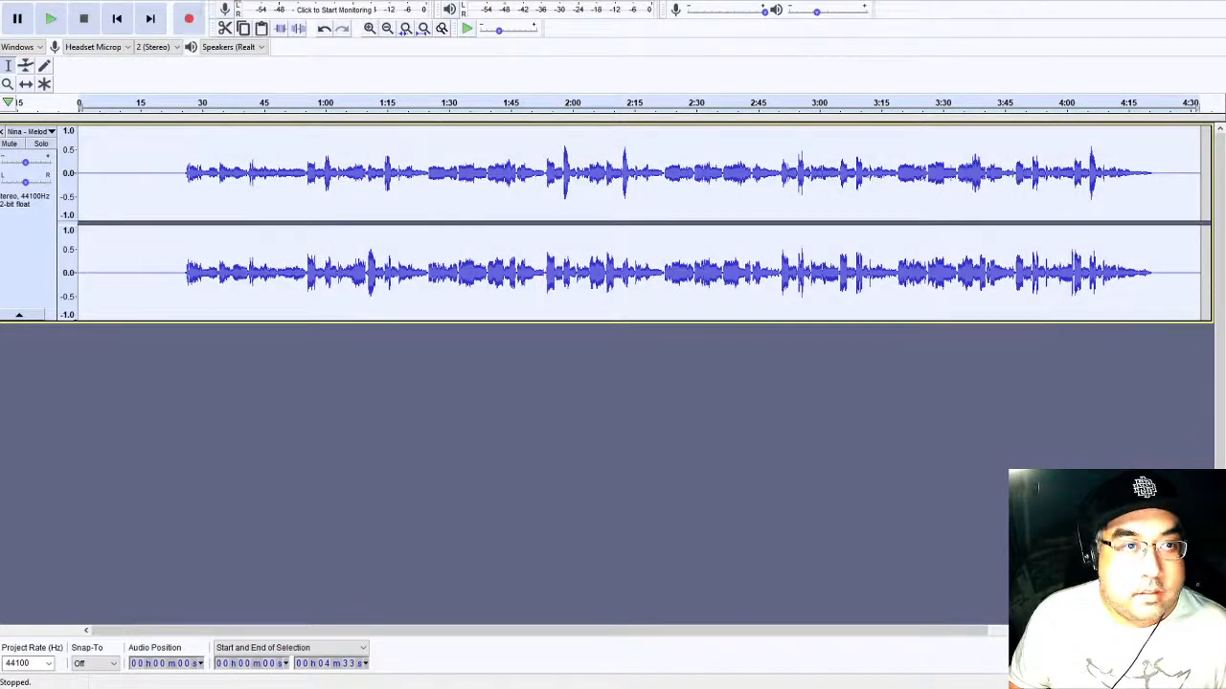
click(301, 268)
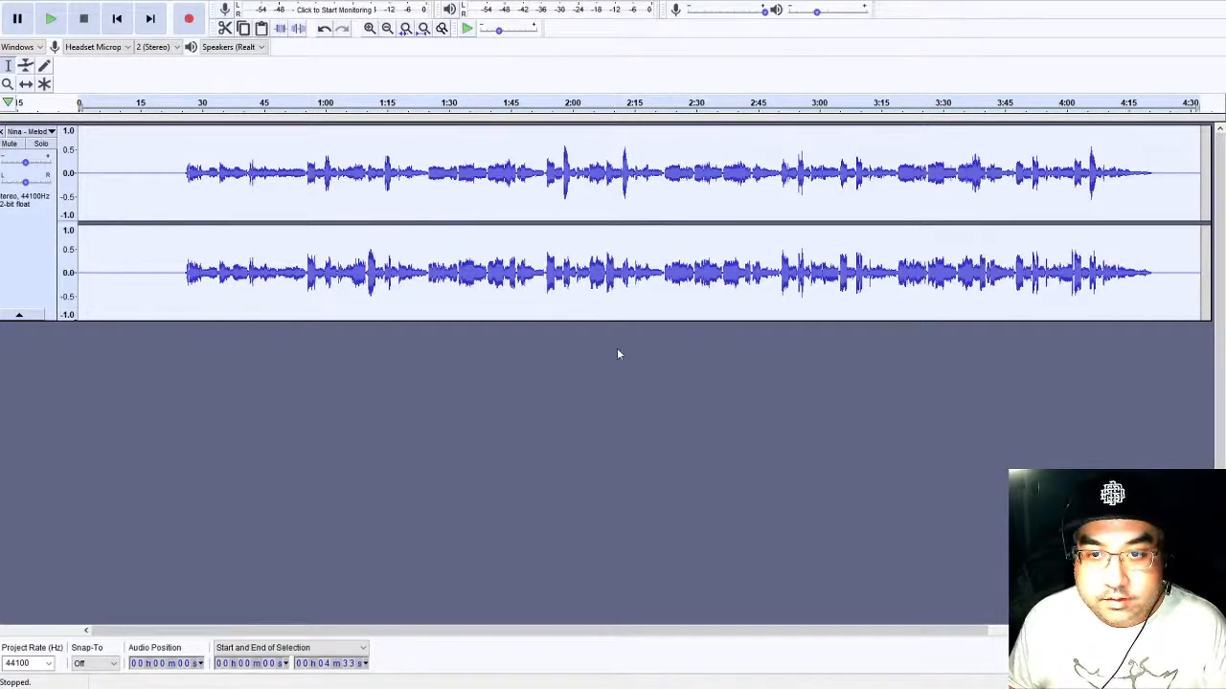
click(638, 373)
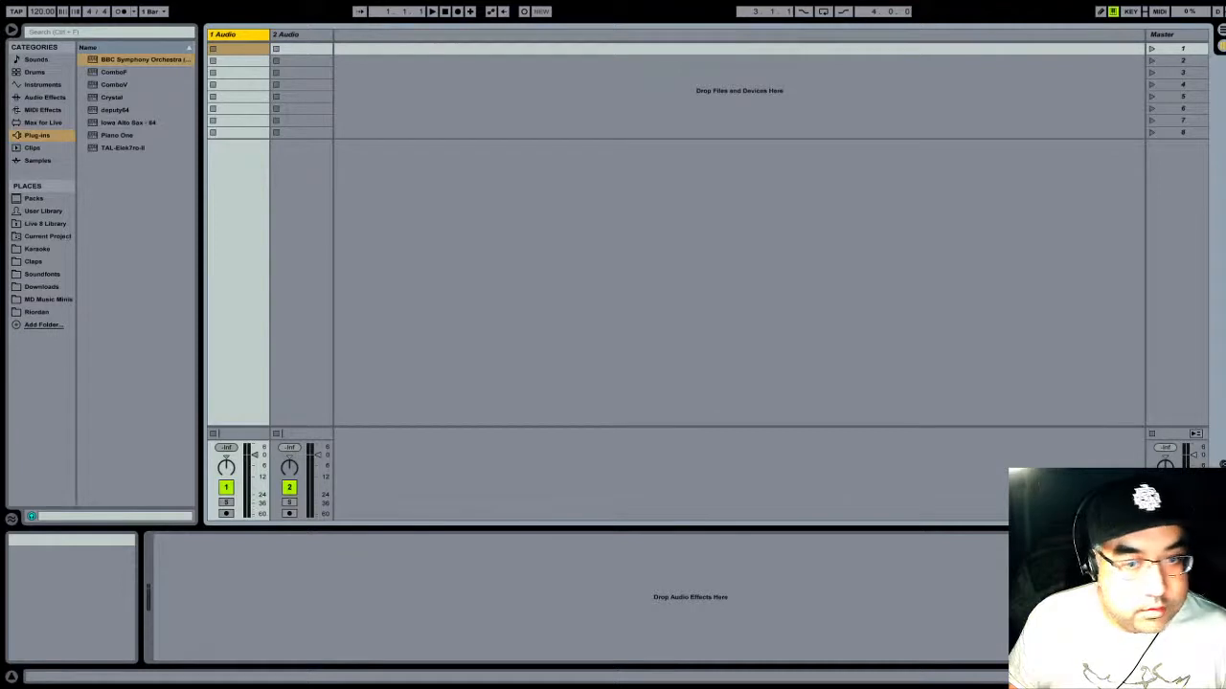
- Switch to Ableton Live and expand the Servant Song, Submissions and Audio folders inside MD Music Ministry
click(489, 259)
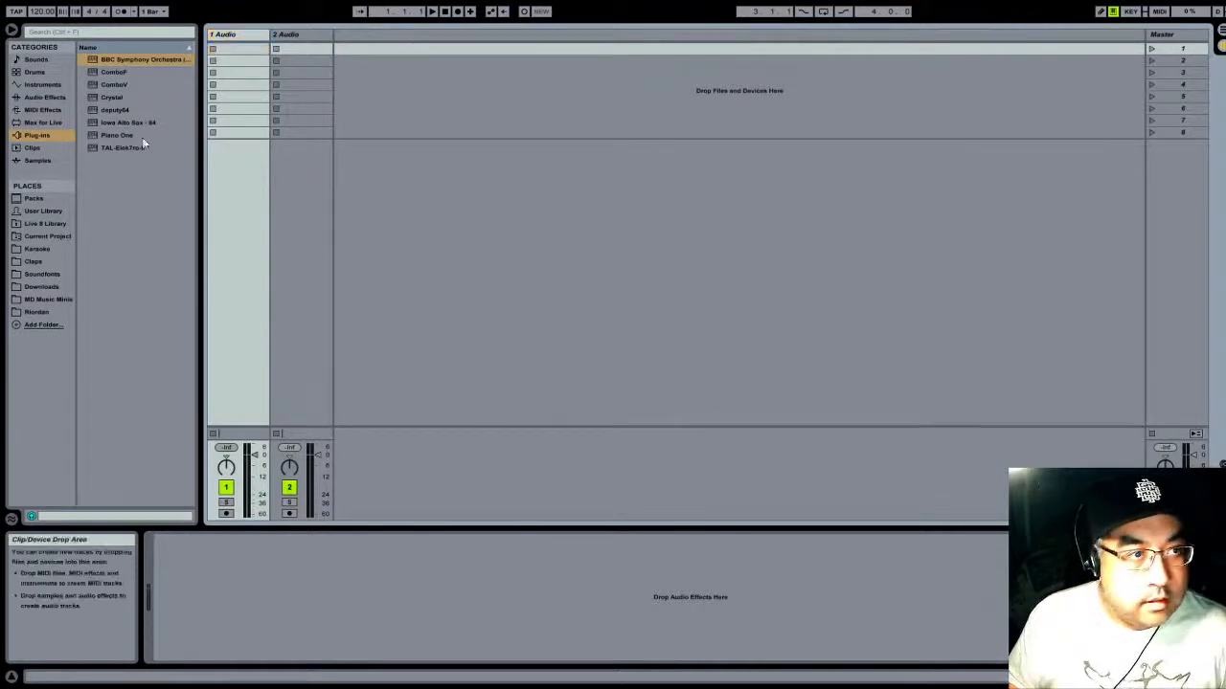
click(33, 301)
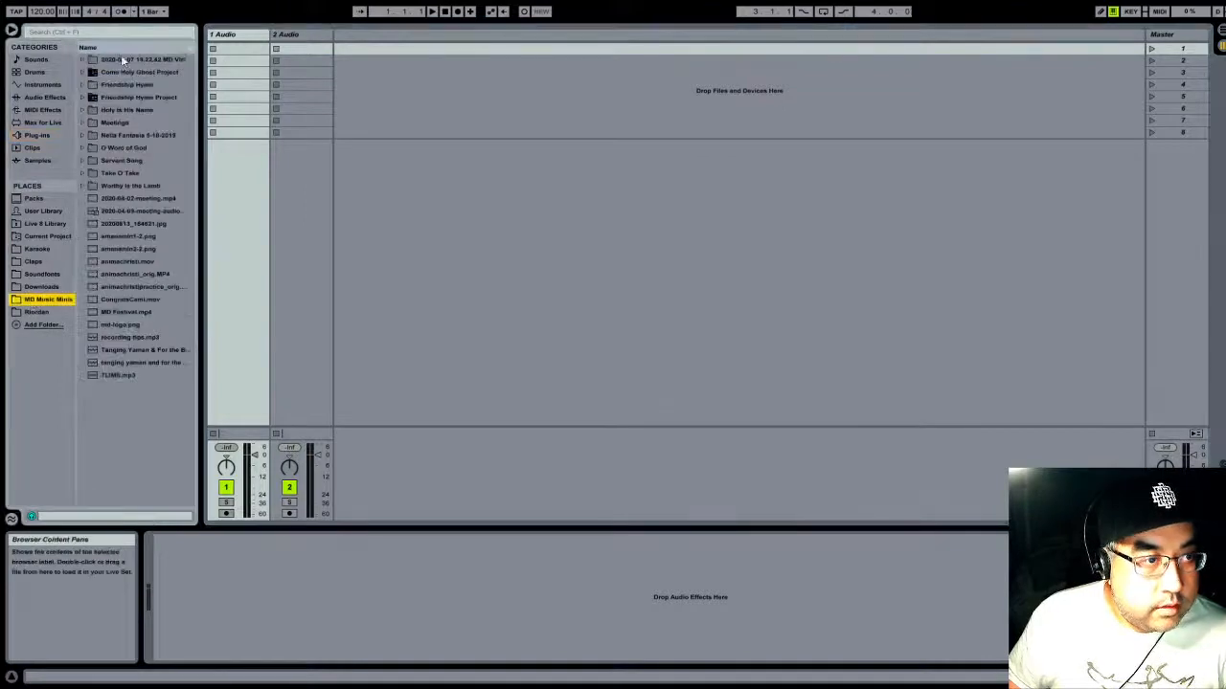
click(88, 162)
click(99, 186)
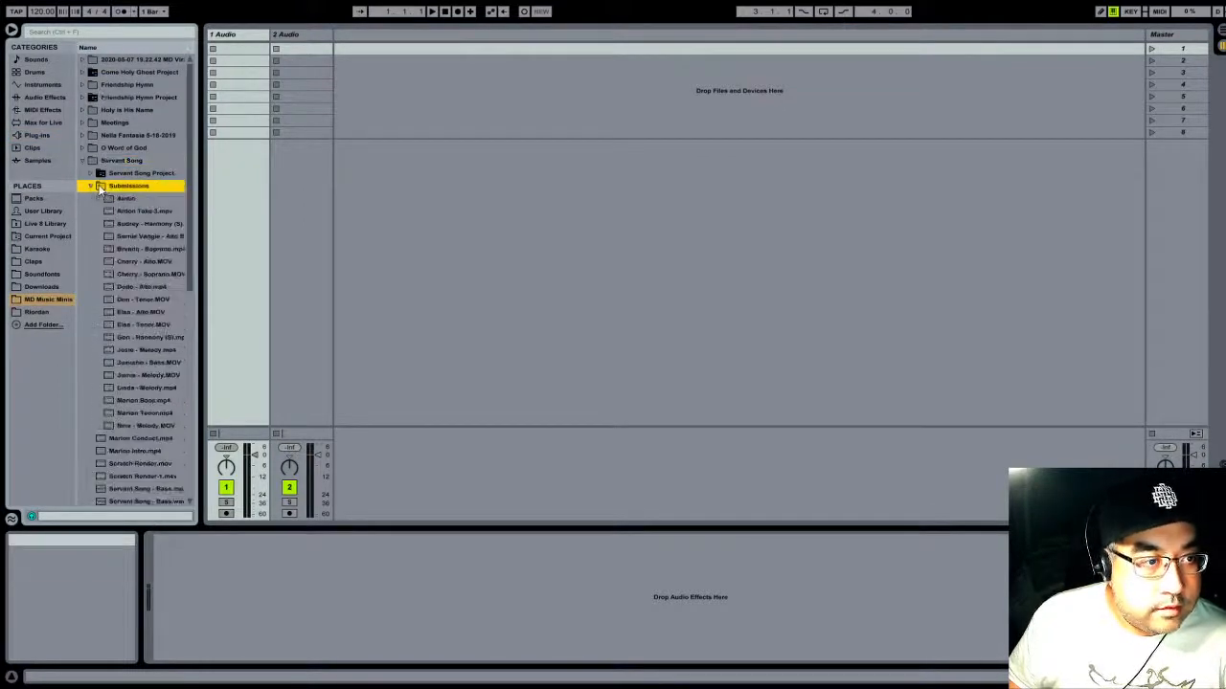
click(107, 199)
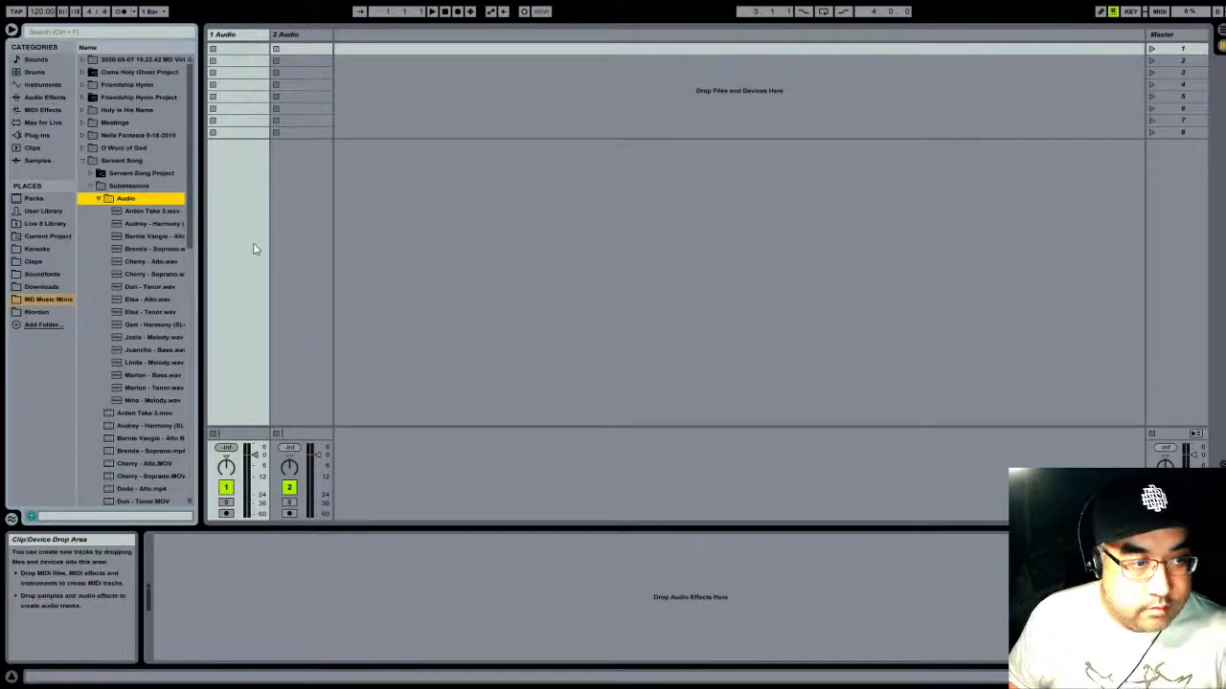
- Place Servant Song - Piano.wav at the start of the 1 Audio track in the Arrangement View
scroll(115, 359, down, 6)
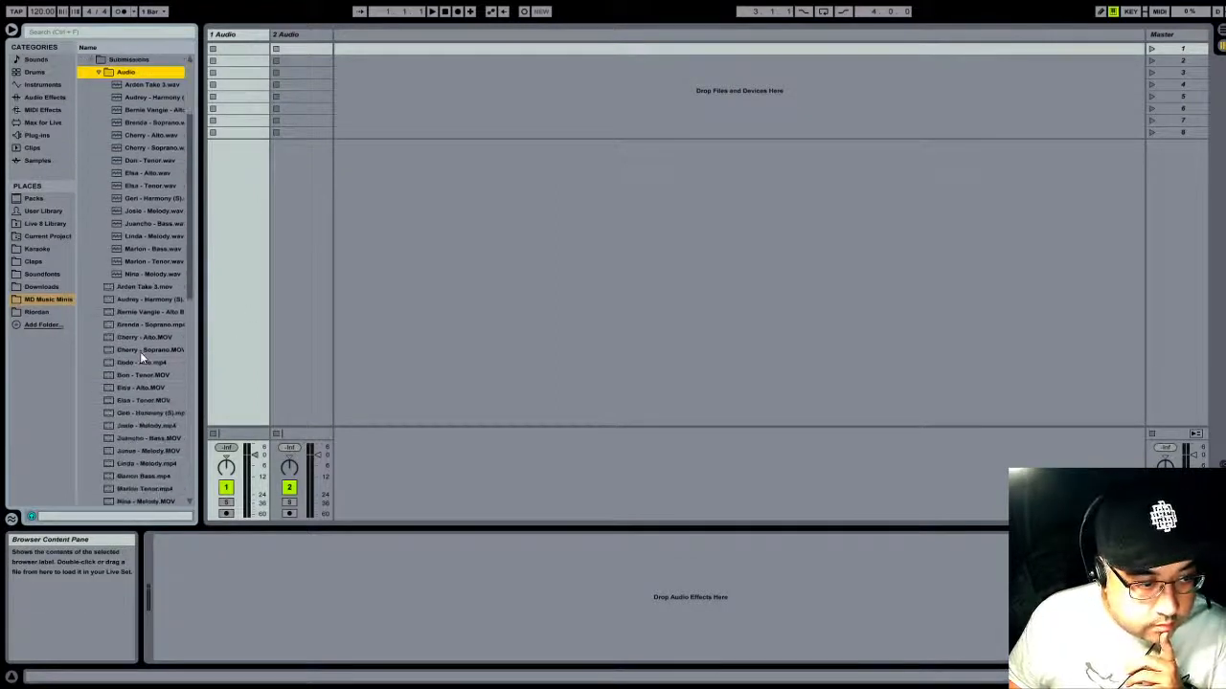
scroll(140, 352, down, 4)
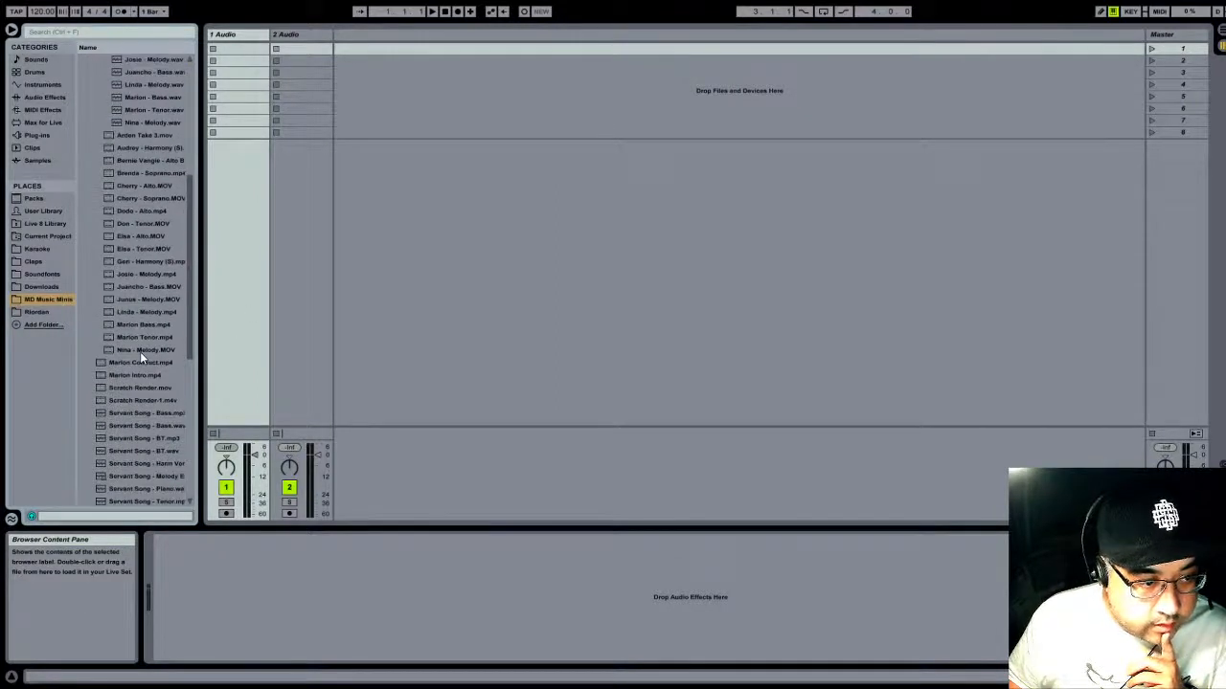
scroll(140, 351, down, 2)
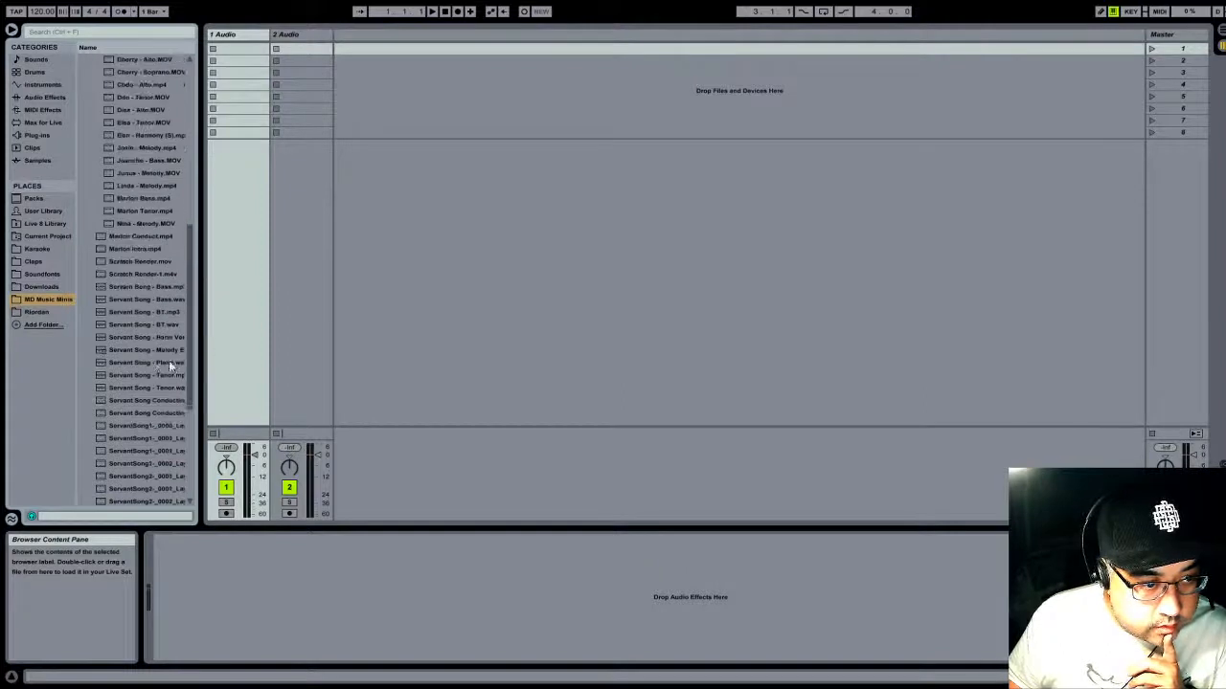
click(142, 363)
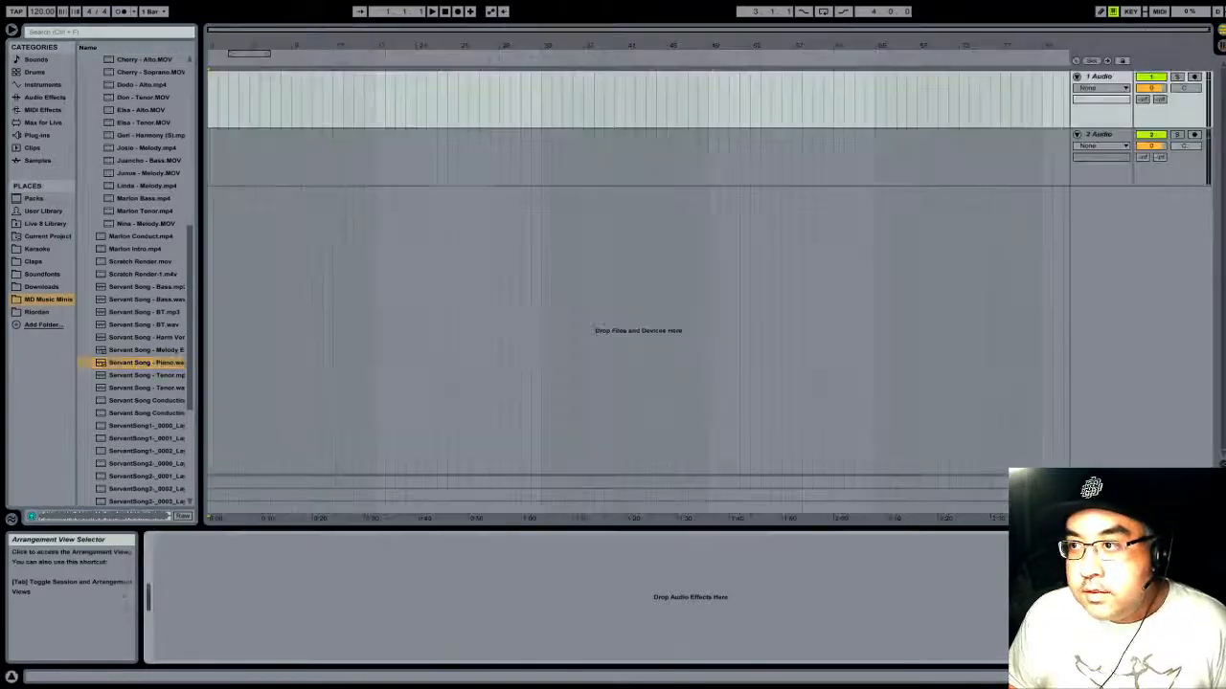
click(1220, 46)
click(1221, 48)
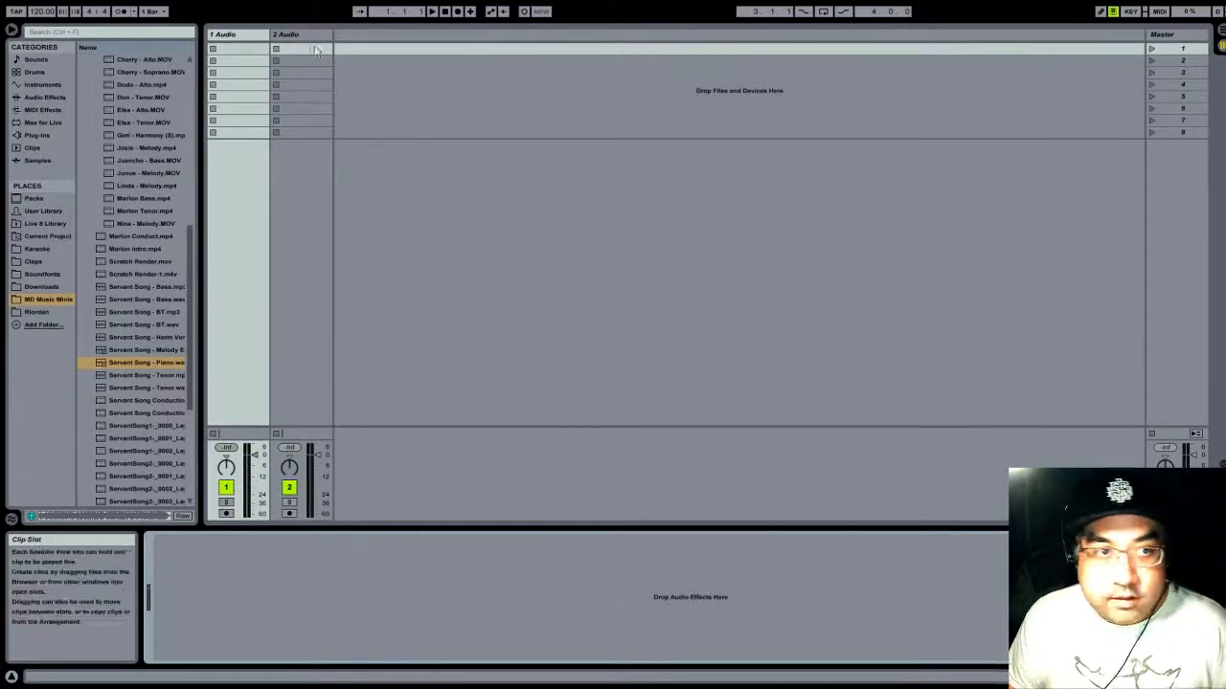
click(1221, 33)
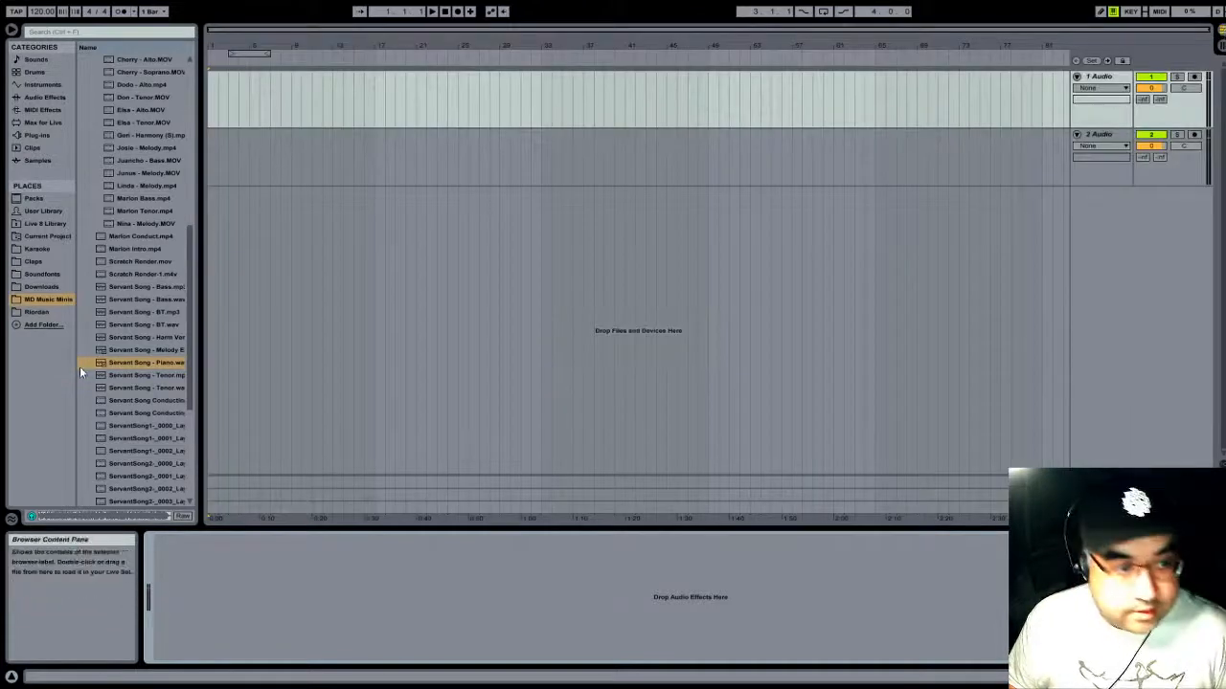
drag(100, 362, 211, 94)
- Play back the opening of the piano clip and return the playback position to the start of the arrangement
key(space)
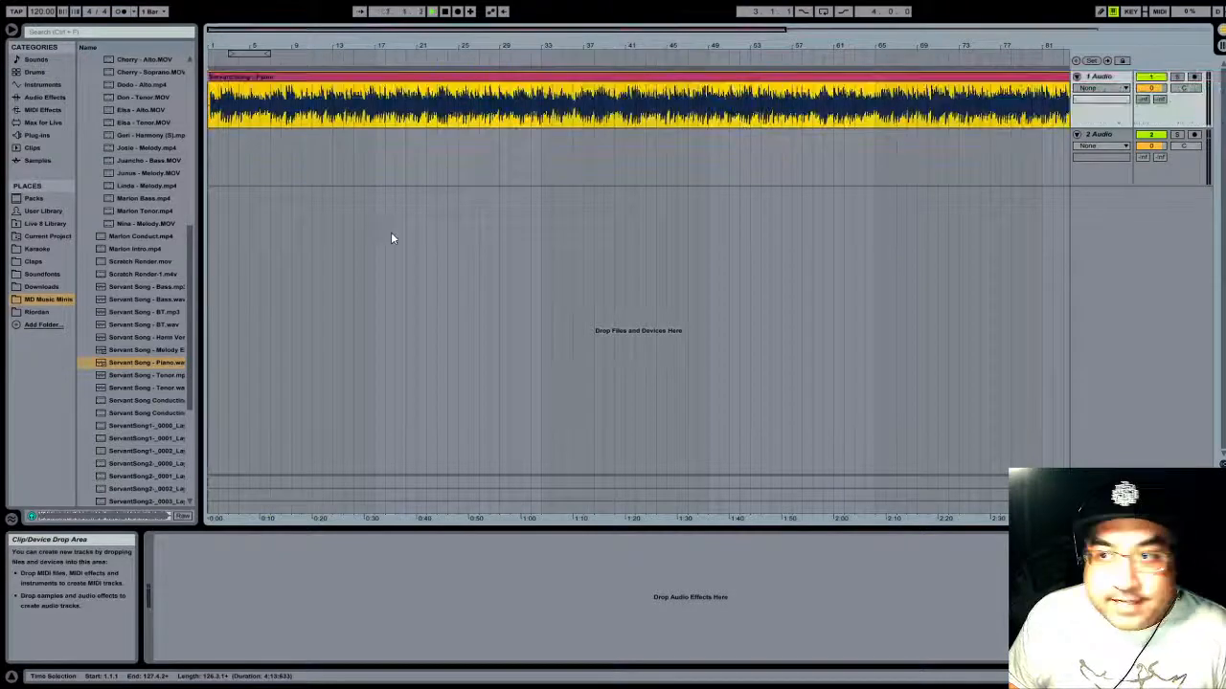
key(space)
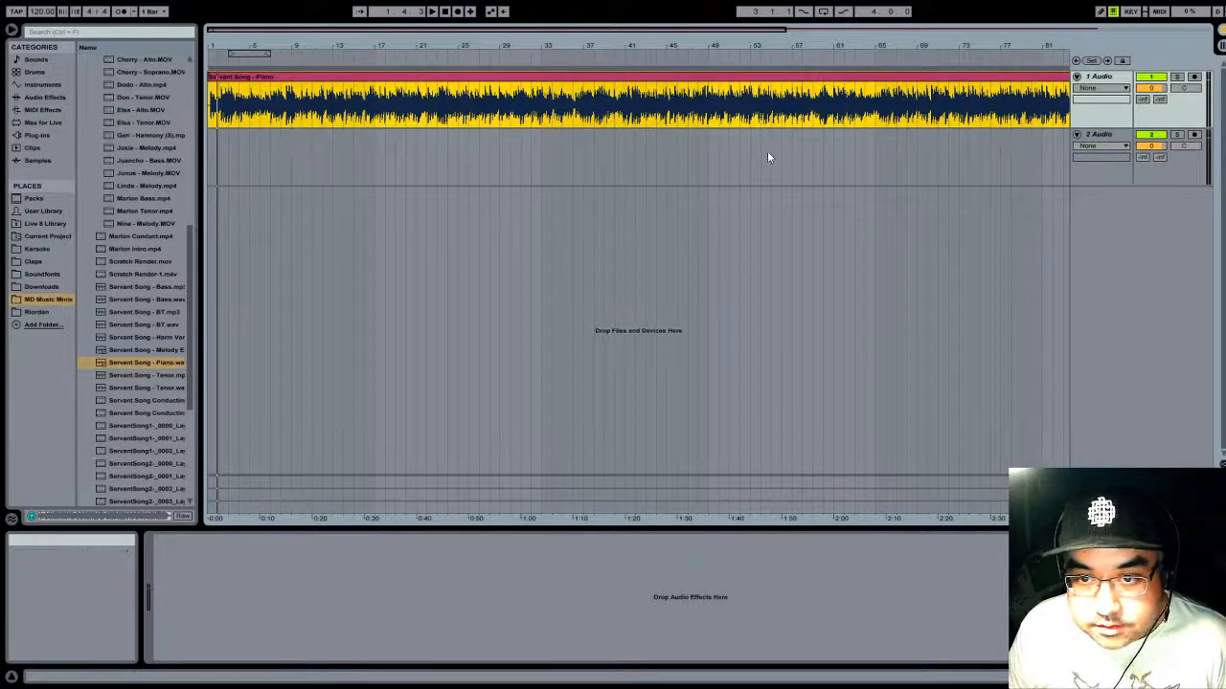
click(448, 13)
key(space)
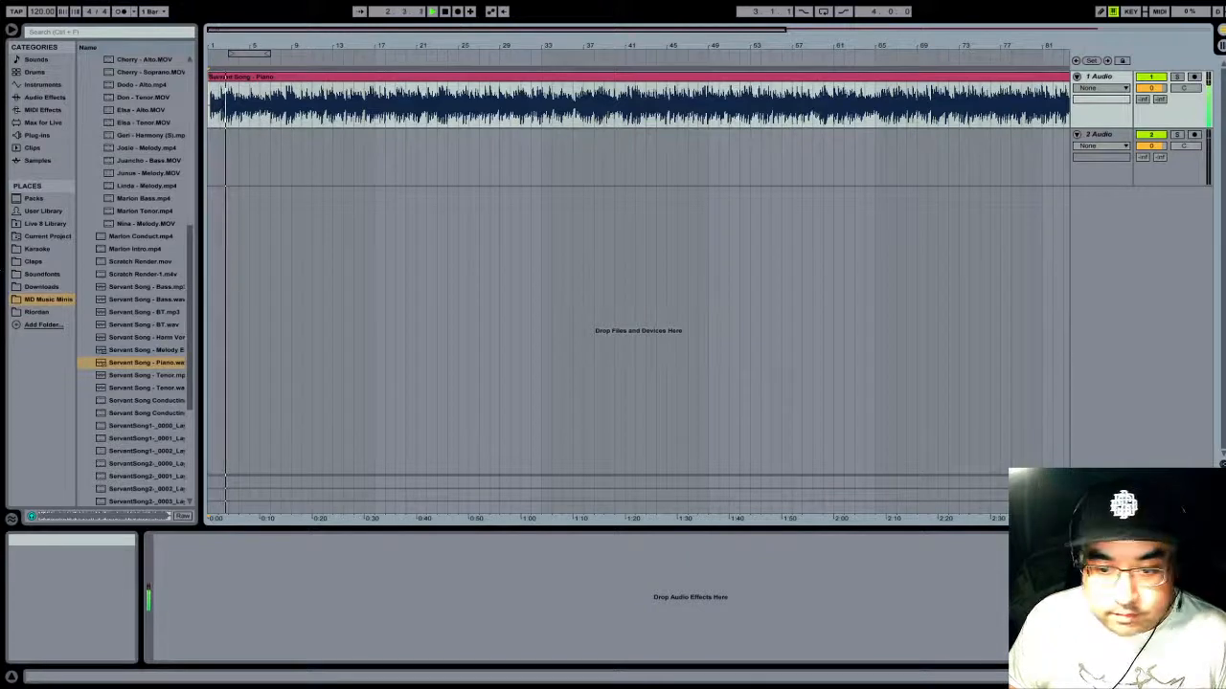
click(445, 12)
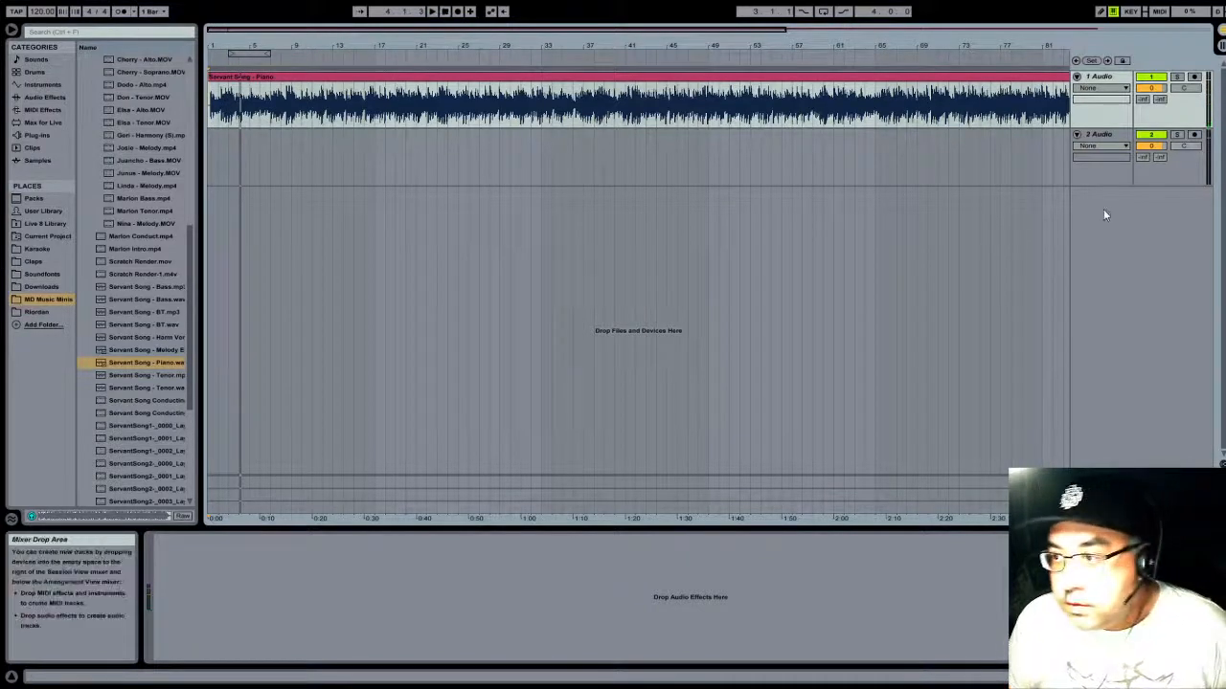
key(Home)
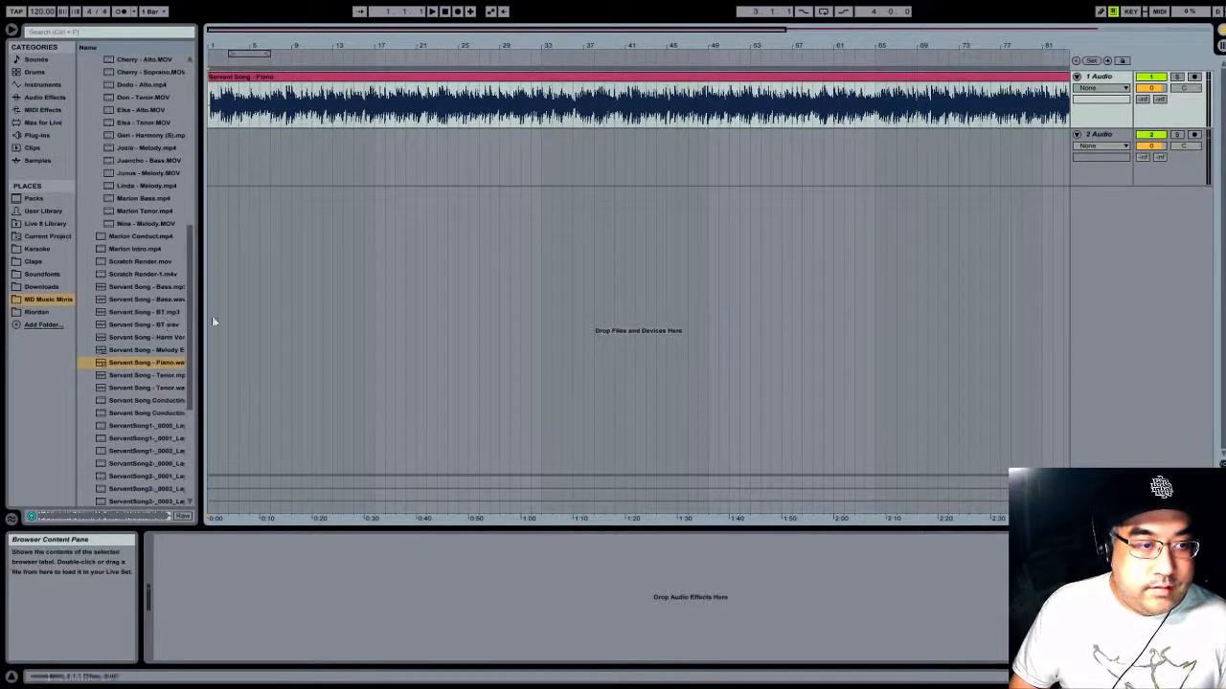
- Widen the browser, add the first melody vocal WAV from the Audio folder to 2 Audio, and move its clip to start at 4.1.1
scroll(113, 178, up, 4)
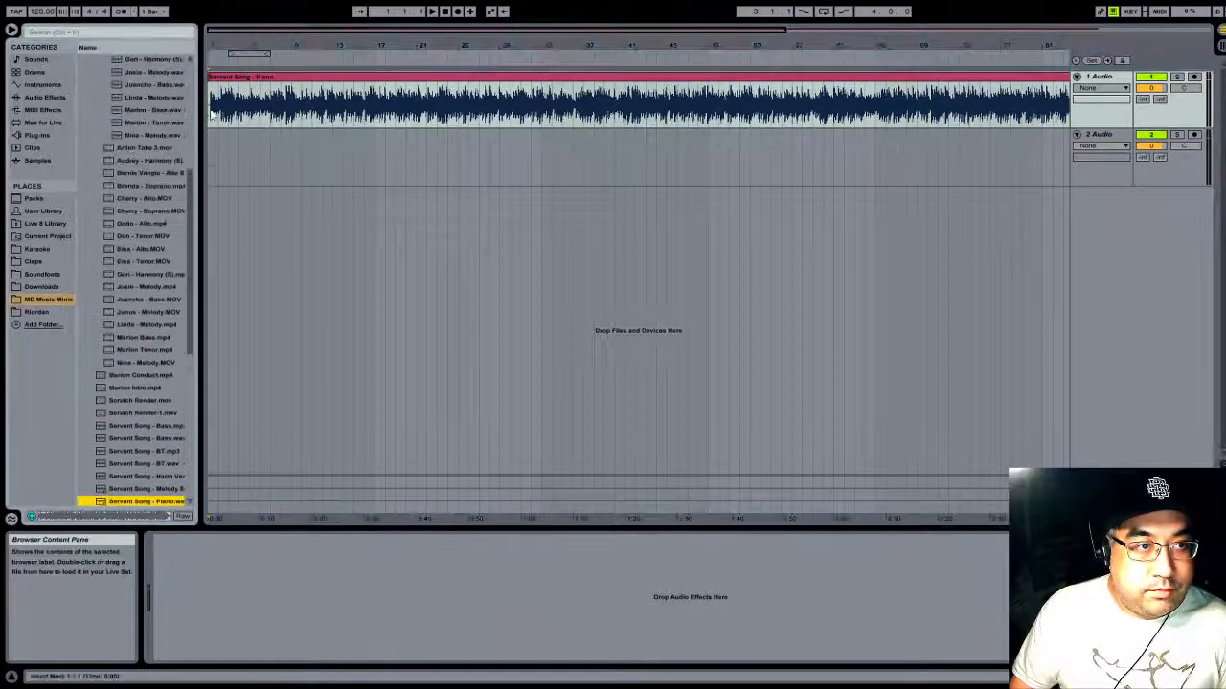
scroll(130, 294, up, 4)
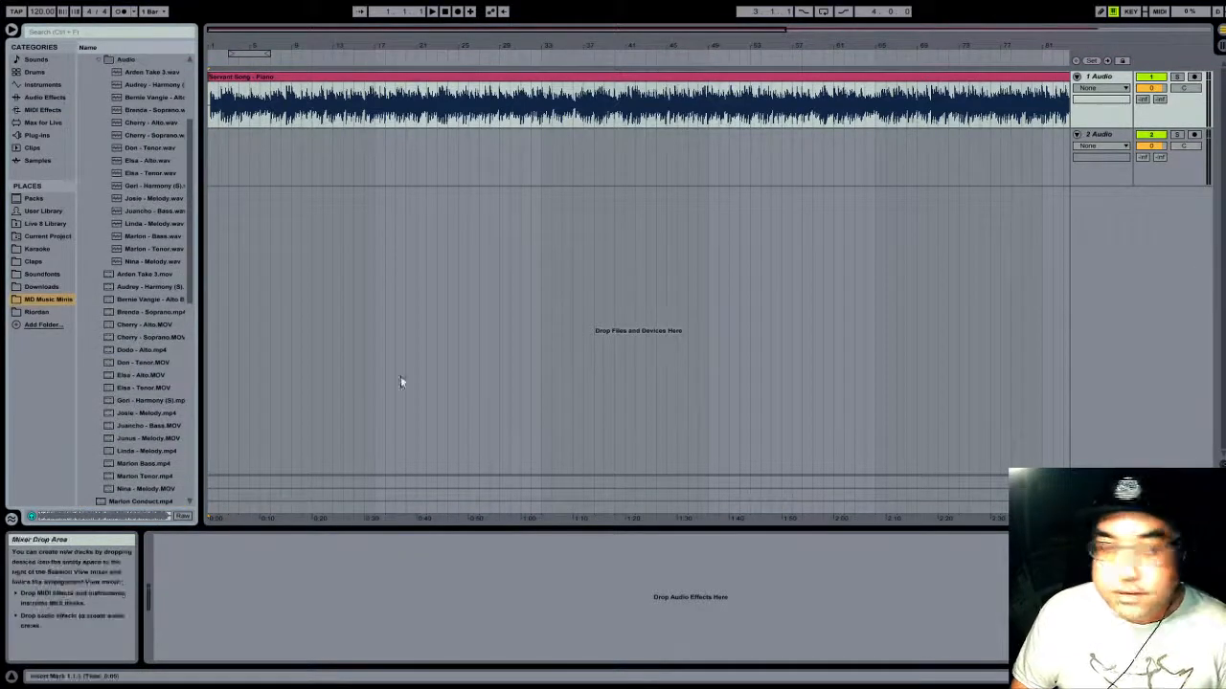
scroll(146, 274, up, 3)
drag(200, 268, 278, 265)
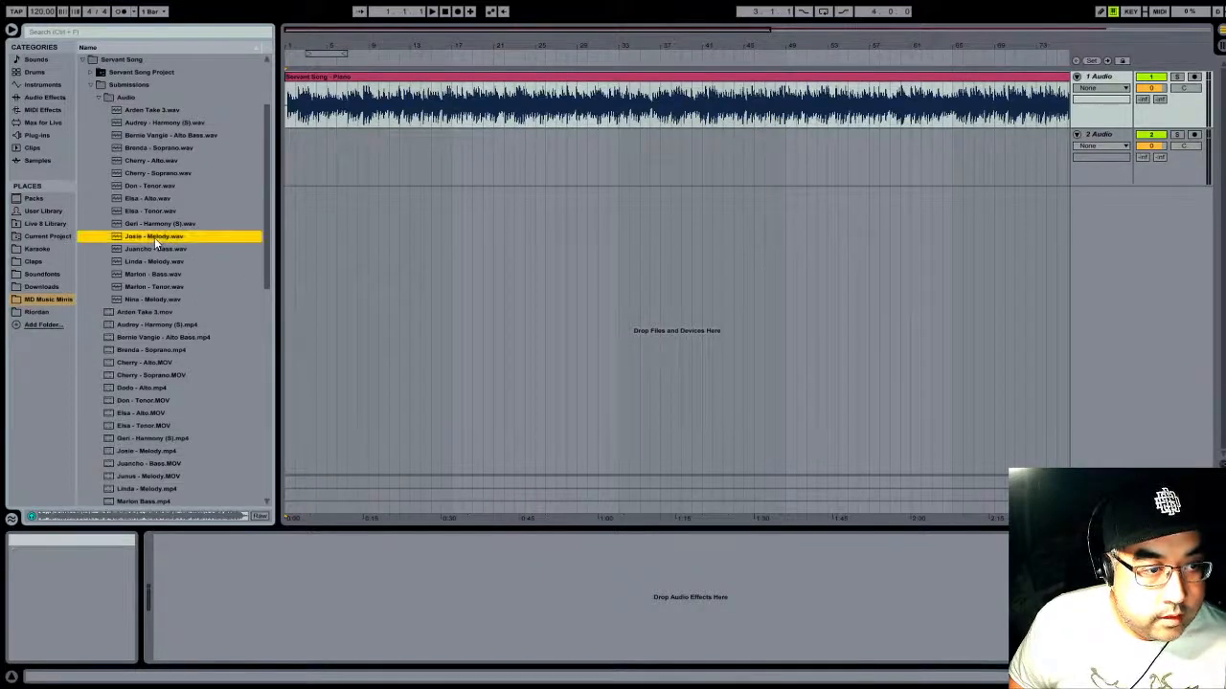
drag(154, 237, 370, 158)
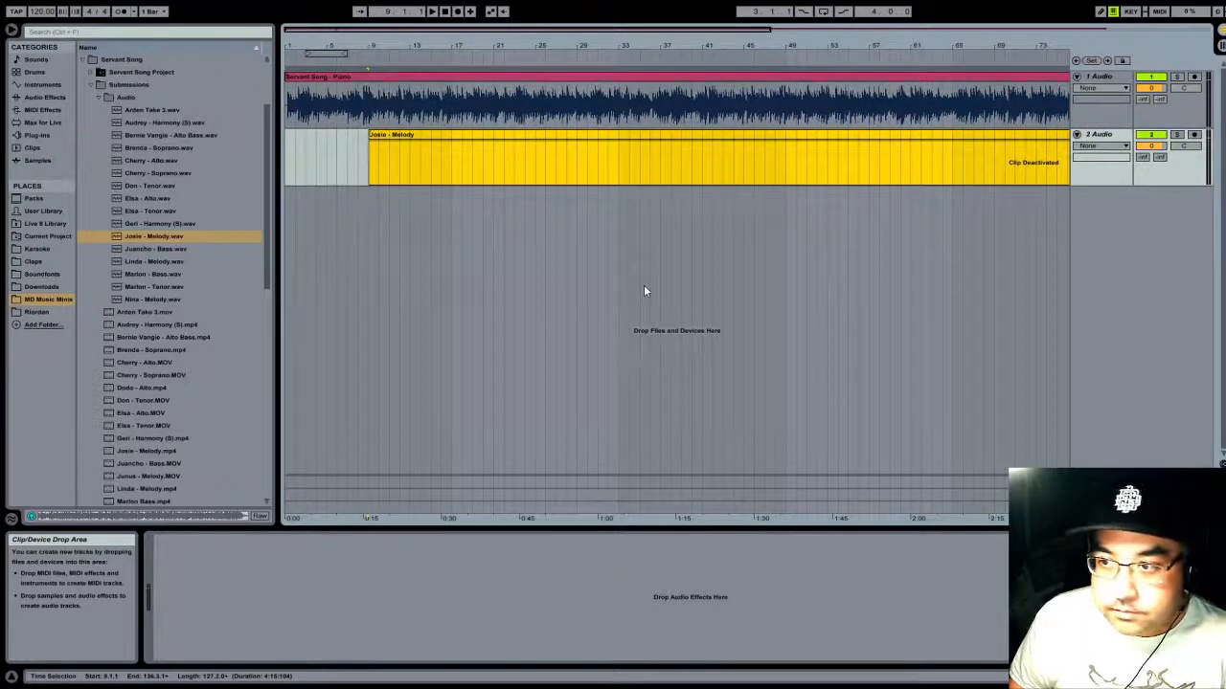
drag(744, 137, 681, 137)
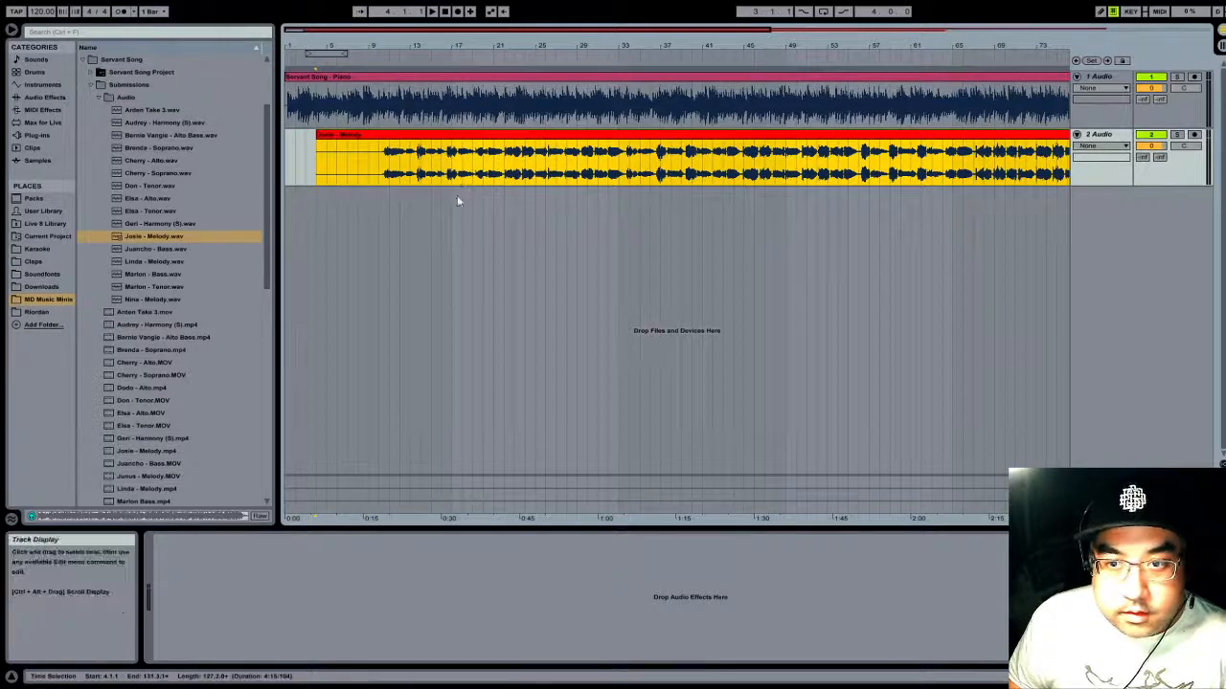
- Play the song from bar 4 to the vocal entry and set a locator there at about 9.2.1
key(space)
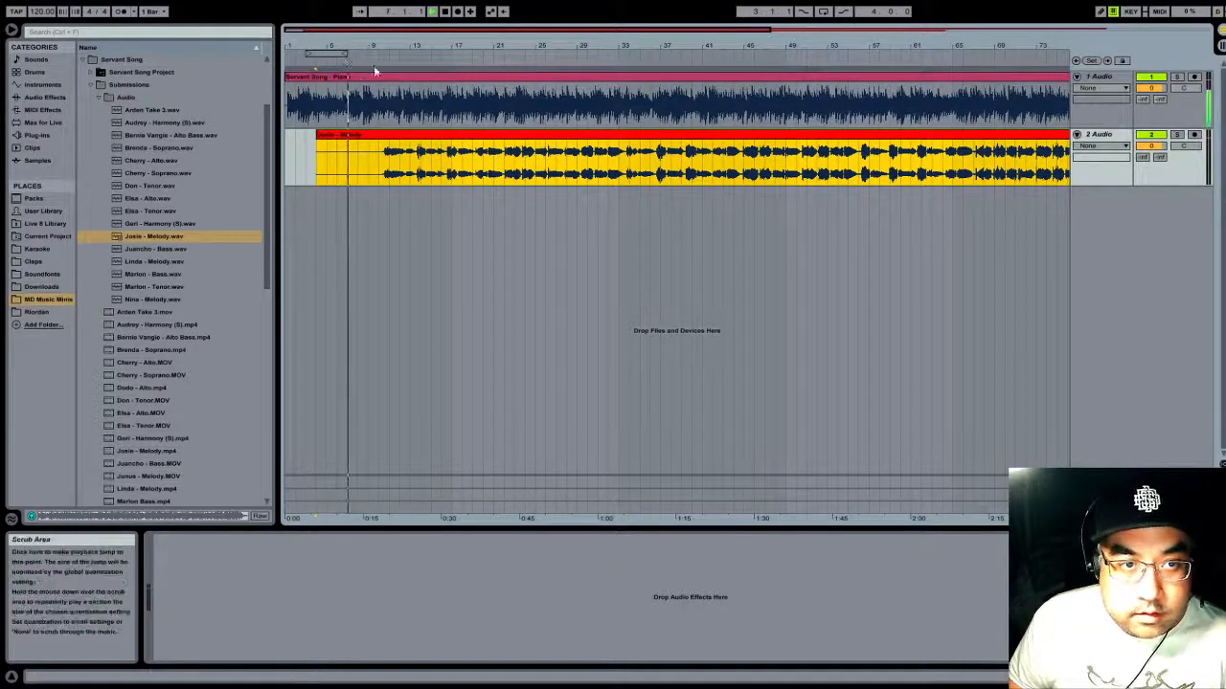
click(445, 13)
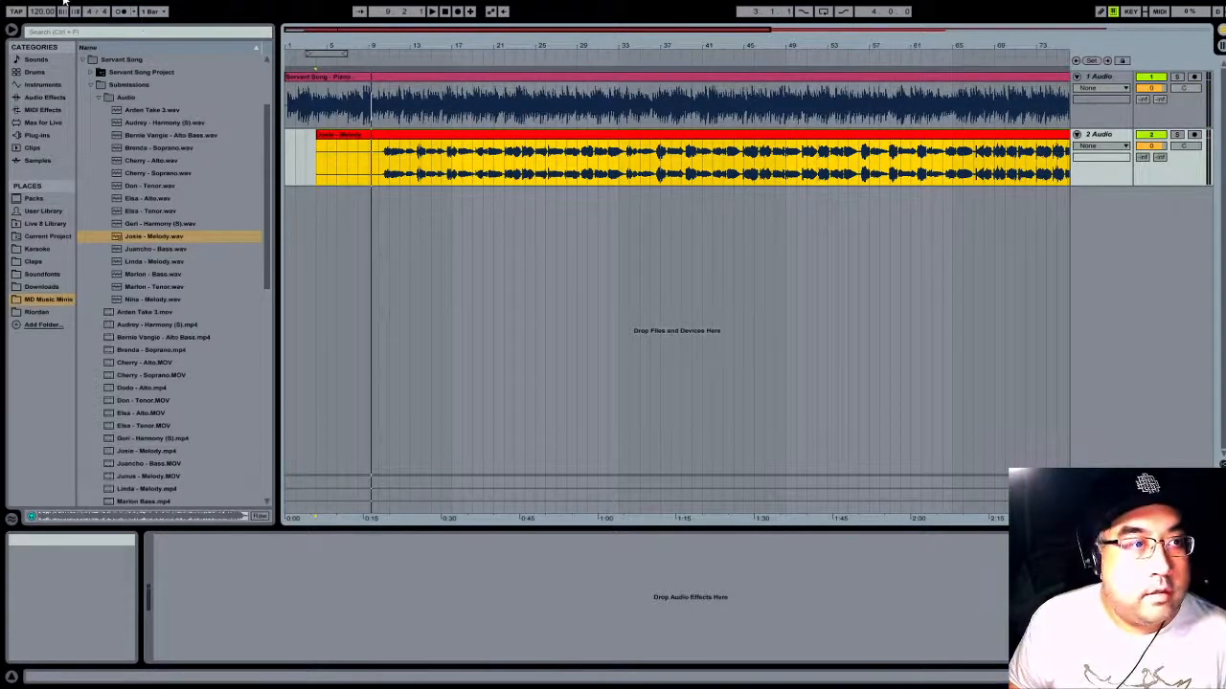
click(532, 241)
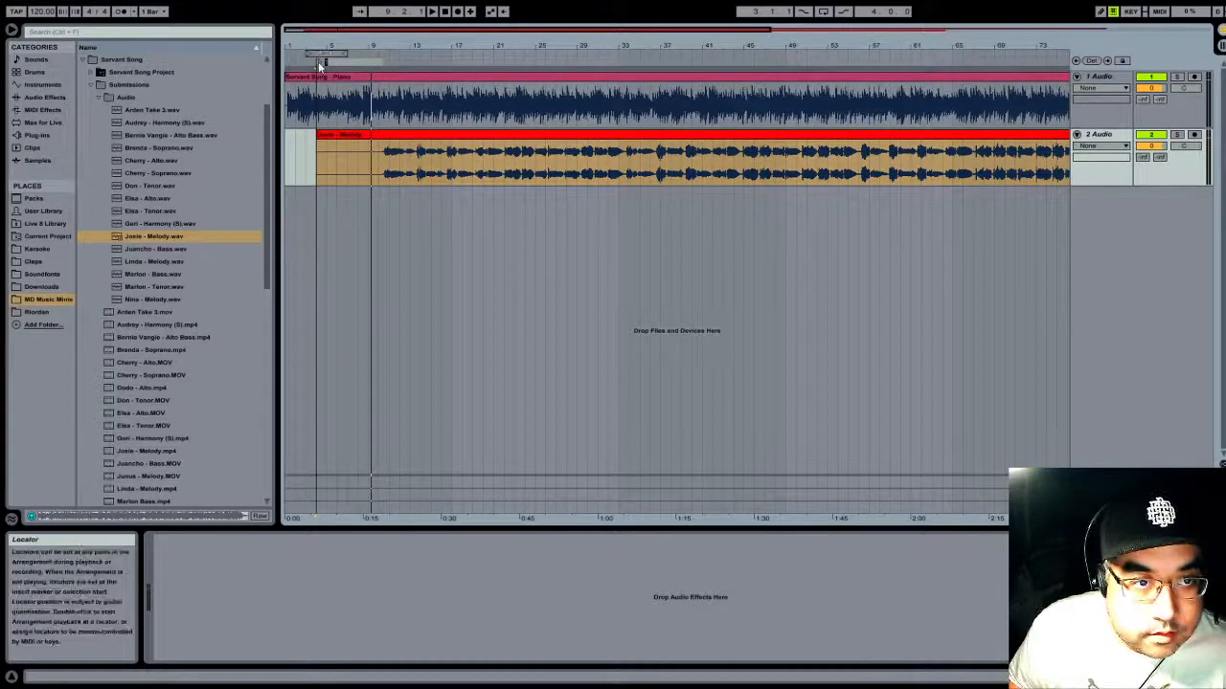
drag(321, 60, 378, 61)
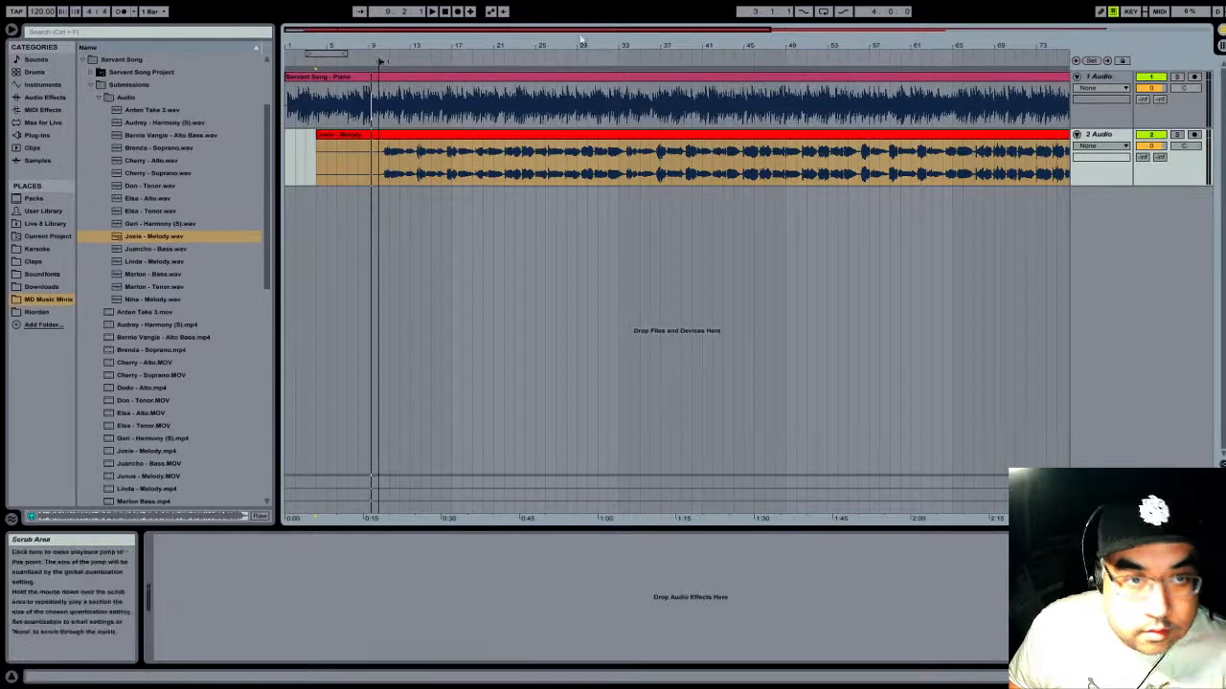
drag(387, 43, 520, 63)
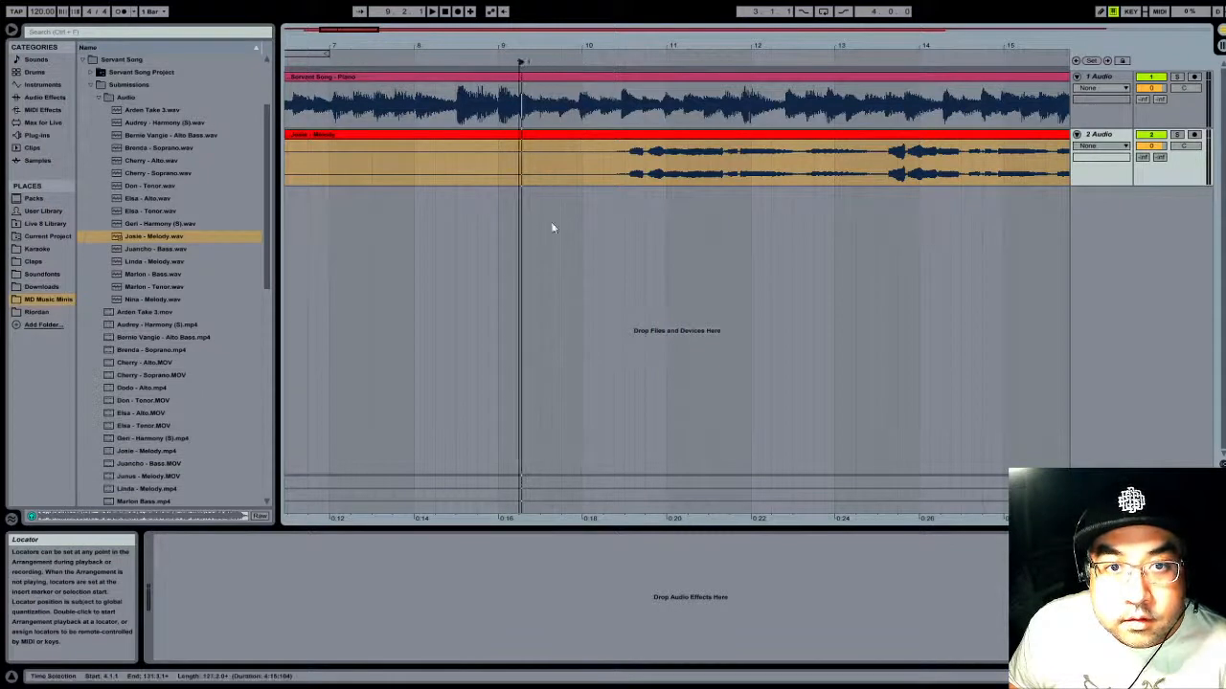
click(520, 110)
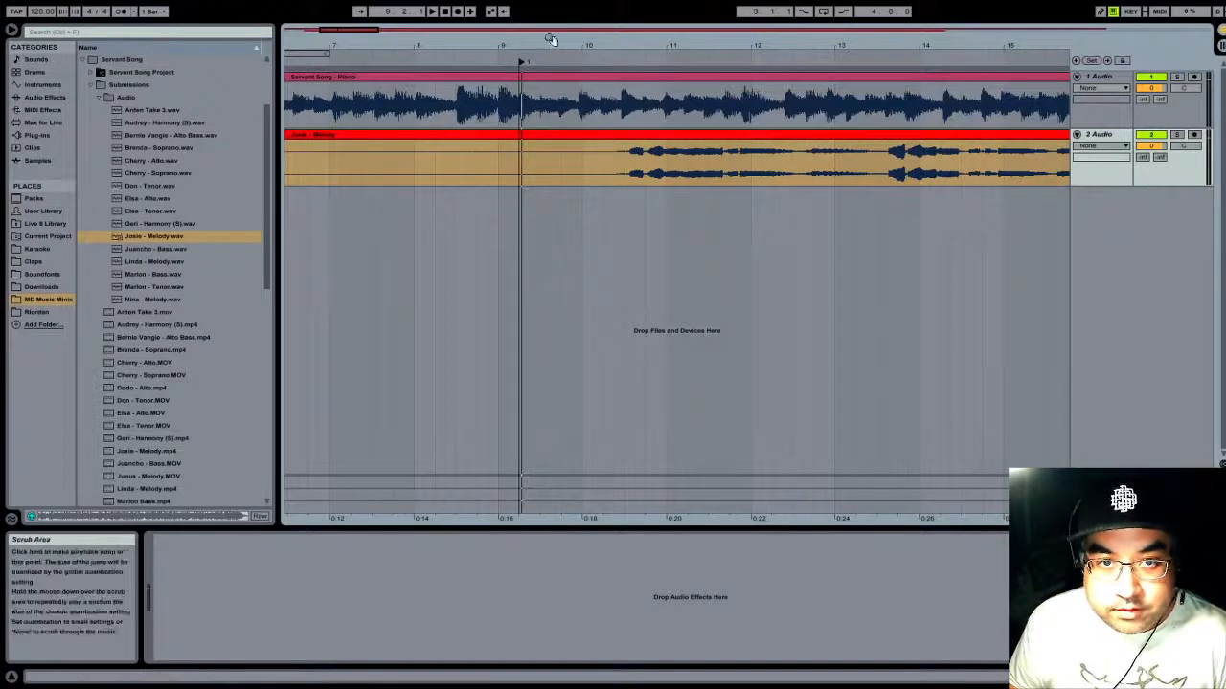
- Trim the silent beginning of the melody clip at bar 10 and move the clip so it starts at 8.3.1
drag(555, 41, 364, 69)
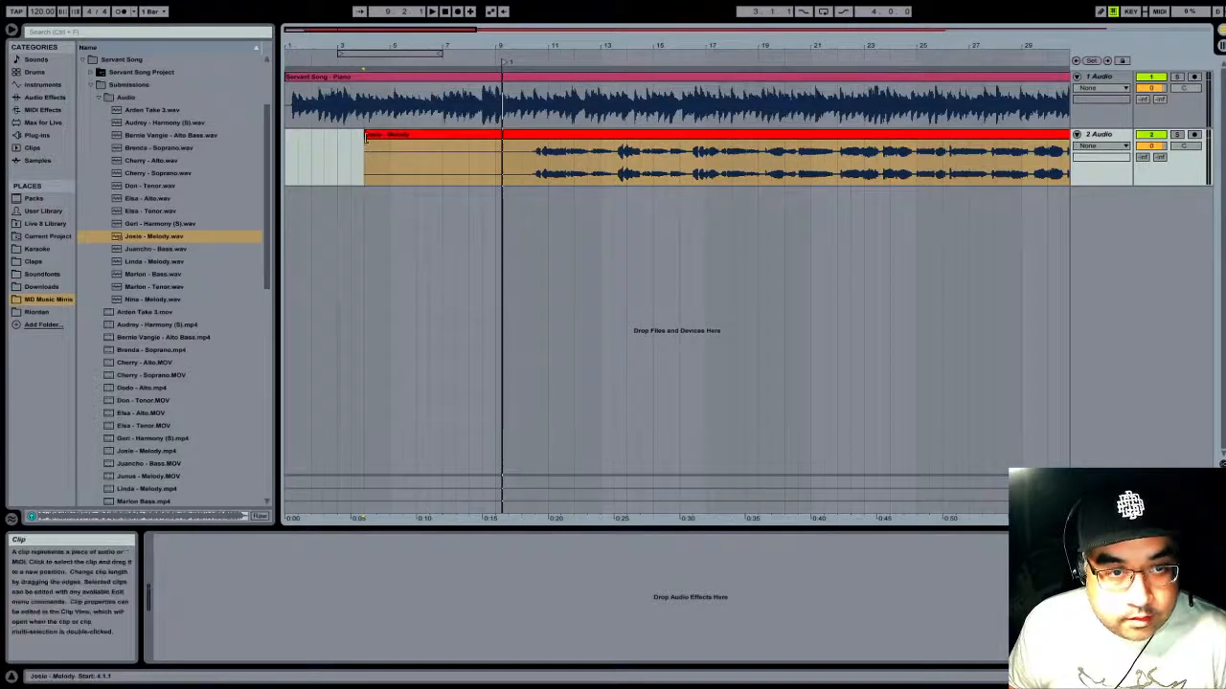
drag(365, 137, 542, 138)
drag(534, 43, 725, 95)
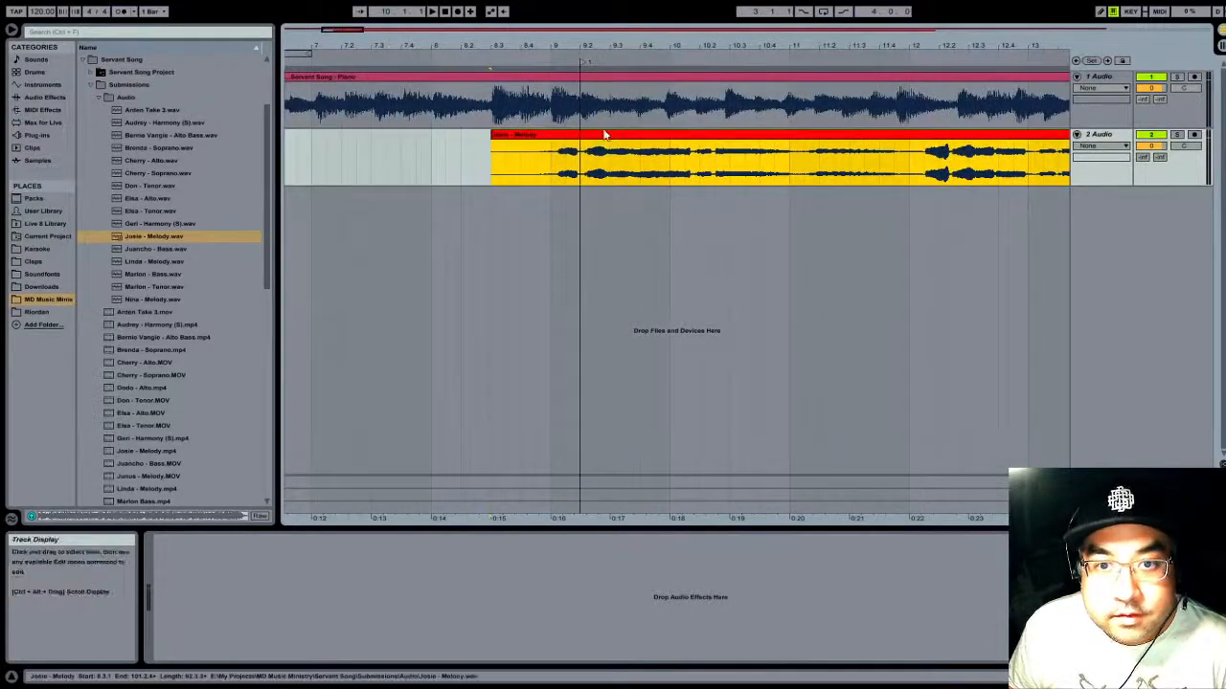
- Turn off warping for both the Servant Song piano clip and the melody vocal clip
click(476, 156)
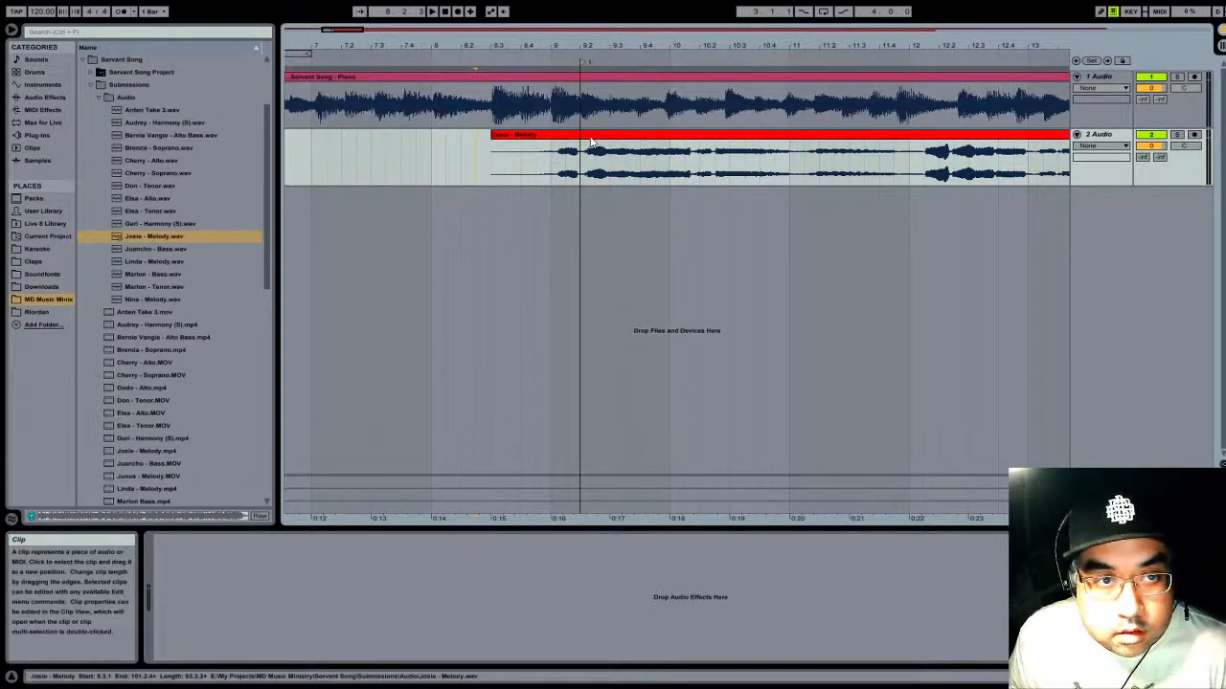
click(602, 75)
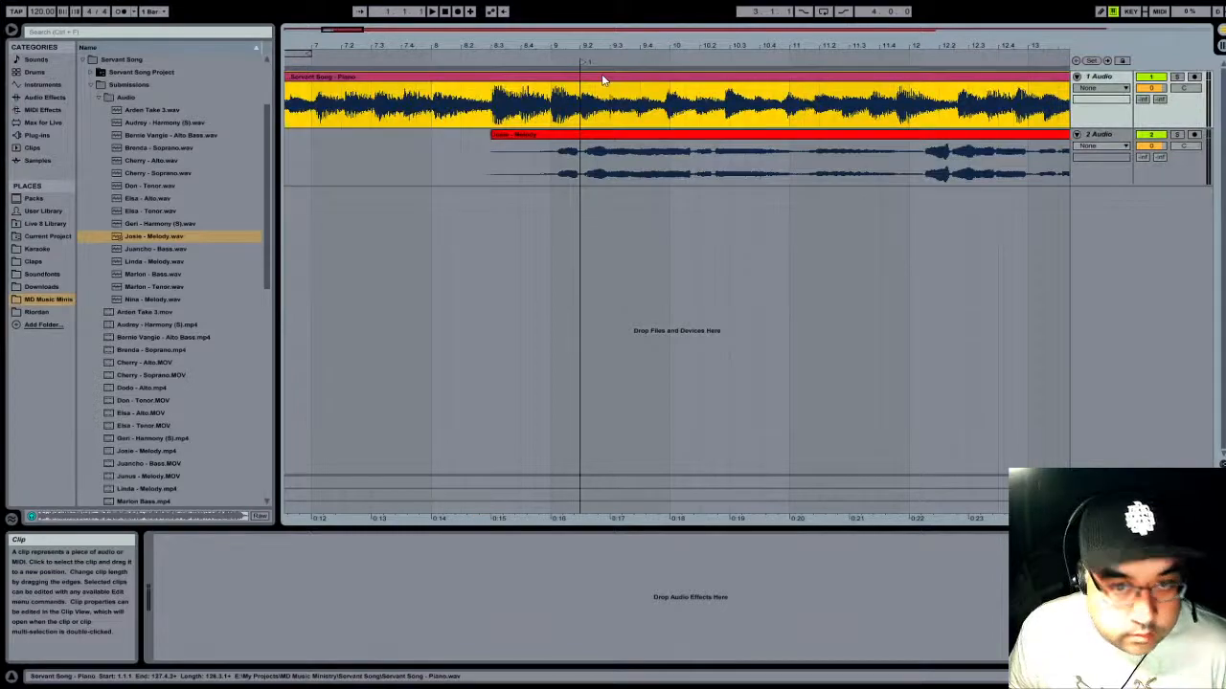
double_click(603, 79)
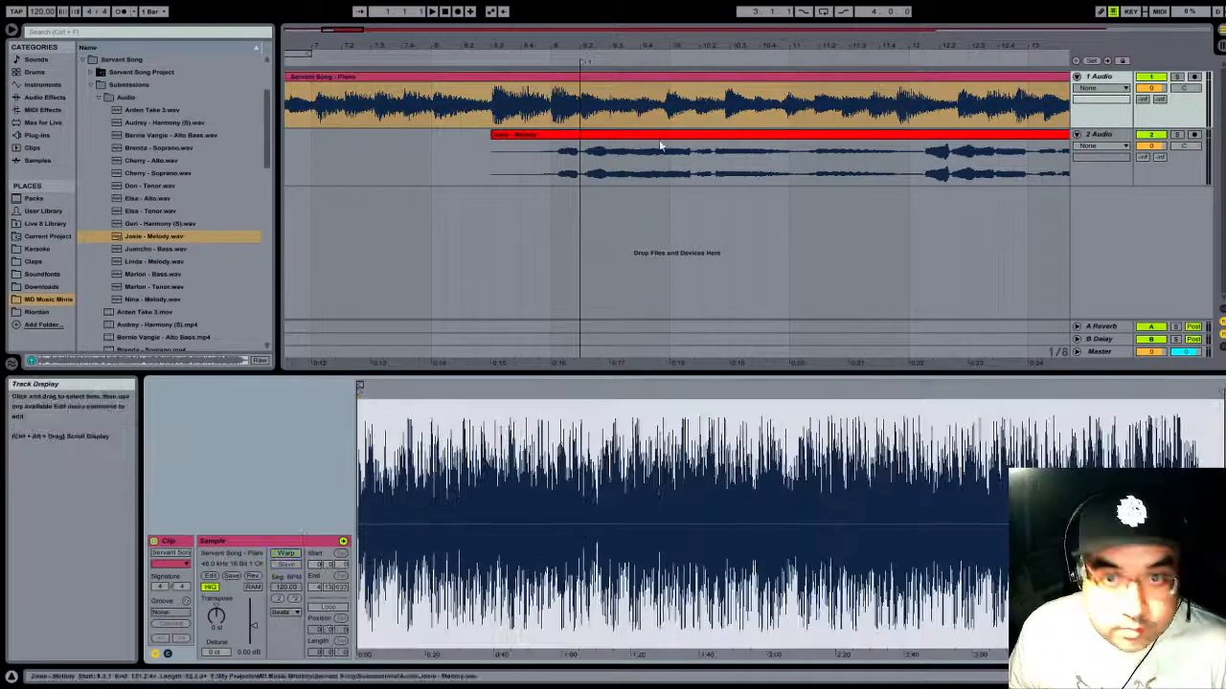
click(660, 146)
click(286, 555)
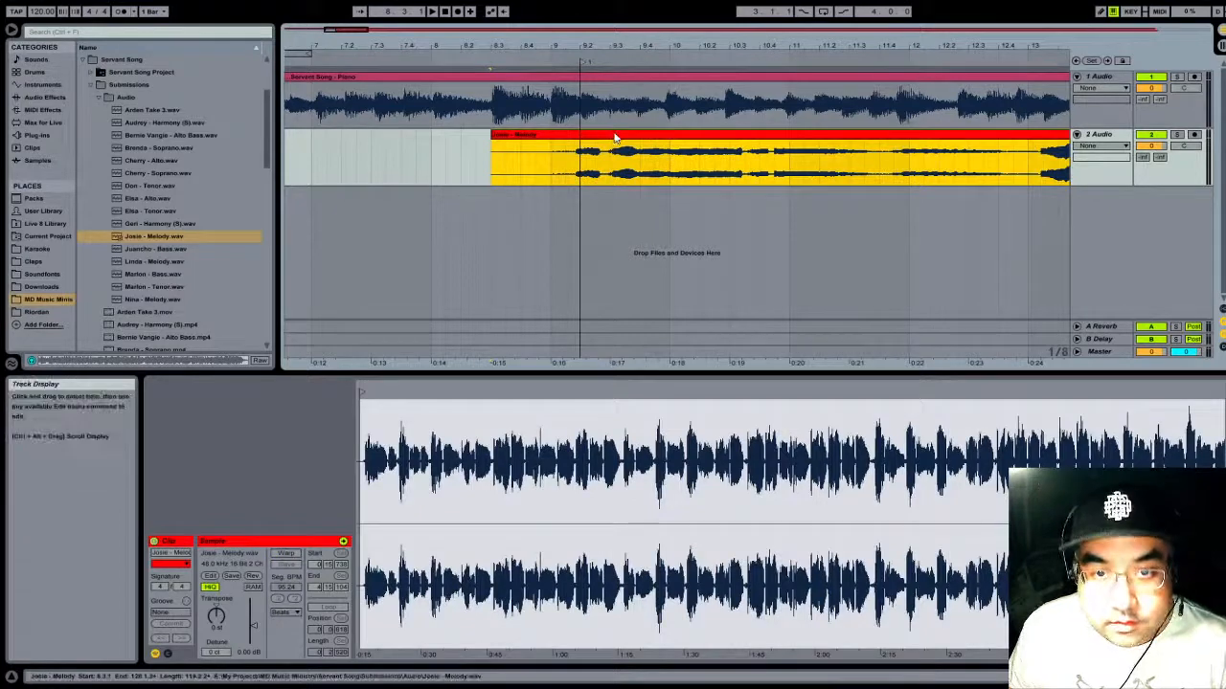
- Shift the melody clip slightly so its vocal entry meets the locator at 9.2, and play the song from around the clip's start
click(594, 33)
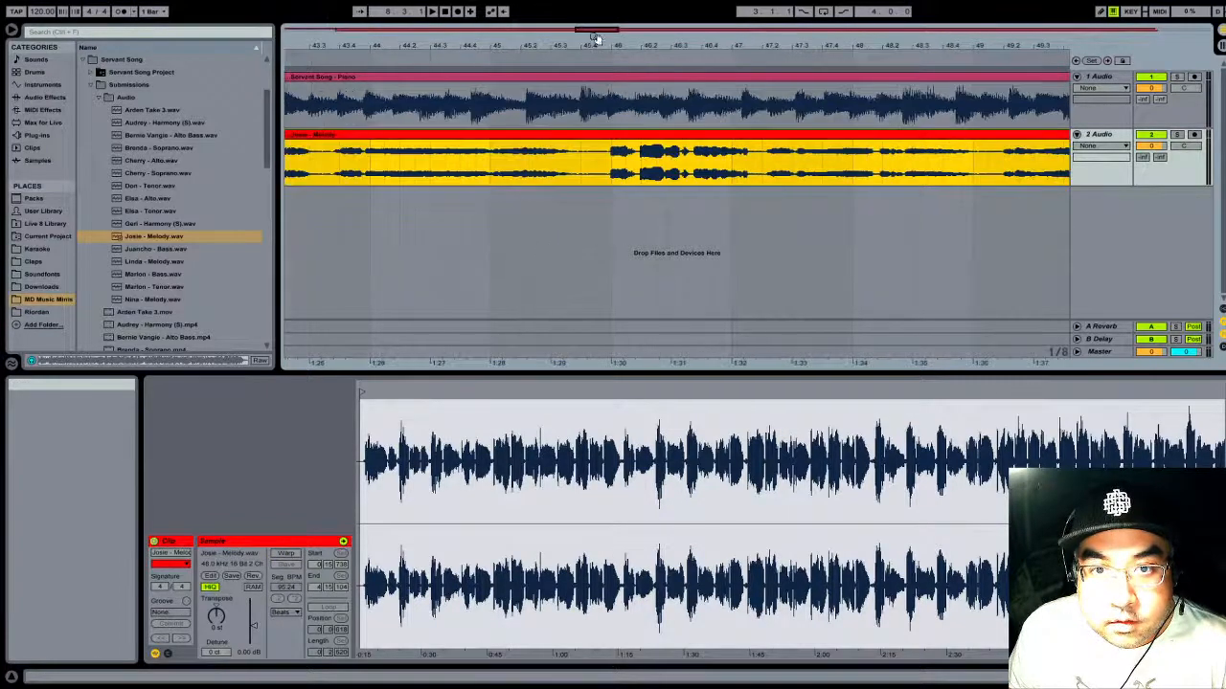
drag(596, 41, 546, 8)
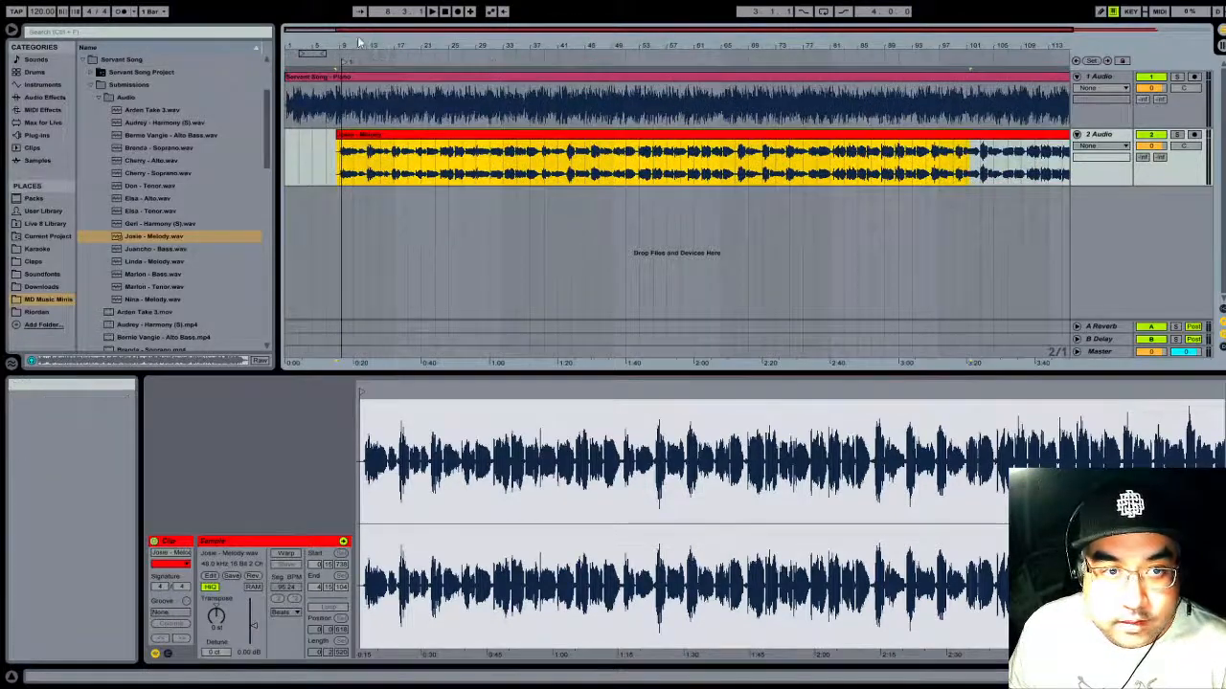
drag(357, 44, 1027, 94)
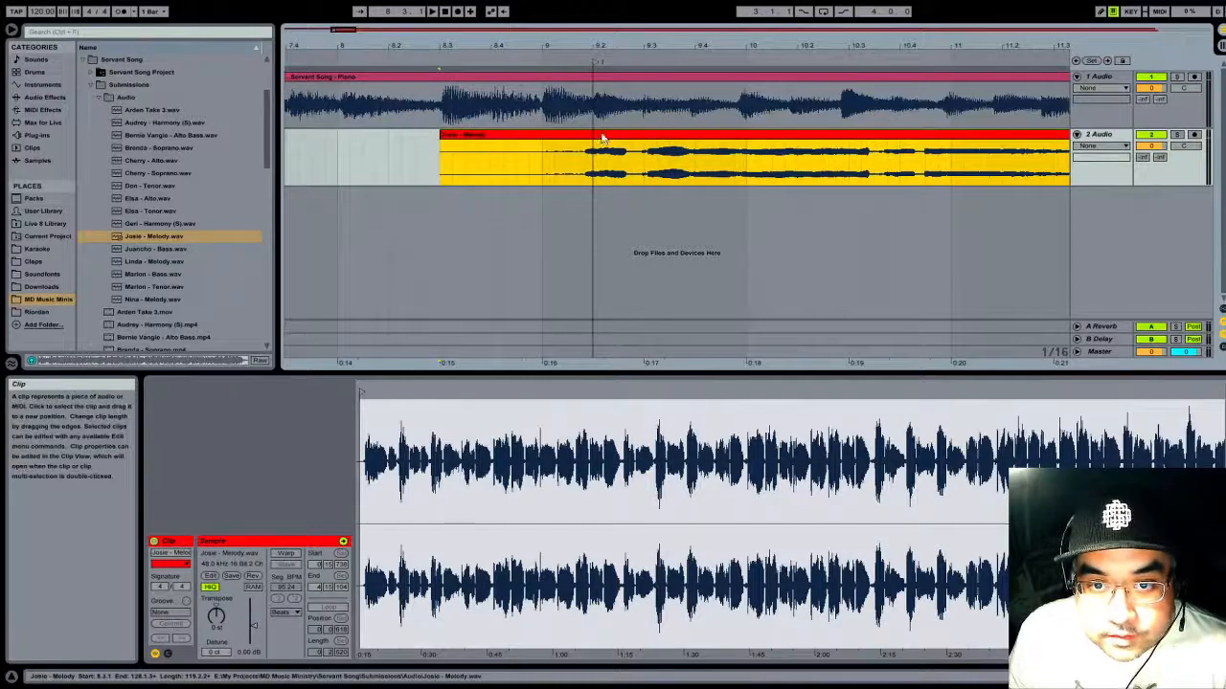
drag(605, 138, 613, 138)
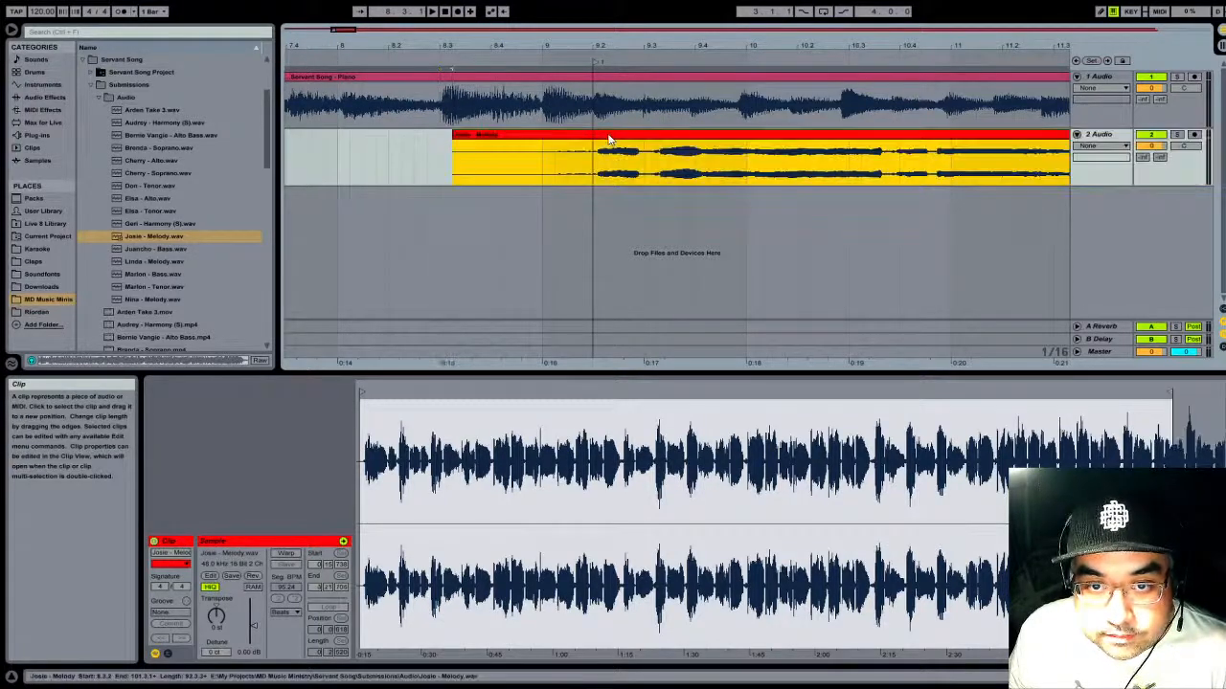
drag(599, 42, 411, 132)
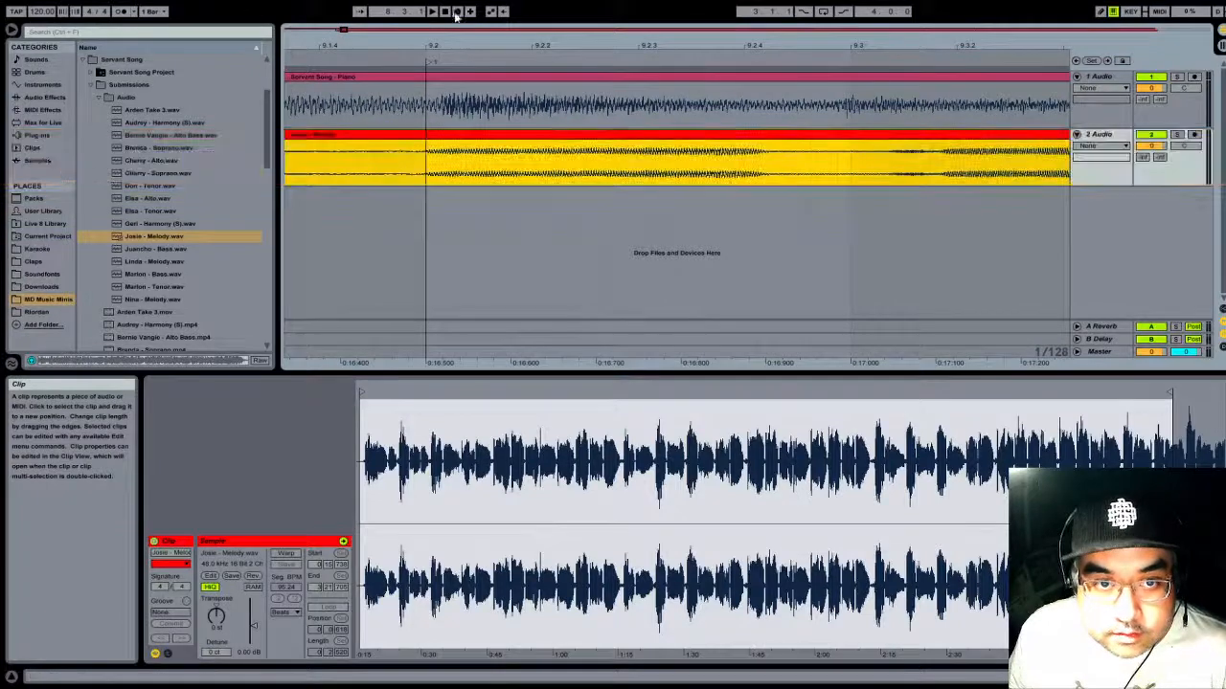
drag(476, 46, 471, 3)
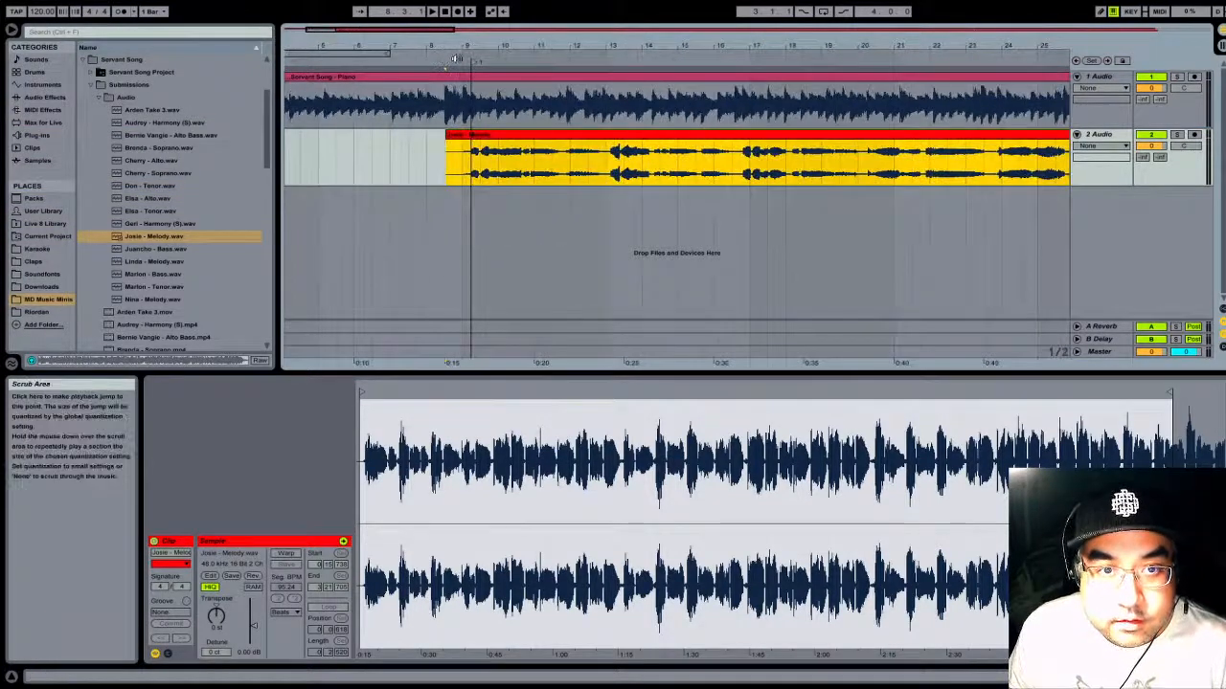
click(453, 63)
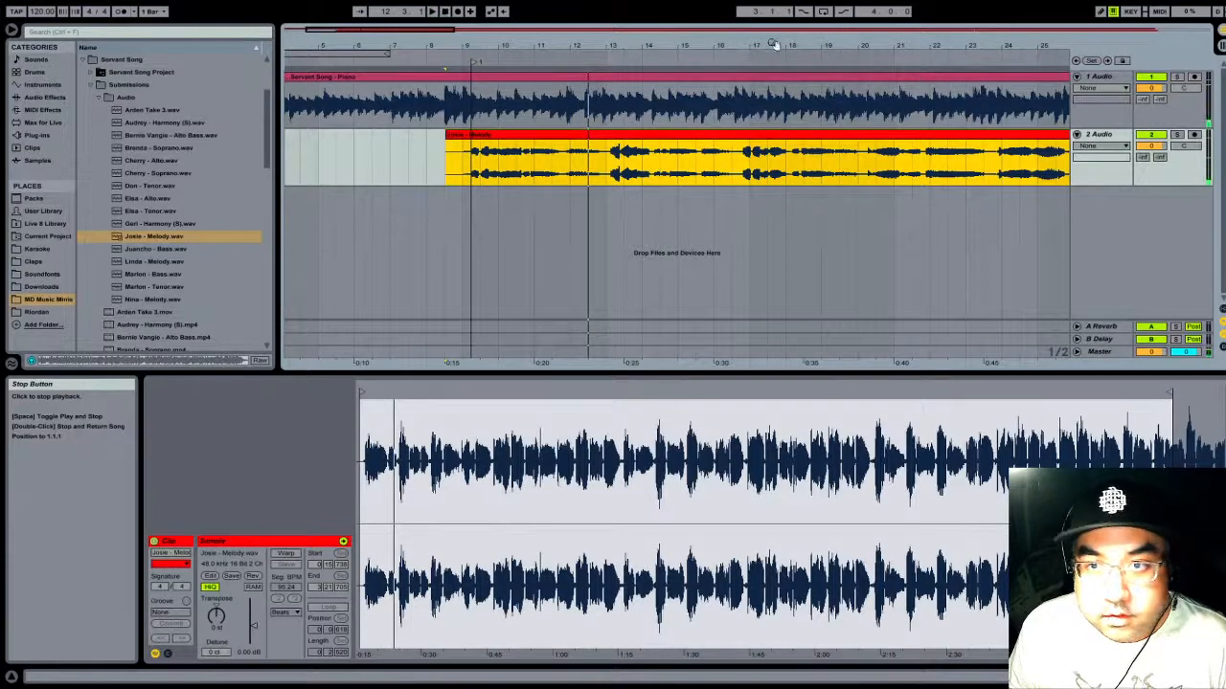
- Delete the leftover piece of the melody clip after bar 101 and extend the main melody clip to about bar 128
drag(774, 44, 774, 5)
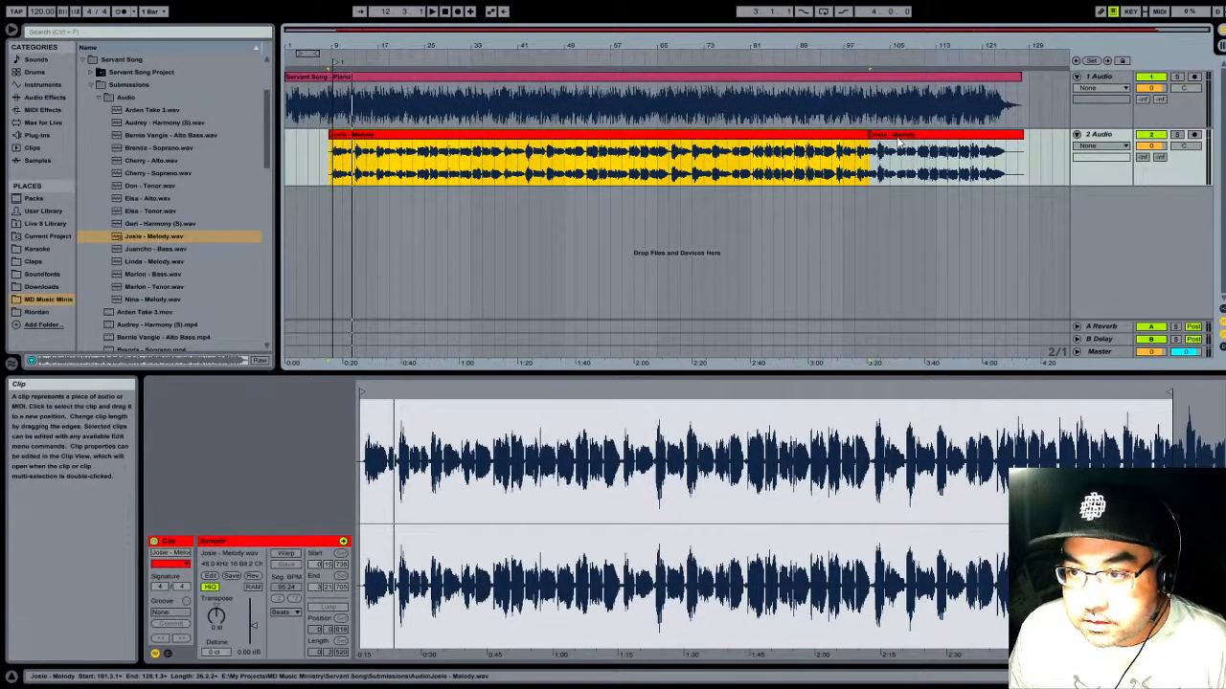
drag(907, 140, 943, 139)
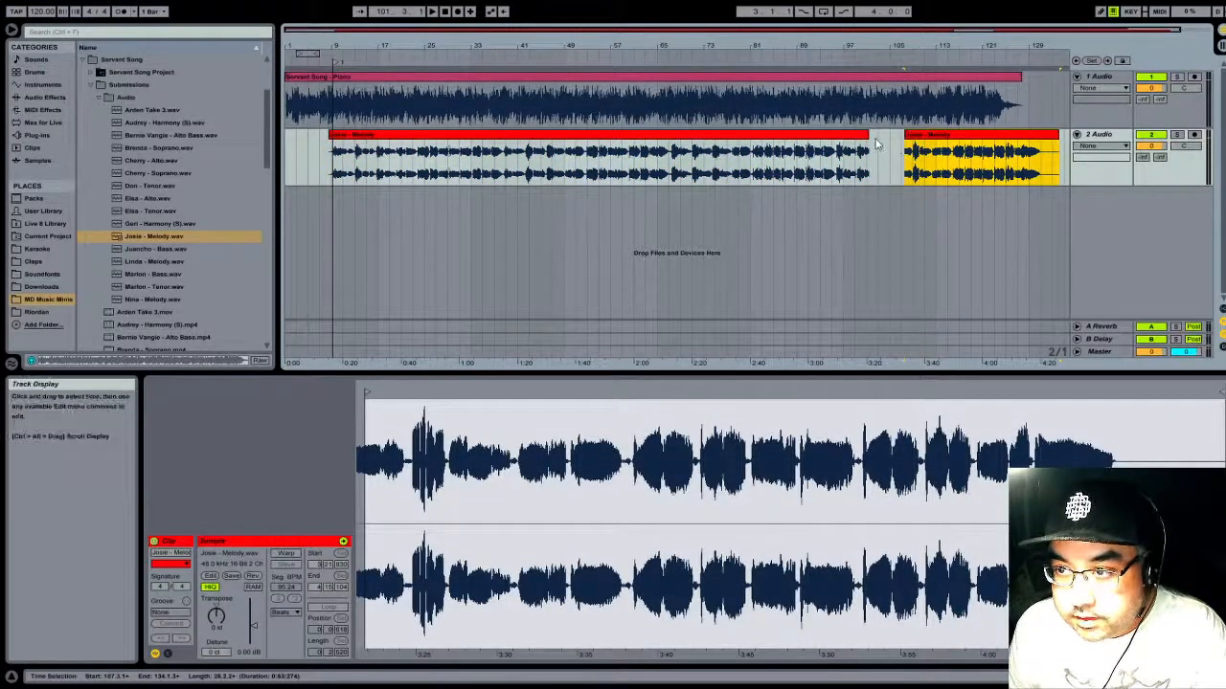
key(Delete)
drag(869, 139, 1024, 141)
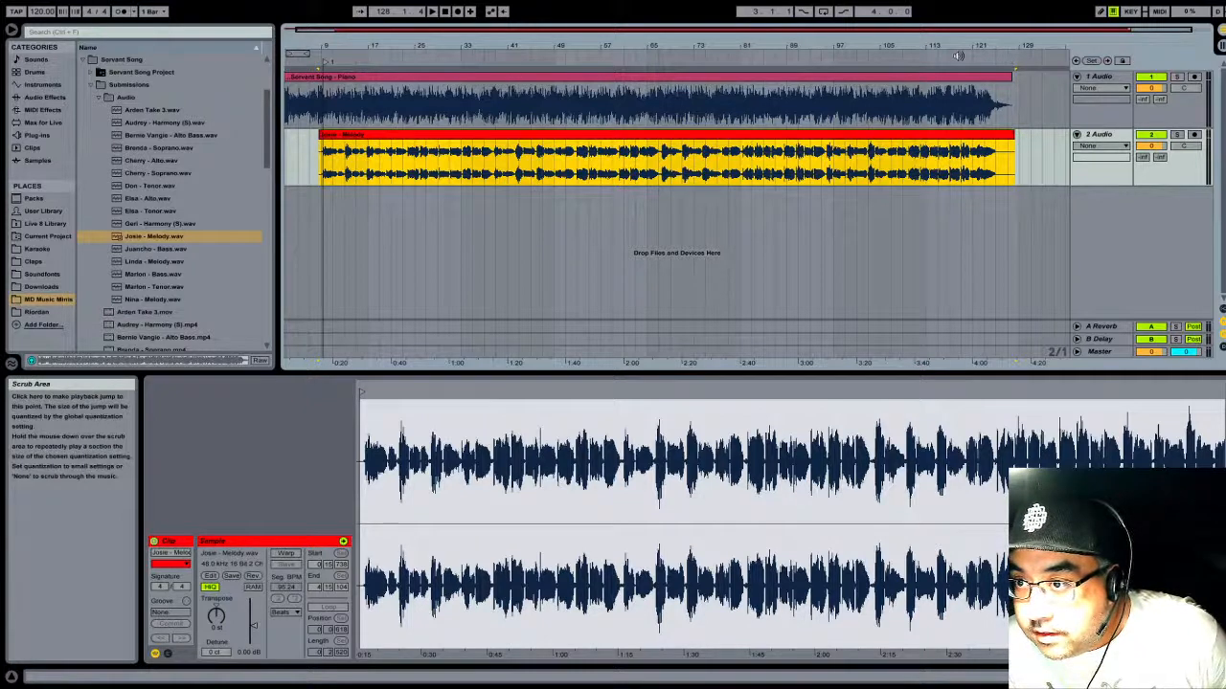
- Play the song from about bar 112 to check the melody's timing against the piano near the end
key(space)
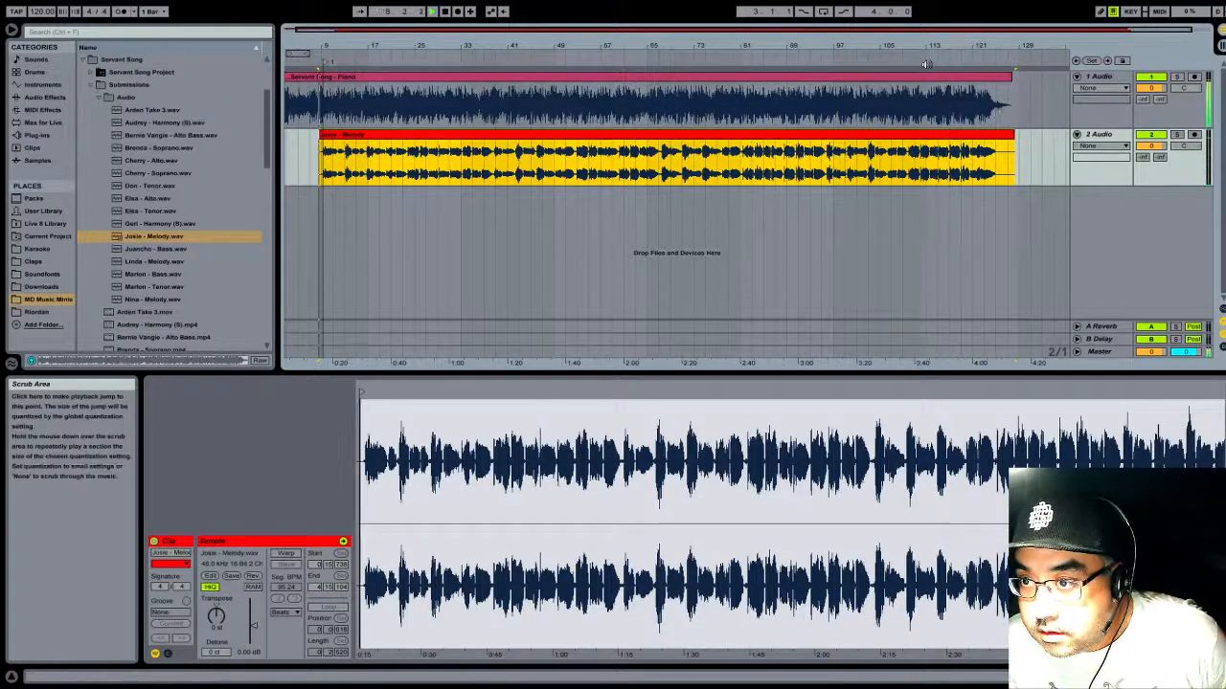
click(926, 64)
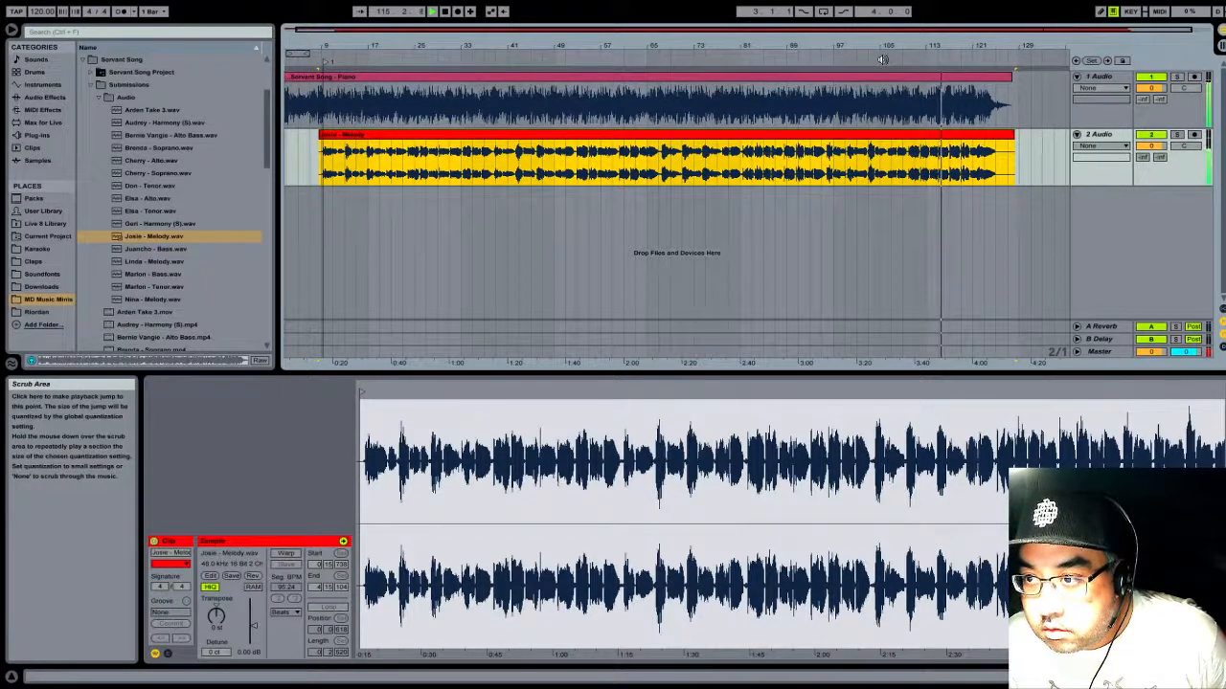
click(447, 12)
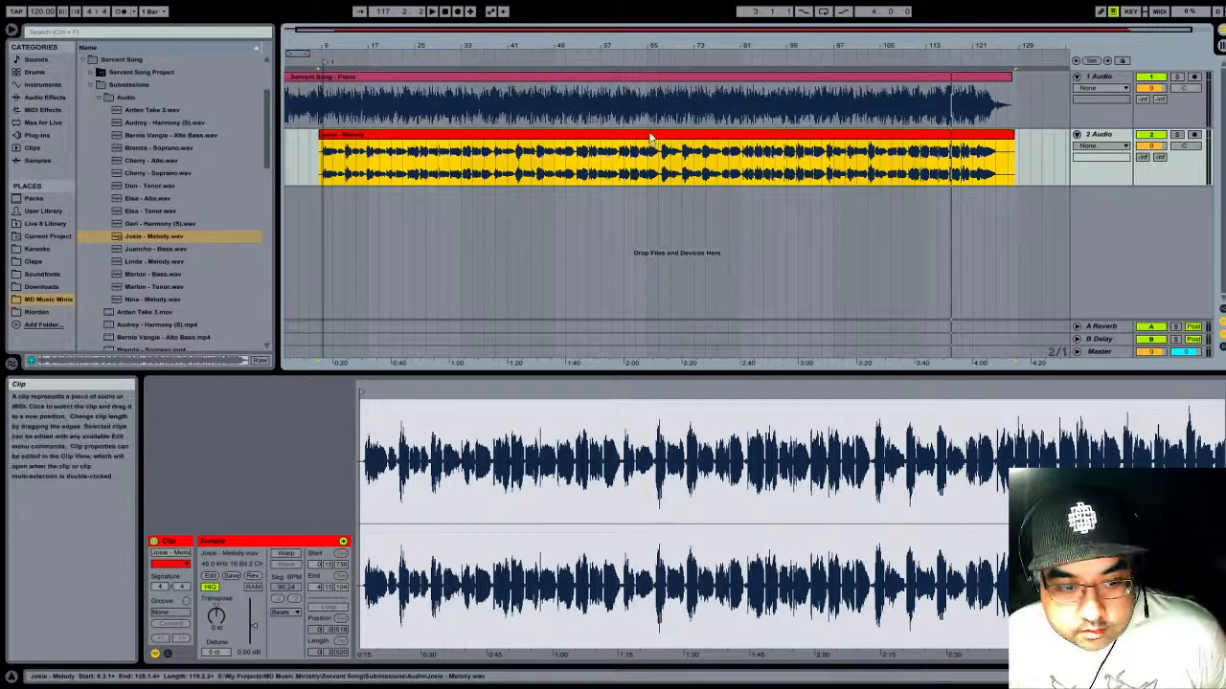
- Compare the piano and melody clips and play the middle of the song from about bar 63
click(578, 77)
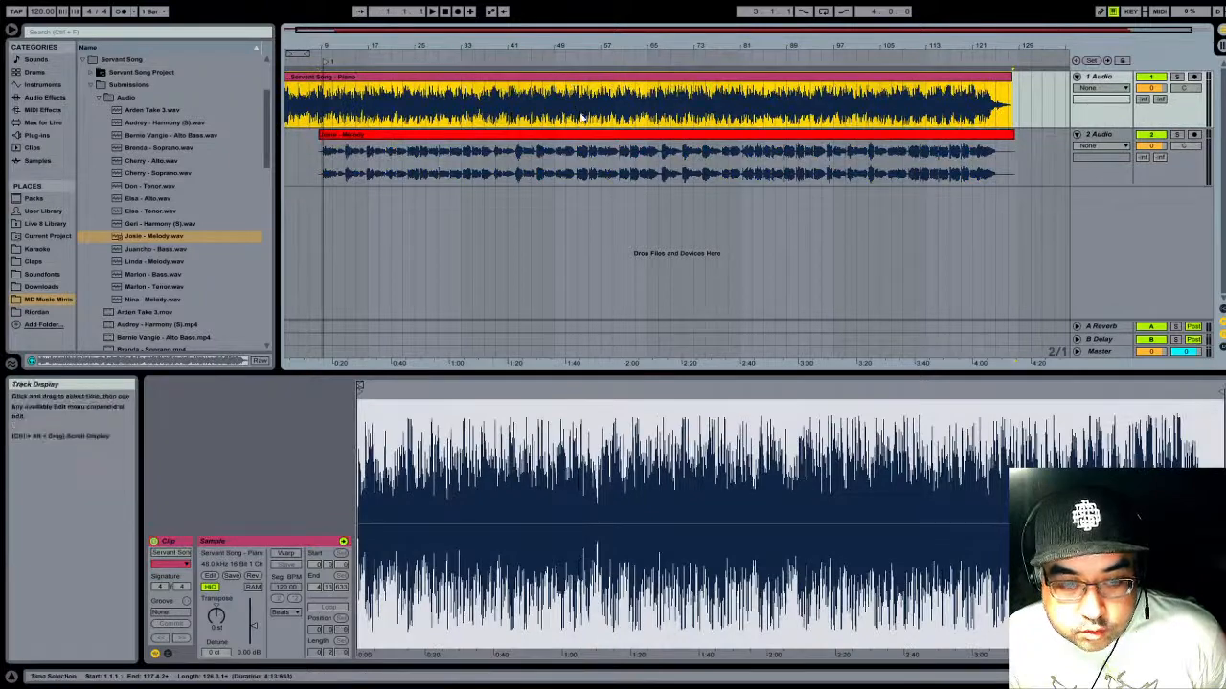
key(Down)
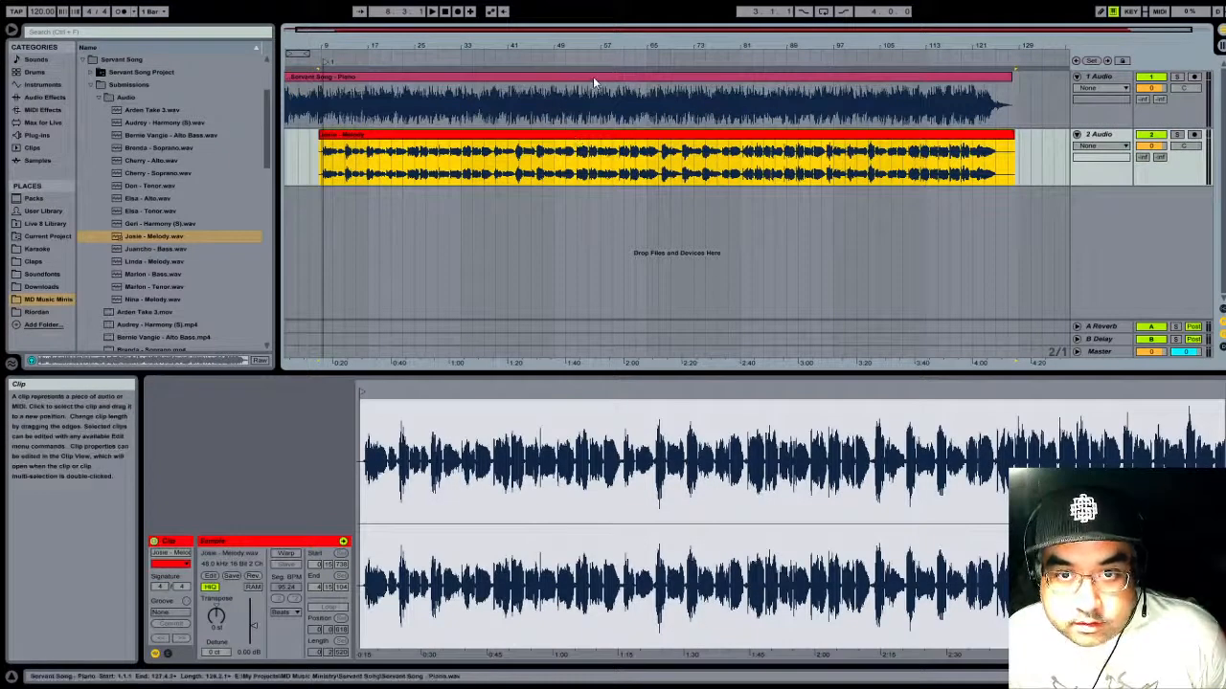
key(Up)
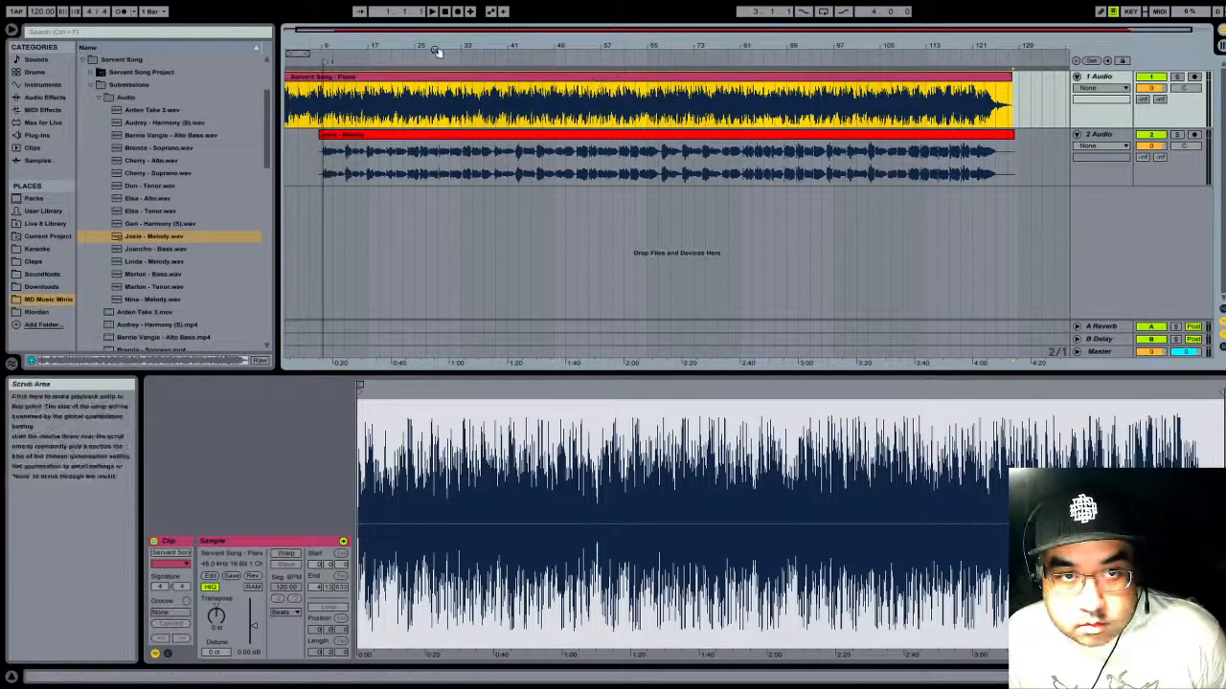
drag(438, 46, 438, 41)
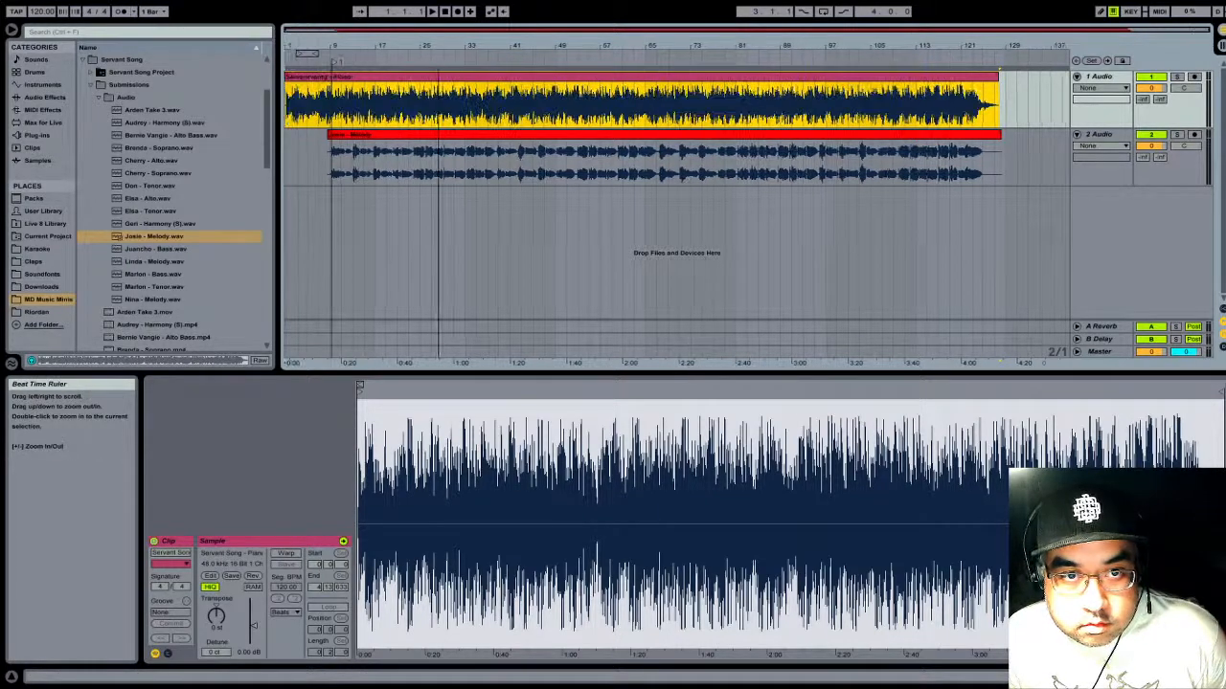
double_click(684, 77)
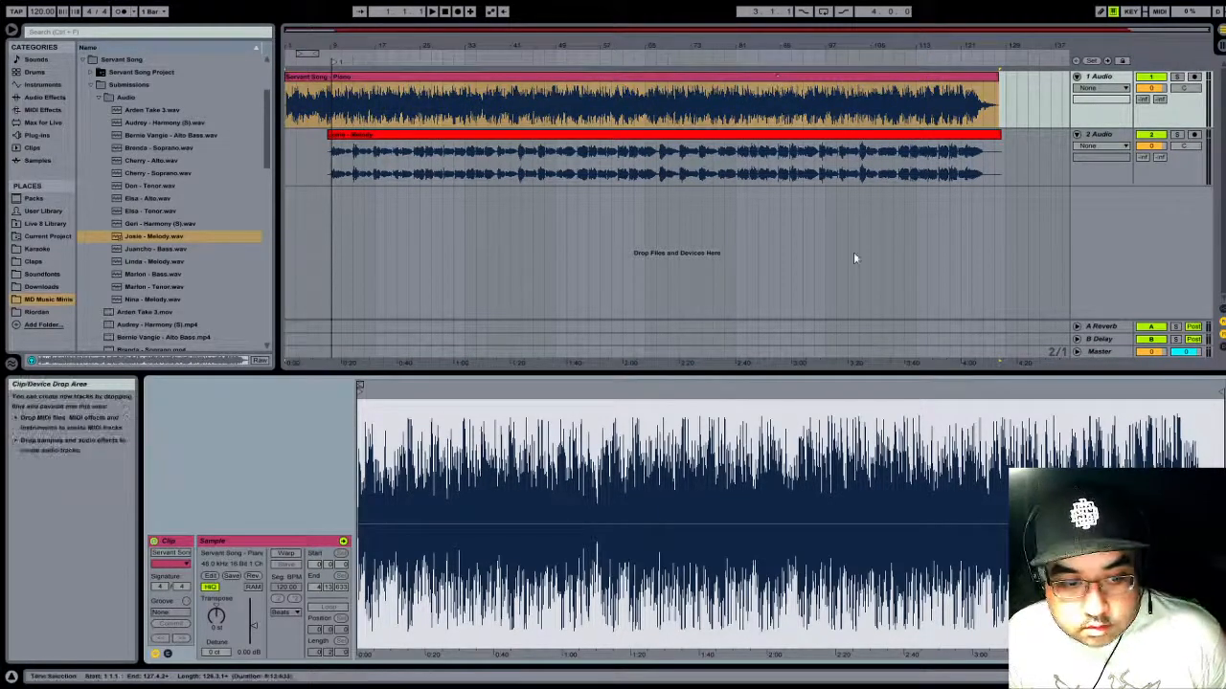
click(639, 57)
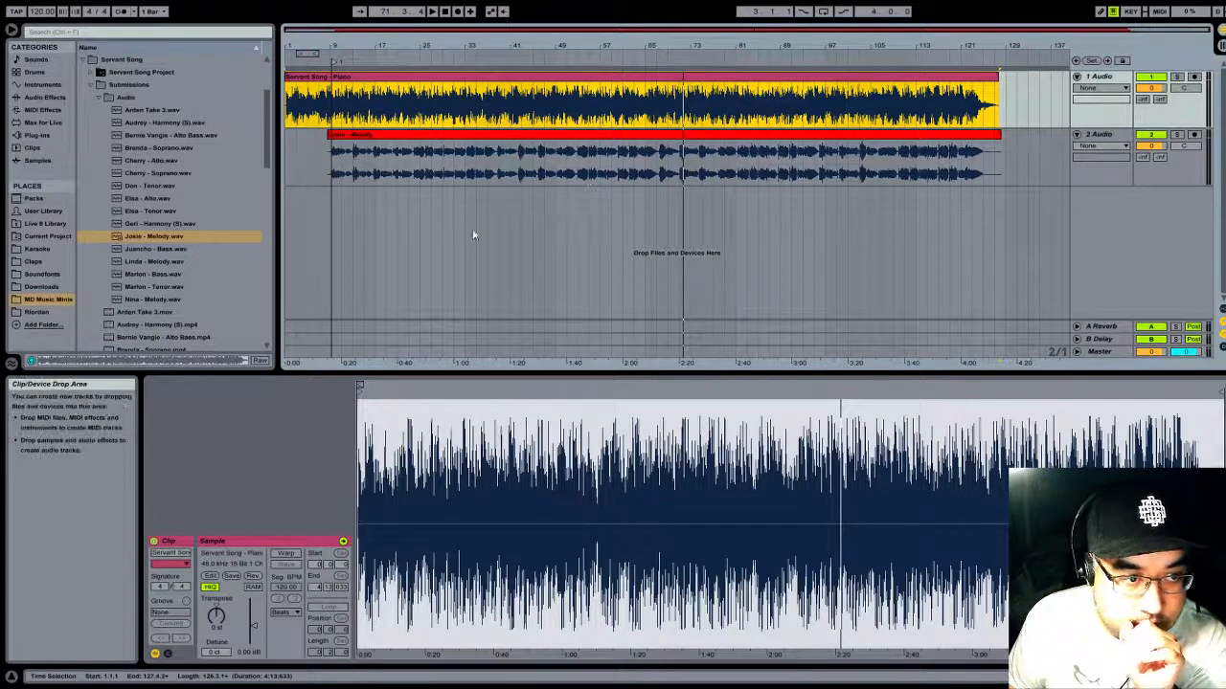
- Rename the 2 Audio track with the singer's first name and colour the track red
click(1102, 163)
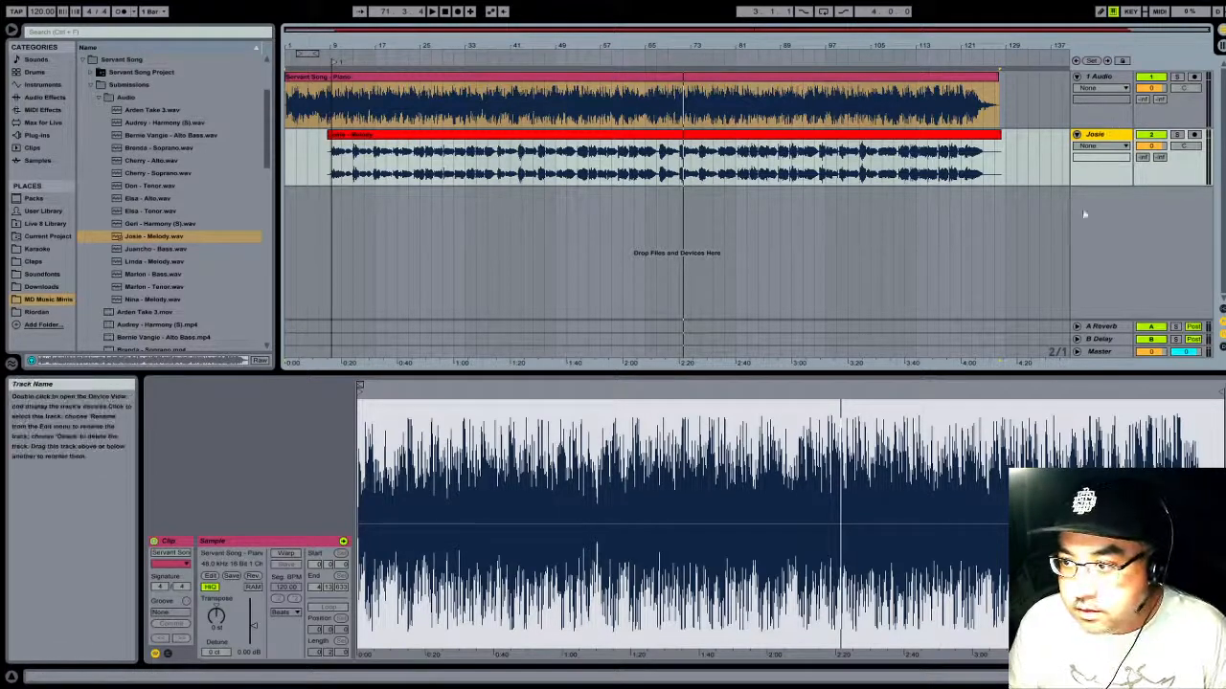
click(969, 316)
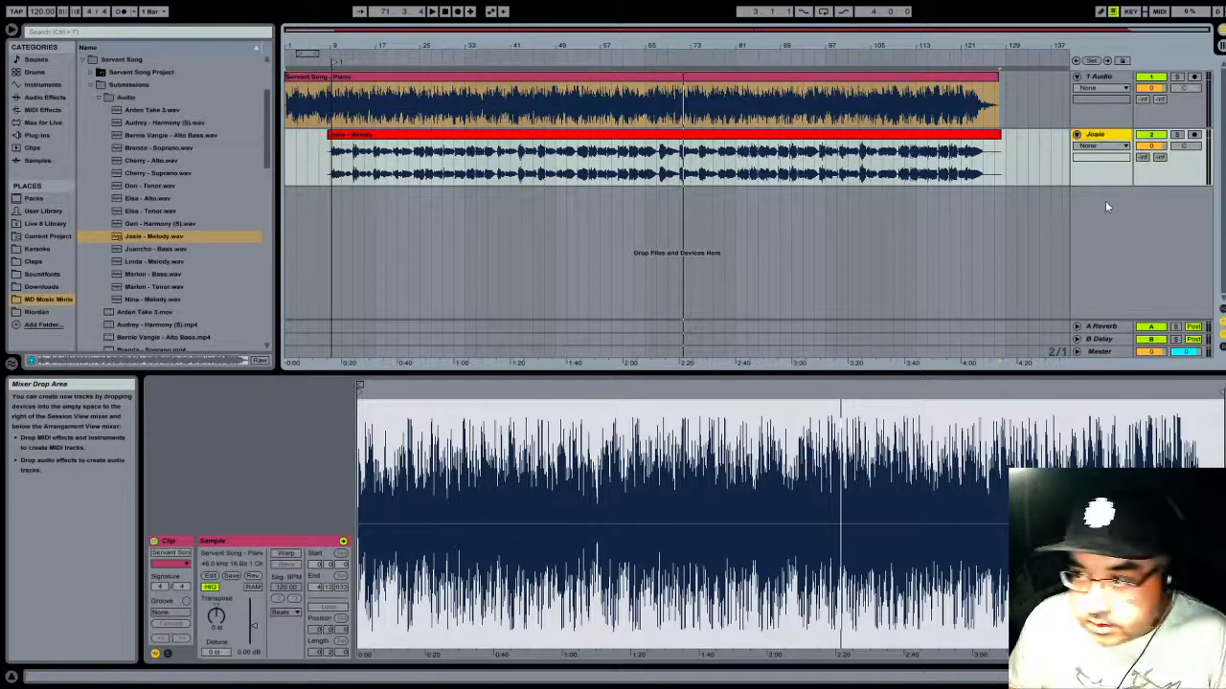
- Insert a third audio track, add the second melody vocal WAV at 9.1.1, and turn off its warping
key(ctrl+t)
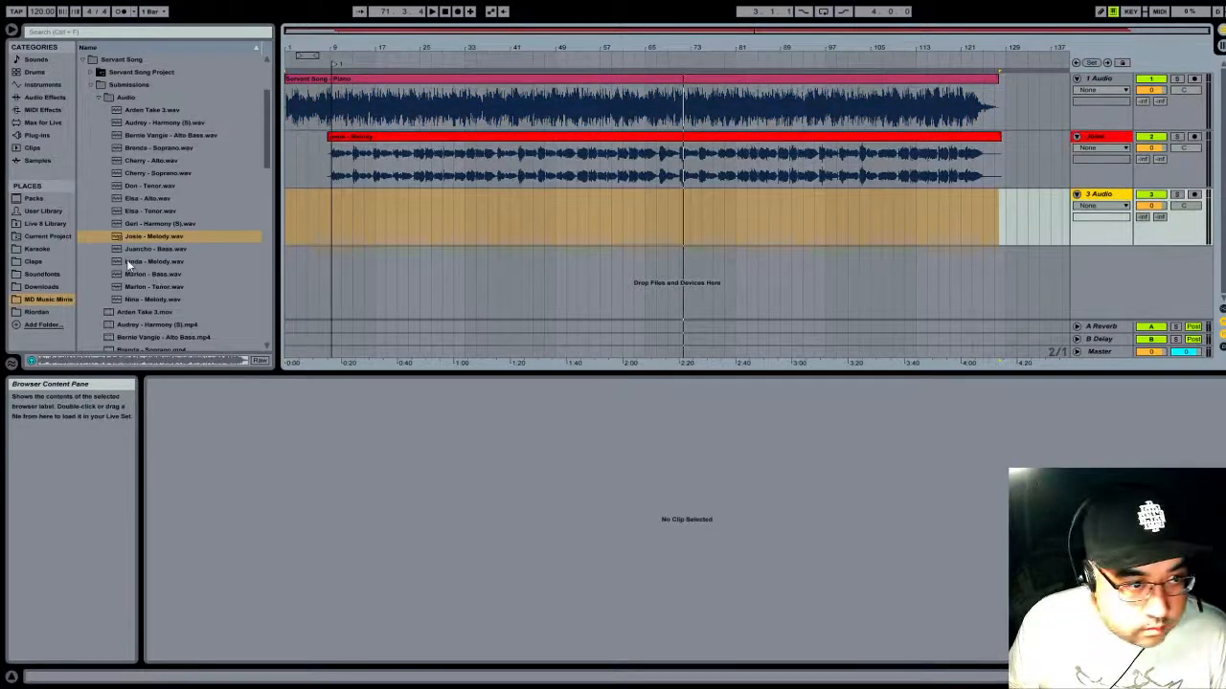
drag(129, 265, 327, 222)
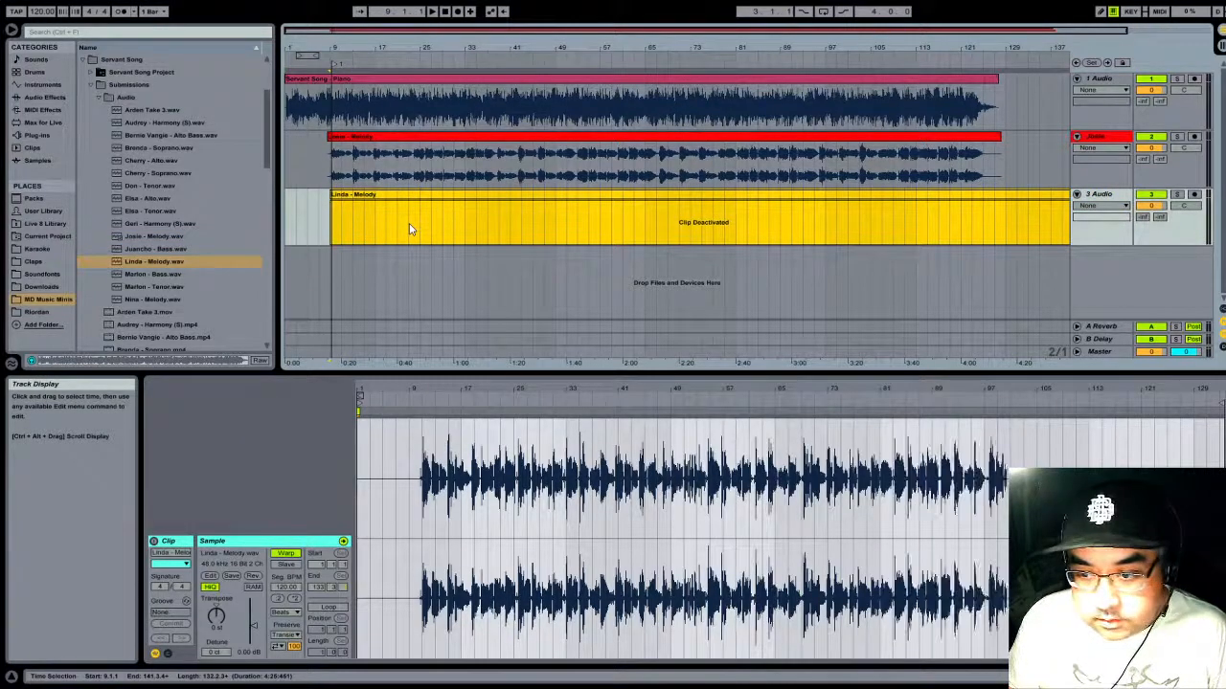
click(286, 554)
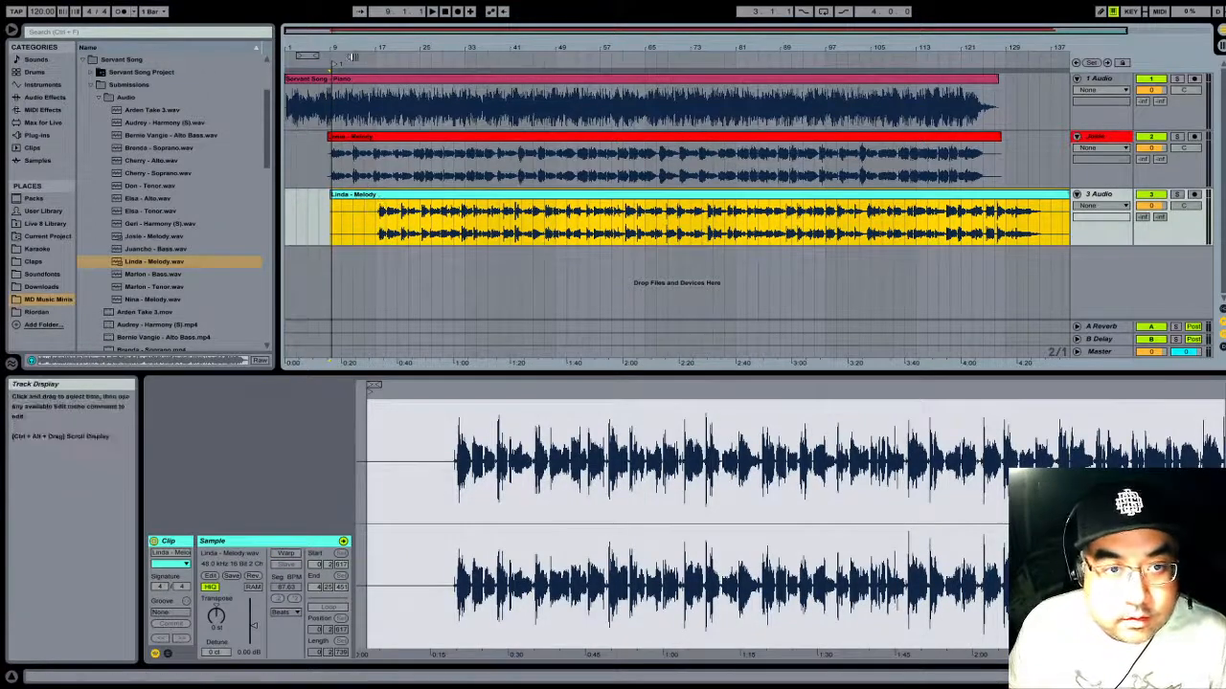
- Trim the silent beginning of the second melody clip and move the clip so its vocal entry meets the locator at 9.2
drag(362, 44, 606, 153)
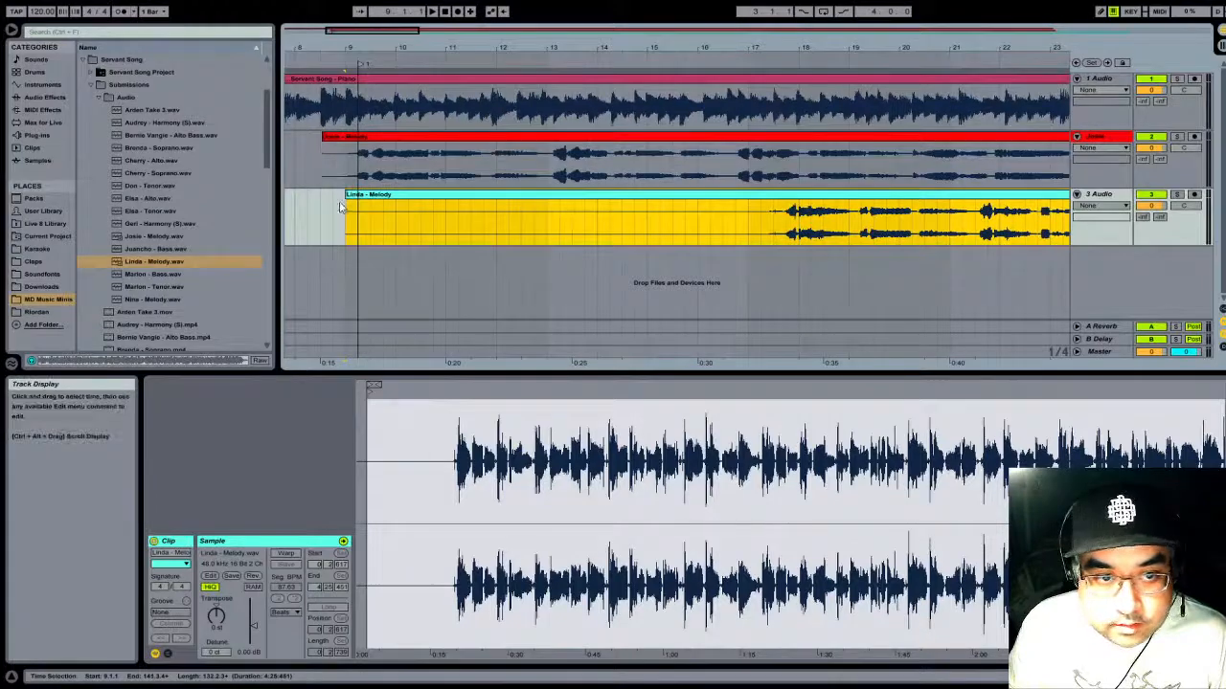
mouse_move(345, 205)
mouse_down()
mouse_move(750, 195)
mouse_move(368, 206)
mouse_up()
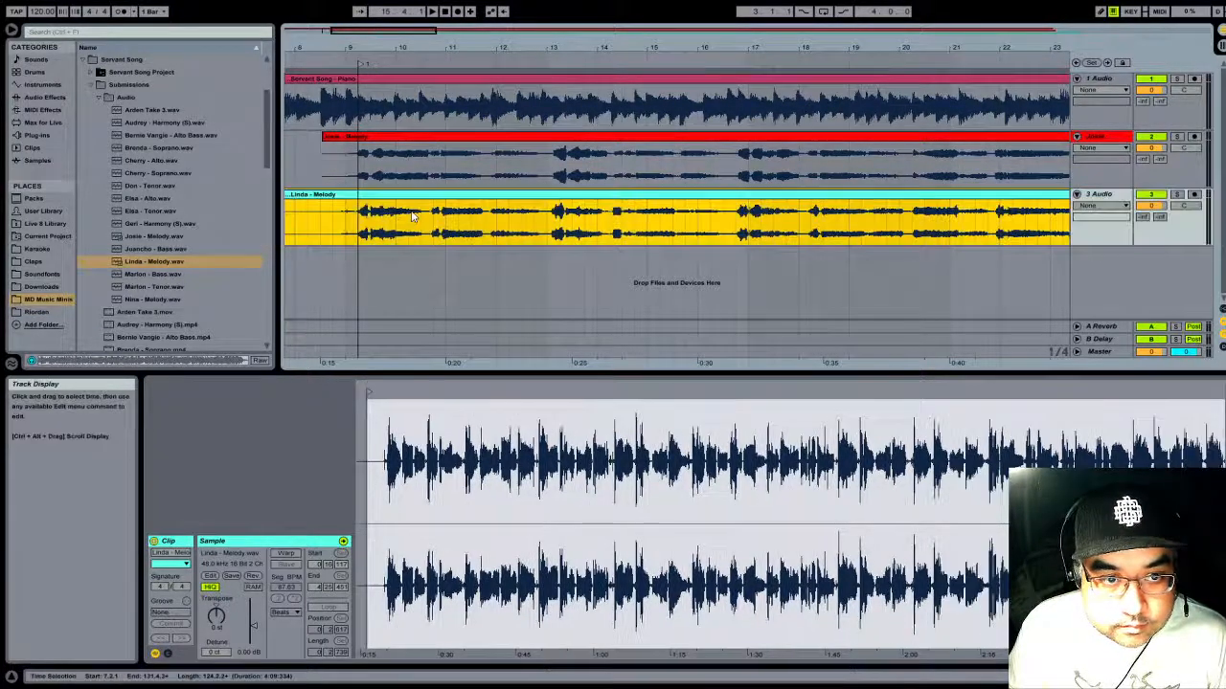
- Play the vocal entry up to bar 12 and the ending from about bar 114 to check the second melody's alignment
click(432, 12)
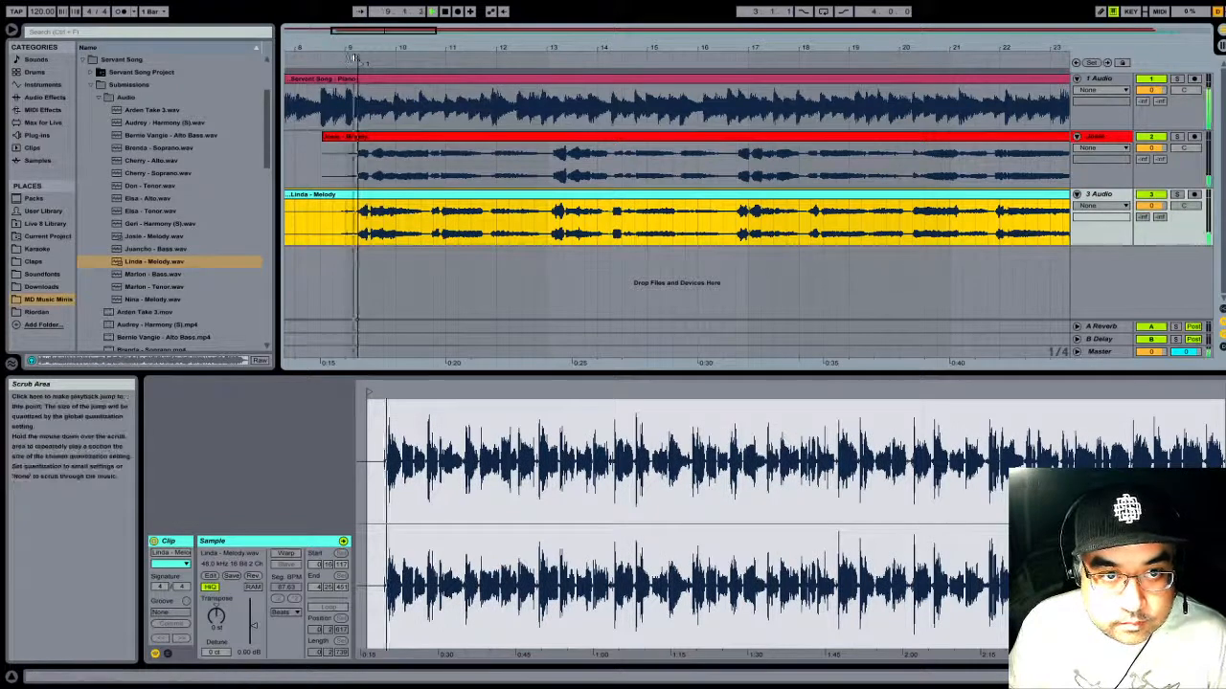
click(446, 12)
drag(572, 43, 572, 12)
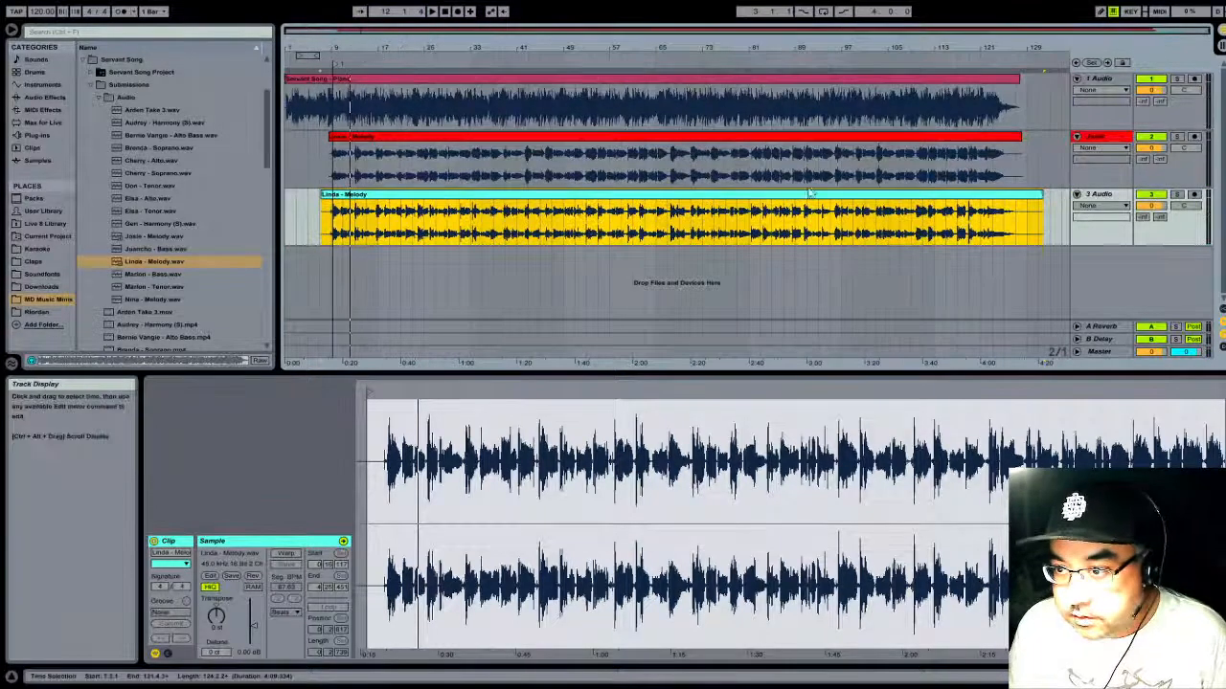
click(948, 64)
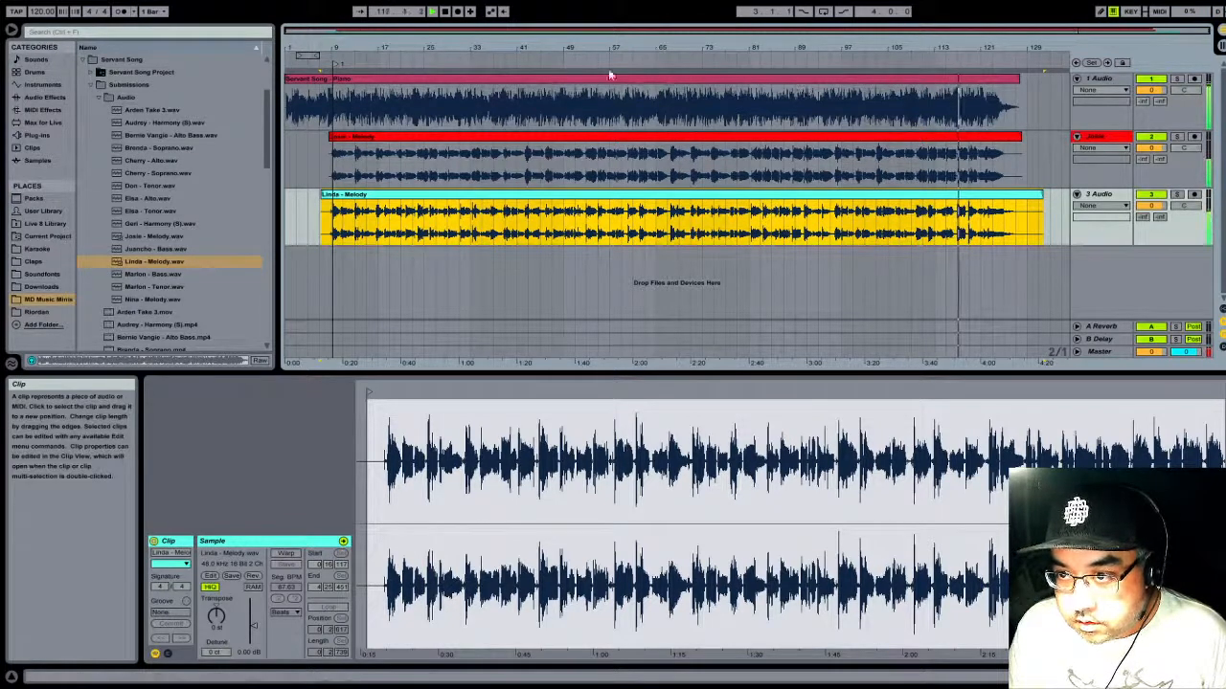
click(445, 13)
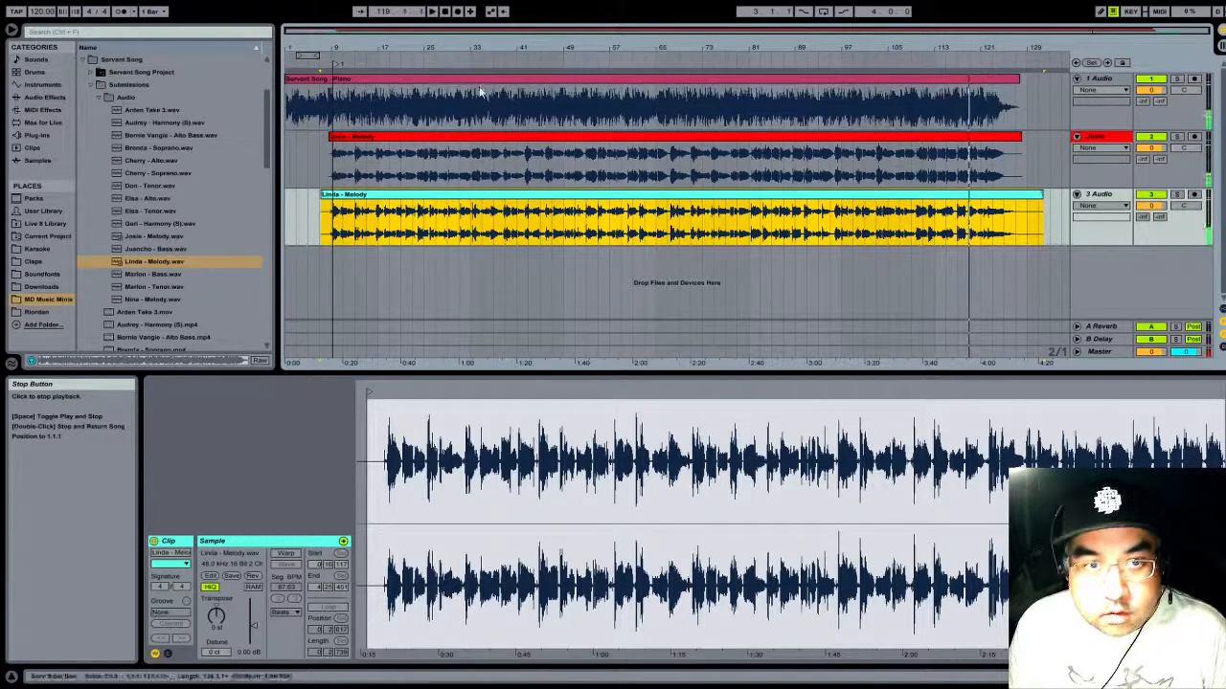
click(481, 81)
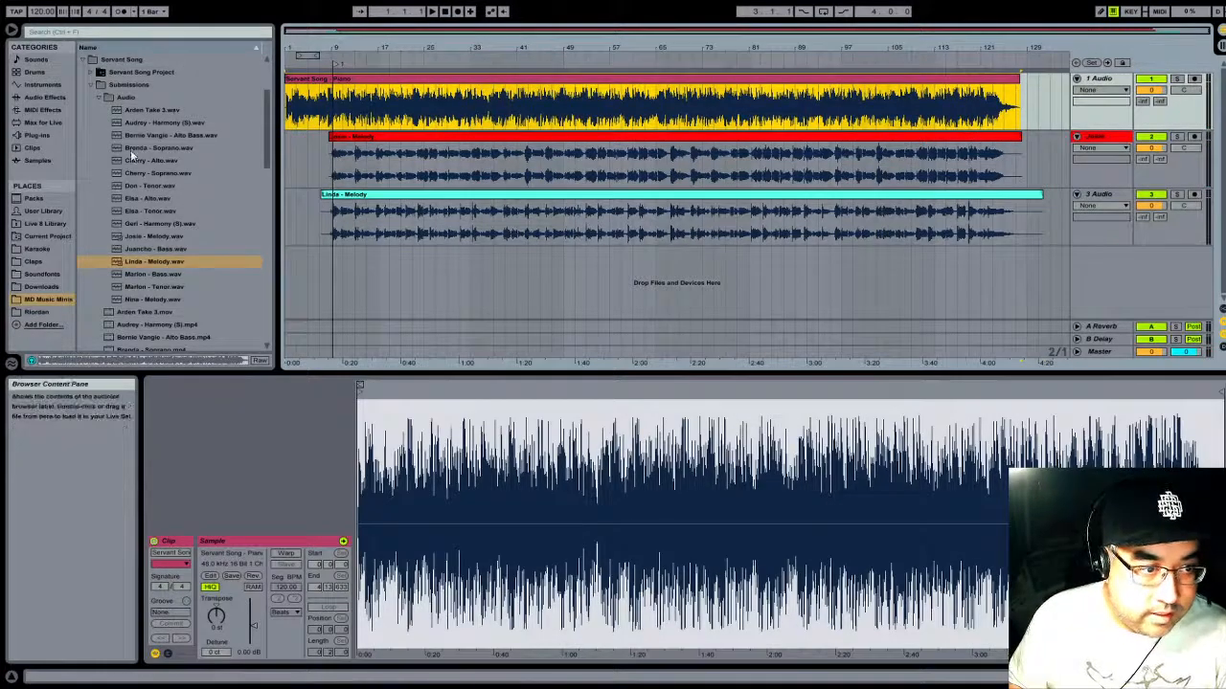
scroll(171, 144, down, 6)
scroll(172, 158, down, 4)
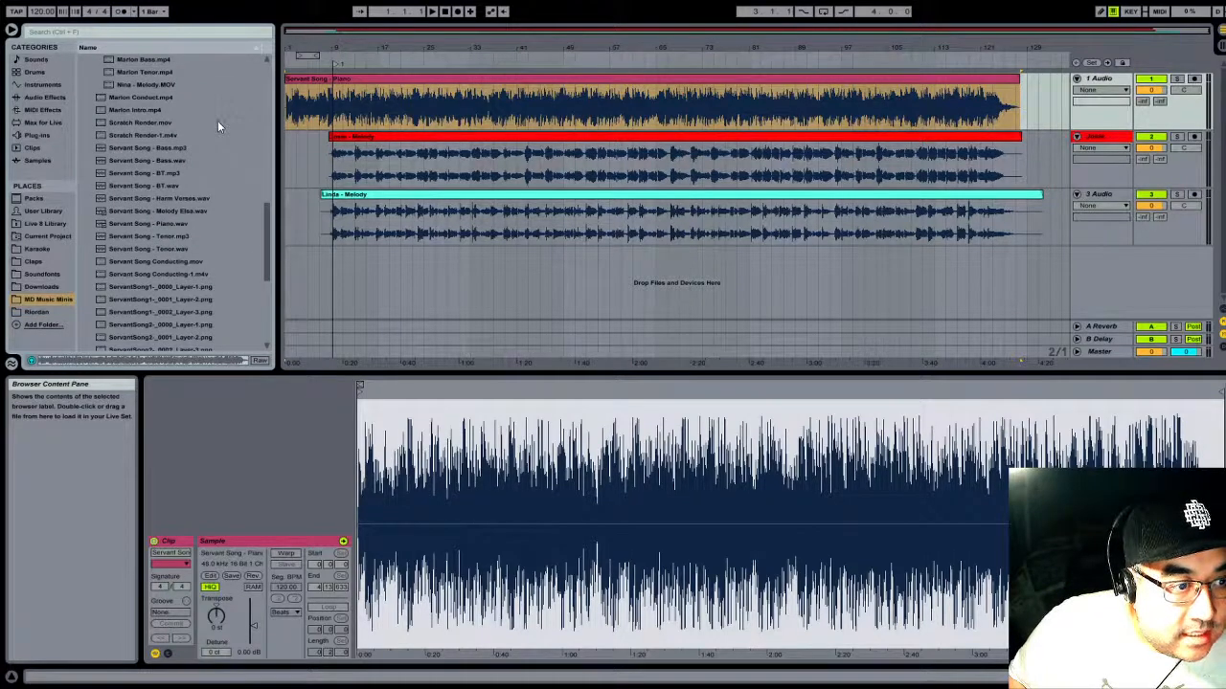
scroll(218, 121, down, 3)
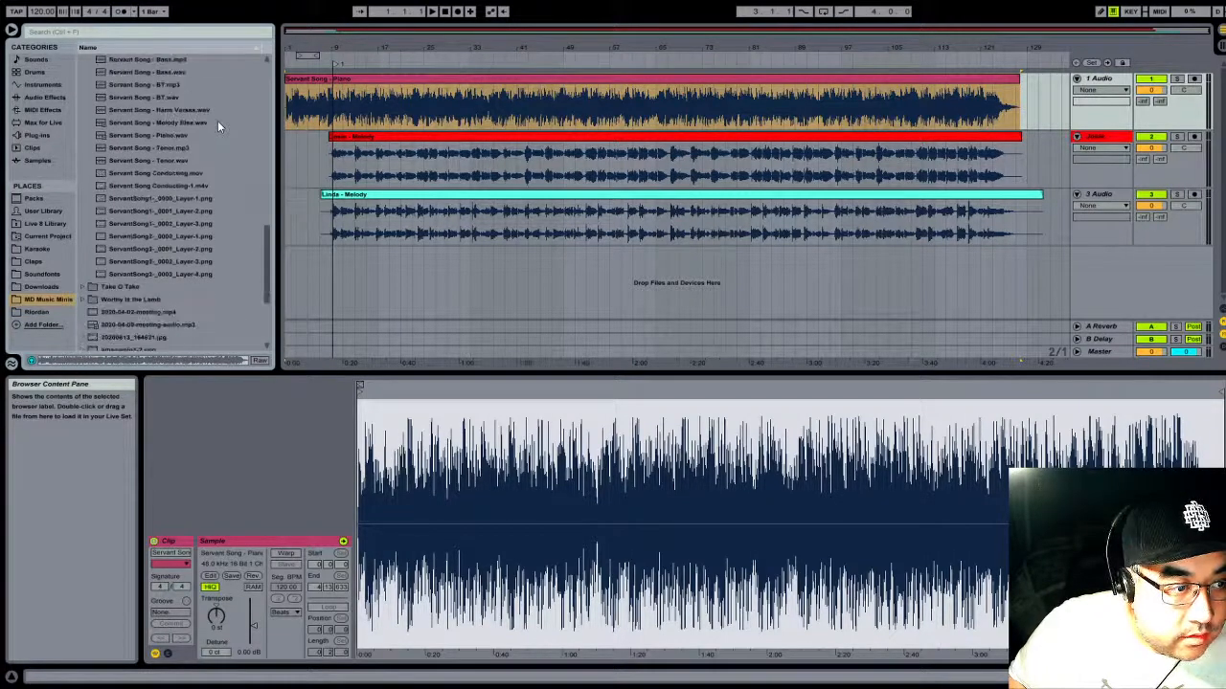
scroll(217, 121, up, 1)
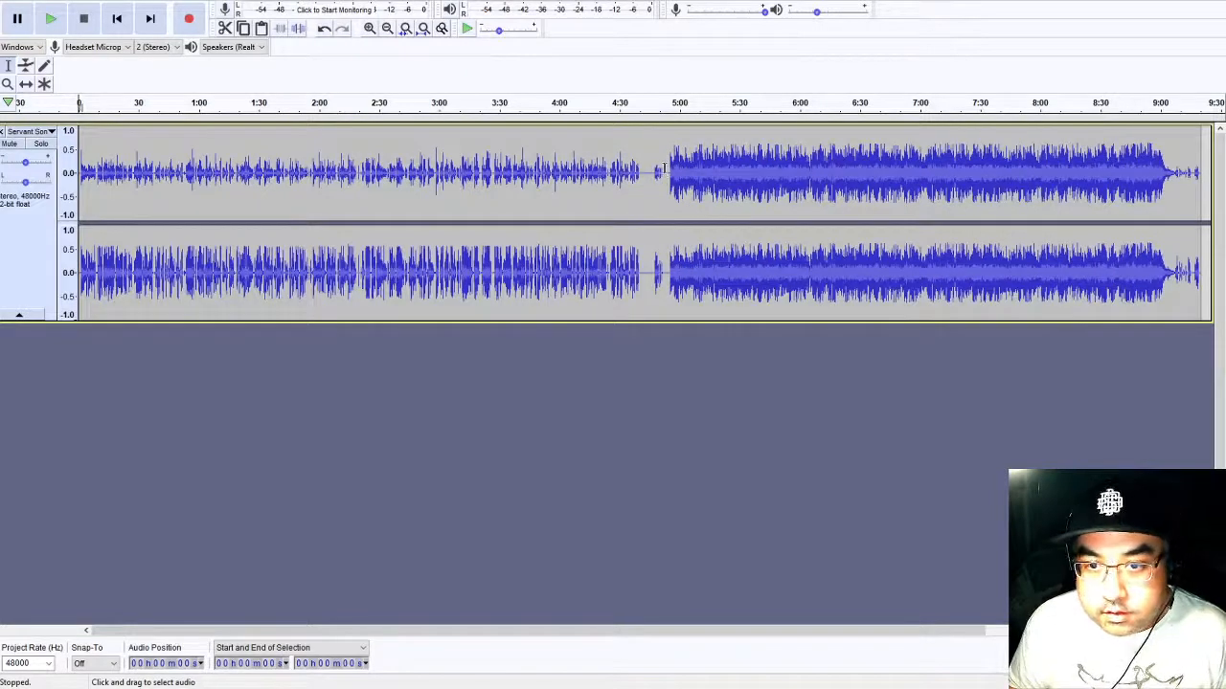
- Switch to Audacity, play the audio around 4:53 to locate the piano's start, and delete everything before that point
click(664, 168)
key(space)
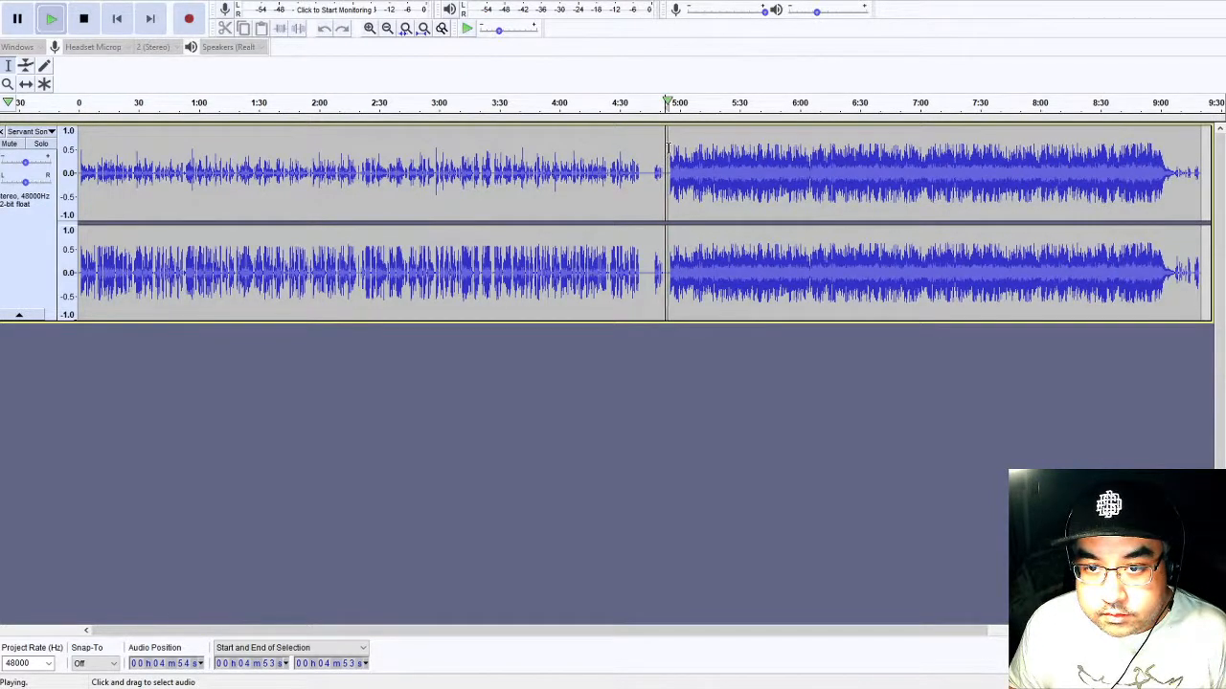
key(space)
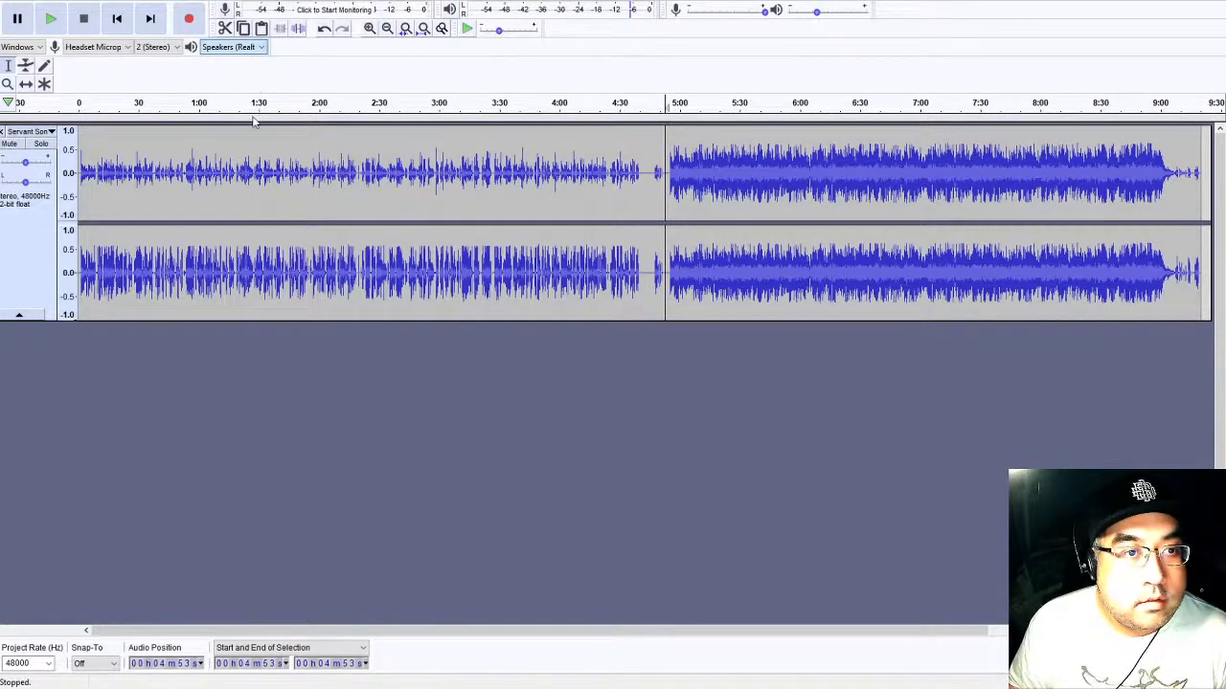
key(space)
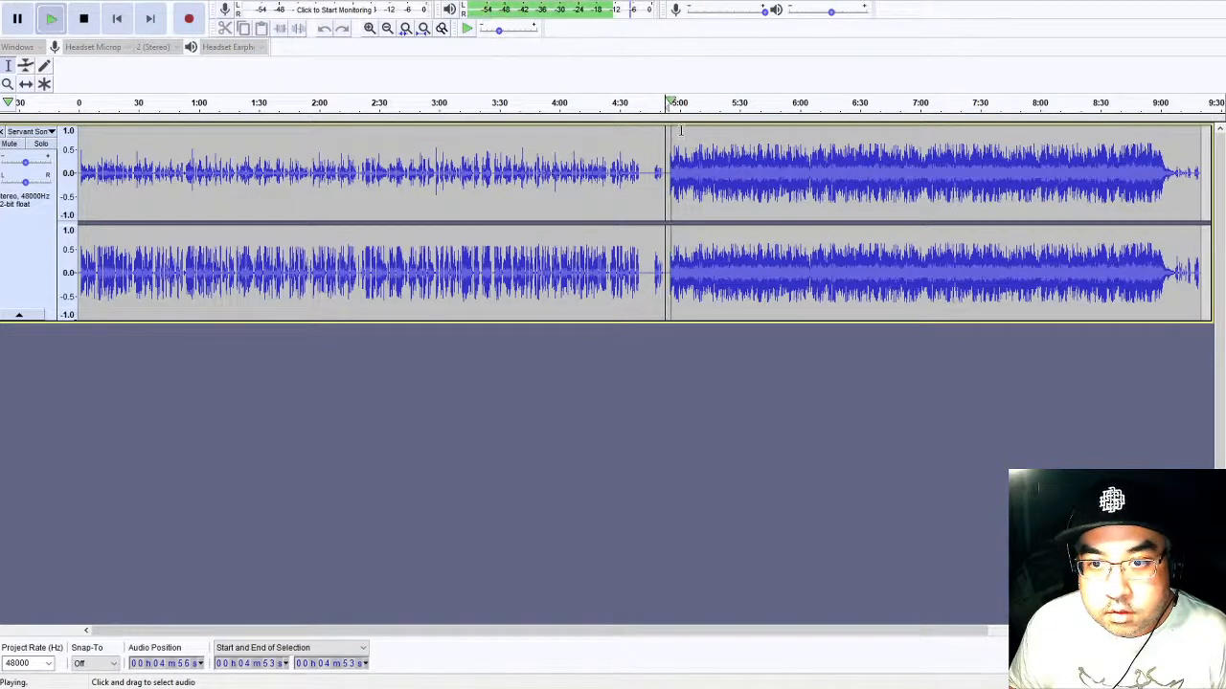
key(space)
key(shift+Home)
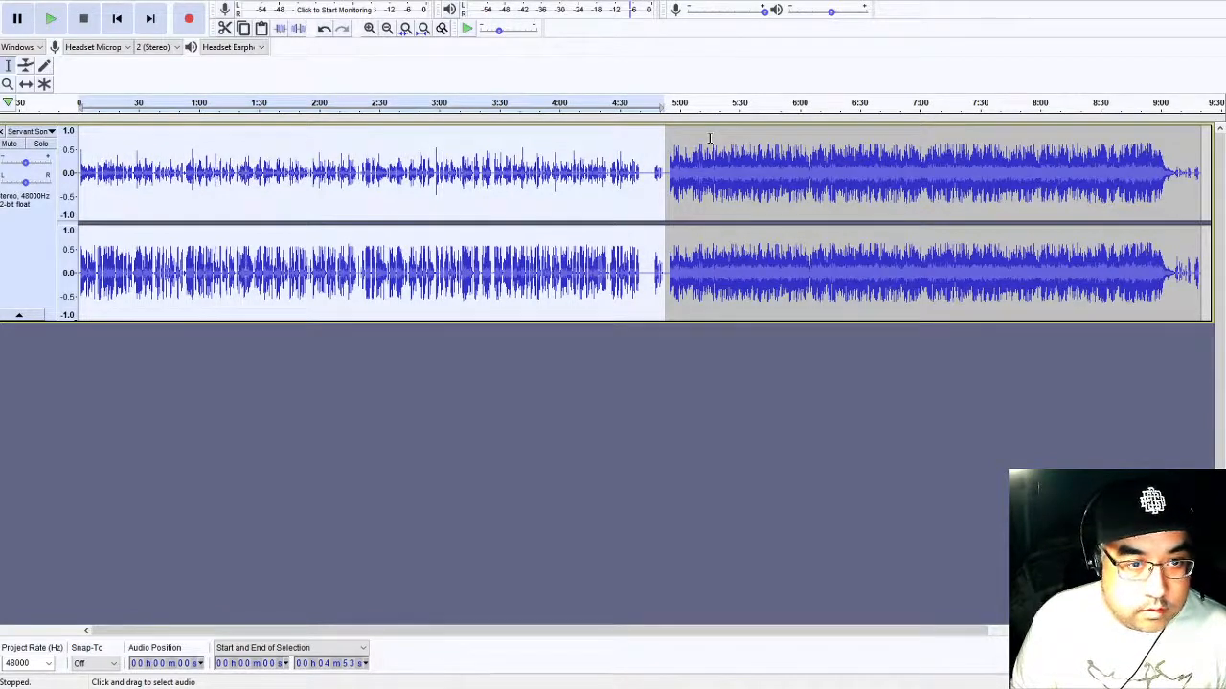
key(Delete)
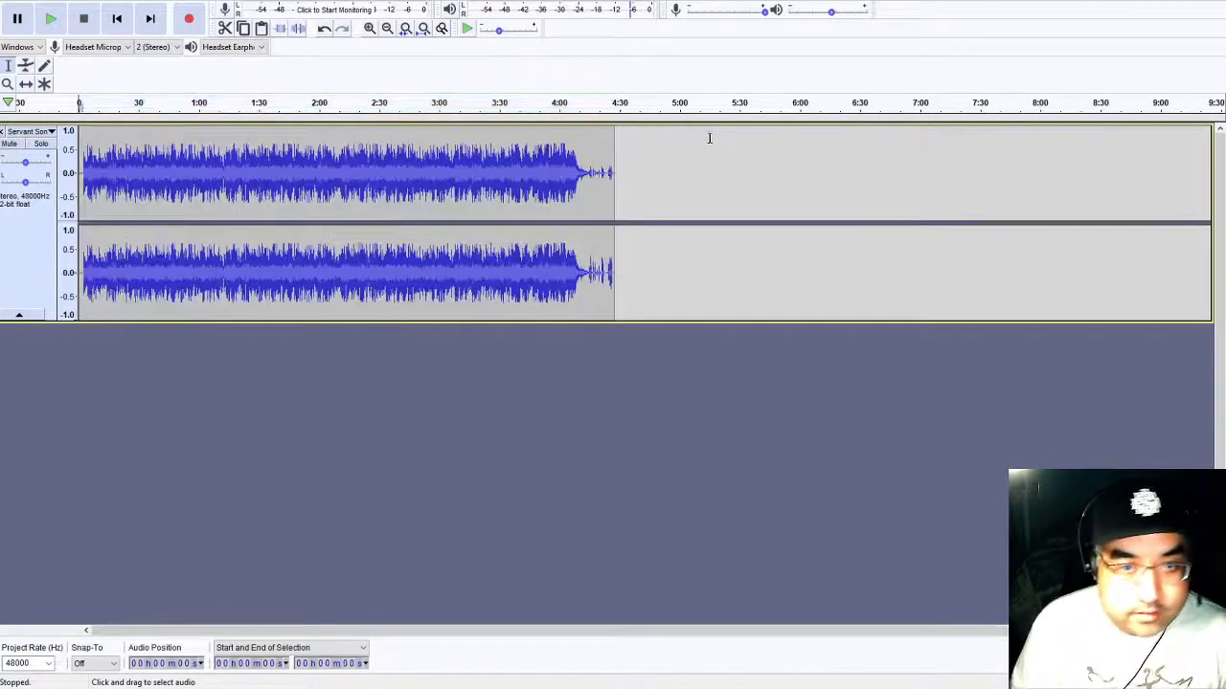
- Listen to the piano's ending and delete the leftover sounds from about 4:15 to the end of the recording
click(576, 155)
key(space)
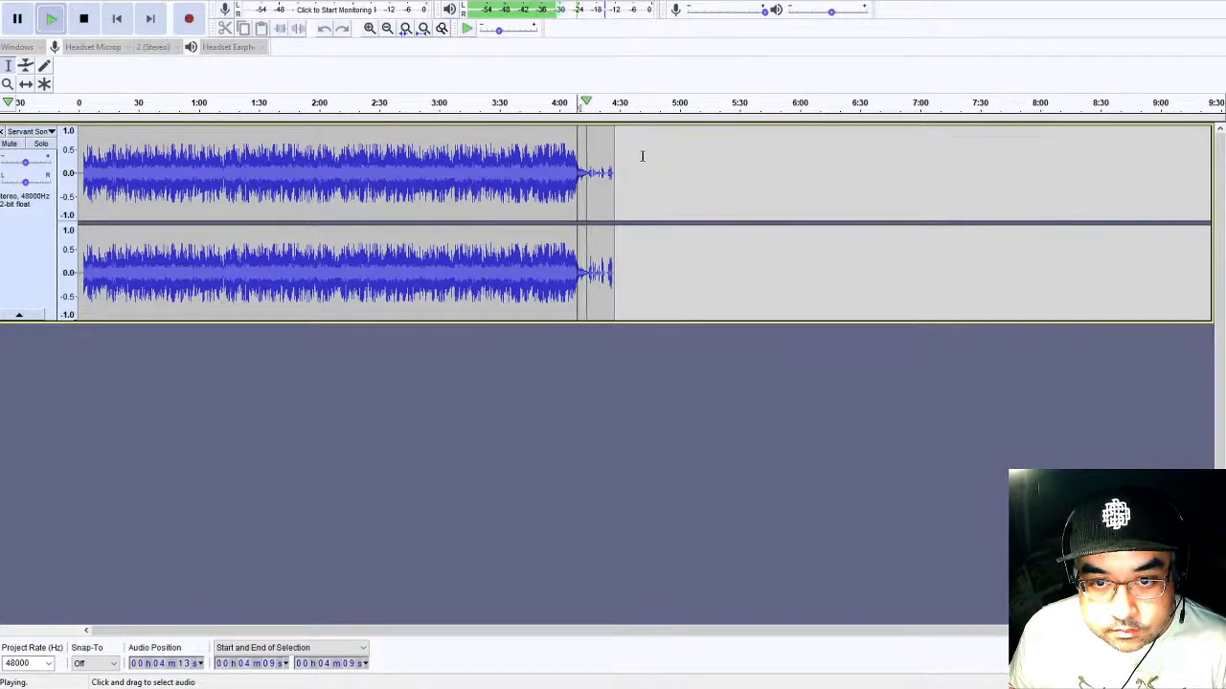
key(space)
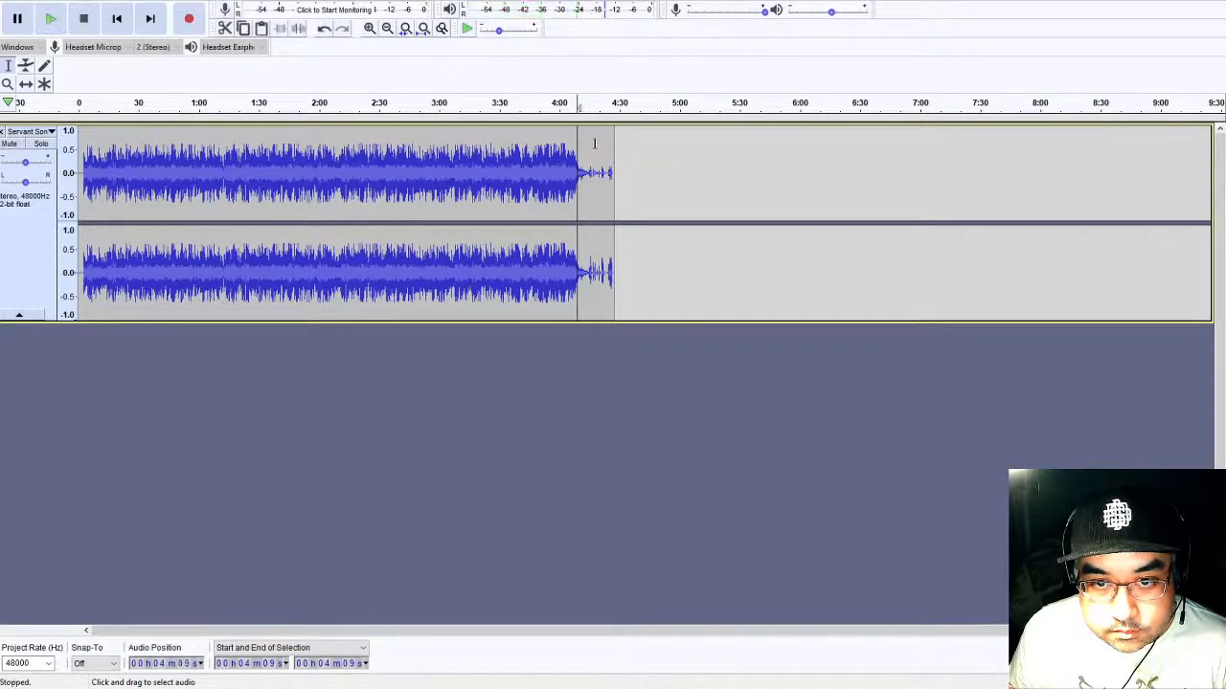
click(588, 146)
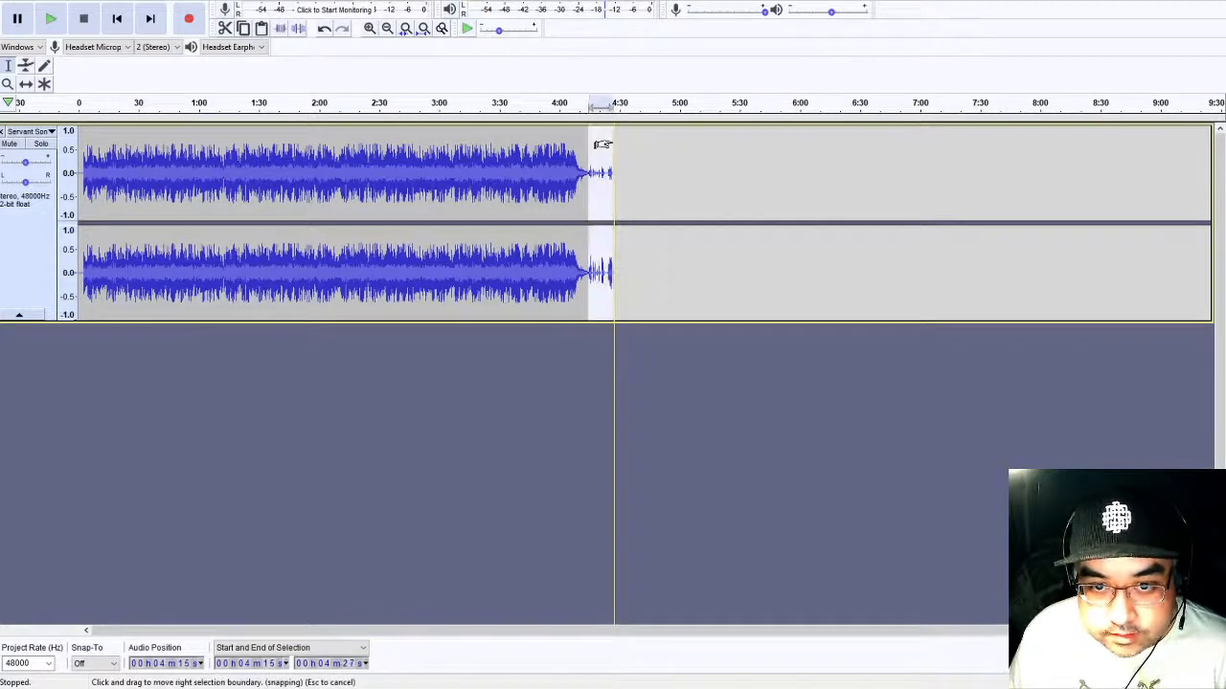
key(Delete)
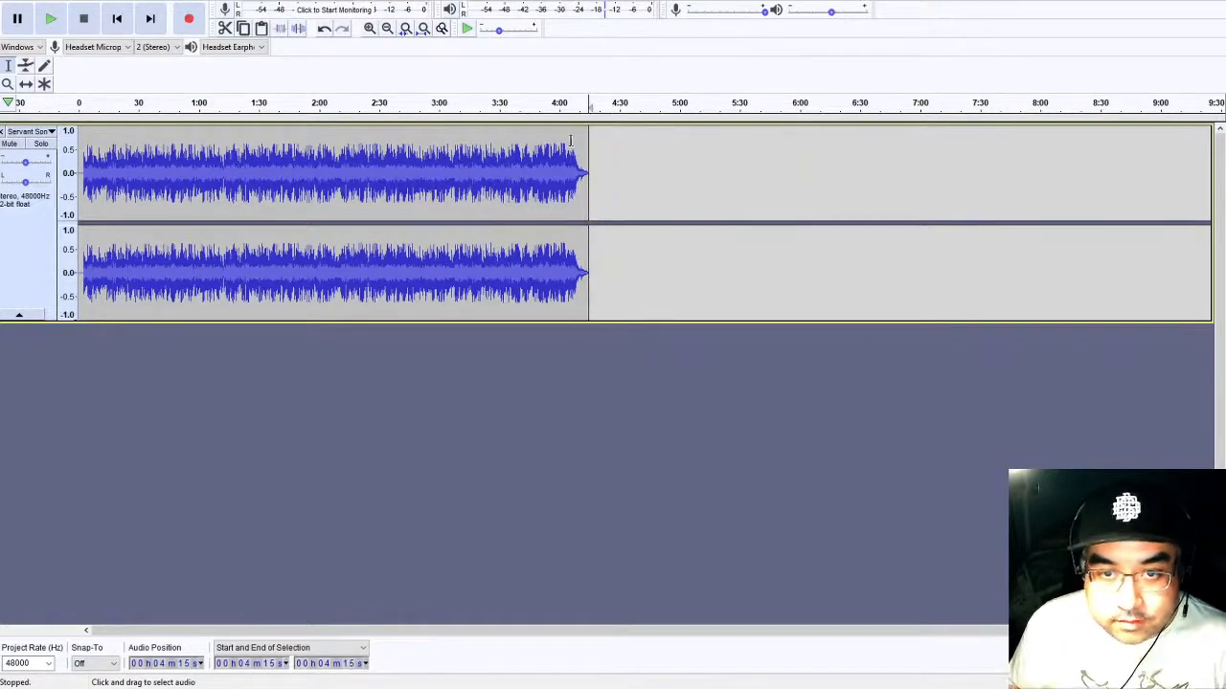
click(573, 142)
key(space)
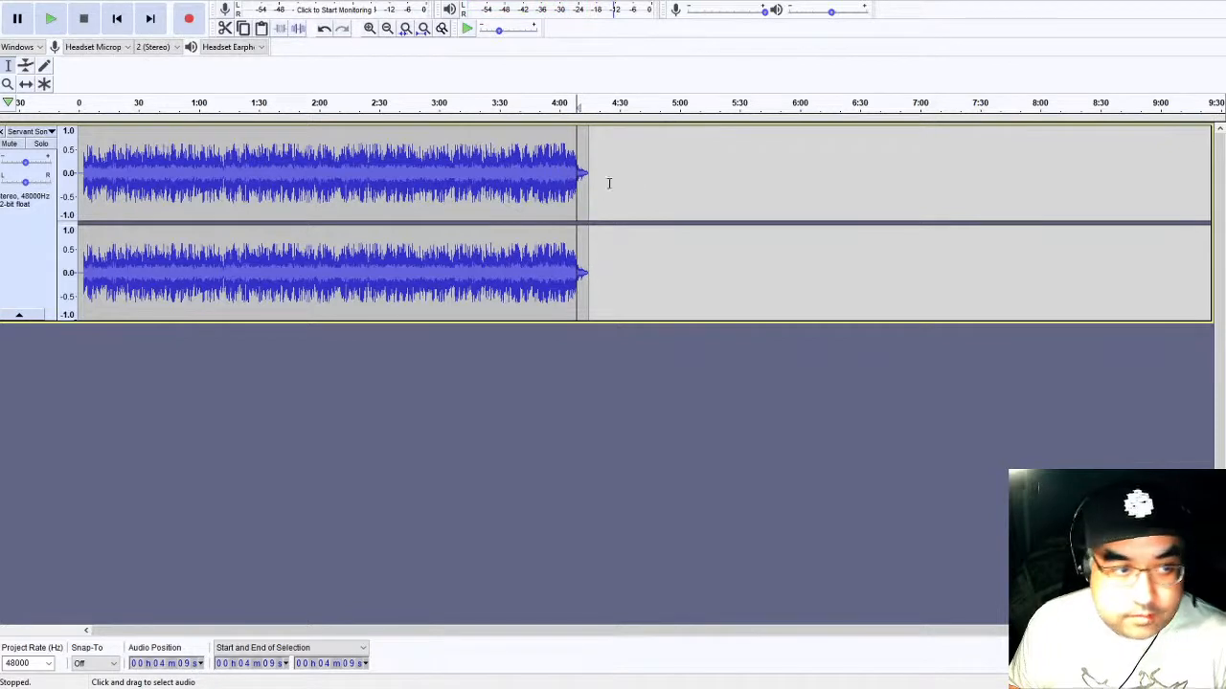
- Boost the entire trimmed piano recording to nearly full scale and export it as Piano.wav to the Submissions Audio folder
key(Home)
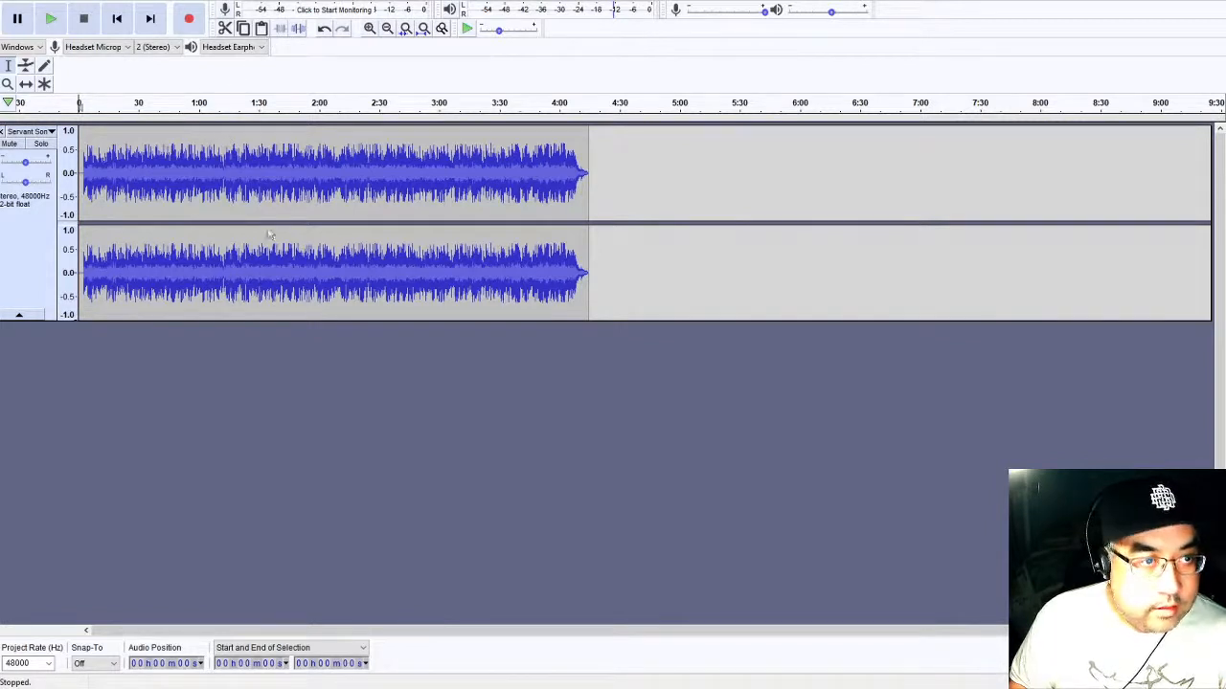
click(336, 397)
double_click(379, 143)
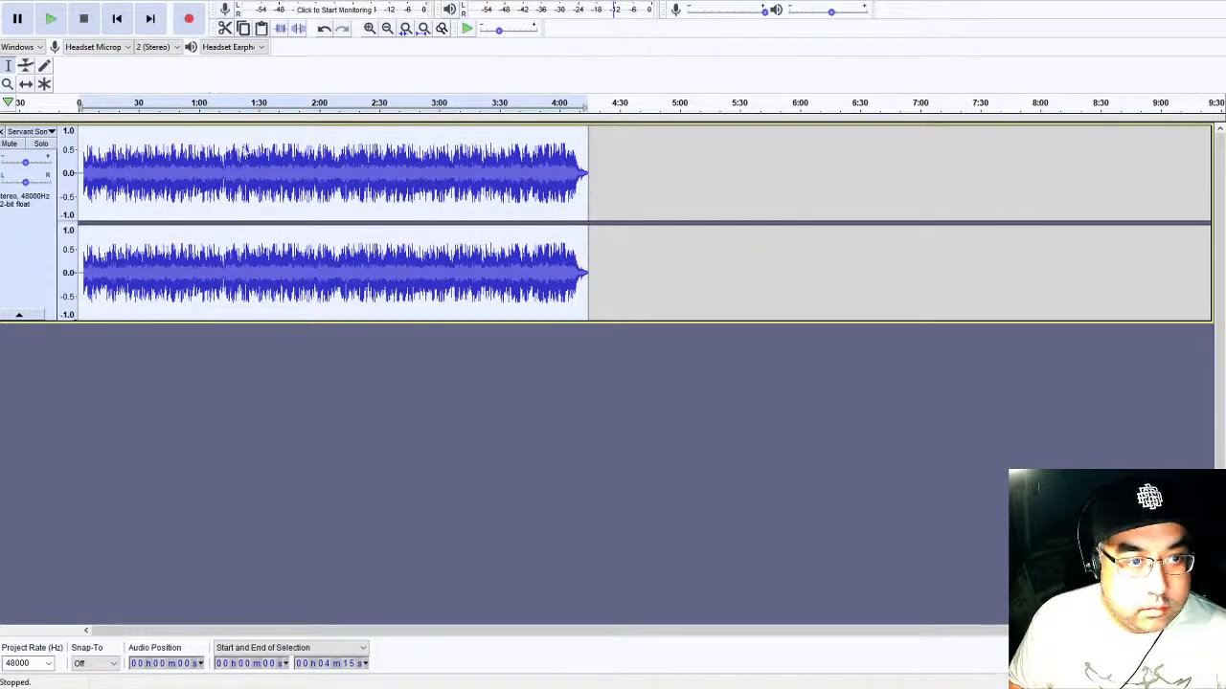
click(256, 270)
key(Return)
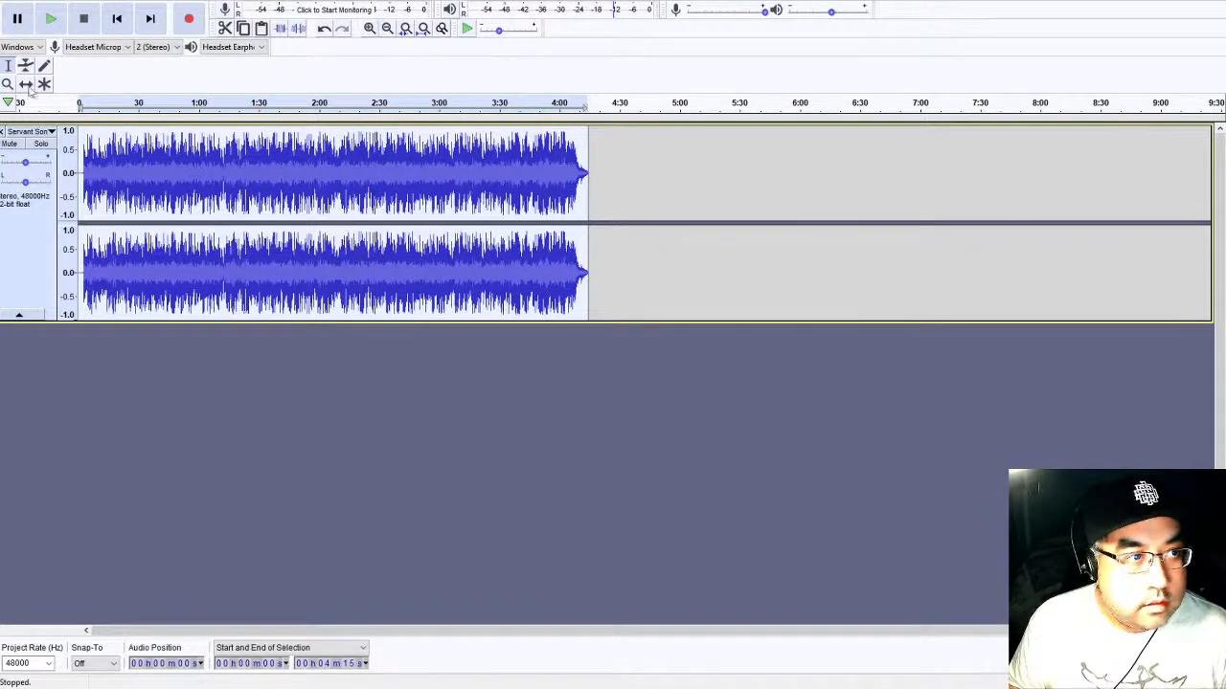
click(535, 342)
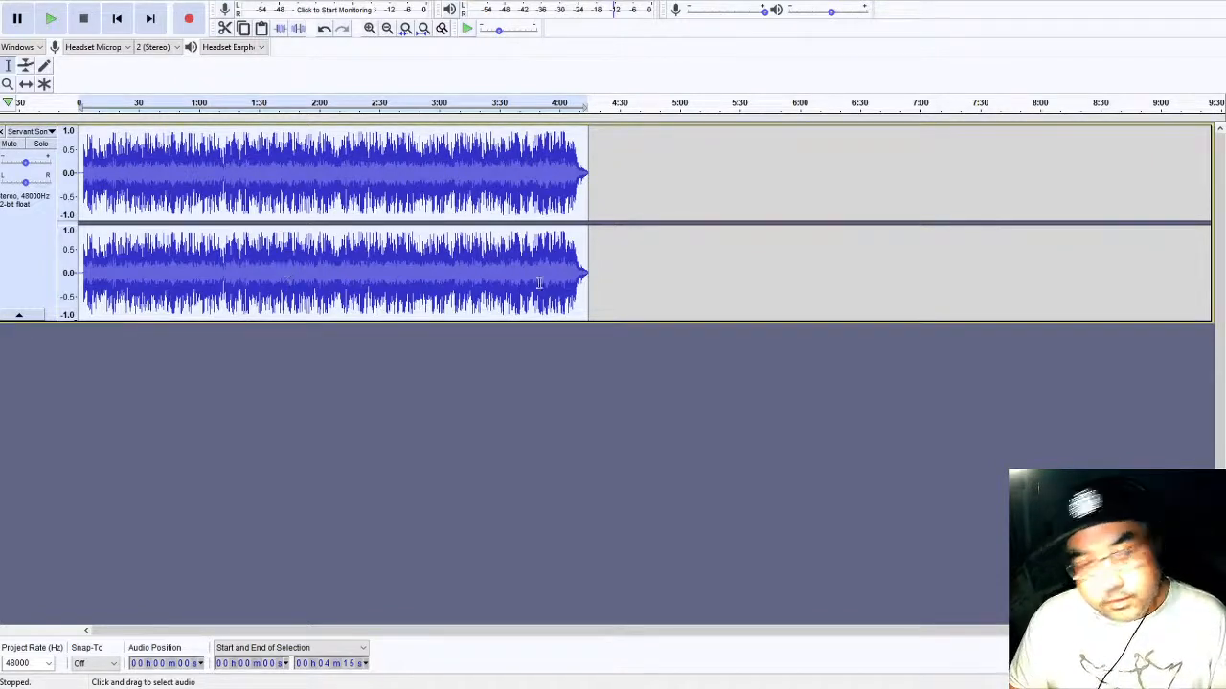
key(ctrl+shift+e)
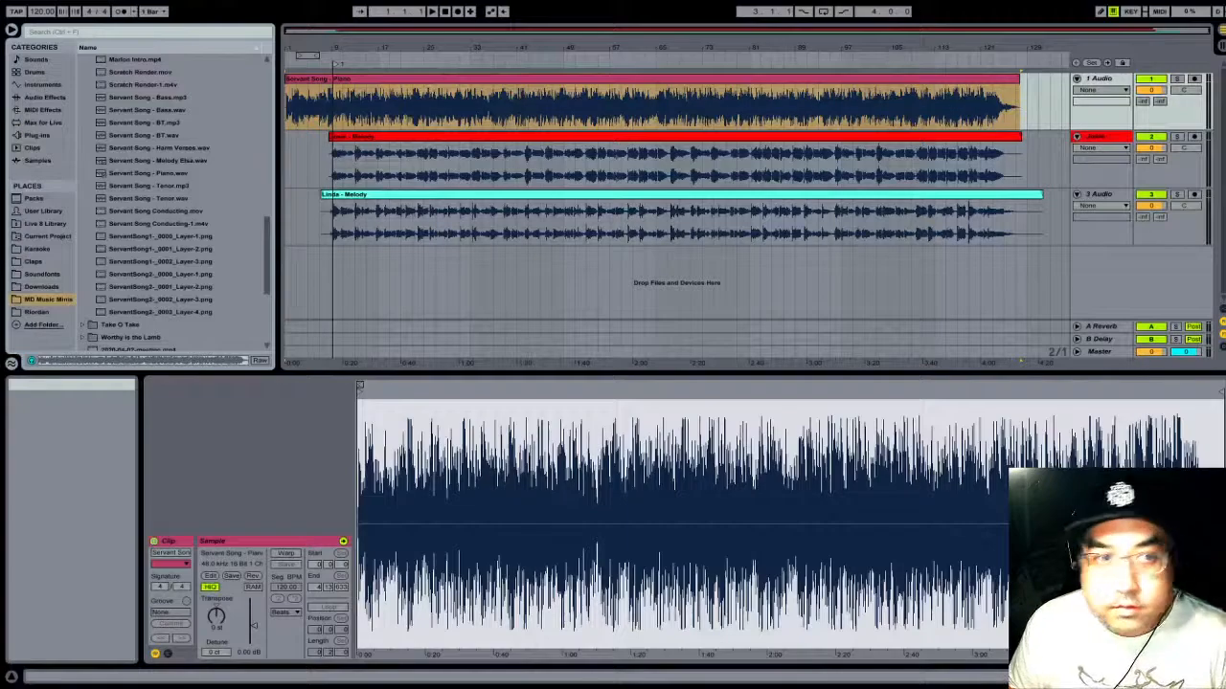
- Switch to Ableton Live, delete the old Servant Song piano clip from 1 Audio, and refresh the file list of the Submissions Audio folder
click(468, 80)
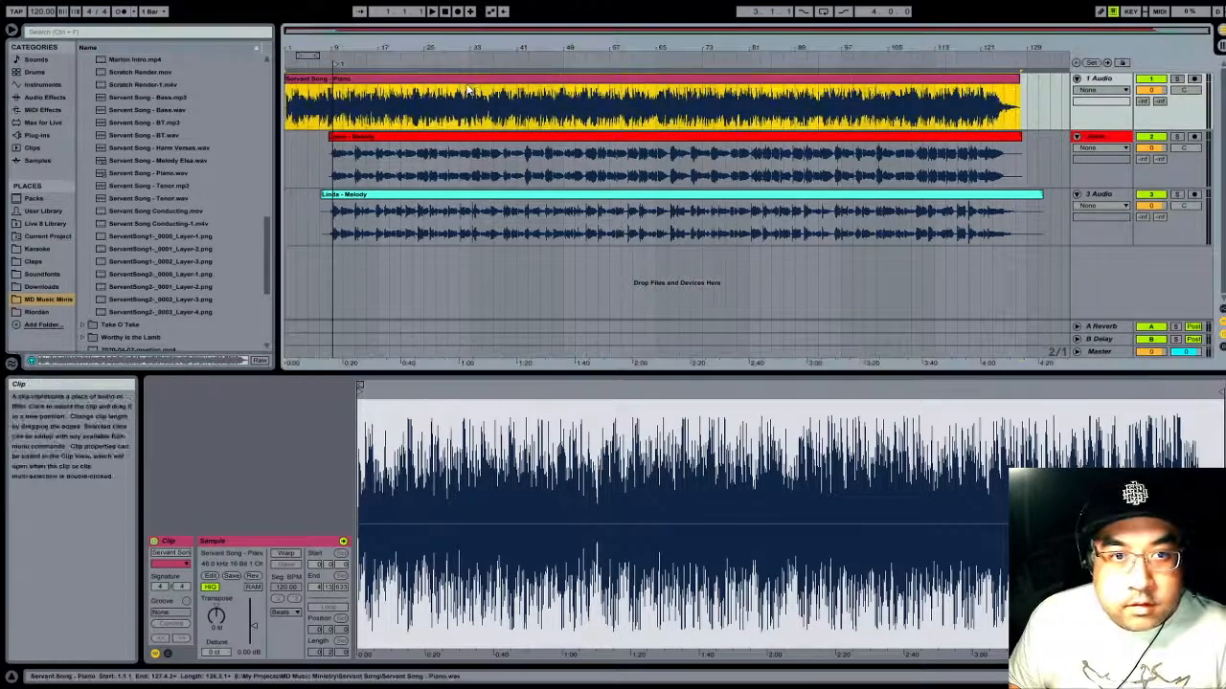
key(Delete)
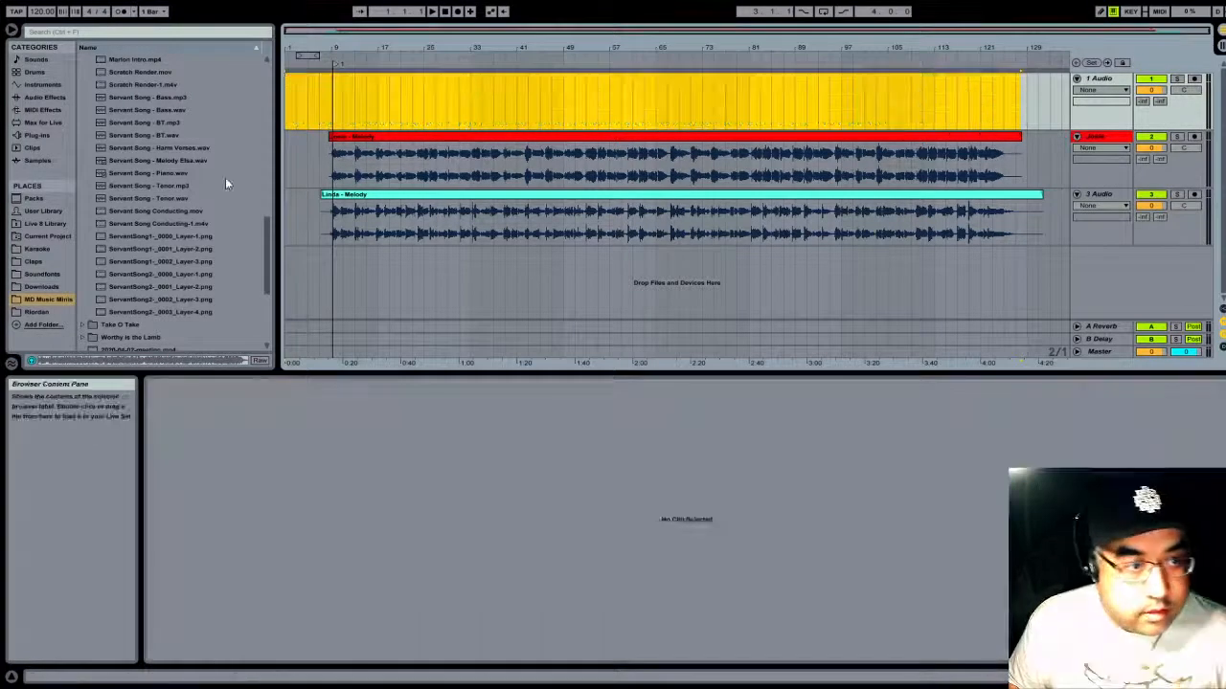
scroll(225, 178, up, 5)
scroll(201, 123, up, 1)
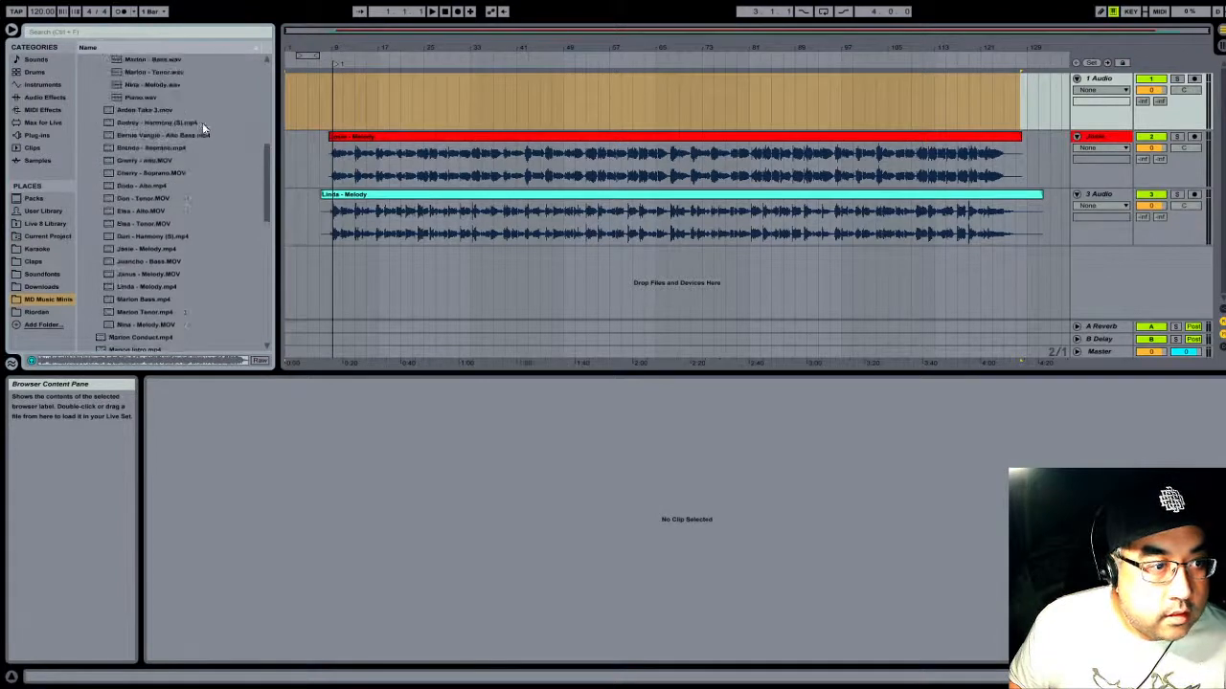
click(204, 113)
scroll(211, 109, up, 3)
scroll(213, 112, up, 2)
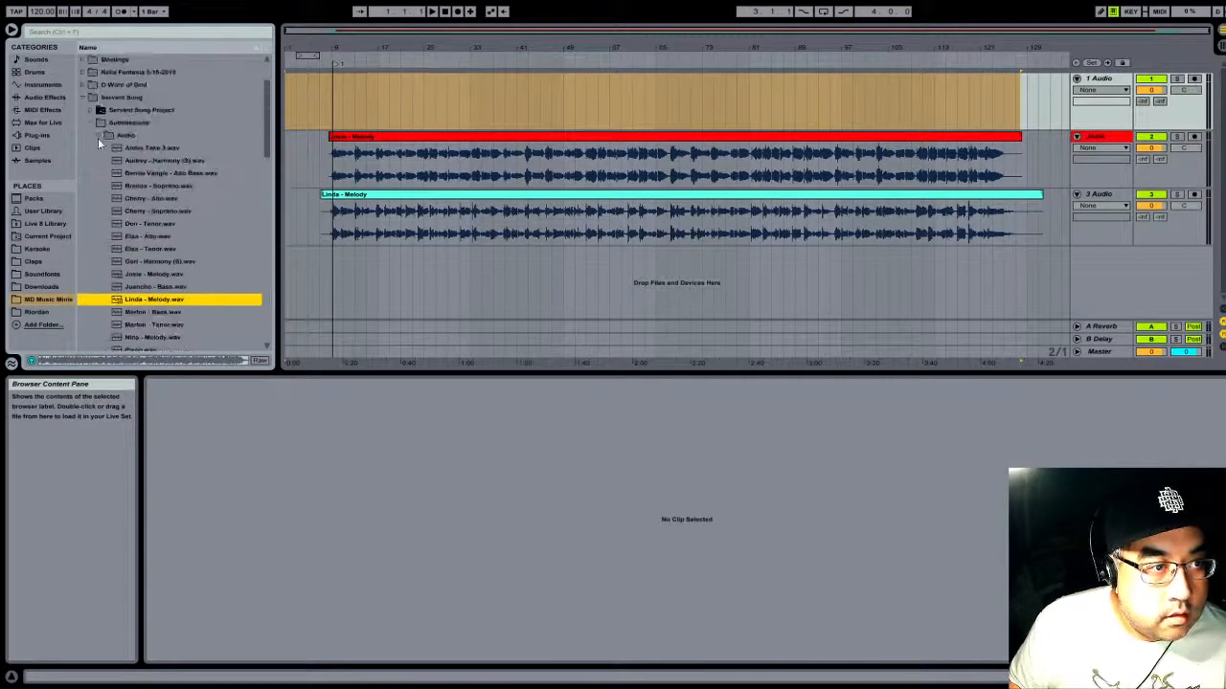
click(103, 137)
click(99, 136)
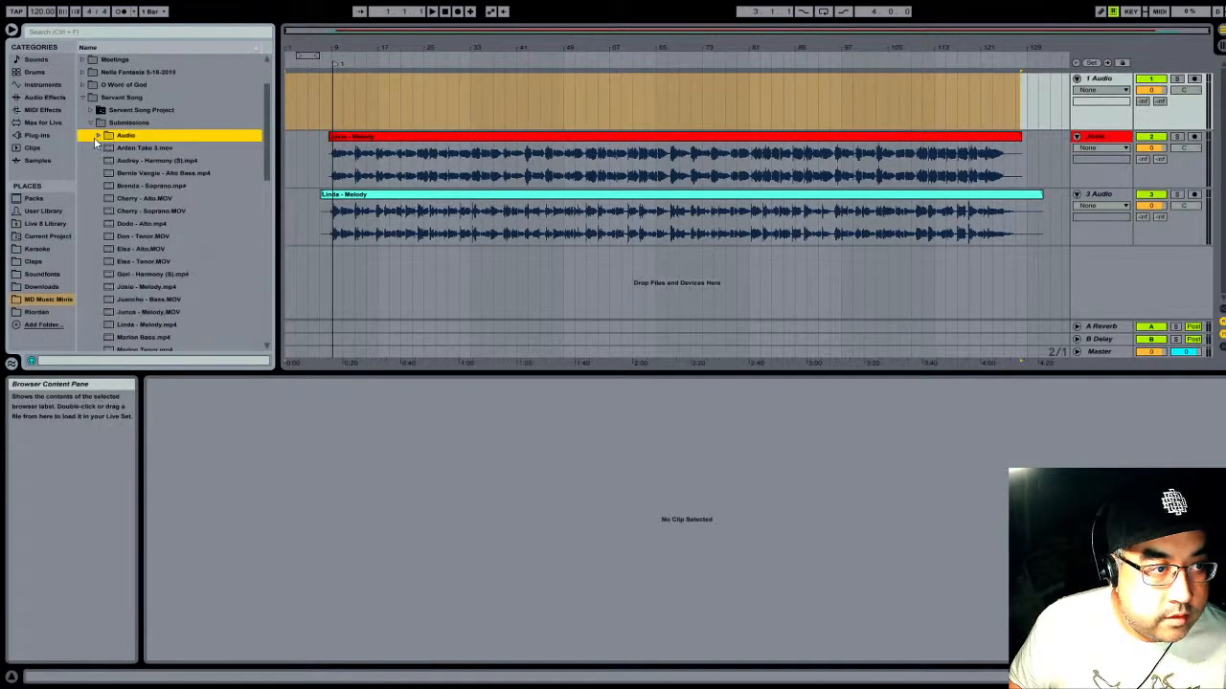
click(97, 136)
scroll(175, 145, down, 2)
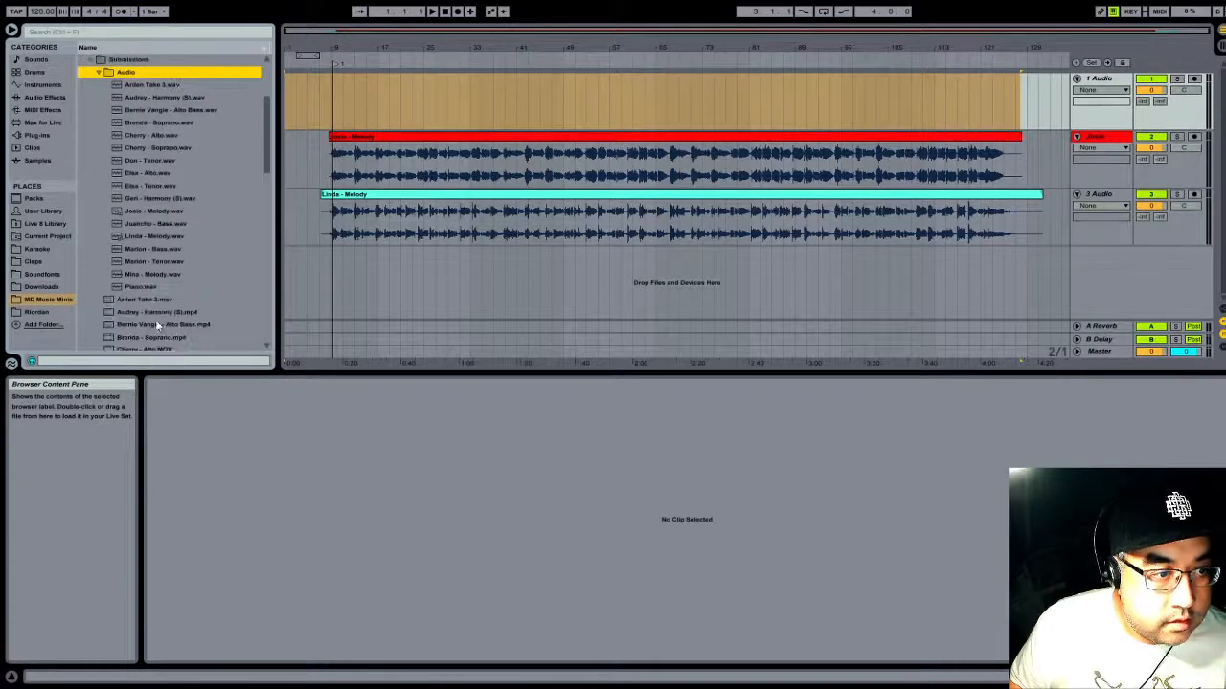
- Add Piano.wav to the 1 Audio track and move the clip to the very start of the arrangement
click(117, 287)
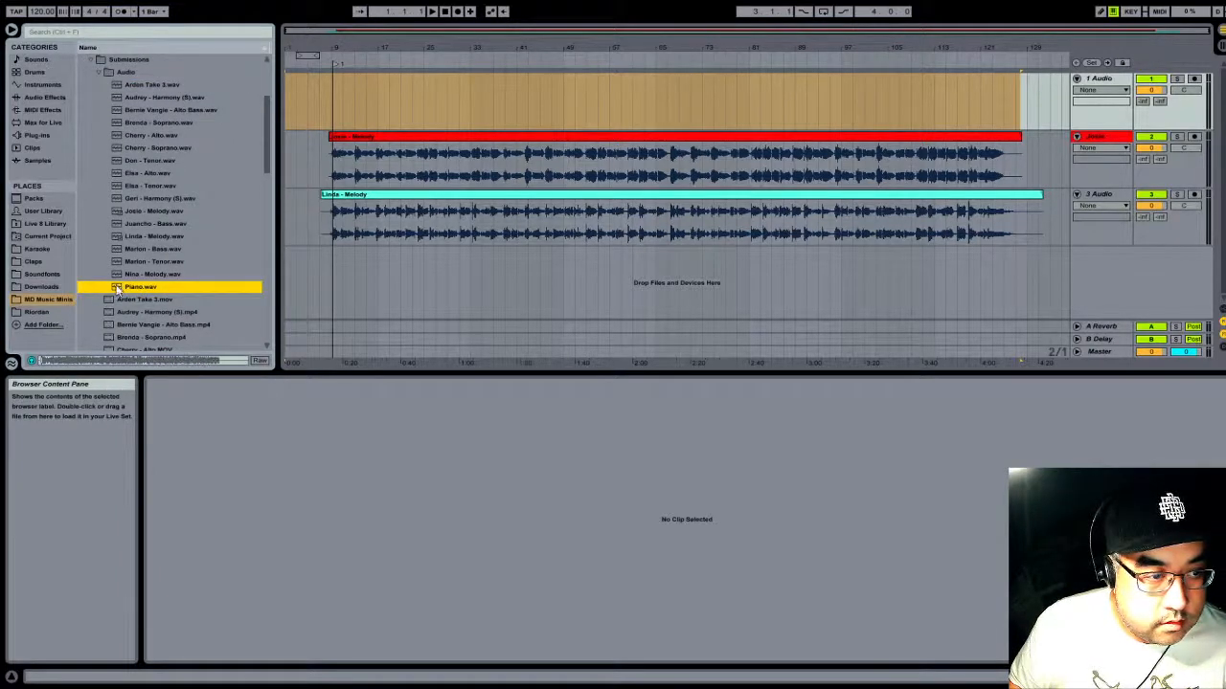
drag(118, 289, 296, 95)
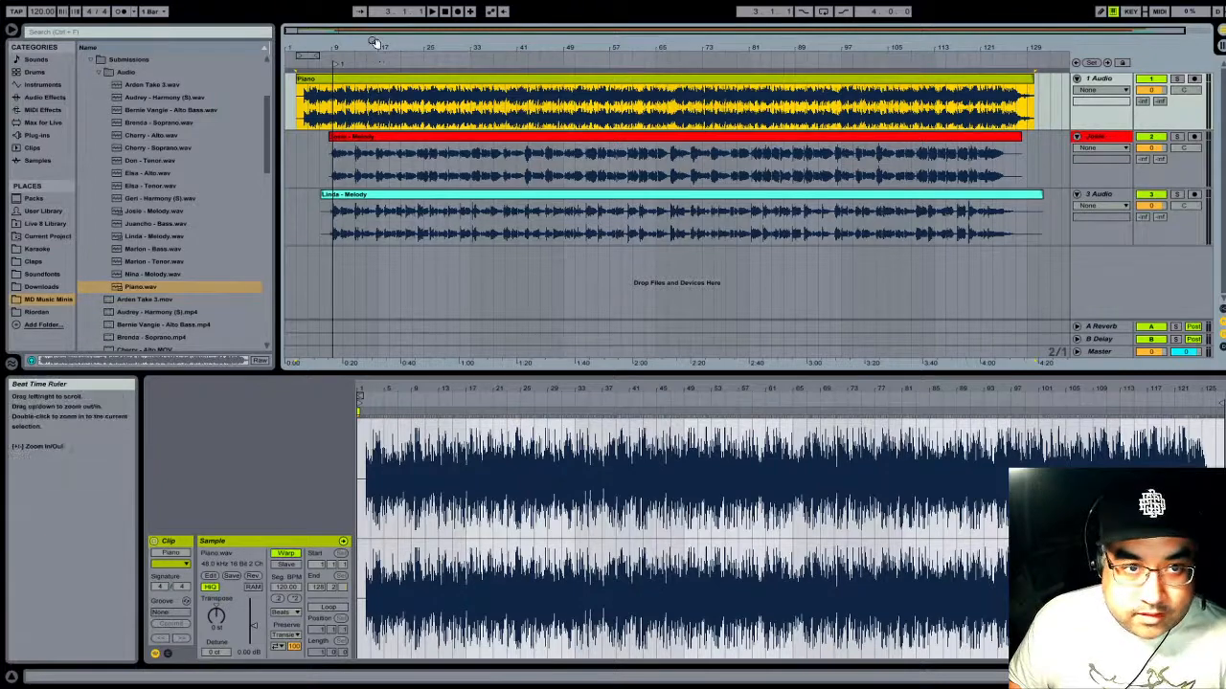
drag(377, 50, 378, 91)
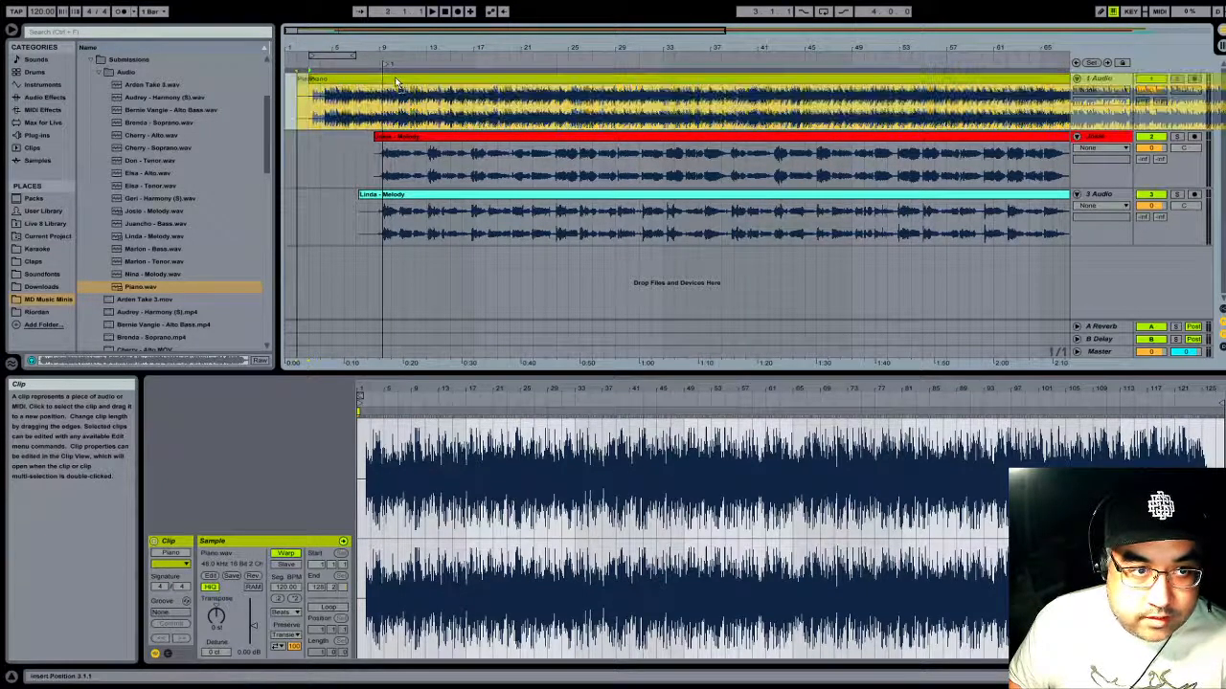
drag(409, 83, 383, 84)
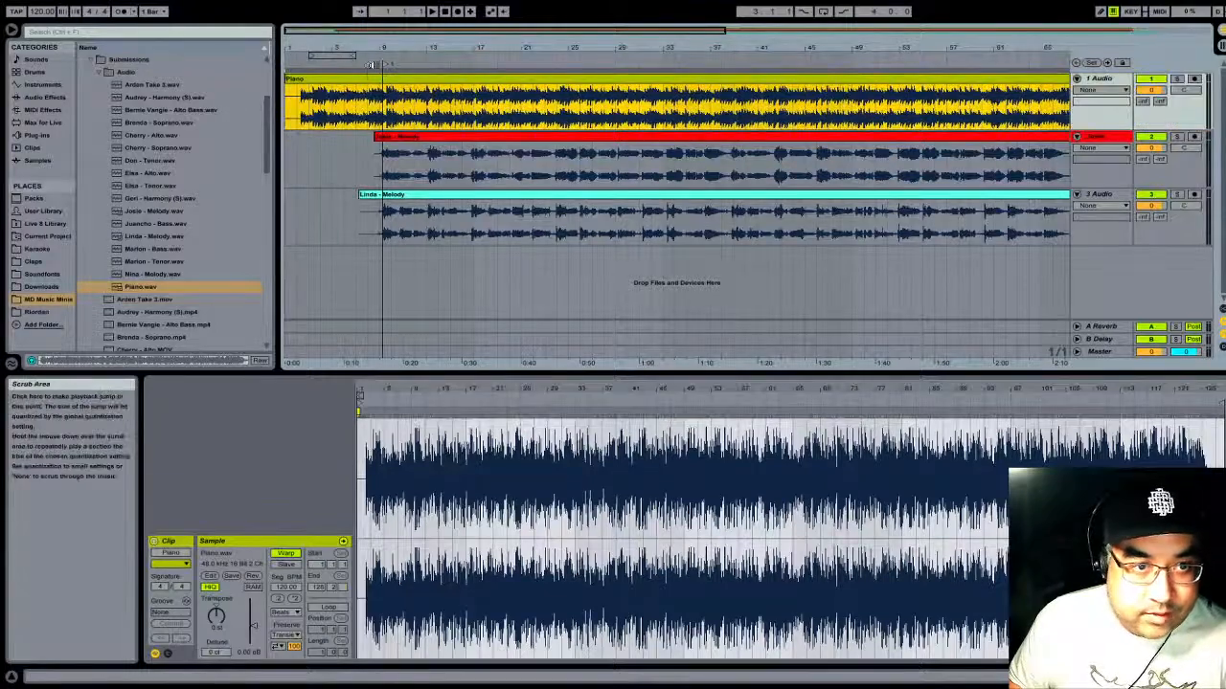
- Play the vocal entry around bar 9 twice to compare both melody clips with the new piano
drag(398, 42, 412, 59)
click(412, 61)
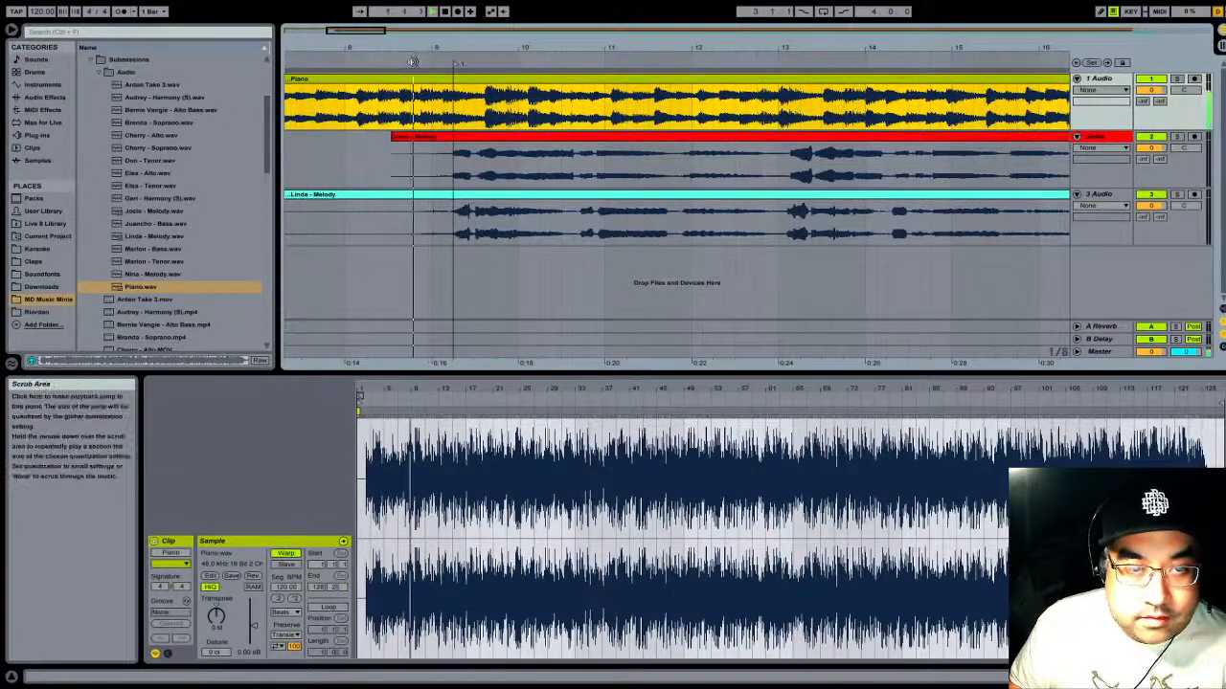
click(445, 13)
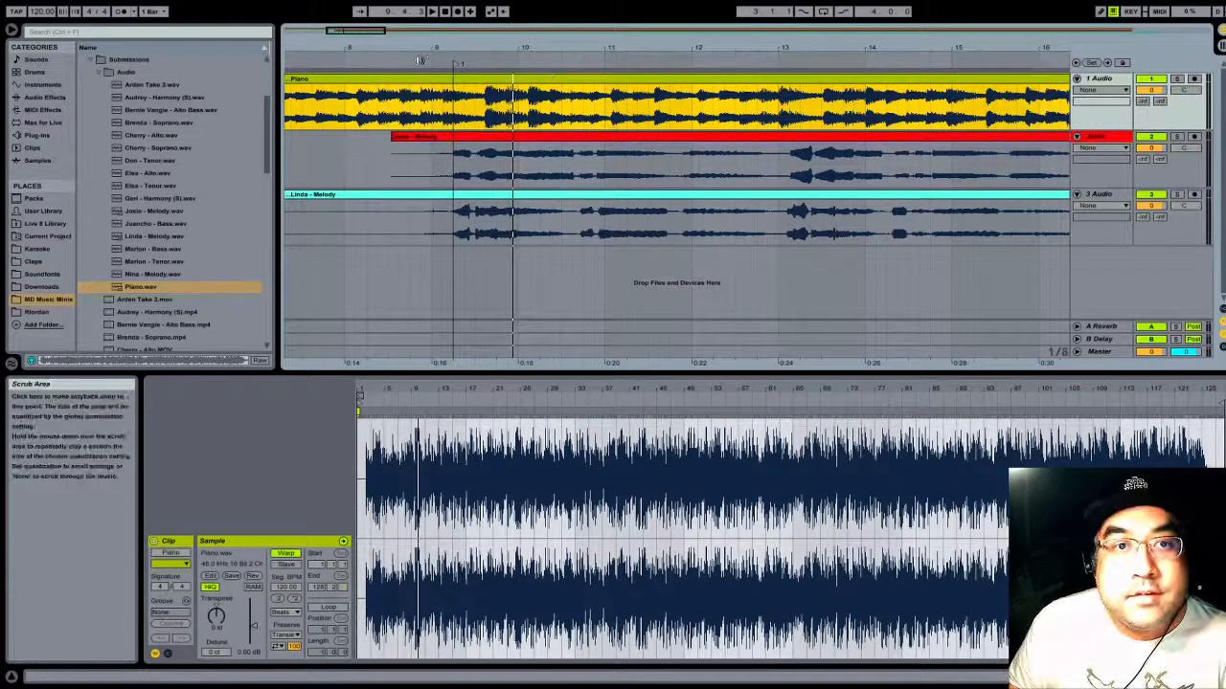
click(456, 62)
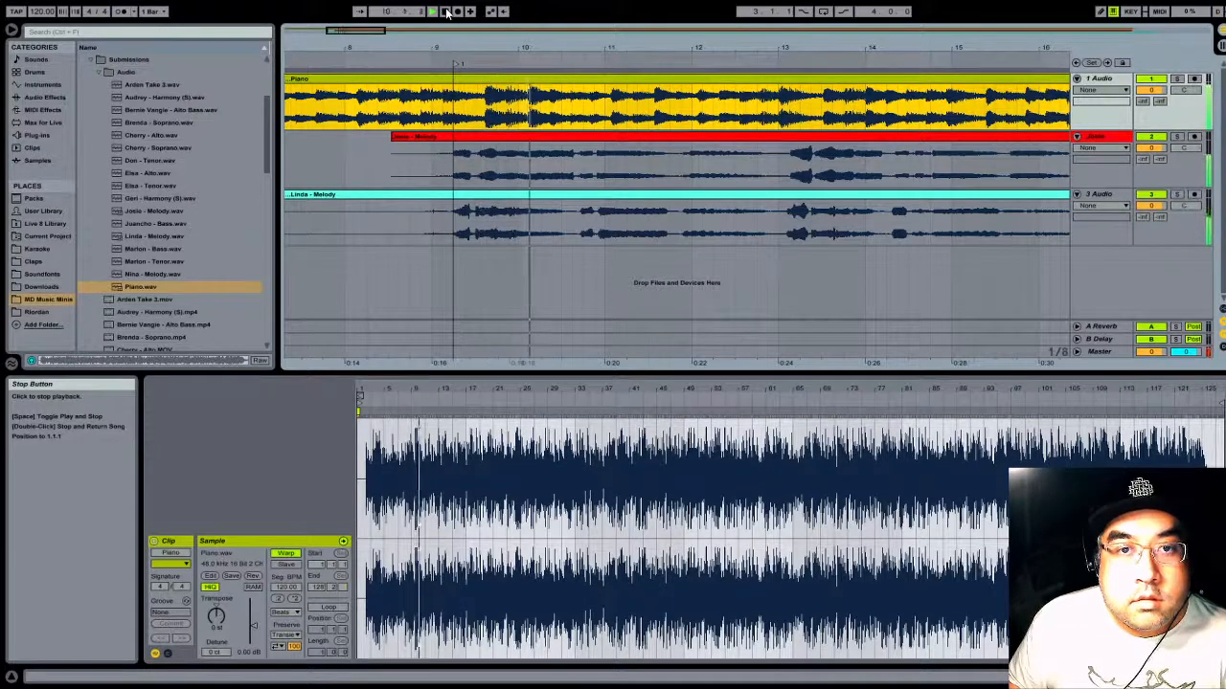
- Stop at the piano's vocal cue and move the locator to just after 10.2
drag(572, 43, 571, 115)
drag(717, 42, 903, 42)
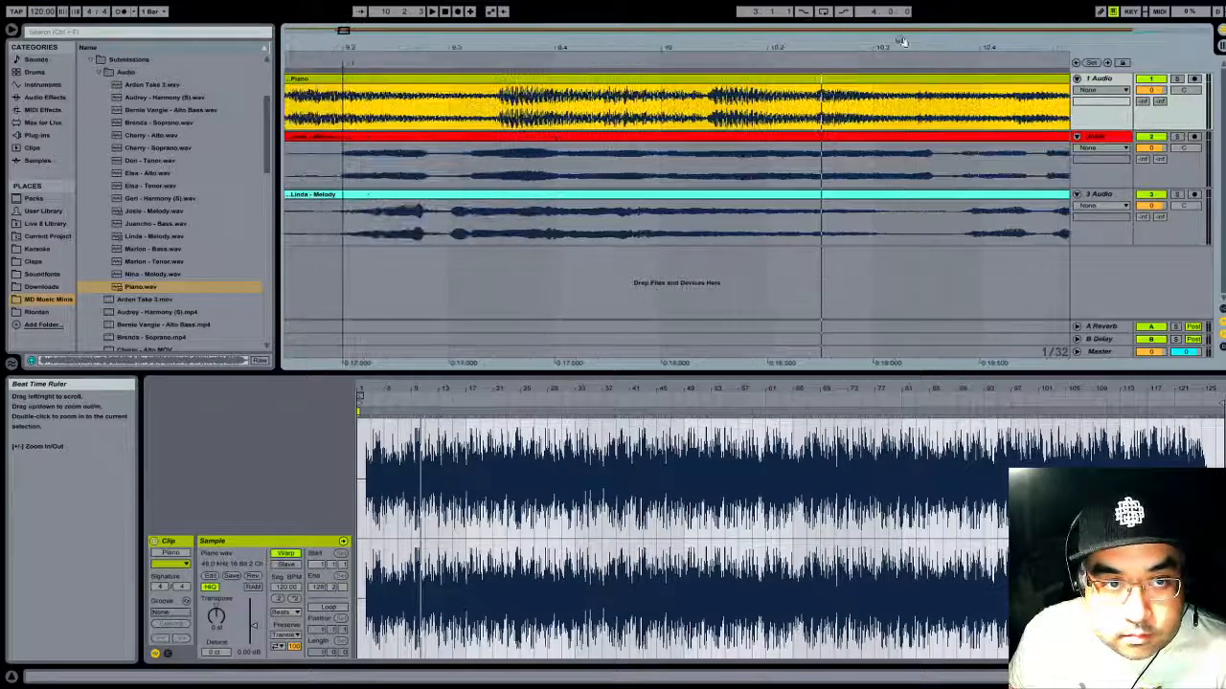
drag(348, 66, 808, 66)
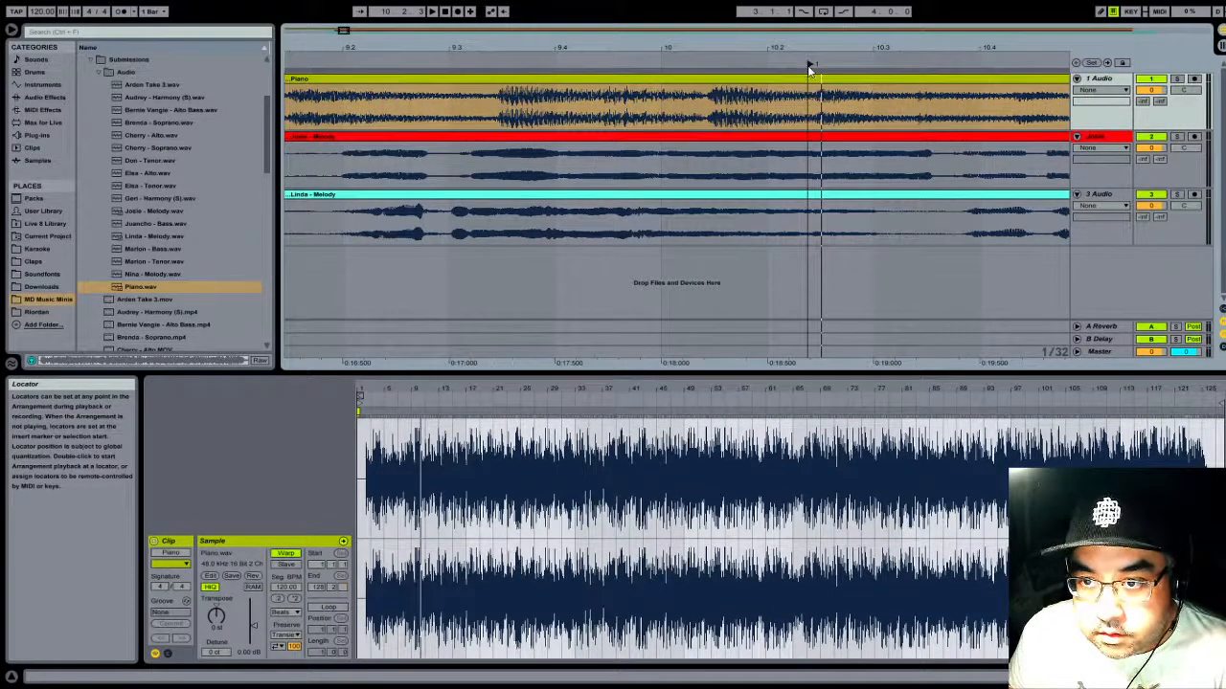
- Play the passage leading through the locator near 10.2 to check it against the piano's cue
drag(734, 47, 700, 46)
click(724, 64)
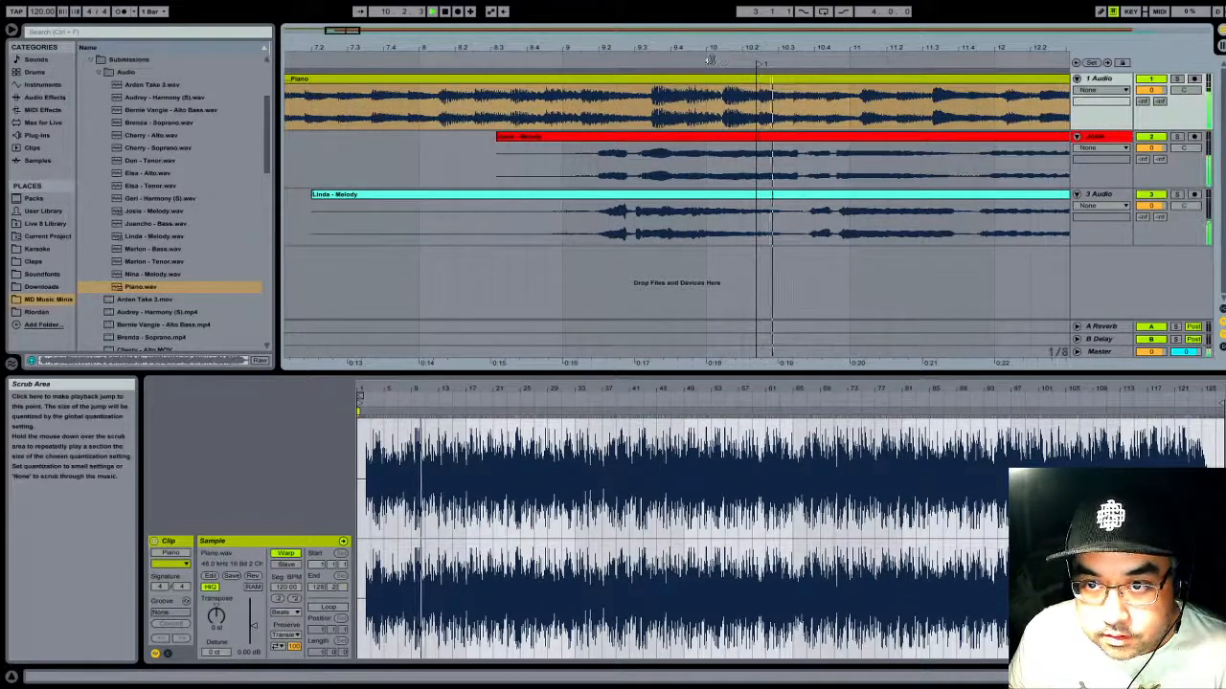
key(space)
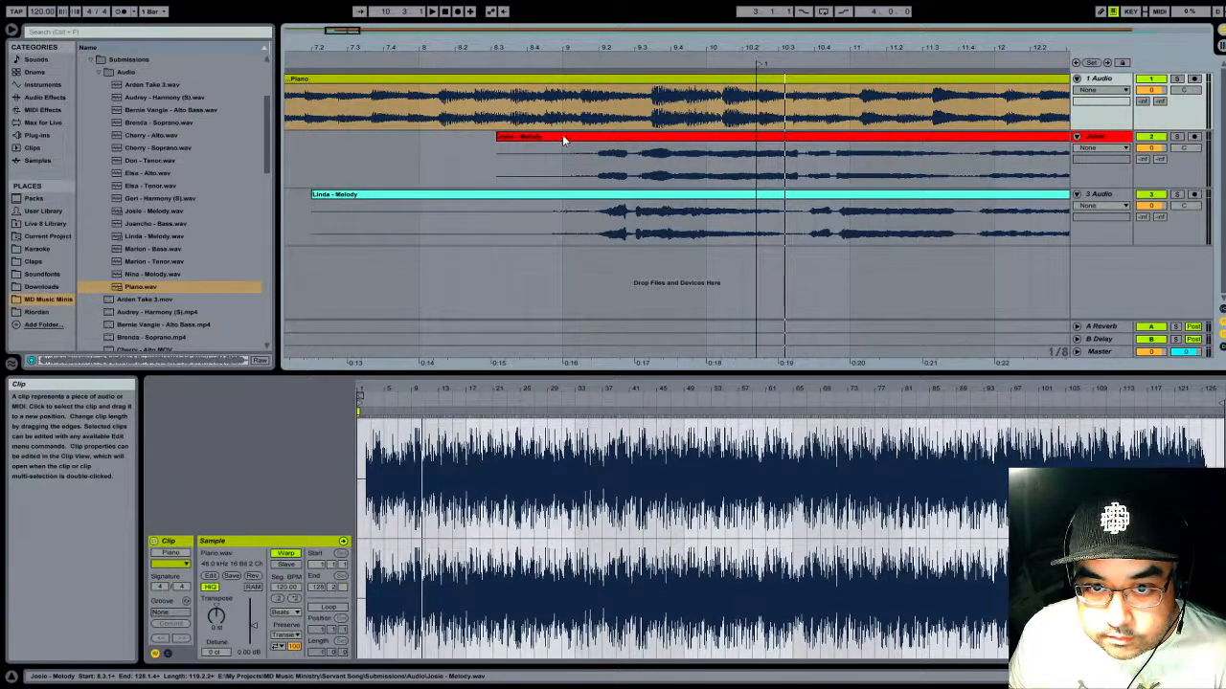
- Shift the melody clip on track 2 later so its vocal entry starts at the locator just after 10.2
drag(563, 141, 724, 154)
drag(768, 47, 682, 139)
mouse_move(680, 48)
mouse_down()
mouse_move(682, 34)
mouse_move(689, 44)
mouse_up()
click(644, 59)
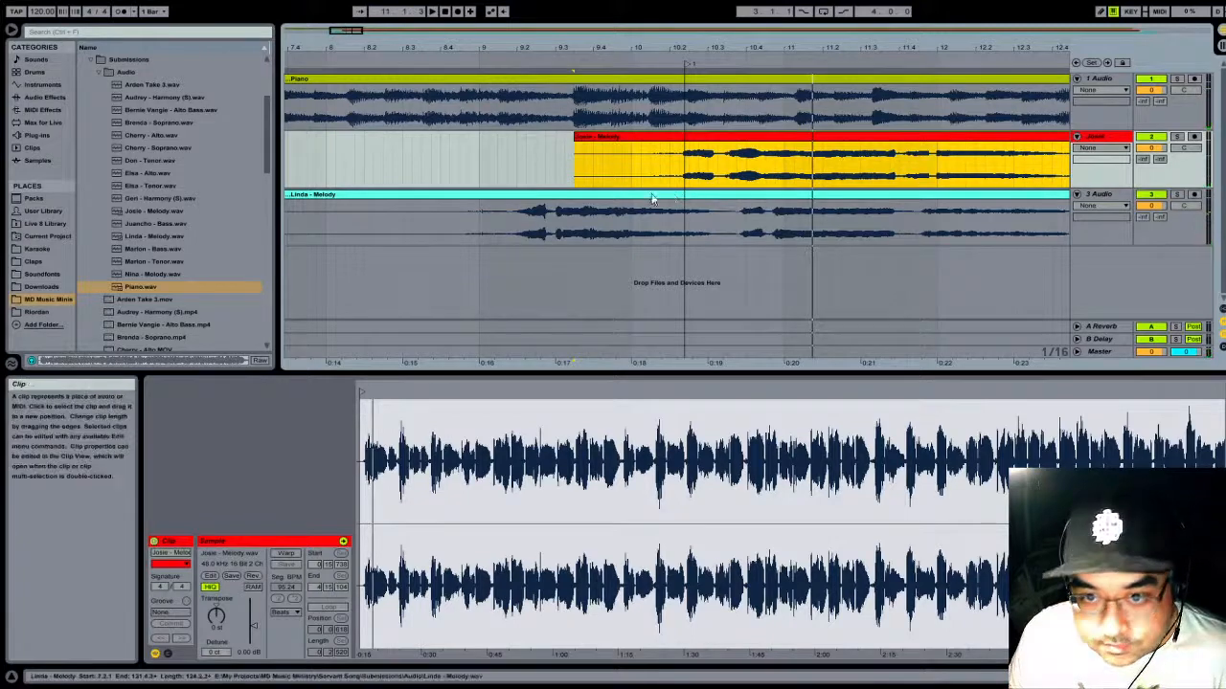
- Shift the melody clip on track 3 so its vocal entry starts at the same locator, fine-tuning its position against the clip above
drag(653, 197, 807, 194)
key(ctrl+z)
drag(563, 196, 728, 195)
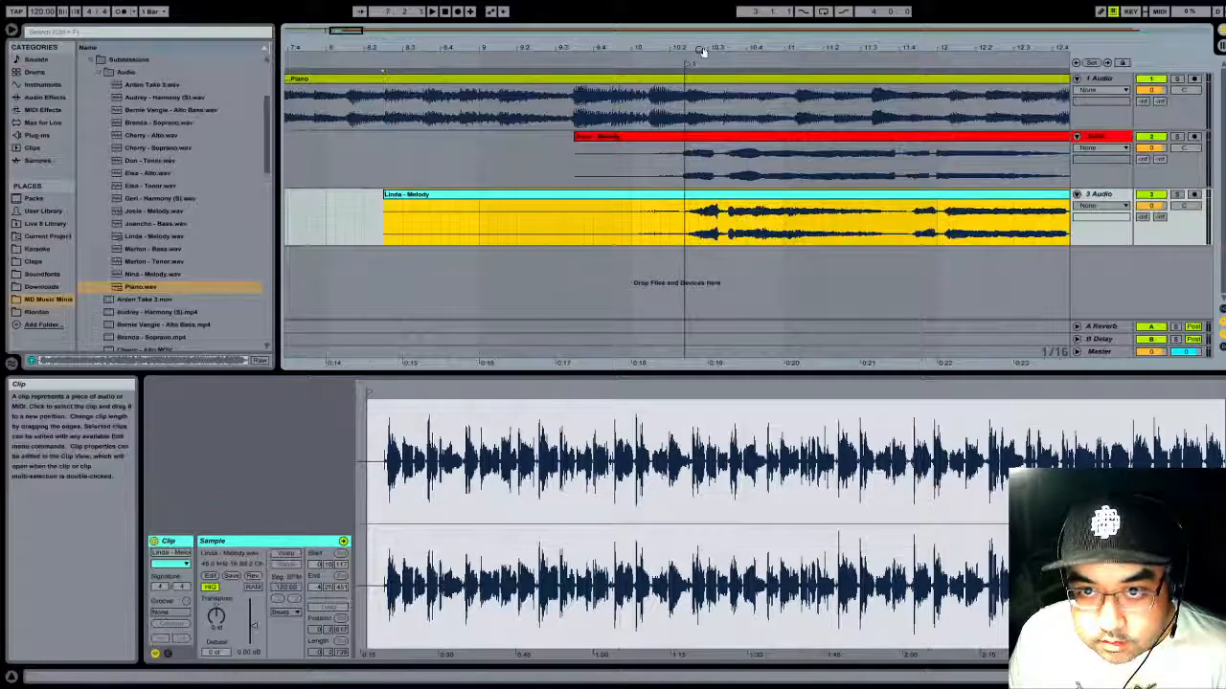
drag(722, 46, 722, 125)
drag(444, 196, 379, 198)
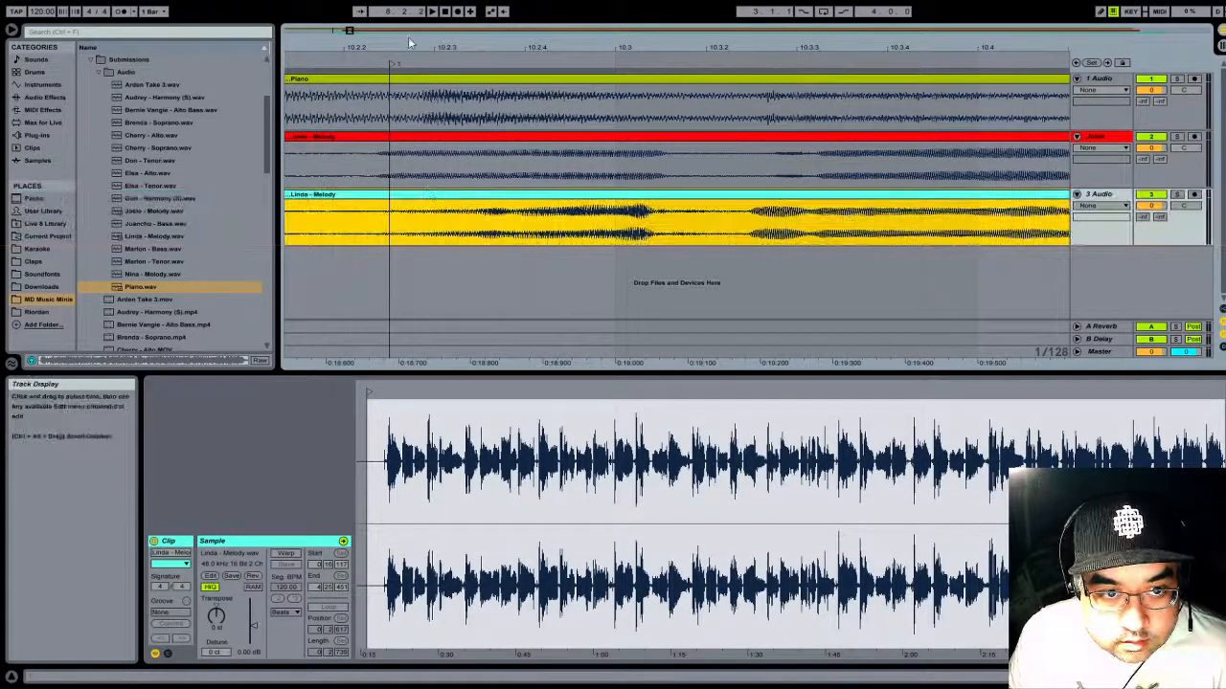
- Play the passage after the locator and the section near bar 117 to check both melody clips against the piano
drag(417, 42, 416, 1)
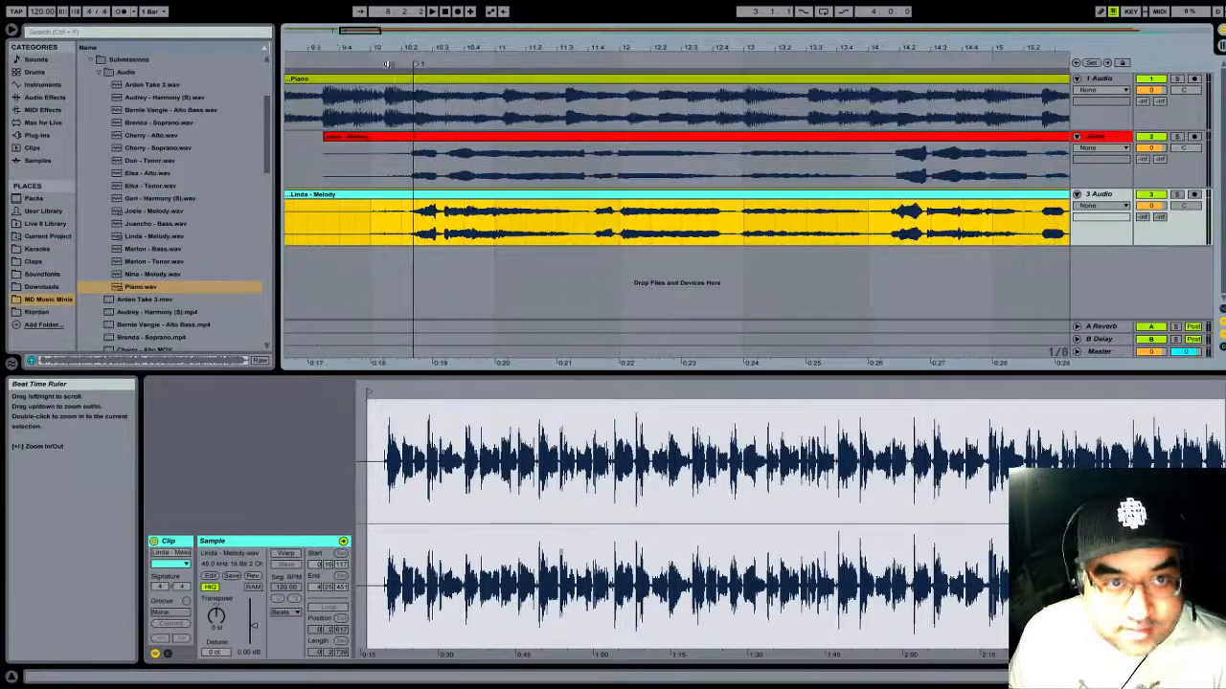
click(432, 11)
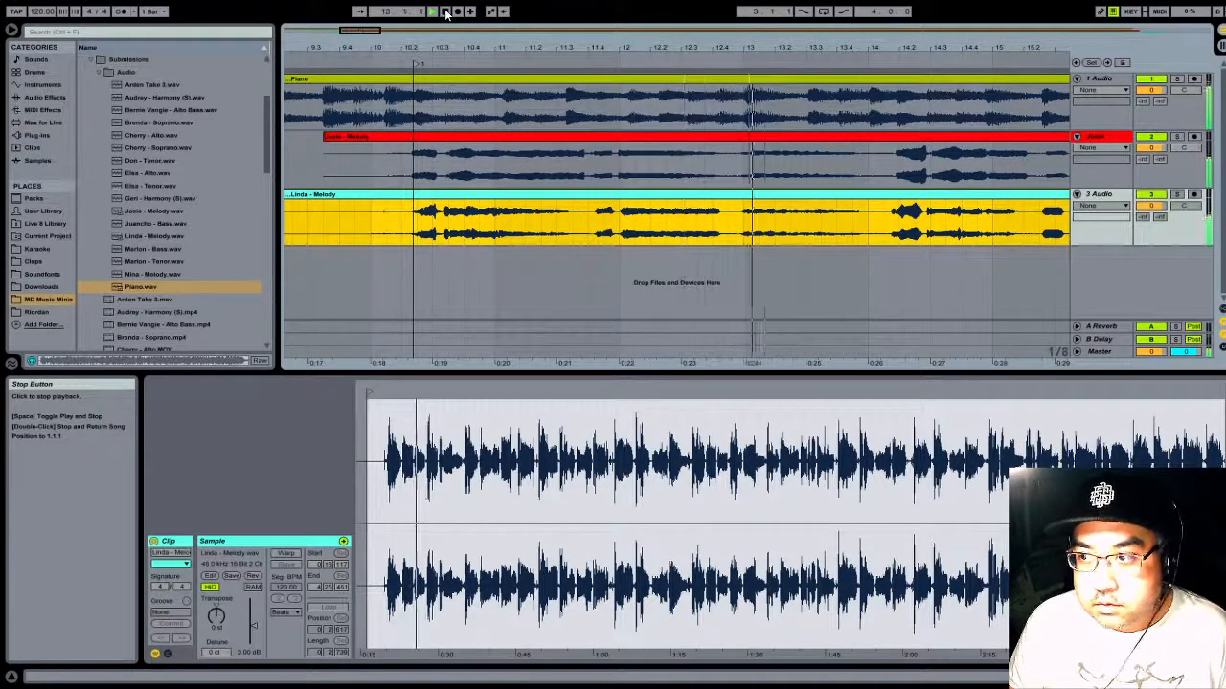
click(446, 14)
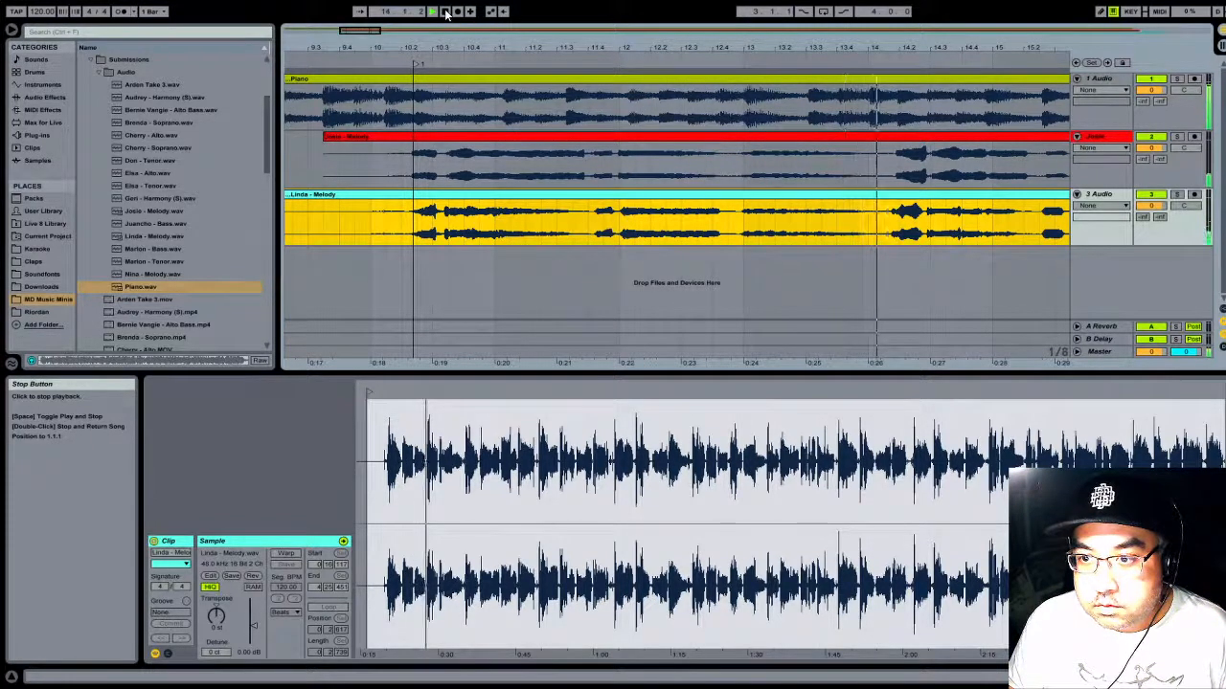
drag(884, 48, 884, 29)
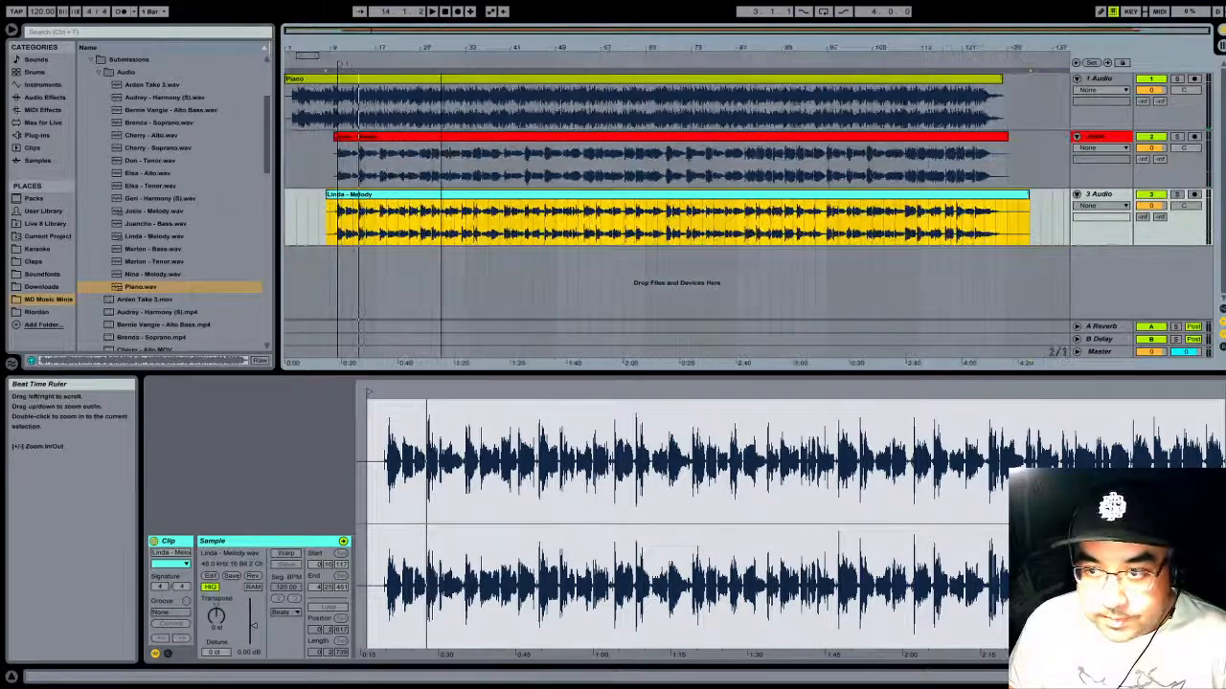
click(943, 57)
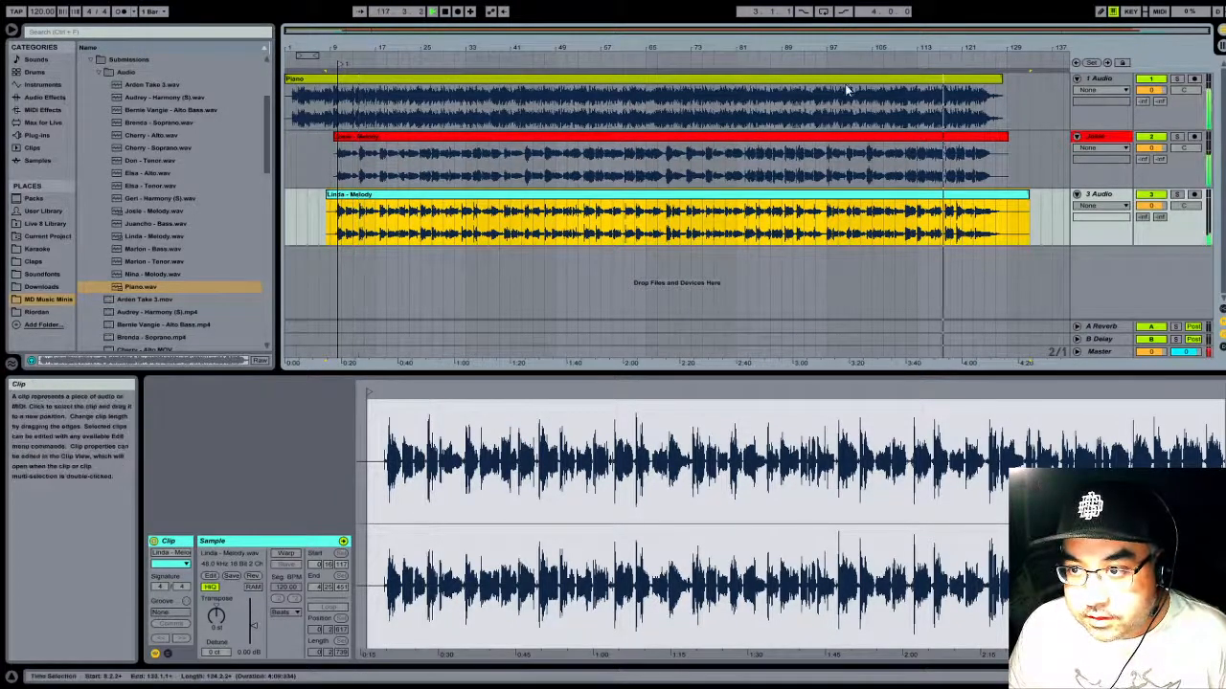
click(446, 13)
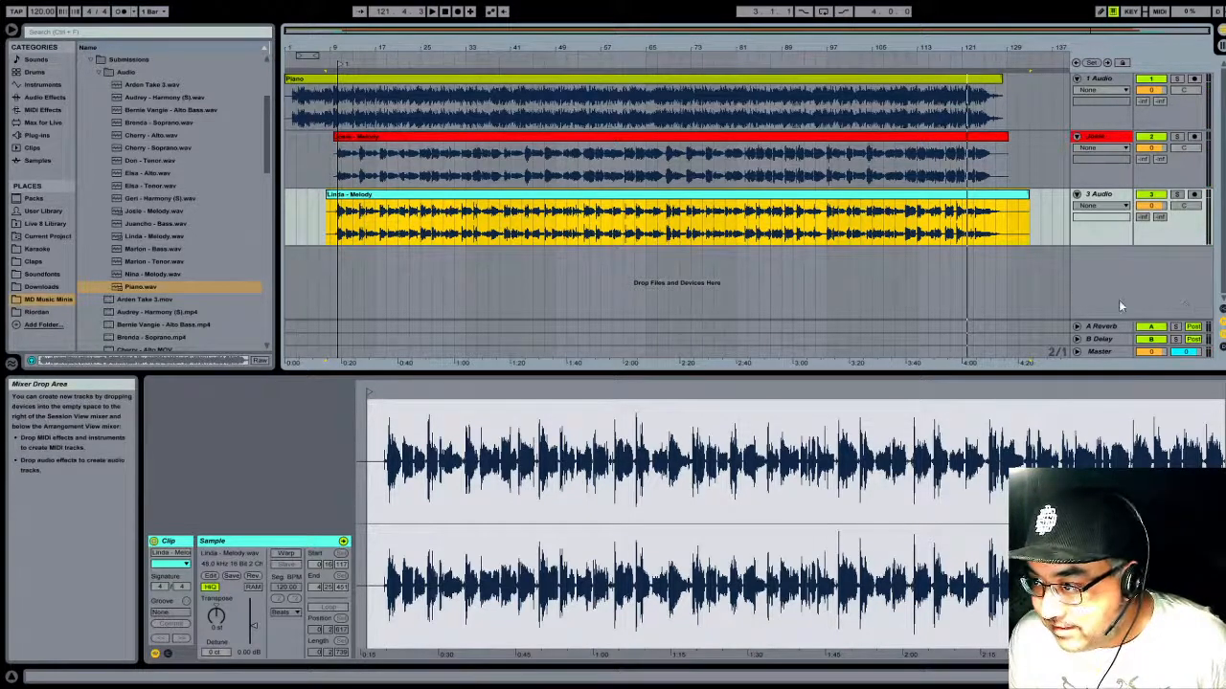
- Lower the Master track volume to about -15.1 dB and play the song's ending from about bar 115
click(1076, 352)
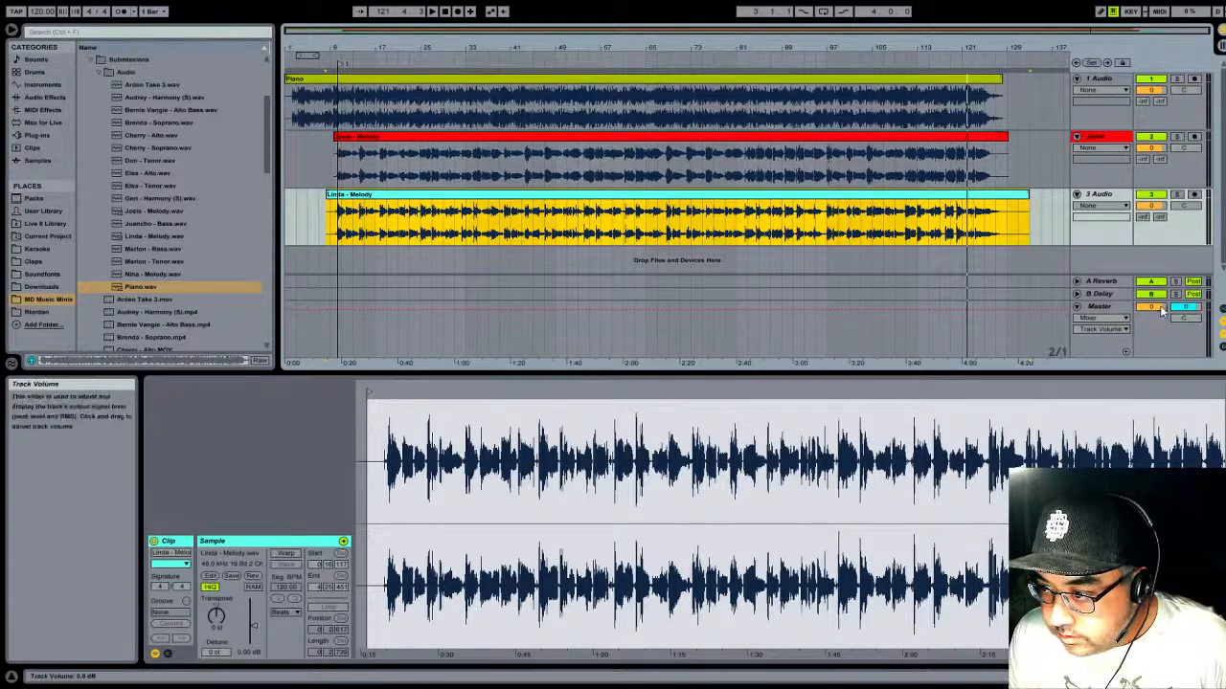
click(1161, 311)
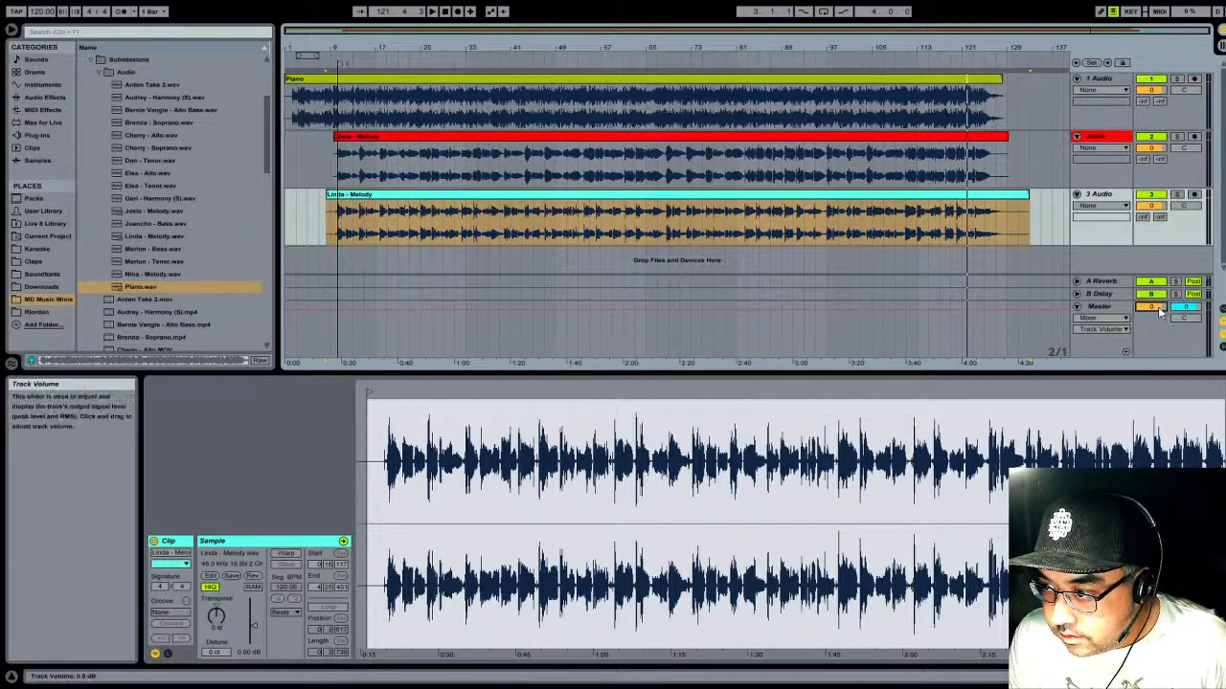
drag(1152, 306, 1152, 318)
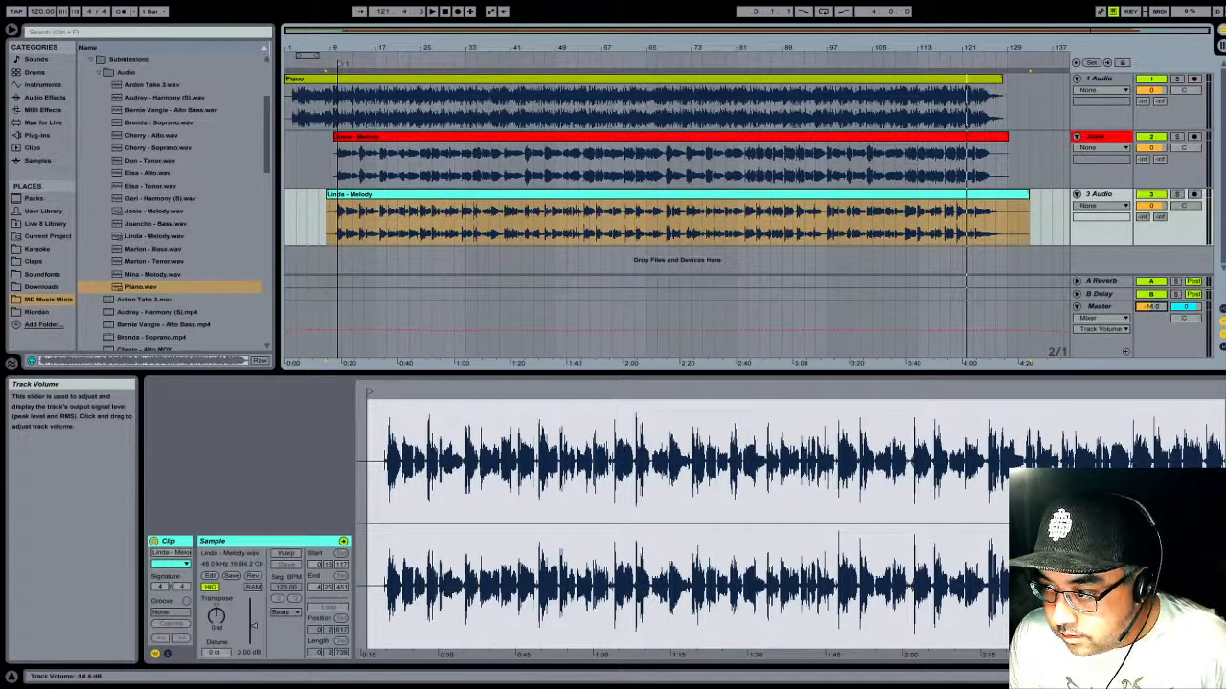
click(934, 58)
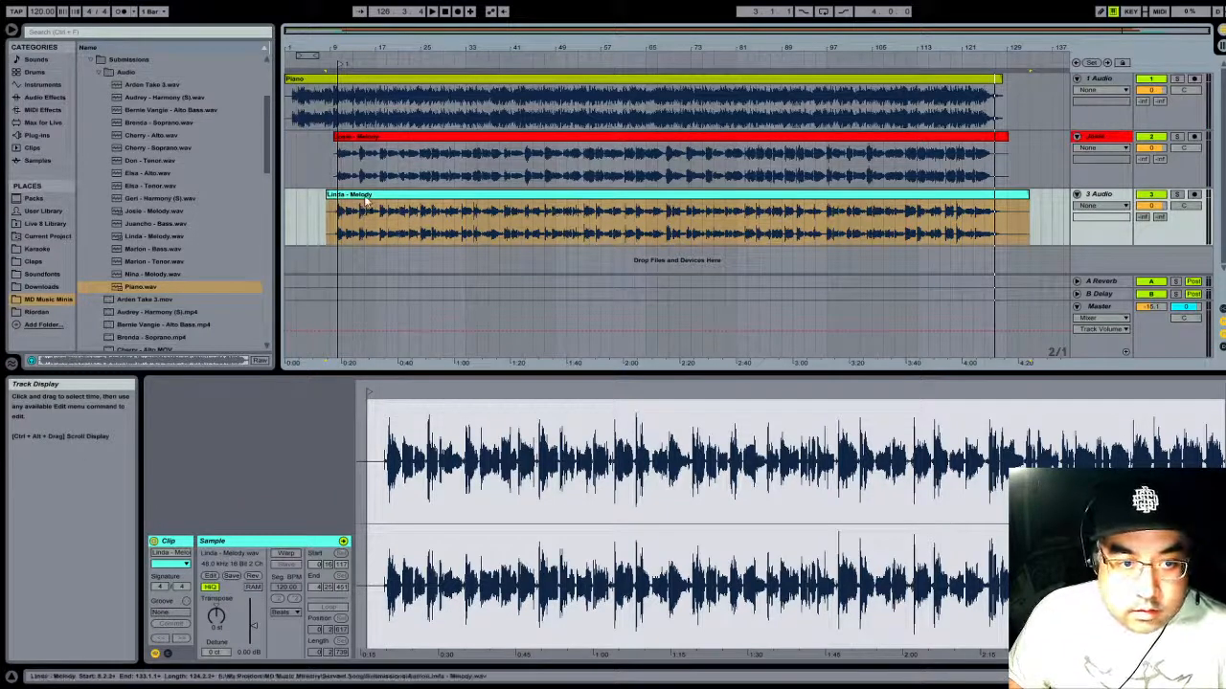
- Colour the third track and its melody clip red, and rename the track with the singer's first name
click(370, 195)
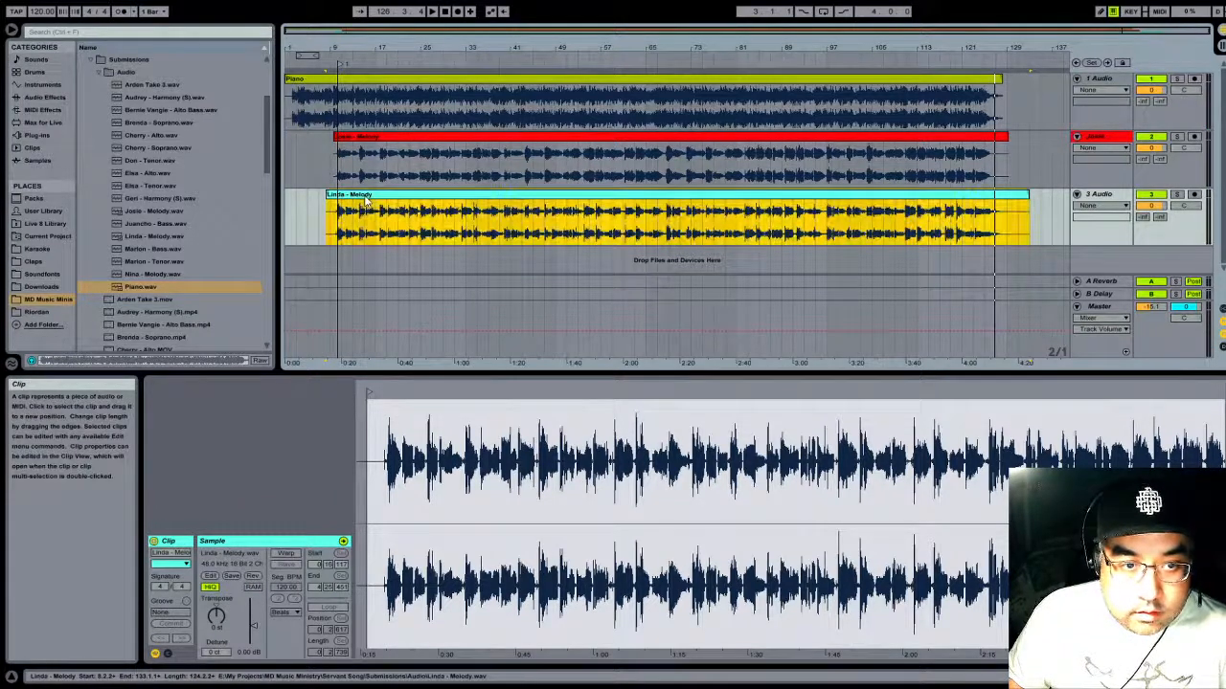
click(380, 445)
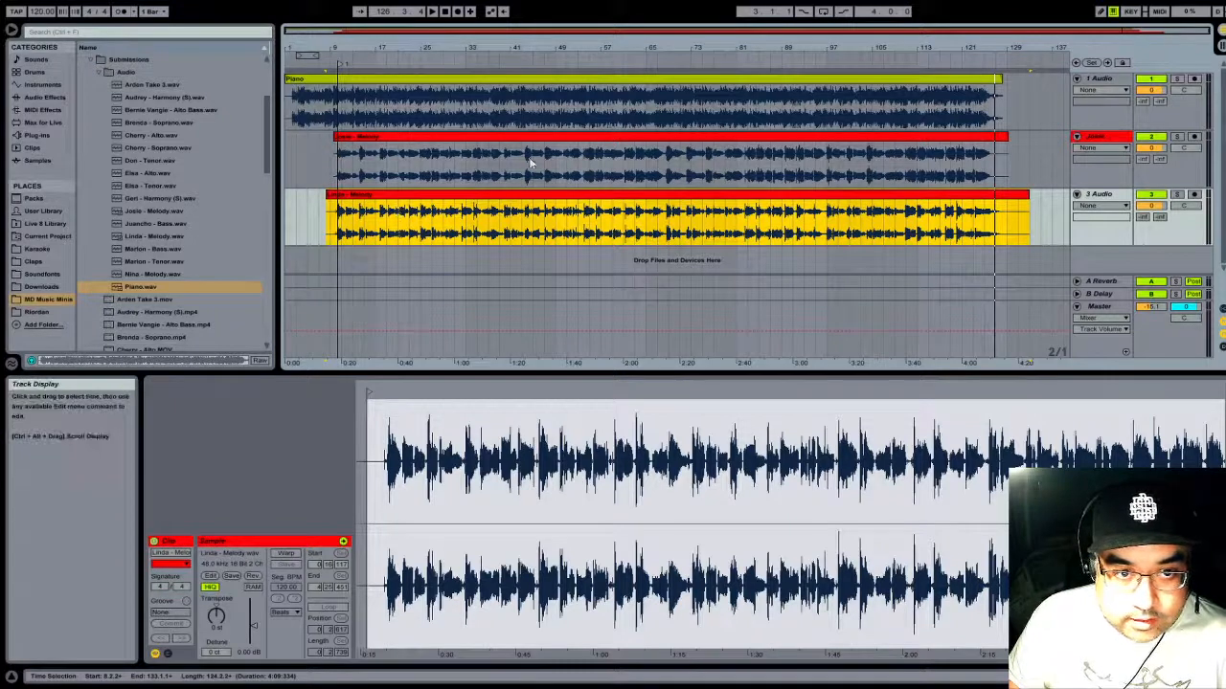
click(1119, 200)
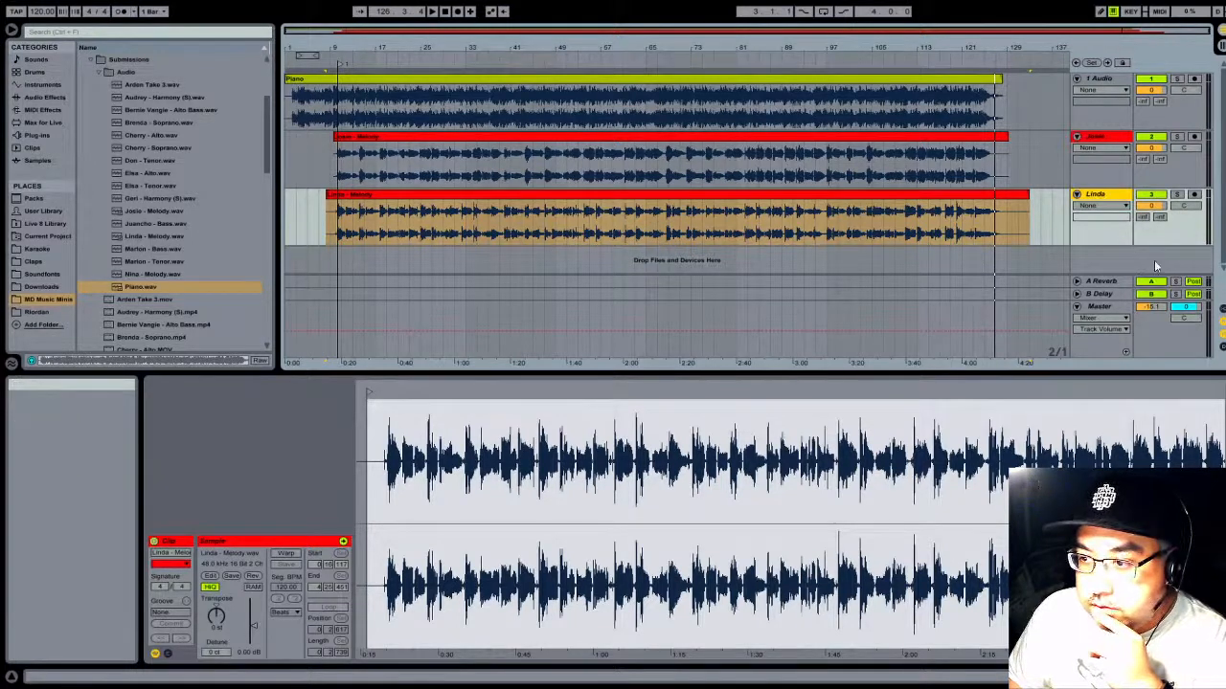
- Insert an audio track named after the next singer and place that singer's Take 3 WAV recording at the very start
key(ctrl+t)
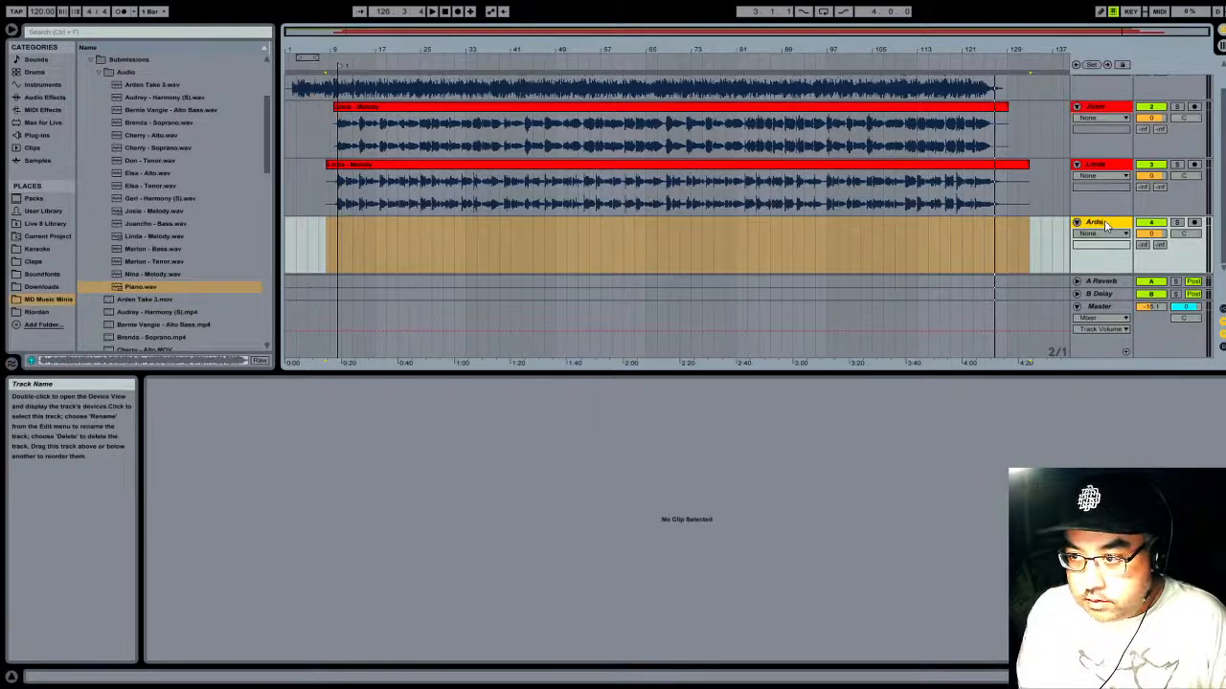
drag(152, 85, 343, 253)
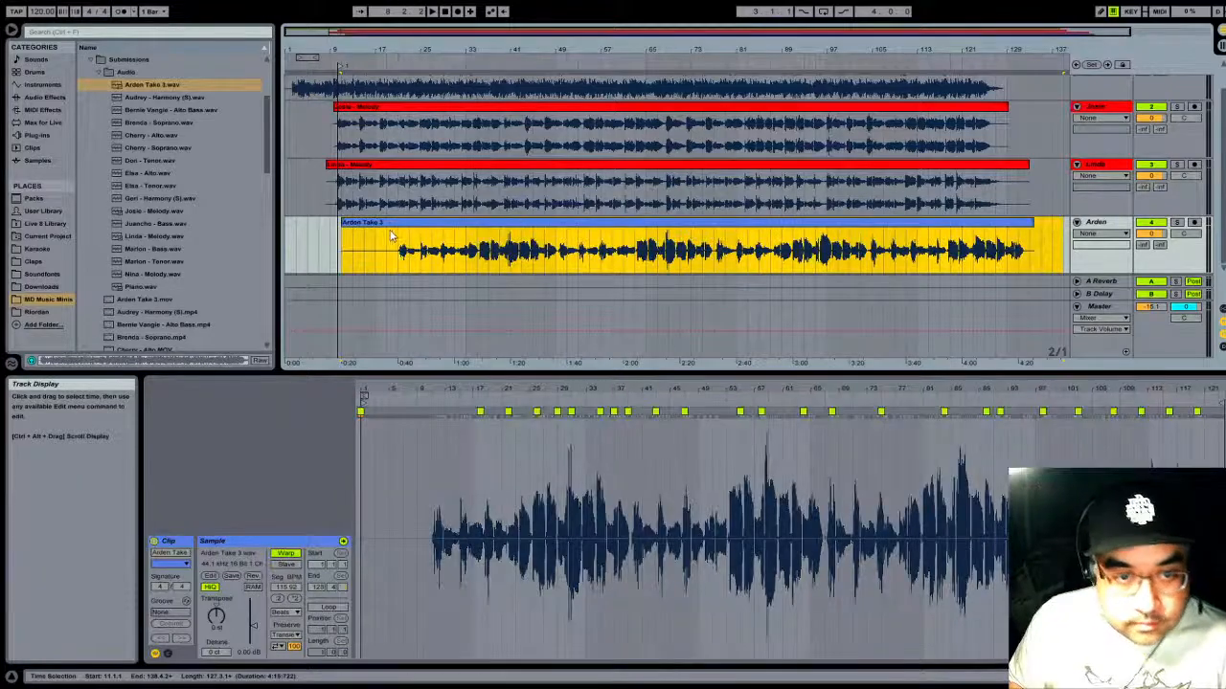
drag(398, 228, 316, 224)
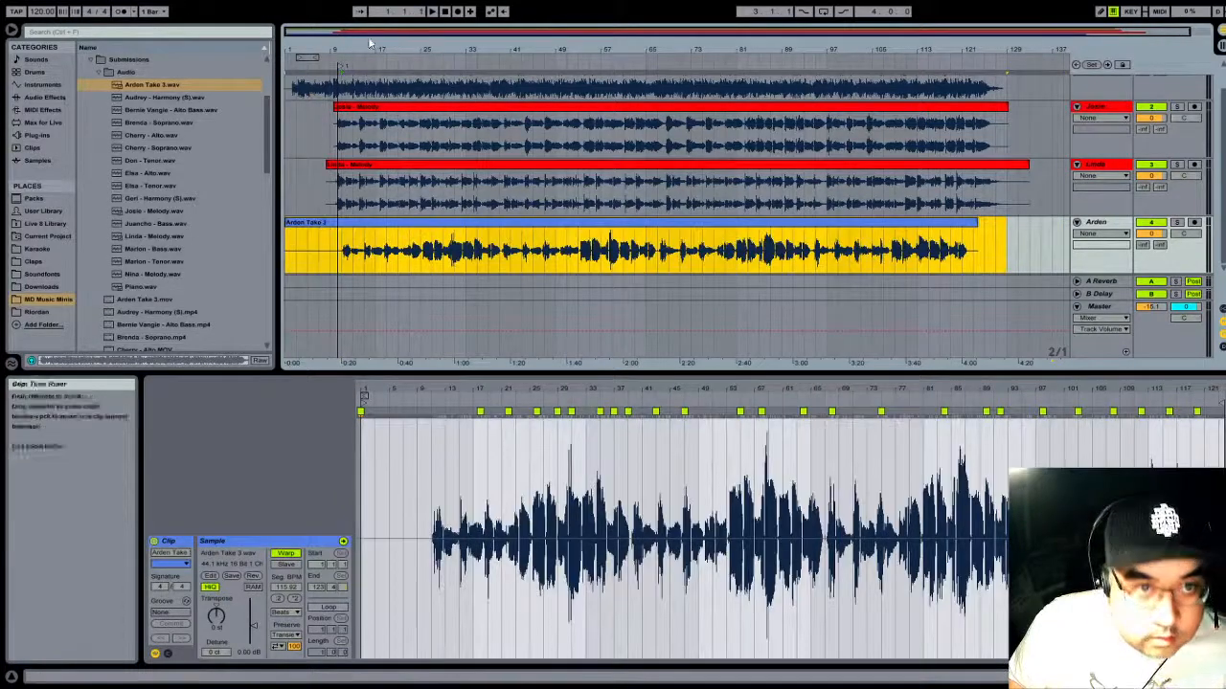
- Trim the silent opening of the Take 3 clip so that the clip starts at bar 9
drag(346, 48, 722, 143)
drag(657, 225, 612, 239)
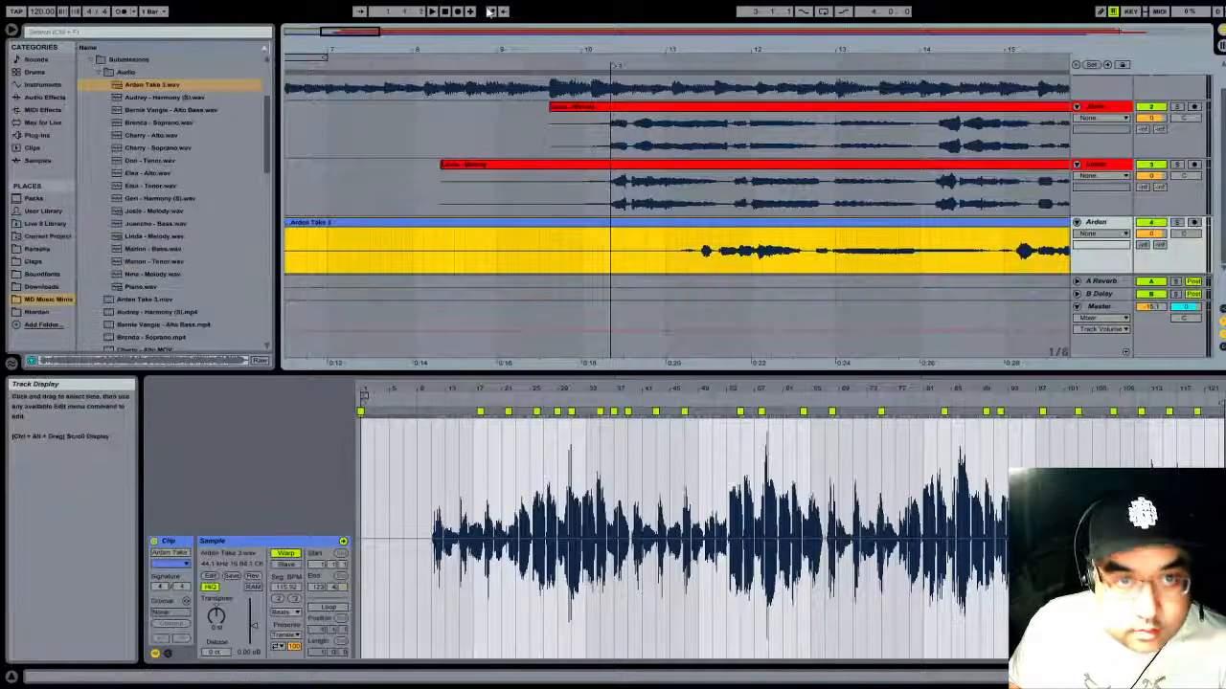
drag(324, 54, 323, 40)
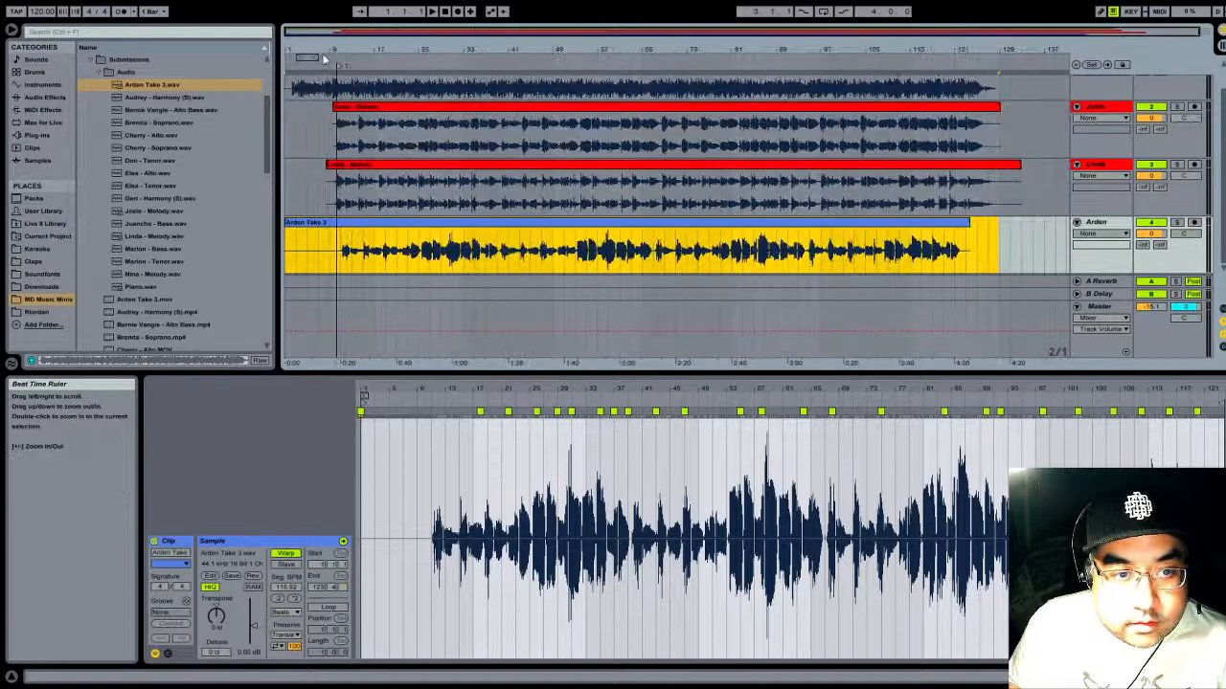
click(287, 227)
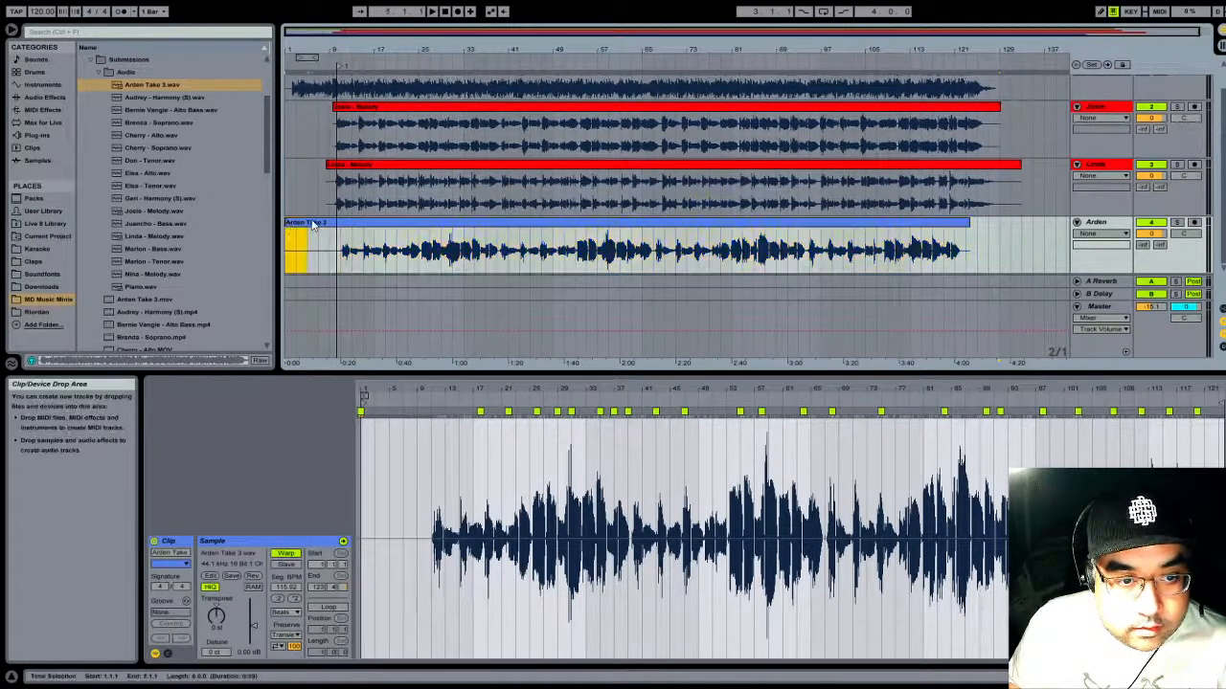
drag(287, 239, 330, 239)
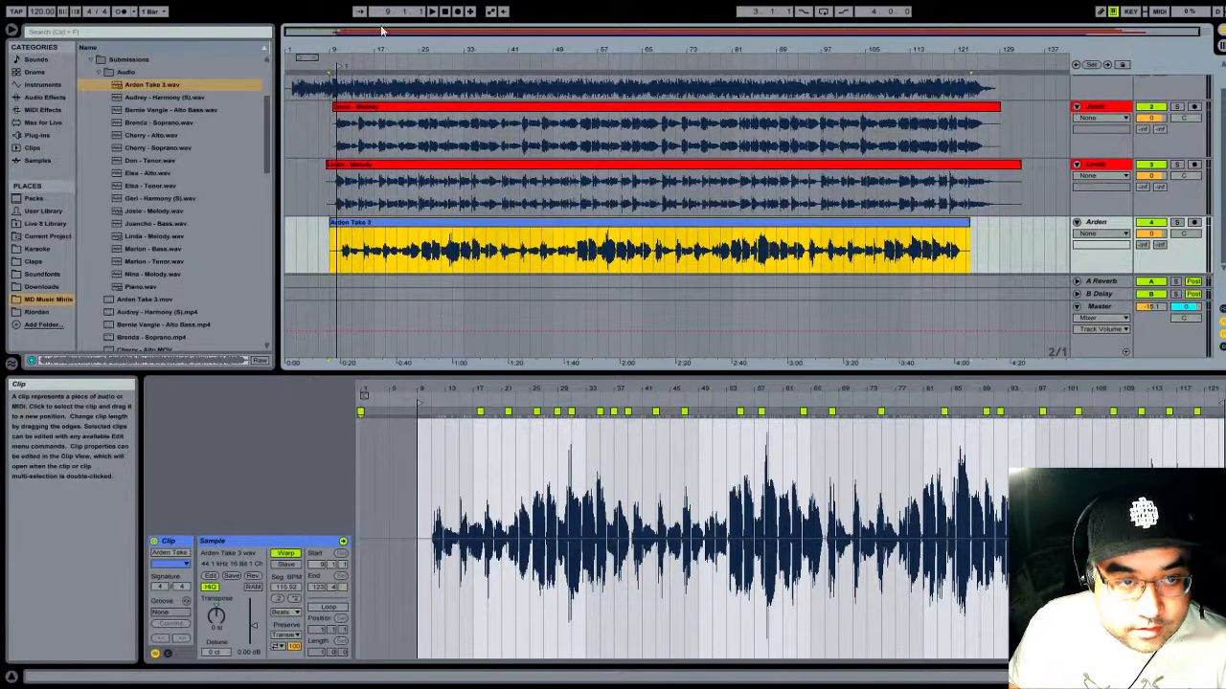
- Shift the Take 3 clip earlier until its vocal entry meets the locator after 10.2, and play the passage to check it
drag(381, 31, 385, 211)
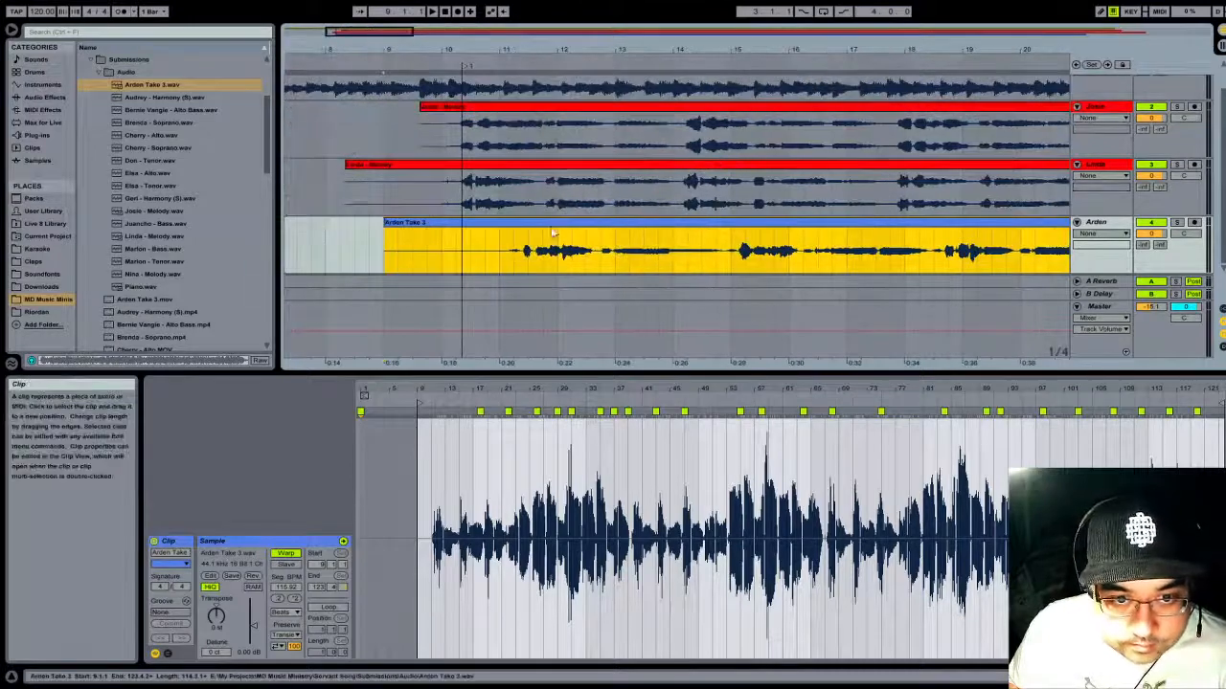
drag(536, 228, 492, 223)
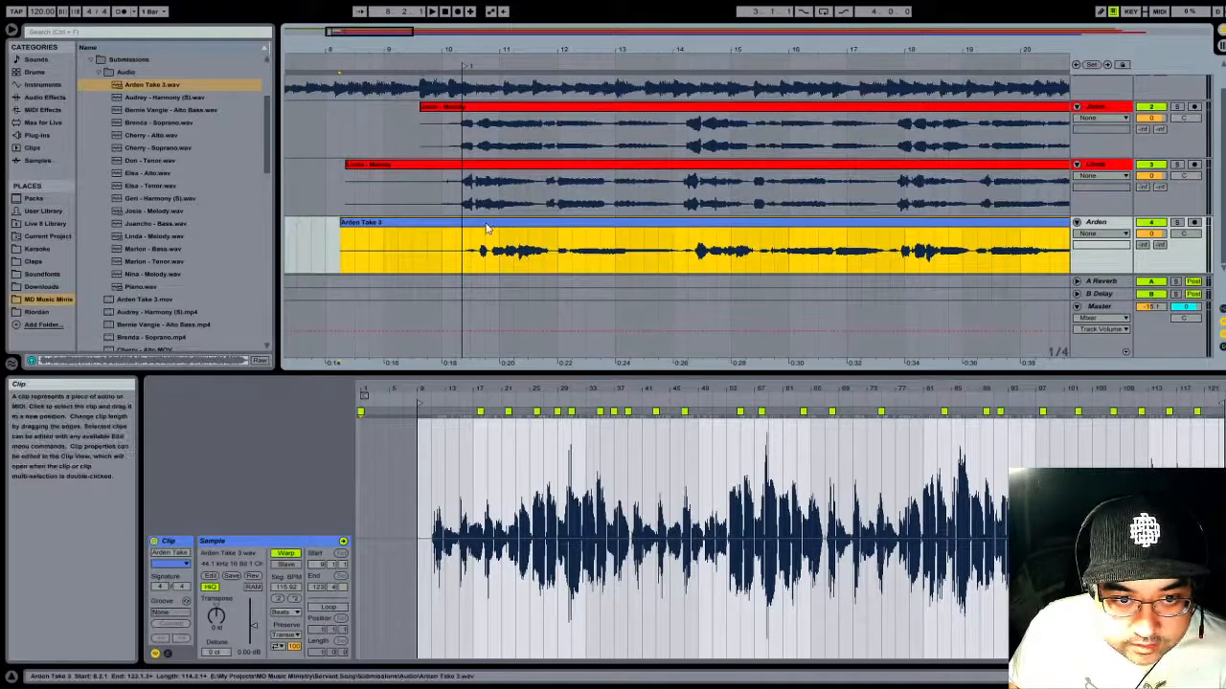
drag(487, 52, 582, 115)
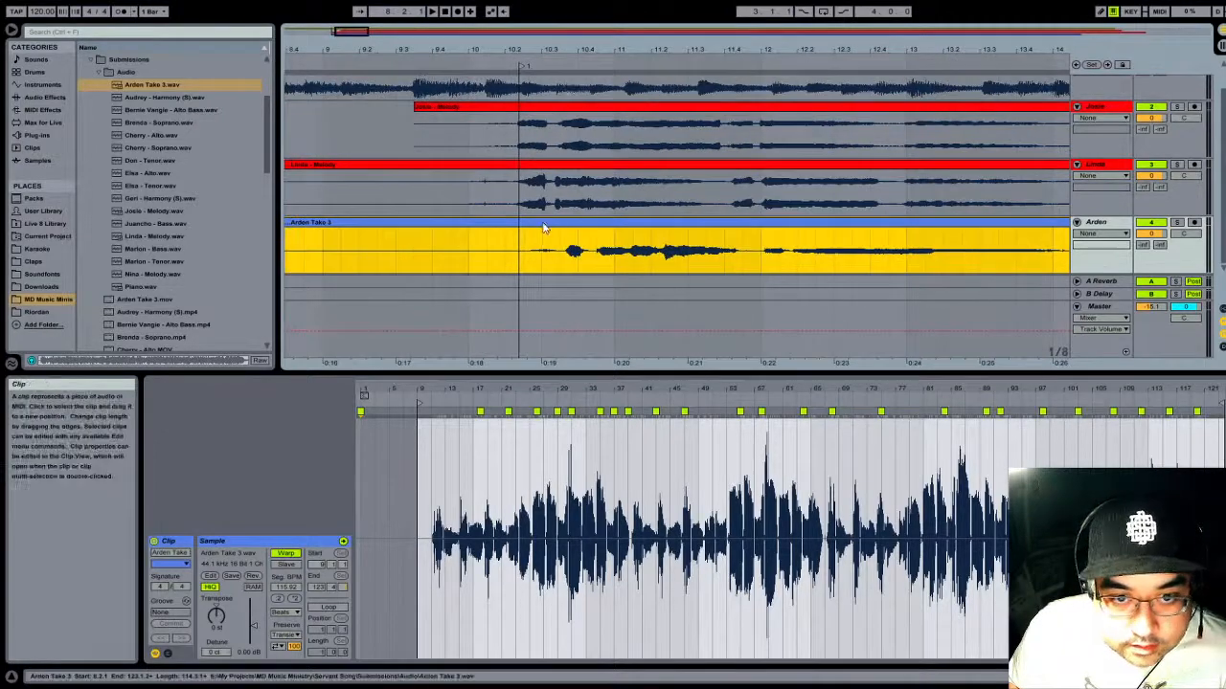
drag(542, 228, 495, 230)
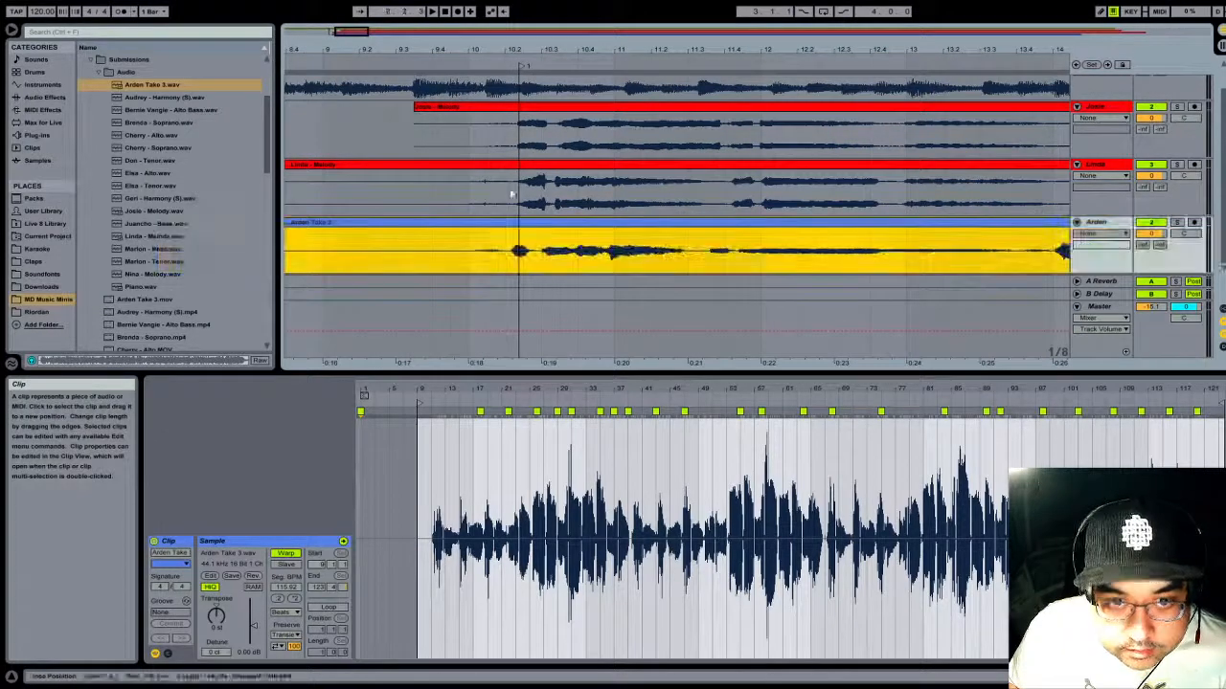
drag(533, 48, 586, 236)
click(594, 234)
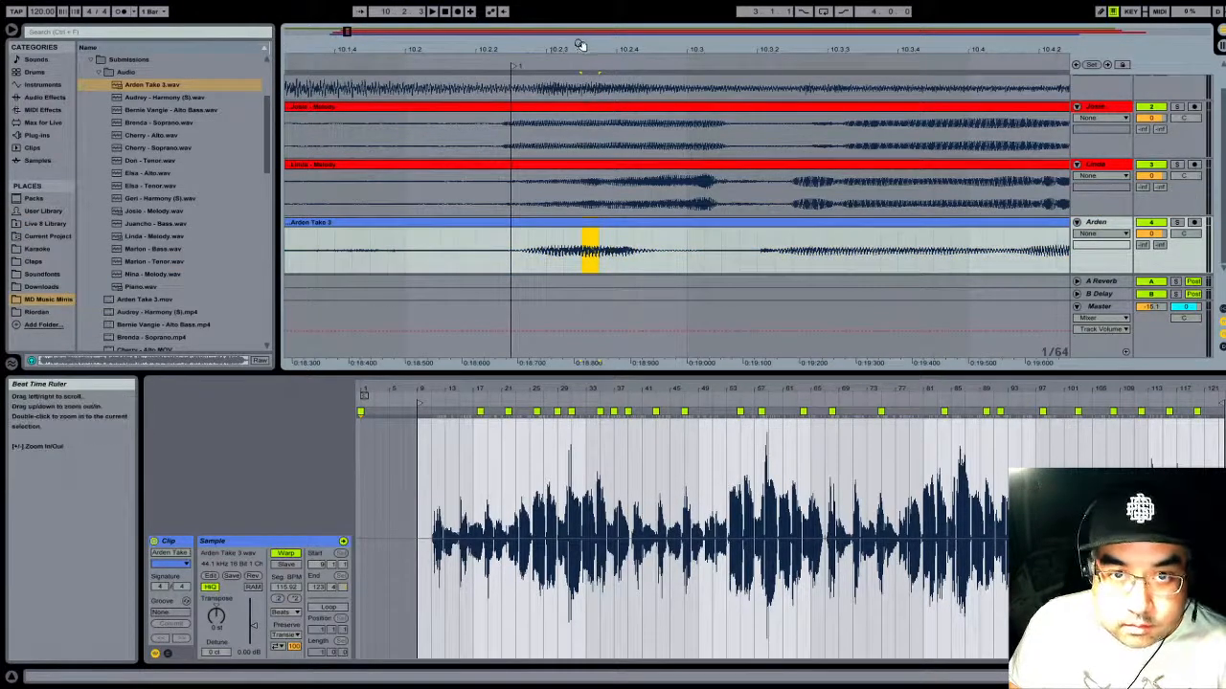
drag(579, 45, 573, 4)
click(561, 75)
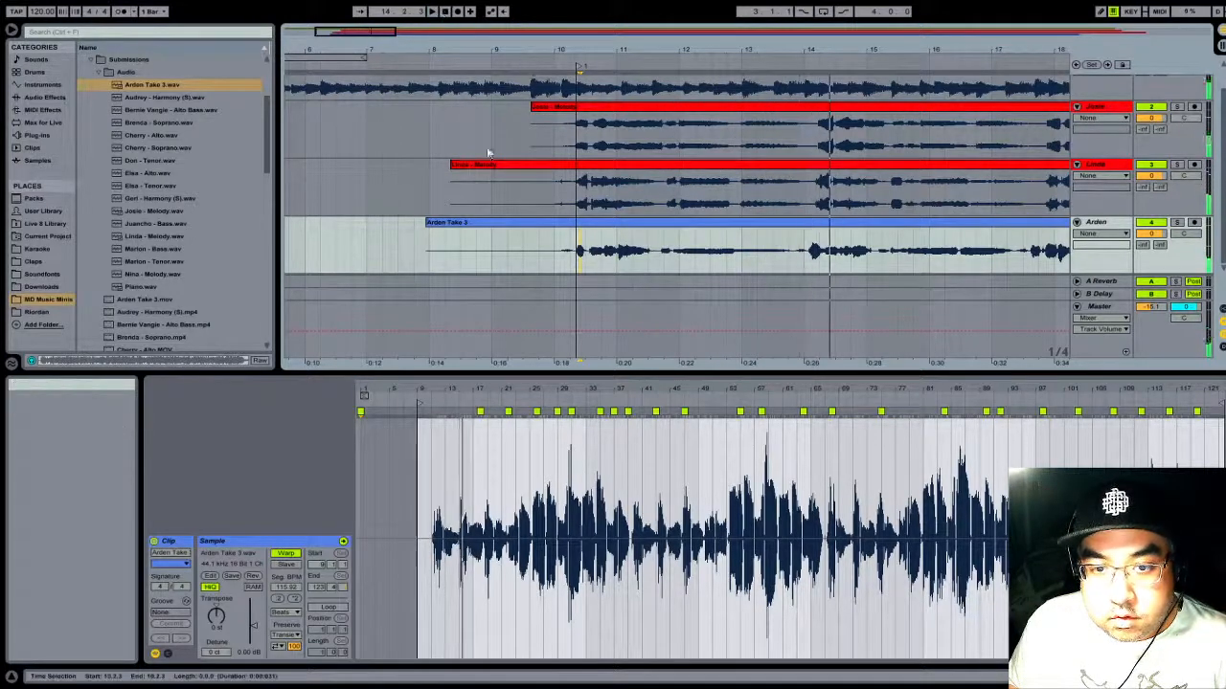
- Turn off Warp for the Take 3 clip and move it slightly earlier to realign its vocal entry with the locator
click(591, 227)
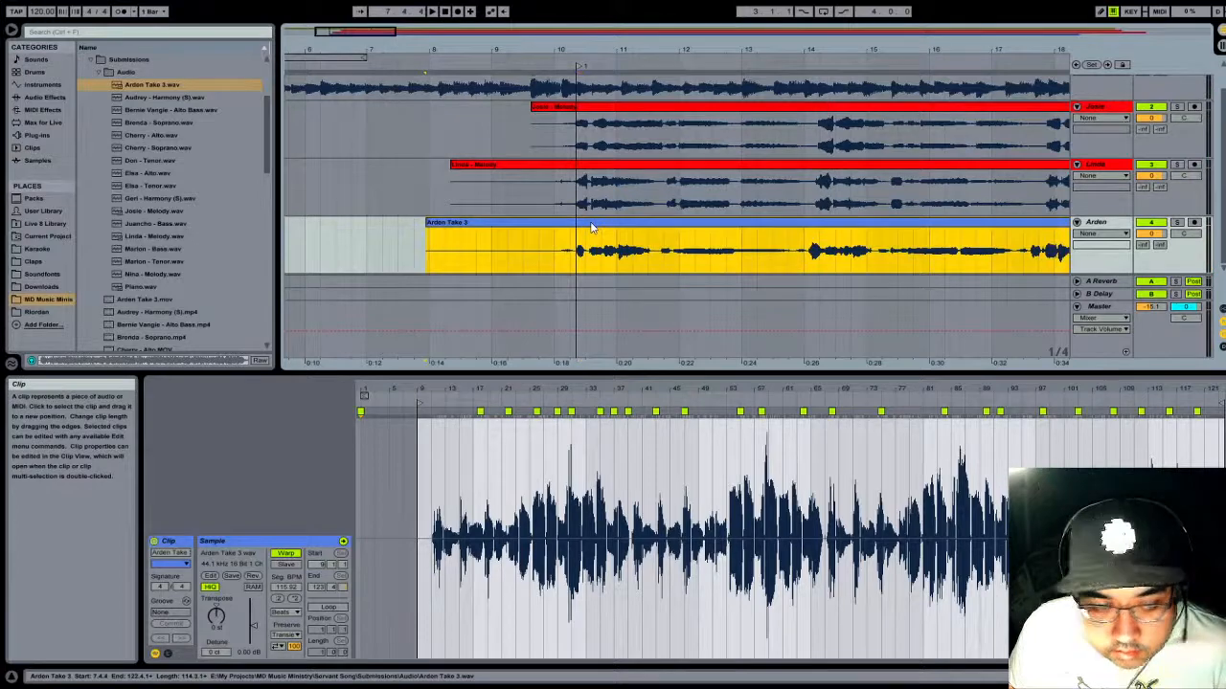
click(286, 554)
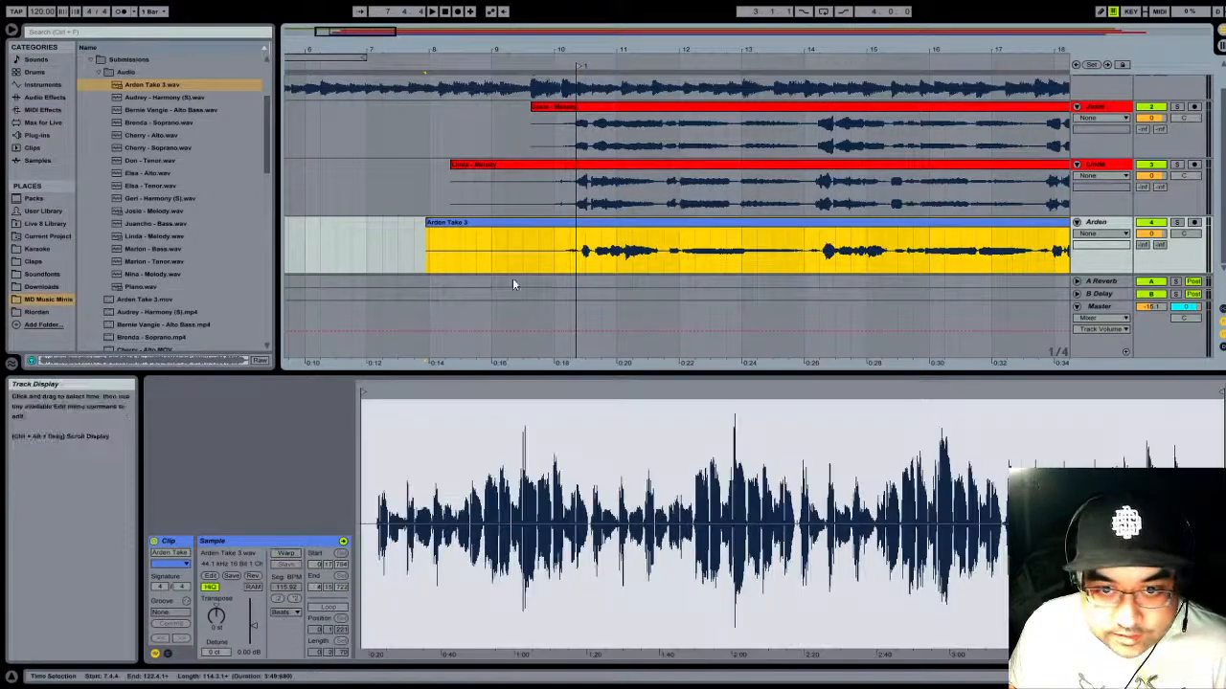
drag(601, 50, 600, 143)
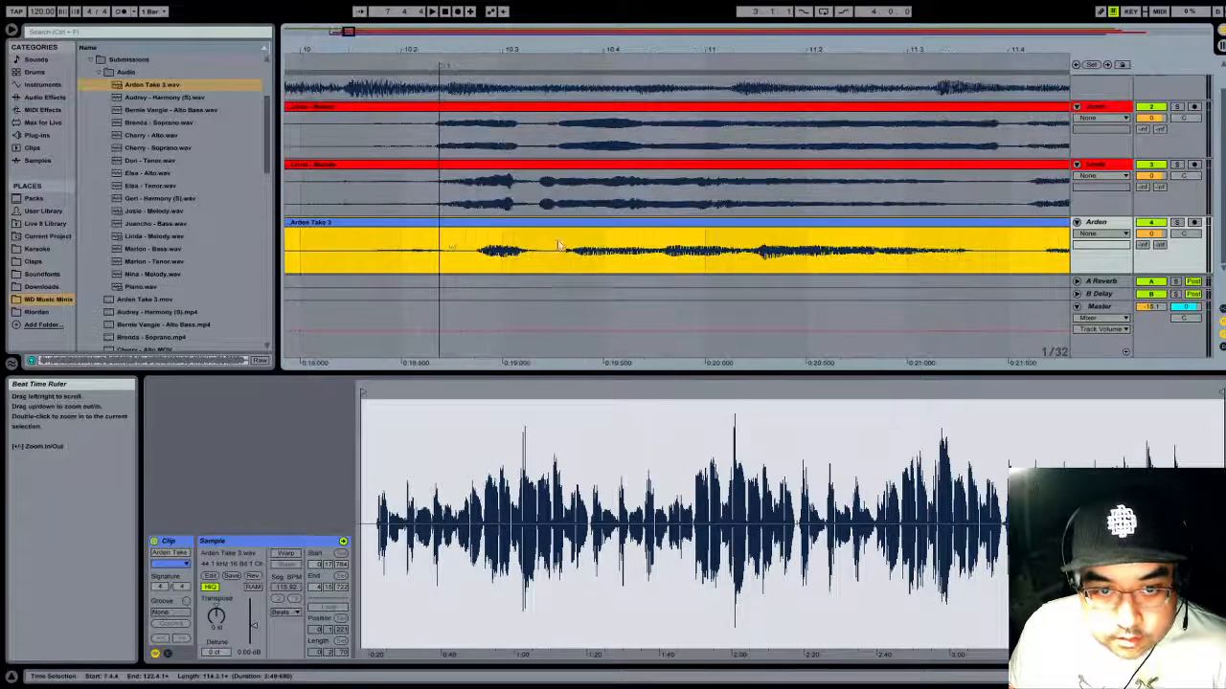
drag(464, 230, 424, 239)
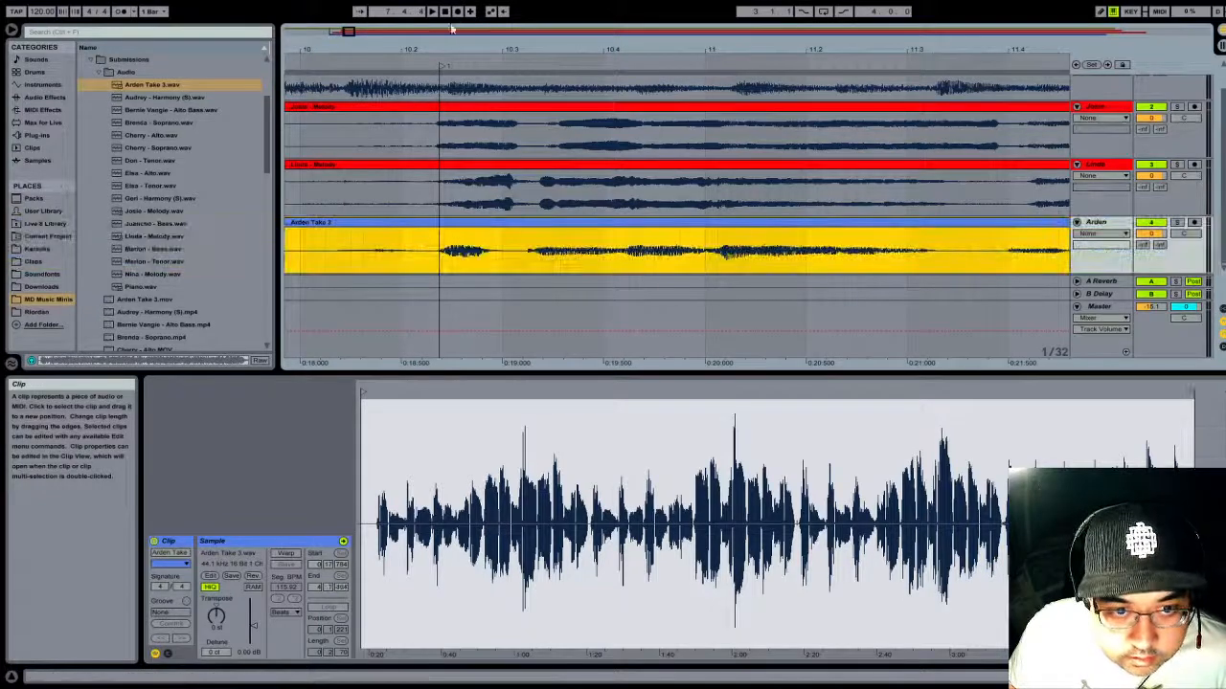
- Play the Take 3 passage from around bar 10 to check its vocal entry against the other tracks
click(431, 37)
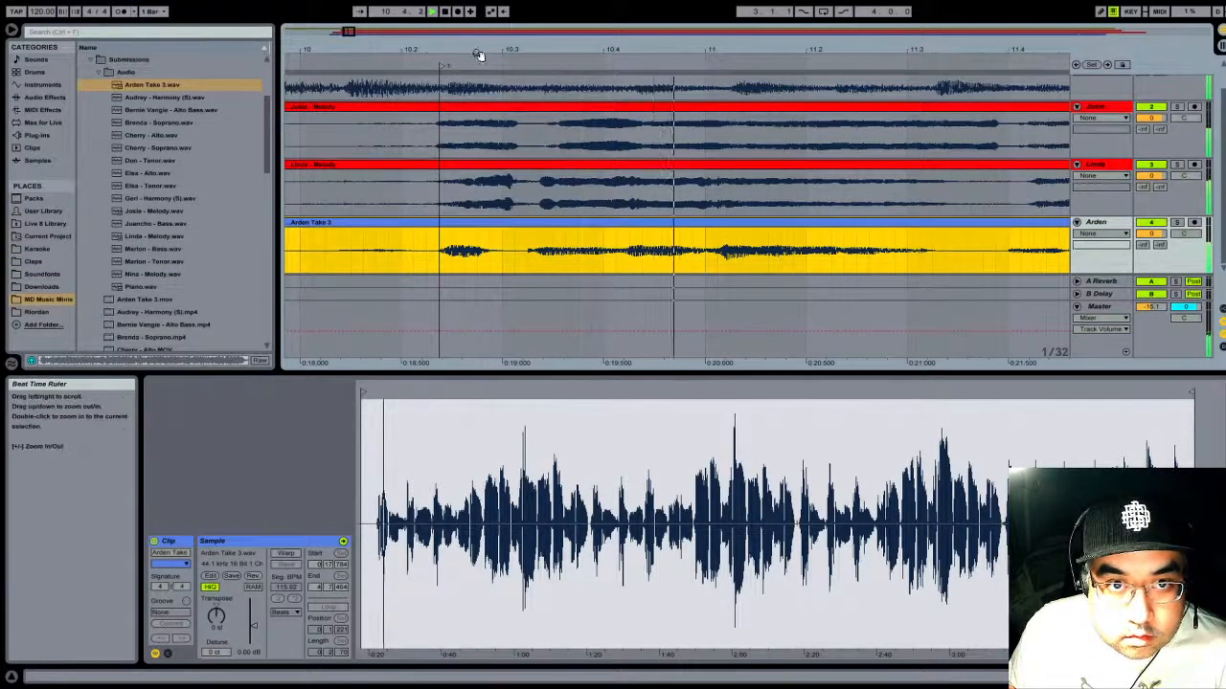
drag(479, 52, 414, 50)
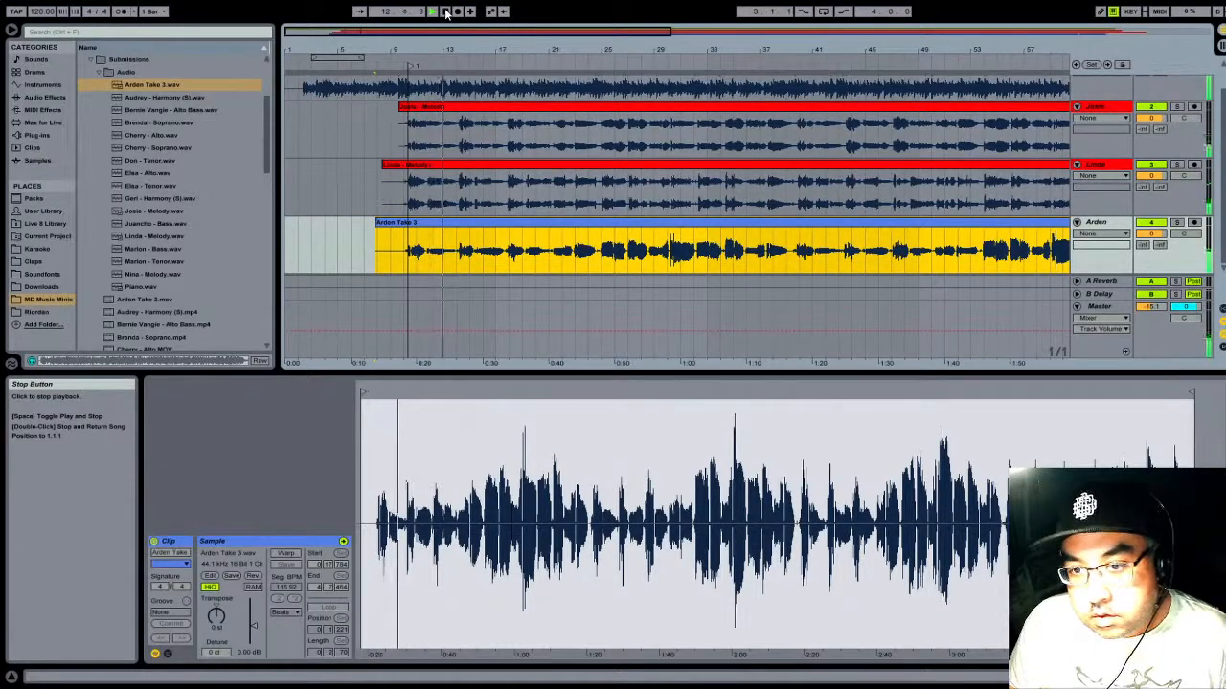
- Delete the leftover tail clip on the Take 3 track, extend the main clip over that section, and play the ending
drag(919, 39, 963, 225)
click(967, 235)
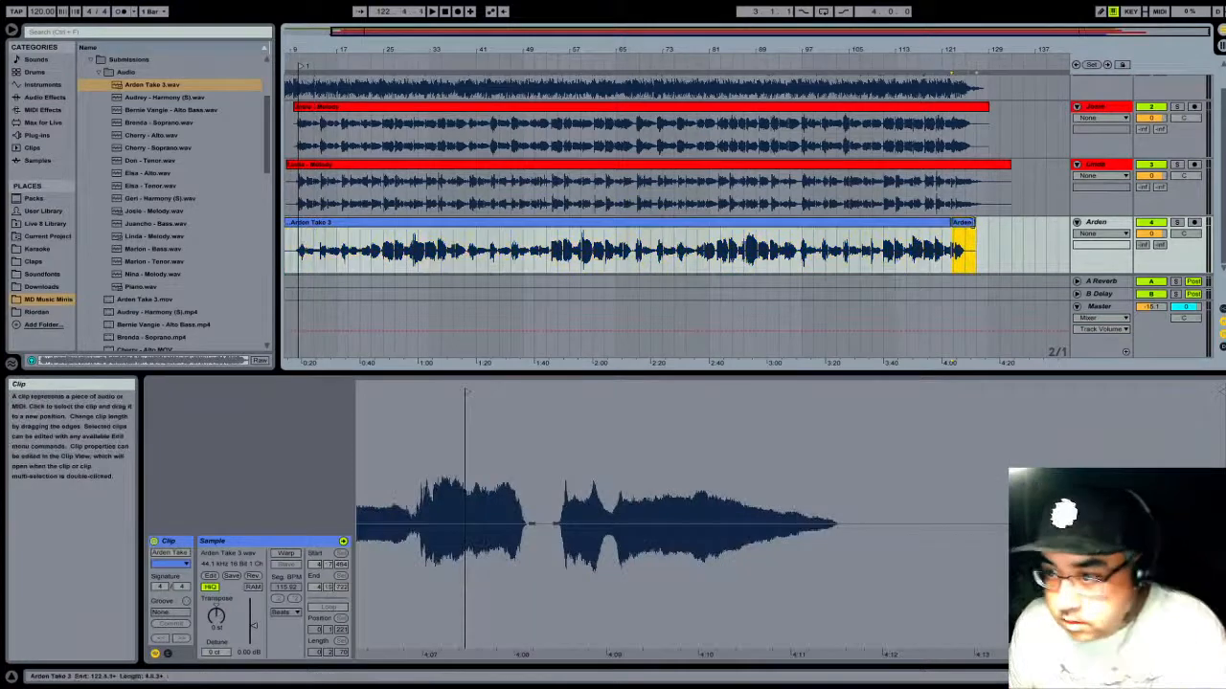
key(Delete)
drag(948, 222, 976, 223)
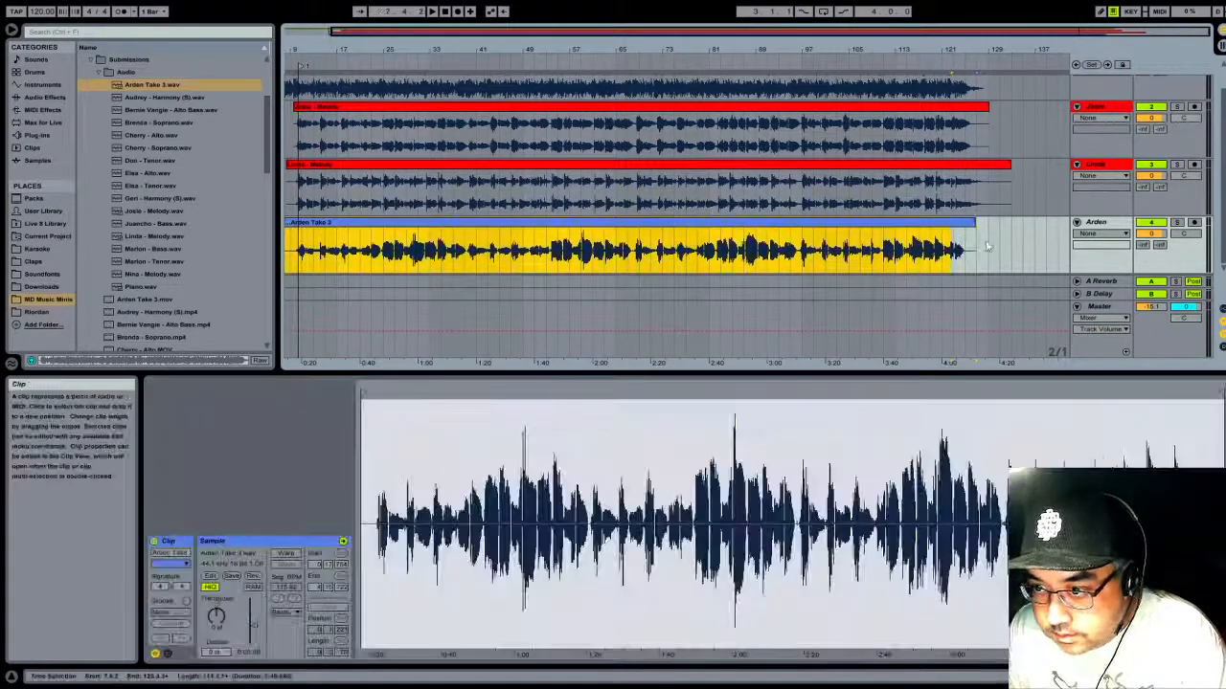
click(935, 63)
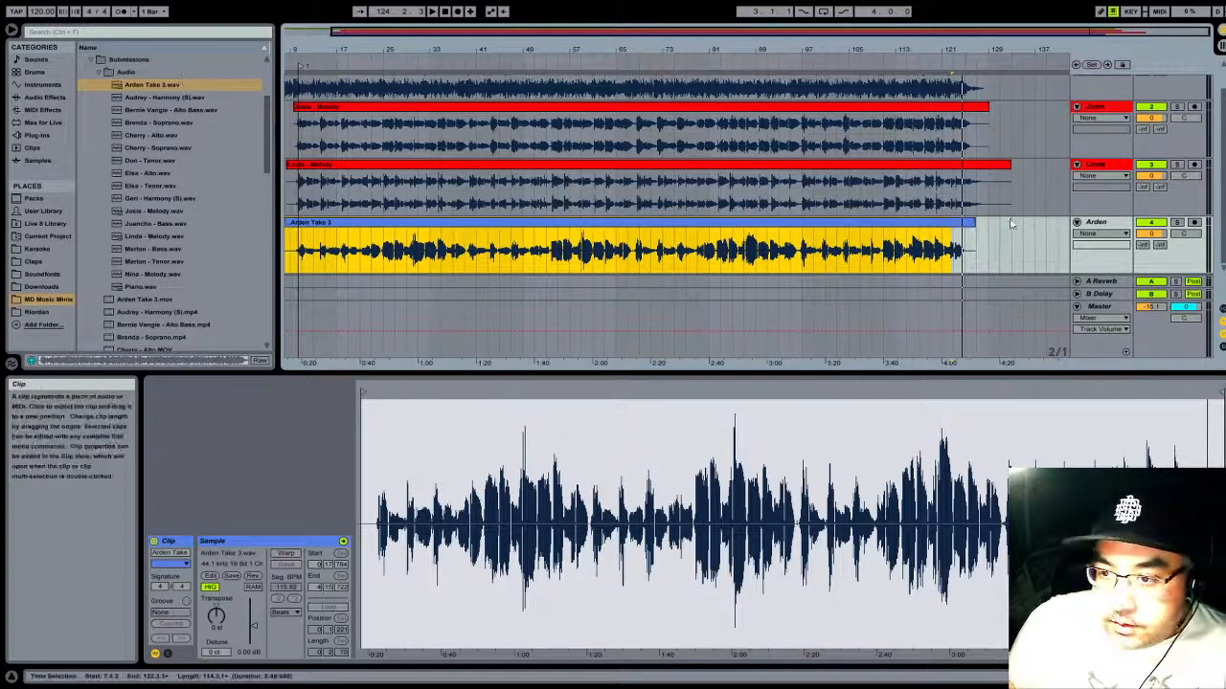
- Recolor the Take 3 clip red to match the melody clips
click(1122, 226)
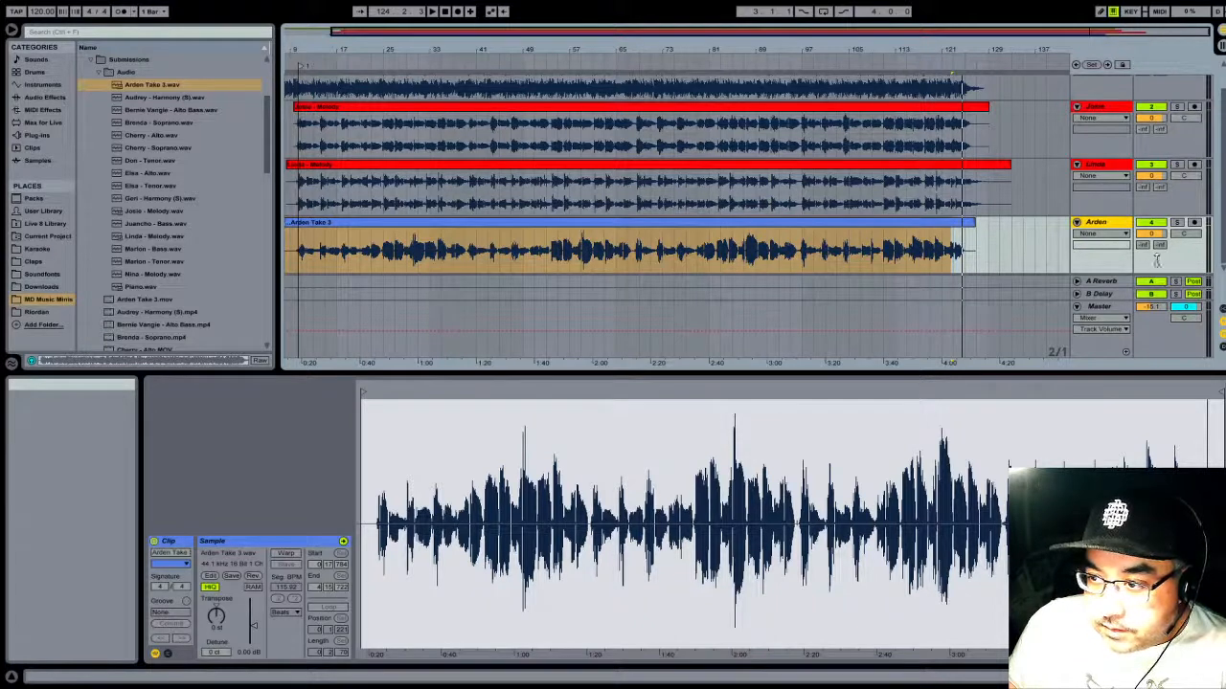
click(874, 223)
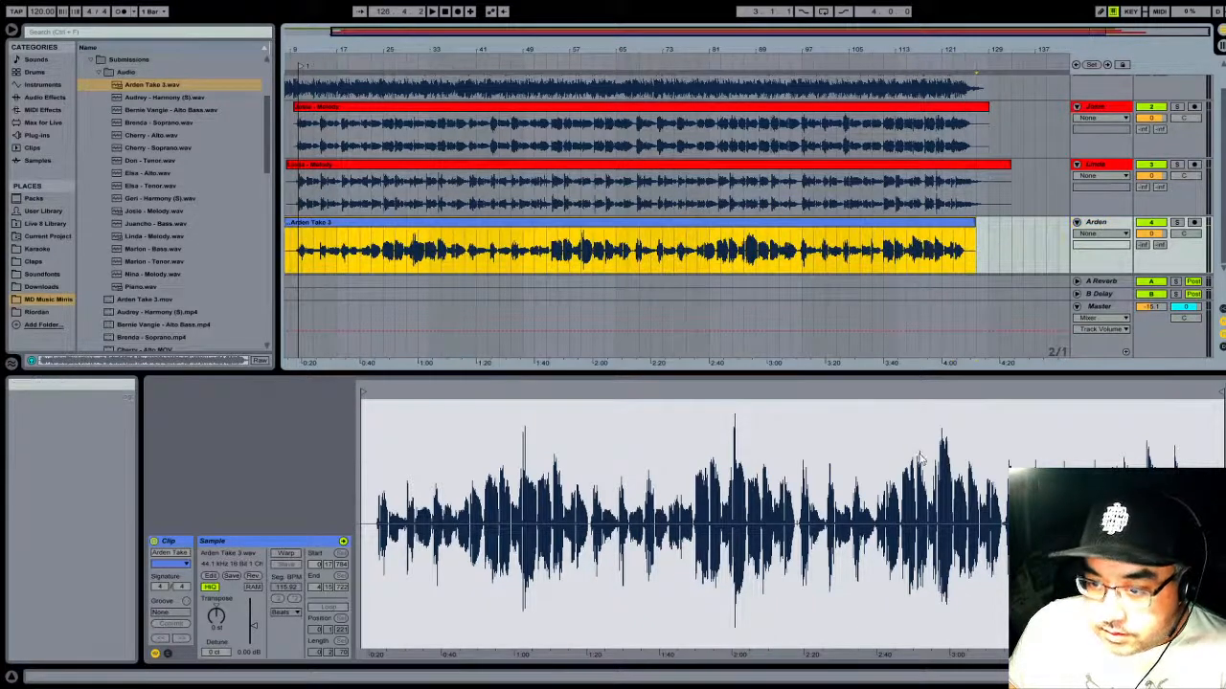
click(886, 478)
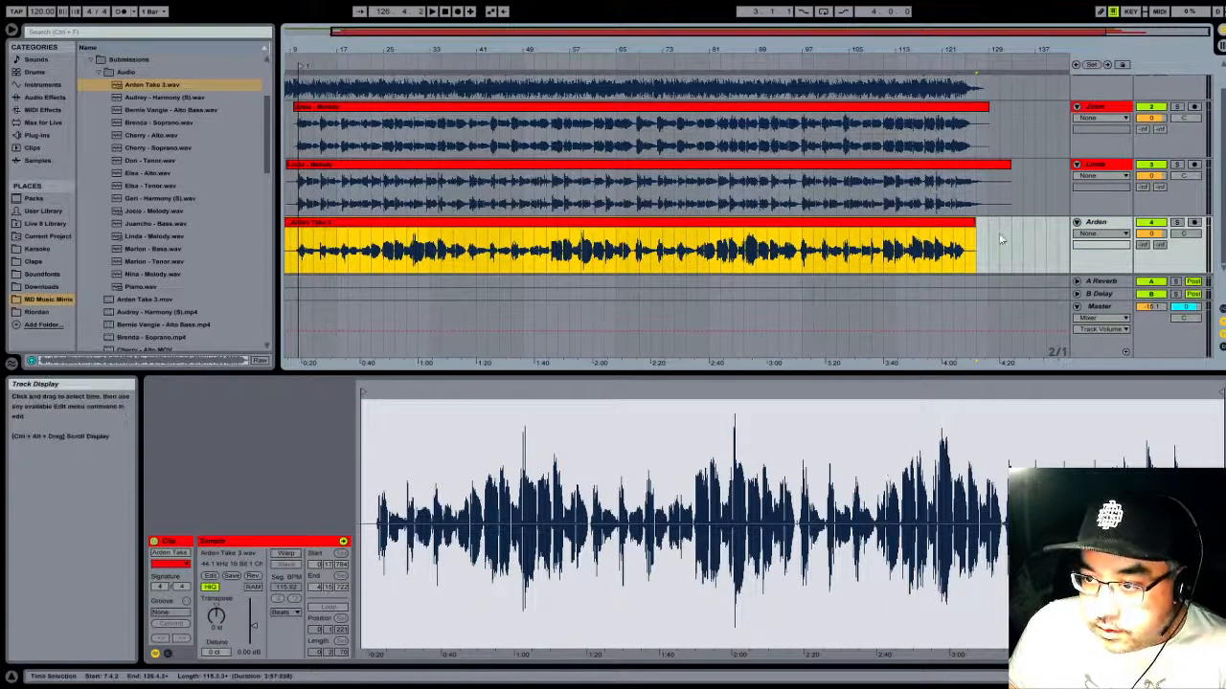
click(1080, 223)
click(1077, 263)
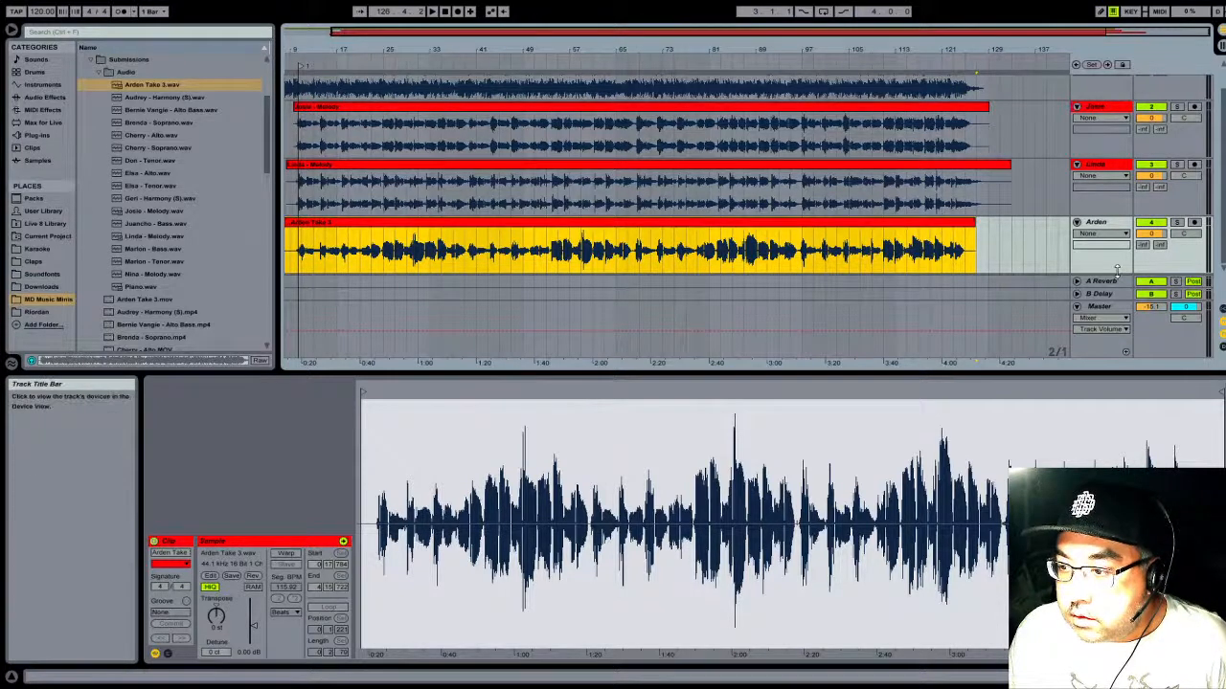
- Hide the return tracks and insert empty audio tracks below the Take 3 track, up to track 16
click(1068, 282)
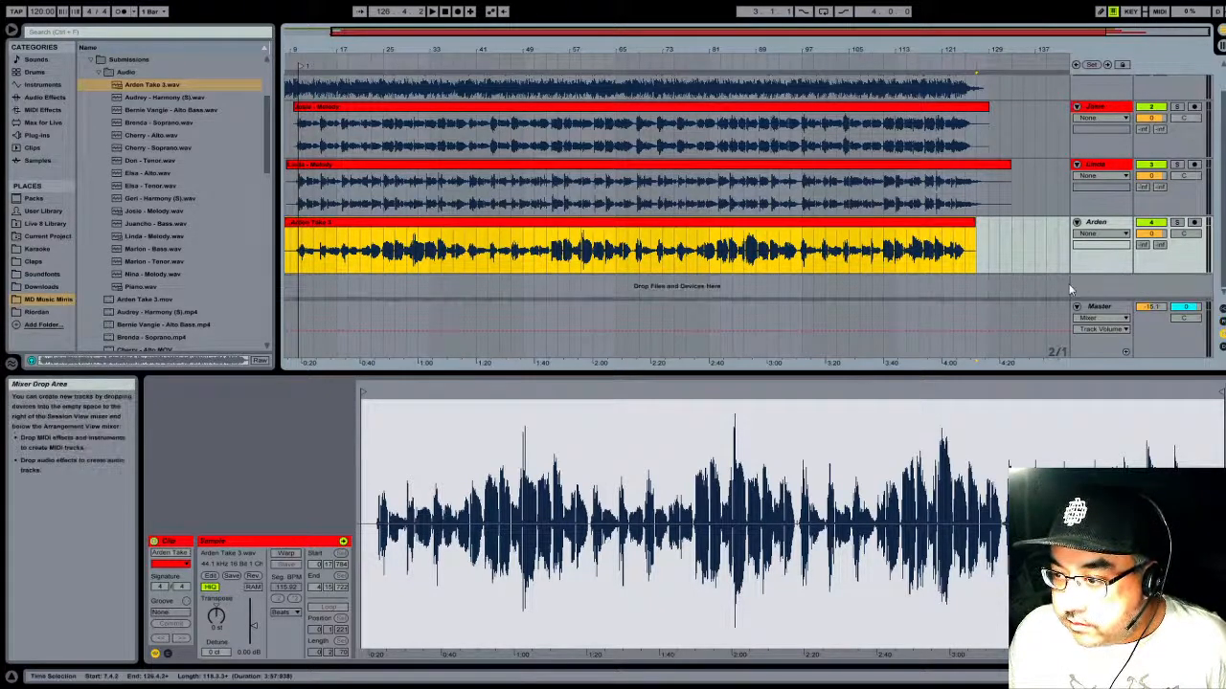
click(1096, 289)
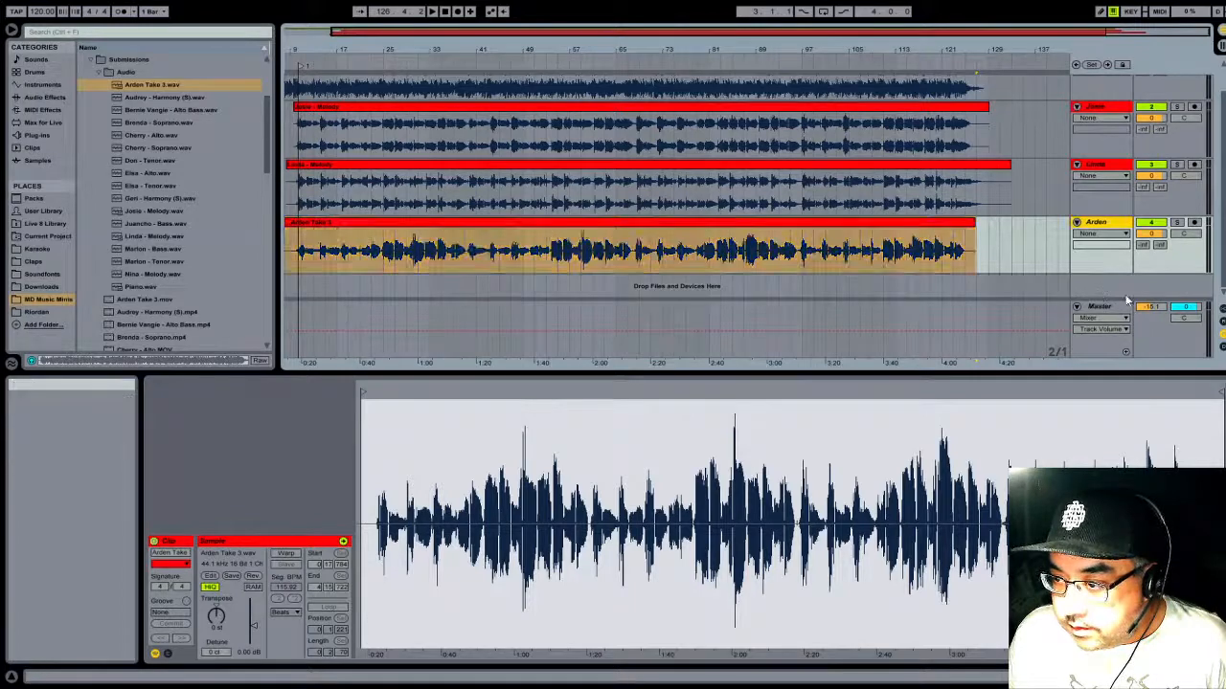
key(ctrl+t)
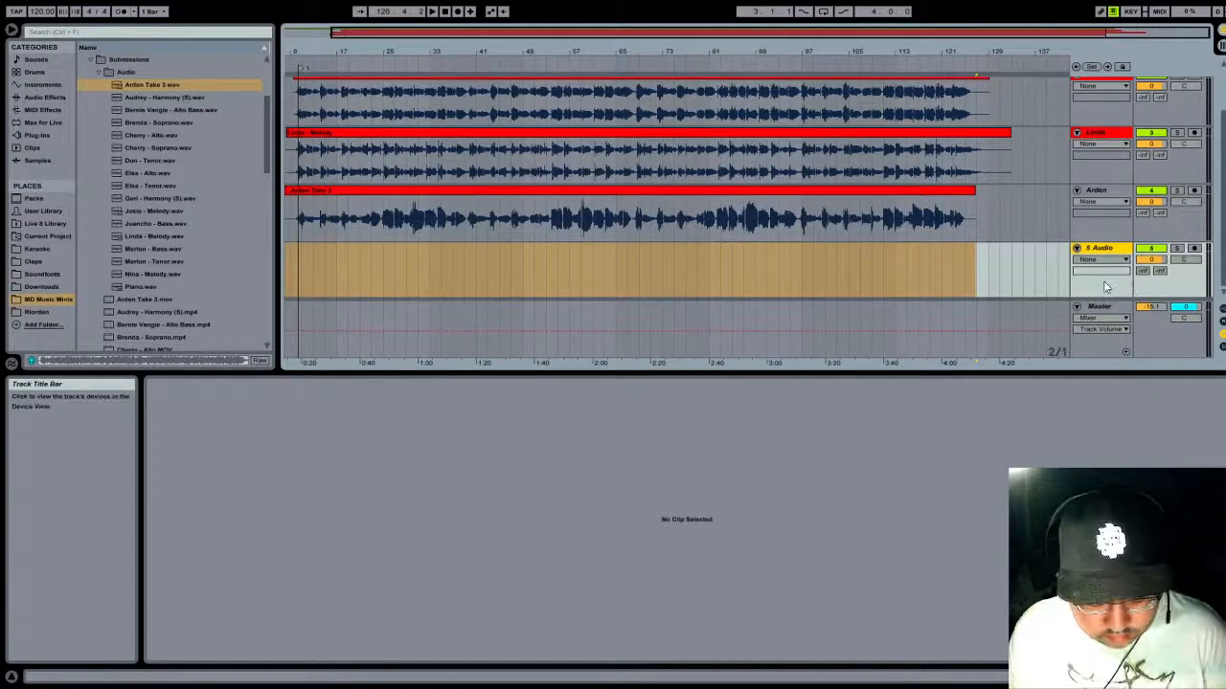
key(ctrl+t)
key(ctrl+t)
key(ctrl+t)
key(ctrl+t)
key(ctrl+t)
key(ctrl+t)
key(ctrl+t)
key(ctrl+t)
key(ctrl+t)
key(ctrl+t)
key(ctrl+t)
key(ctrl+t)
key(ctrl+t)
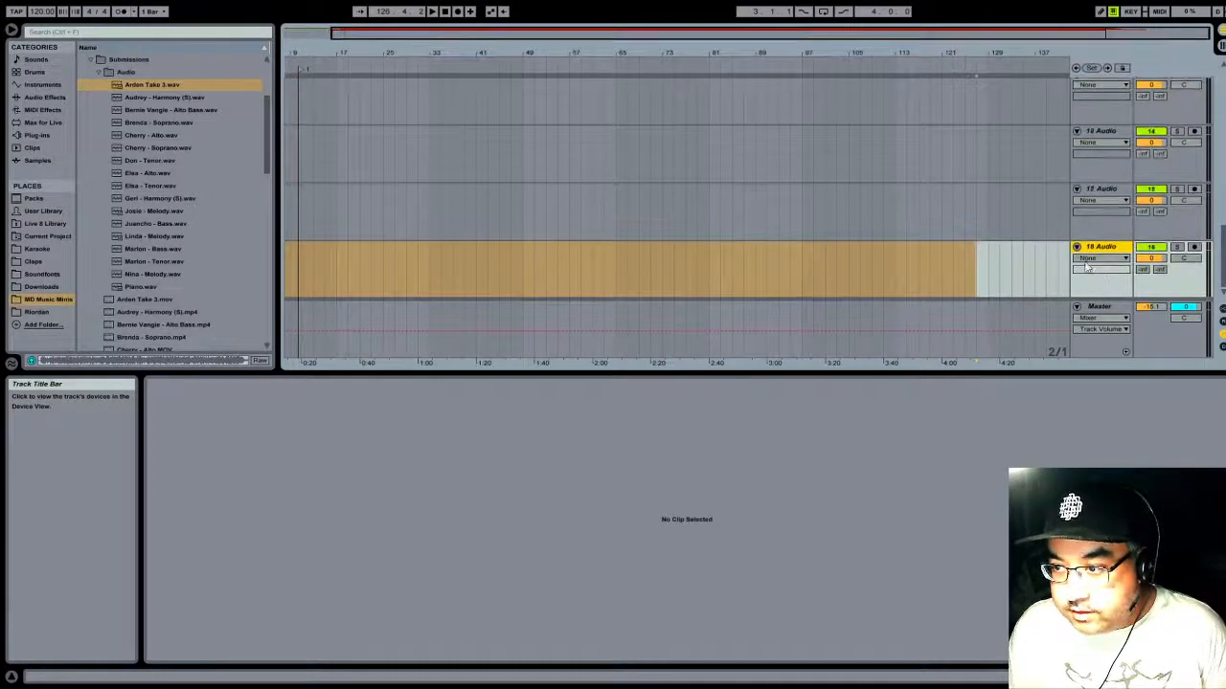
- Place the first Bass WAV recording in the submissions list on the 5 Audio track, starting at bar 9
scroll(821, 181, up, 10)
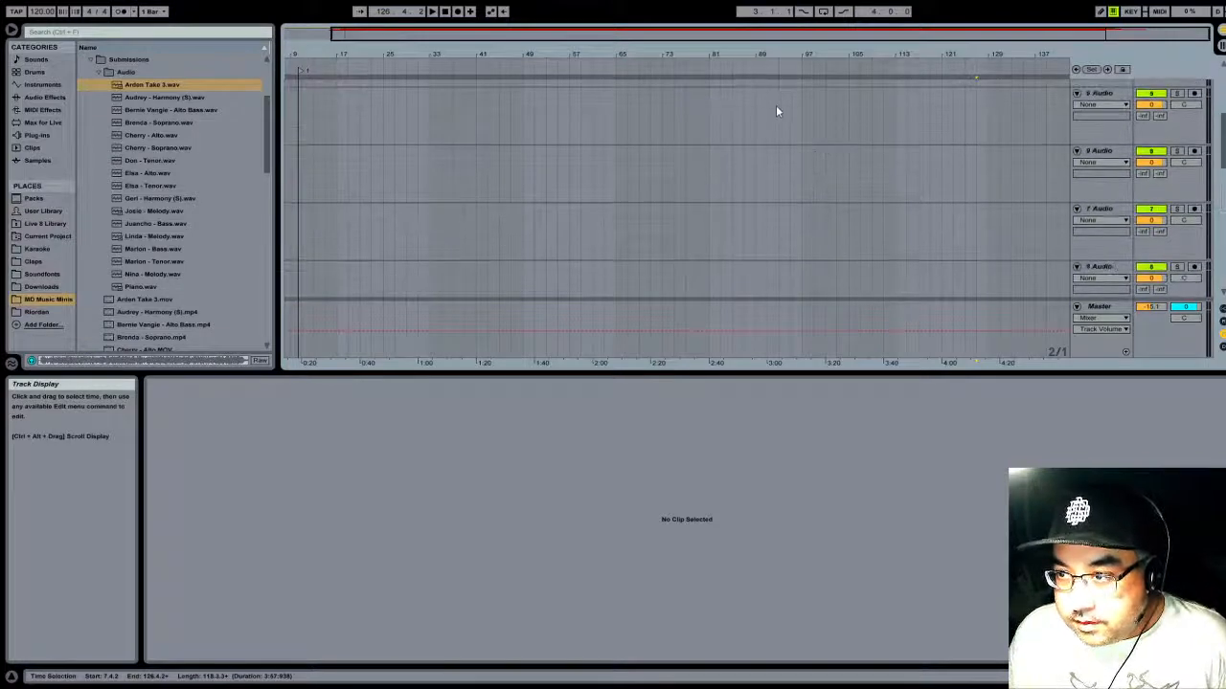
scroll(776, 111, up, 4)
scroll(769, 105, down, 1)
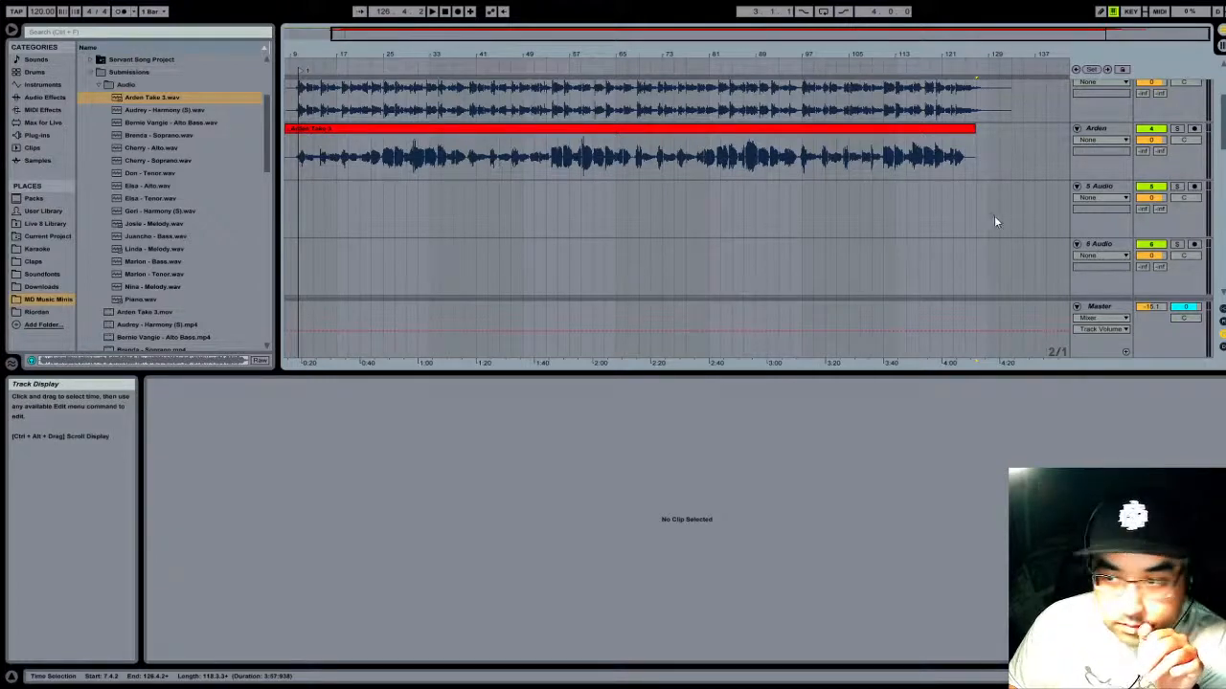
drag(641, 54, 736, 48)
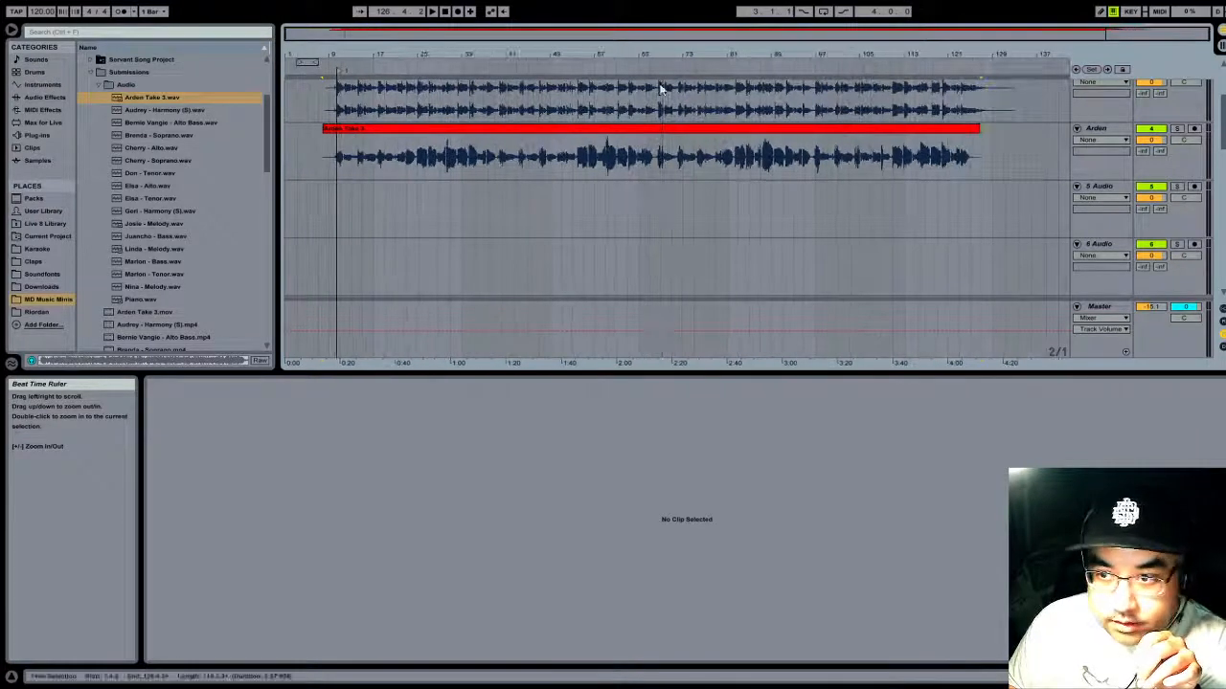
click(159, 262)
drag(159, 269, 329, 217)
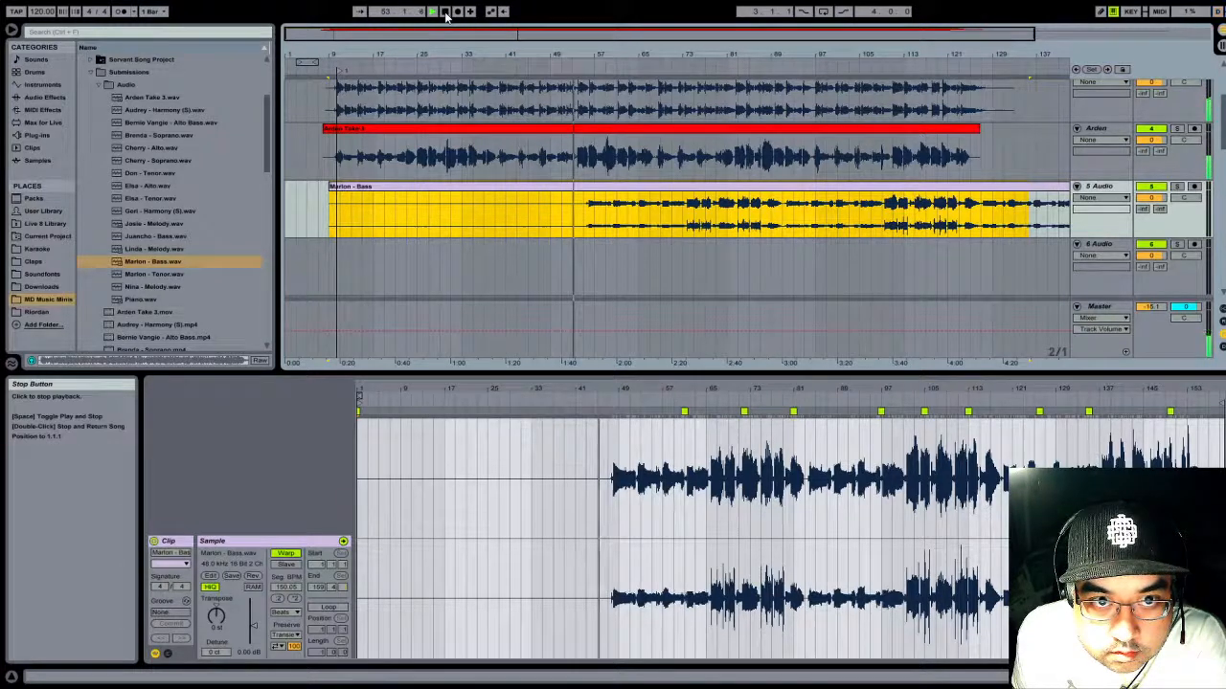
- Mute the Take 3 track and play through the arrangement to find the harmony entry, stopping at 68.2.3
click(446, 13)
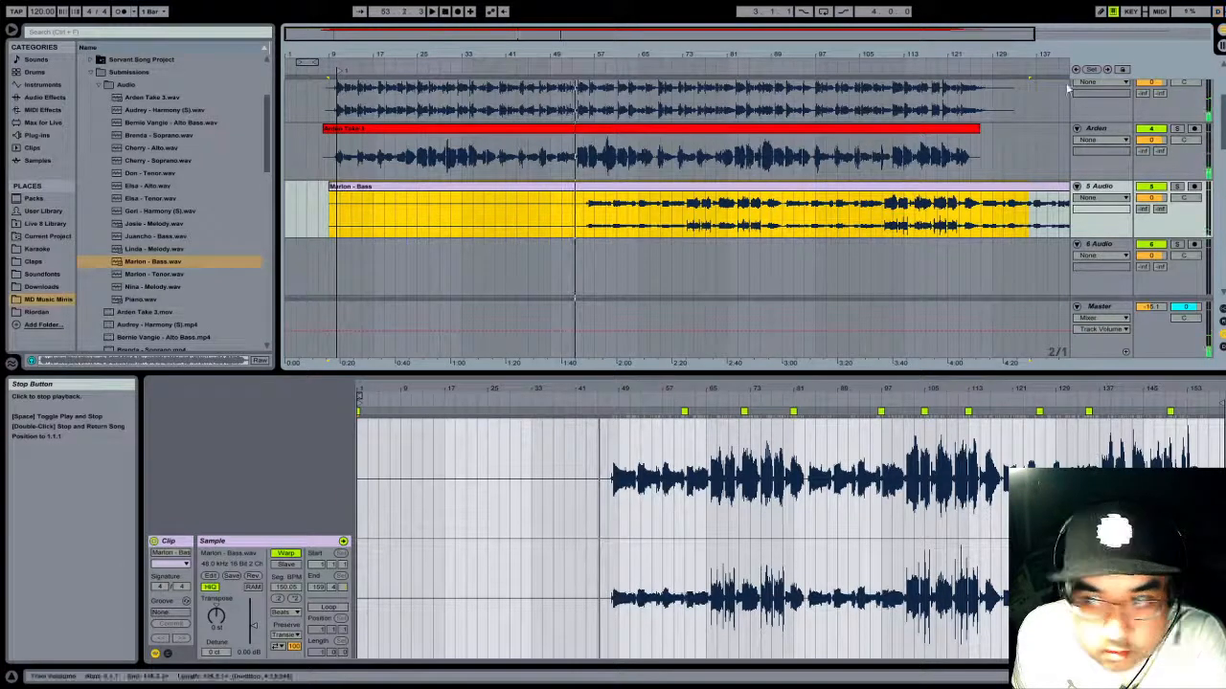
click(1143, 131)
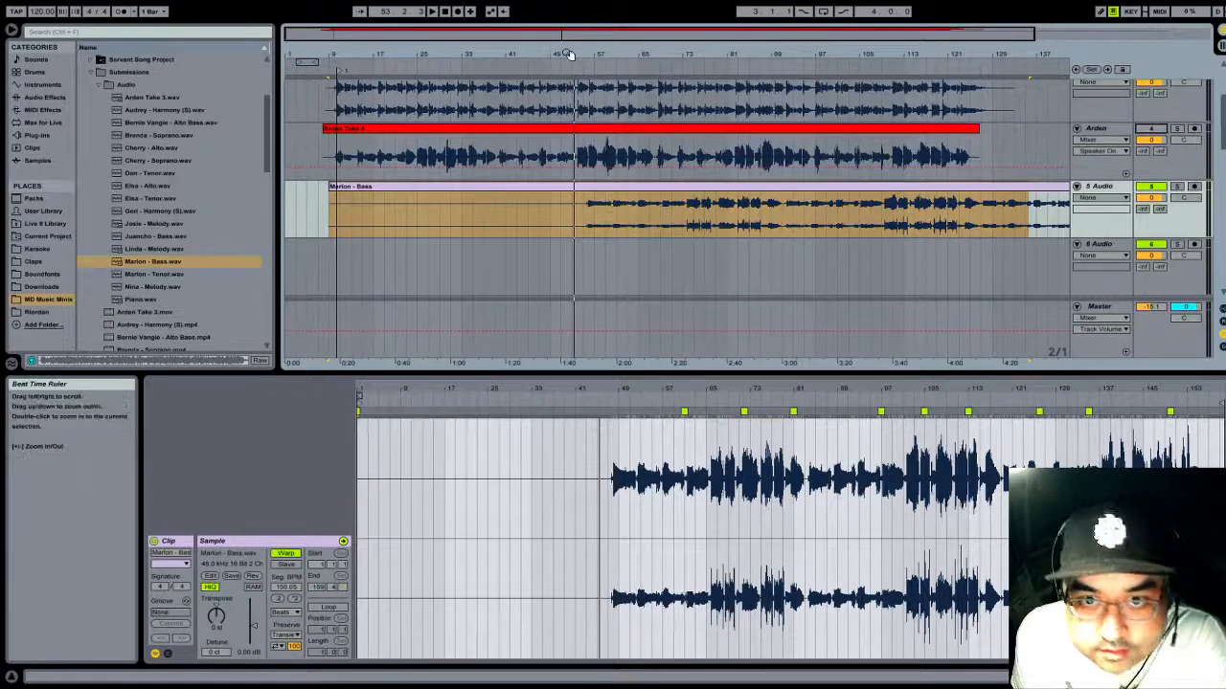
click(431, 13)
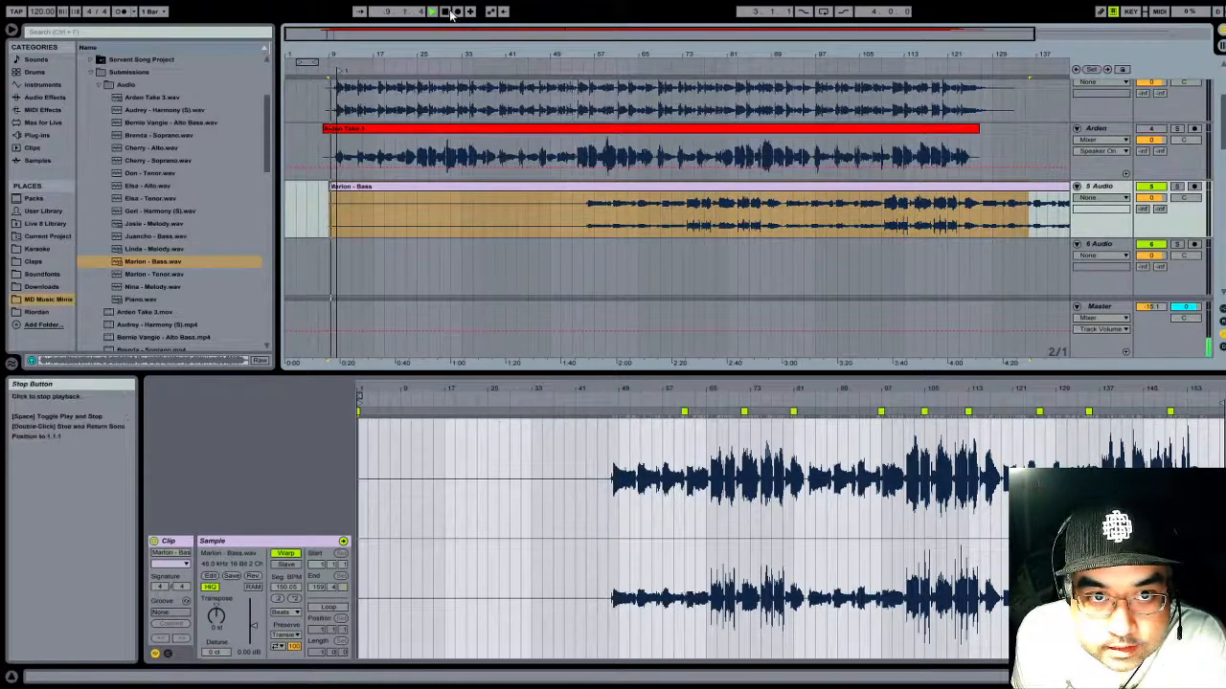
click(577, 70)
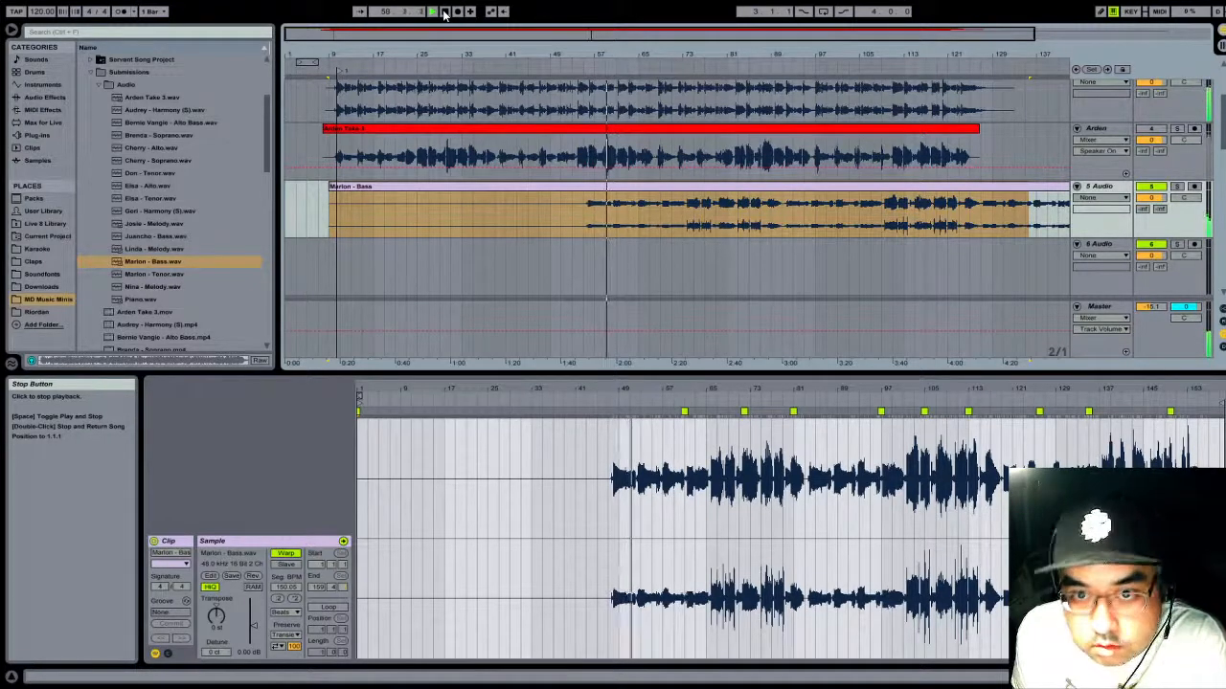
click(624, 64)
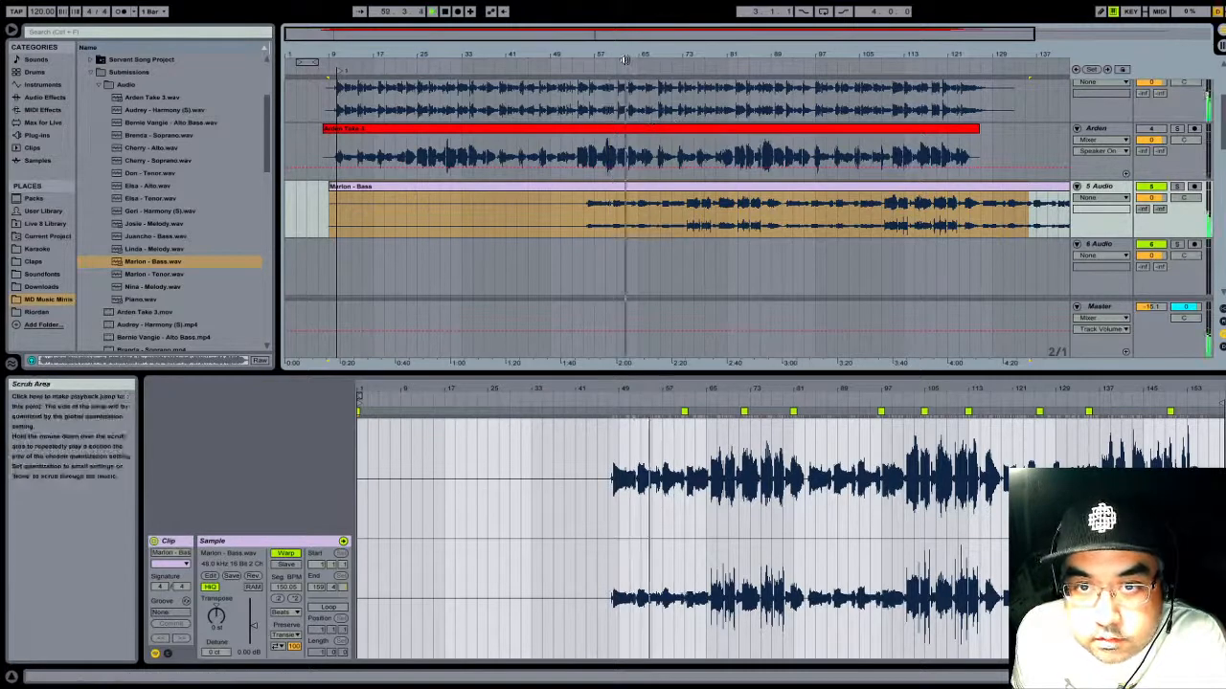
click(448, 12)
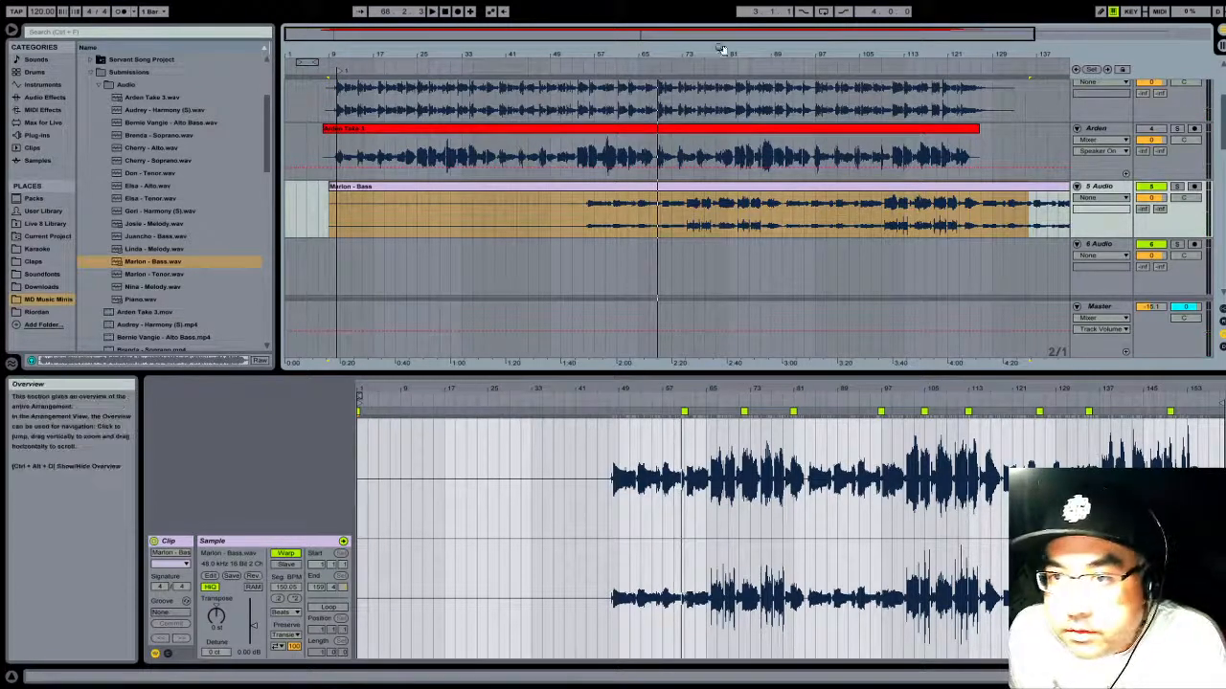
- Add a locator named Begin Harmony at 68.2.3
drag(679, 50, 420, 213)
drag(400, 50, 496, 107)
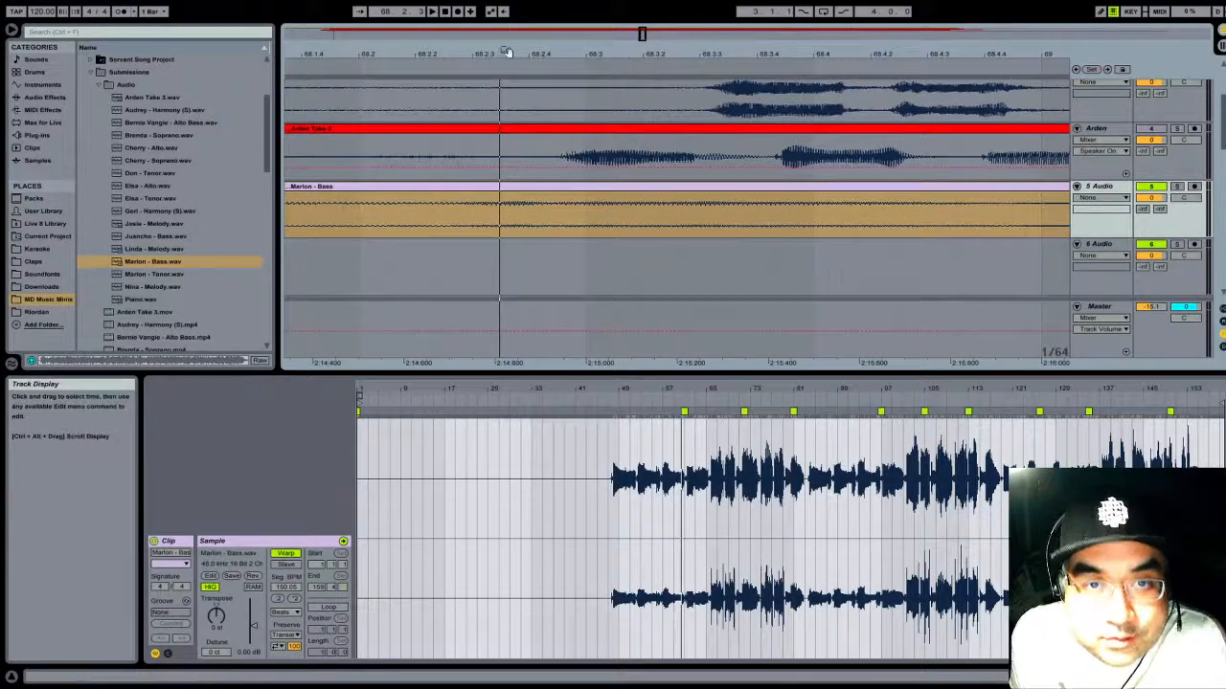
click(499, 217)
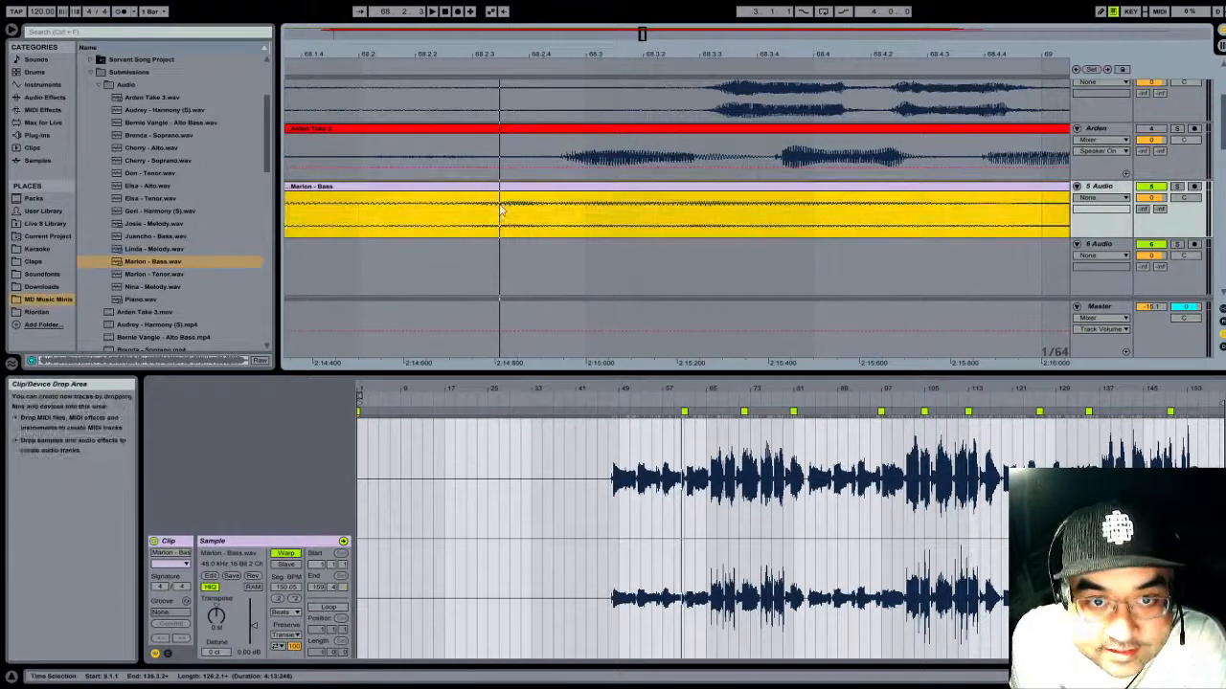
click(500, 101)
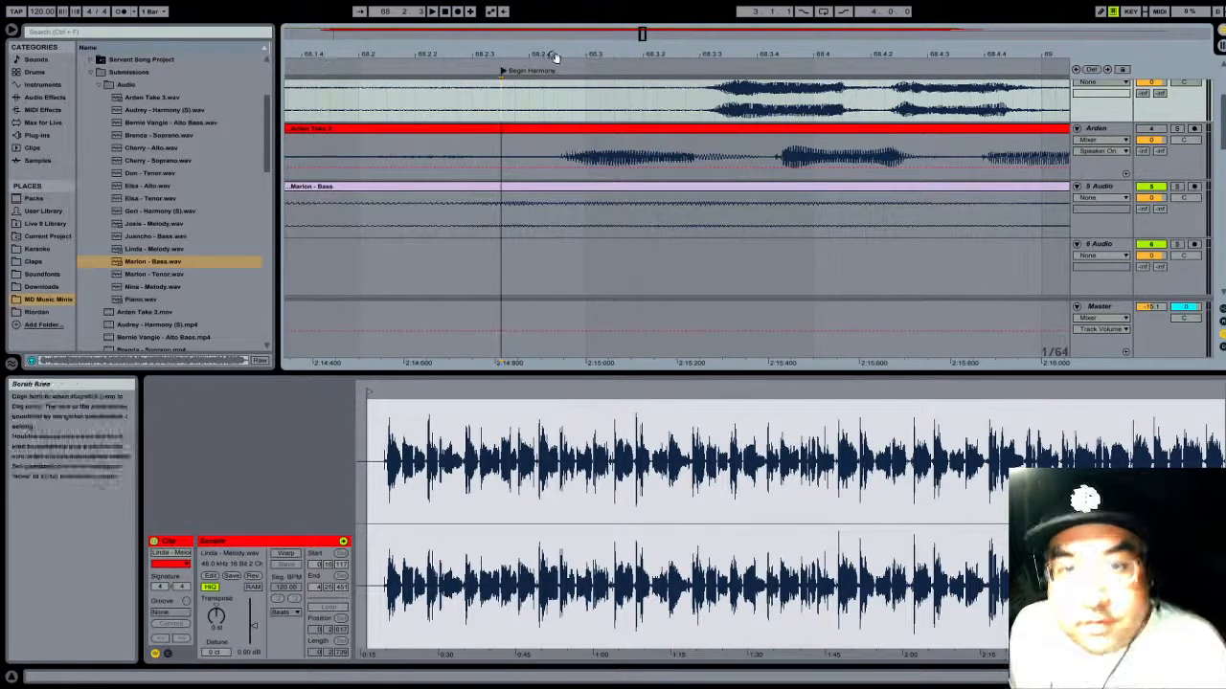
- Shift the Bass clip later until its first sung note meets the Begin Harmony locator, and play the passage to check it
drag(566, 54, 569, 4)
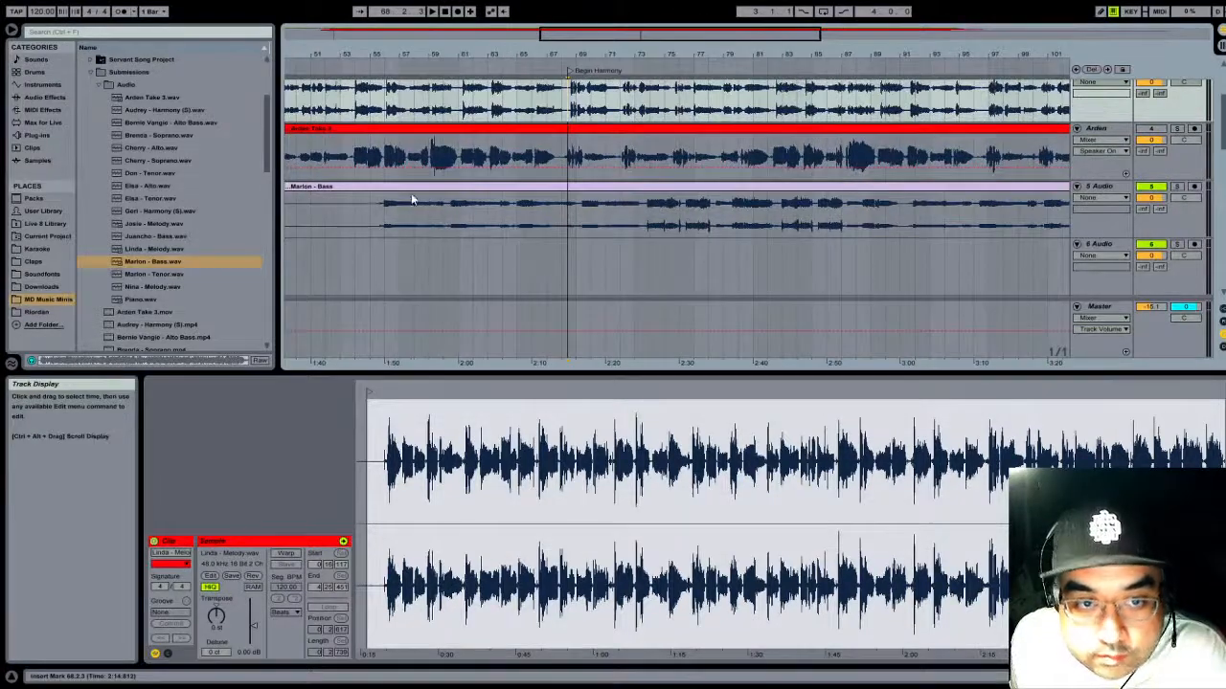
drag(412, 189, 588, 201)
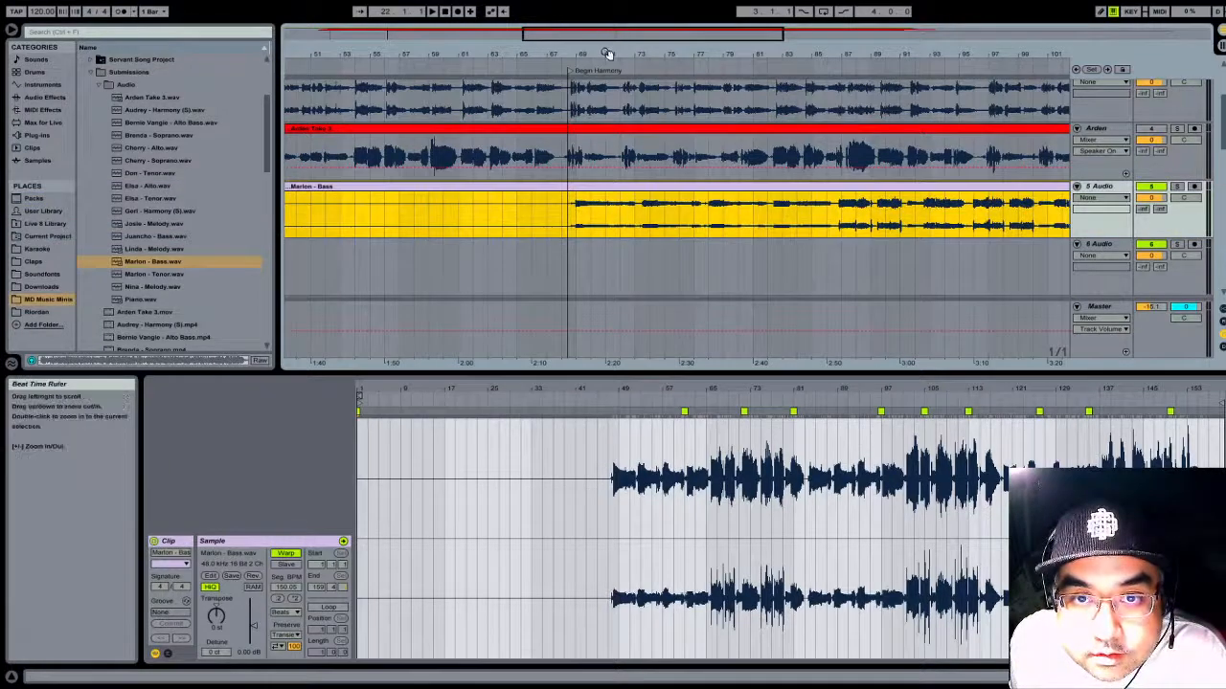
mouse_move(607, 53)
mouse_down()
mouse_move(743, 199)
mouse_move(675, 198)
mouse_up()
drag(675, 46, 675, 100)
drag(664, 192, 509, 191)
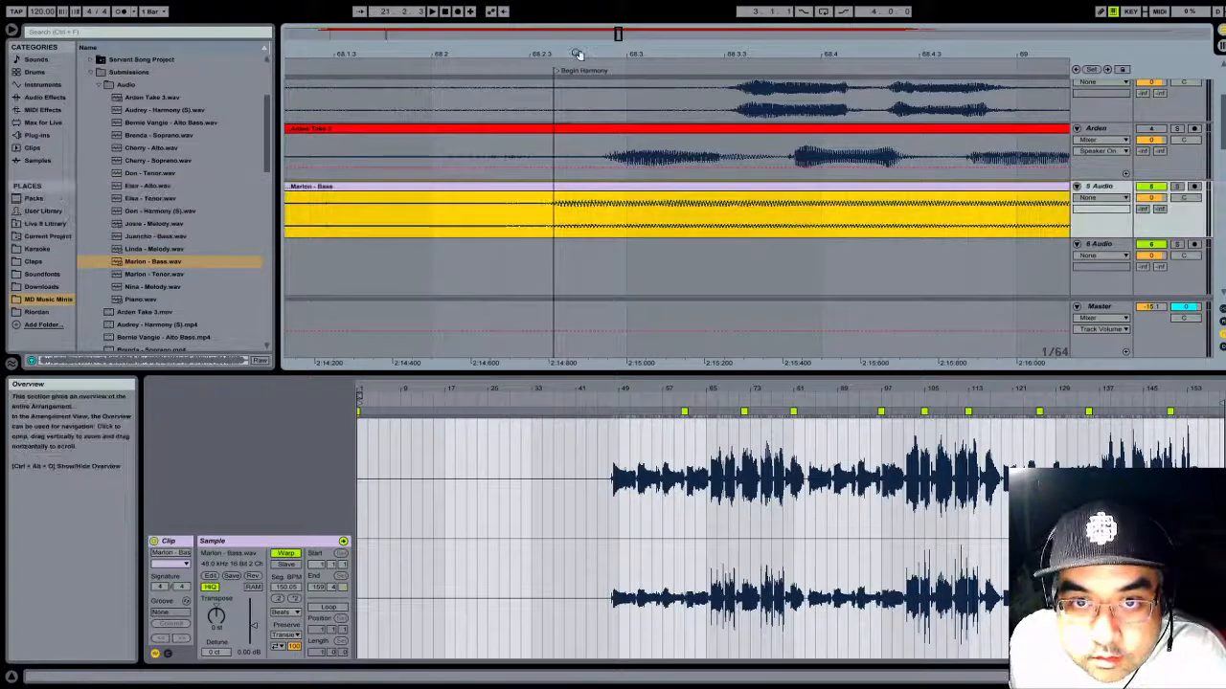
drag(575, 54, 574, 19)
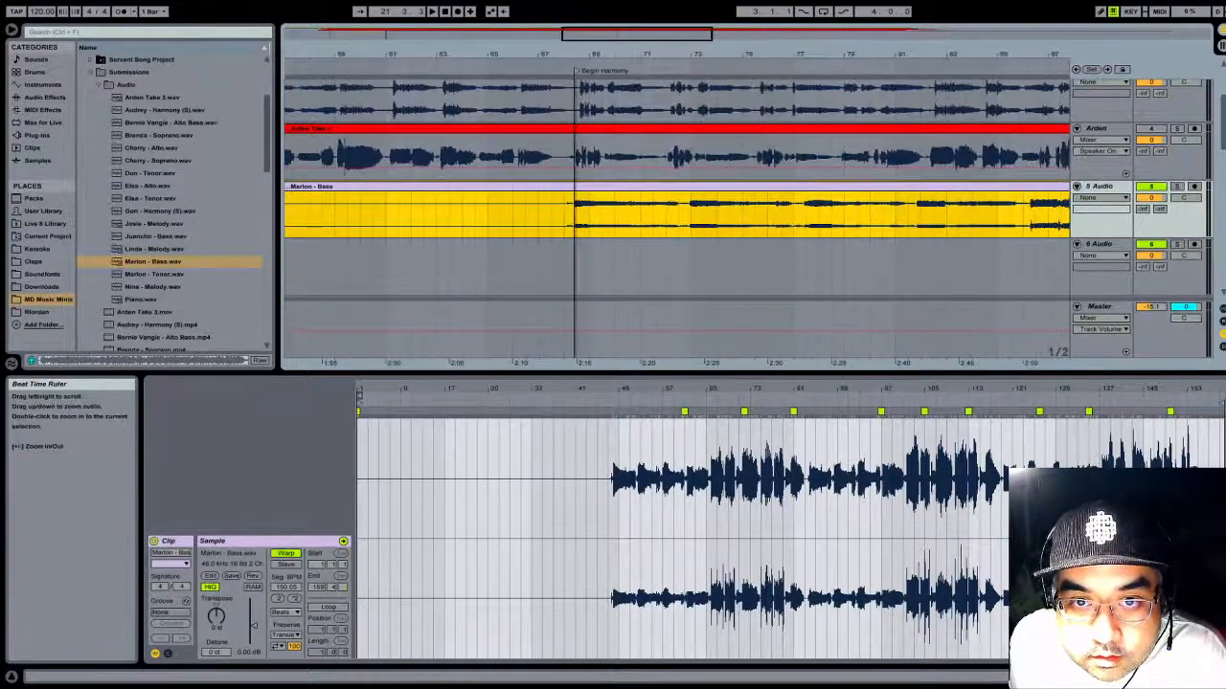
click(550, 70)
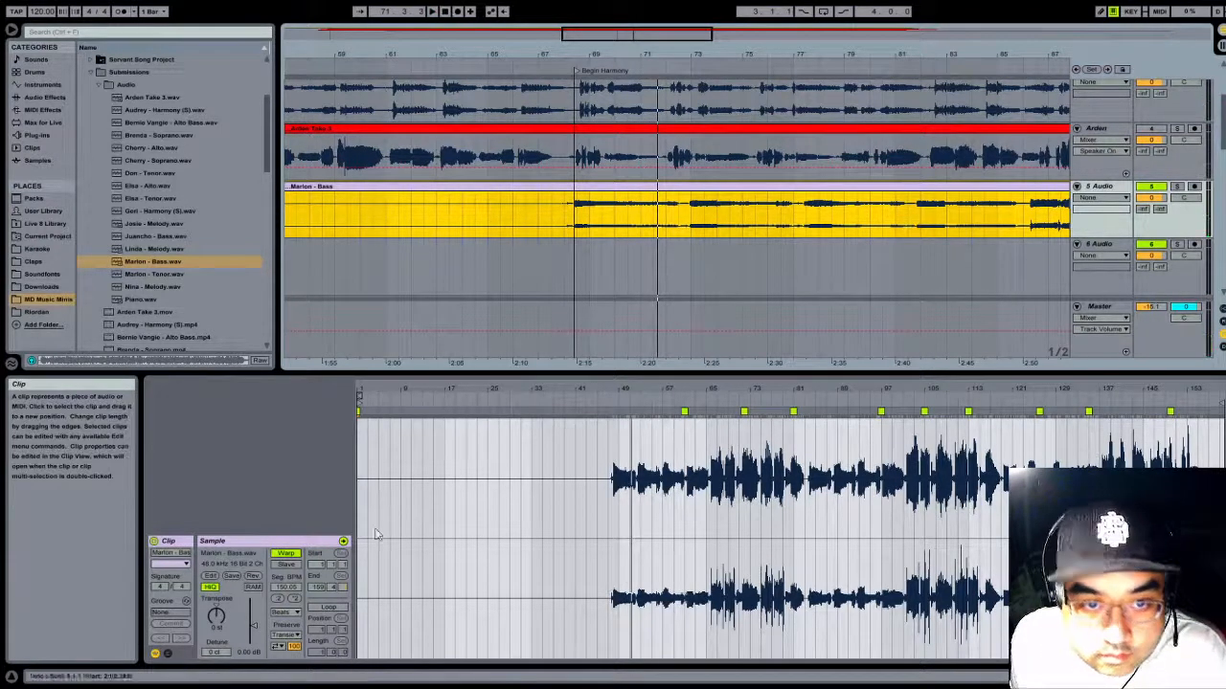
- Turn off Warp for the Bass clip, move it later to realign its entry with the Begin Harmony locator, and play it
click(287, 555)
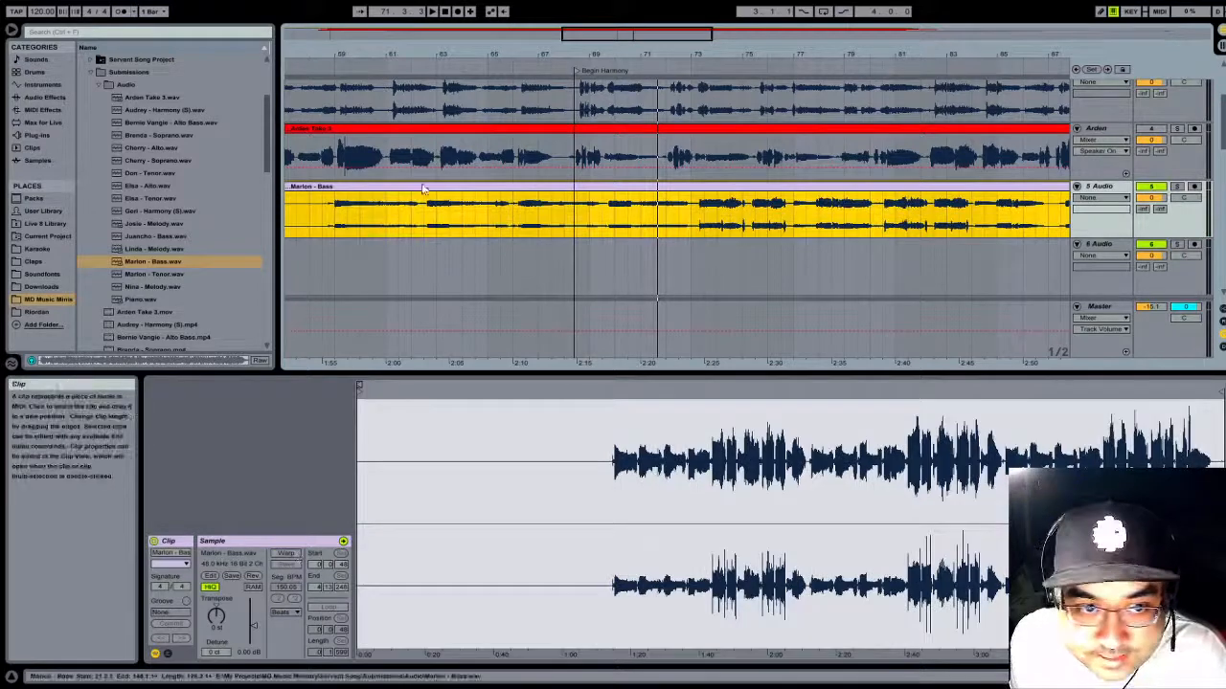
mouse_move(379, 187)
mouse_down()
mouse_move(651, 182)
mouse_move(621, 193)
mouse_up()
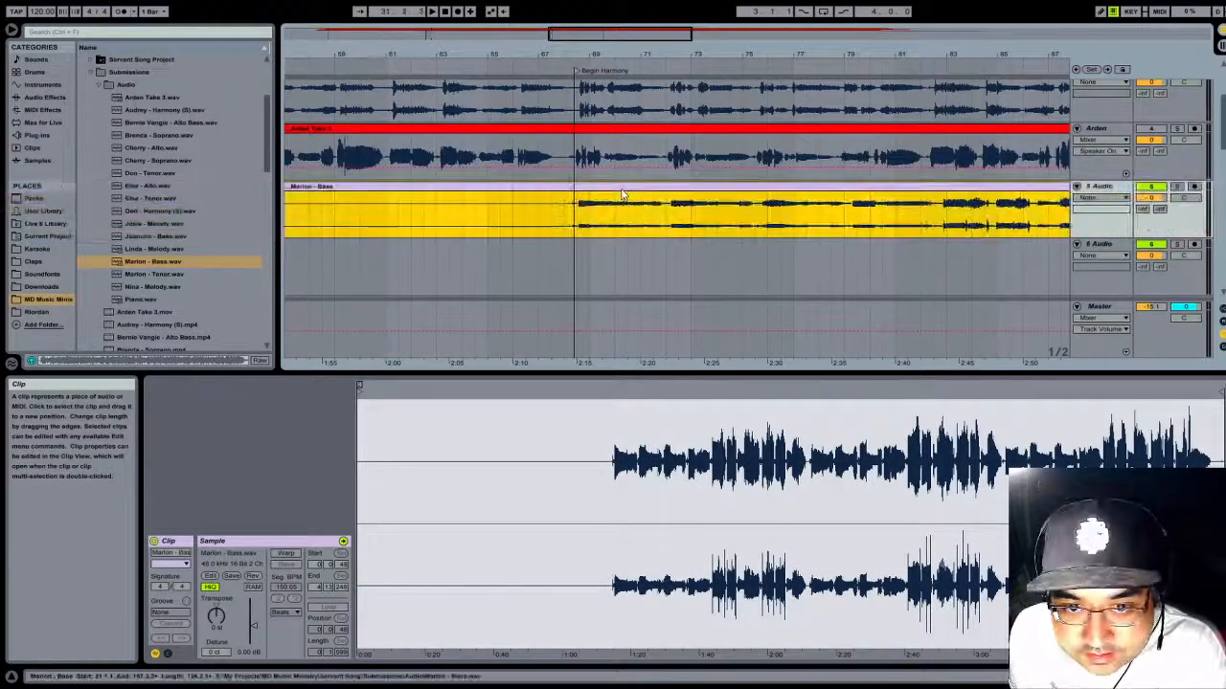
drag(577, 52, 542, 191)
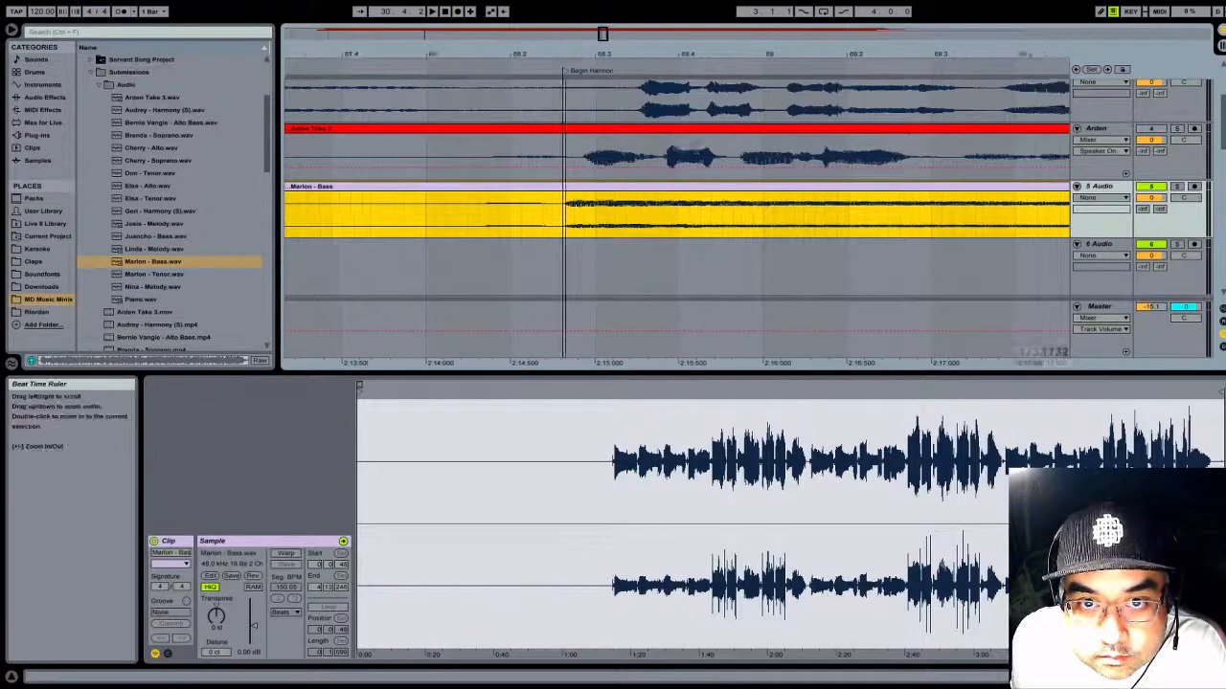
drag(566, 50, 567, 24)
key(space)
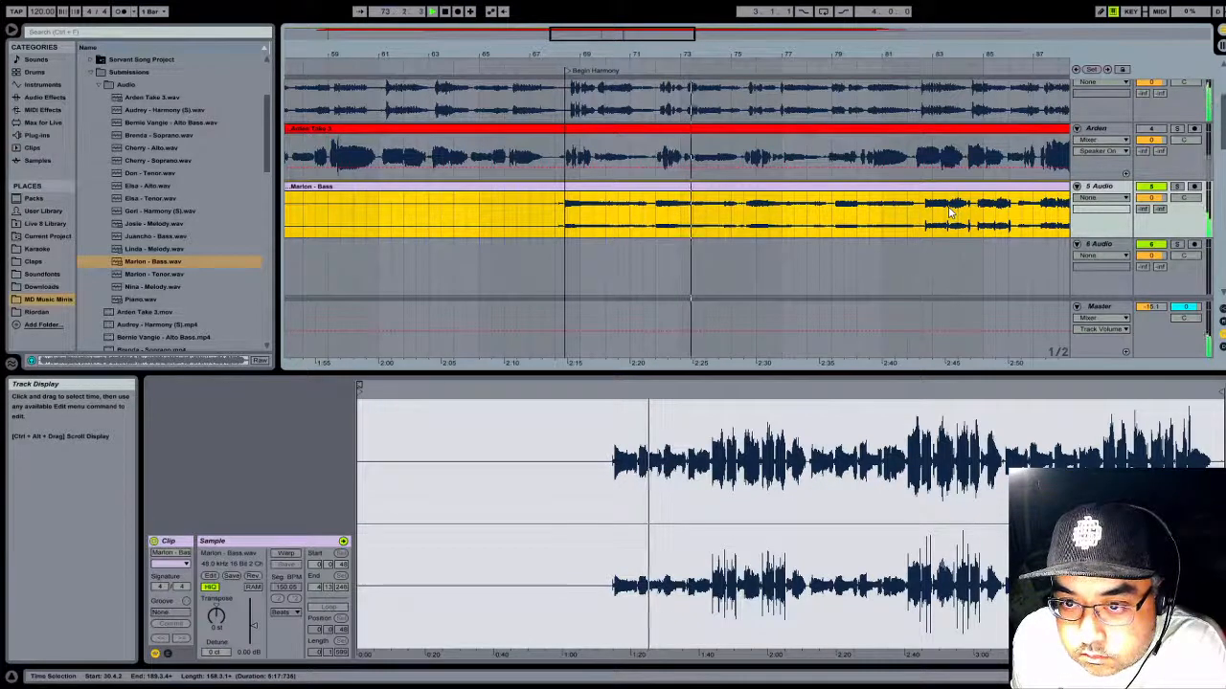
- Toggle the Bass track's solo on and off during playback to compare it with the other tracks, and stop playback
click(1178, 187)
click(1179, 188)
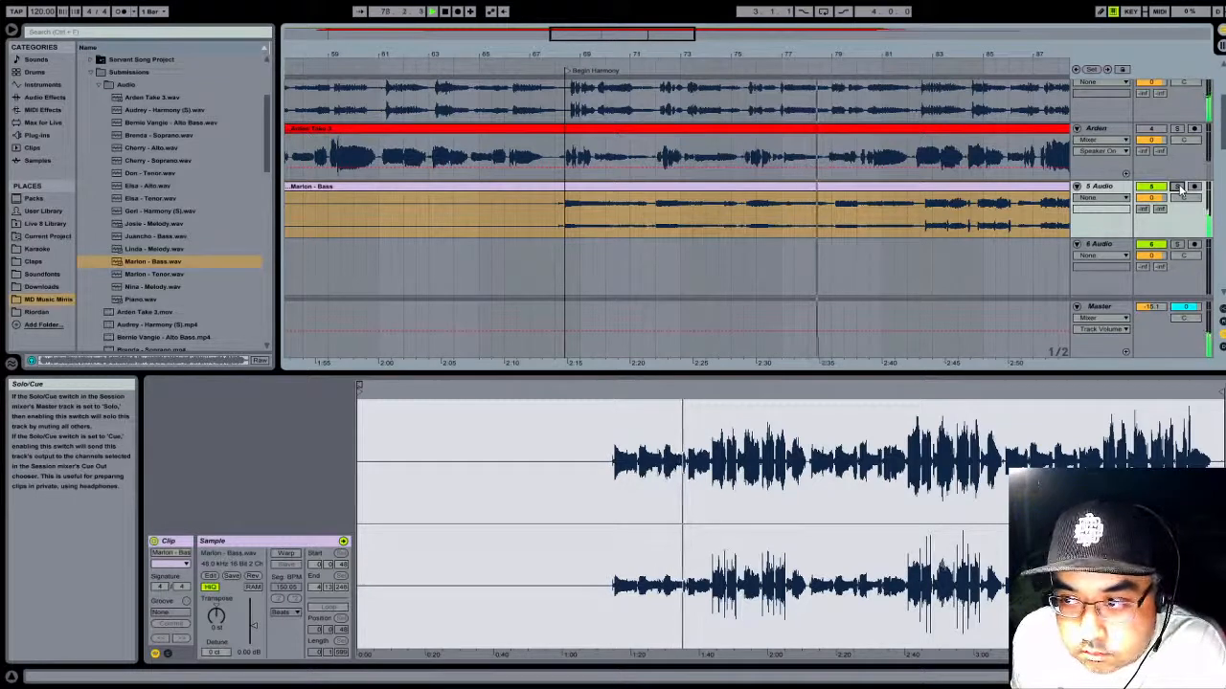
click(1178, 187)
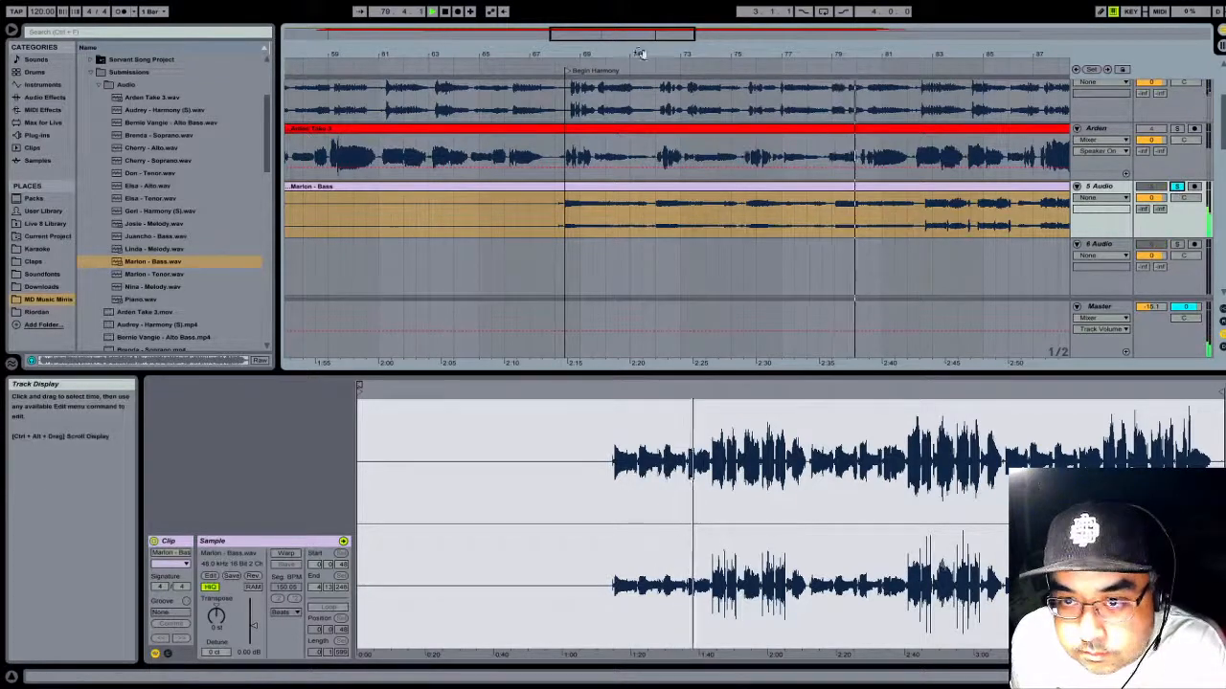
click(1178, 186)
click(446, 12)
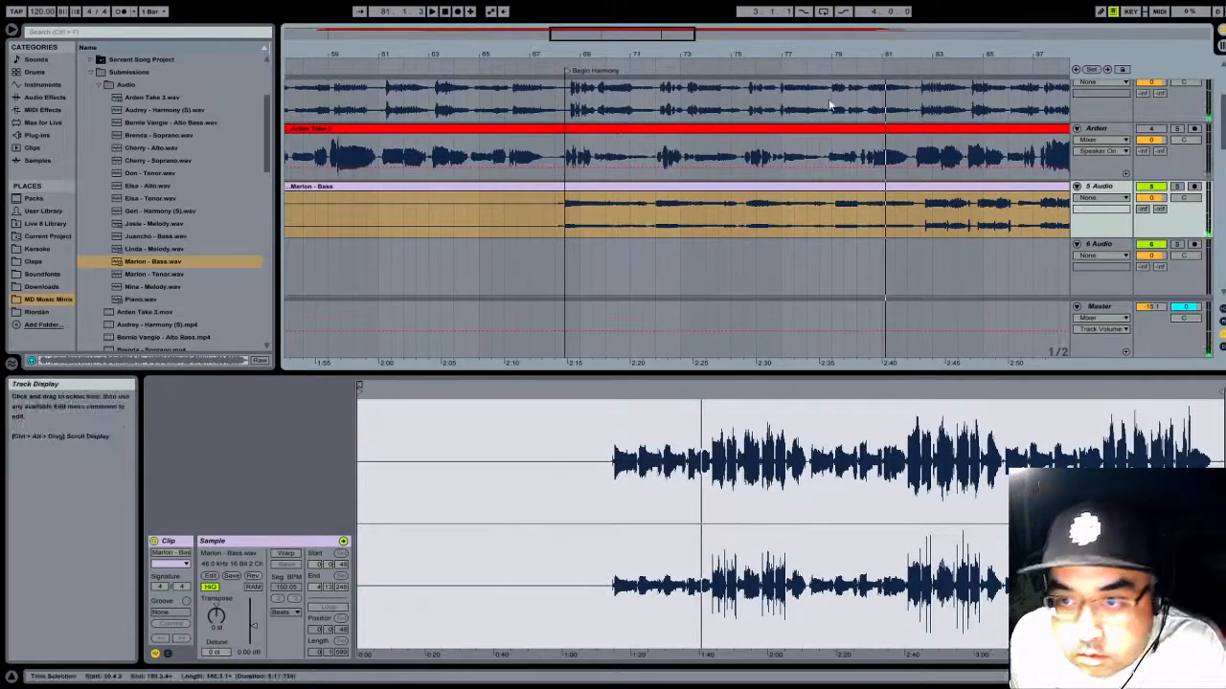
- Play the Bass clip with the other parts from bar 68 and again from about bar 77 to check its alignment
drag(806, 53, 751, 194)
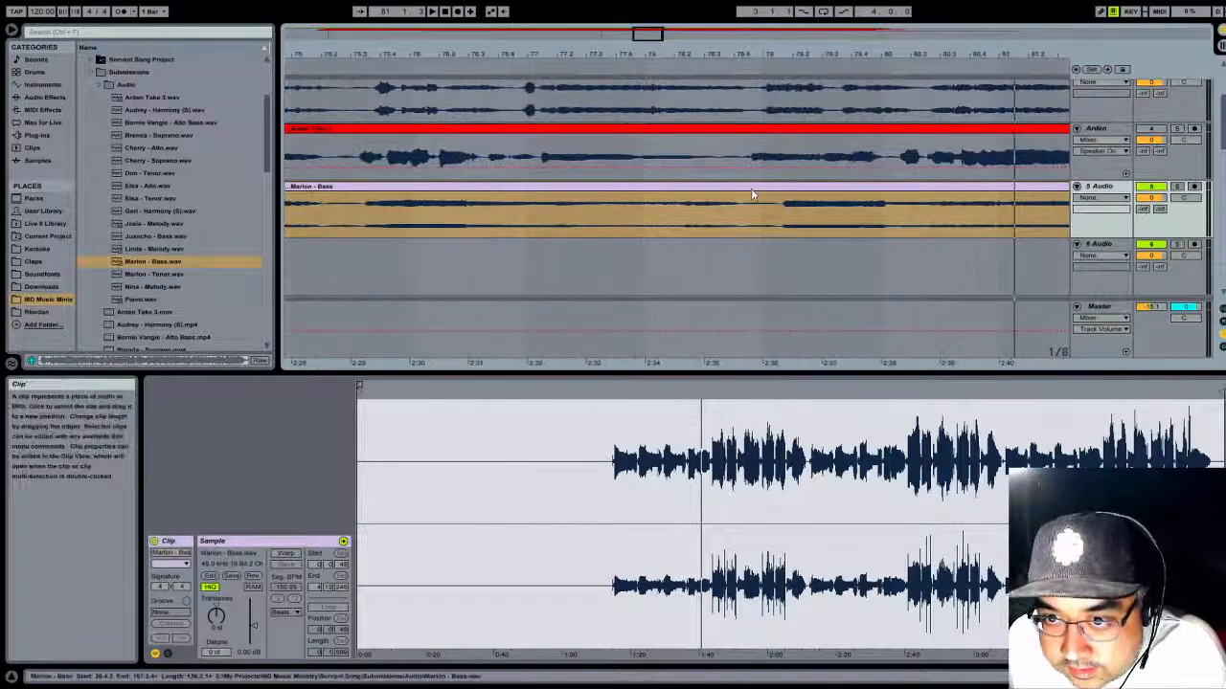
drag(753, 51, 606, 195)
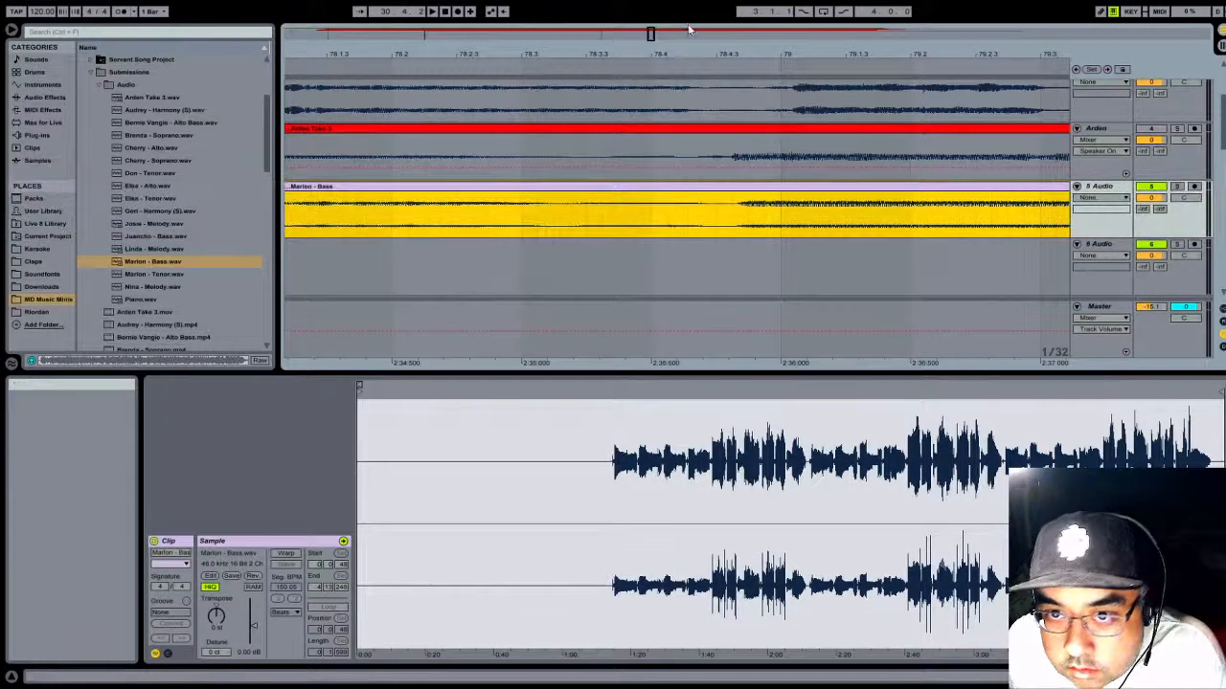
drag(690, 53, 690, 0)
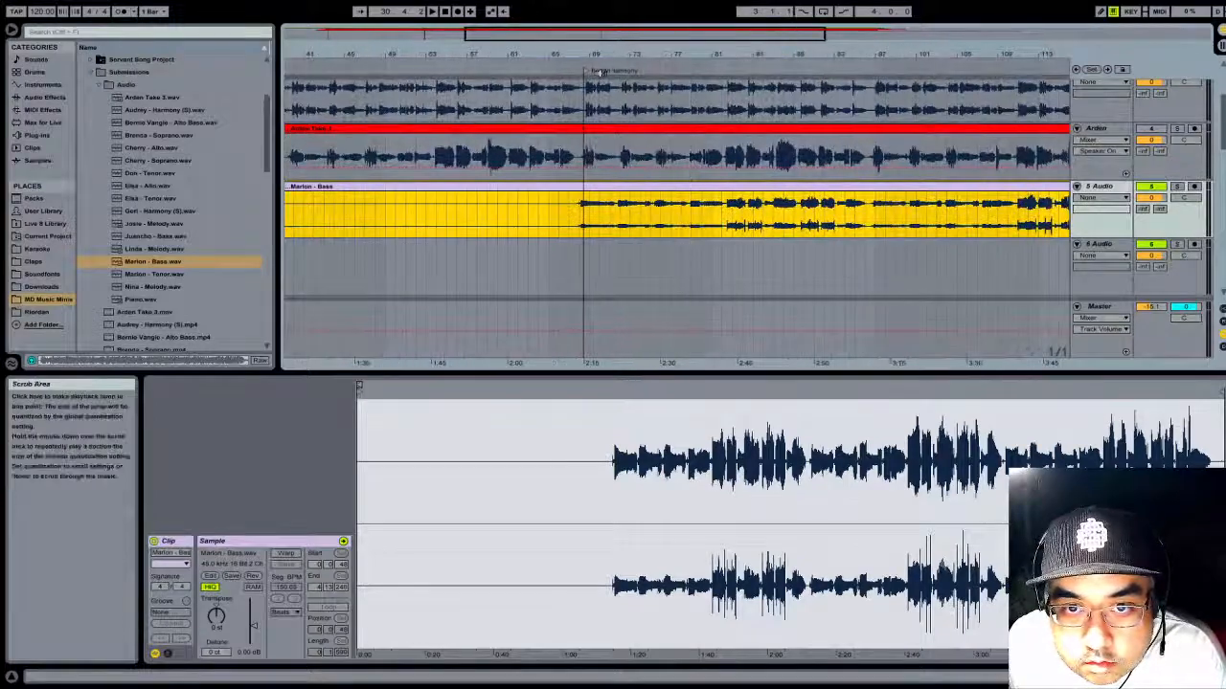
drag(634, 52, 633, 108)
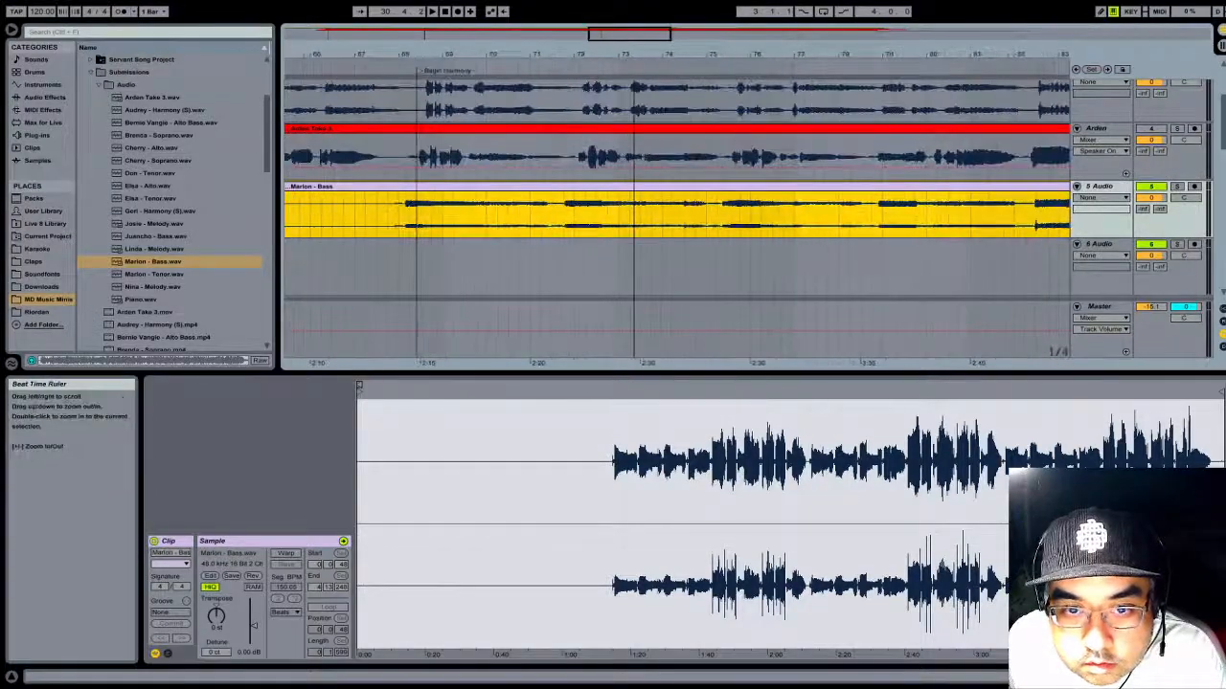
click(403, 54)
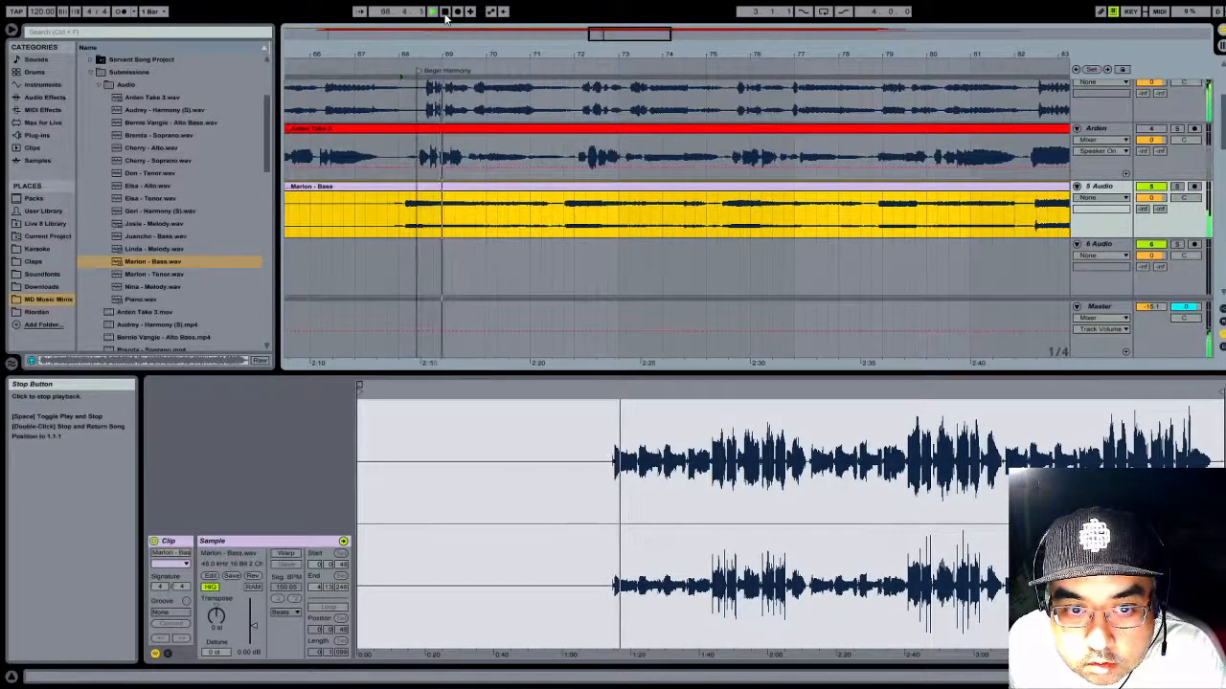
click(444, 15)
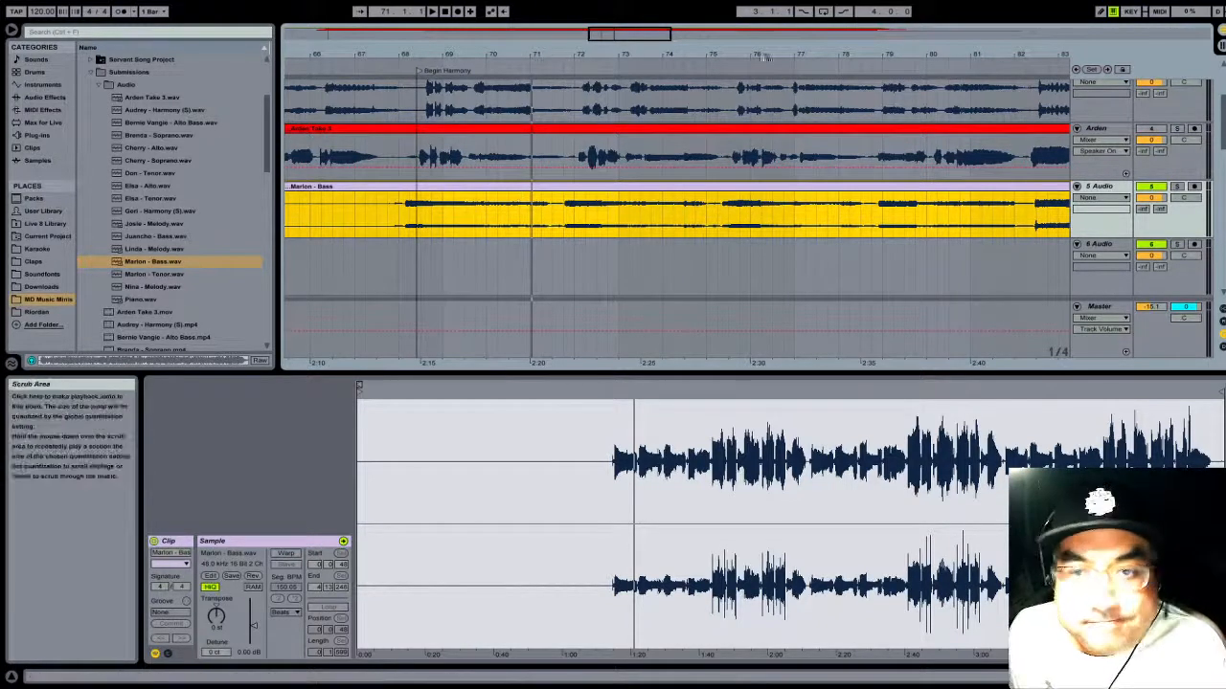
click(807, 63)
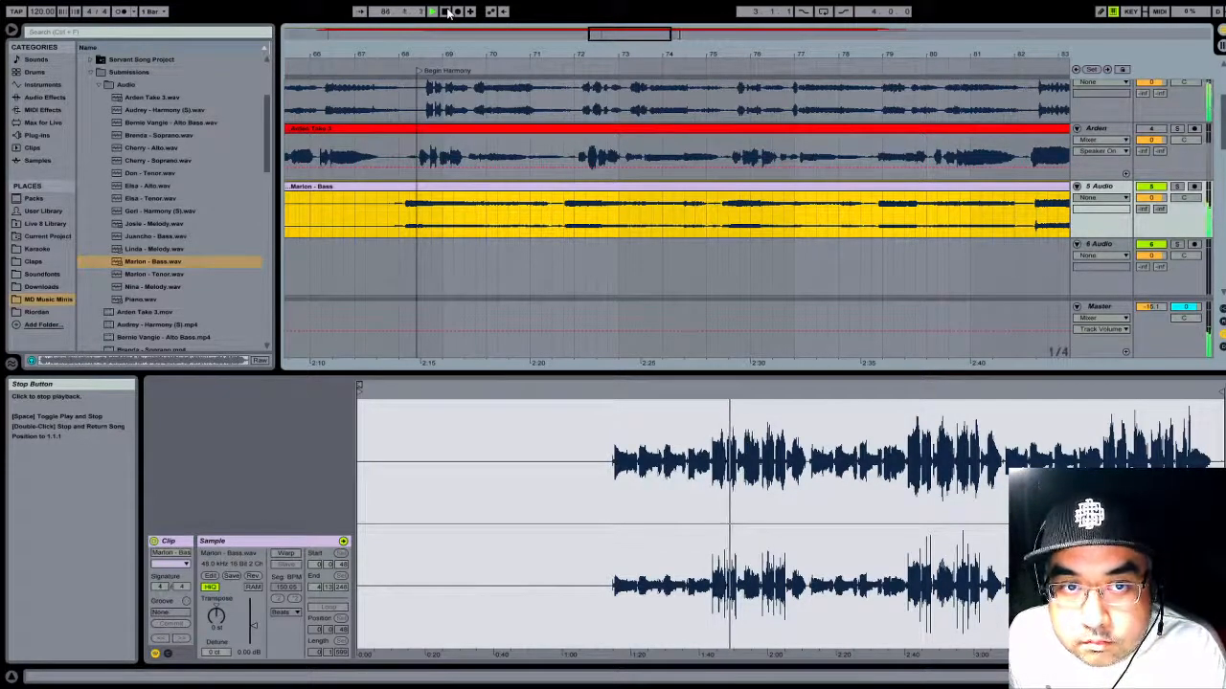
drag(837, 51, 446, 5)
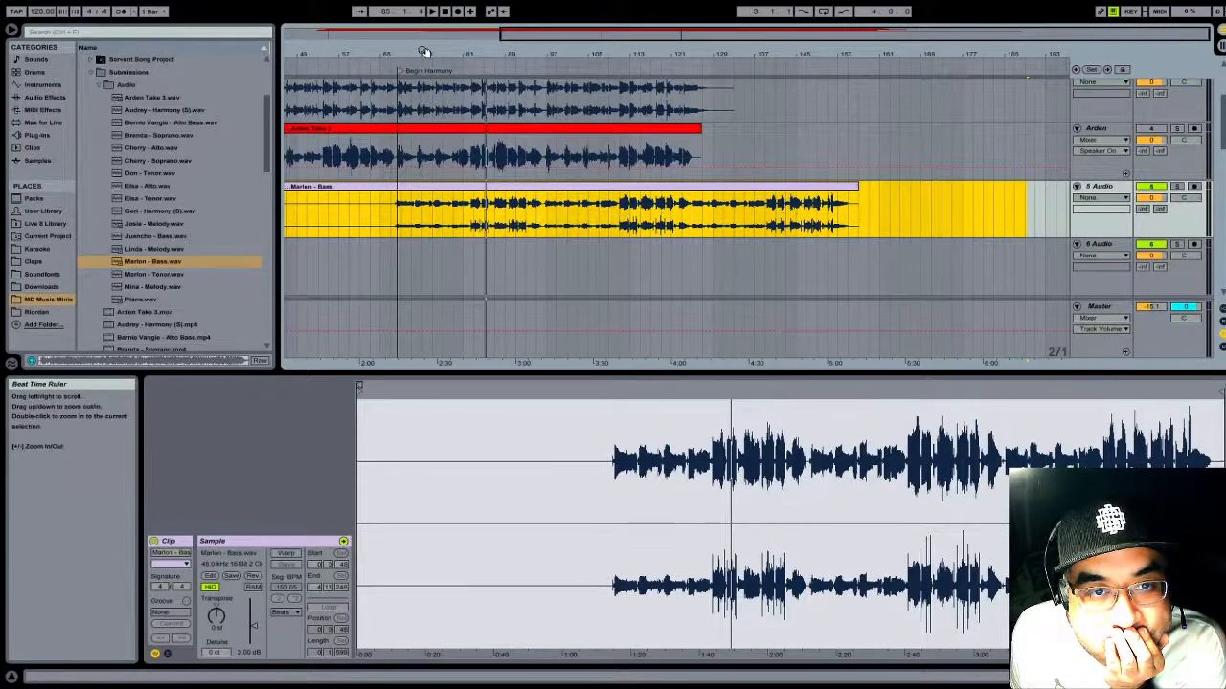
- Play the arrangement from an earlier verse to find the correct harmony entry, stopping at 39.3.3
drag(424, 54, 571, 54)
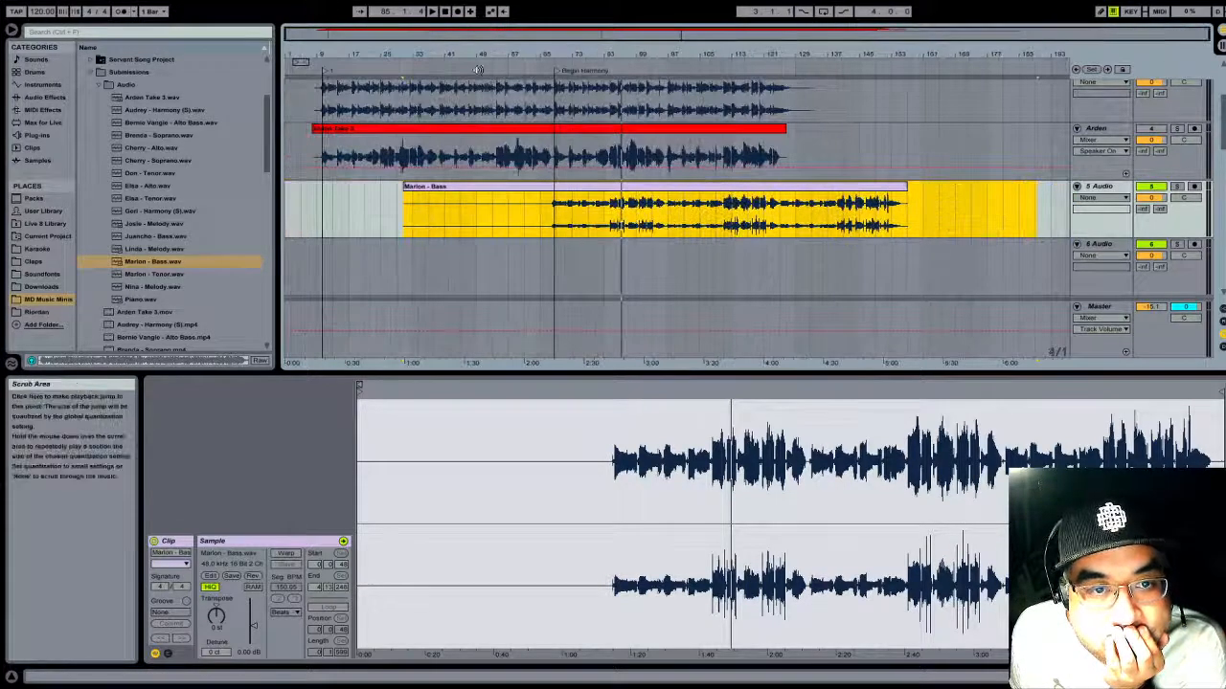
click(393, 64)
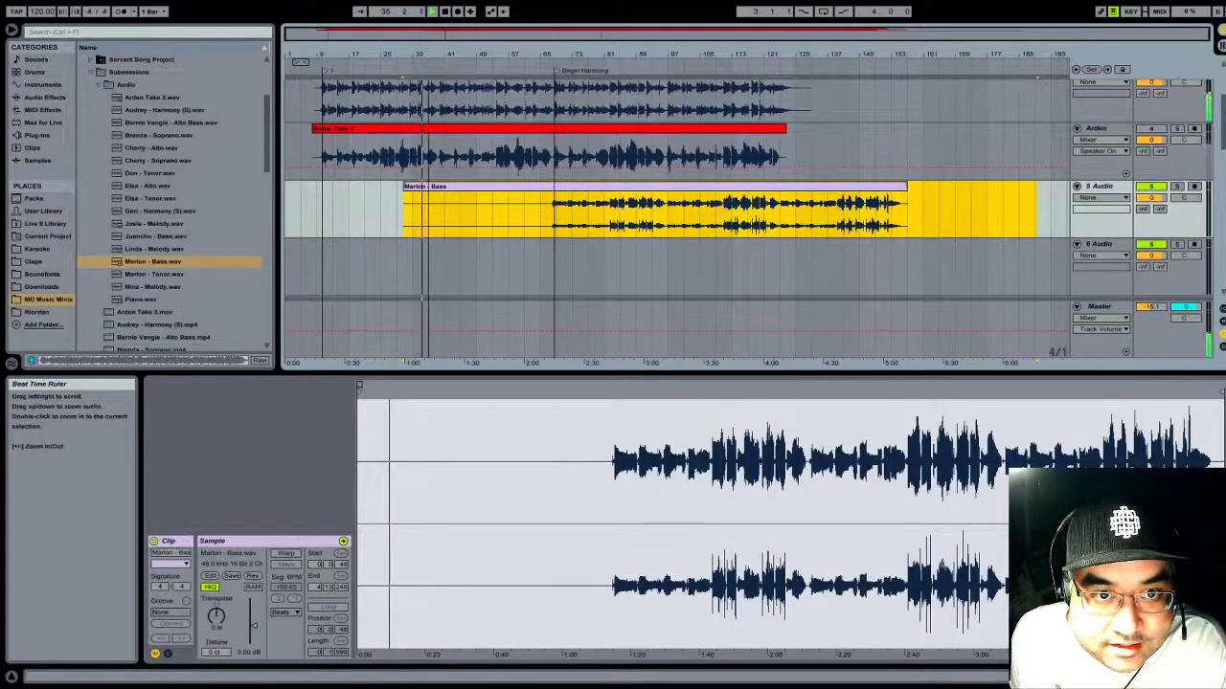
drag(431, 55, 613, 104)
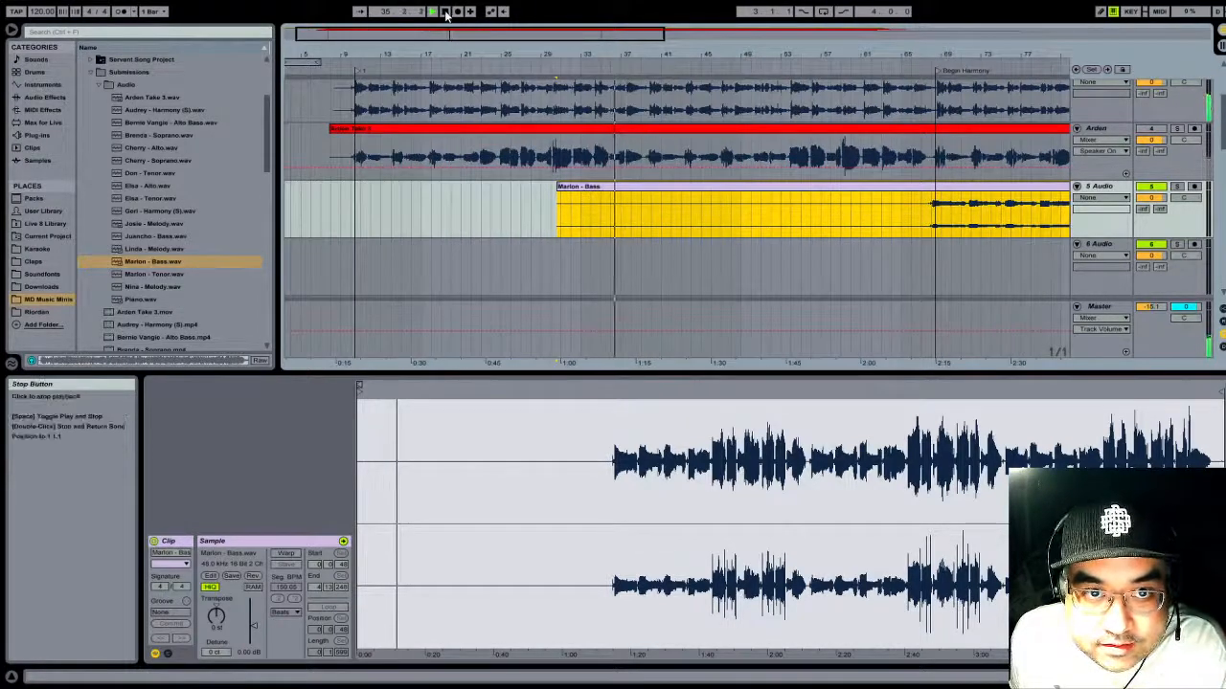
drag(648, 55, 568, 81)
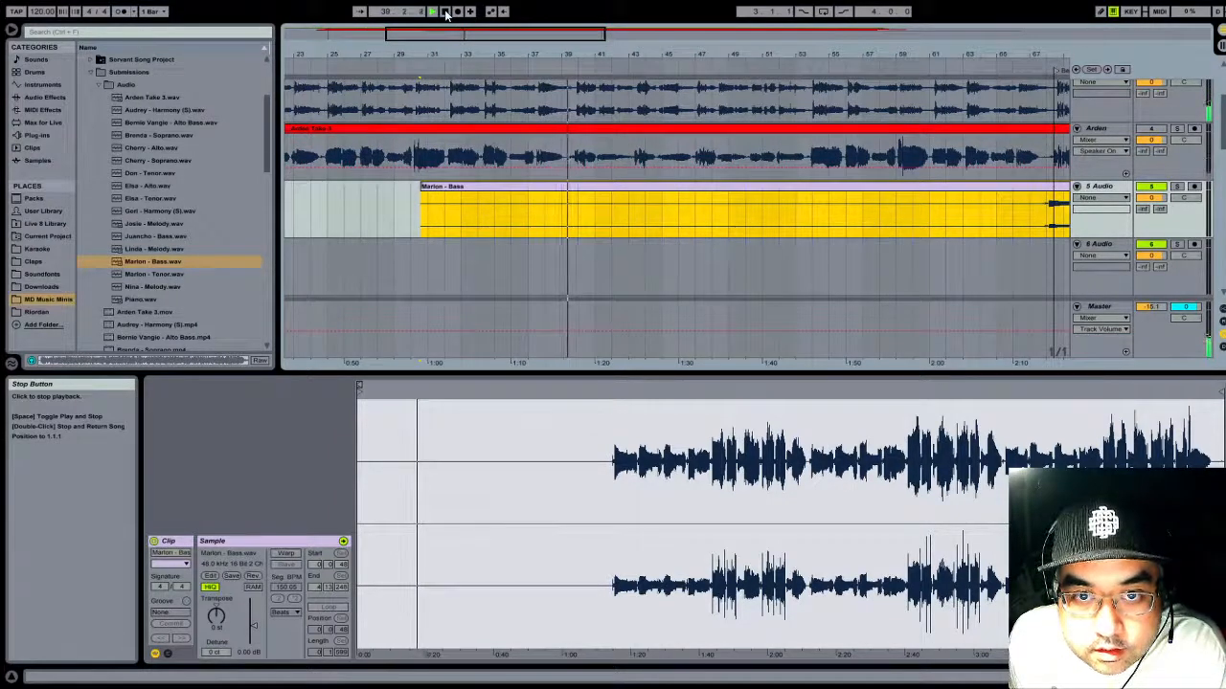
drag(582, 51, 582, 117)
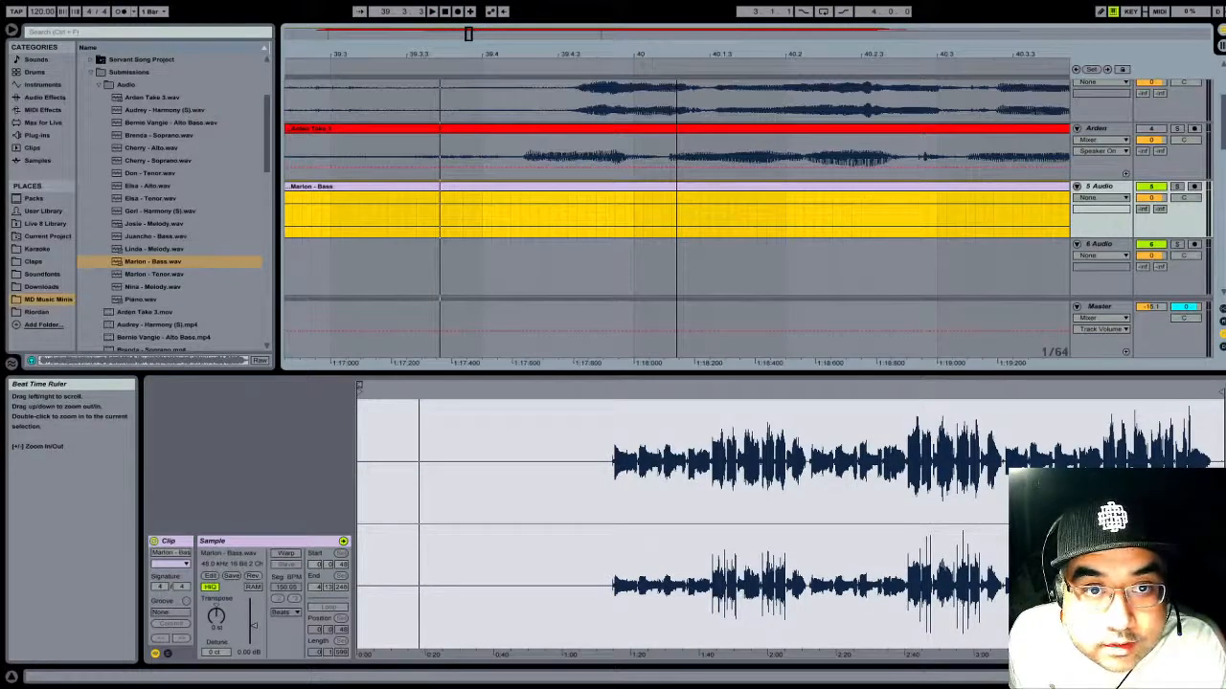
- Move the Begin Harmony locator to the stopped playback position at 39.3.3
drag(581, 117, 636, 65)
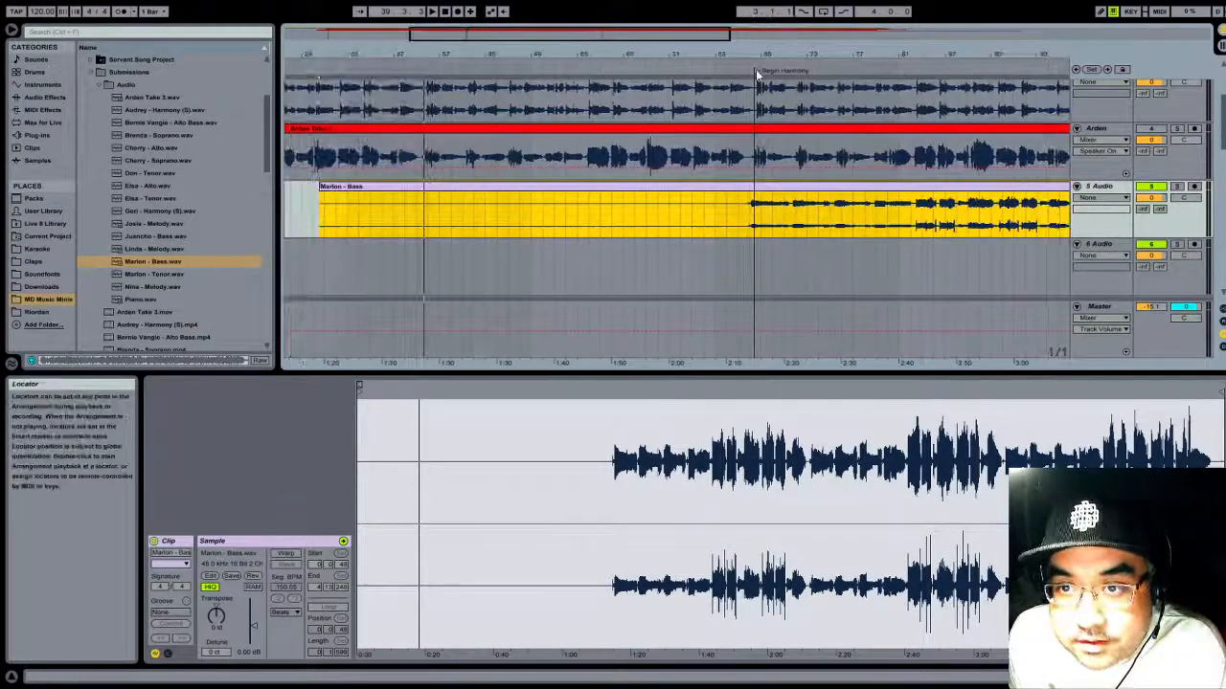
drag(756, 72, 483, 77)
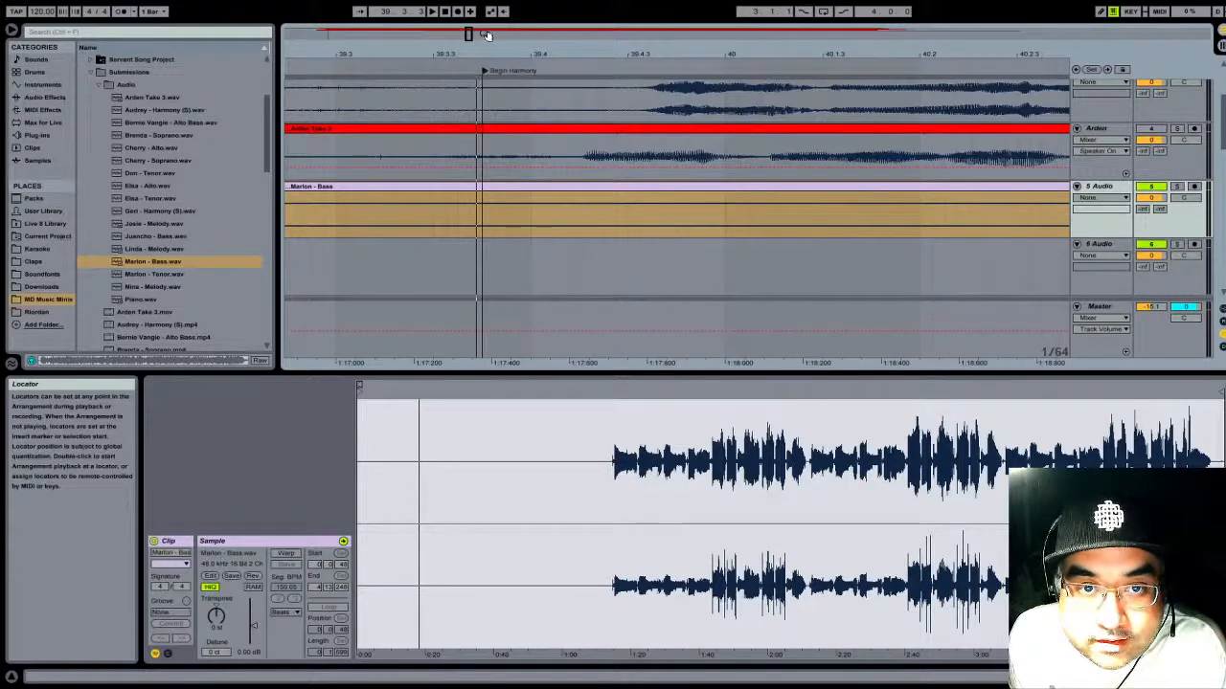
drag(486, 34, 525, 8)
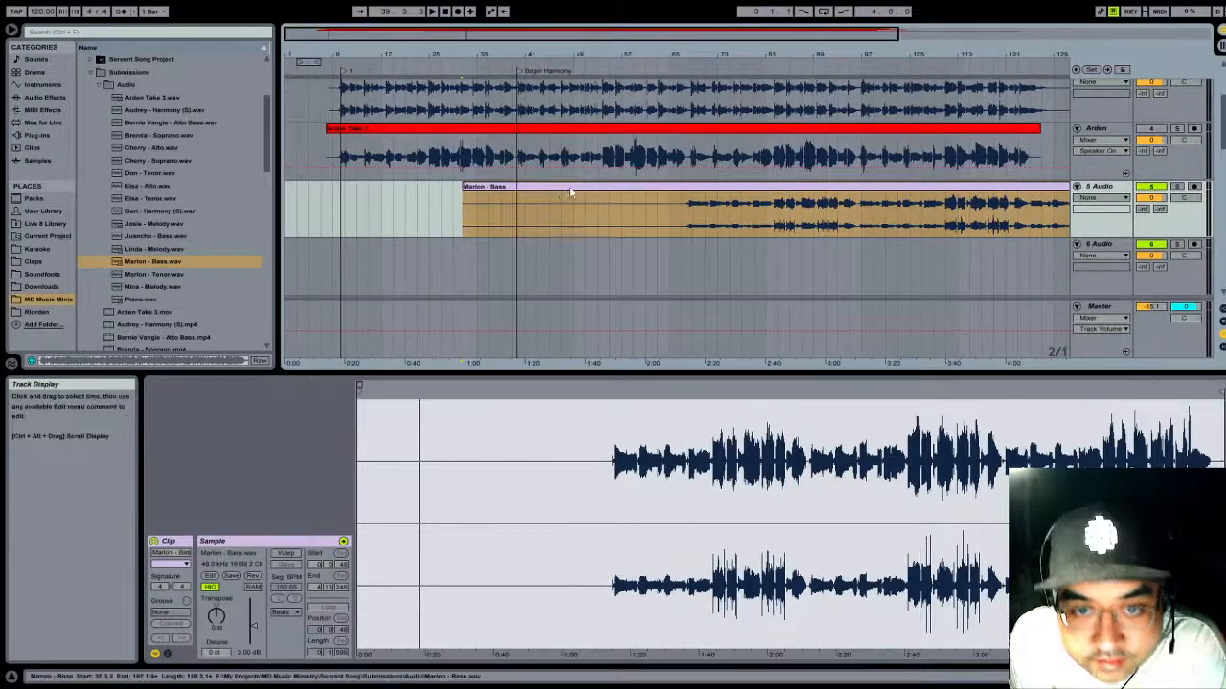
- Move the Bass clip earlier so its first sung note meets the Begin Harmony locator, and play its entry and closing section to check it
drag(569, 192, 402, 209)
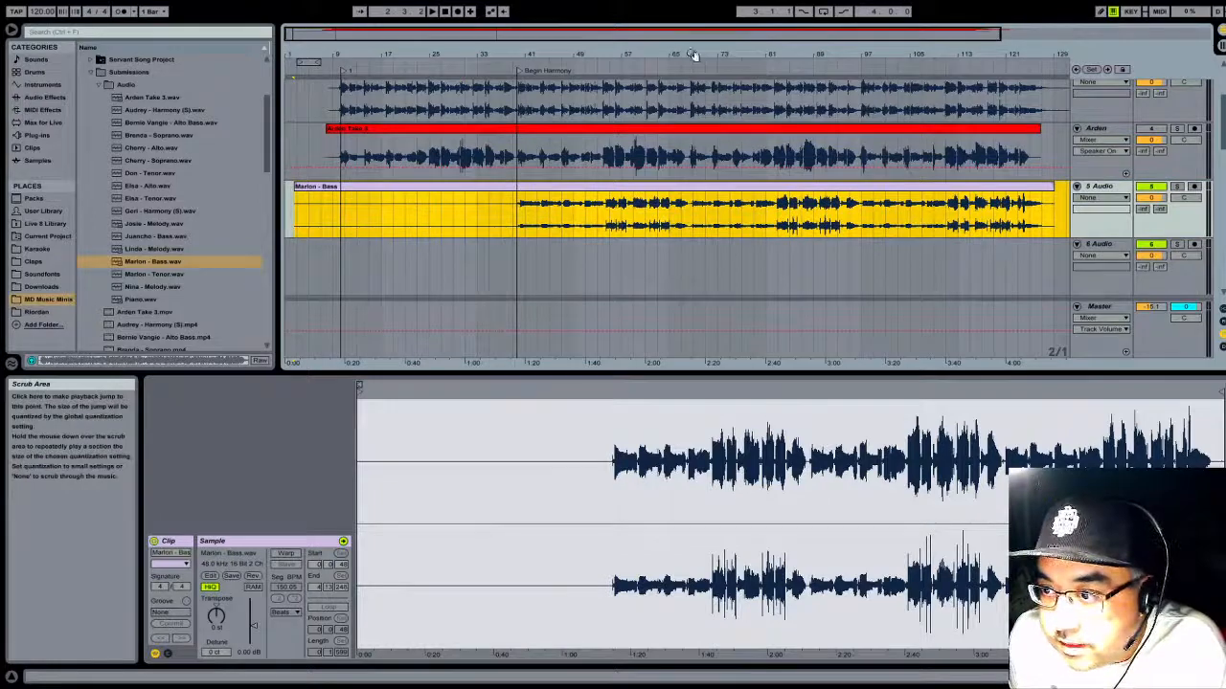
drag(538, 53, 933, 56)
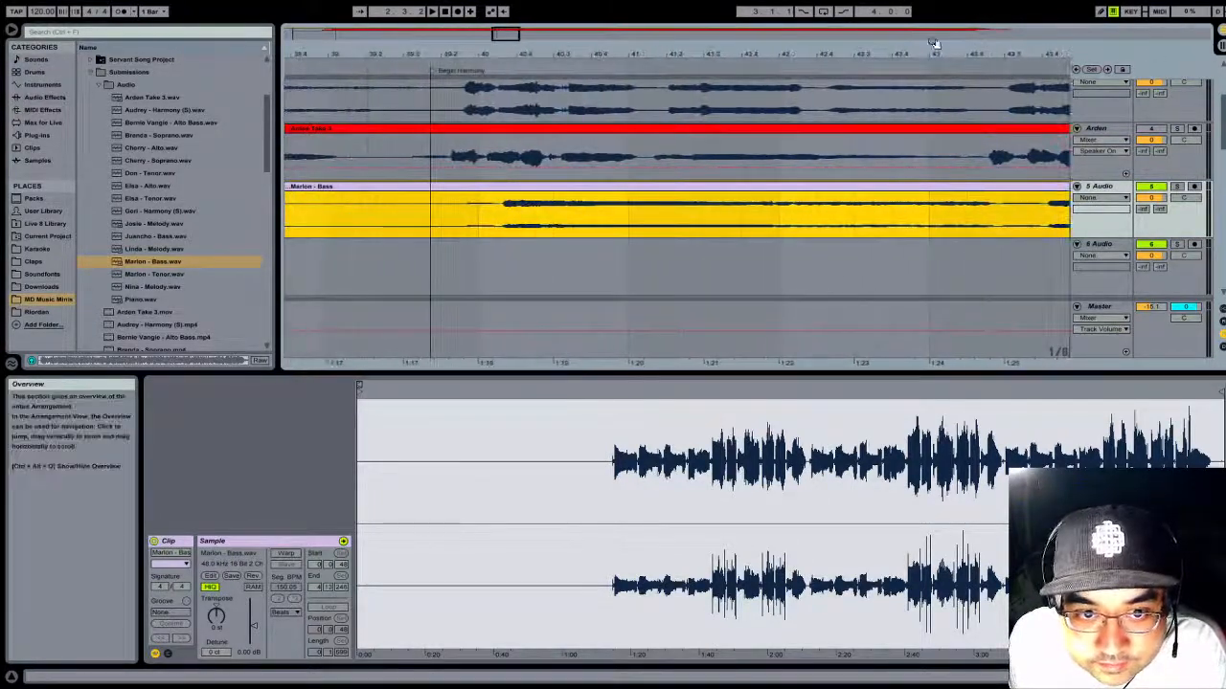
drag(501, 188, 429, 204)
drag(457, 50, 451, 12)
click(447, 63)
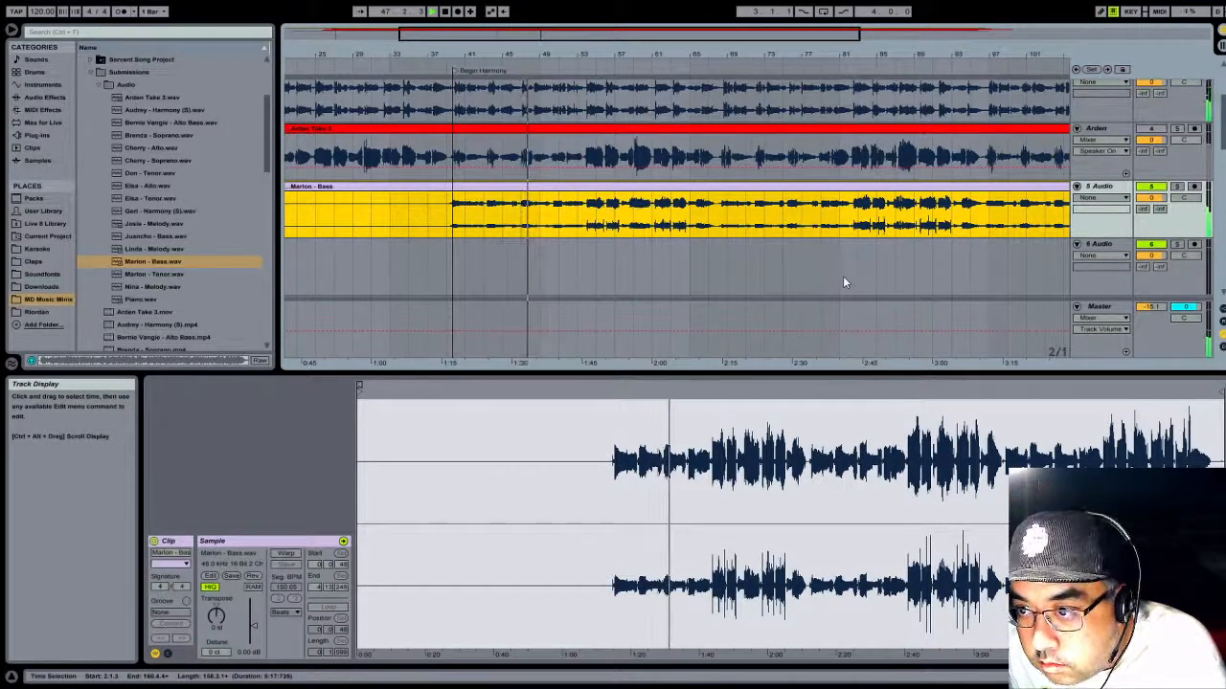
click(444, 11)
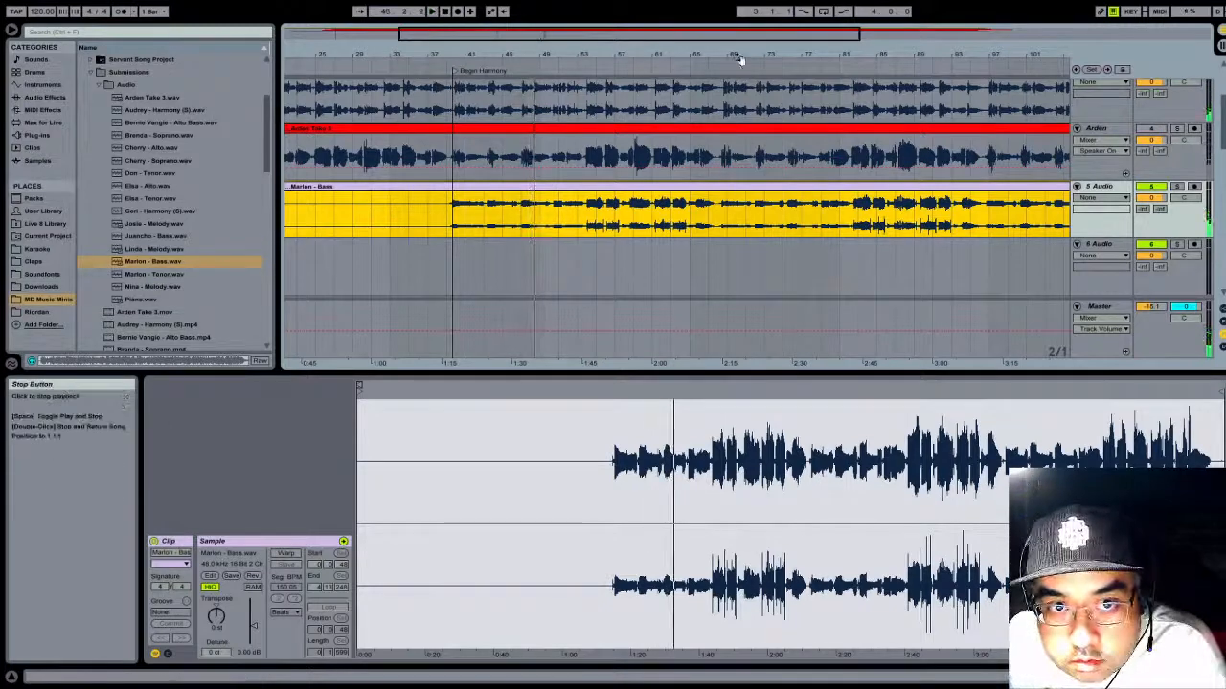
drag(820, 52, 820, 12)
click(820, 69)
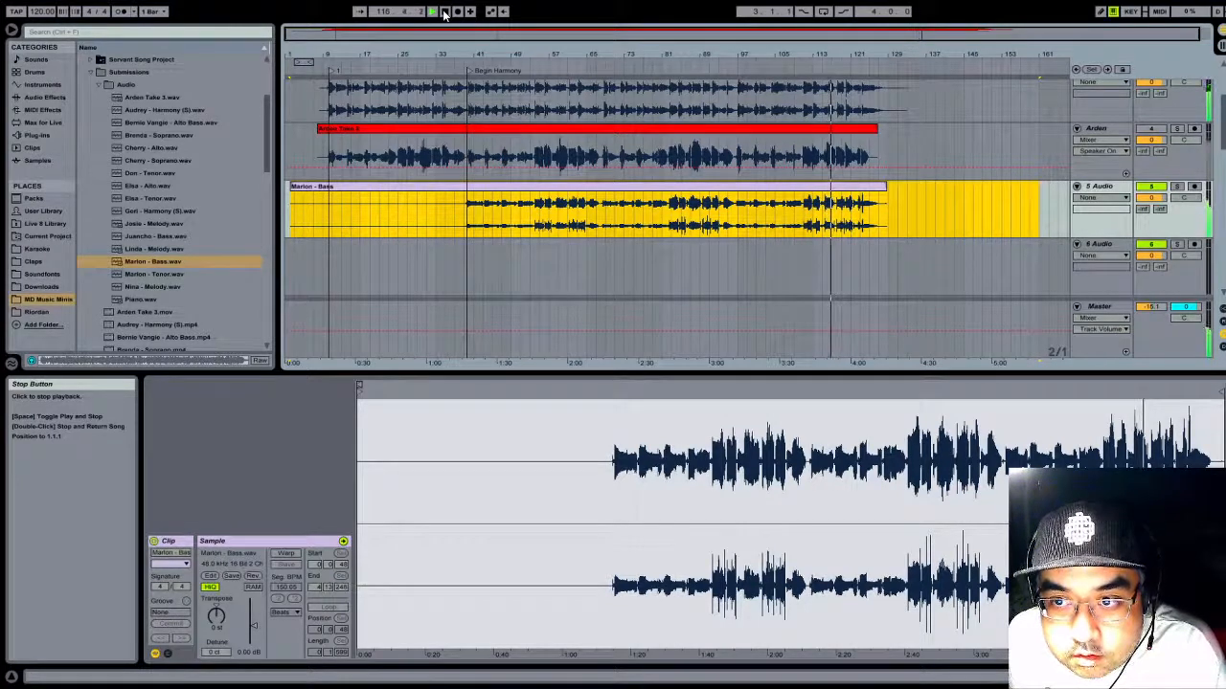
- Shorten the end of the Piano clip to bar 111 and play across the cut
scroll(739, 174, up, 5)
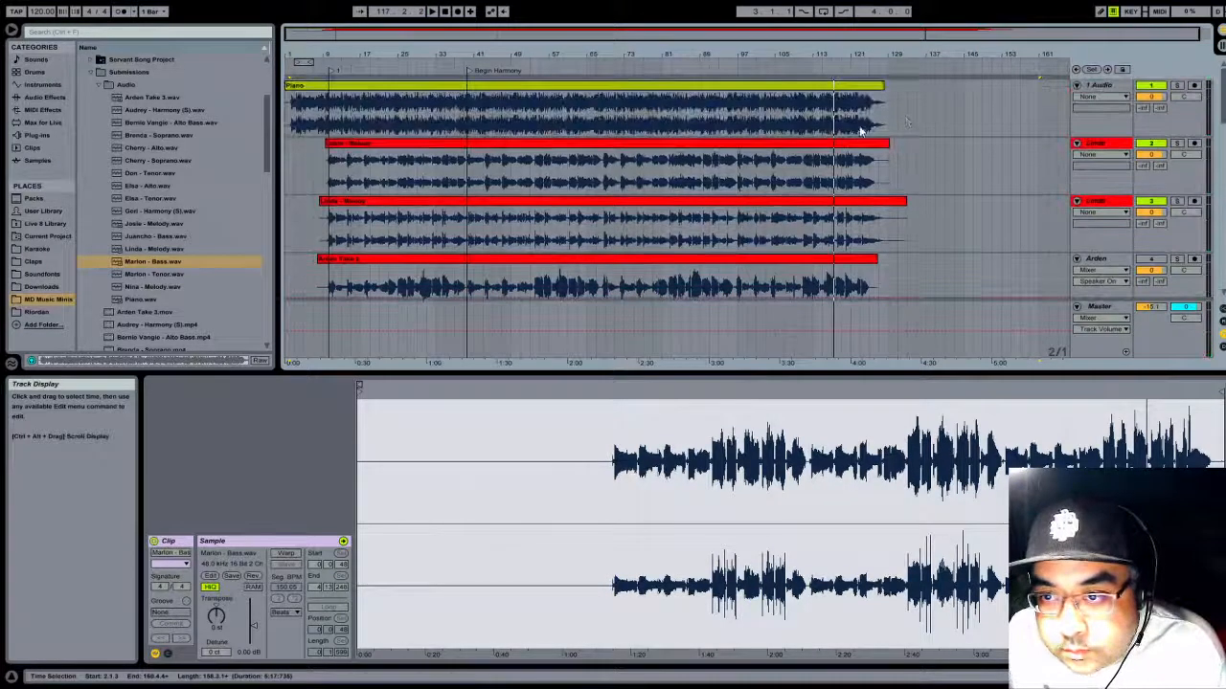
key(space)
click(882, 86)
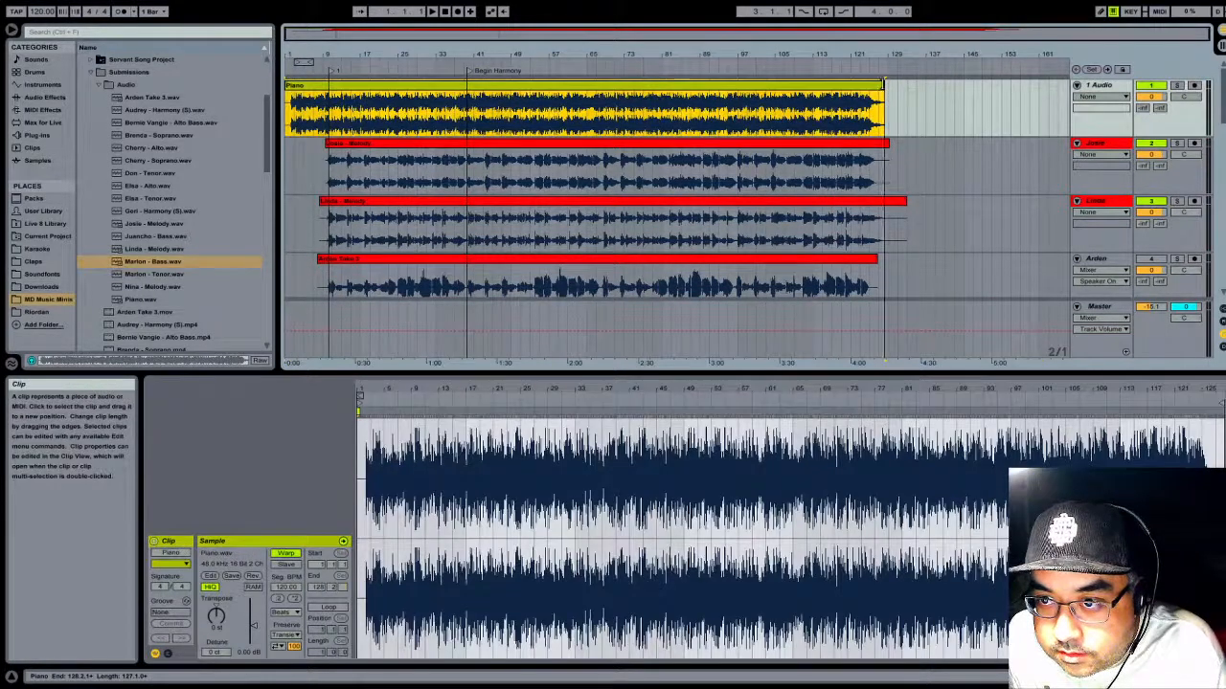
drag(882, 85, 802, 85)
click(777, 70)
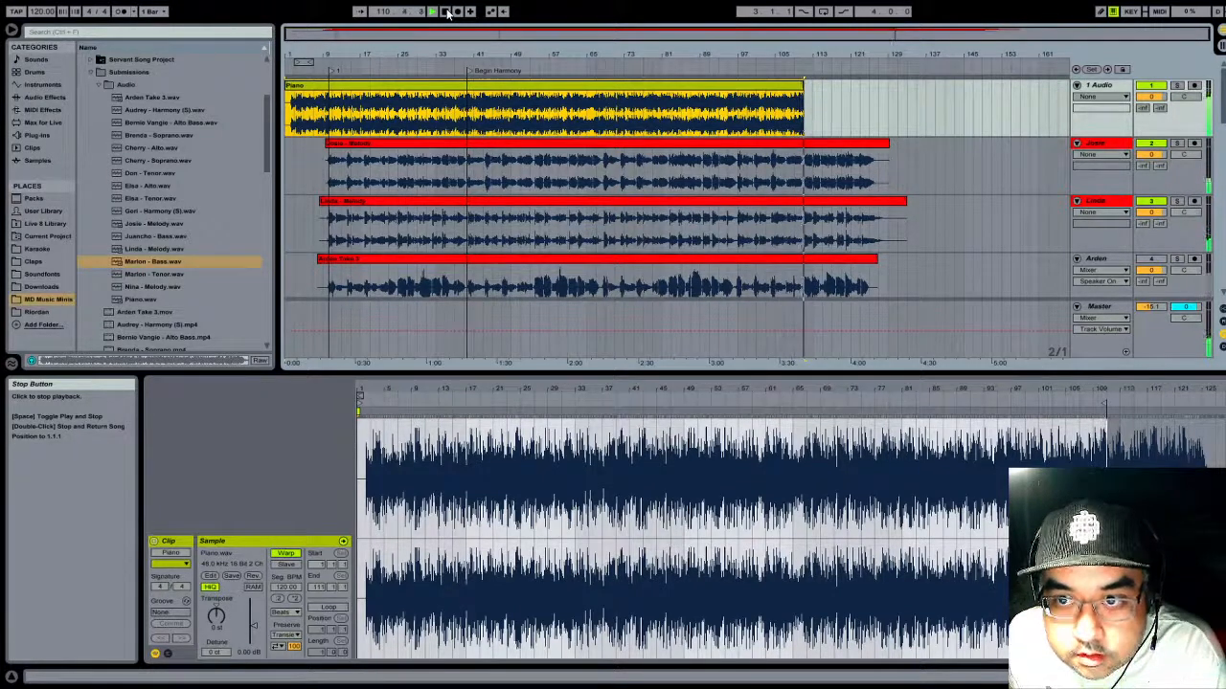
- Fine-tune the end of the Piano clip to 110.4.4, playing across the cut to check it
drag(808, 48, 808, 153)
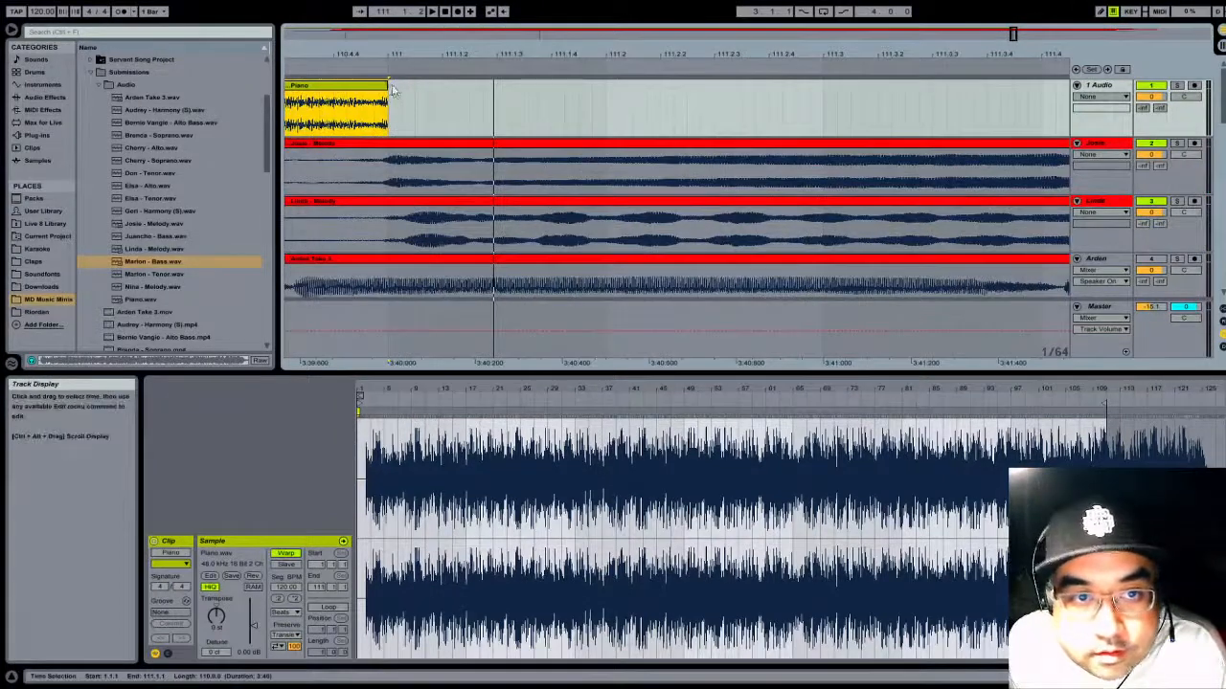
drag(390, 88, 469, 88)
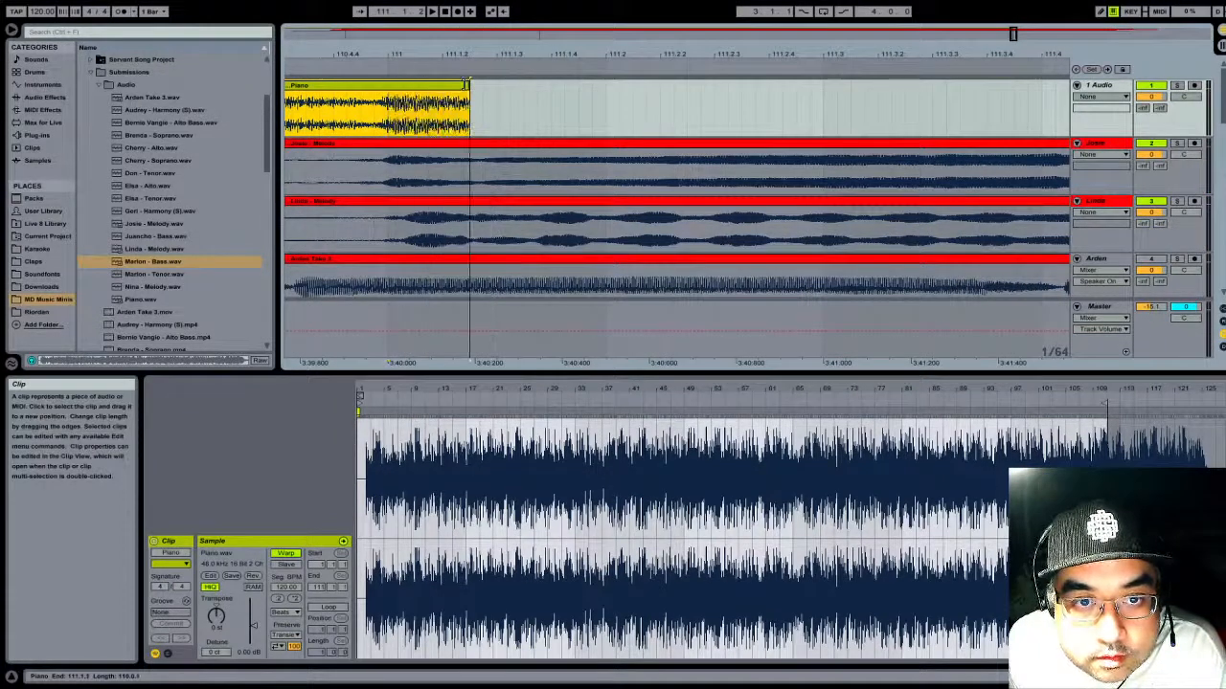
click(342, 65)
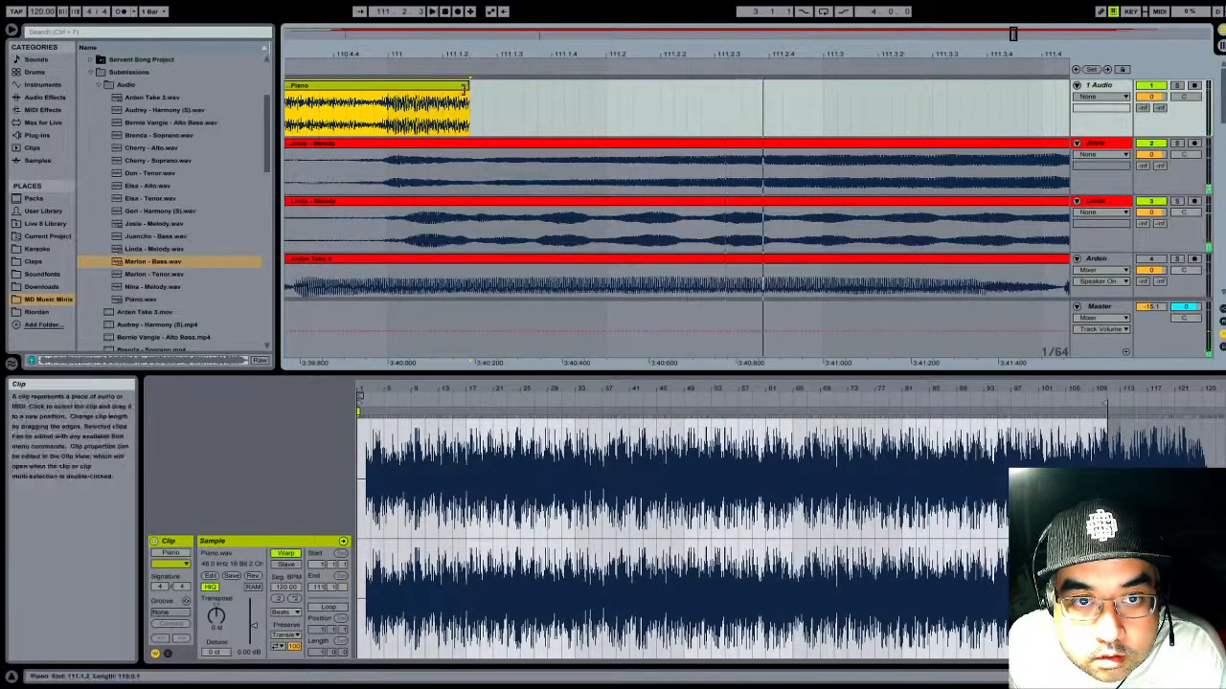
drag(469, 84, 371, 87)
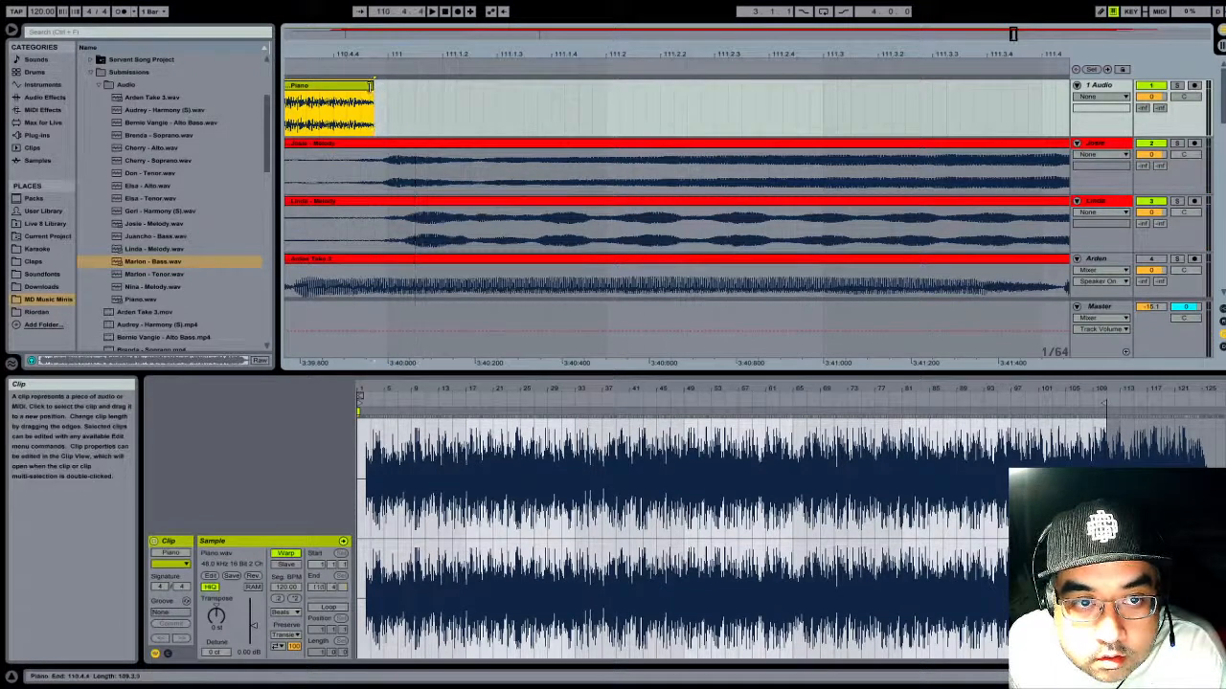
- Show the fades on the Piano track and add a short fade-out at the end of the Piano clip
click(1099, 112)
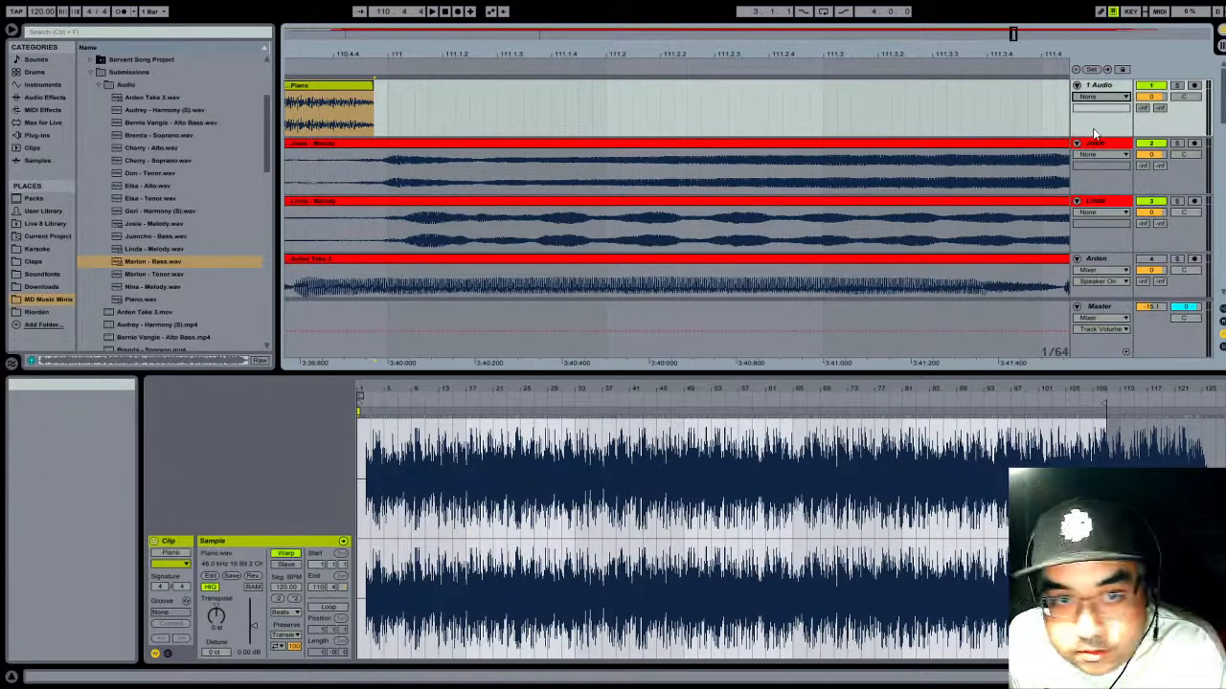
click(1096, 127)
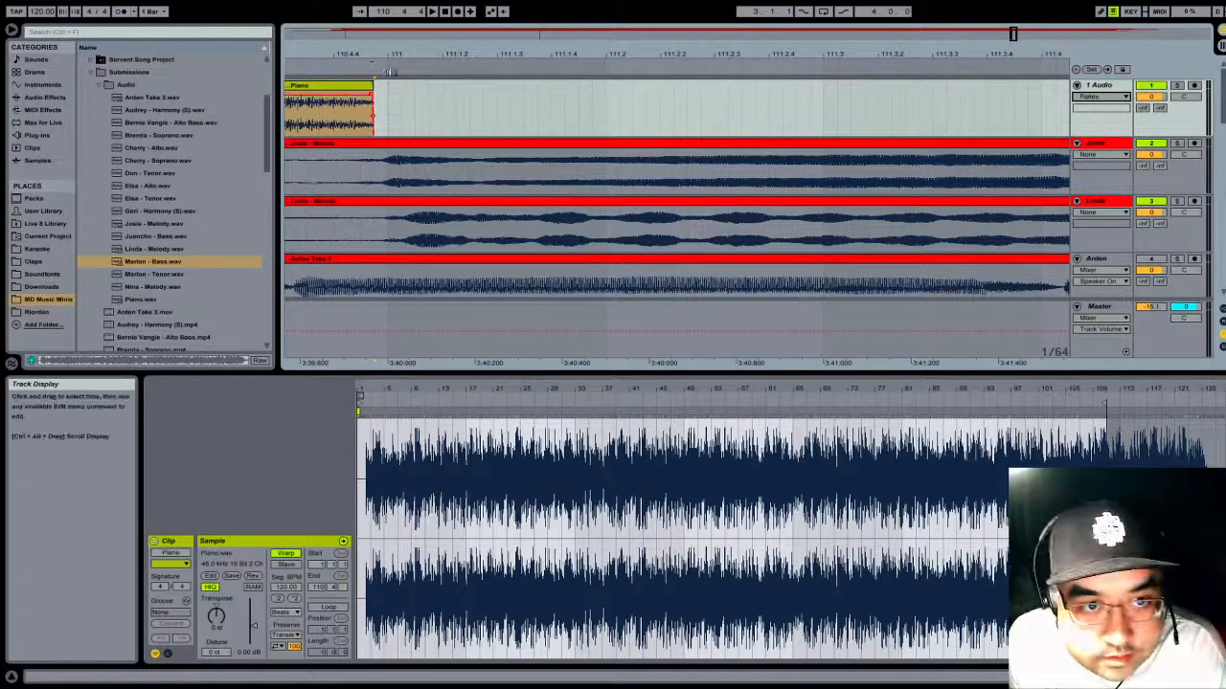
drag(383, 54, 919, 54)
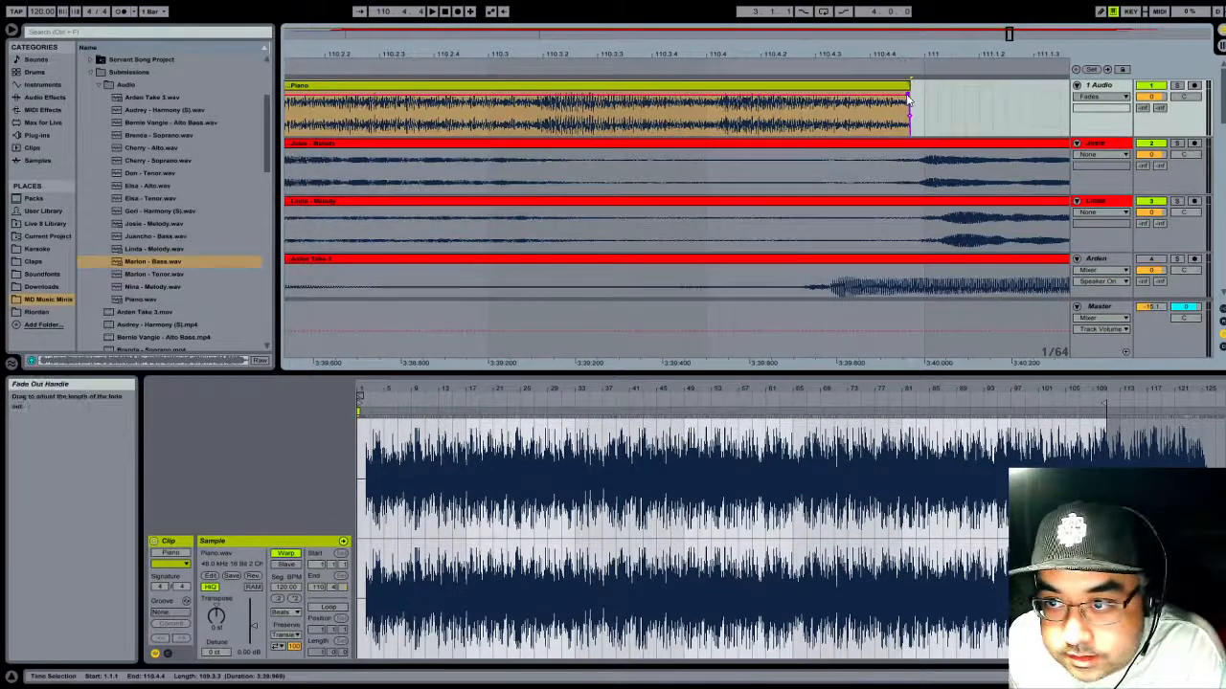
mouse_move(908, 96)
mouse_down()
mouse_move(867, 96)
mouse_move(849, 116)
mouse_up()
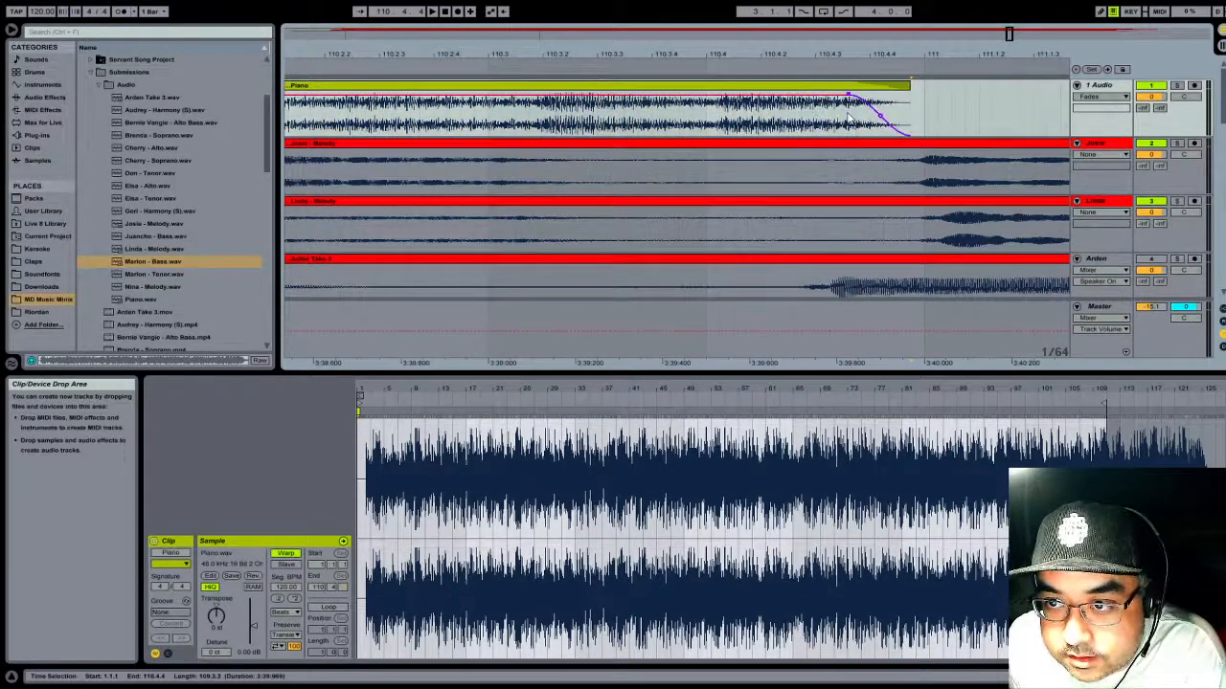
- Play from just before the faded end of the Piano clip through the following bars to check the ending
drag(853, 54, 852, 21)
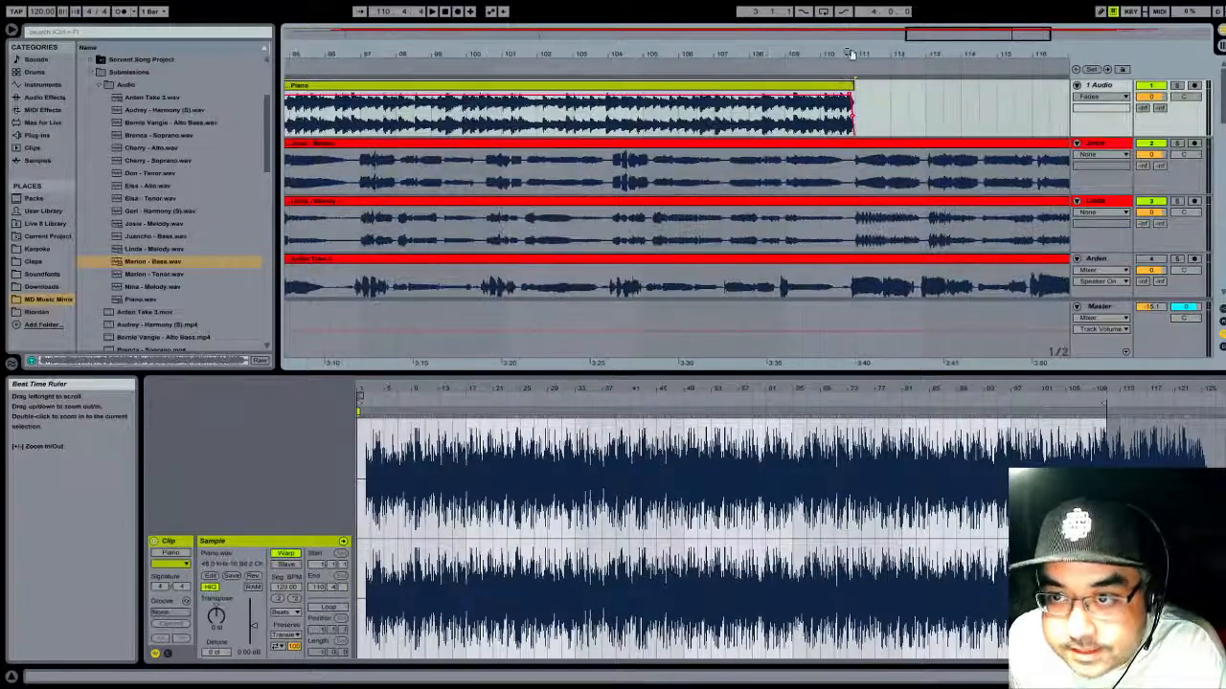
click(839, 73)
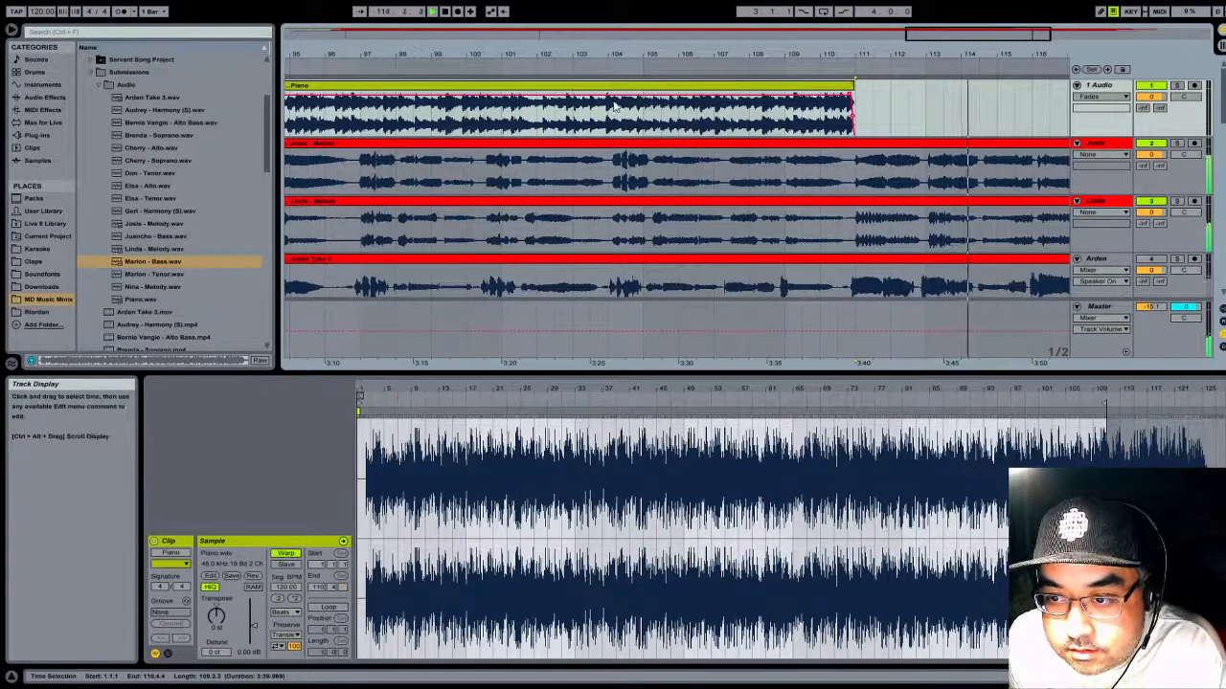
click(444, 13)
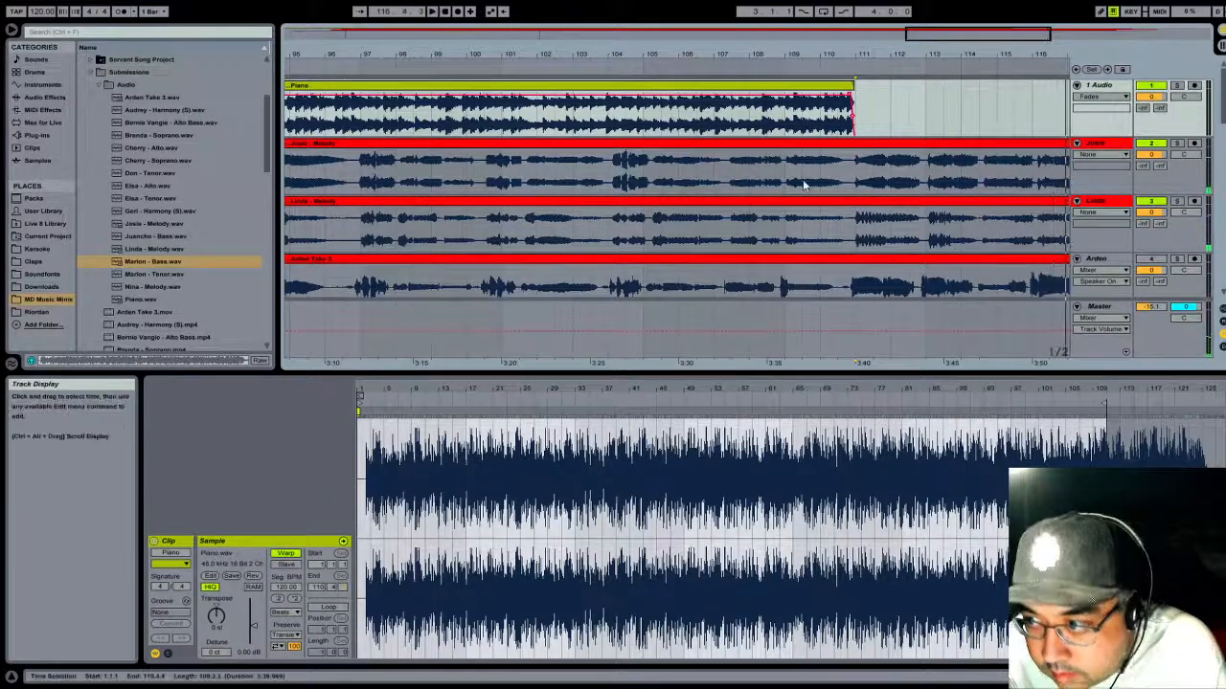
- Rename track 5 Audio with the bass singer's first name followed by the voice part Bass
scroll(854, 170, down, 5)
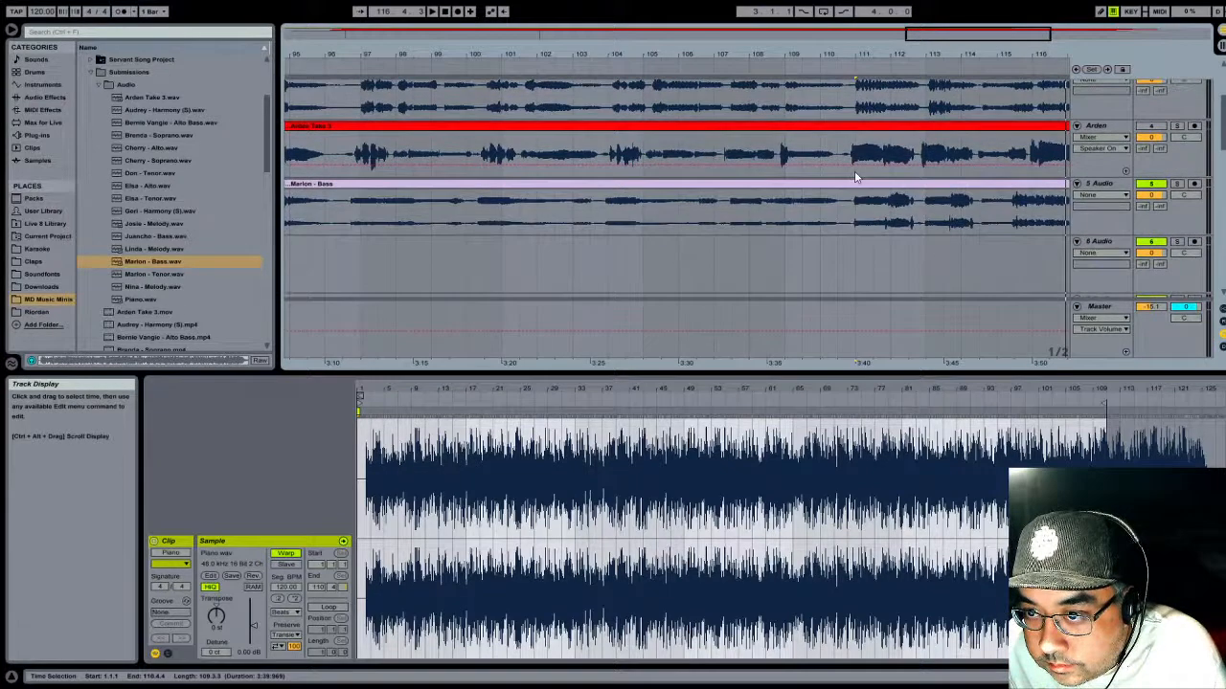
scroll(857, 174, down, 3)
scroll(856, 176, up, 2)
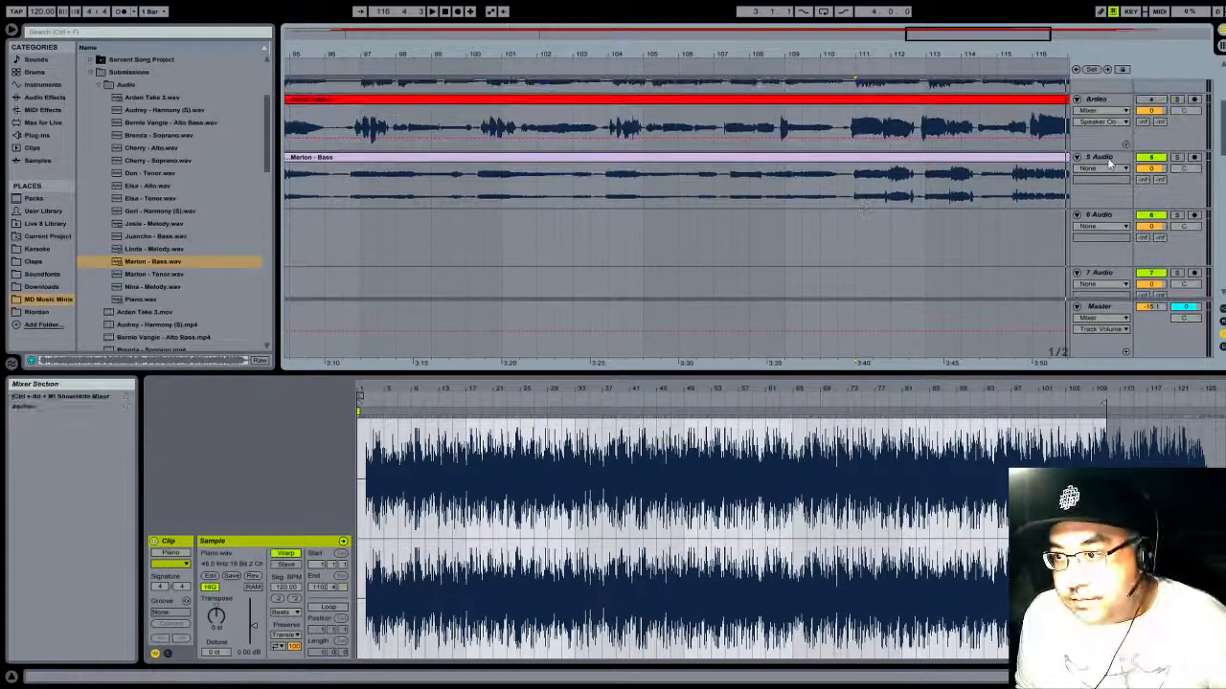
click(1107, 161)
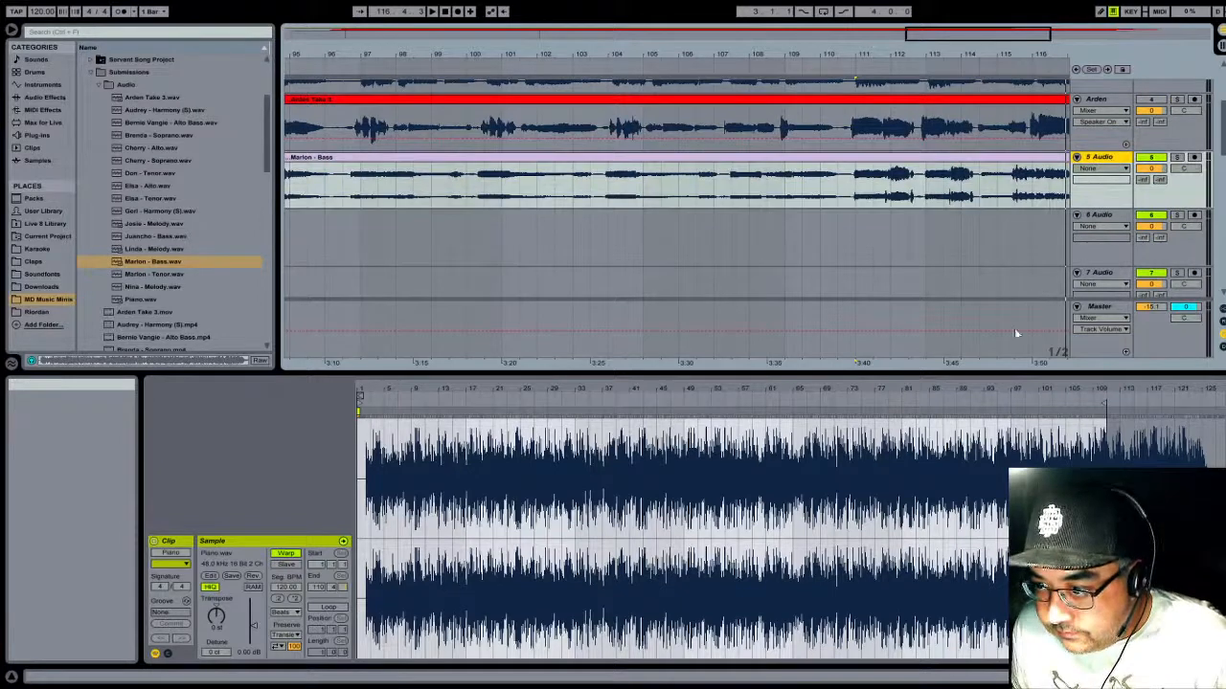
key(ctrl+r)
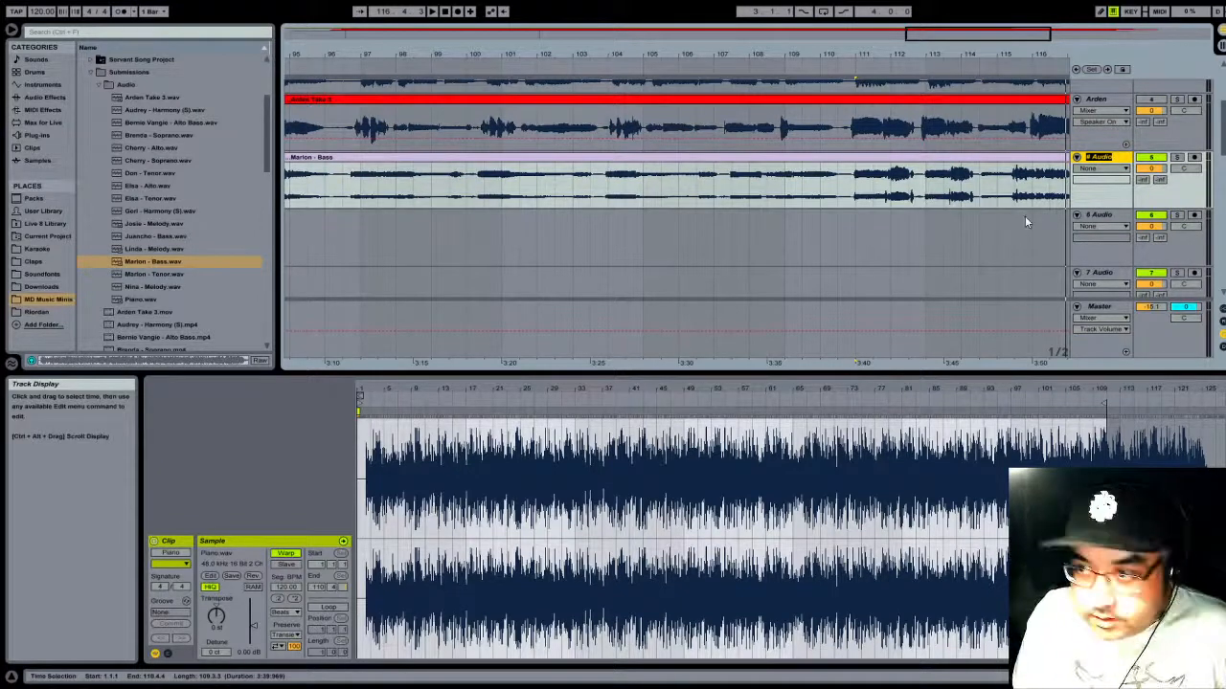
text(Marlon Bass)
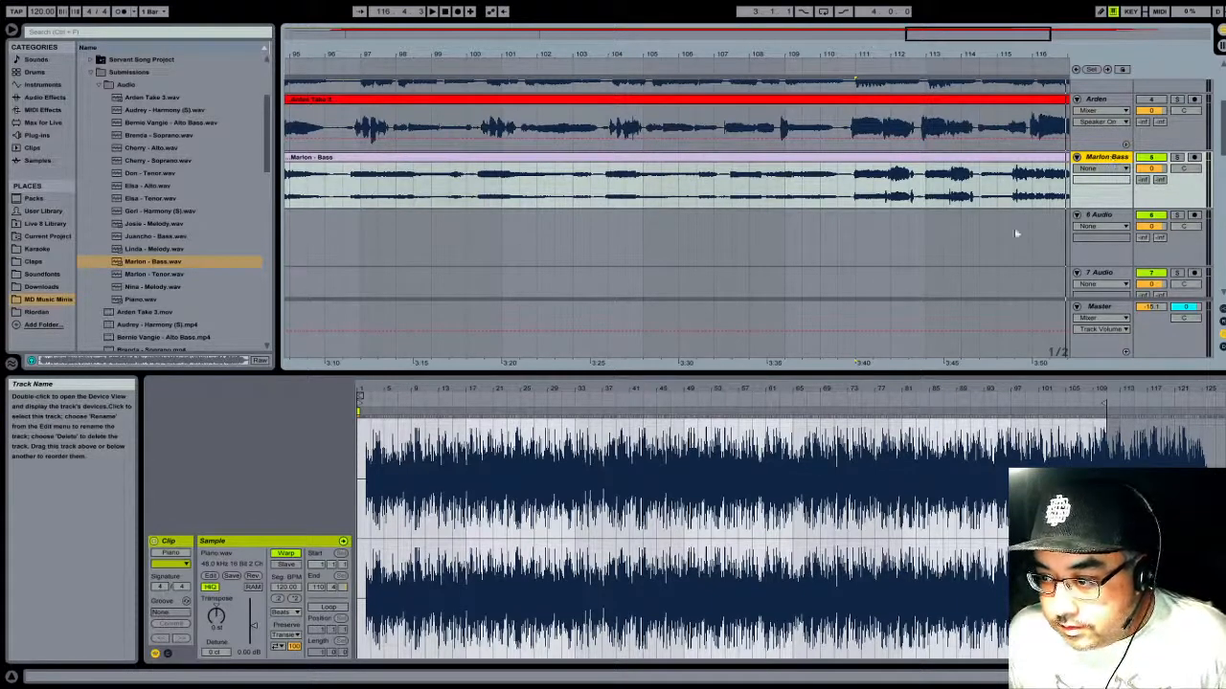
- Give the renamed Bass track and its clip the same dark colour
click(1102, 329)
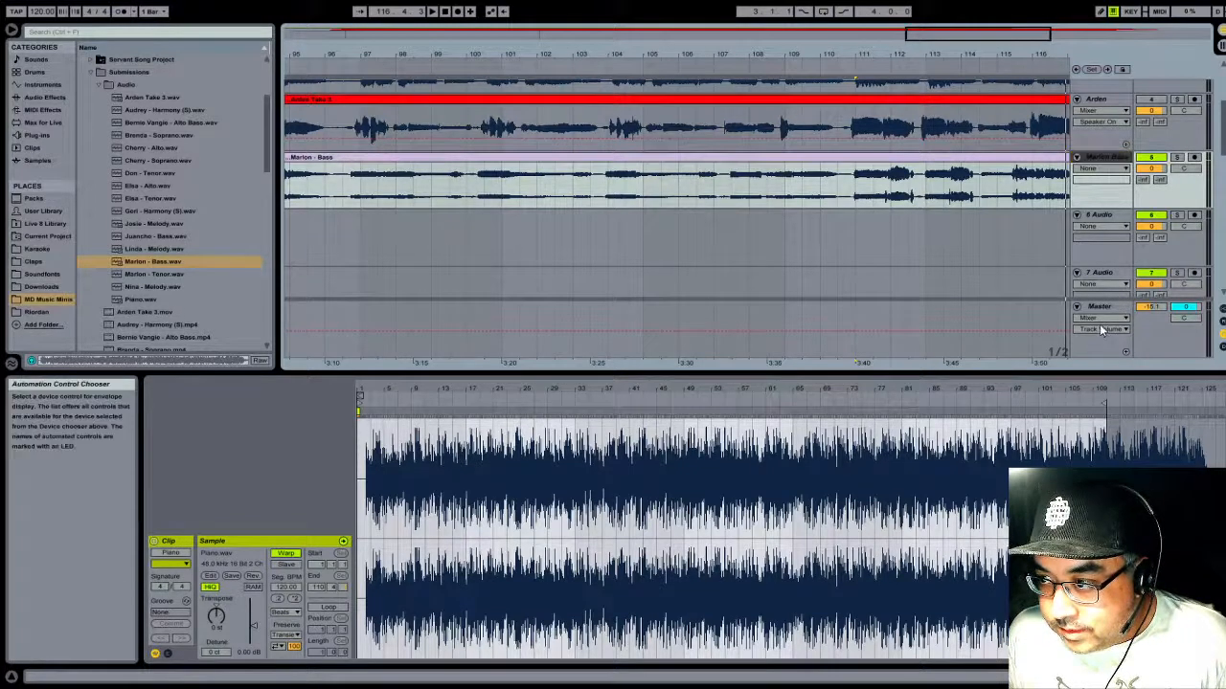
click(795, 184)
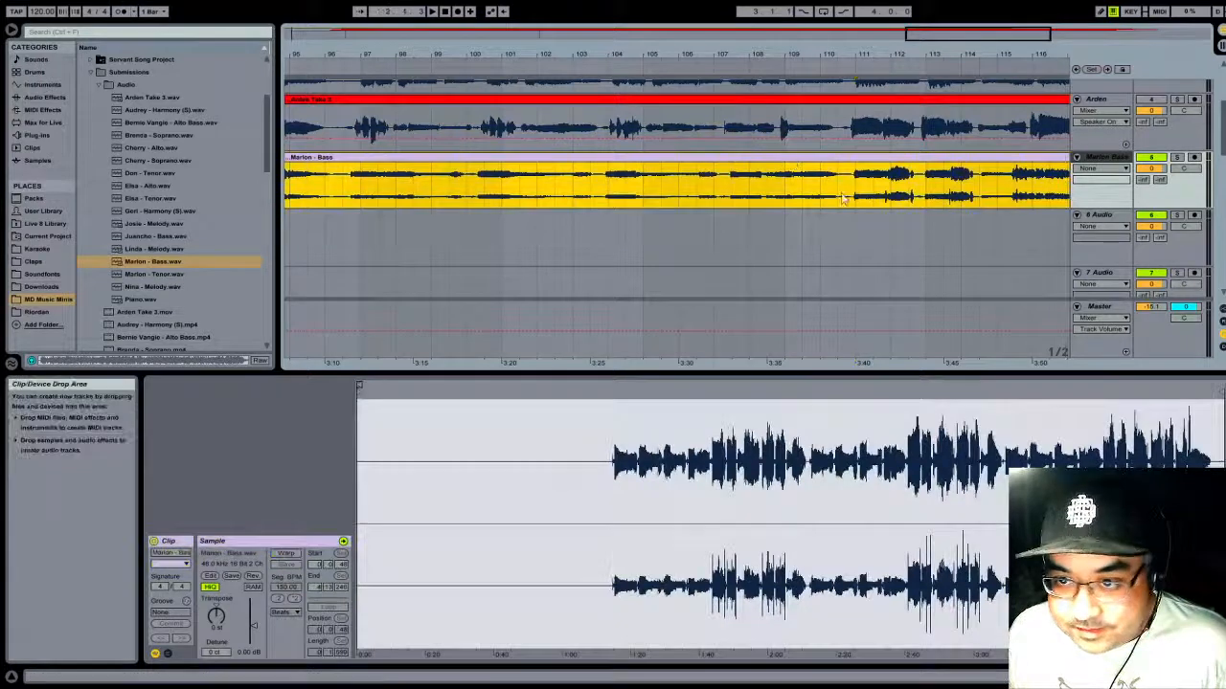
click(930, 394)
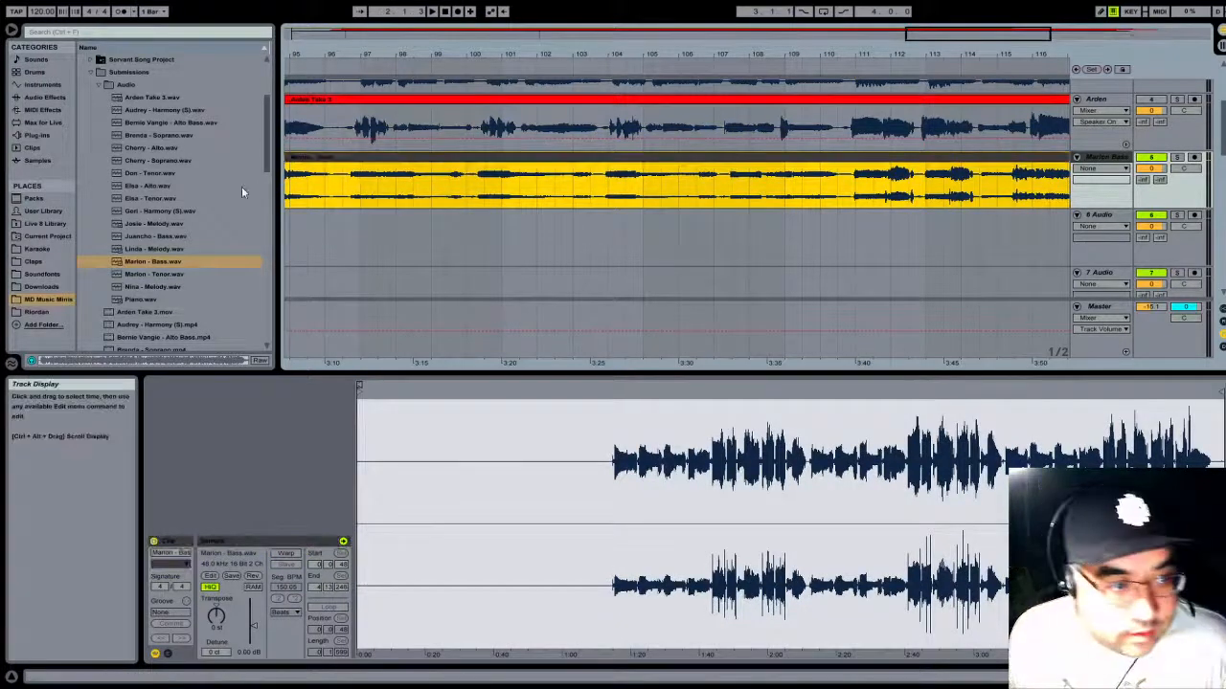
- Load the second bass submission from the Audio folder onto track 6 Audio and move the clip to start at bar 5
click(151, 239)
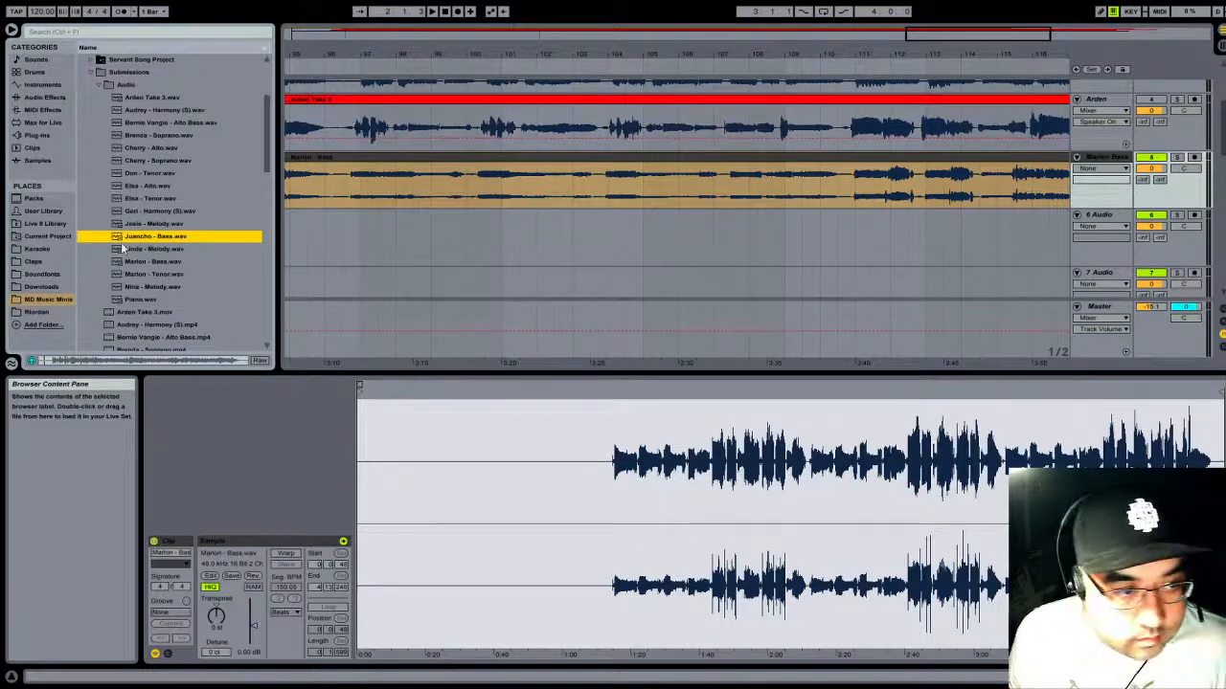
drag(140, 242, 341, 238)
drag(613, 56, 625, 38)
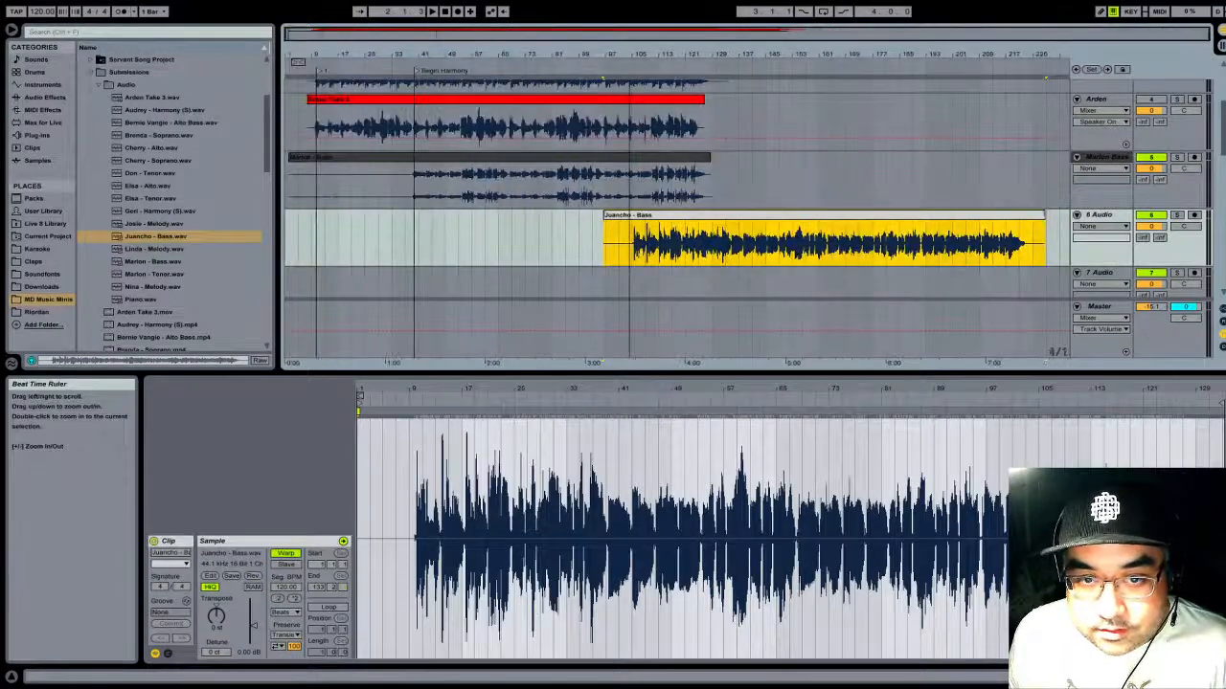
drag(718, 216, 410, 213)
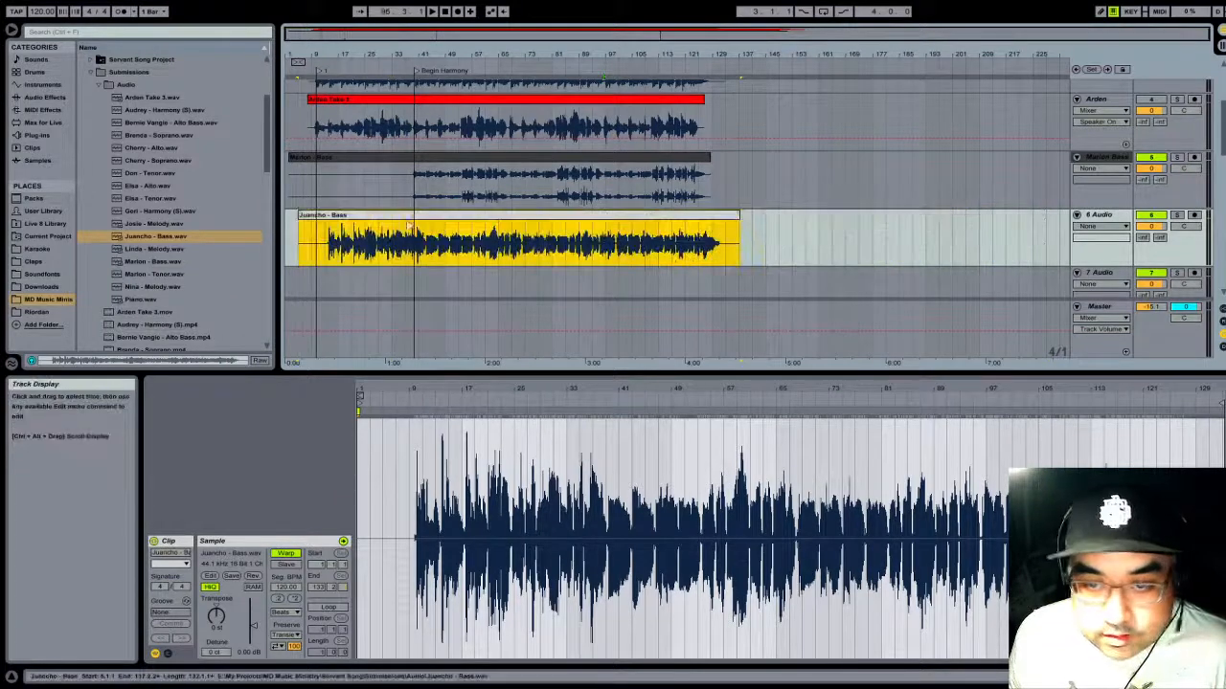
- Trim the start of the clip on track 6 Audio to bar 23, play its opening, and trim it further to bar 29
mouse_move(624, 50)
mouse_down()
mouse_move(627, 76)
mouse_move(887, 77)
mouse_move(886, 55)
mouse_up()
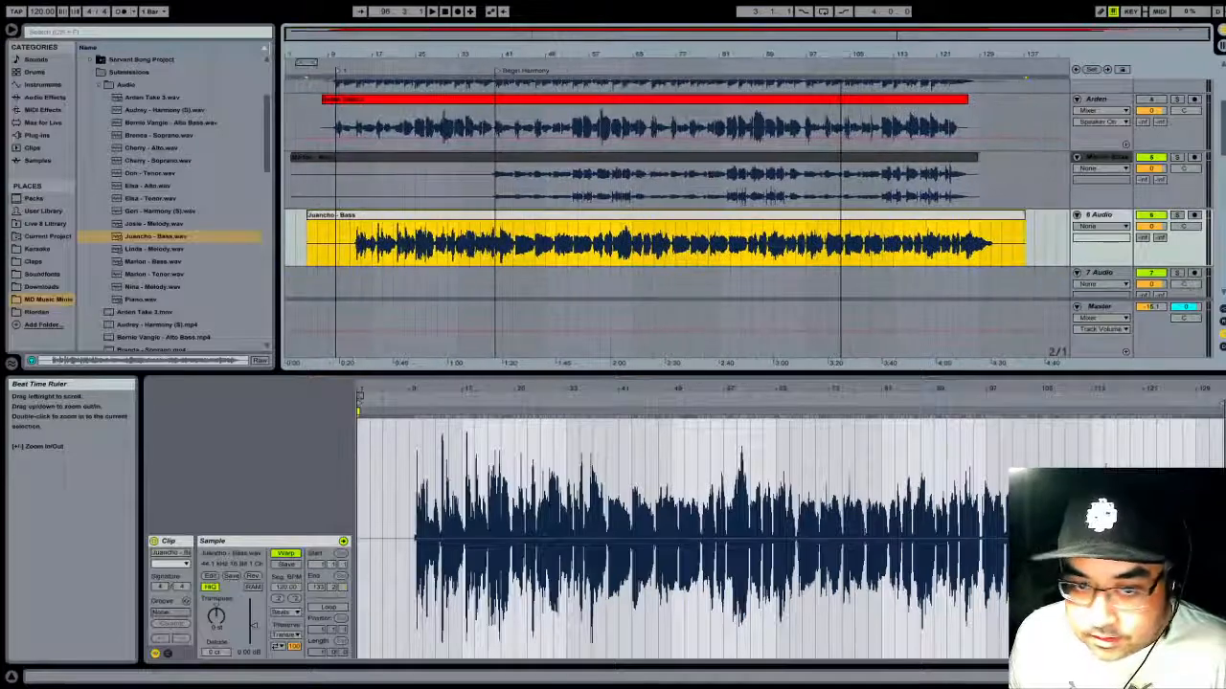
click(365, 243)
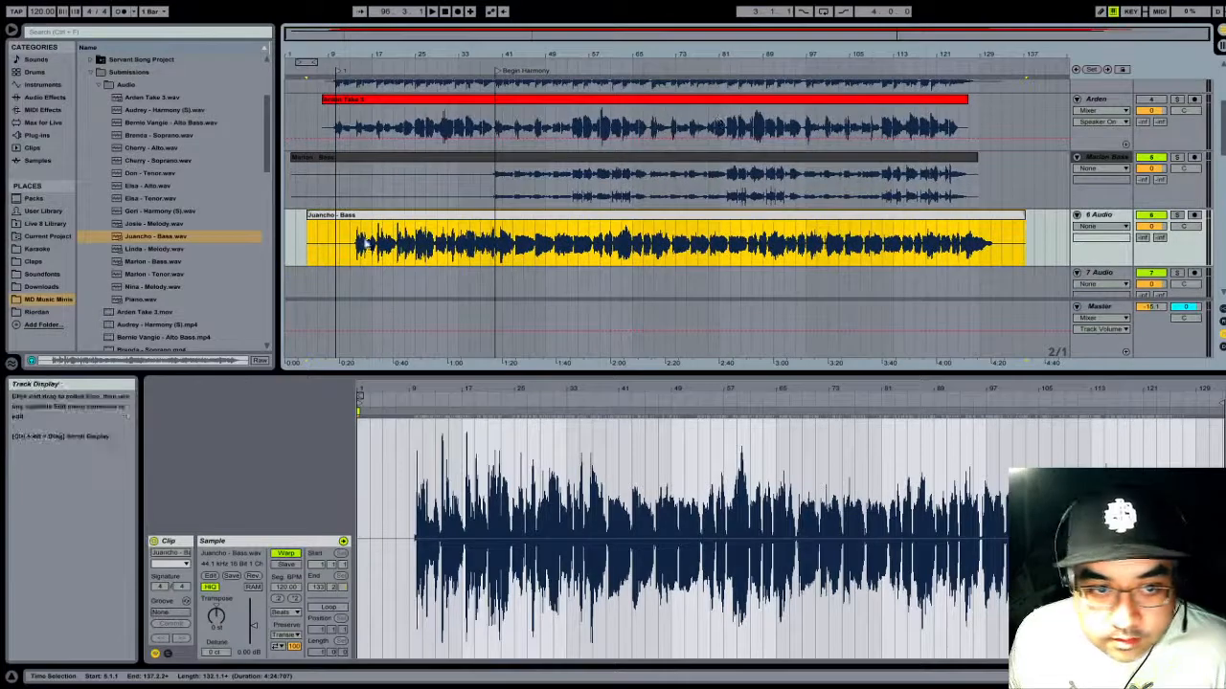
click(309, 215)
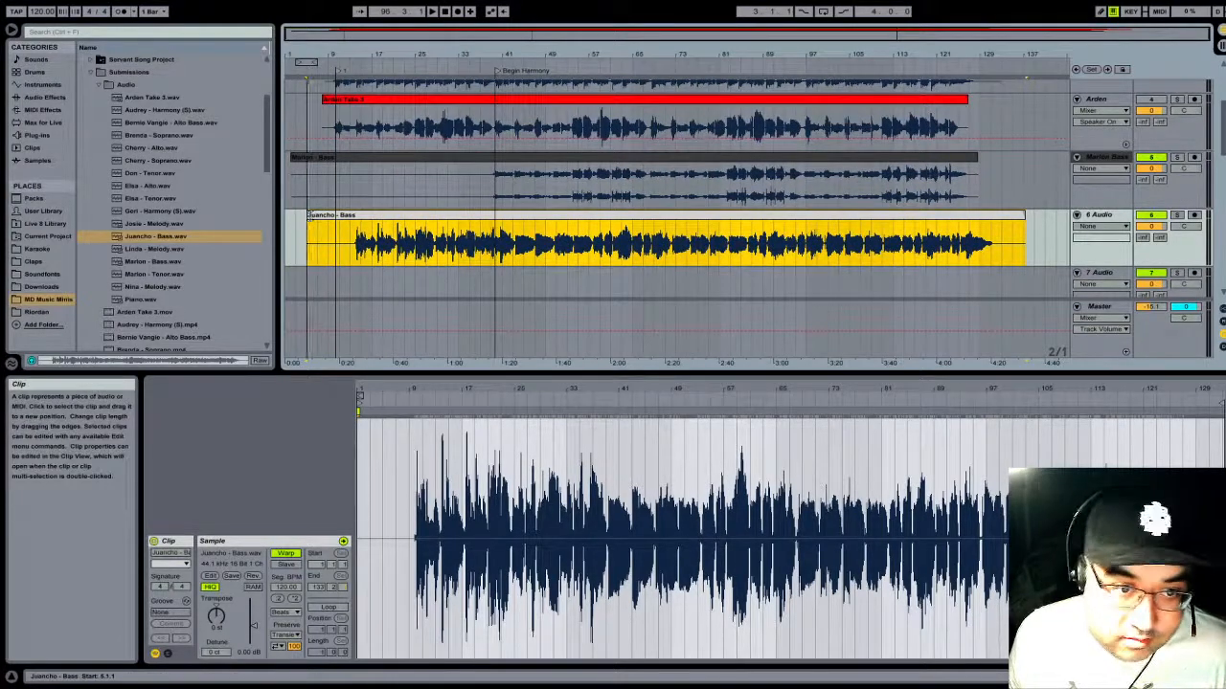
drag(308, 215, 404, 216)
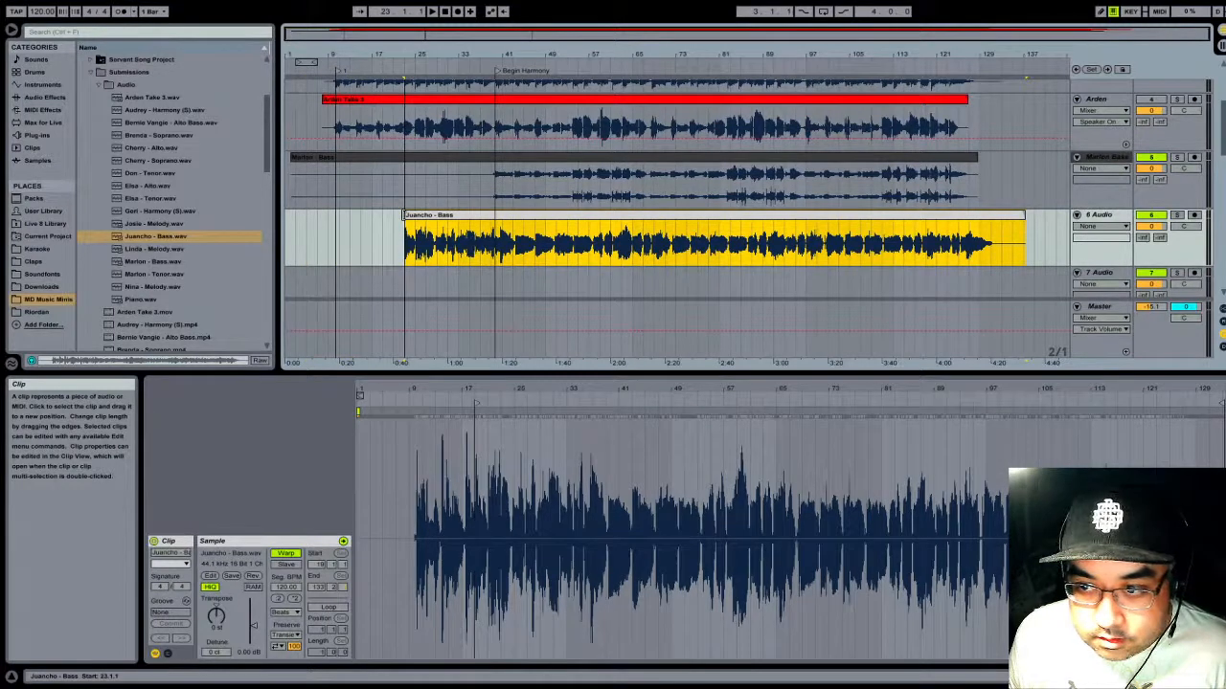
key(space)
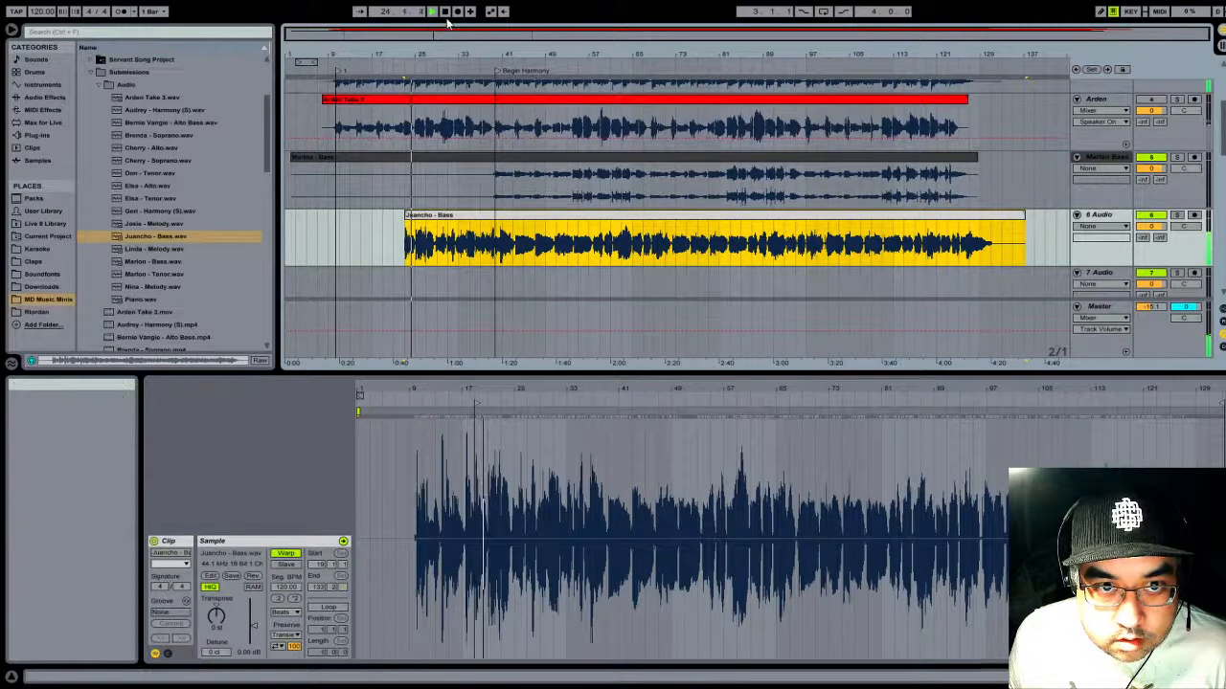
key(space)
drag(406, 215, 438, 215)
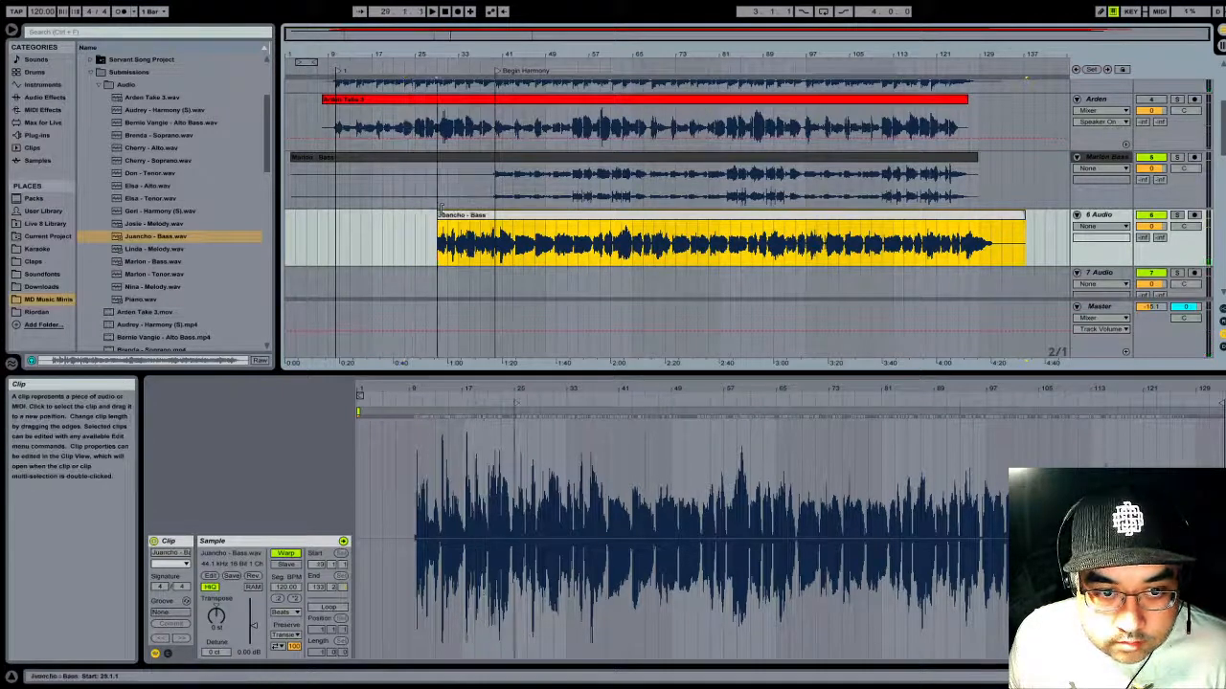
- Solo track 6 Audio and play its clip from bar 29 to locate where the harmony part begins
key(space)
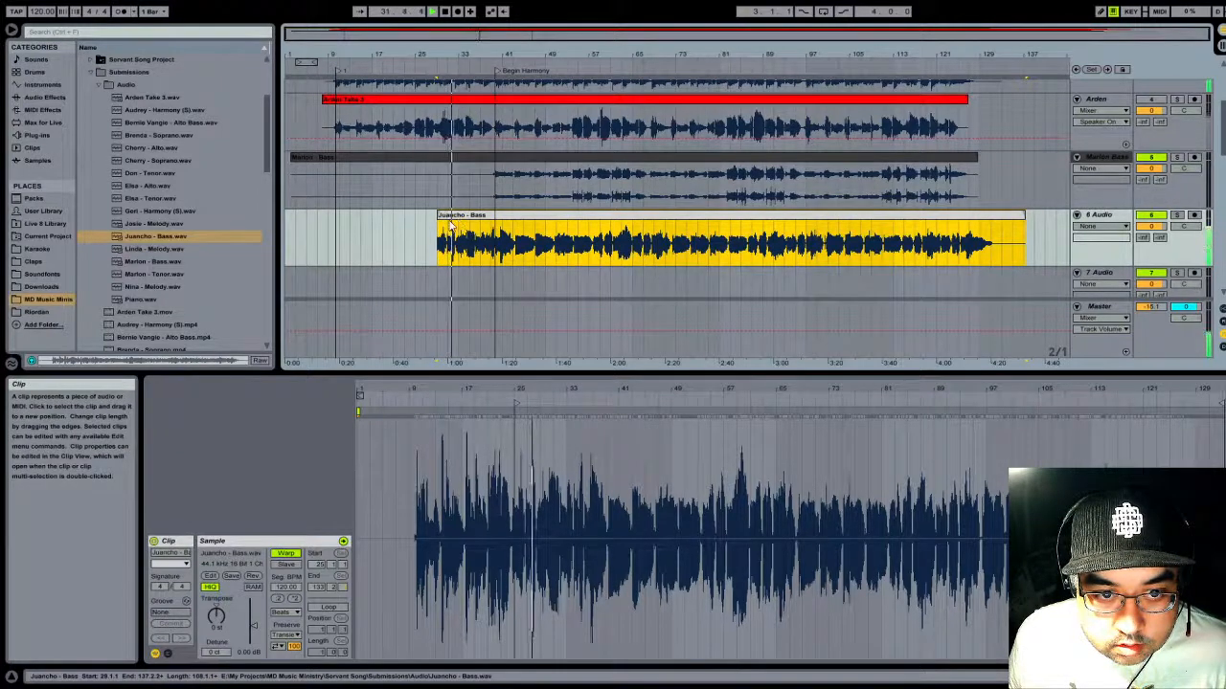
click(418, 240)
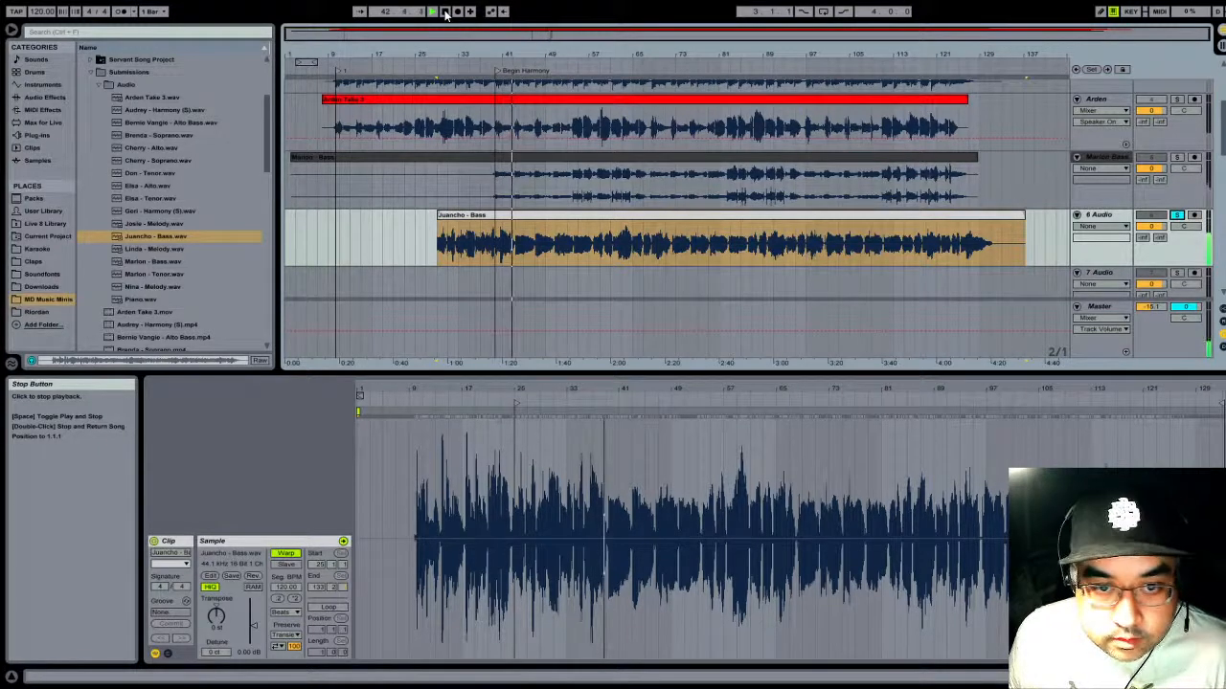
click(445, 13)
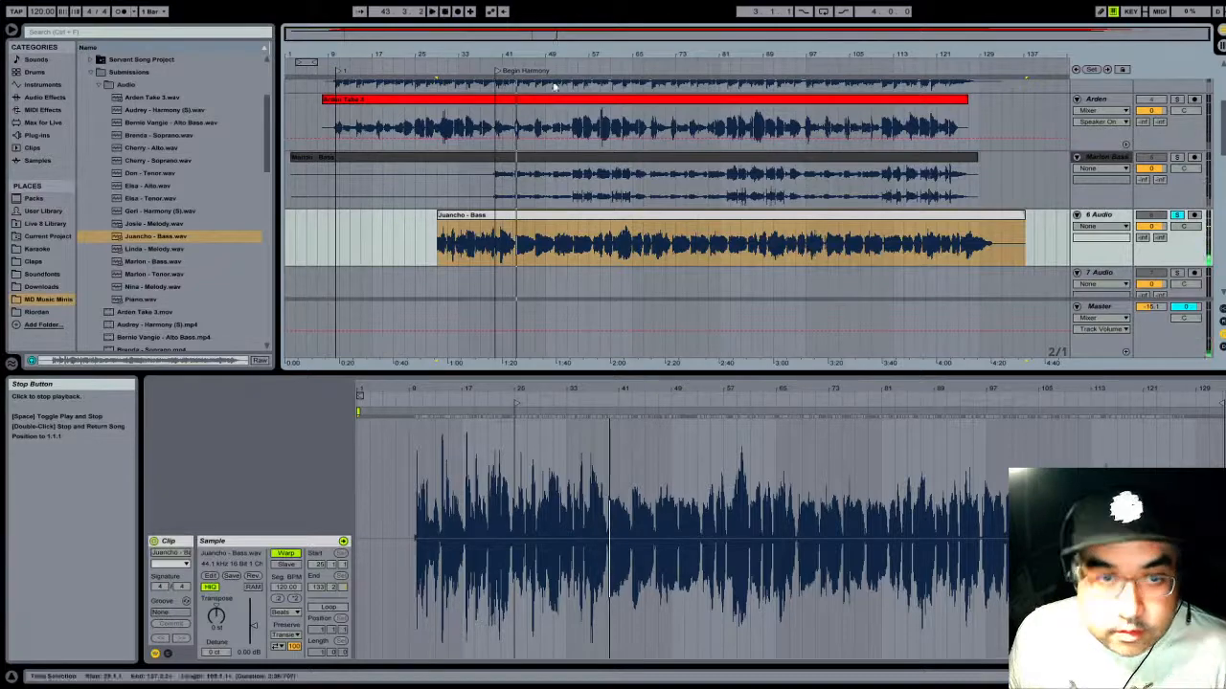
- Trim the start of the second bass clip to about bar 43, just before its first harmony note
drag(515, 49, 719, 86)
drag(478, 215, 697, 213)
drag(733, 50, 759, 144)
drag(625, 218, 732, 218)
- Move the second bass clip earlier and fine-tune its position so its first sung note meets the Begin Harmony locator
drag(813, 220, 453, 237)
drag(415, 55, 509, 117)
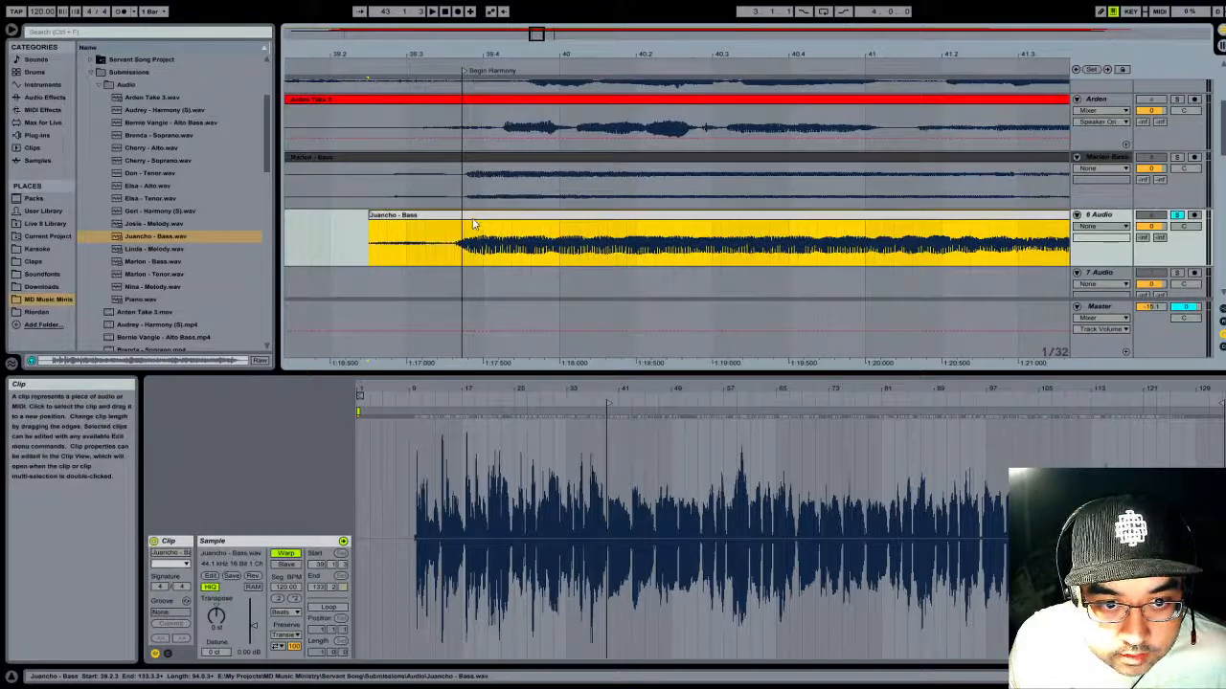
drag(460, 56, 481, 83)
drag(496, 219, 519, 226)
- Play from just before the Begin Harmony locator, toggling solo on track 6 Audio to compare the second bass with the mix
drag(501, 58, 500, 23)
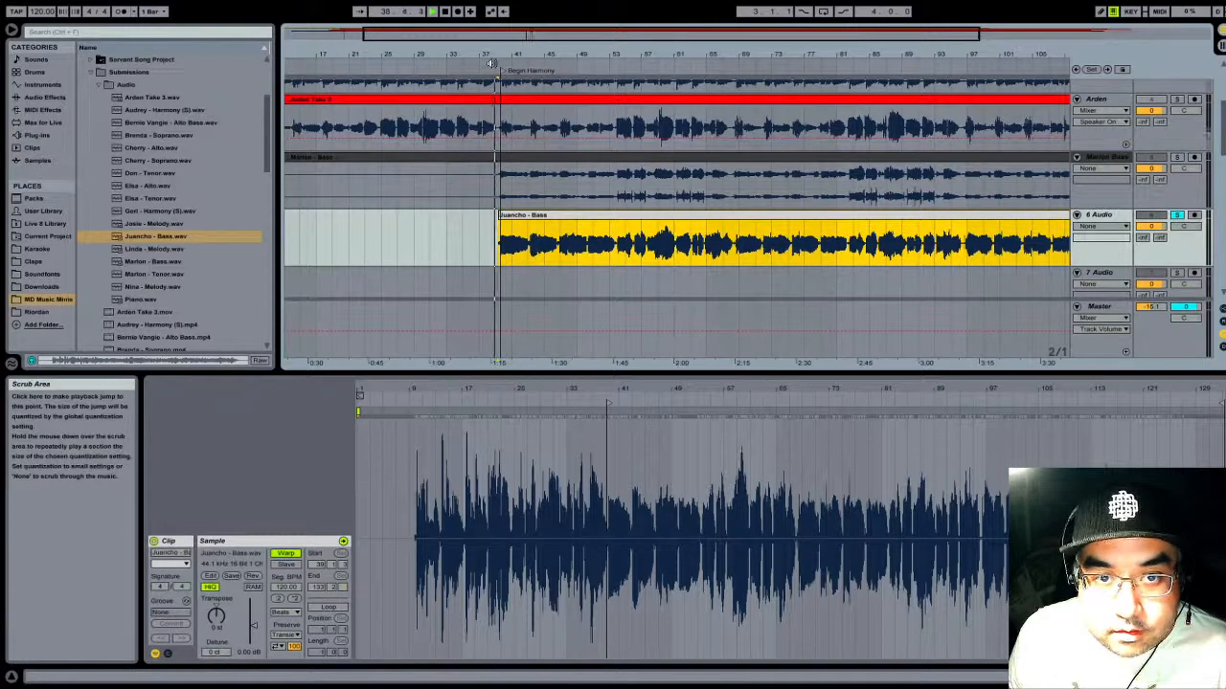
click(1178, 217)
click(1178, 216)
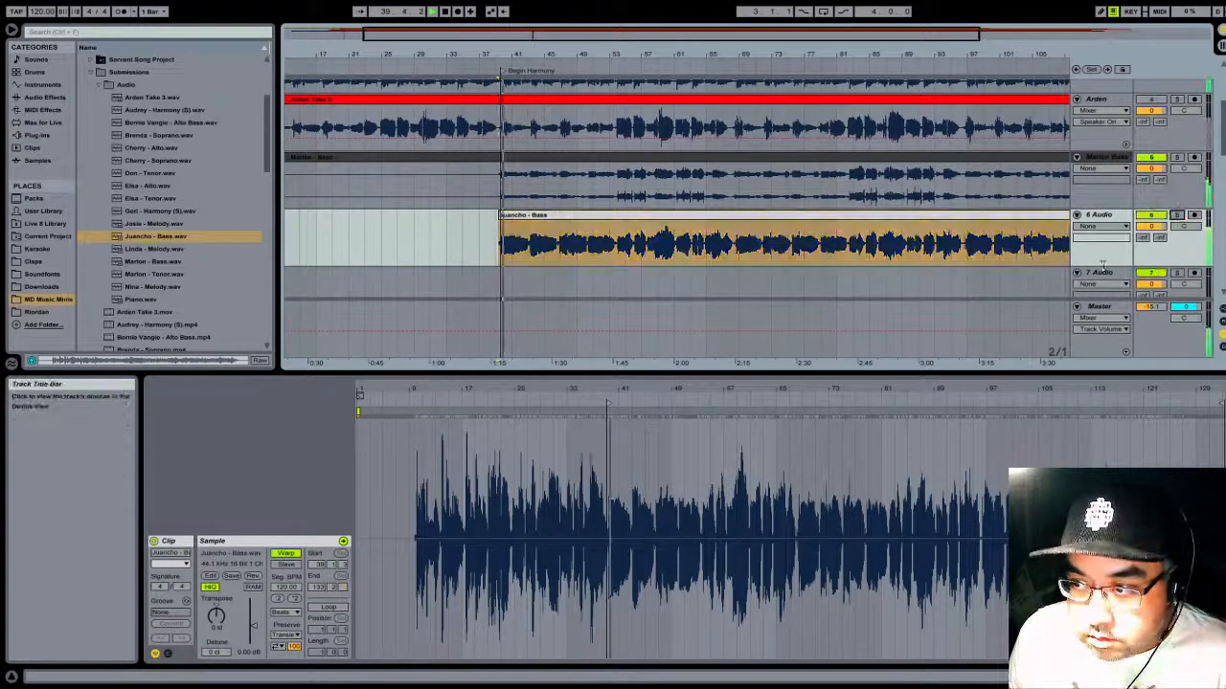
click(1178, 215)
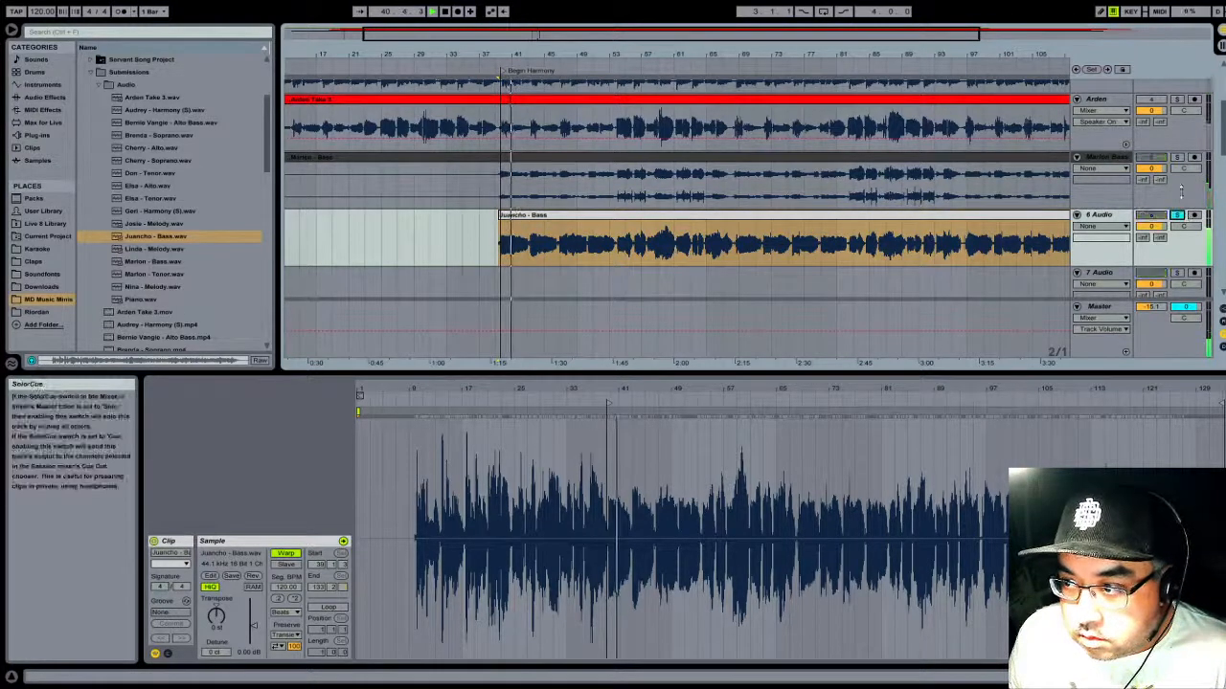
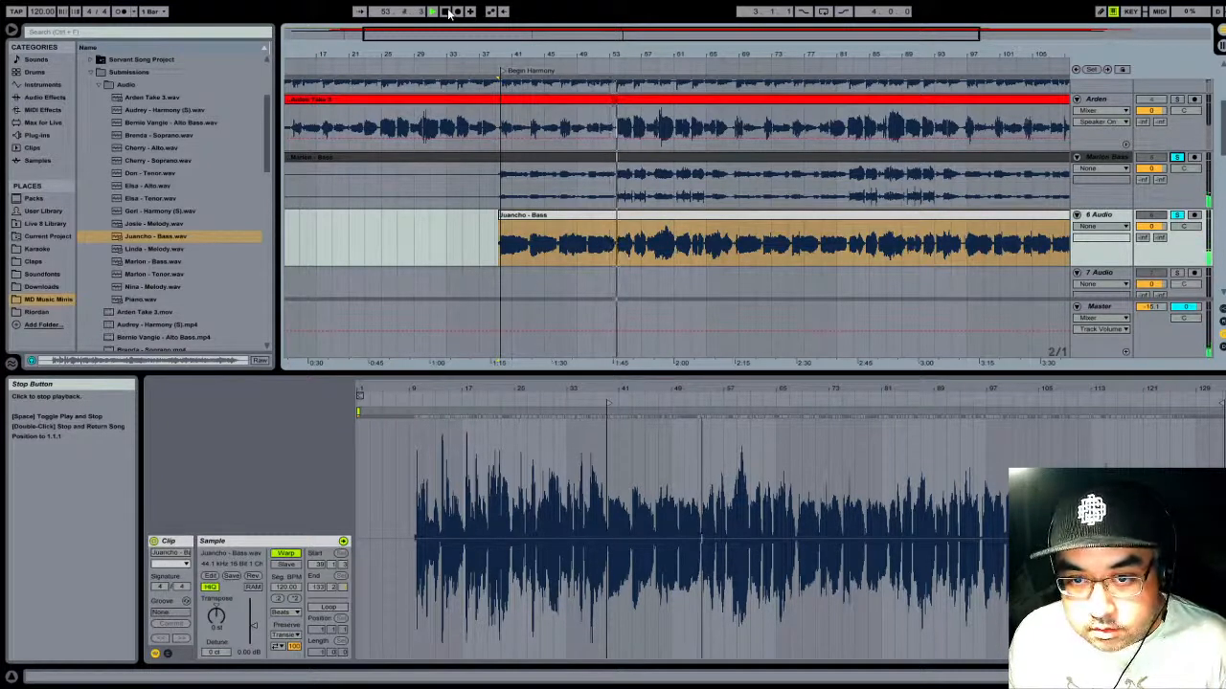
- Turn off solo on track 6 Audio, rename it with the singer's name and Bass, and colour its clip dark grey
click(449, 11)
click(1178, 214)
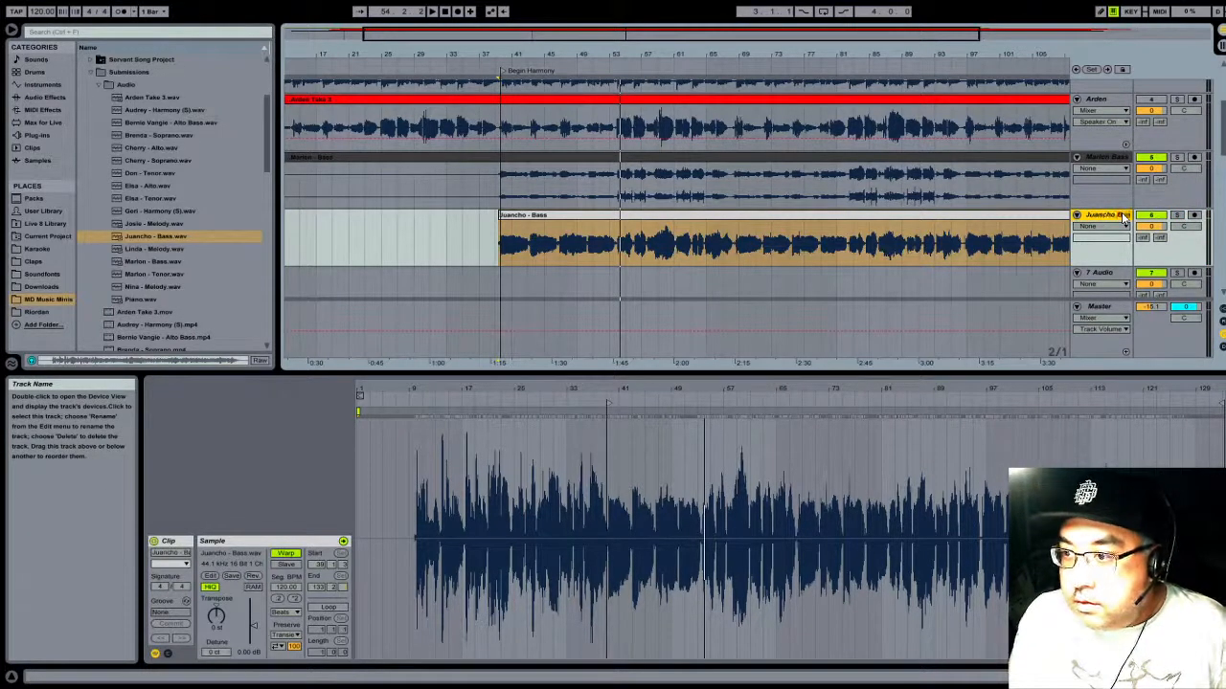
click(634, 221)
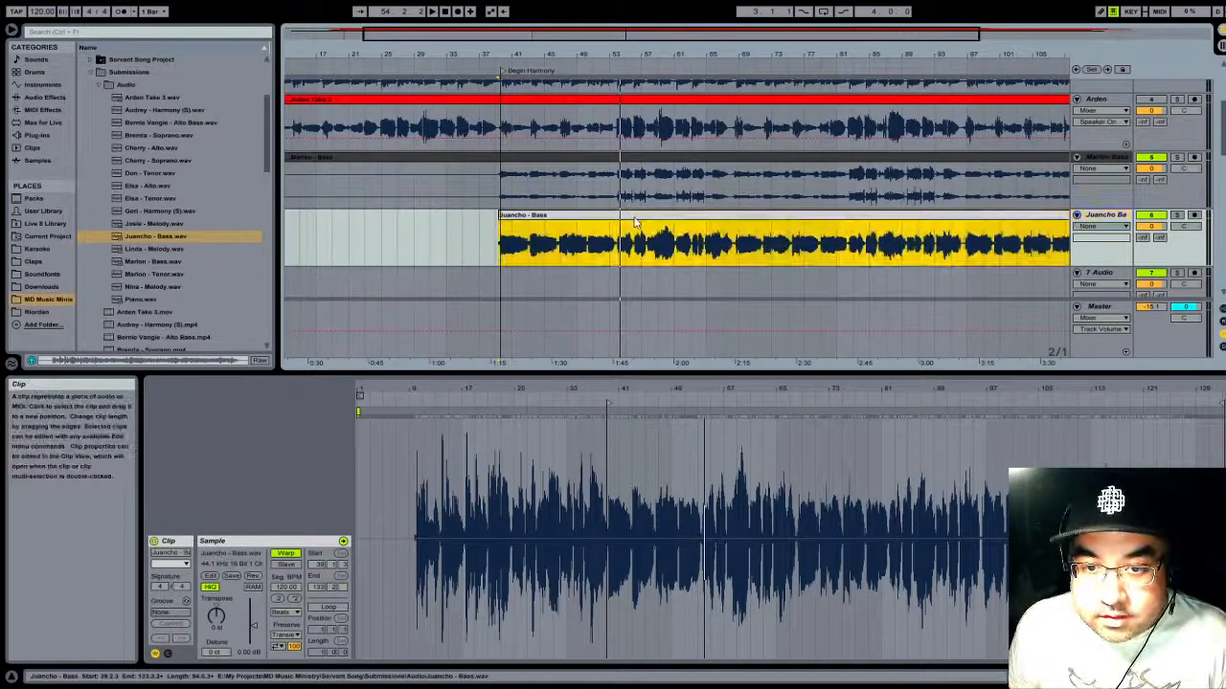
click(768, 462)
- Trim the end of the second bass clip to bar 129 and shorten the end of the red melody clip to match
drag(594, 52, 580, 25)
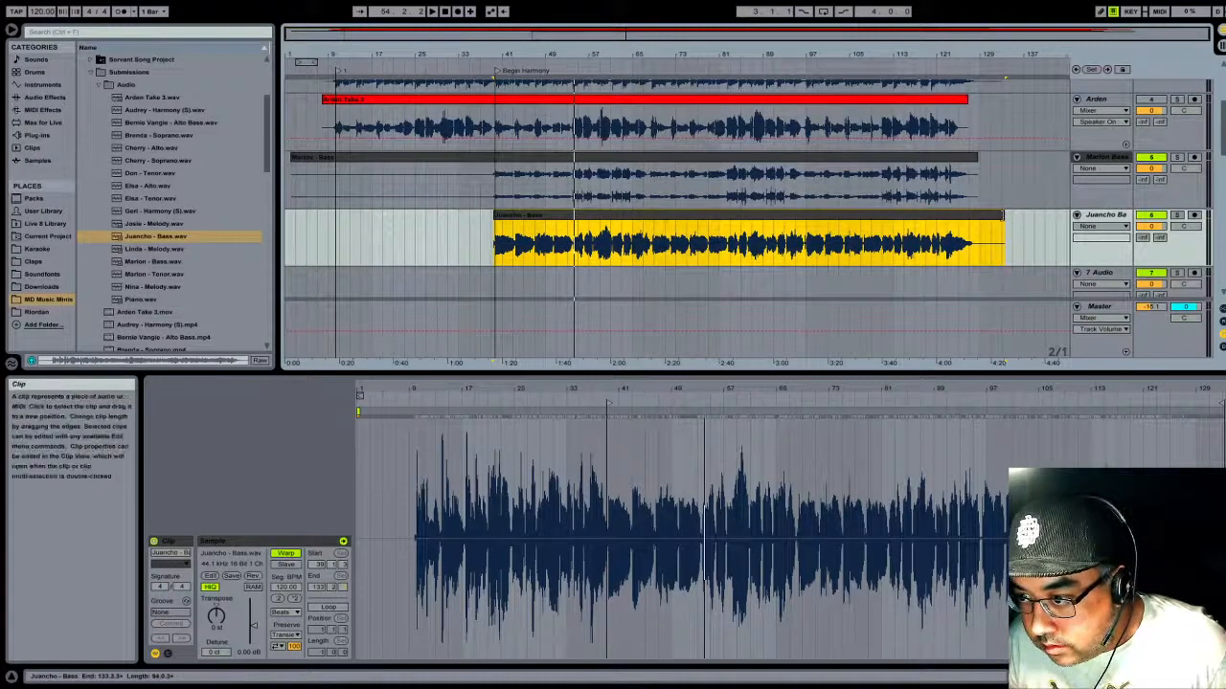
drag(1003, 214, 978, 213)
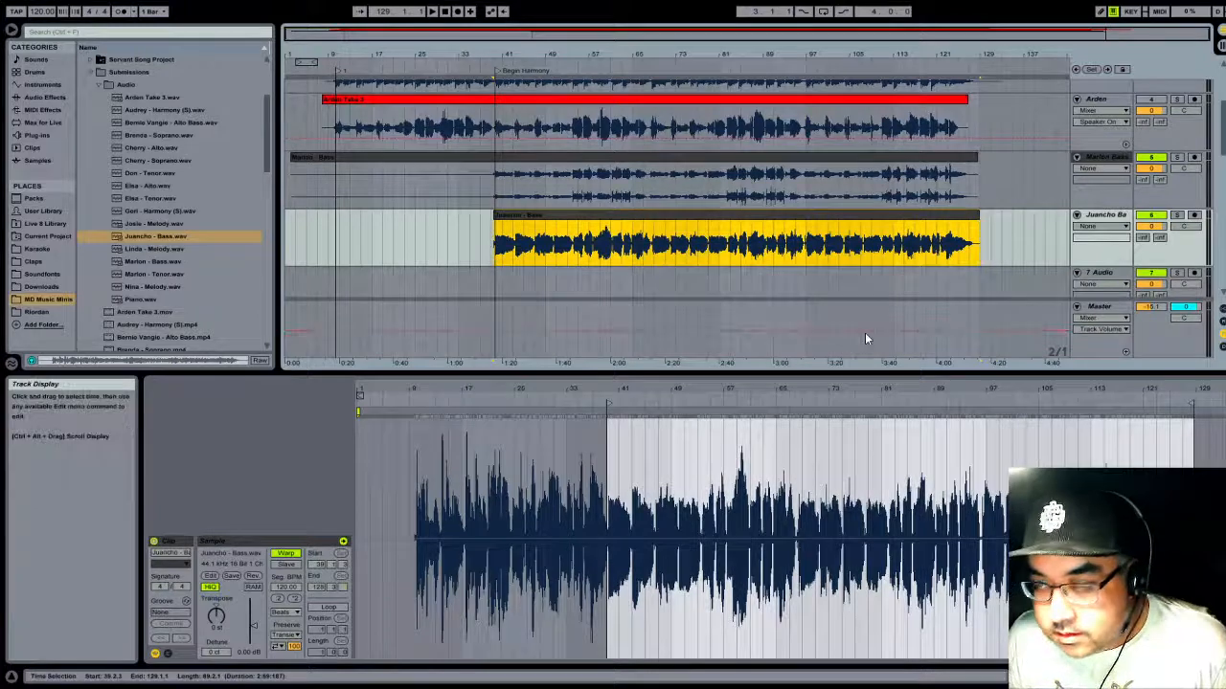
scroll(970, 167, up, 2)
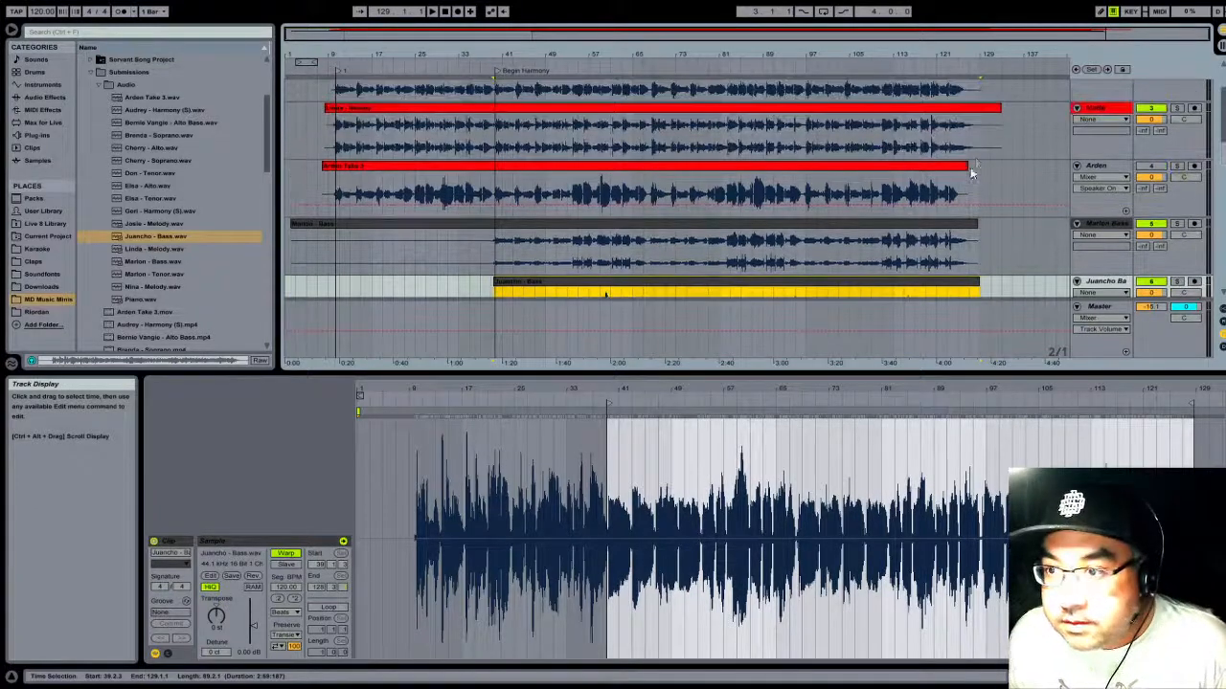
click(999, 110)
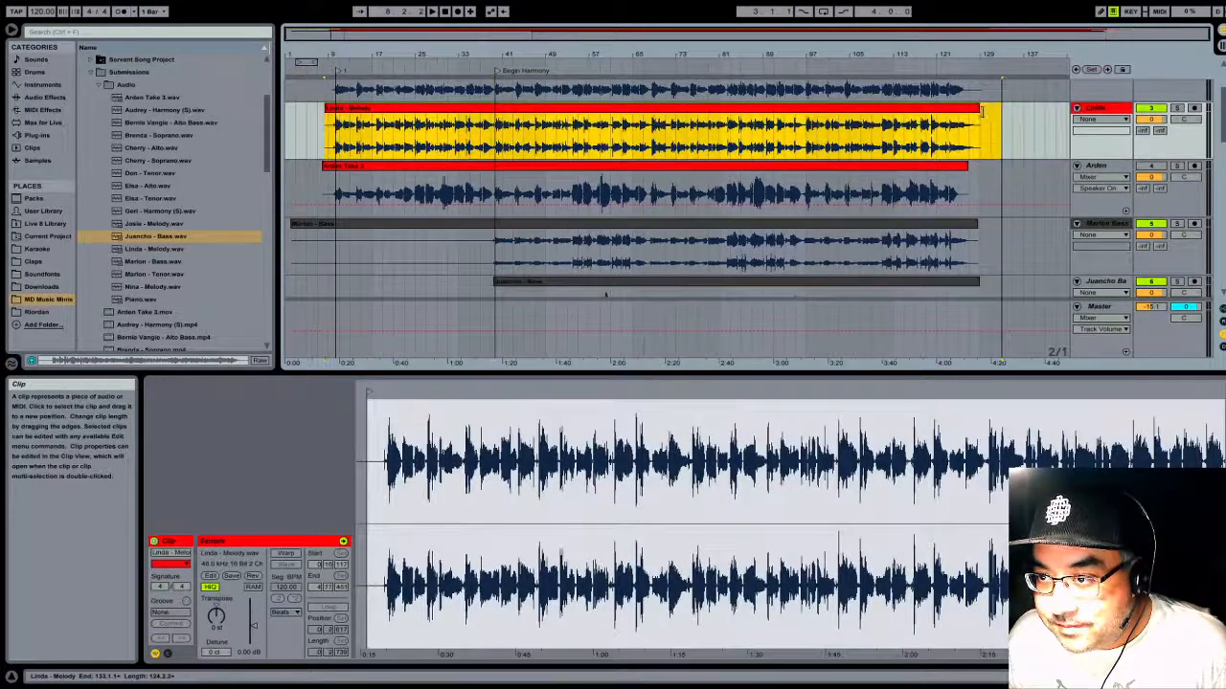
- Place the Alto Bass recording from the submissions' Audio folder on track 7 Audio, starting at bar 5
scroll(922, 240, down, 2)
scroll(924, 244, down, 3)
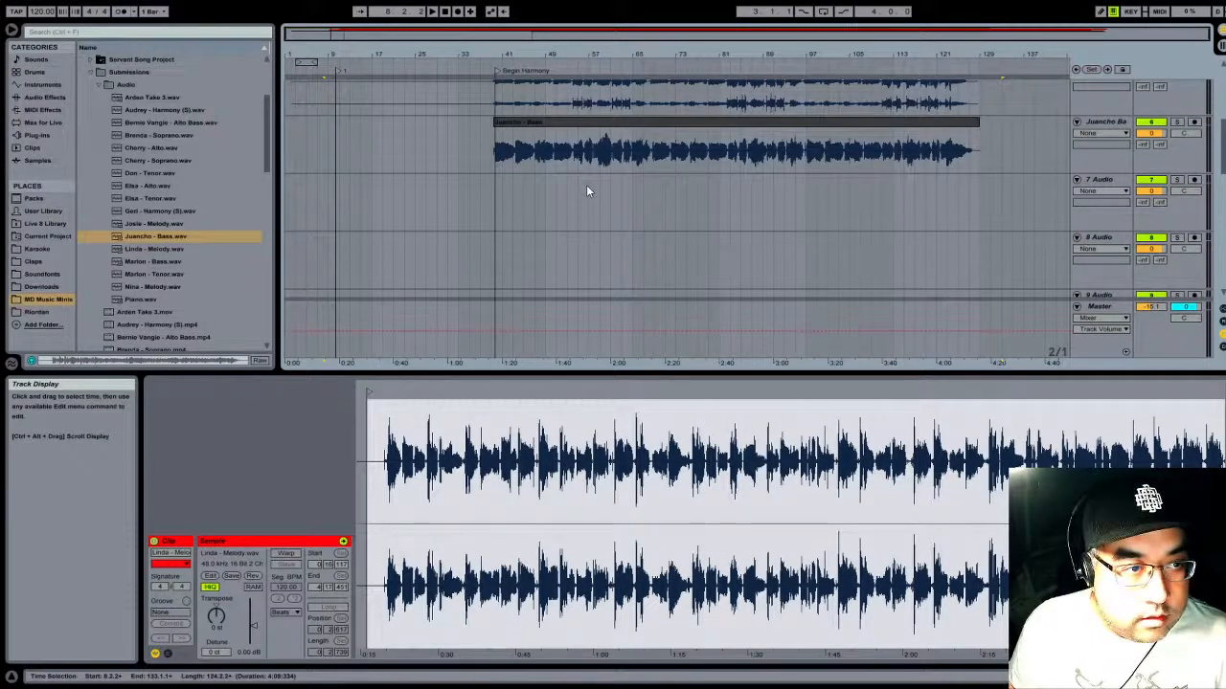
click(141, 122)
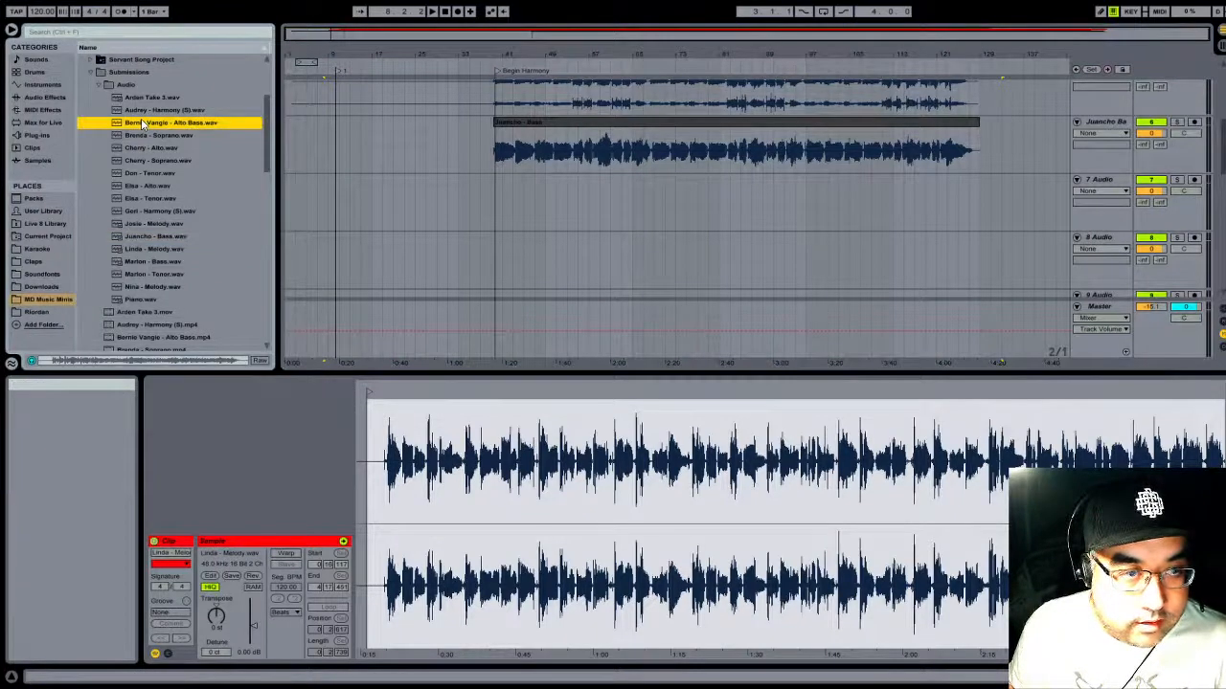
drag(142, 122, 342, 197)
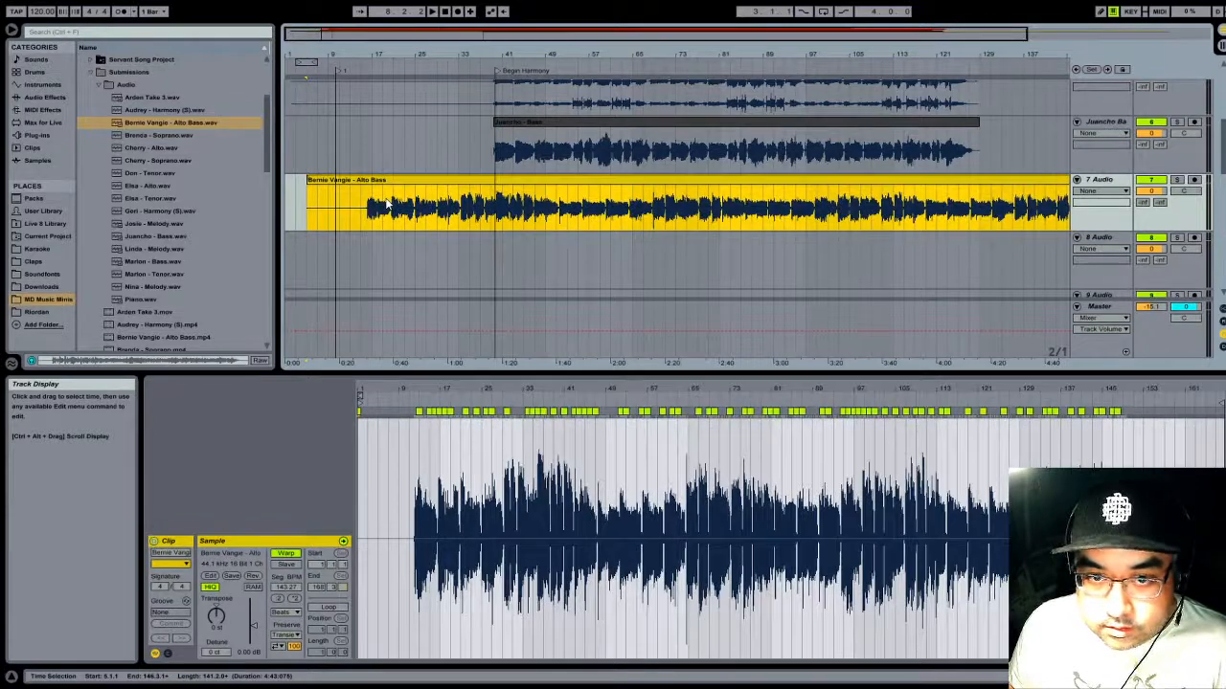
- Turn off warping for the second bass clip on track 6
click(534, 122)
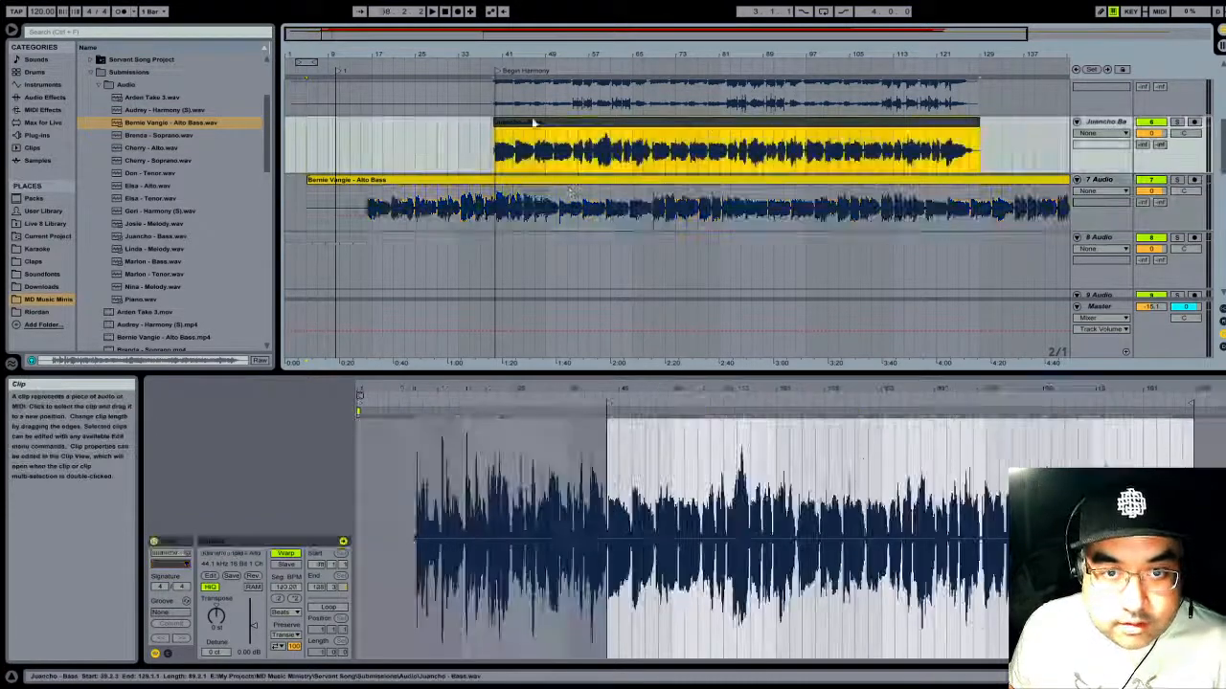
click(285, 554)
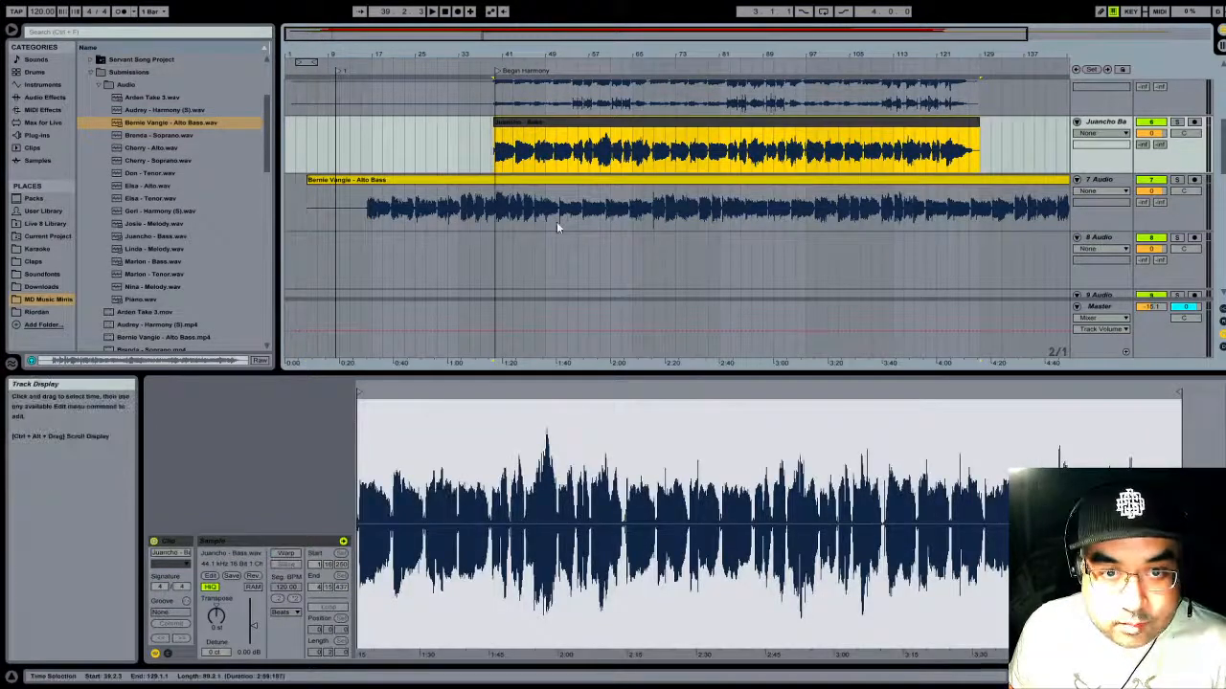
- Trim the start of the first bass clip to bar 37 and save the set
scroll(534, 241, up, 2)
click(532, 142)
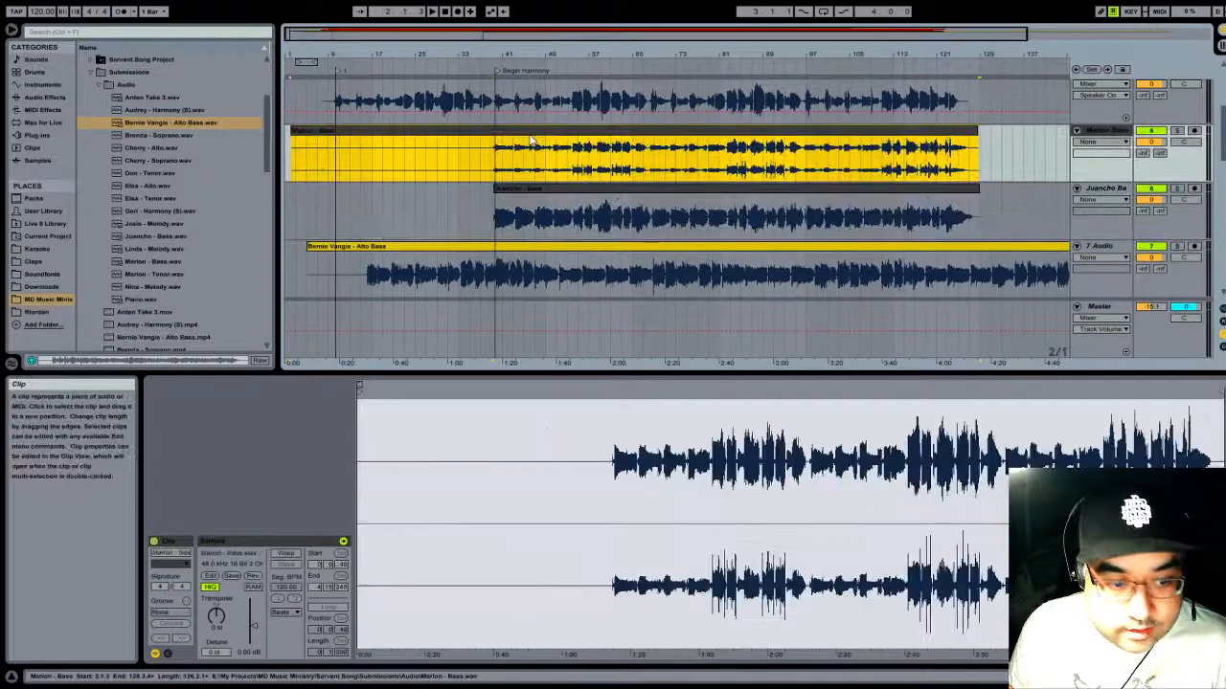
drag(293, 134, 481, 139)
key(ctrl+s)
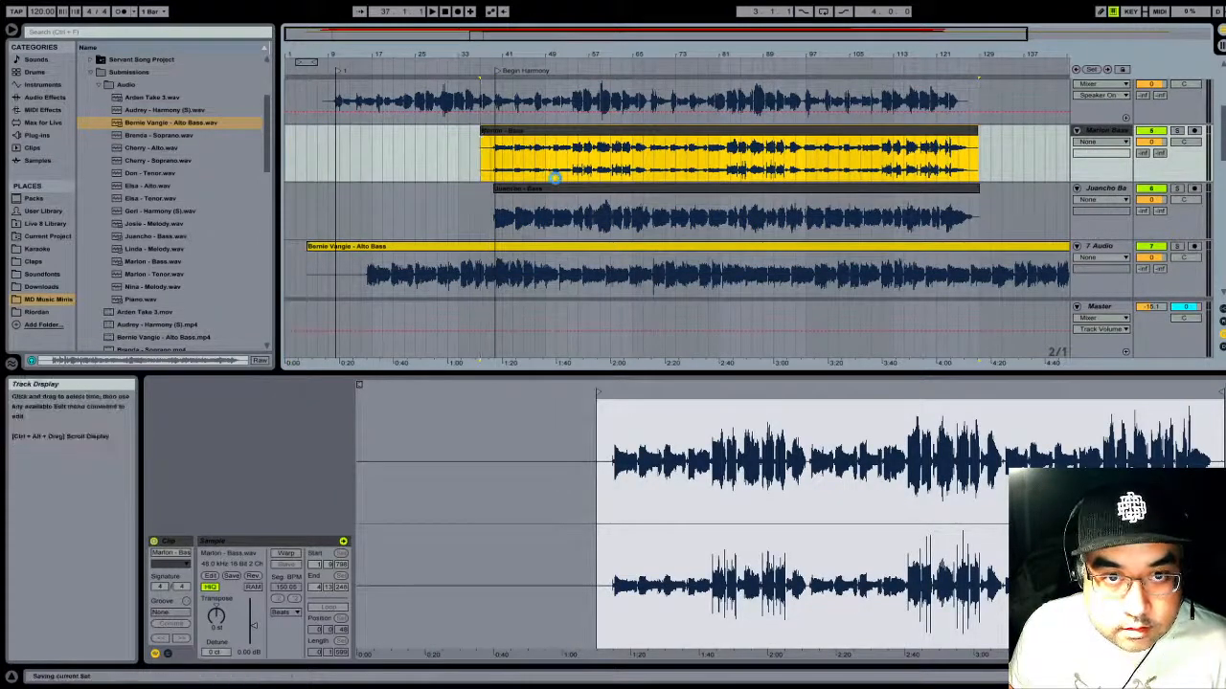
- Turn off warping for the Alto Bass clip, and play it soloed from about bar 37 to locate its harmony start
click(488, 249)
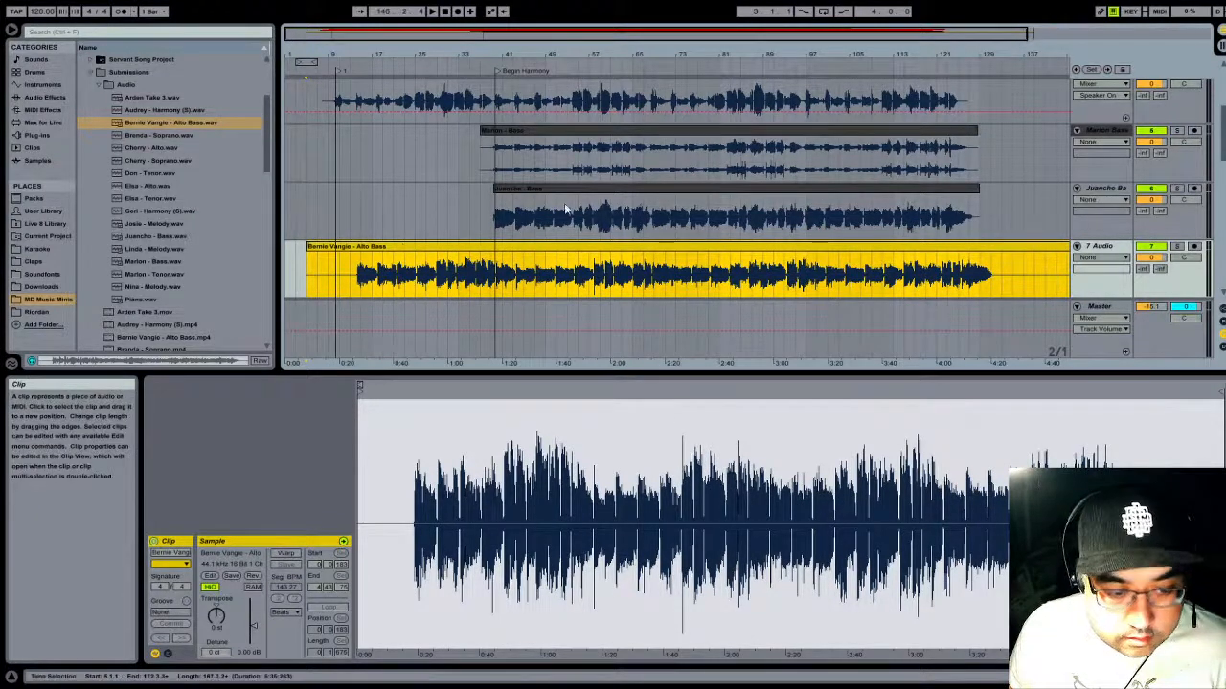
click(1178, 247)
click(472, 46)
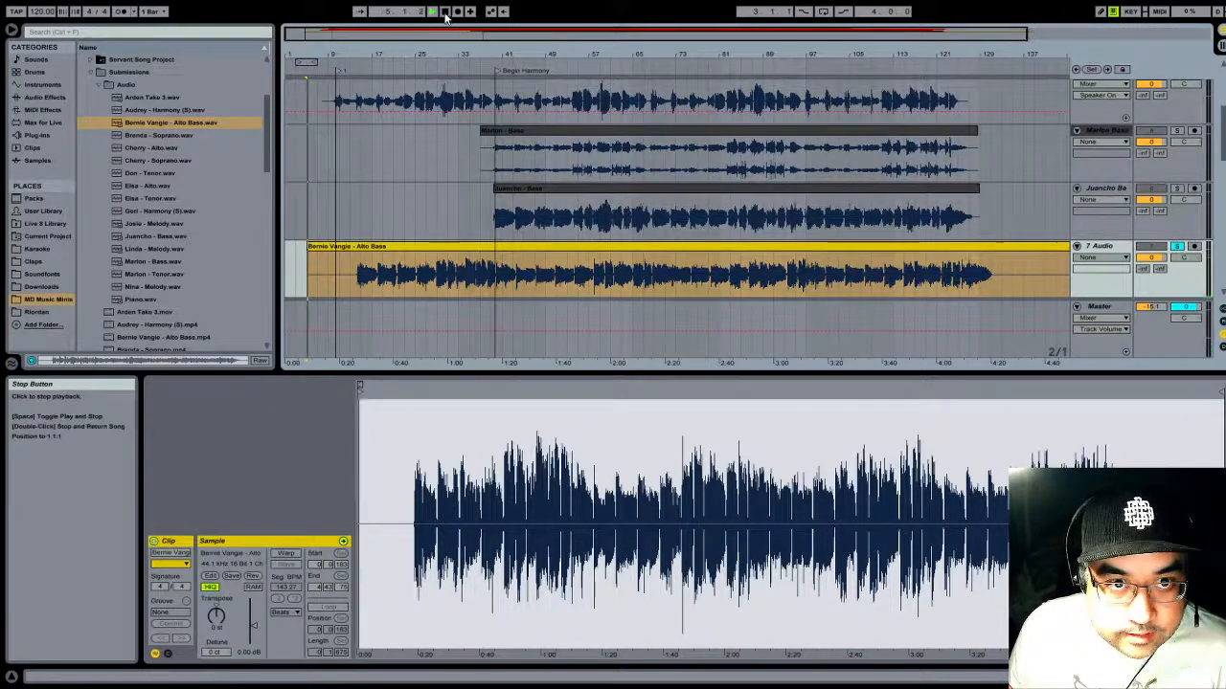
click(480, 70)
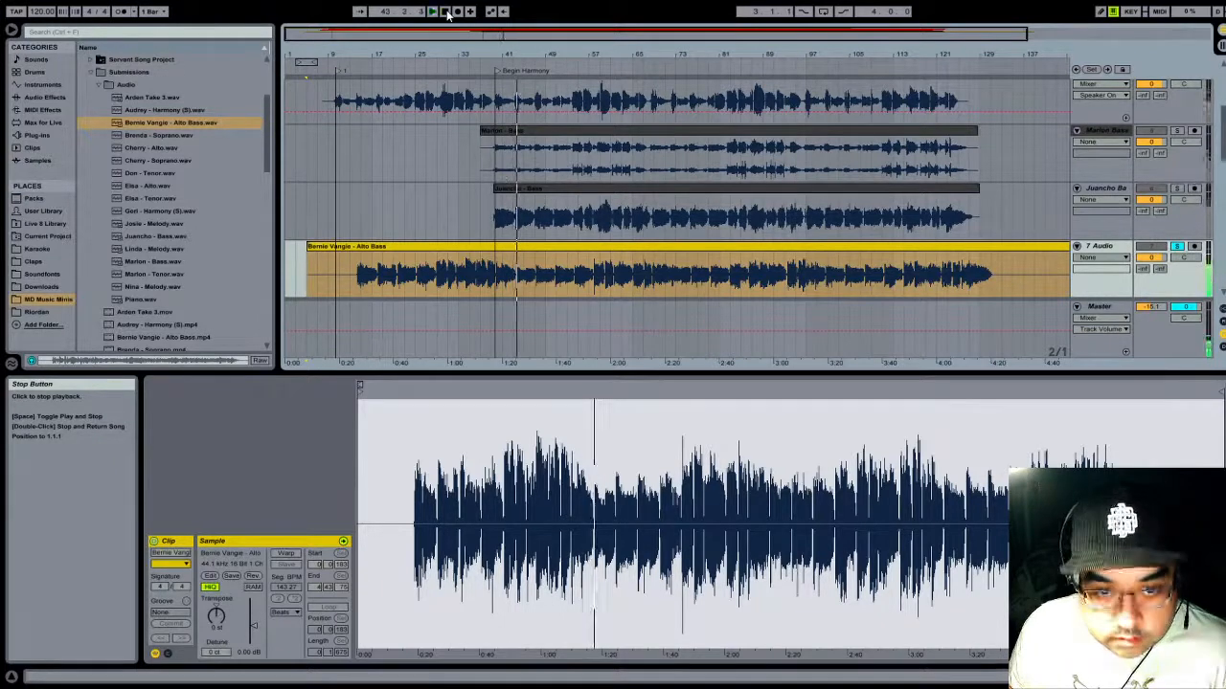
- Trim the start of the Alto Bass clip on track 7 to bar 39, beat 4, just before a sung note
drag(528, 60, 642, 51)
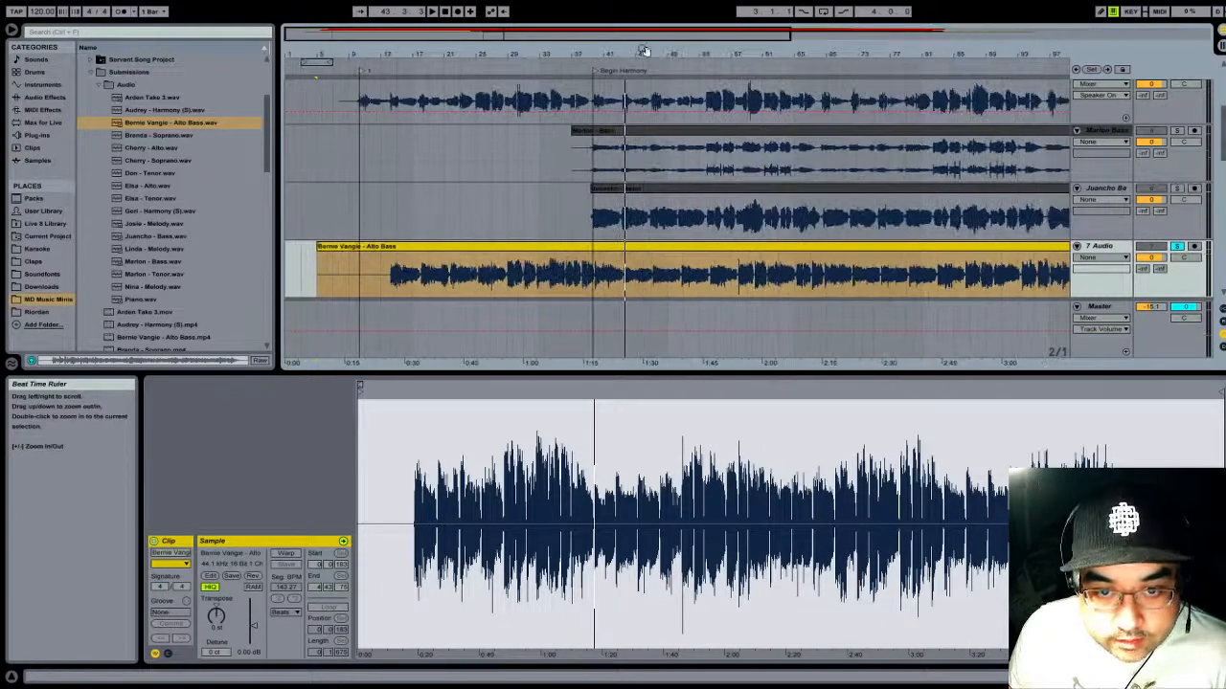
drag(317, 247, 565, 246)
drag(603, 55, 565, 142)
drag(575, 53, 573, 29)
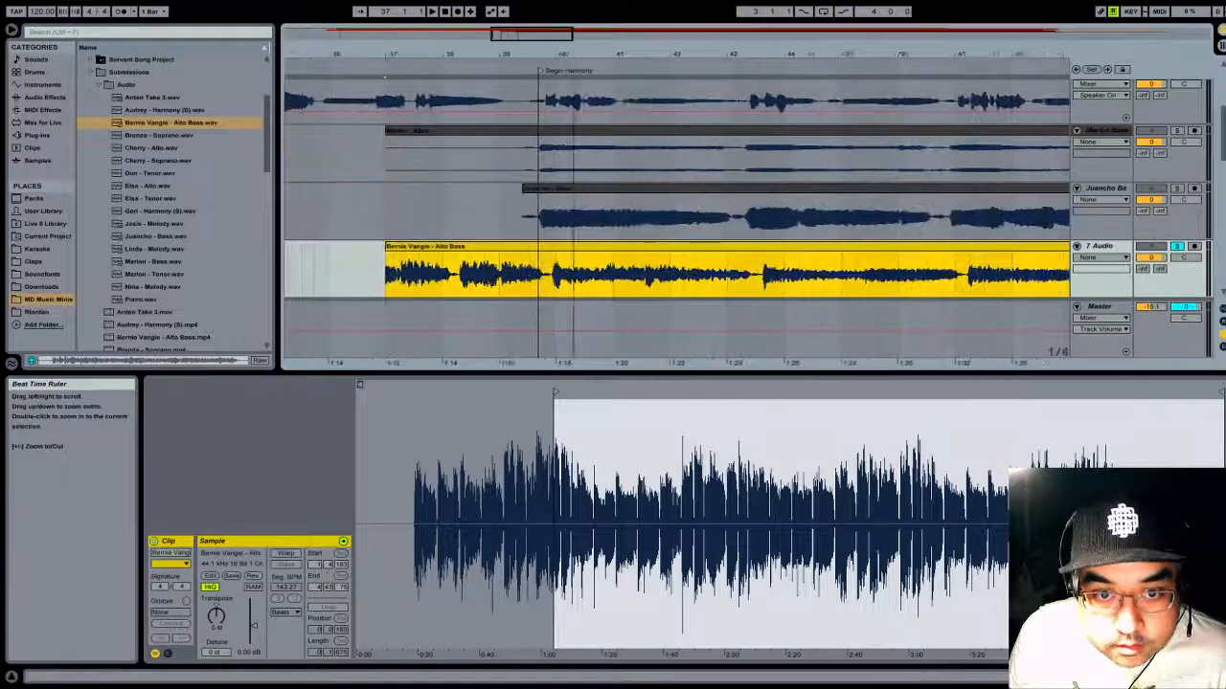
drag(388, 259, 537, 256)
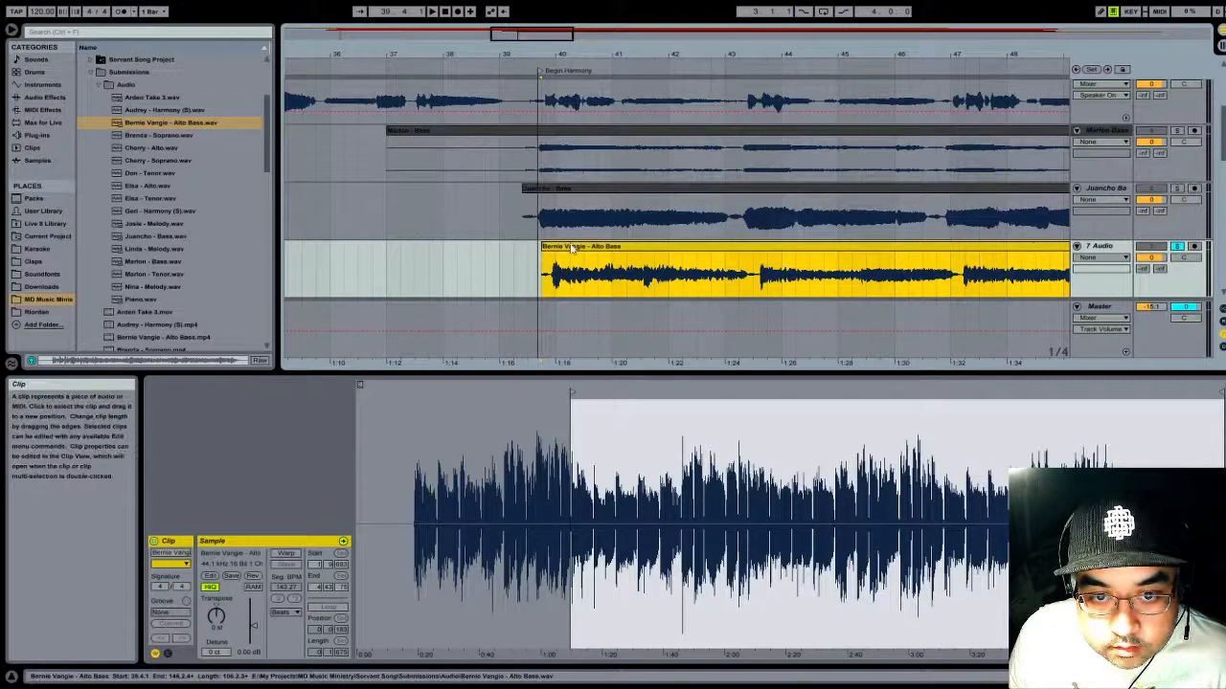
- Move the Alto Bass clip earlier to bar 39, beat 3, so its note meets the Begin Harmony locator, and play it
drag(585, 54, 826, 63)
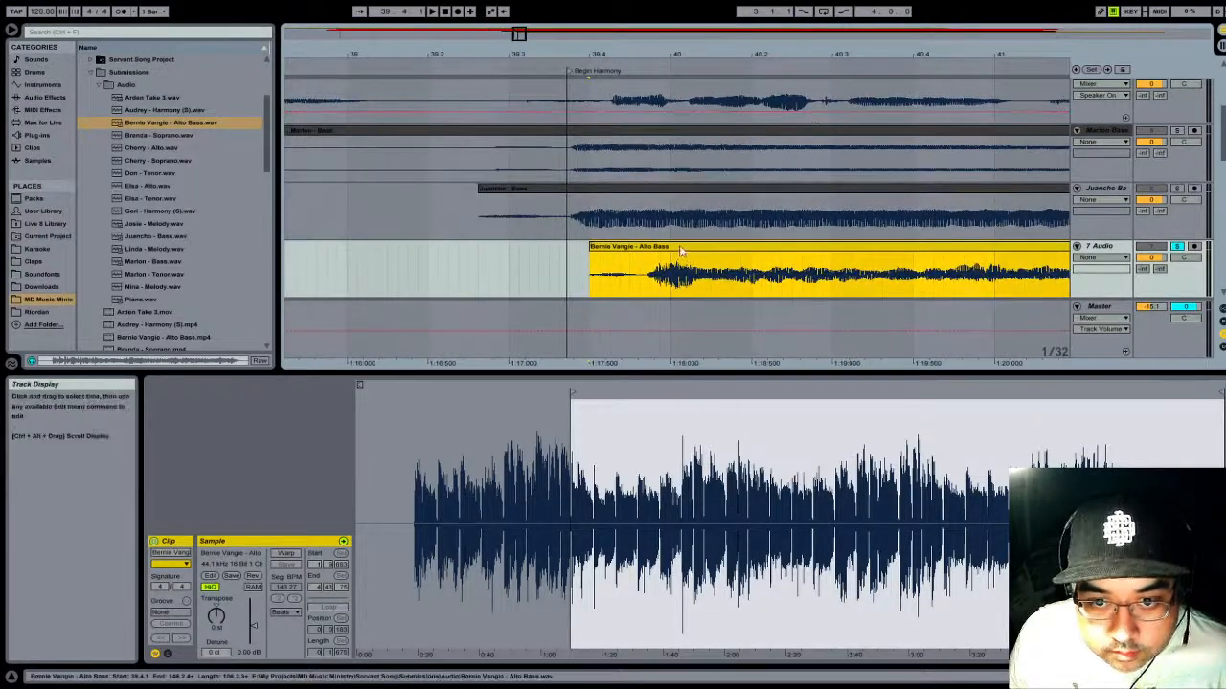
drag(680, 250, 604, 260)
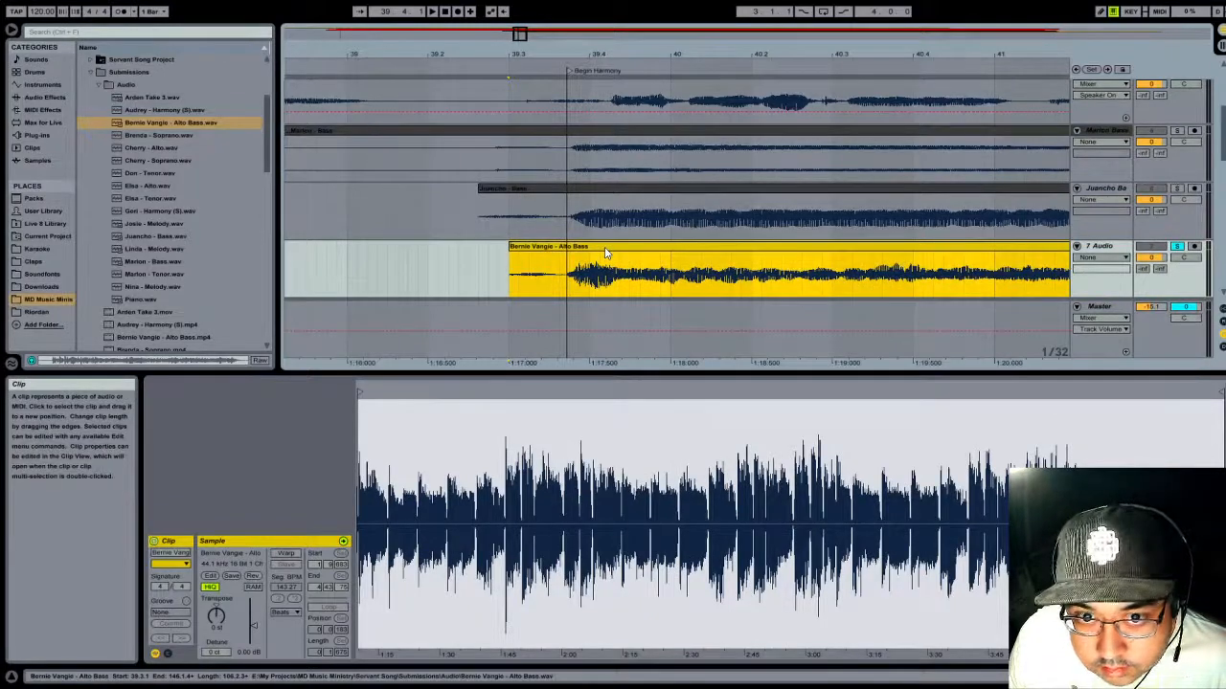
drag(598, 55, 599, 10)
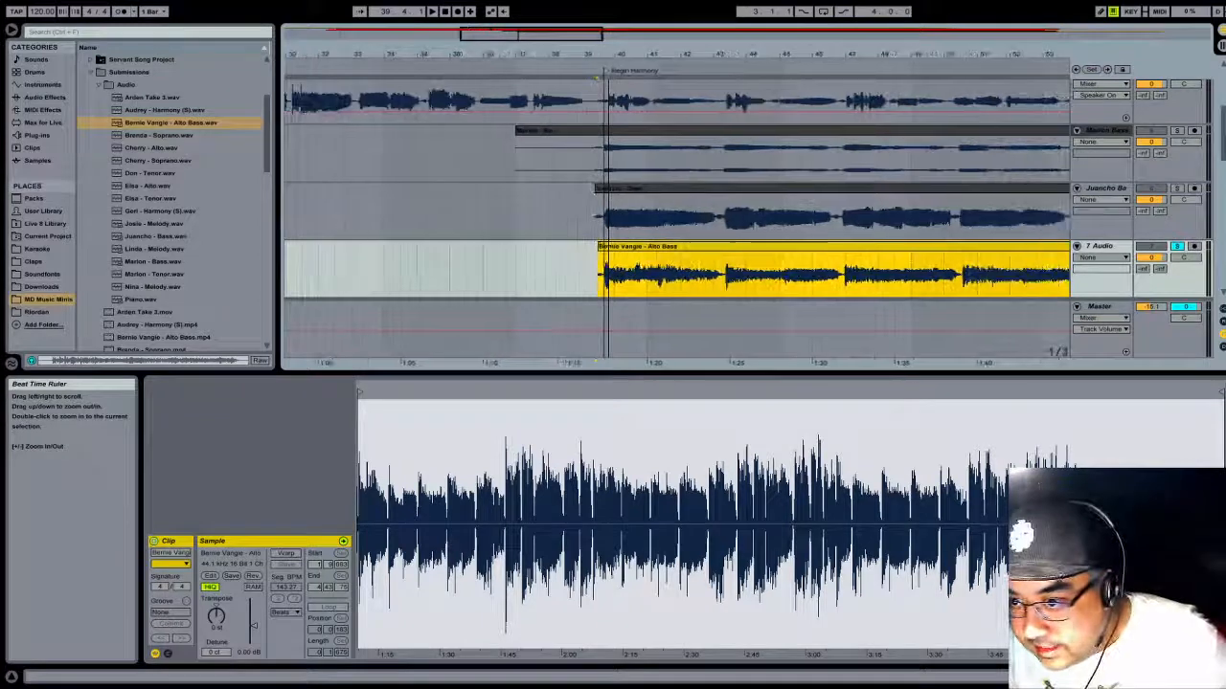
key(space)
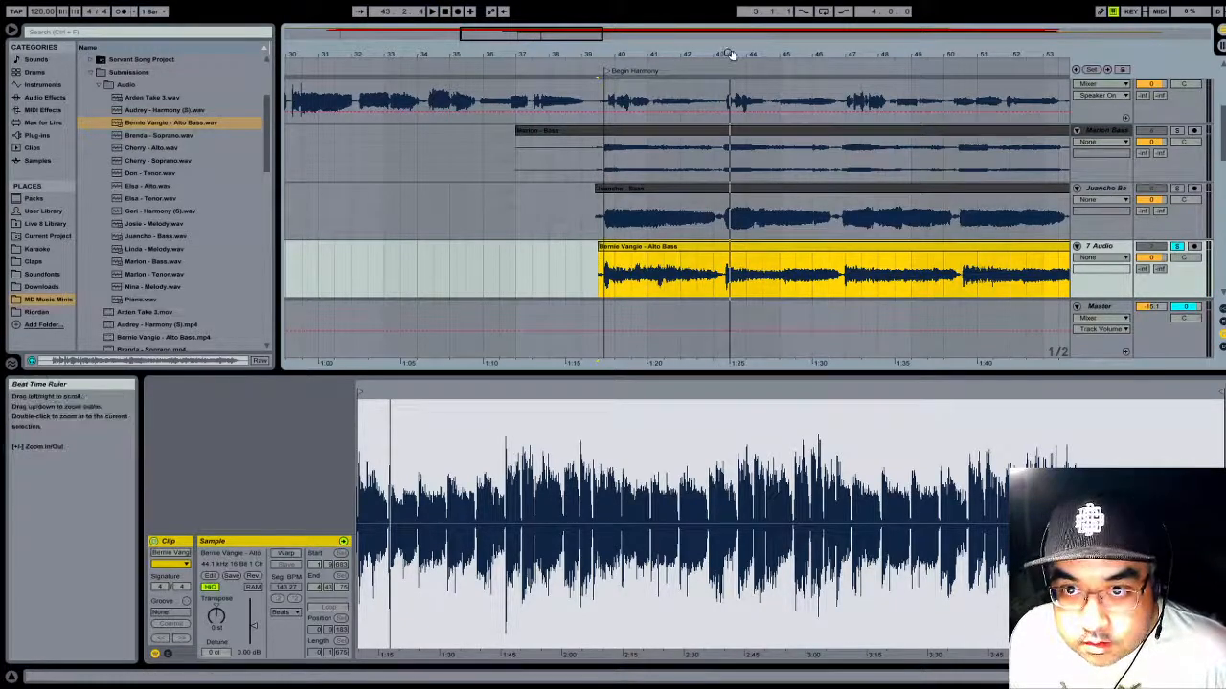
- Trim the Alto Bass clip's start to about bar 43, beat 2, and move it earlier to align its first note with Begin Harmony
drag(731, 54, 843, 57)
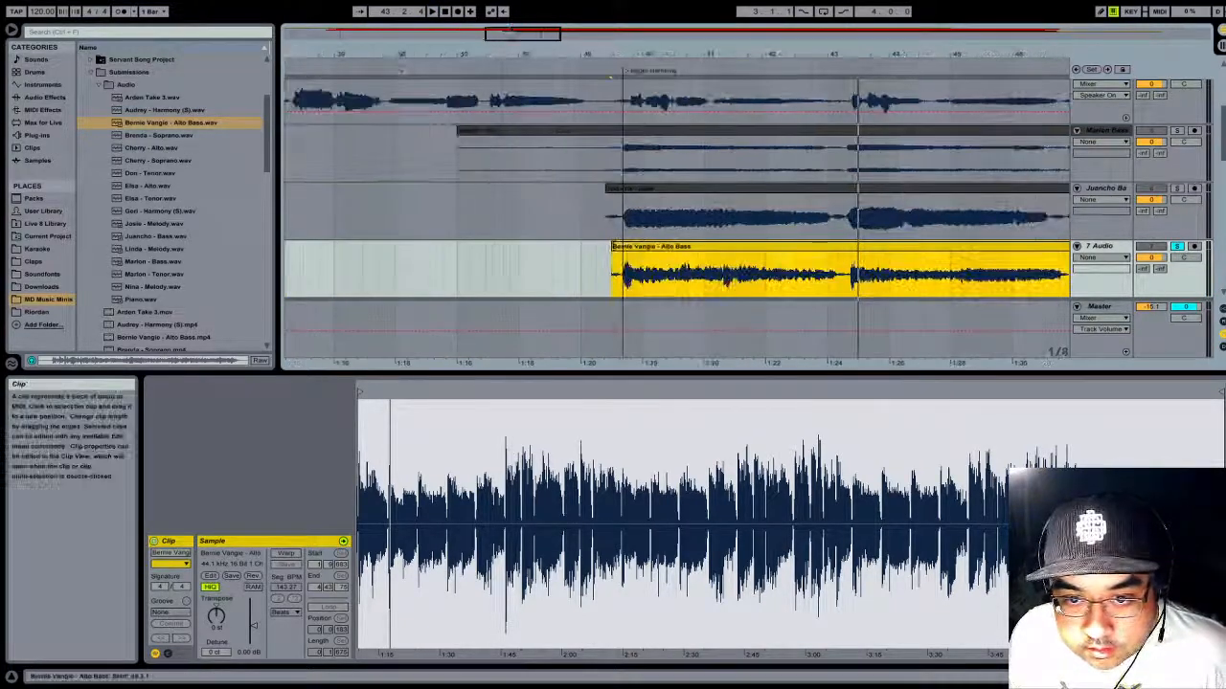
drag(611, 246, 842, 246)
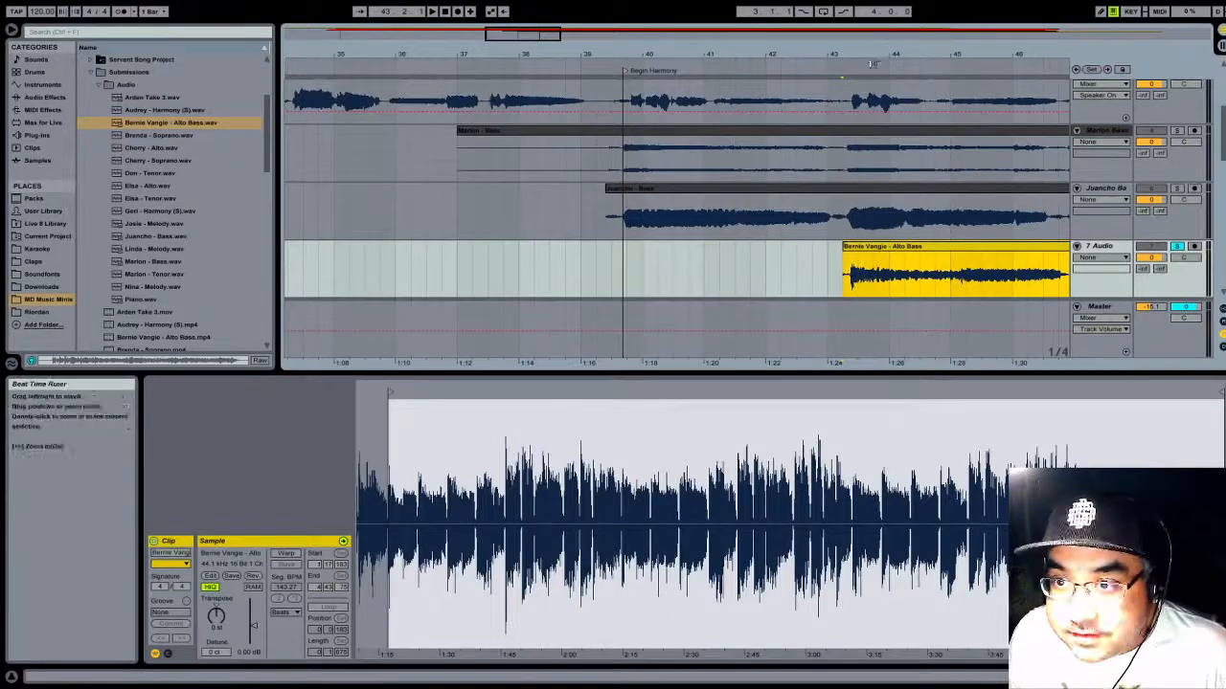
drag(896, 251, 664, 251)
drag(669, 54, 817, 195)
drag(541, 258, 587, 263)
drag(563, 55, 557, 3)
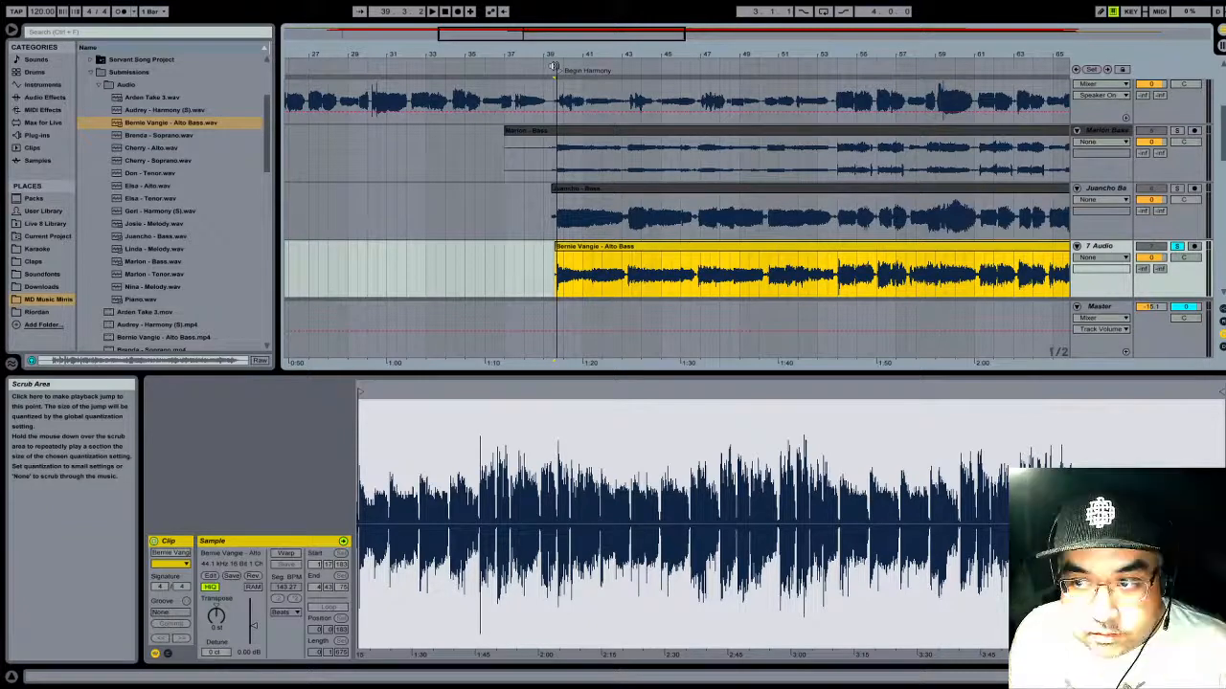
- Rename track 7 as Bass and colour the title of track 6 dark grey to match its clip
click(1110, 248)
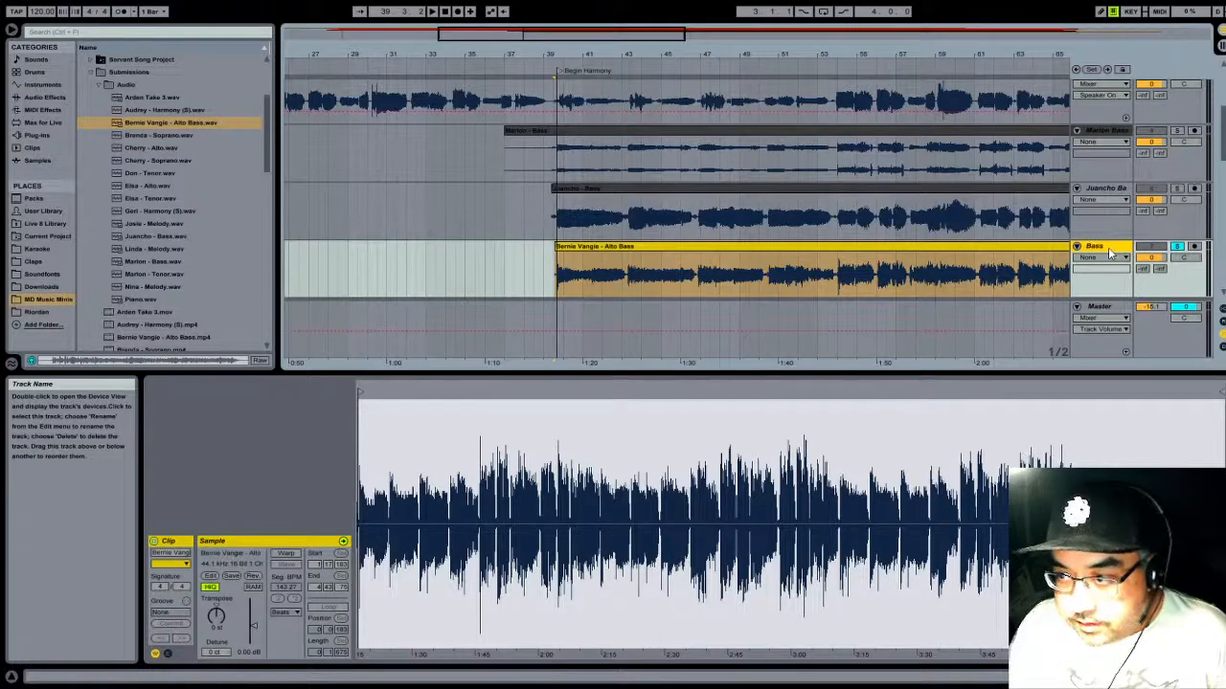
click(1114, 190)
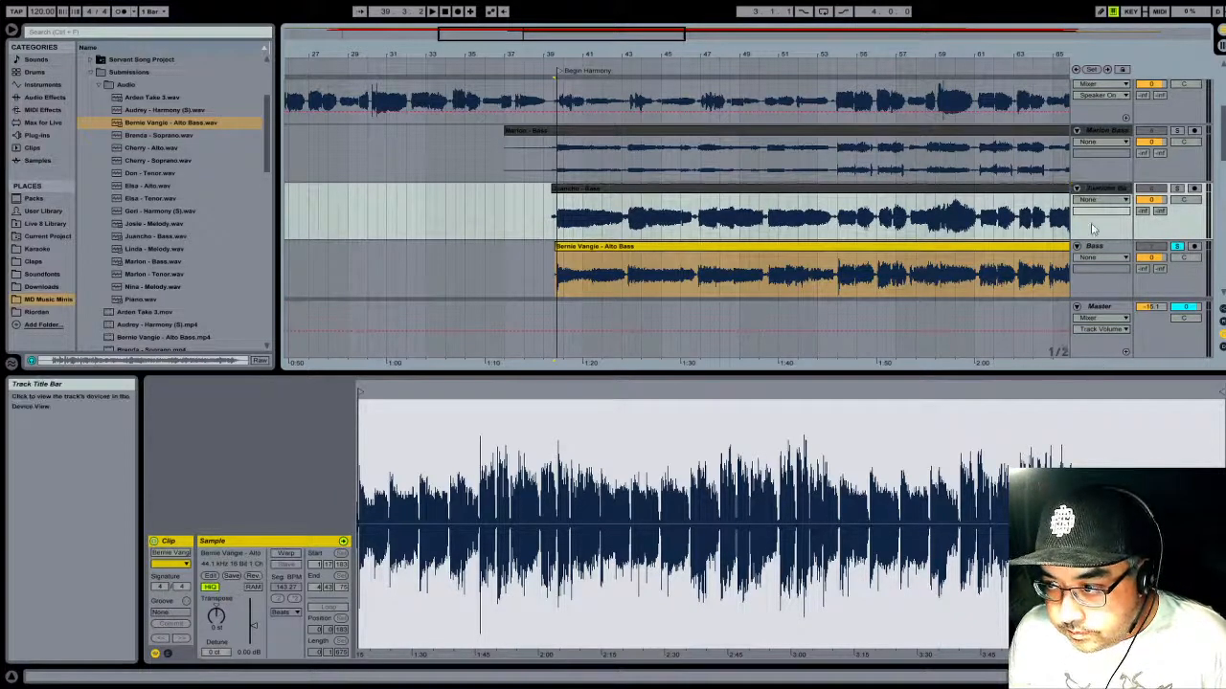
- Rename track 7 after its two singers, and colour both the track and its Alto Bass clip light purple
click(1109, 248)
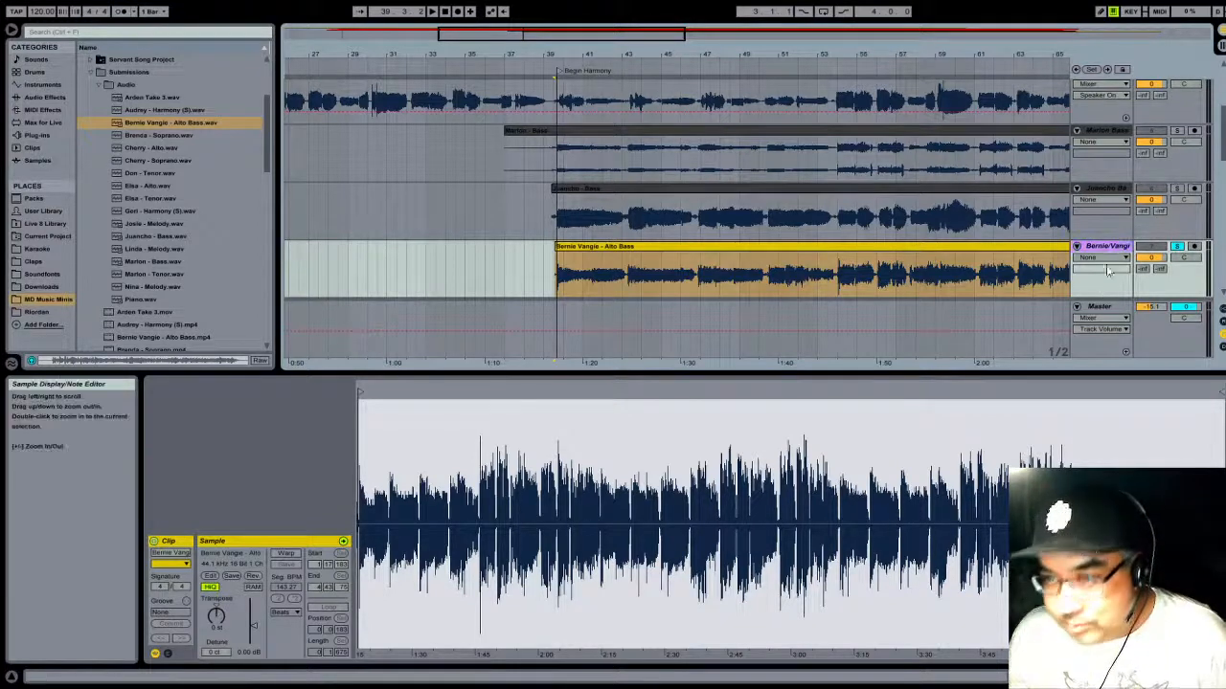
click(773, 246)
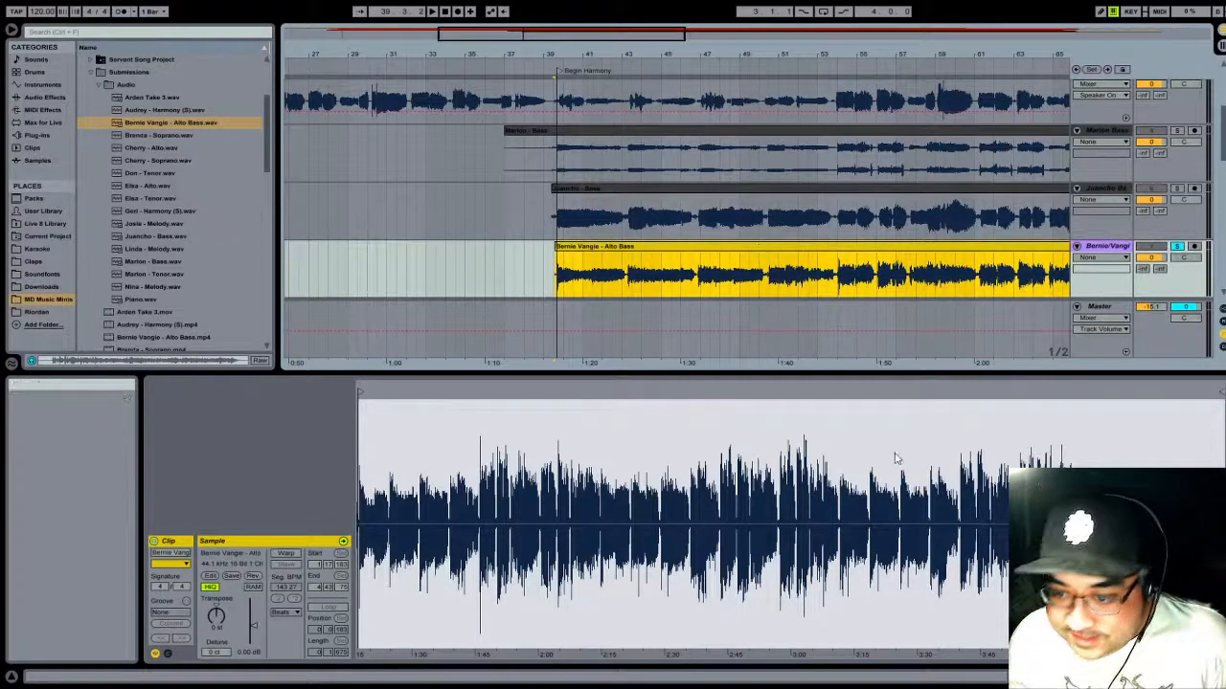
click(862, 498)
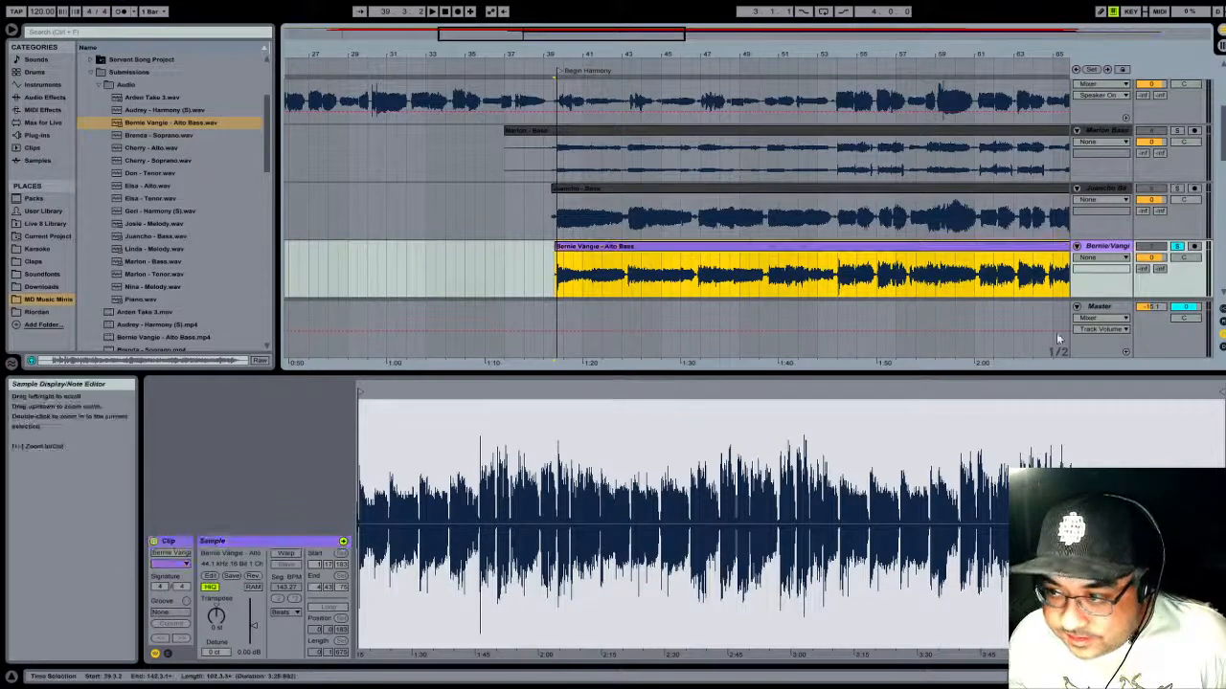
right_click(1014, 249)
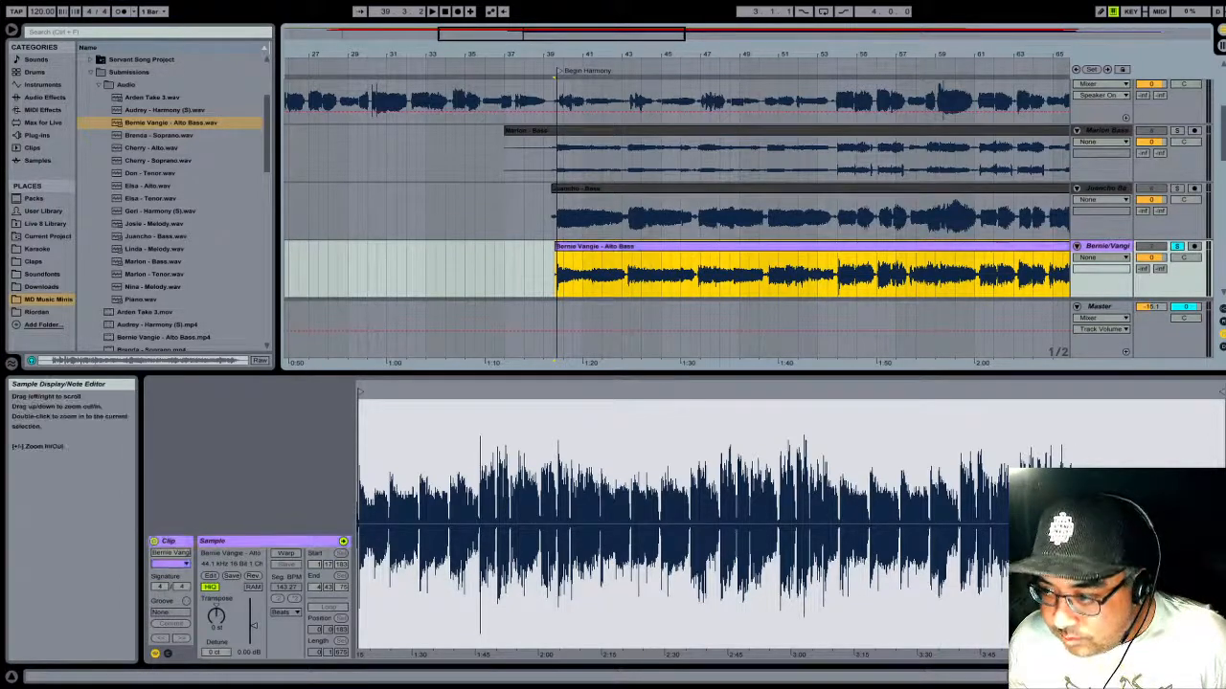
- Play the soloed Alto Bass clip around the Begin Harmony locator to check its first note, and turn off the track's solo
drag(562, 54, 561, 219)
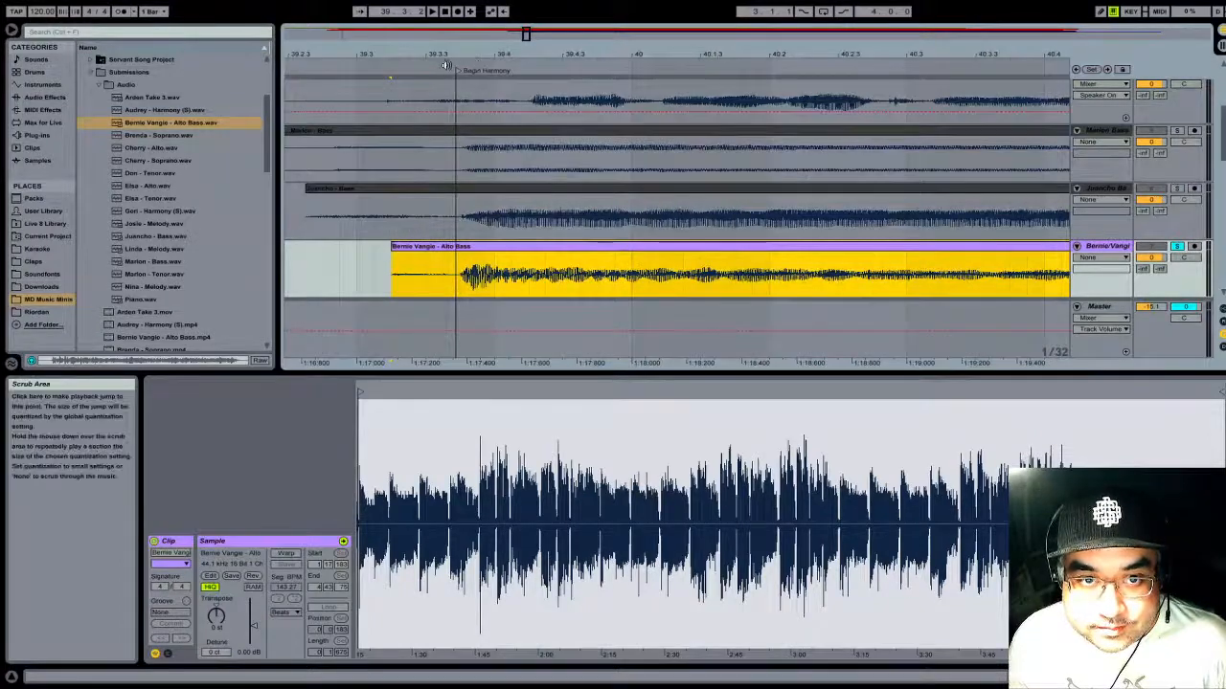
key(space)
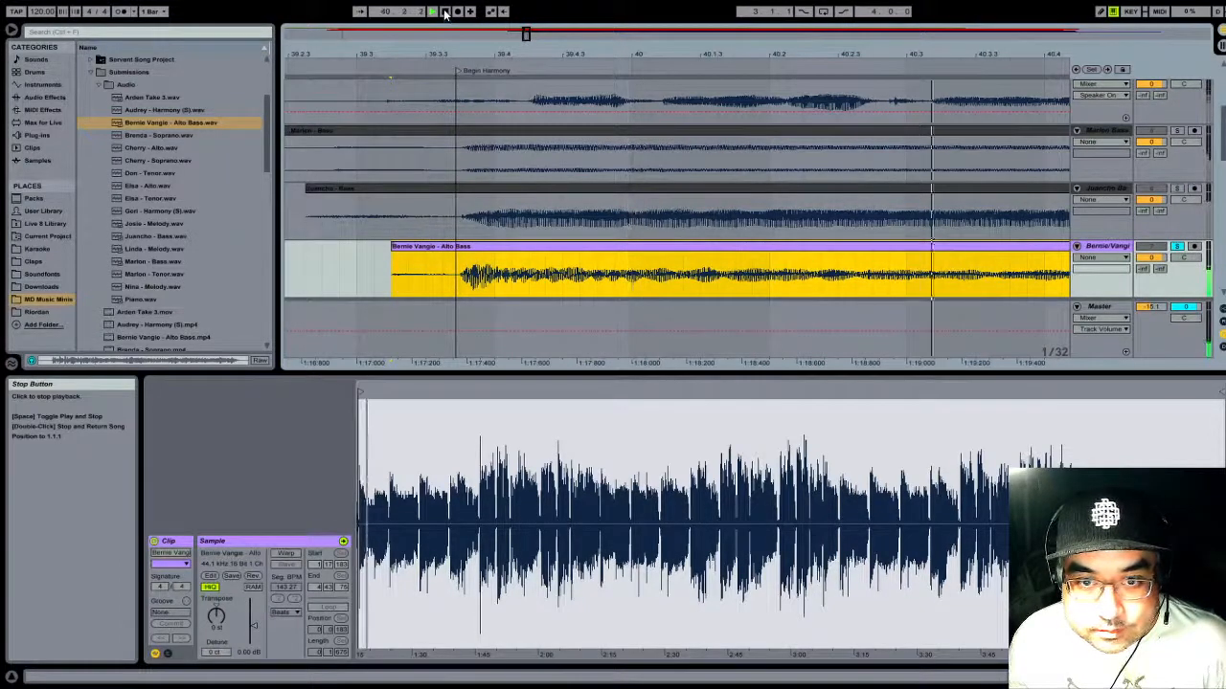
click(445, 13)
click(1178, 246)
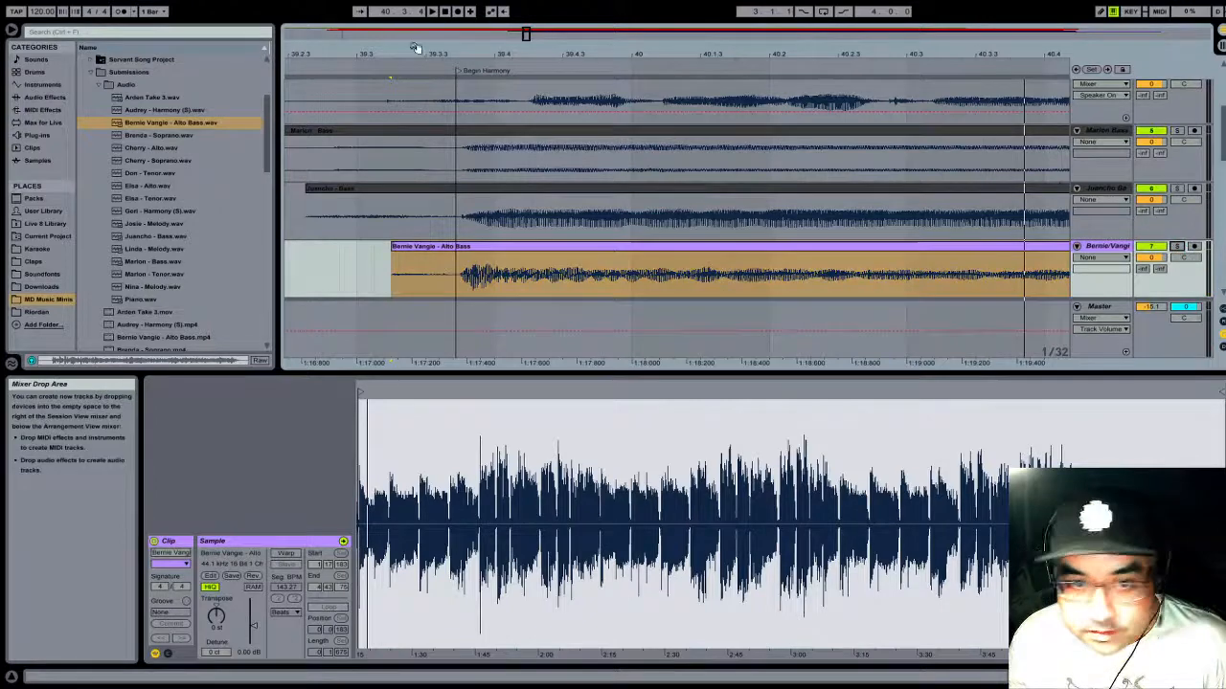
- Play the Alto Bass clip with the other tracks from the Begin Harmony locator to check its timing
click(539, 55)
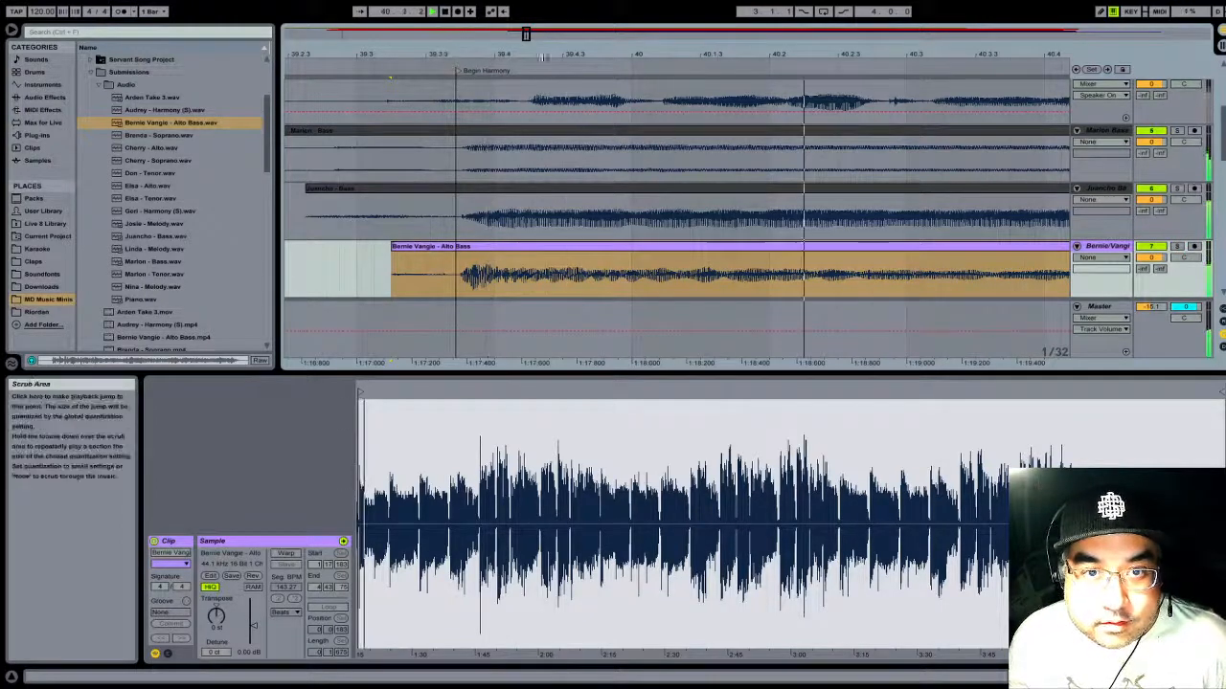
drag(546, 54, 547, 49)
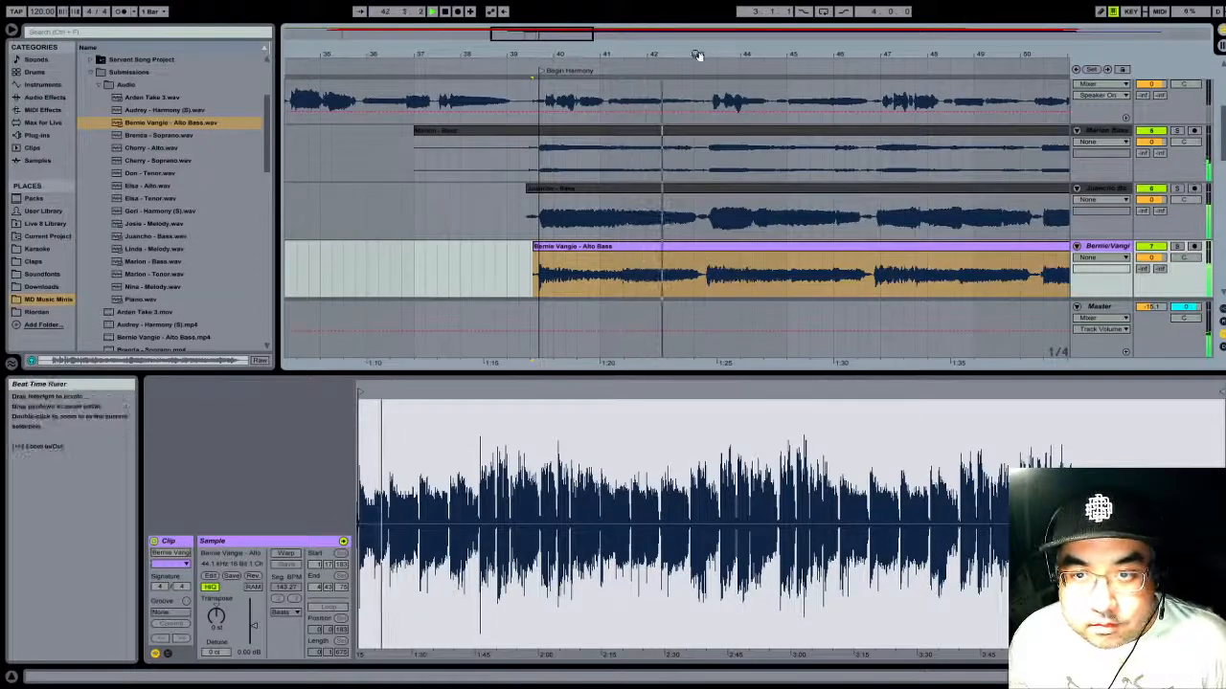
drag(703, 54, 703, 33)
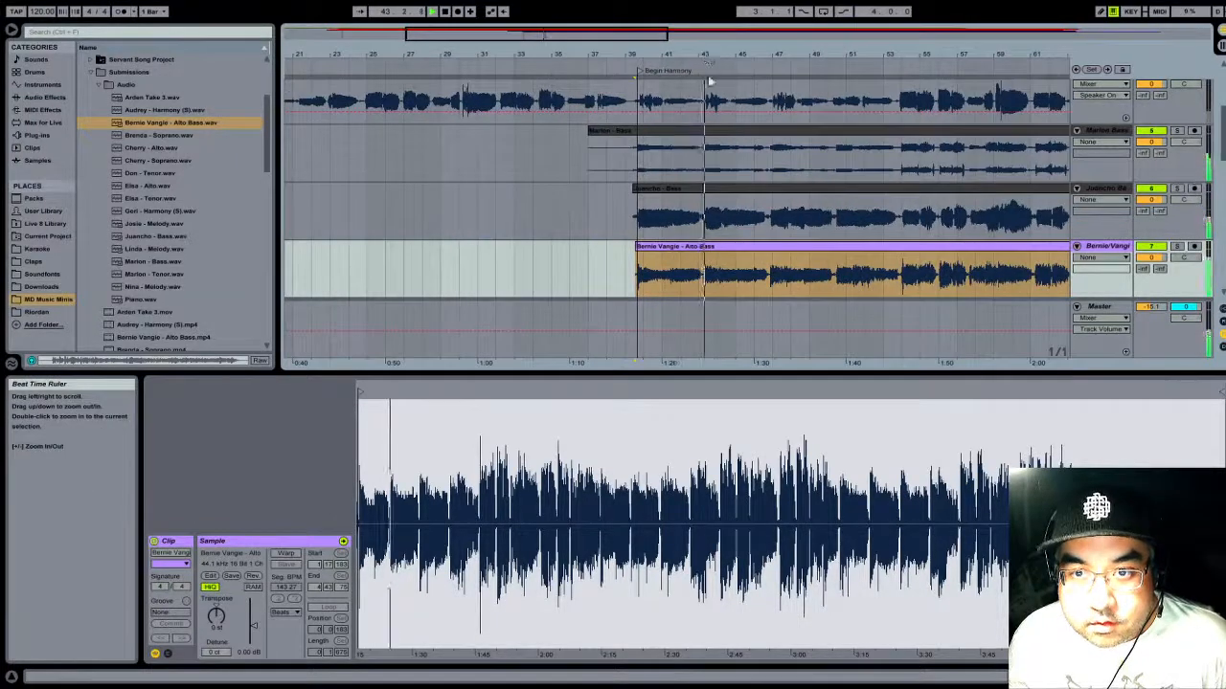
scroll(743, 140, up, 5)
scroll(743, 141, down, 5)
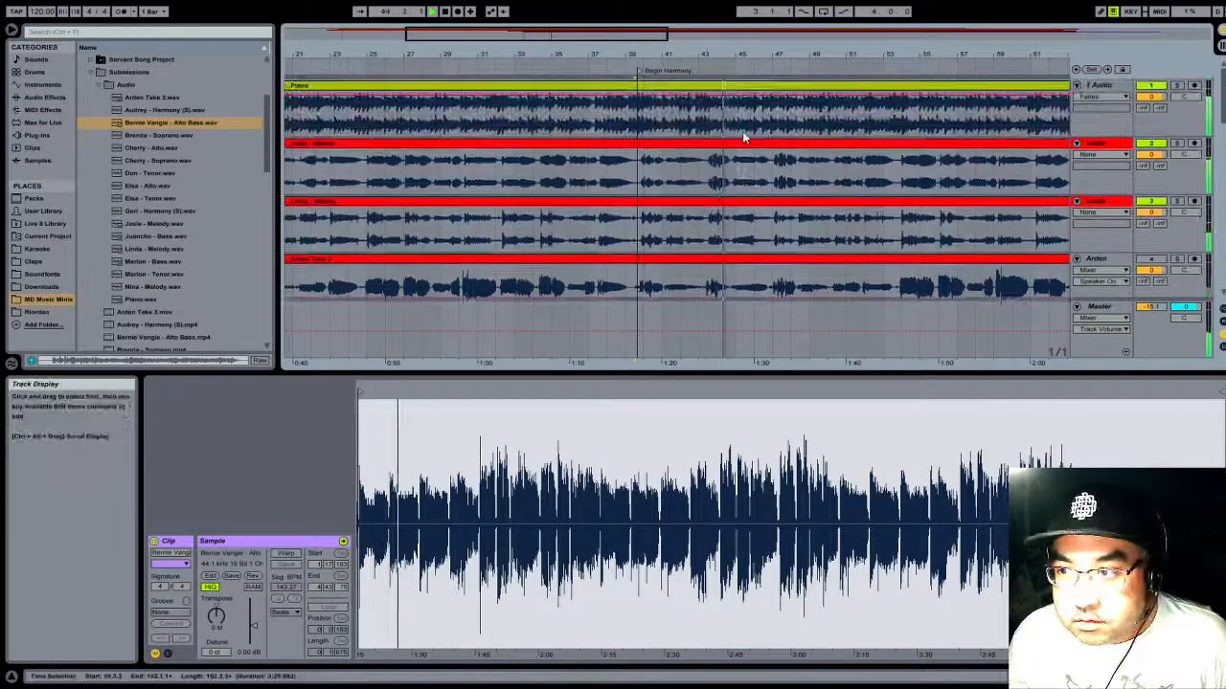
scroll(730, 122, down, 5)
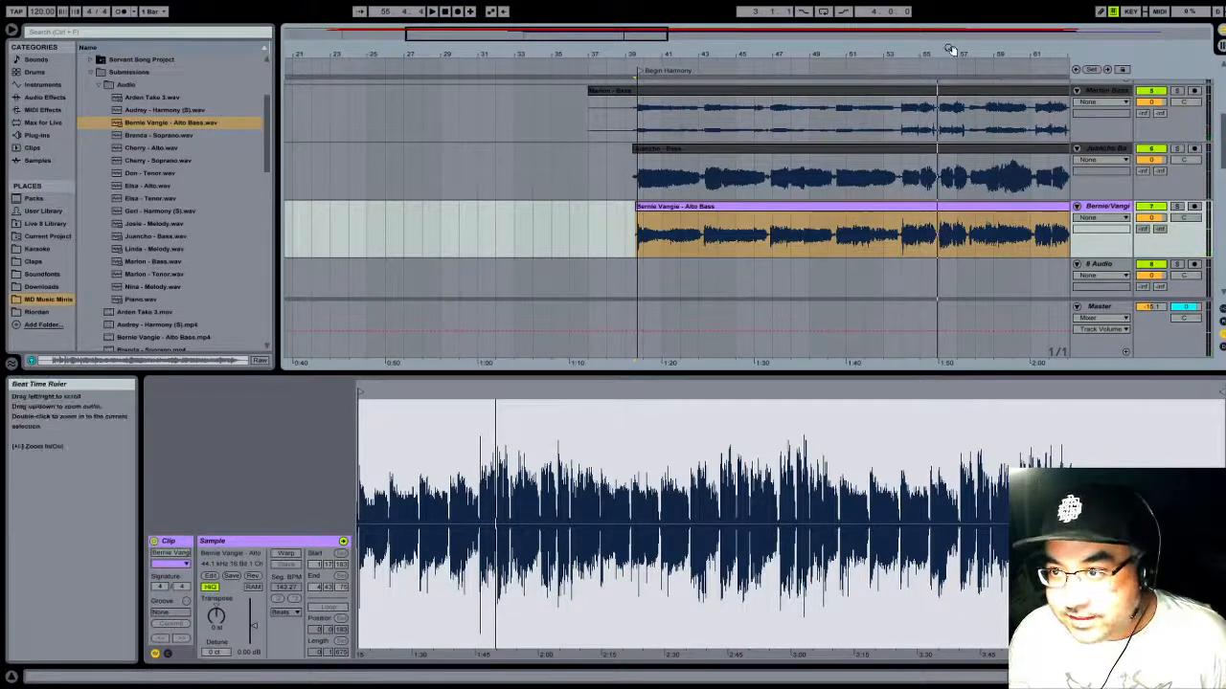
- Trim the Alto Bass clip's silent tail so its end lines up with the ends of the two bass clips above
drag(950, 48, 578, 49)
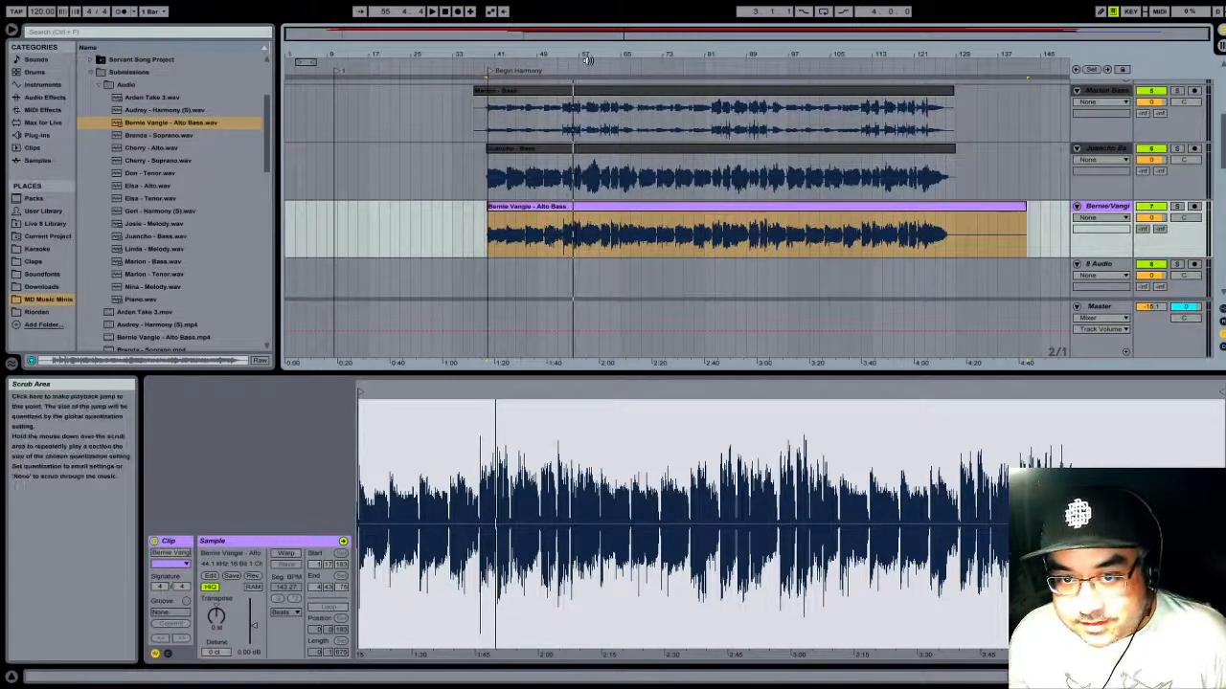
mouse_move(604, 53)
mouse_down()
mouse_move(603, 106)
mouse_move(603, 91)
mouse_up()
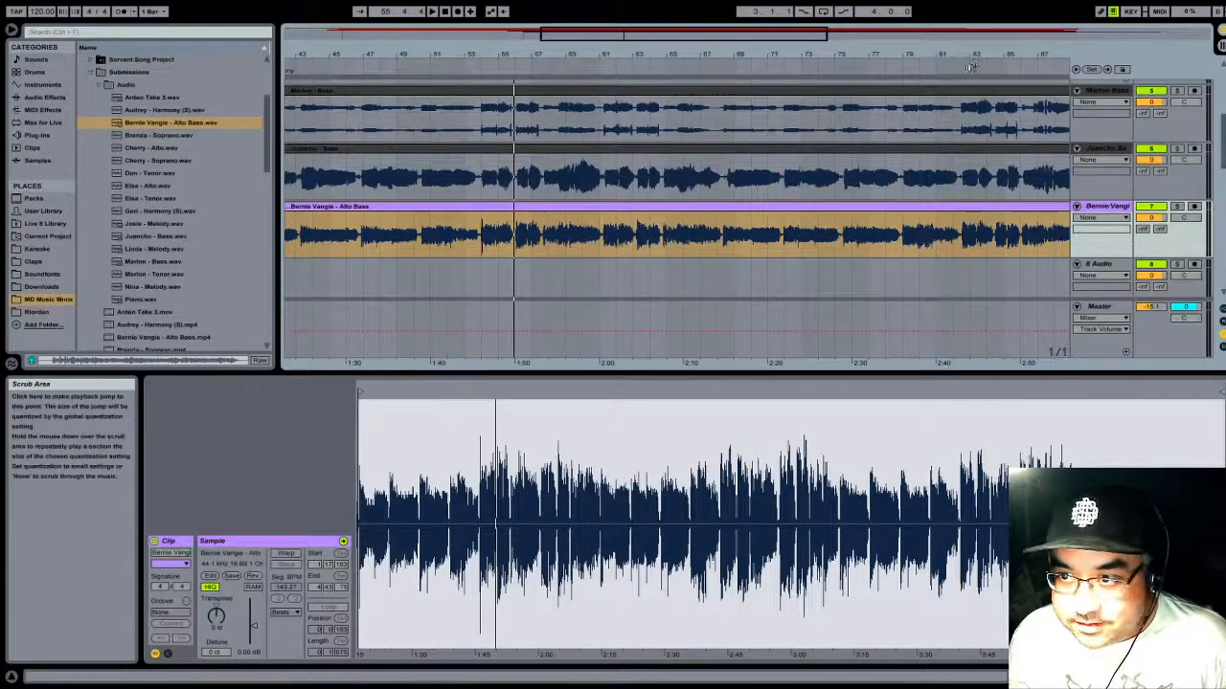
drag(946, 55, 712, 55)
scroll(716, 137, up, 3)
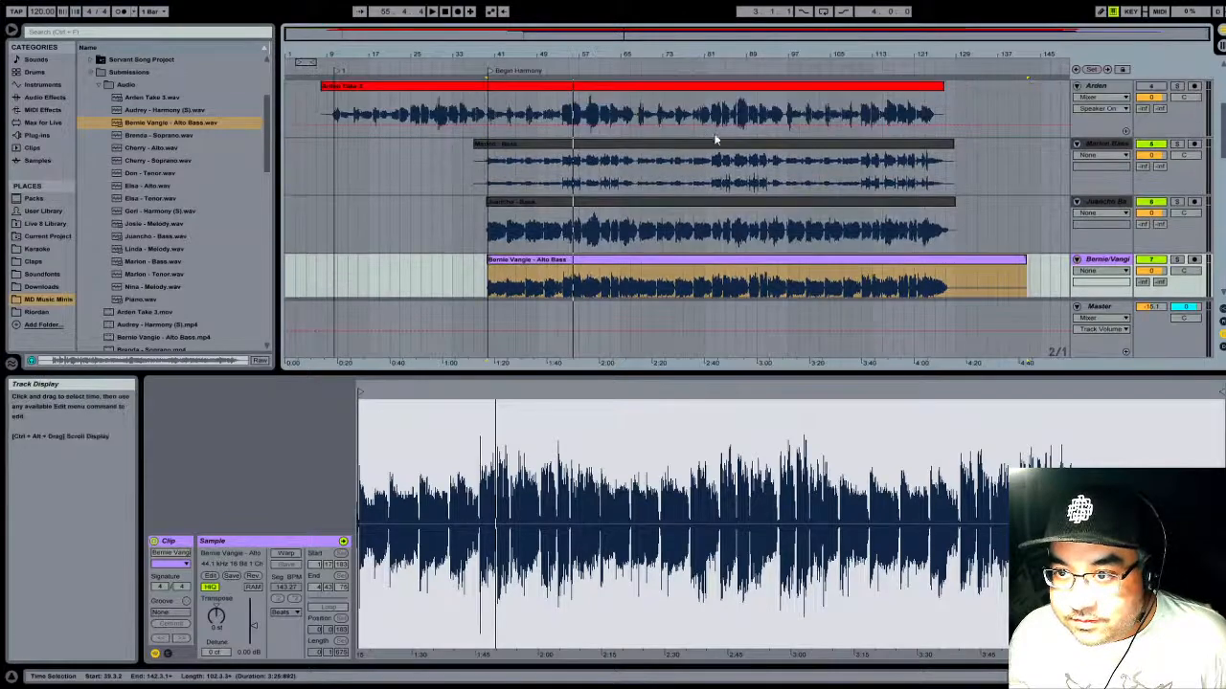
scroll(852, 190, down, 2)
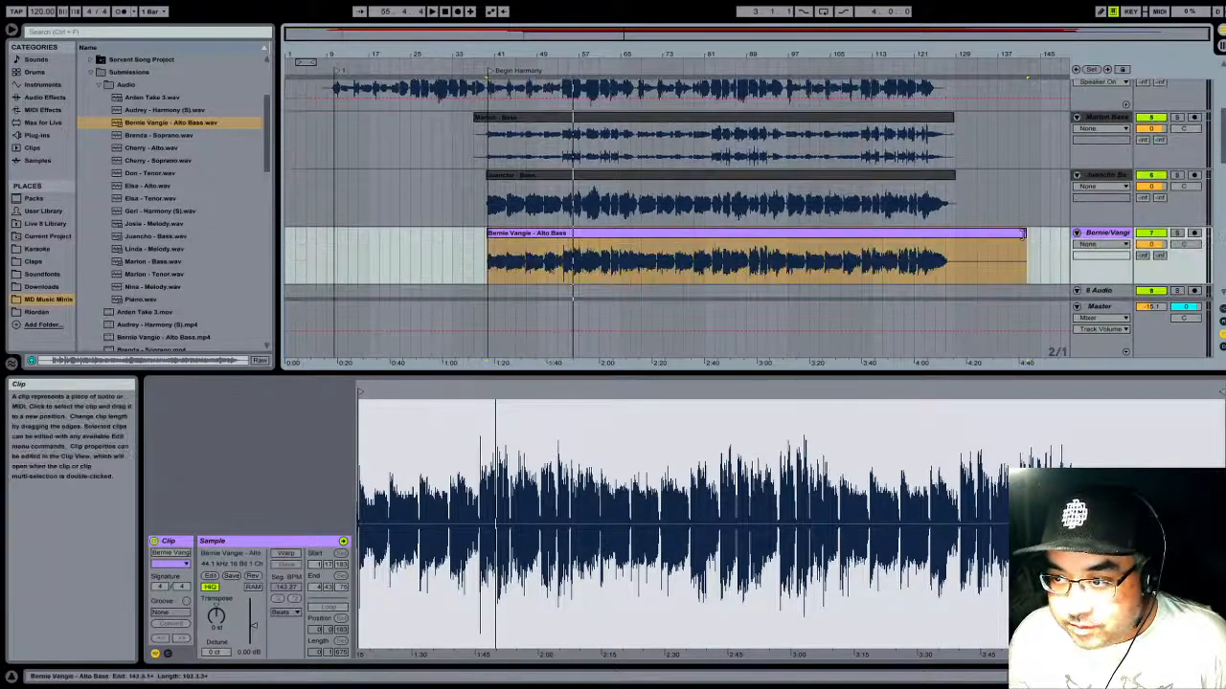
drag(1027, 239, 955, 242)
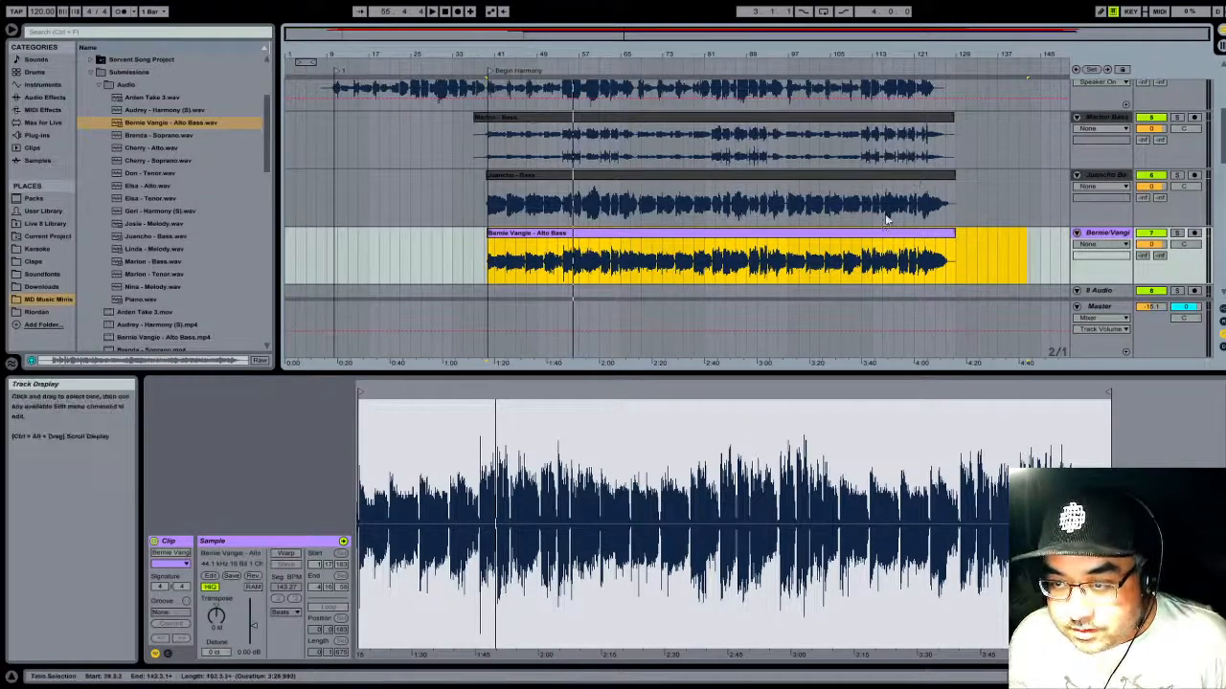
- Add the first Tenor recording from the Audio folder to track 8 at bar 9 and turn off its warping
scroll(887, 197, down, 3)
scroll(881, 182, down, 2)
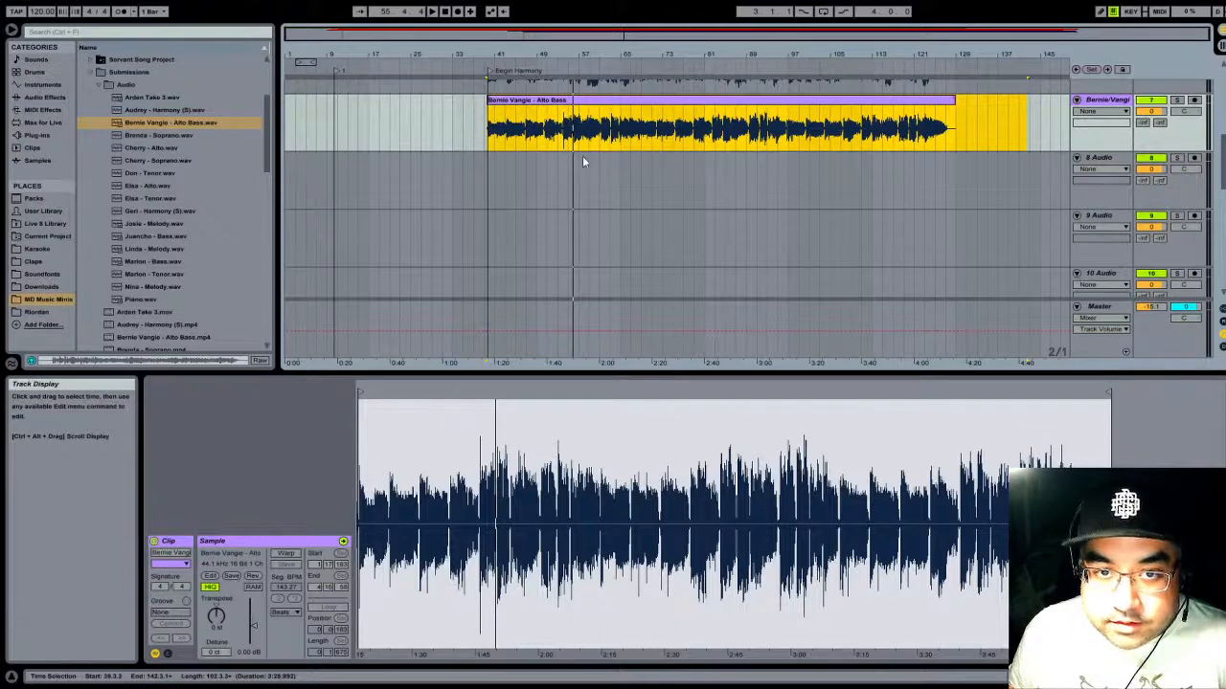
scroll(583, 161, up, 2)
scroll(589, 161, up, 1)
scroll(599, 161, down, 1)
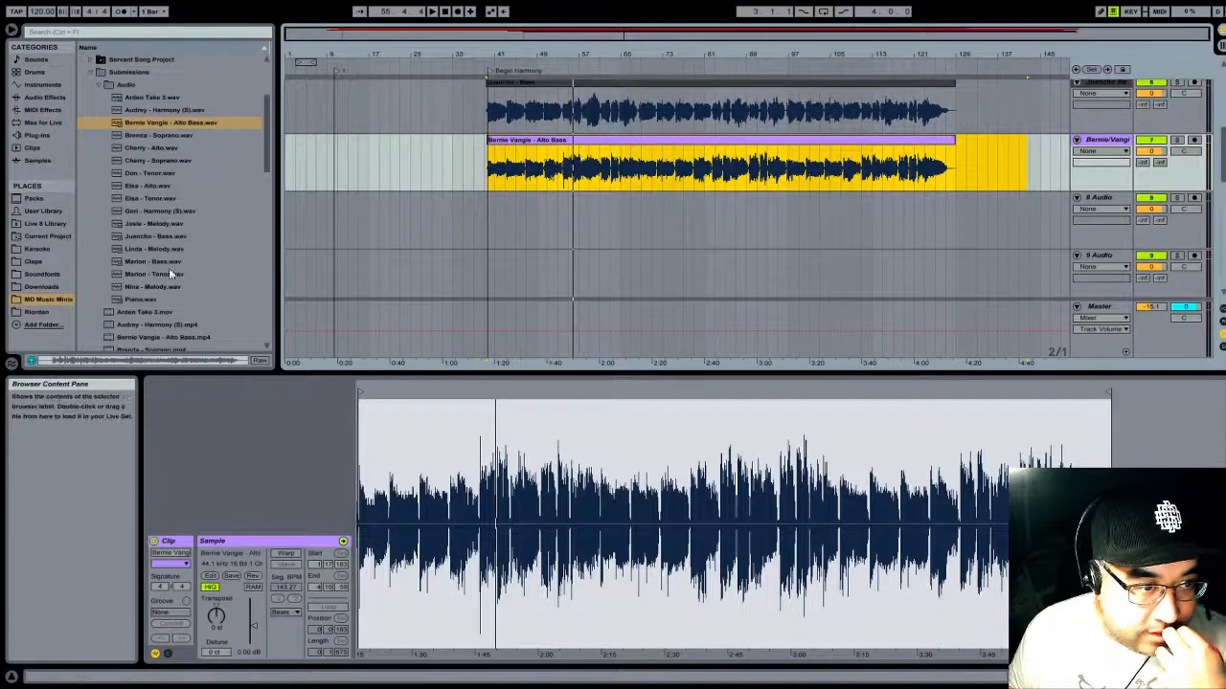
click(155, 173)
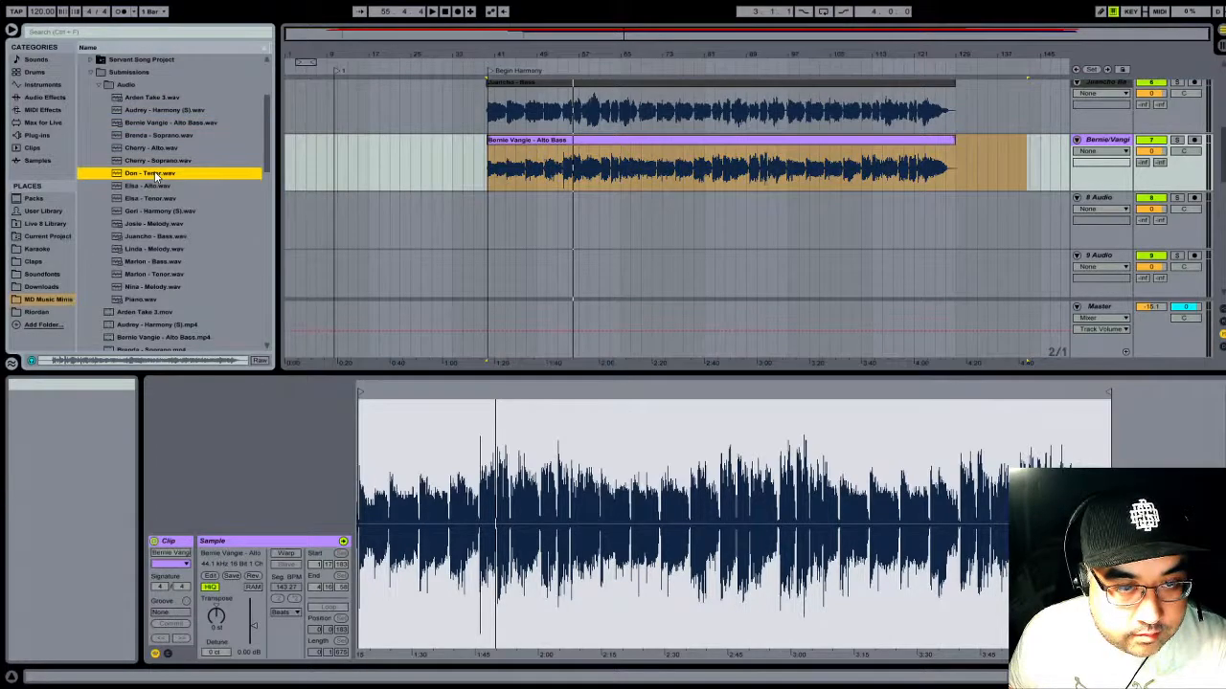
drag(154, 174, 410, 245)
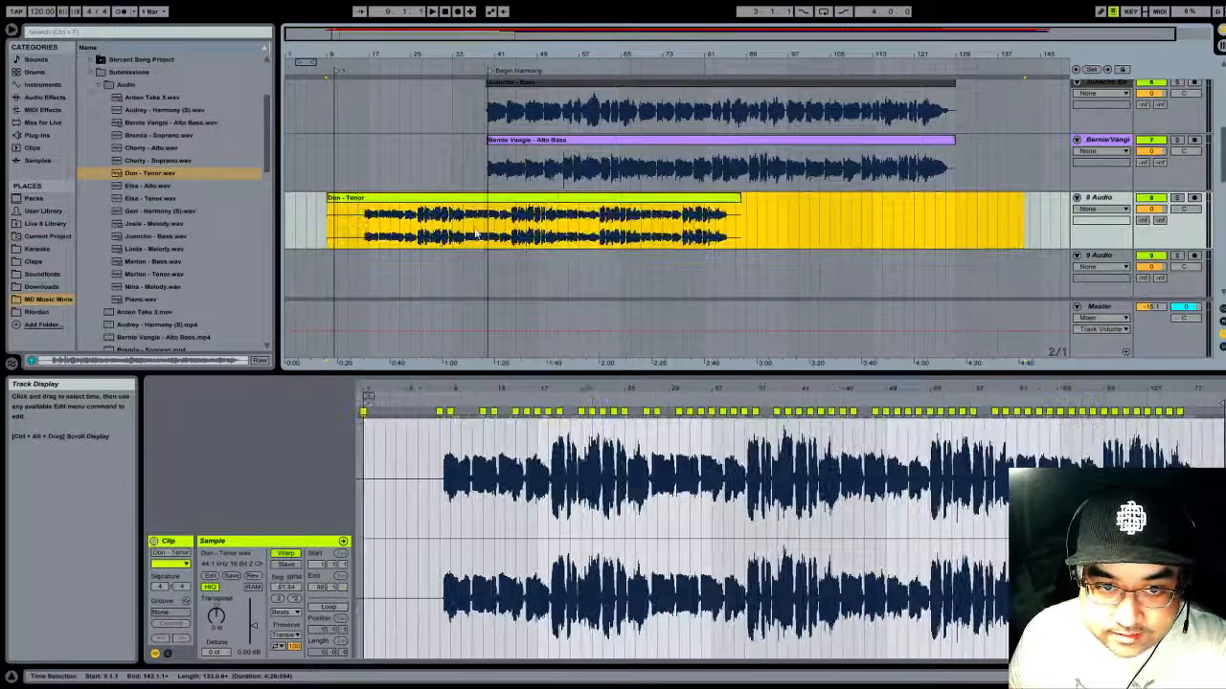
click(286, 555)
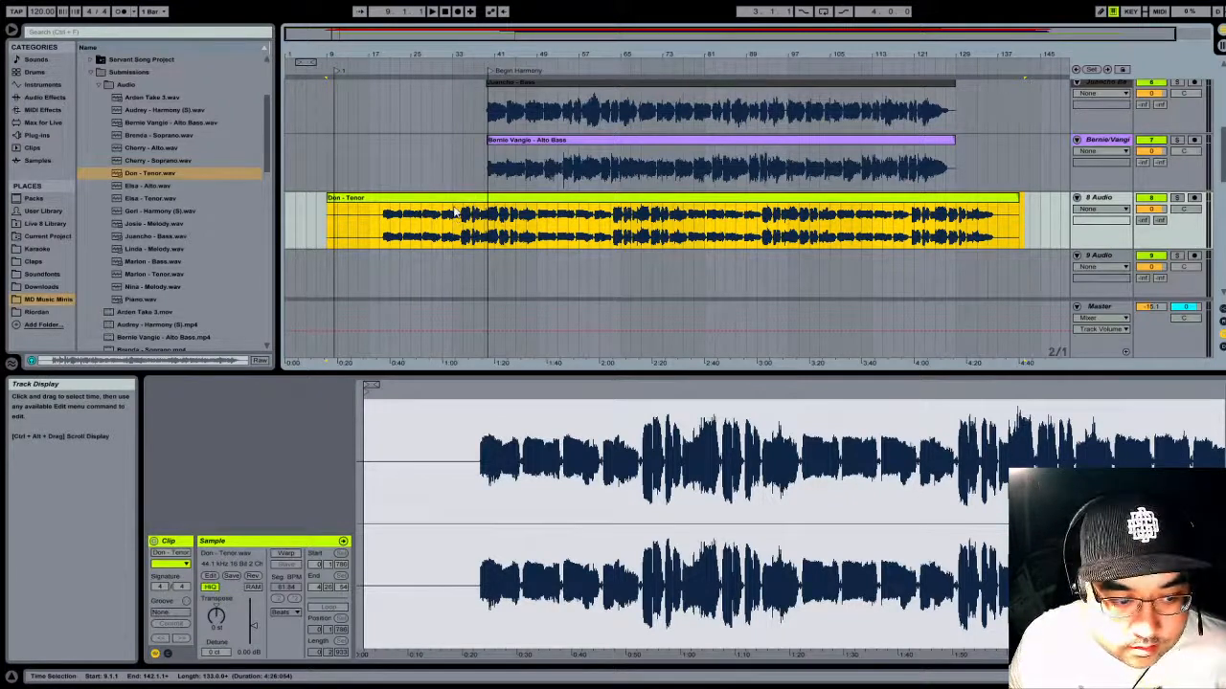
- Play the Tenor clip around bar 29, trim its opening and move it later so it starts at bar 35
click(433, 64)
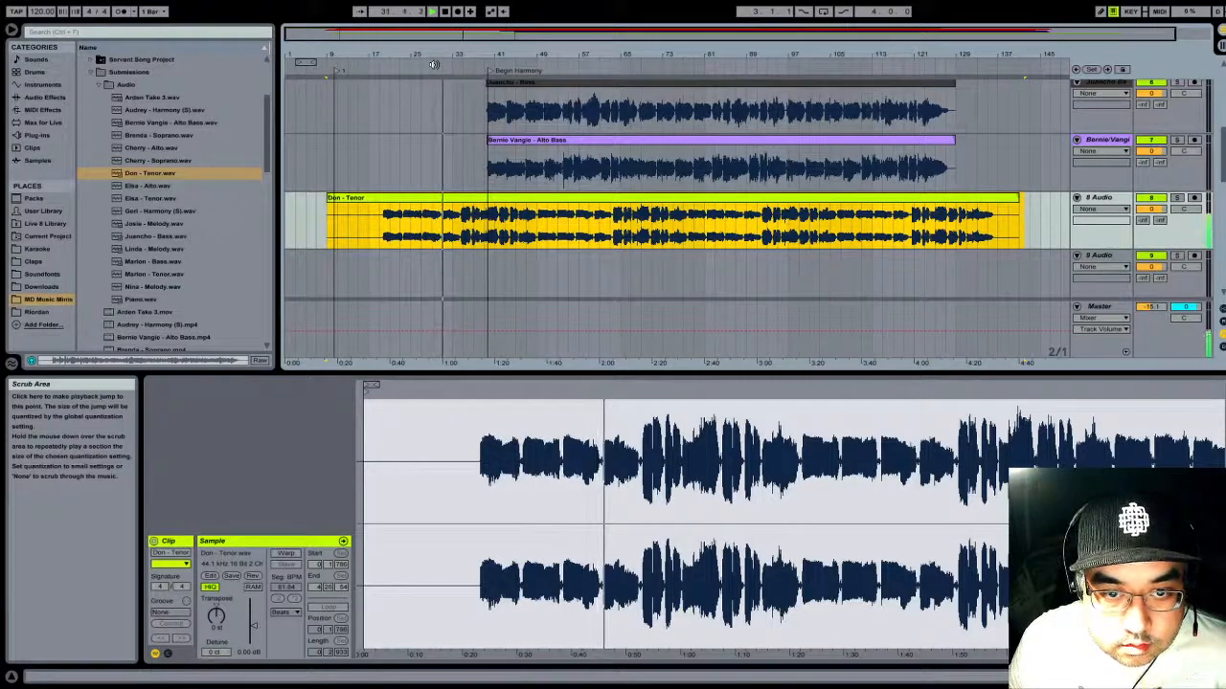
key(space)
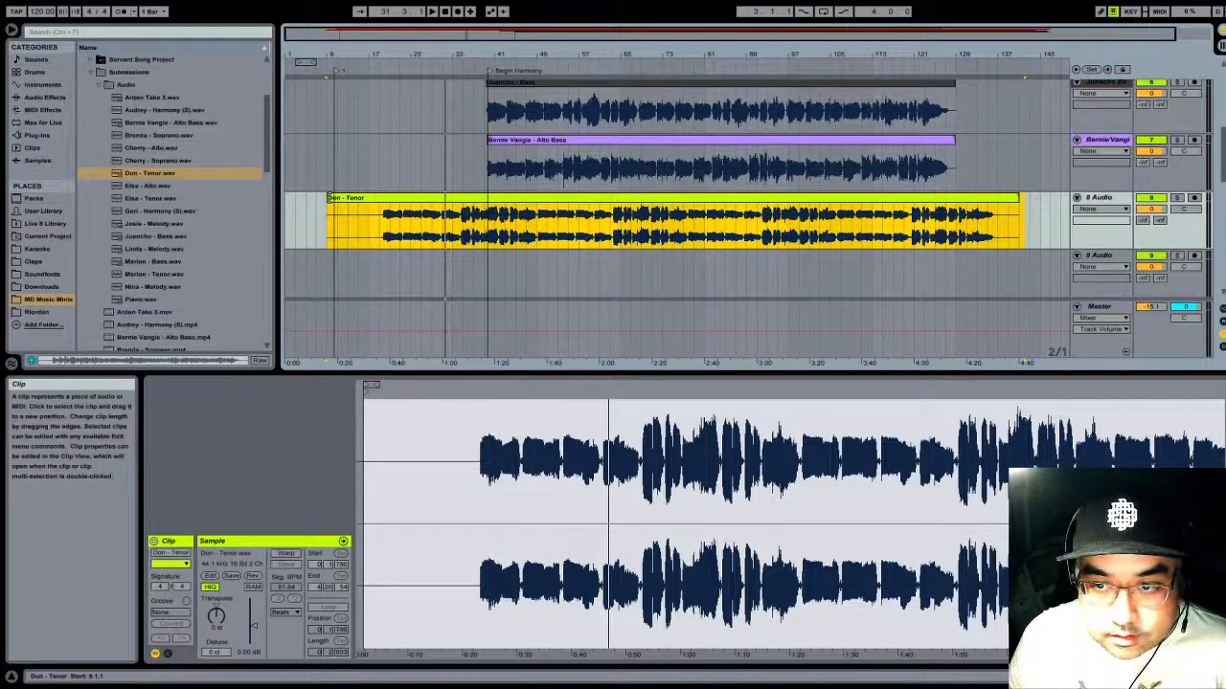
click(331, 198)
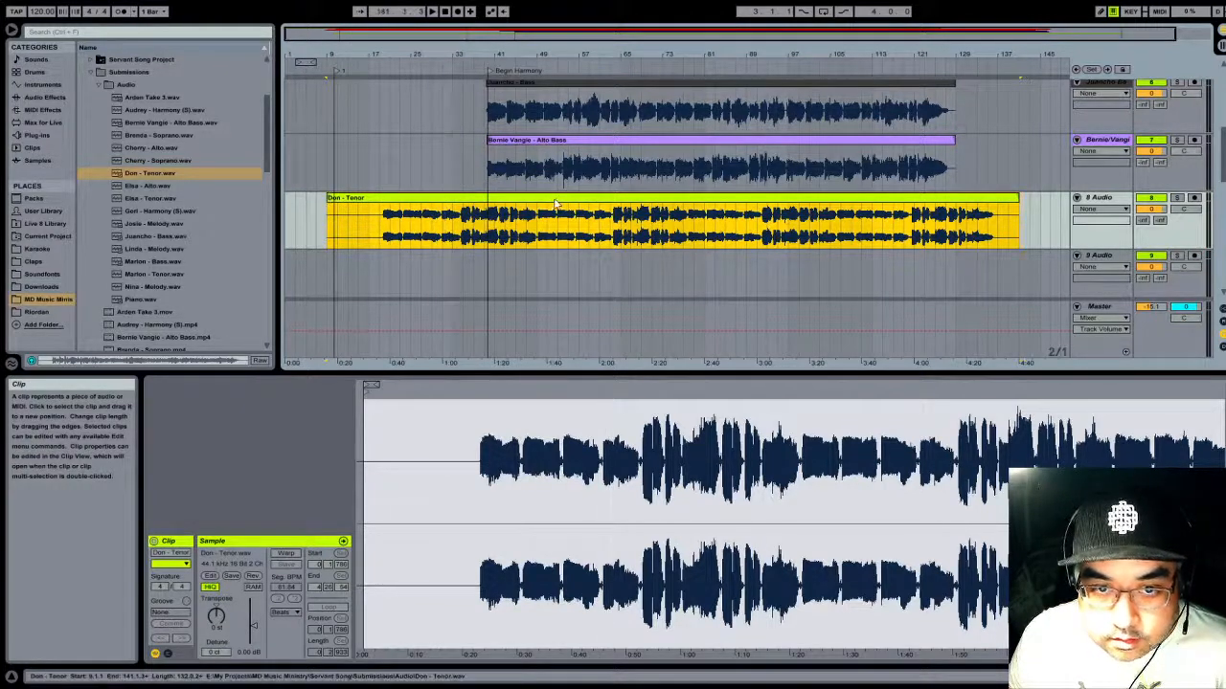
drag(332, 198, 466, 232)
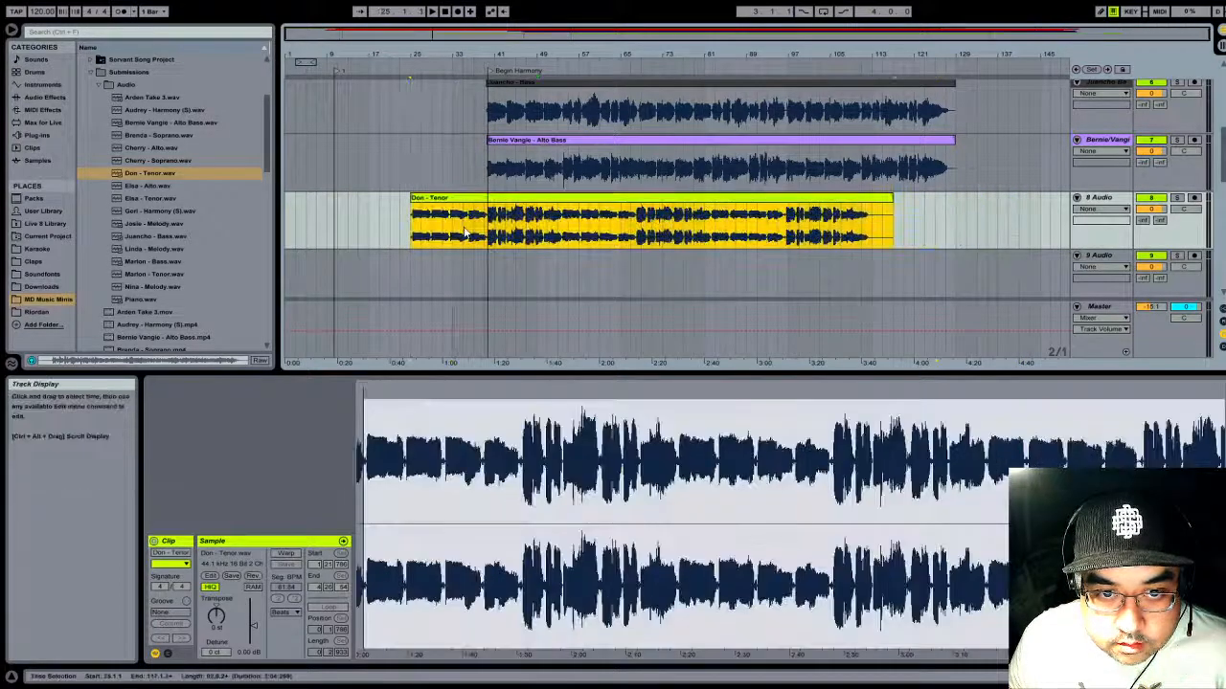
drag(526, 204, 466, 201)
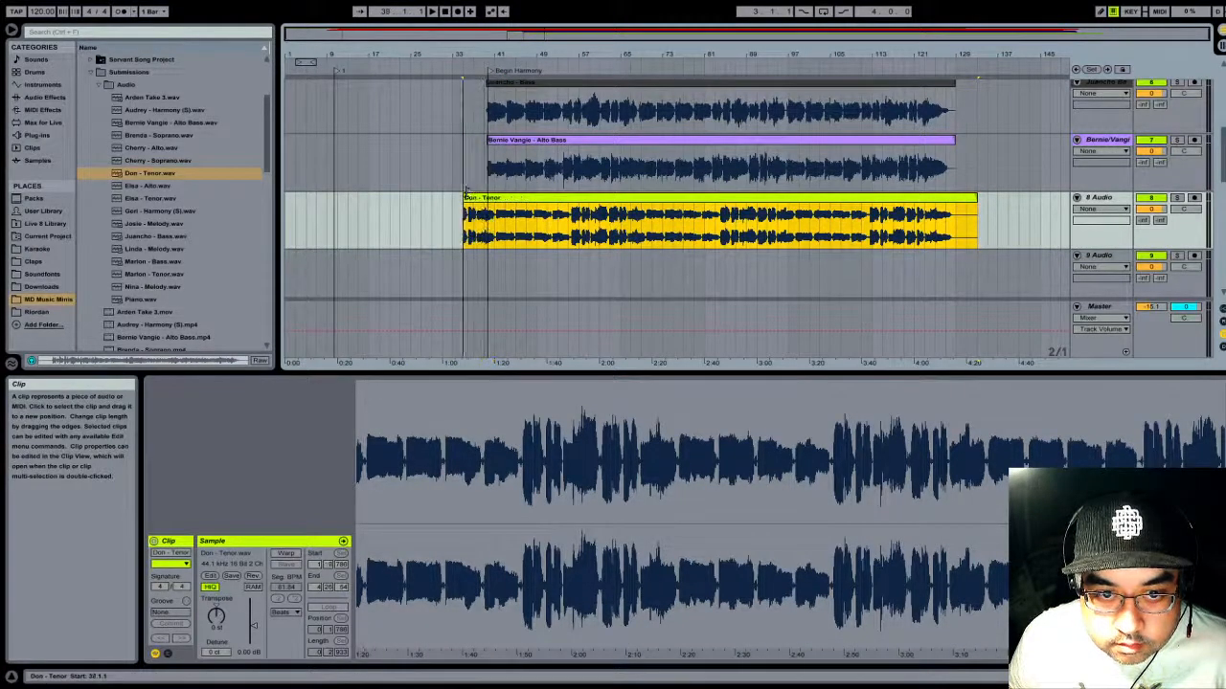
- Listen from bar 35, trim the Tenor clip's start to its harmony entry and move it to the Begin Harmony locator
click(469, 63)
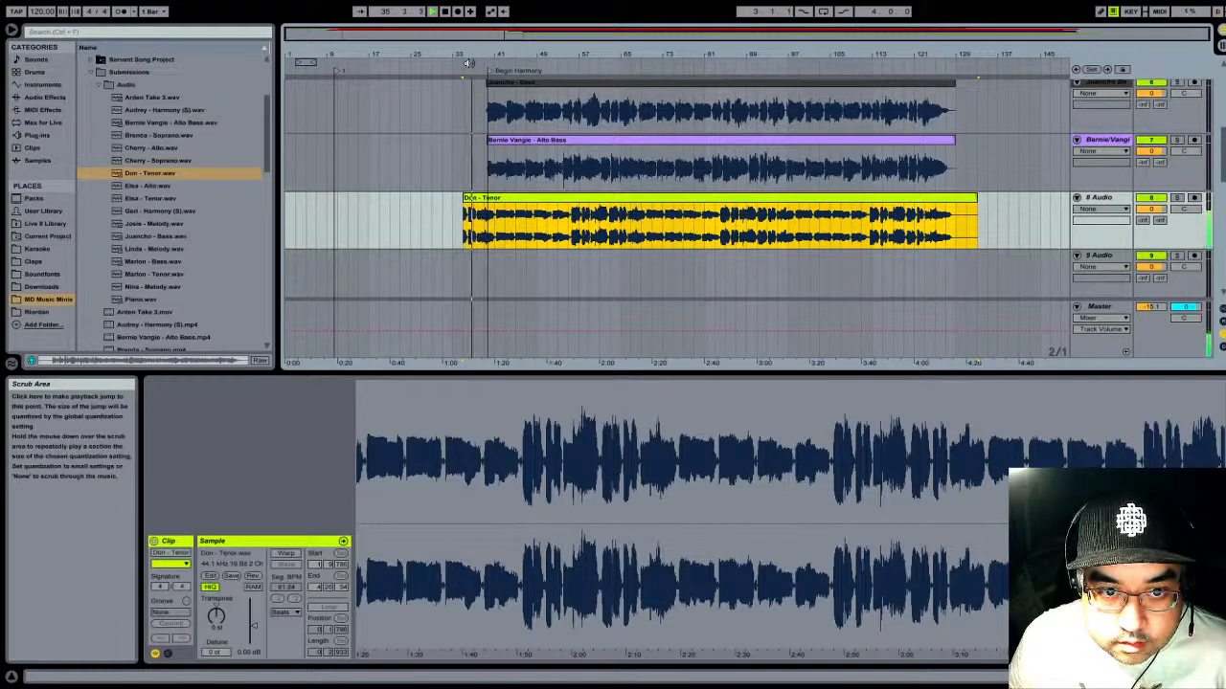
click(447, 12)
drag(488, 53, 602, 152)
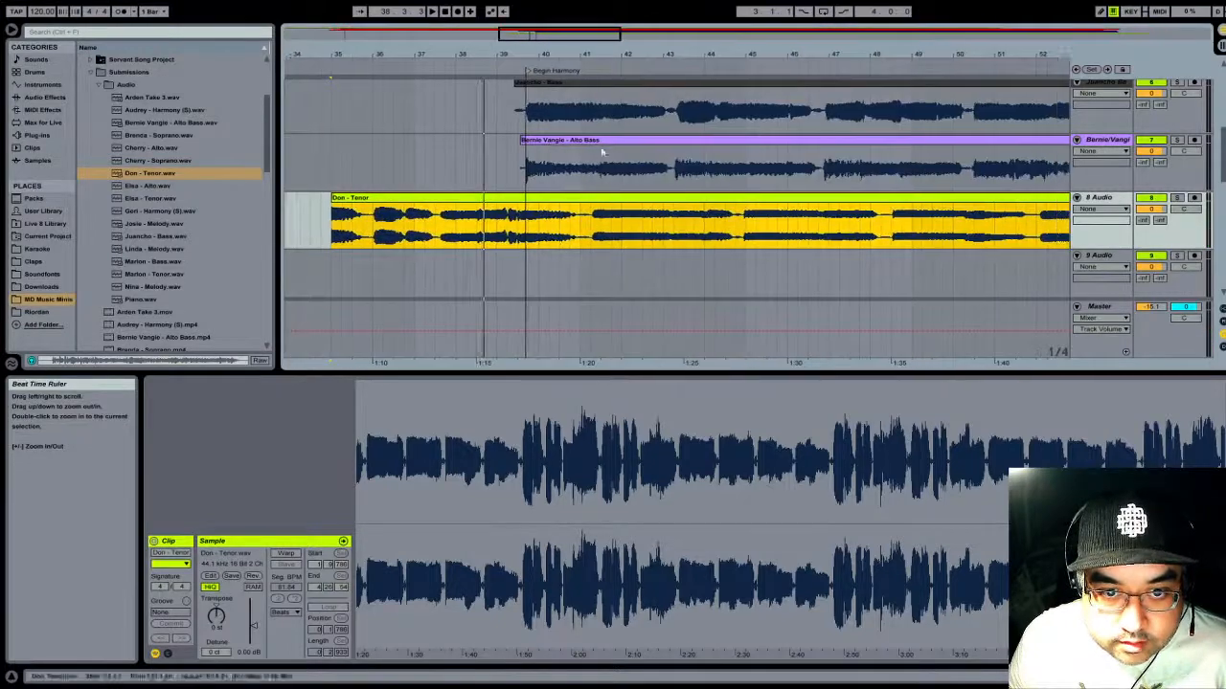
drag(335, 212, 526, 197)
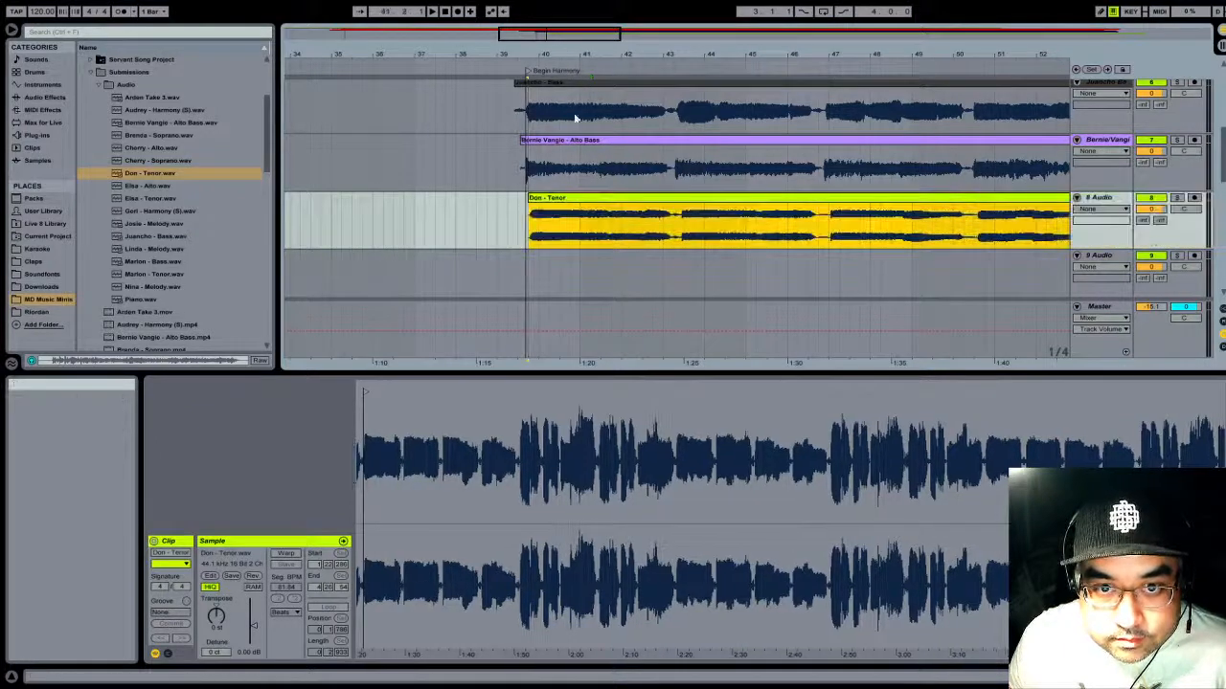
- Nudge the Tenor clip slightly earlier, to start at about 39.3.3, aligning its first note with Begin Harmony and the bass clips
drag(578, 55, 808, 158)
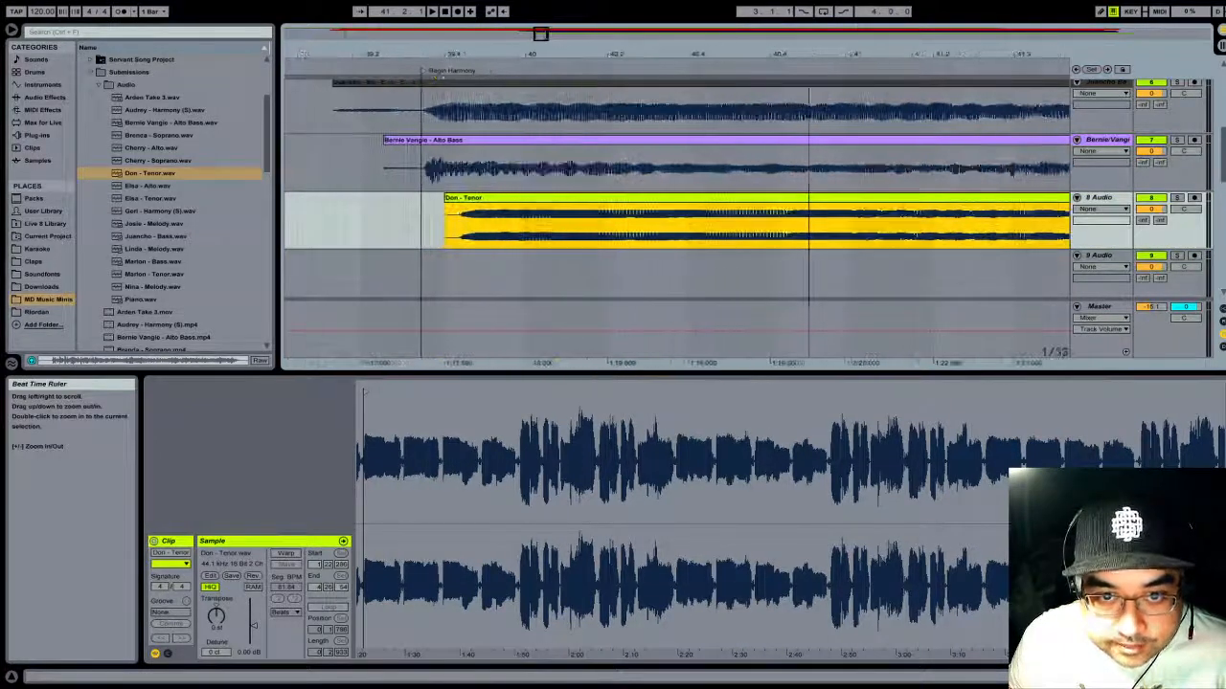
drag(512, 203, 478, 204)
drag(481, 55, 742, 105)
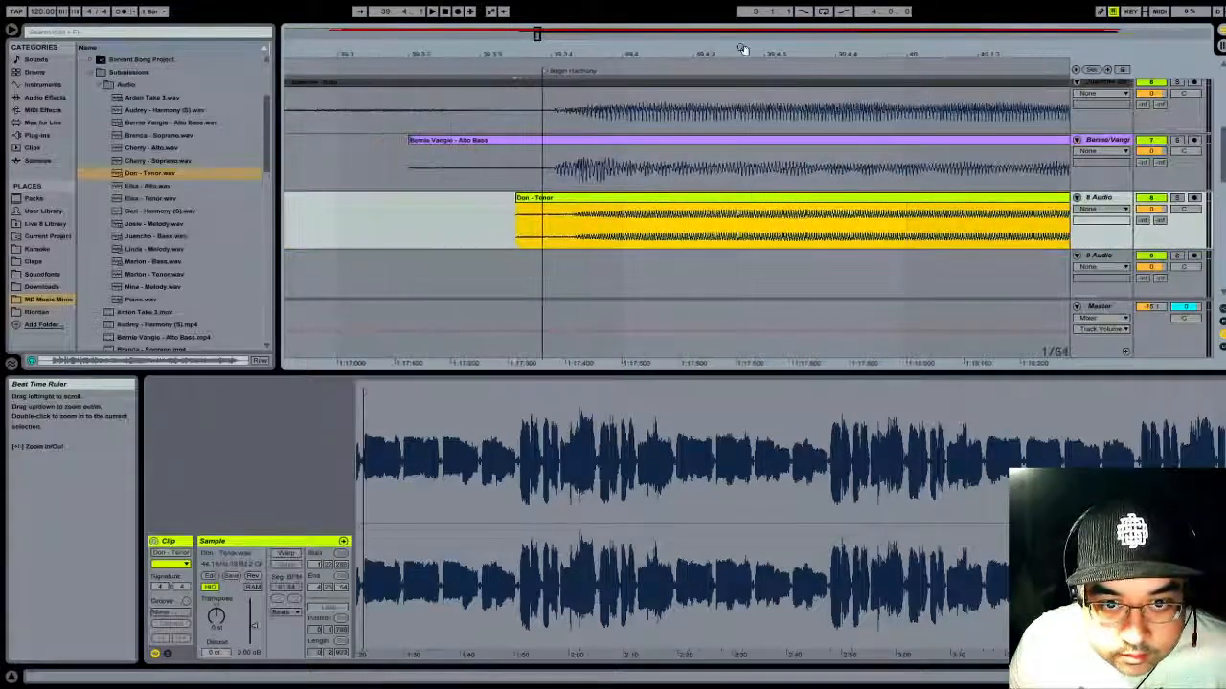
drag(601, 203, 588, 205)
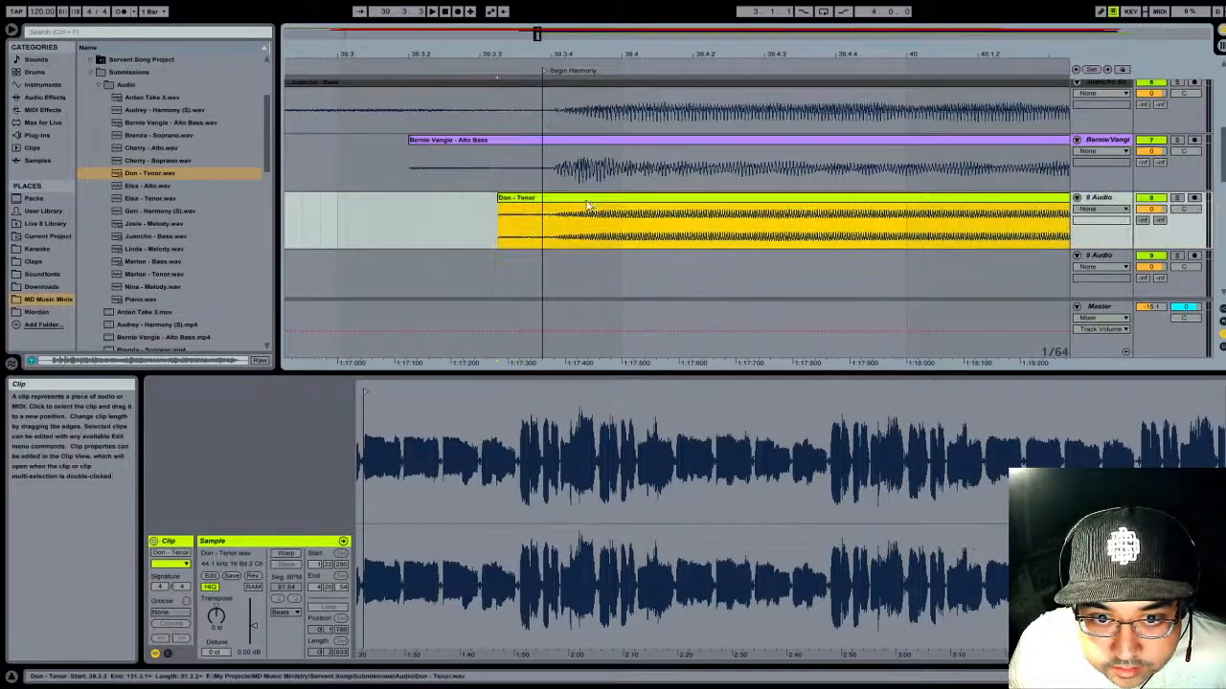
- Play the Tenor clip with the other tracks from Begin Harmony and from about bar 54 to check its alignment
drag(645, 52, 471, 54)
key(space)
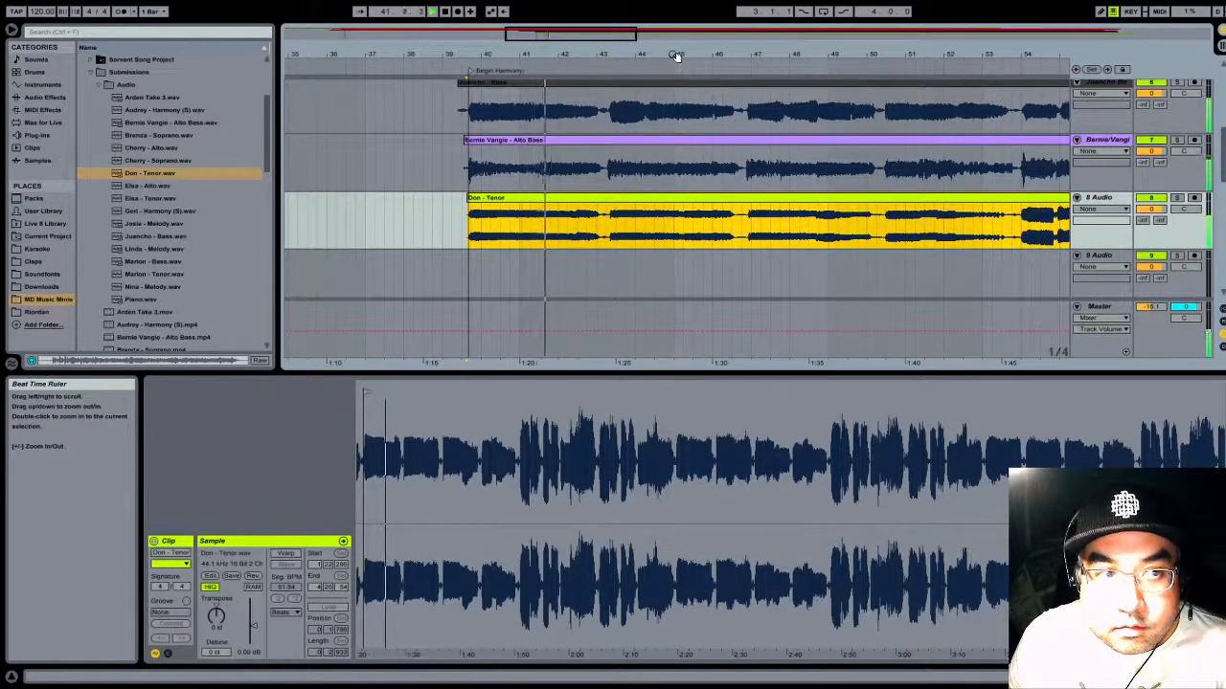
click(446, 12)
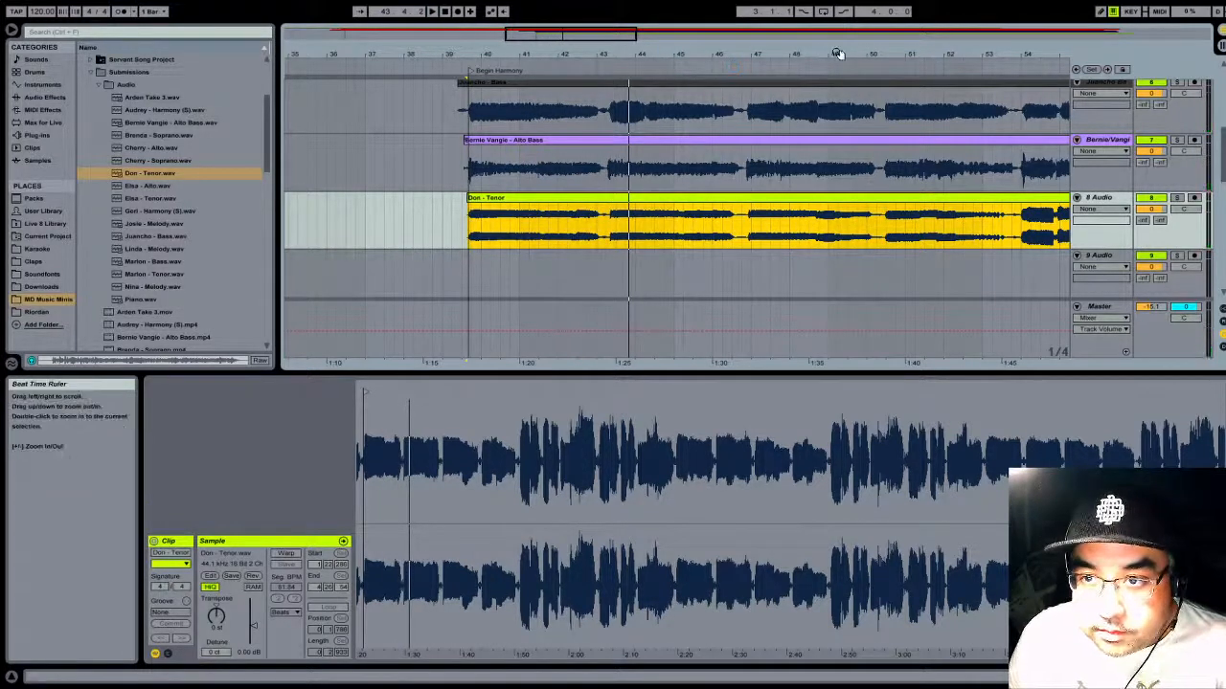
mouse_move(839, 53)
mouse_down()
mouse_move(835, 34)
mouse_move(588, 44)
mouse_up()
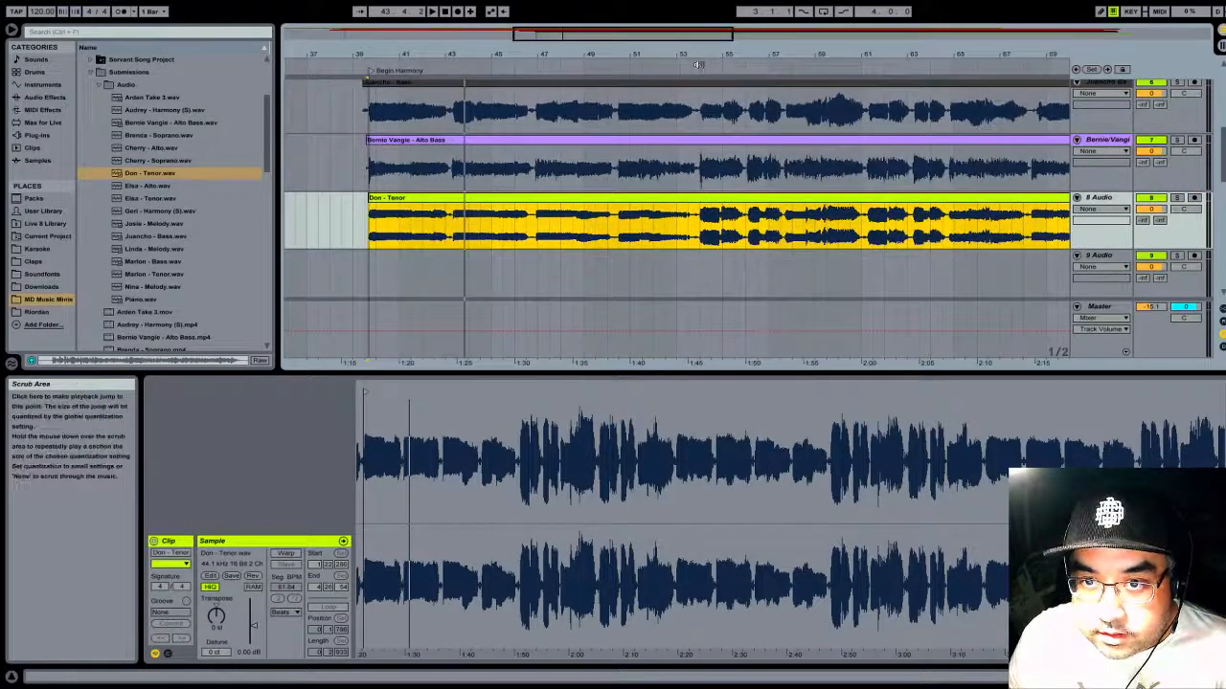
click(701, 68)
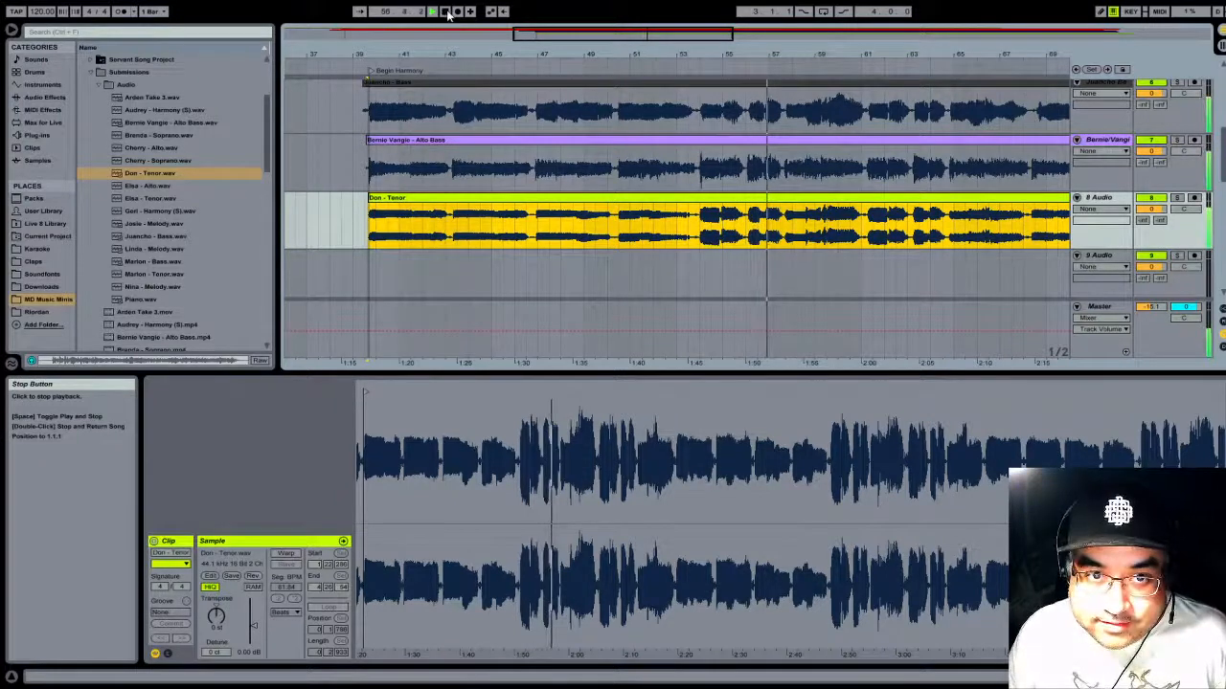
- Rename track 8 with its singer's name and Tenor, and colour its title yellow-green to match its clip
click(1103, 199)
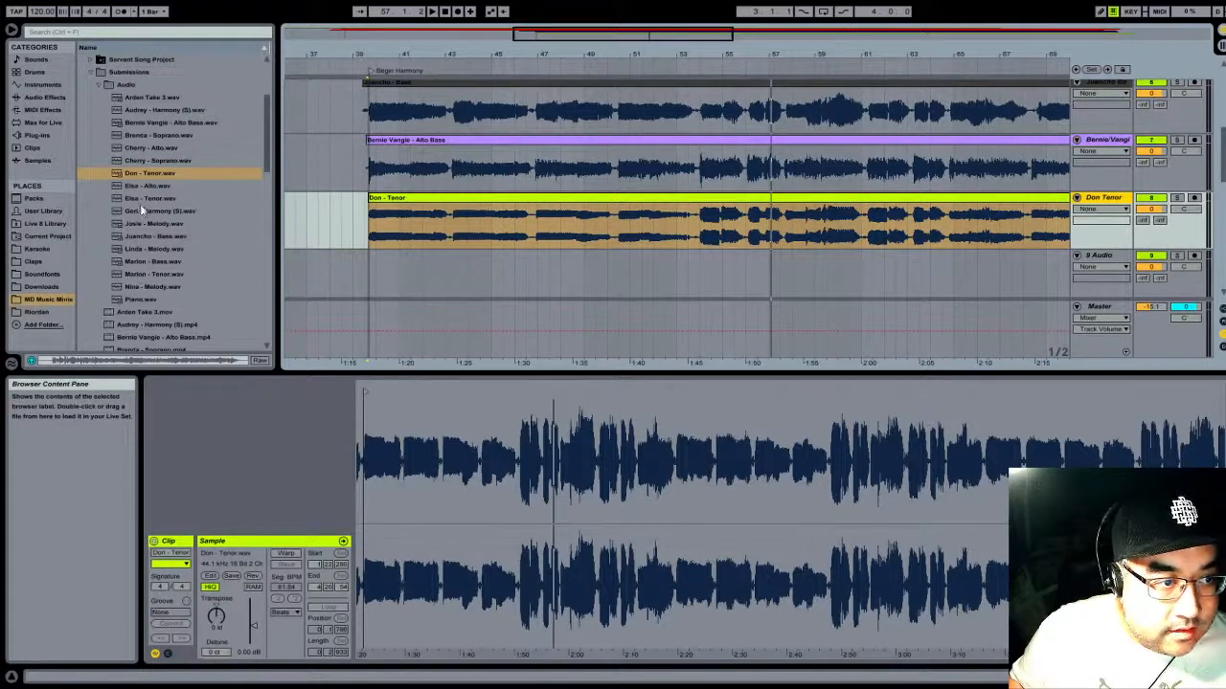
- Add the last Tenor recording from the Audio folder to track 9 at bar 39 and turn off its warping
scroll(465, 226, down, 1)
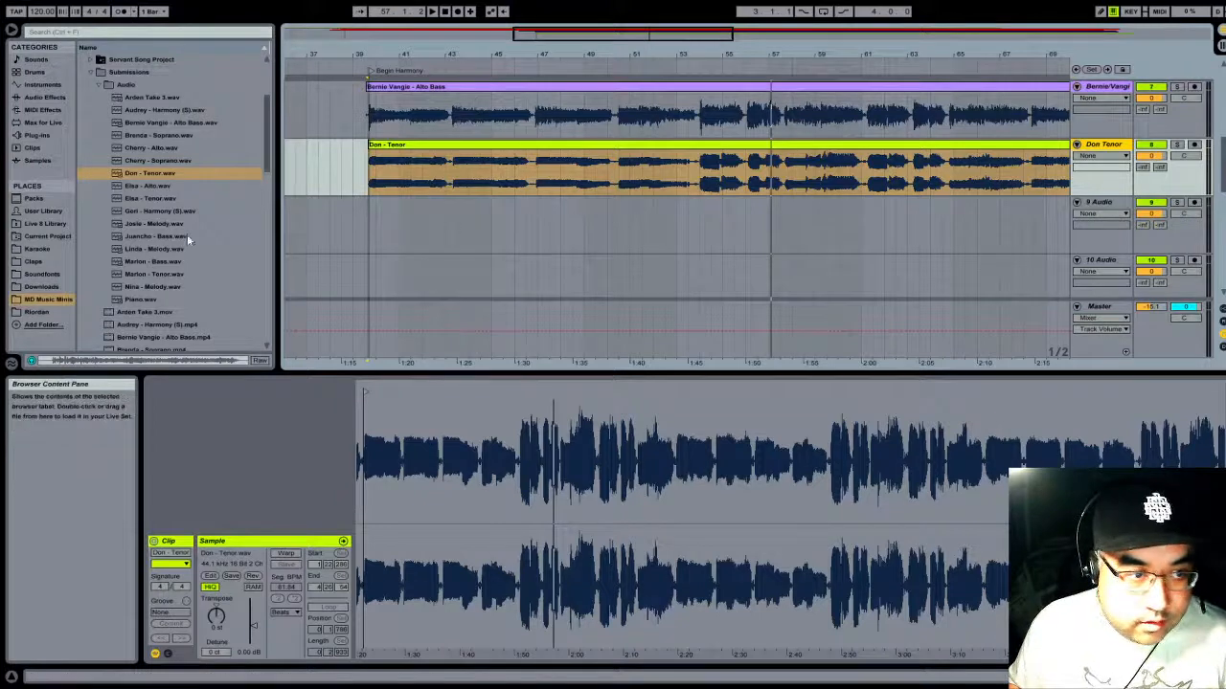
drag(137, 274, 352, 233)
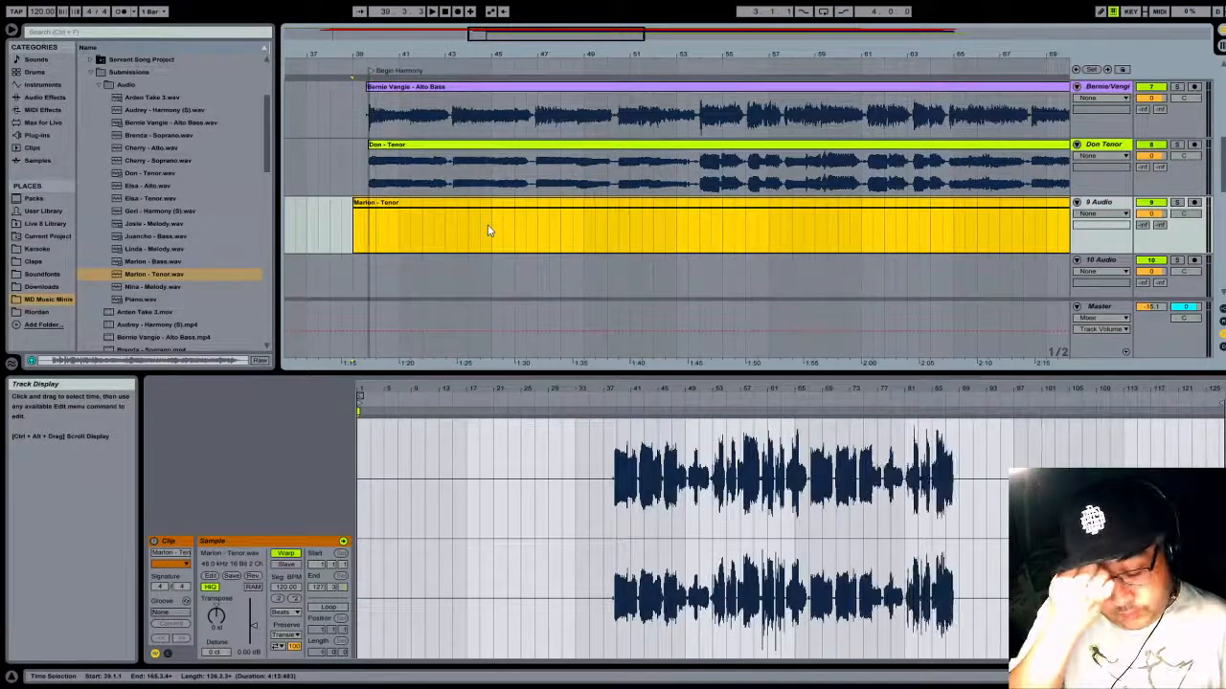
click(295, 554)
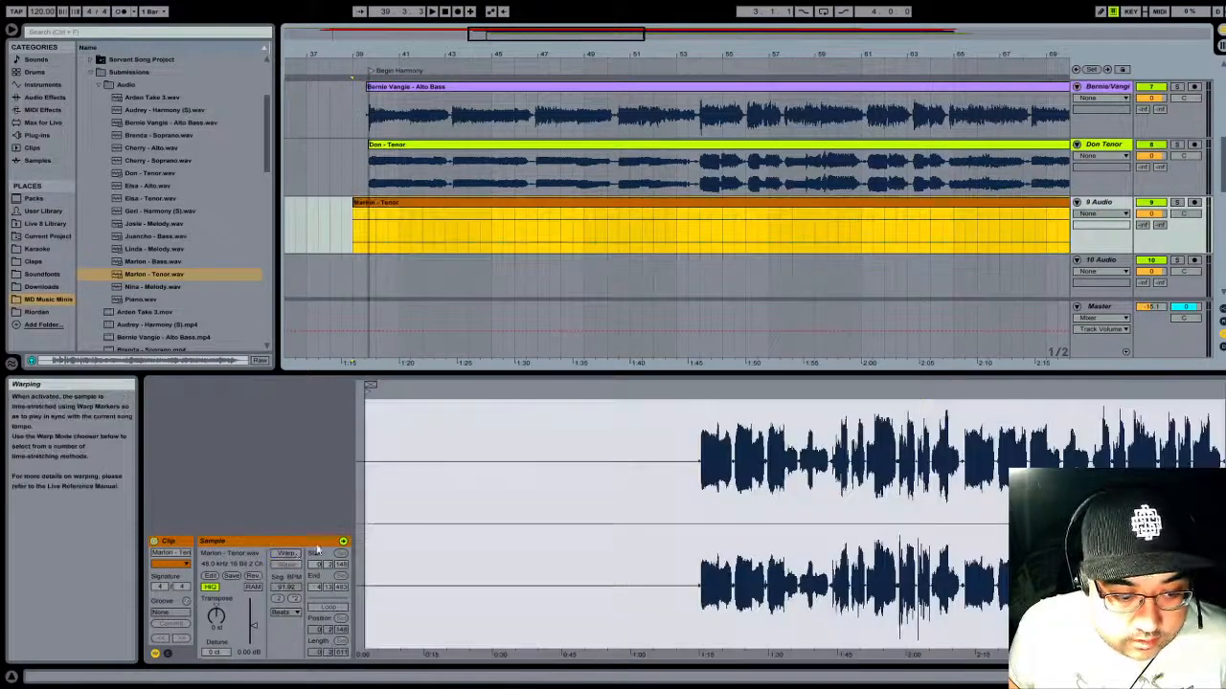
click(418, 217)
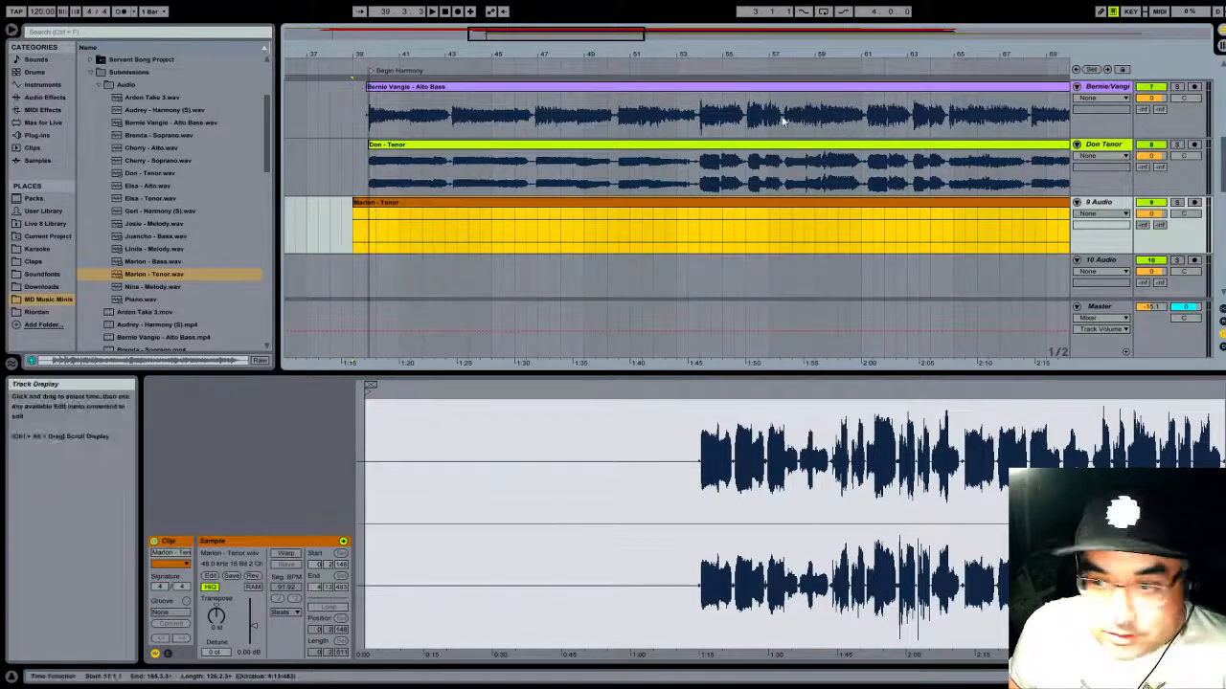
- Trim the opening silence from the Tenor clip on track 9 and move the shortened clip back to bar 39
drag(752, 55, 753, 10)
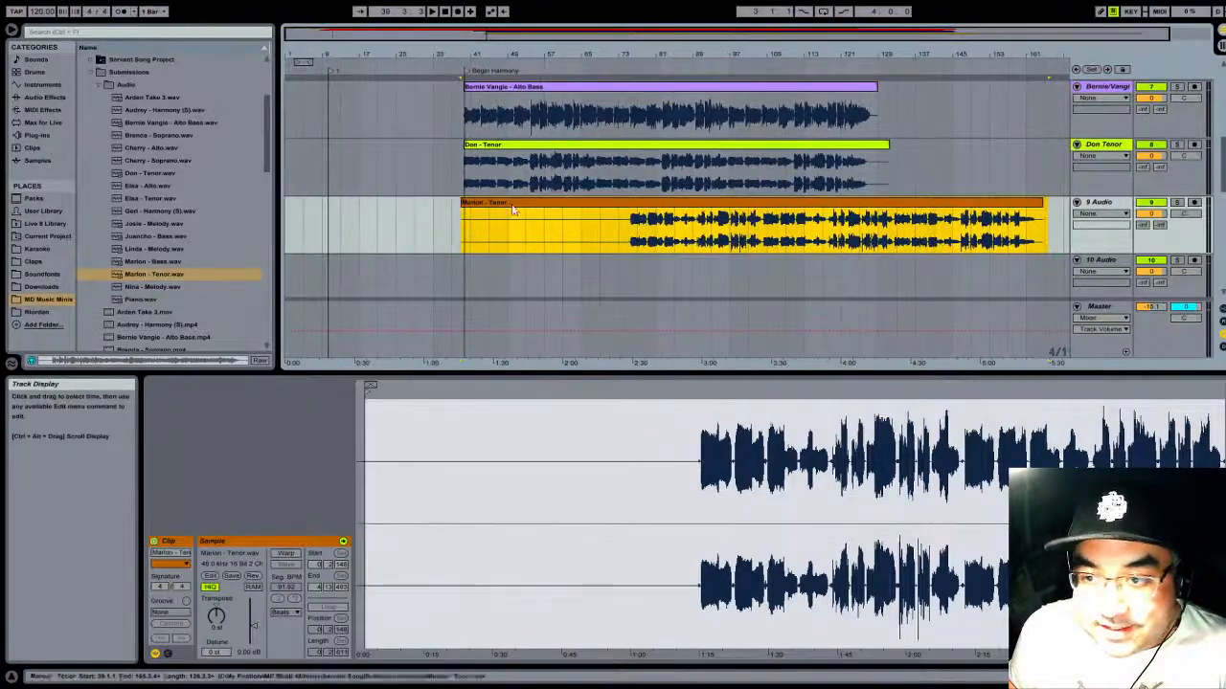
drag(463, 213, 628, 213)
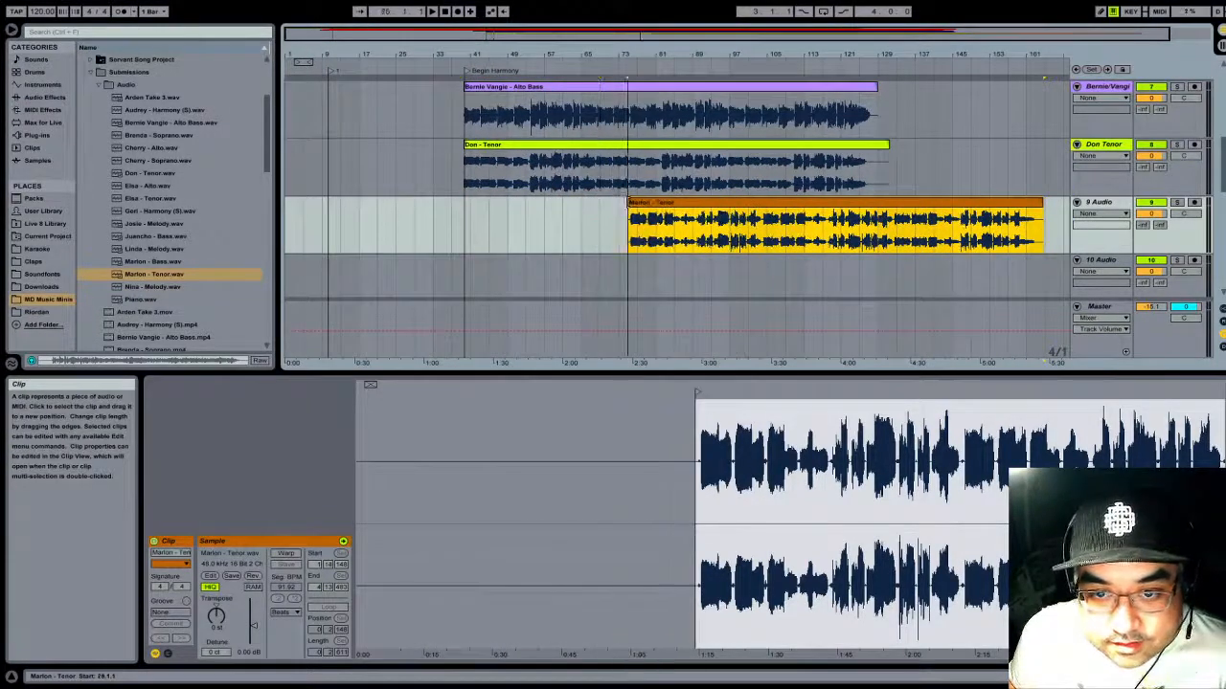
drag(713, 203, 550, 203)
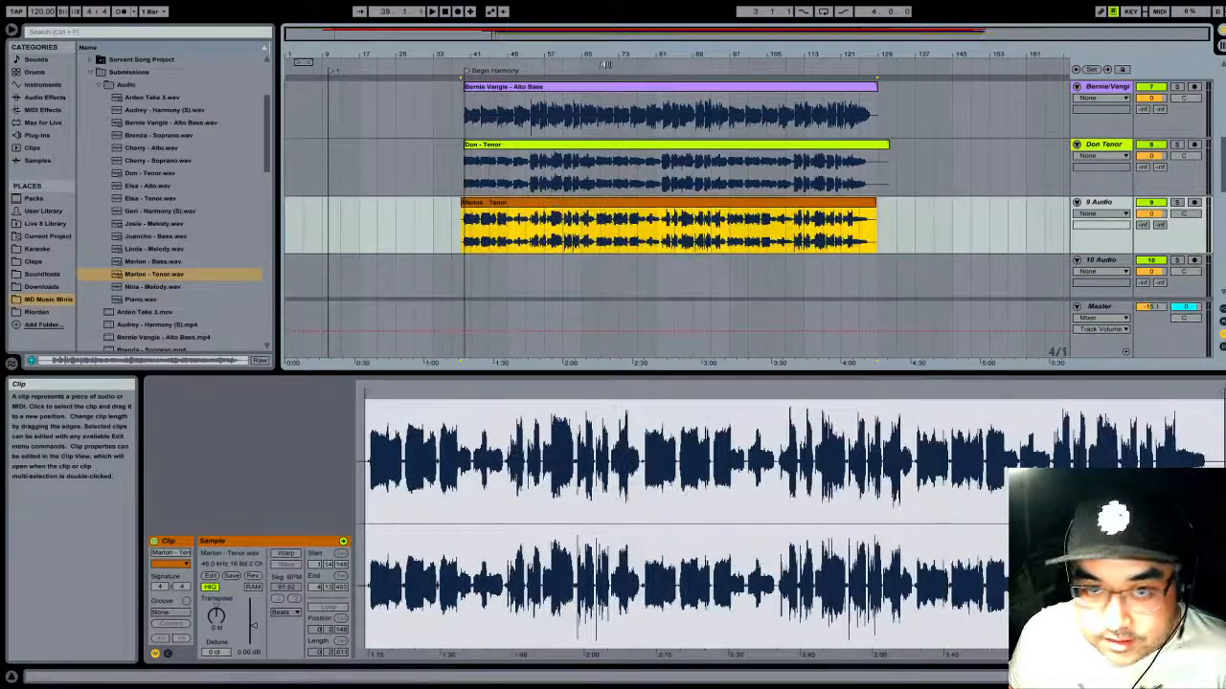
- Nudge the Tenor clip on track 9 to start at about 39.1.2, aligning its first note with the clips above at Begin Harmony
drag(481, 53, 1070, 52)
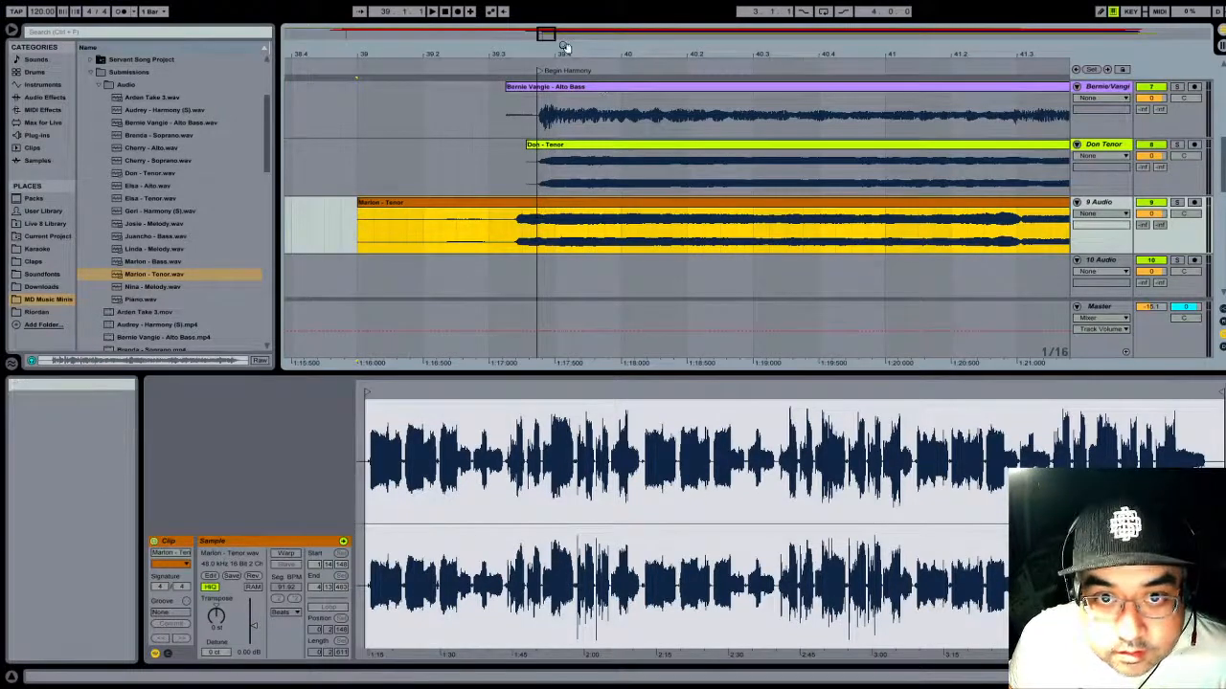
drag(562, 52, 689, 50)
drag(632, 203, 693, 206)
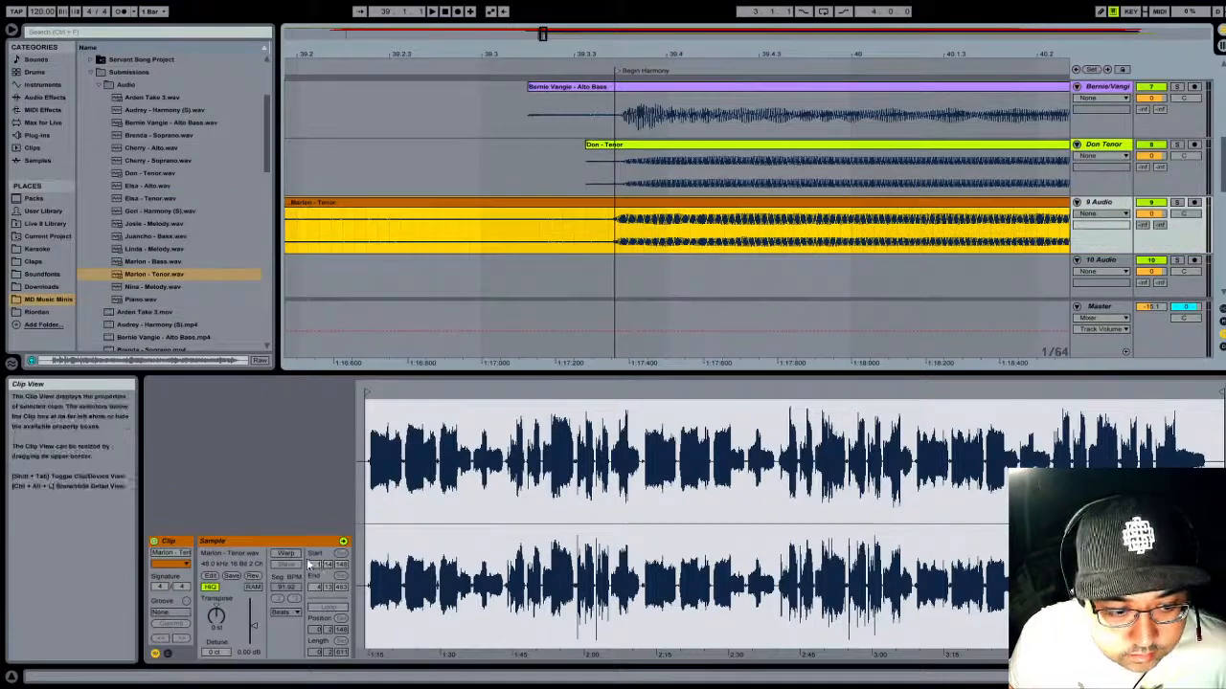
drag(670, 43, 718, 67)
drag(638, 204, 653, 204)
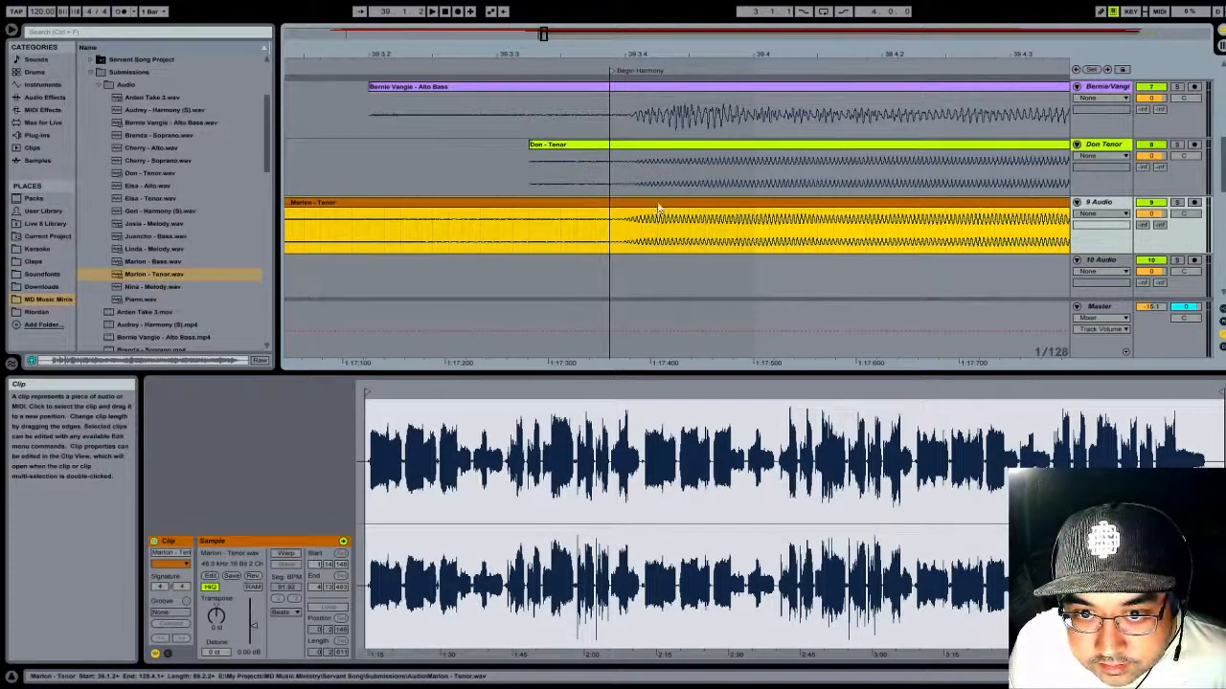
- Play the track 9 Tenor clip with the other voices from Begin Harmony and from about bar 65 to check its timing
drag(684, 49, 684, 0)
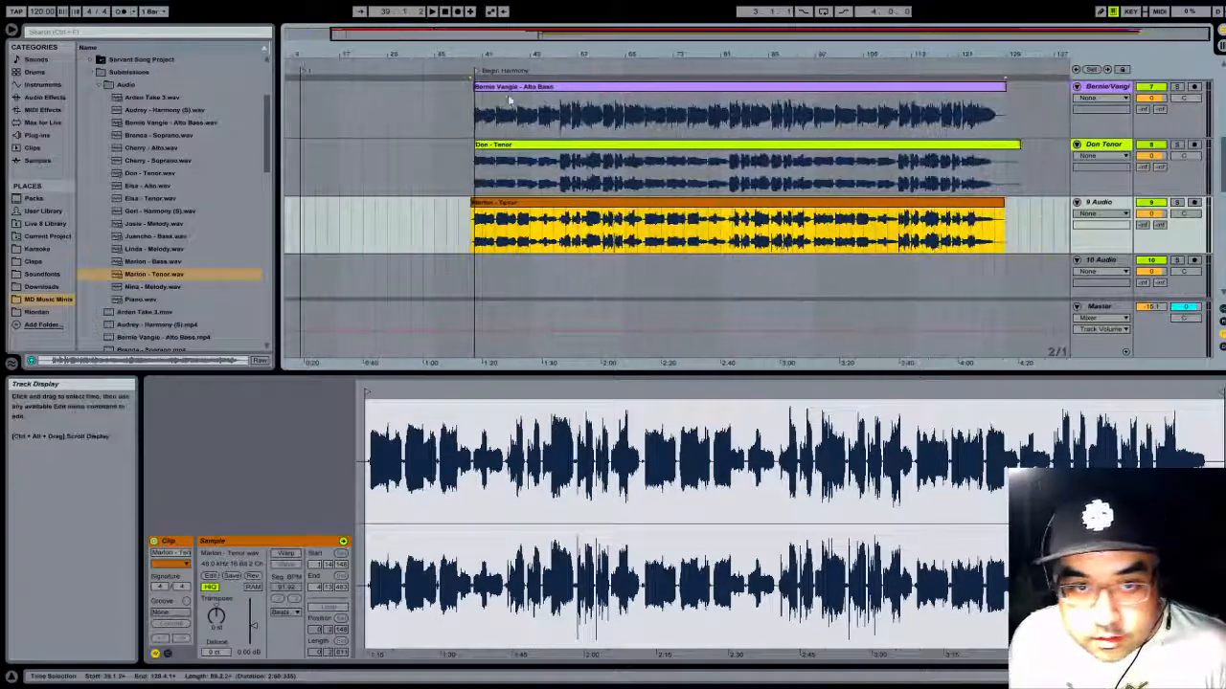
click(467, 63)
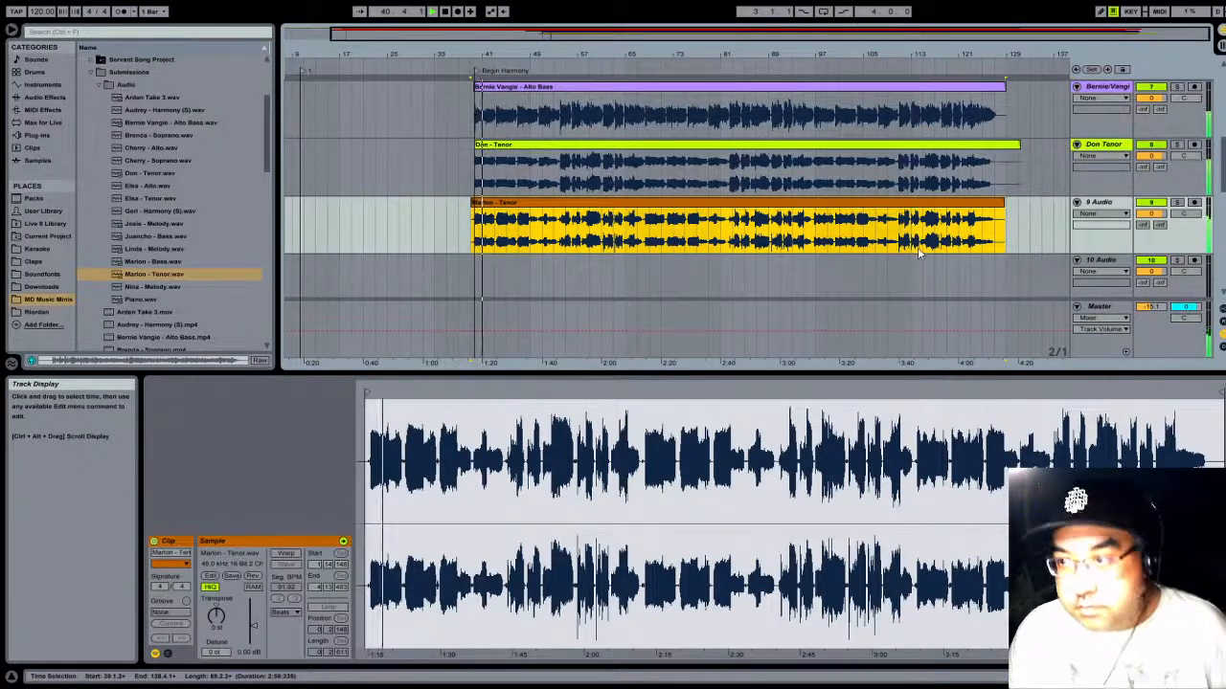
scroll(904, 247, up, 1)
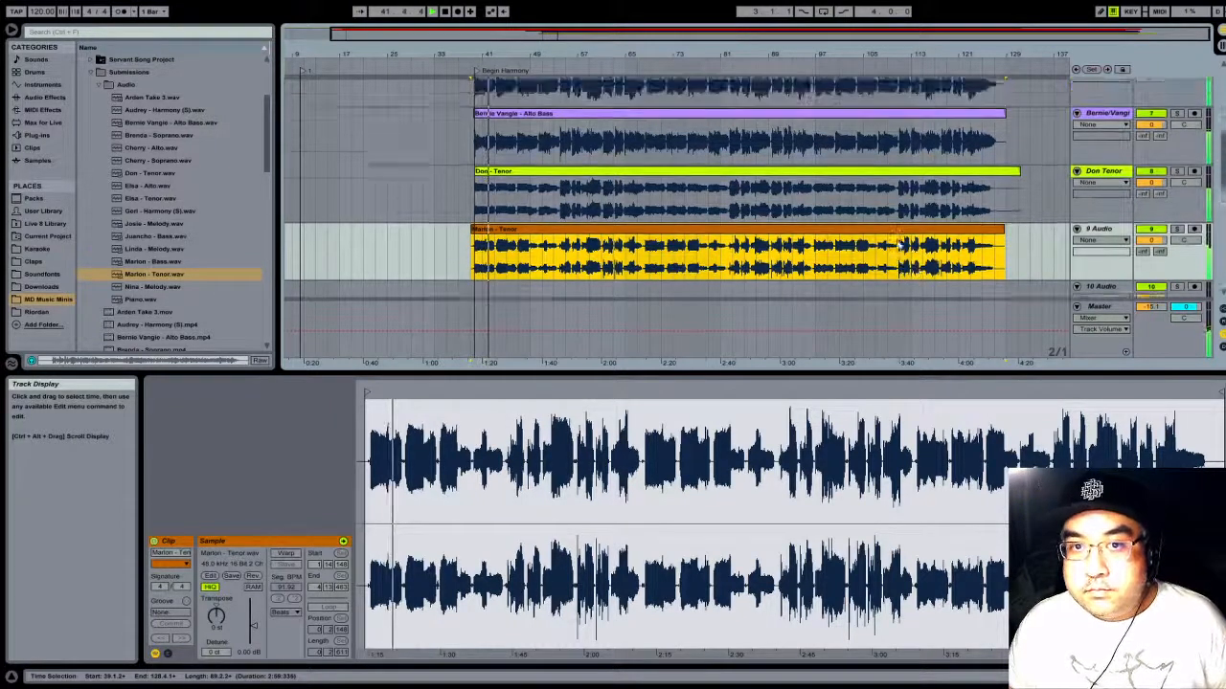
scroll(900, 246, up, 1)
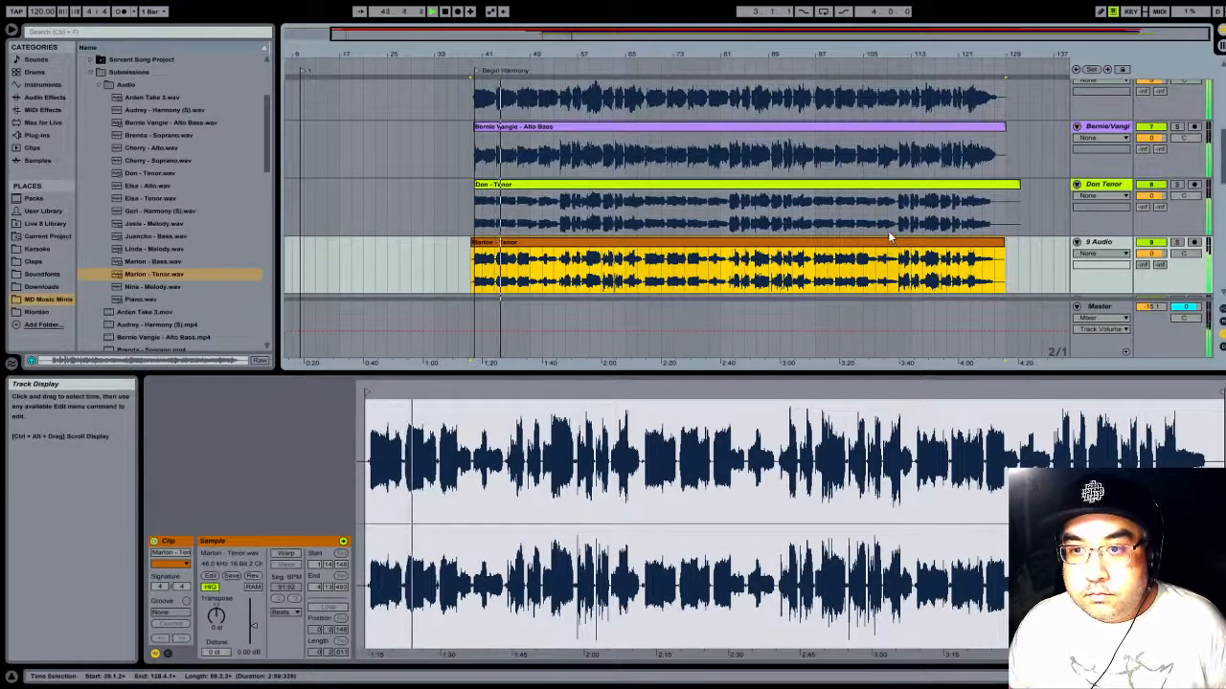
click(627, 64)
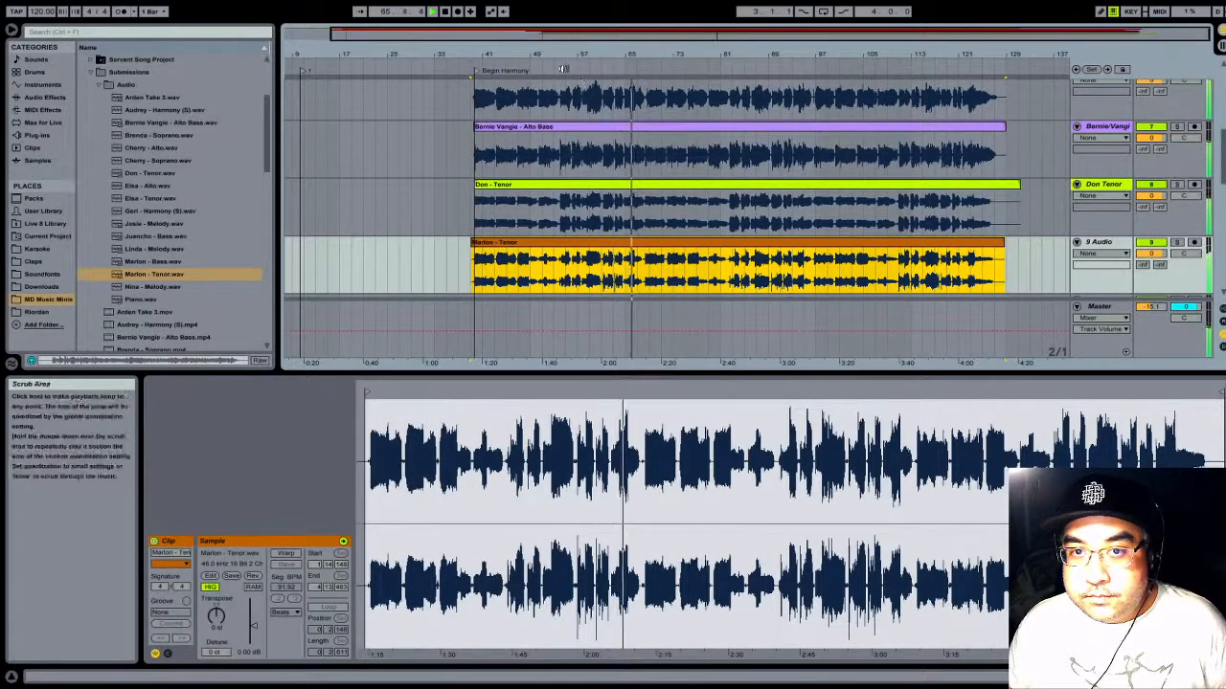
click(445, 11)
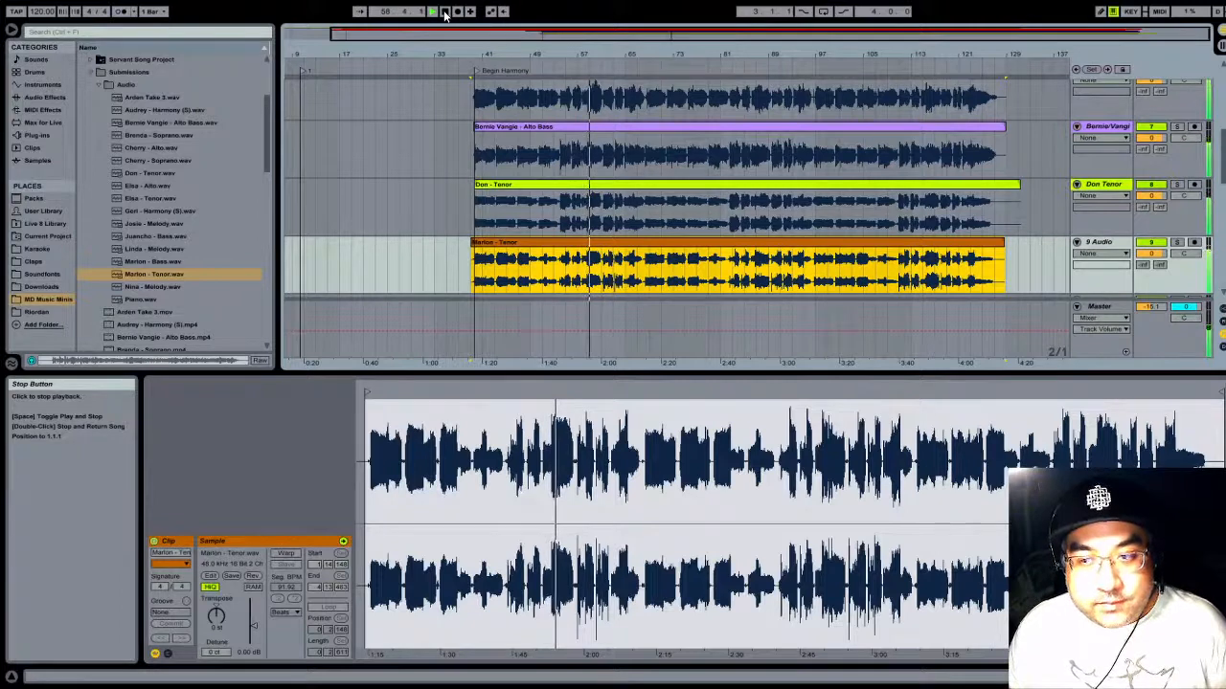
- Rename track 9 with its singer's name and Tenor, and colour its clip and title yellow-green
scroll(1130, 211, down, 2)
click(1102, 202)
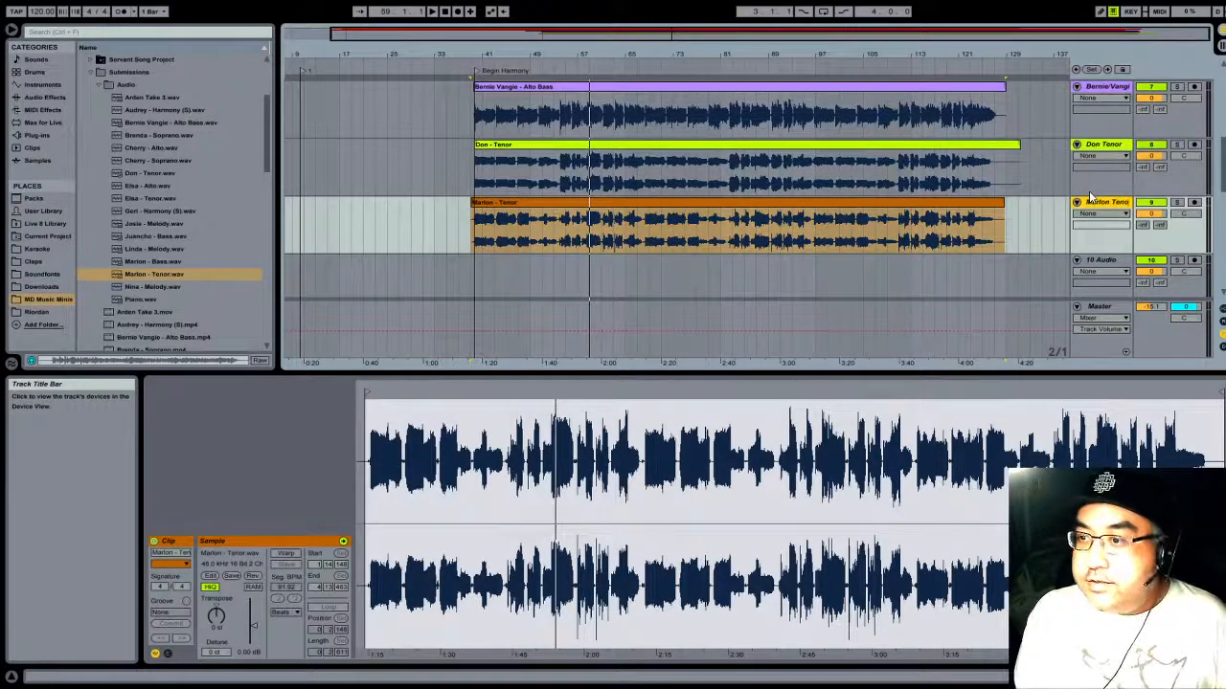
click(962, 211)
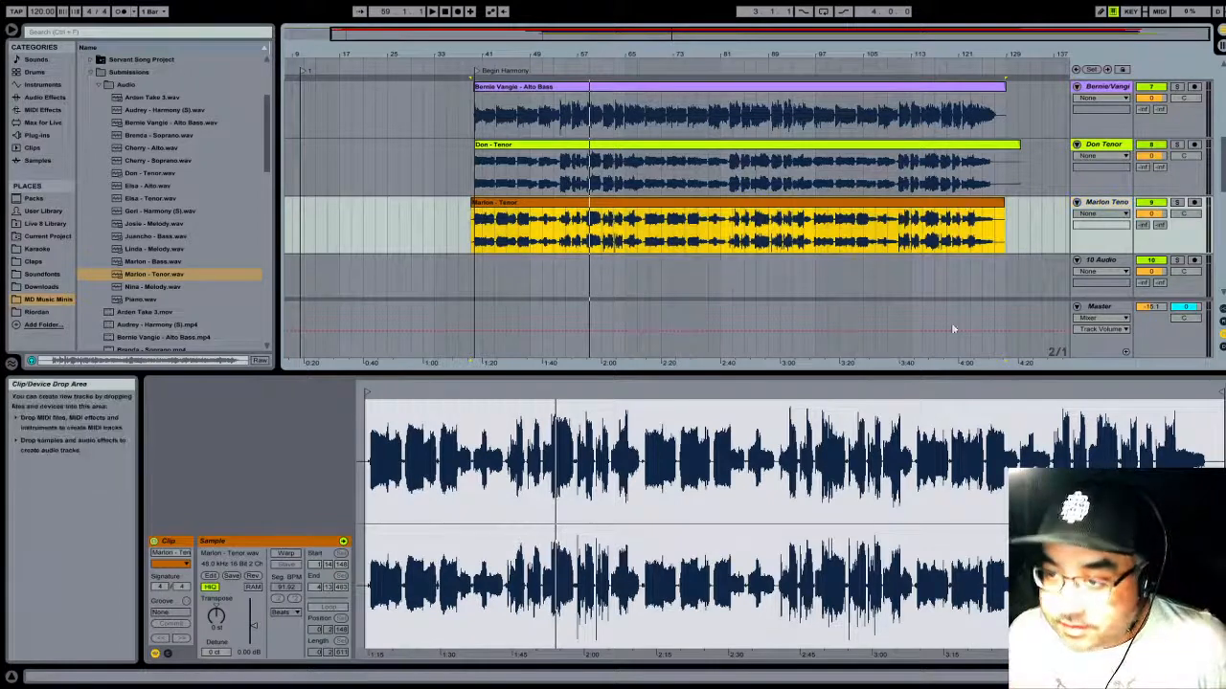
click(1109, 203)
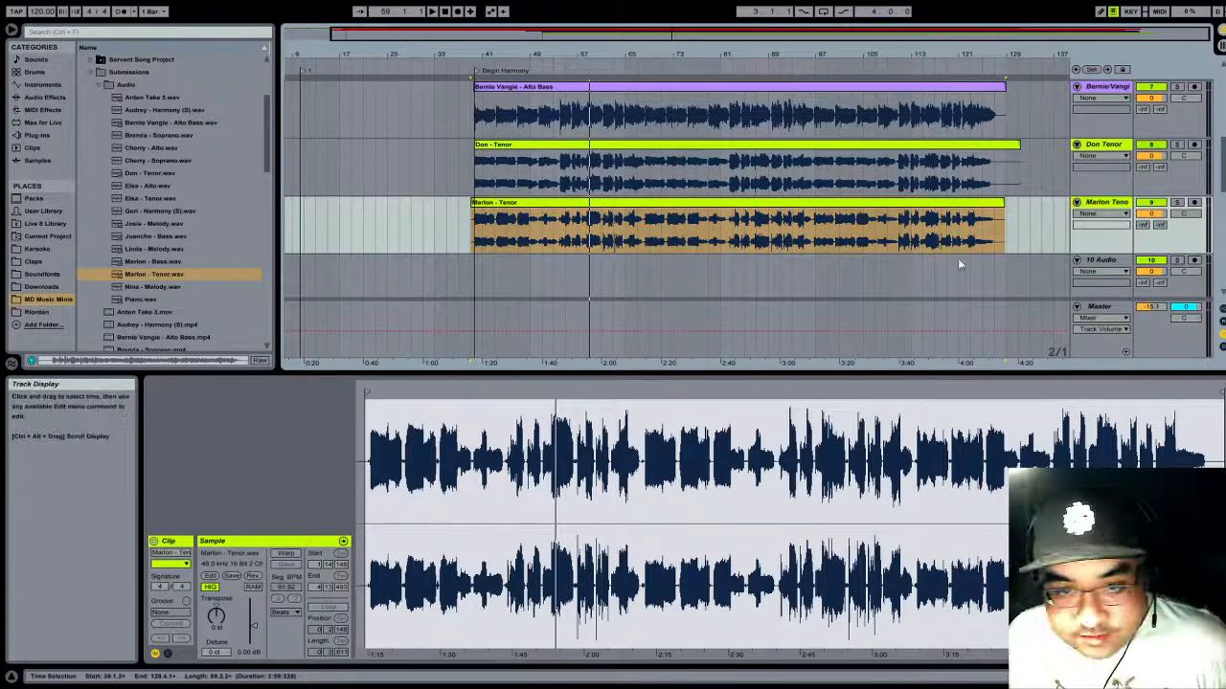
- Add the Tenor recording listed after the last Alto recording in the Audio folder to track 10 at bar 25
scroll(980, 232, down, 3)
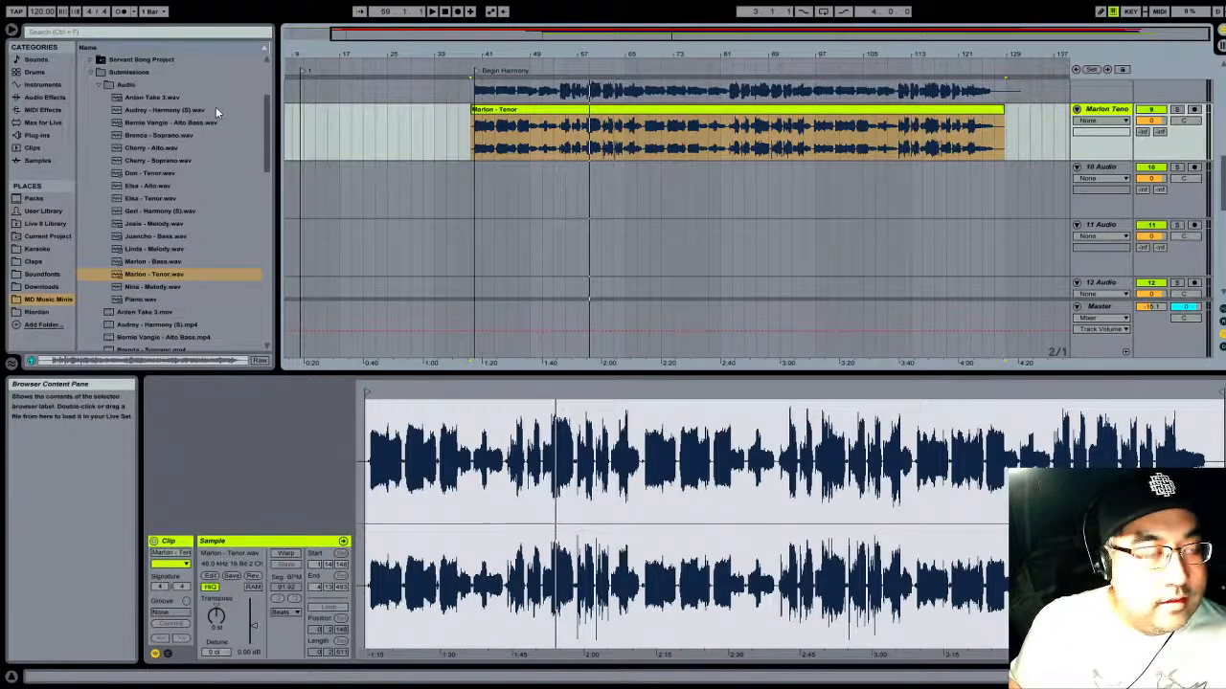
scroll(986, 182, up, 5)
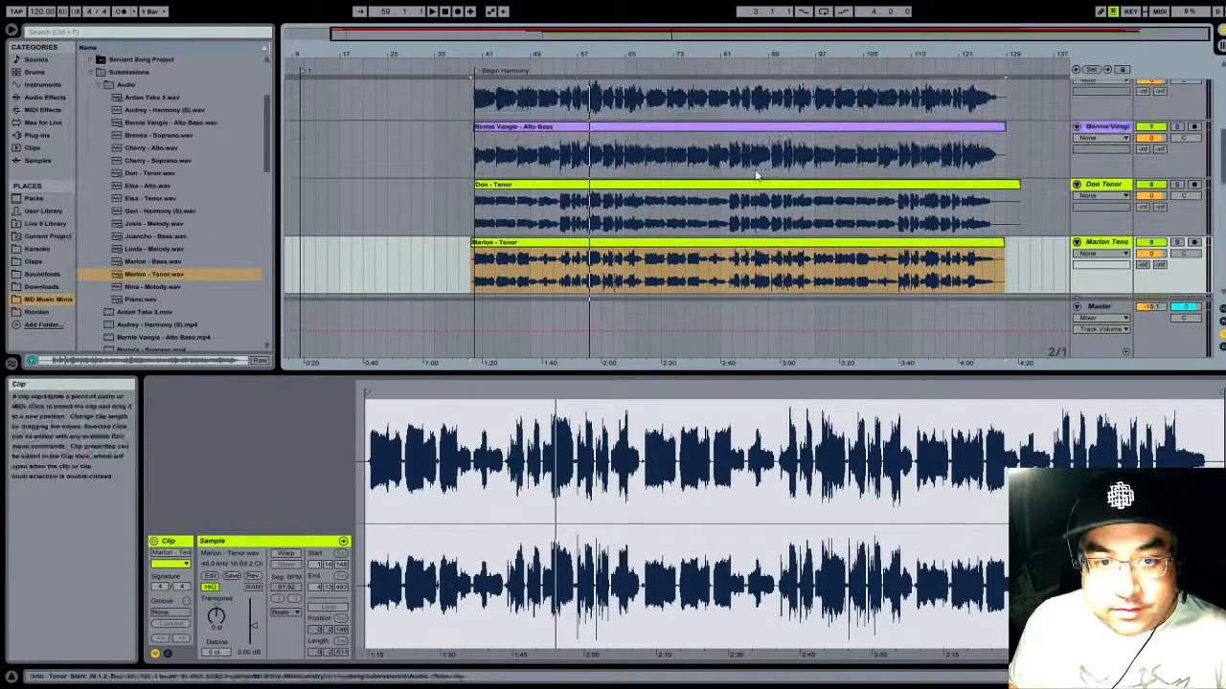
scroll(772, 171, down, 4)
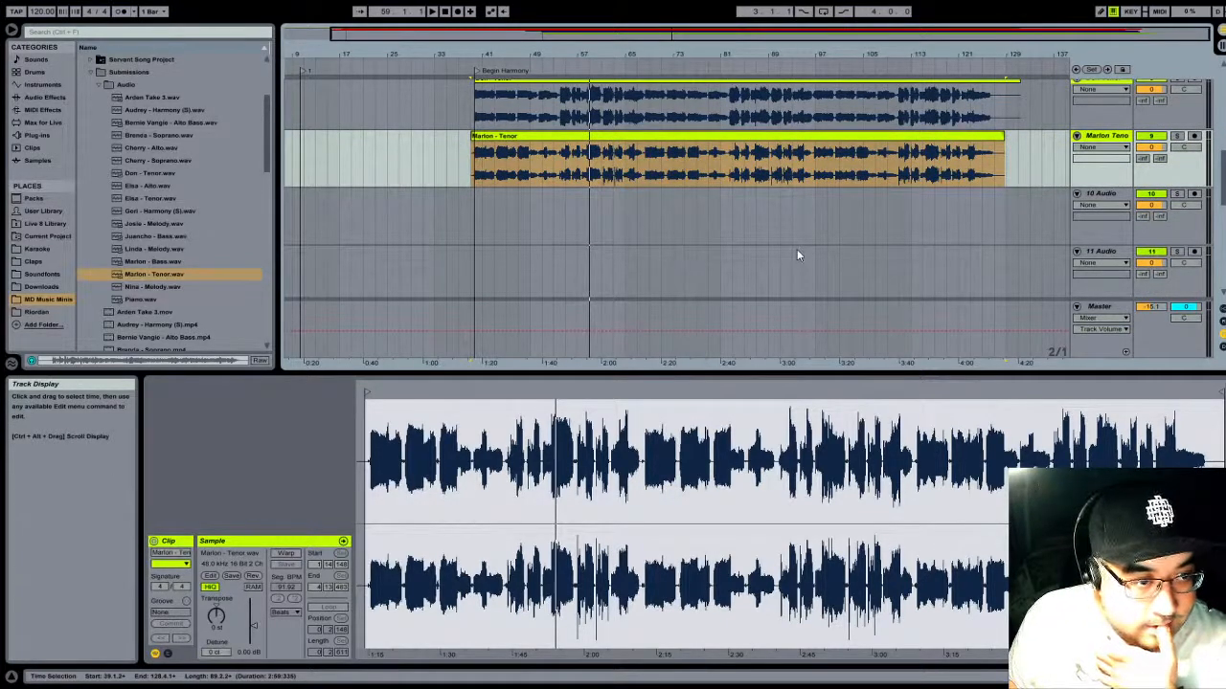
mouse_move(150, 199)
mouse_down()
mouse_move(474, 235)
mouse_move(384, 239)
mouse_up()
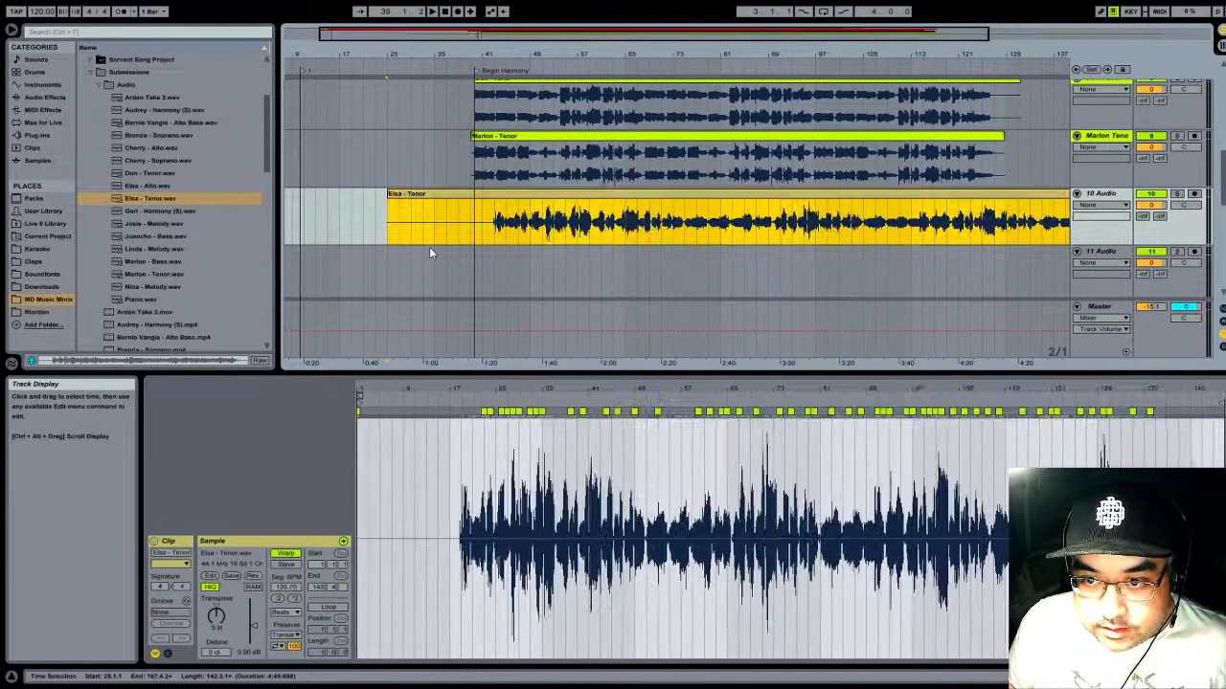
drag(533, 49, 494, 49)
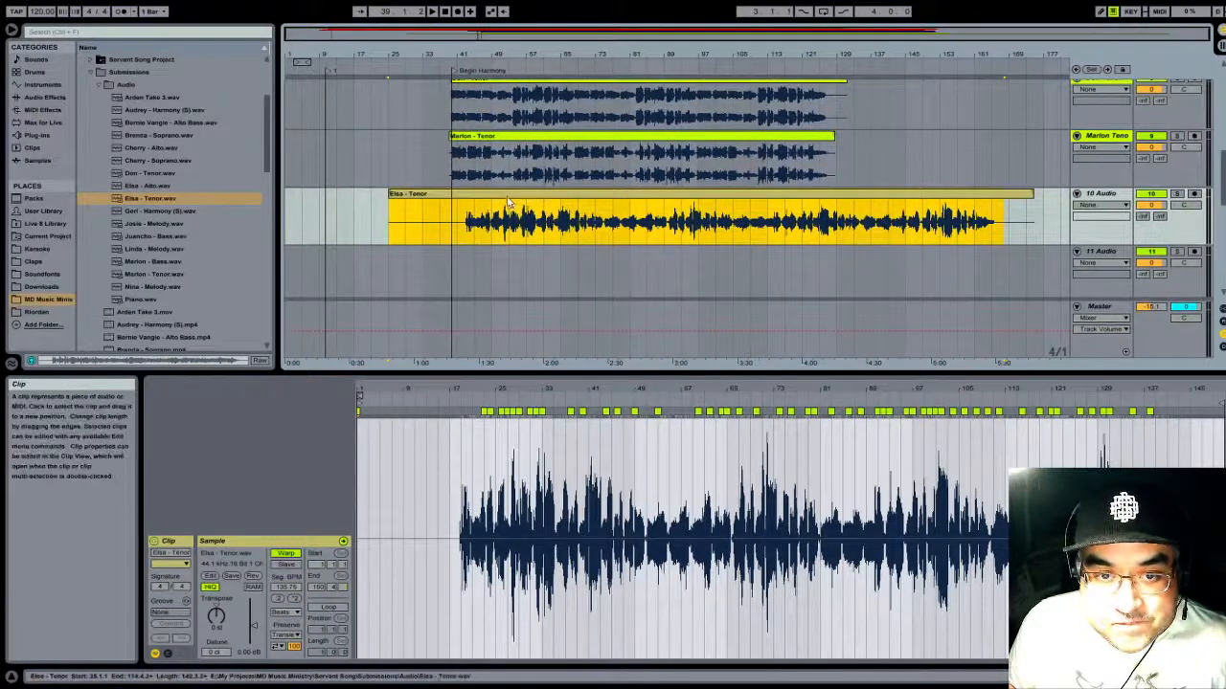
- Move the Tenor clip on track 10 back to bar 1 and trim its start to bar 33
drag(511, 203, 428, 196)
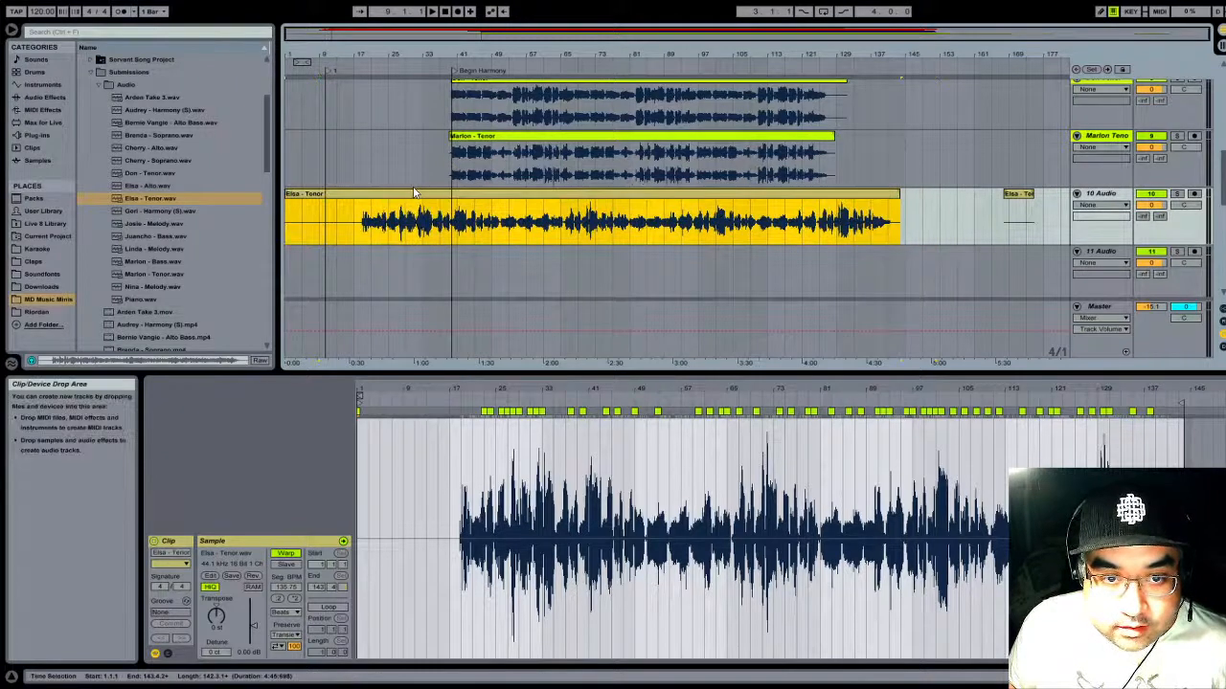
drag(287, 194, 422, 197)
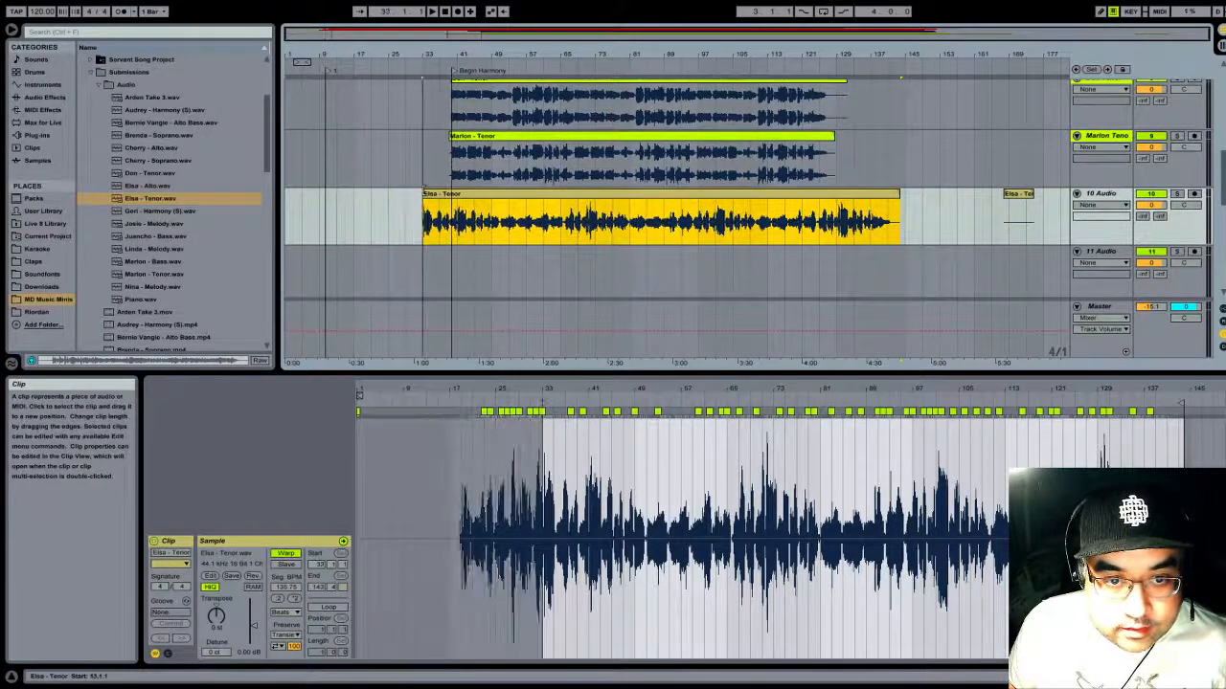
- Solo track 10 and play its Tenor clip from about bars 35 and 43 to find where the harmony begins
click(435, 64)
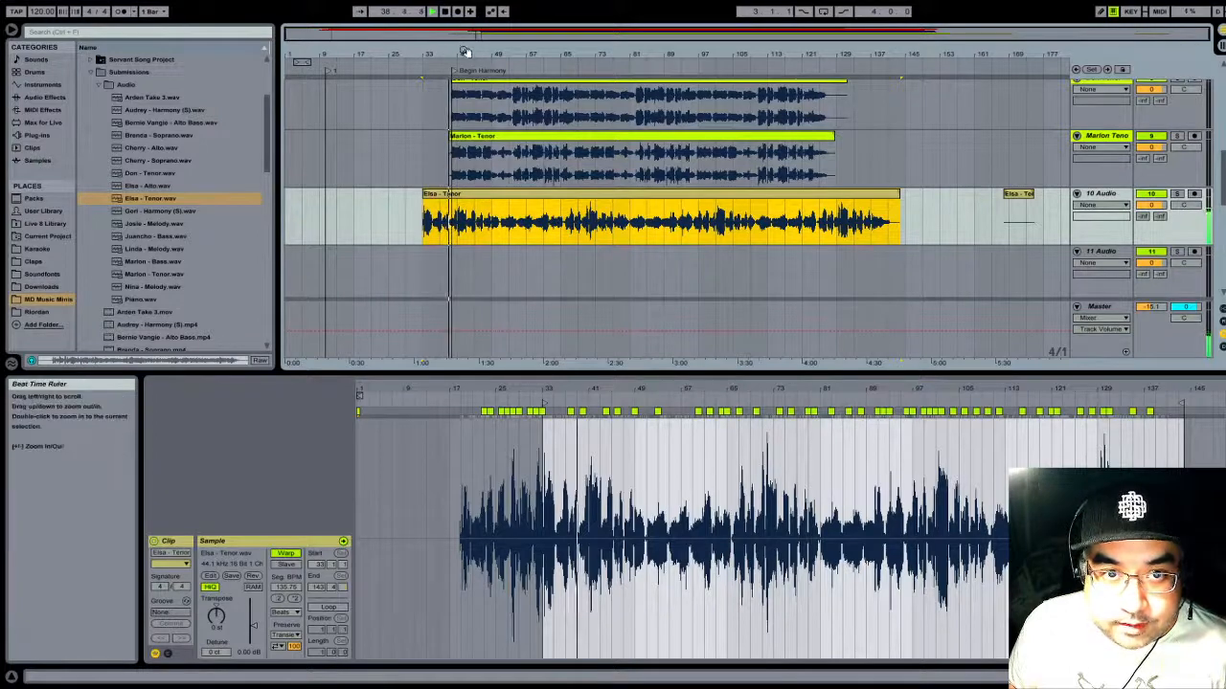
drag(465, 53, 465, 110)
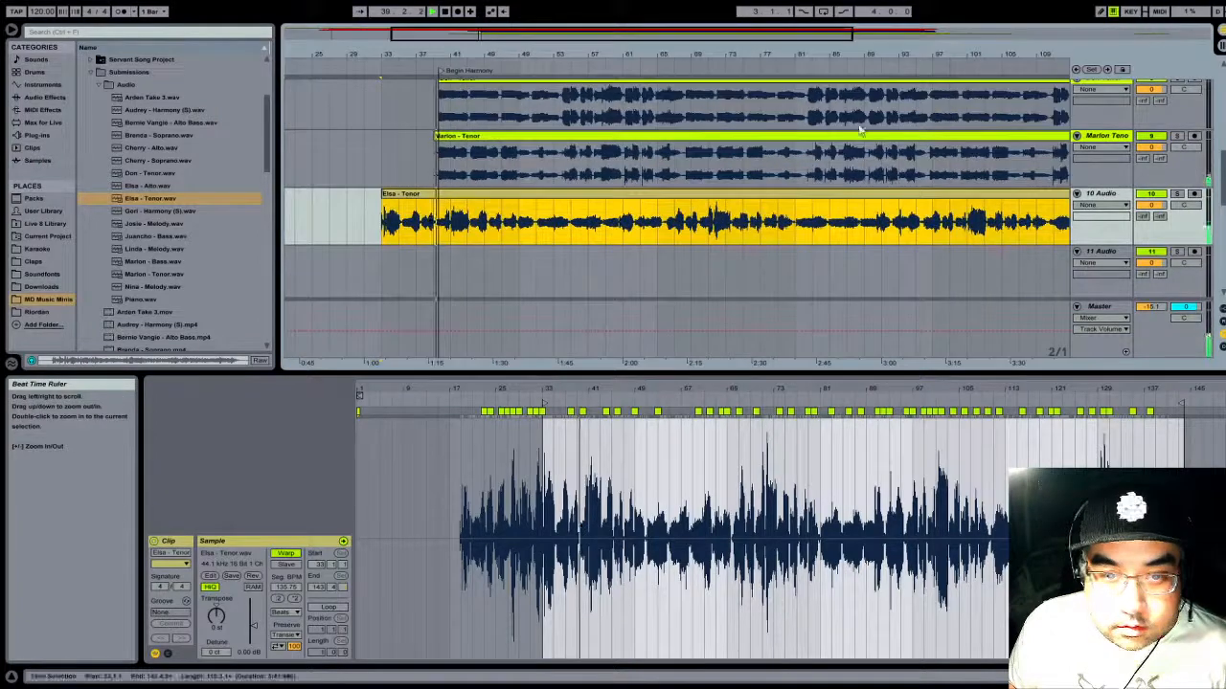
click(1177, 193)
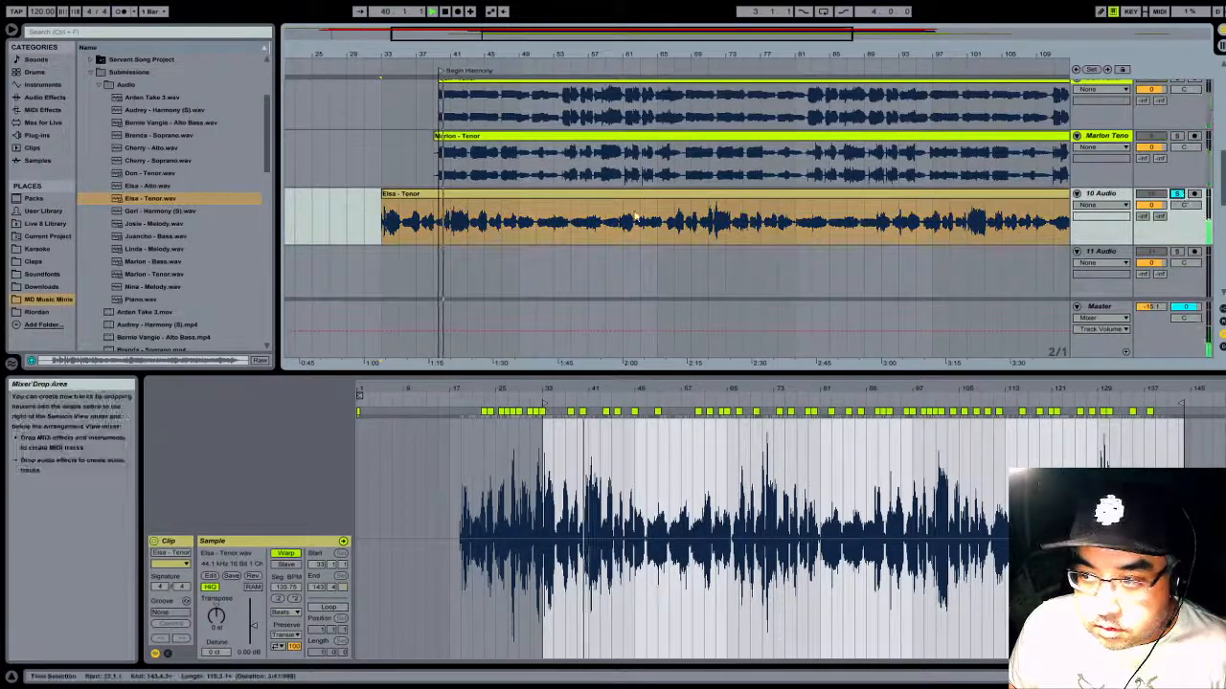
click(444, 11)
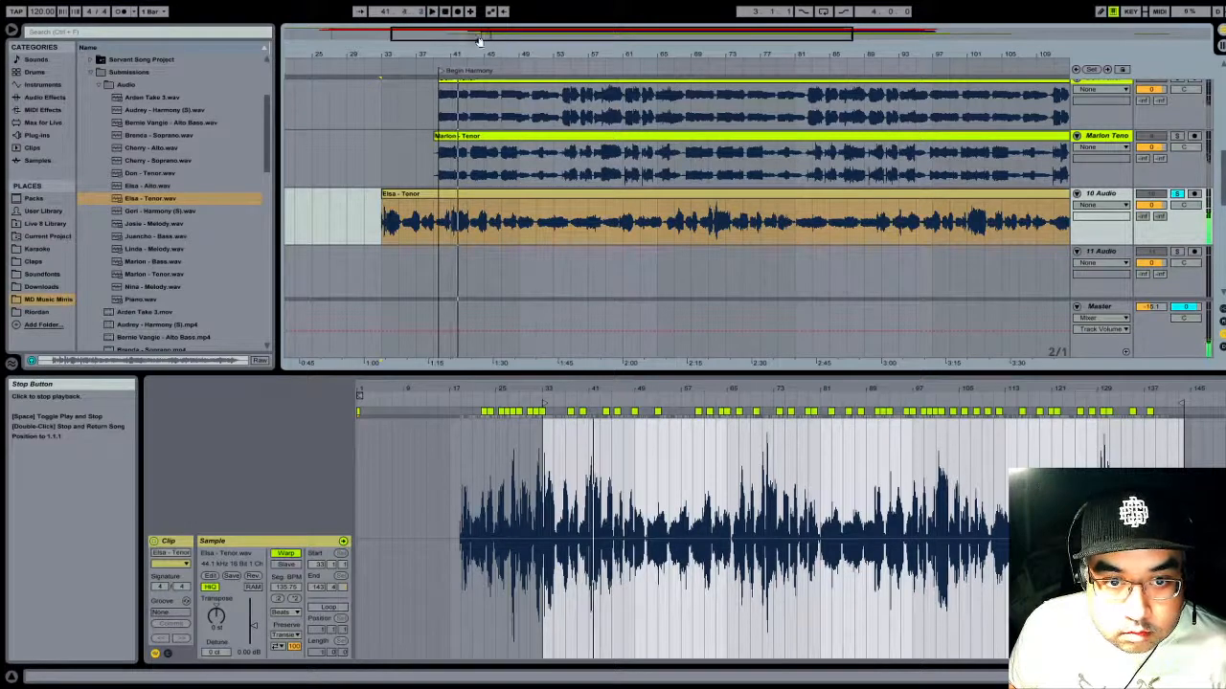
click(479, 65)
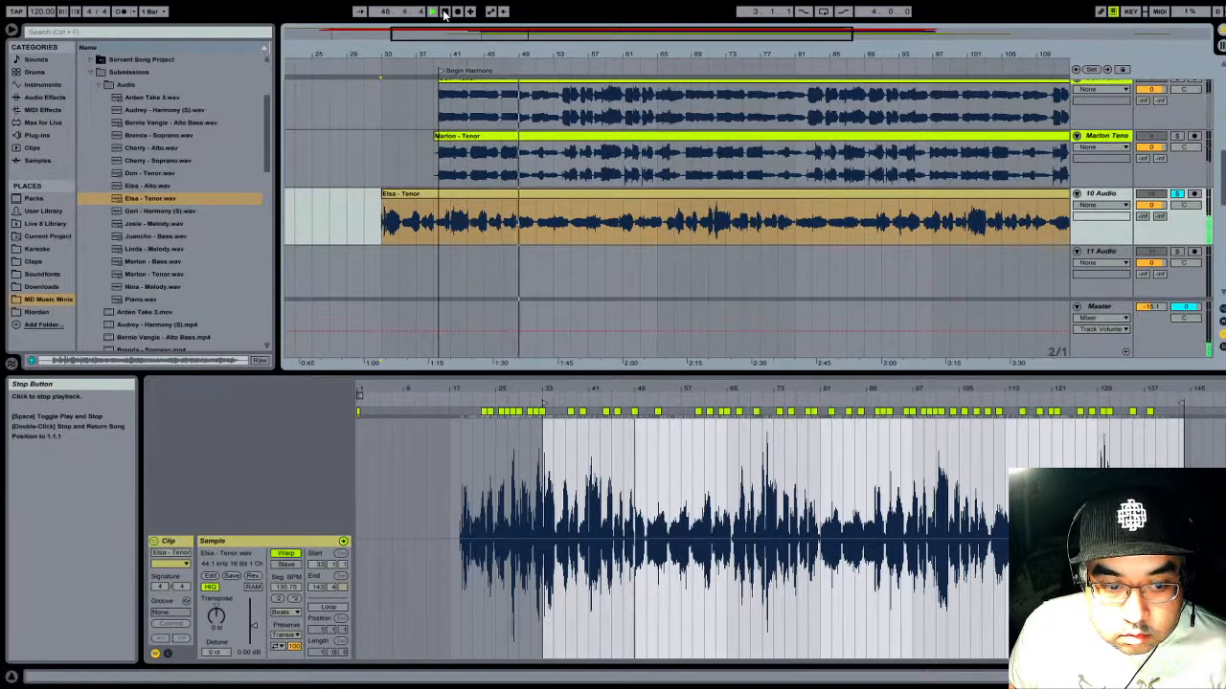
- Turn off warping for the track 10 Tenor clip and place the insert marker just before the phrase at 49.4.3
click(286, 554)
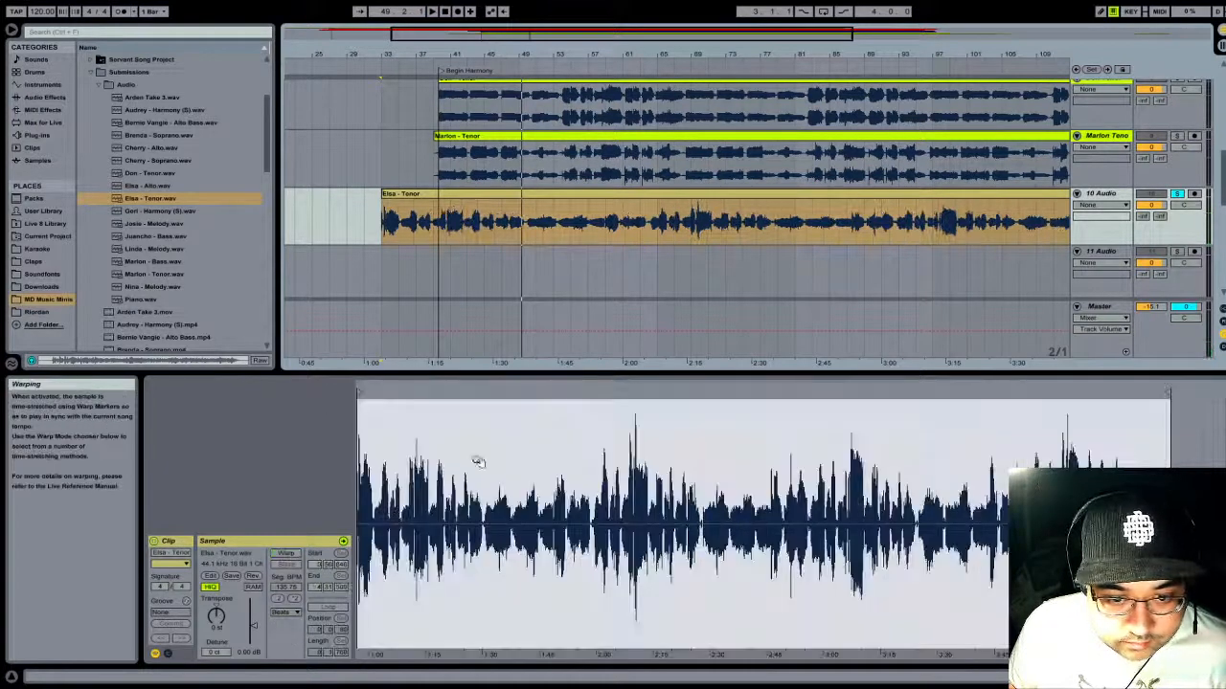
click(500, 60)
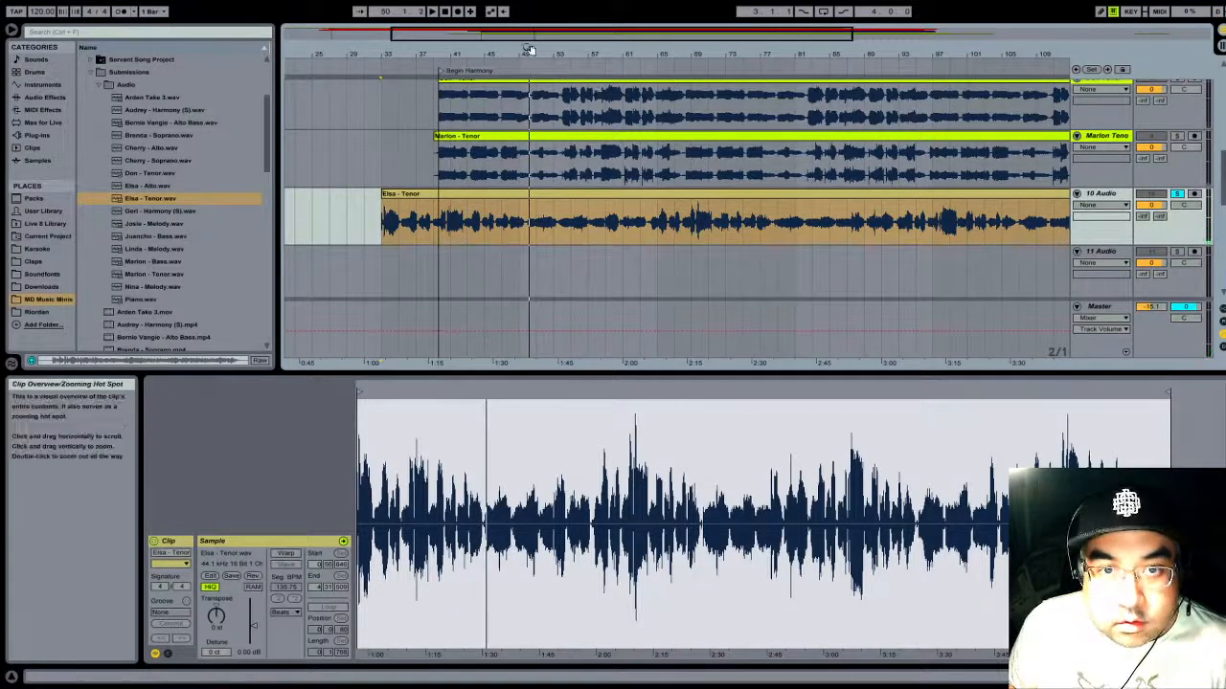
drag(528, 54, 488, 165)
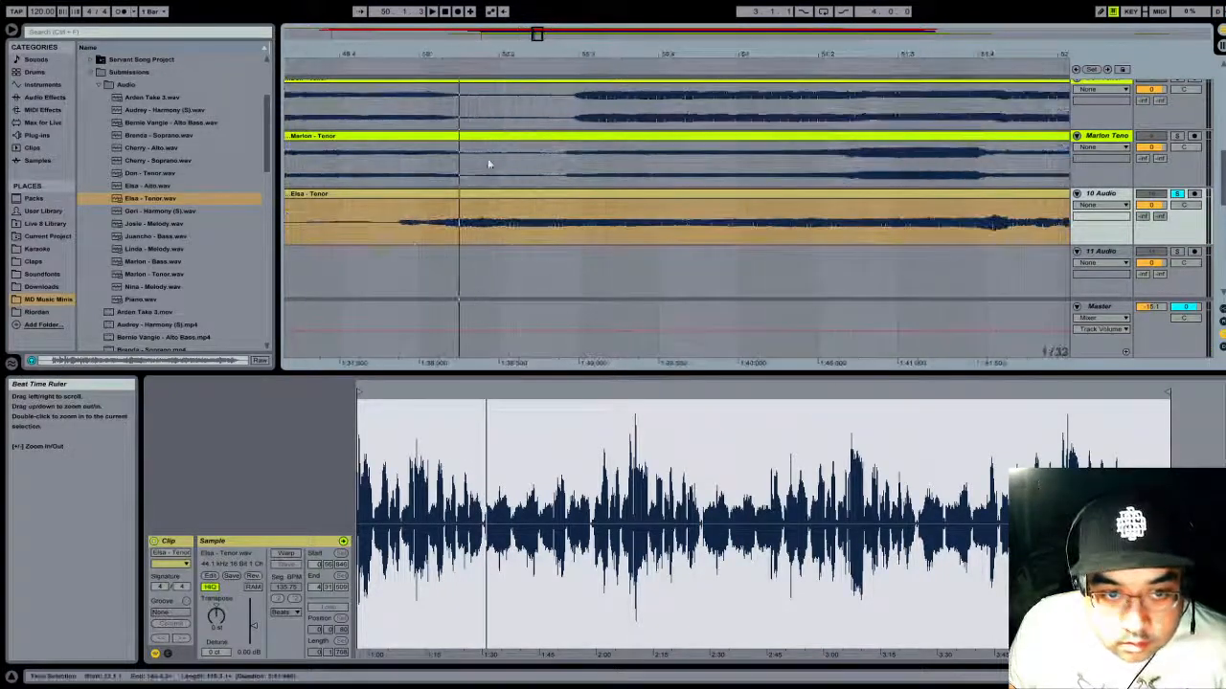
click(389, 232)
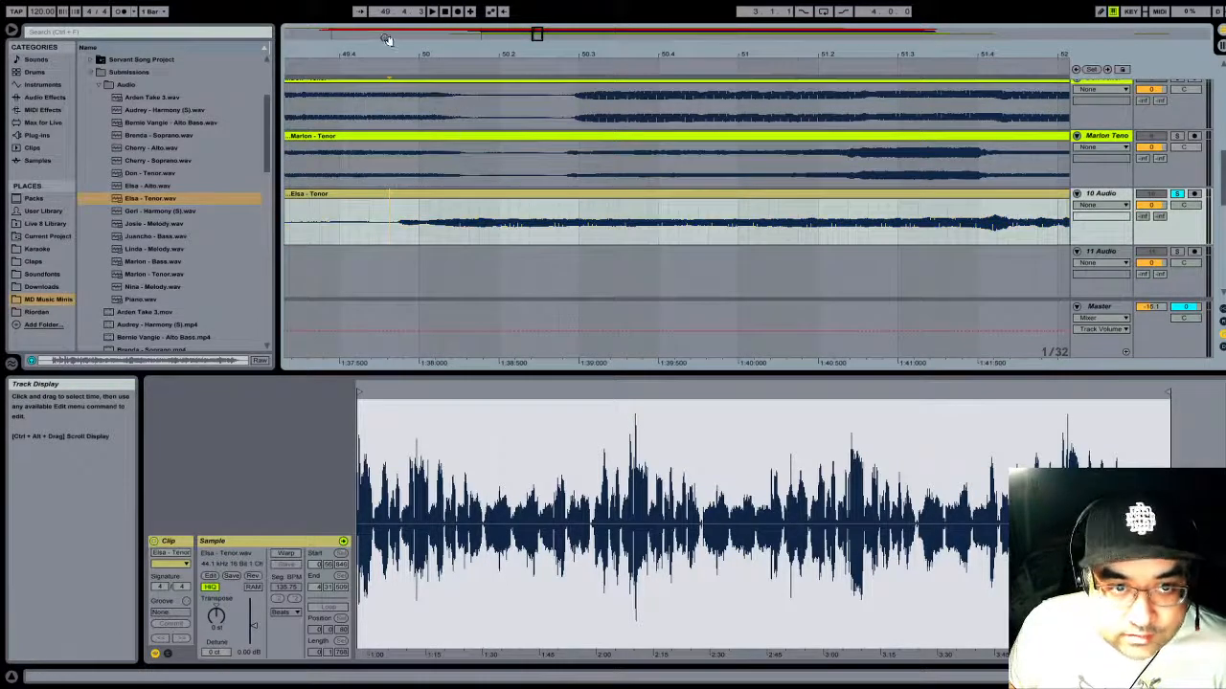
- Trim the start of the Tenor clip on track 10 to the insert marker at 49.4.3, just before the harmony phrase
drag(402, 47, 650, 1)
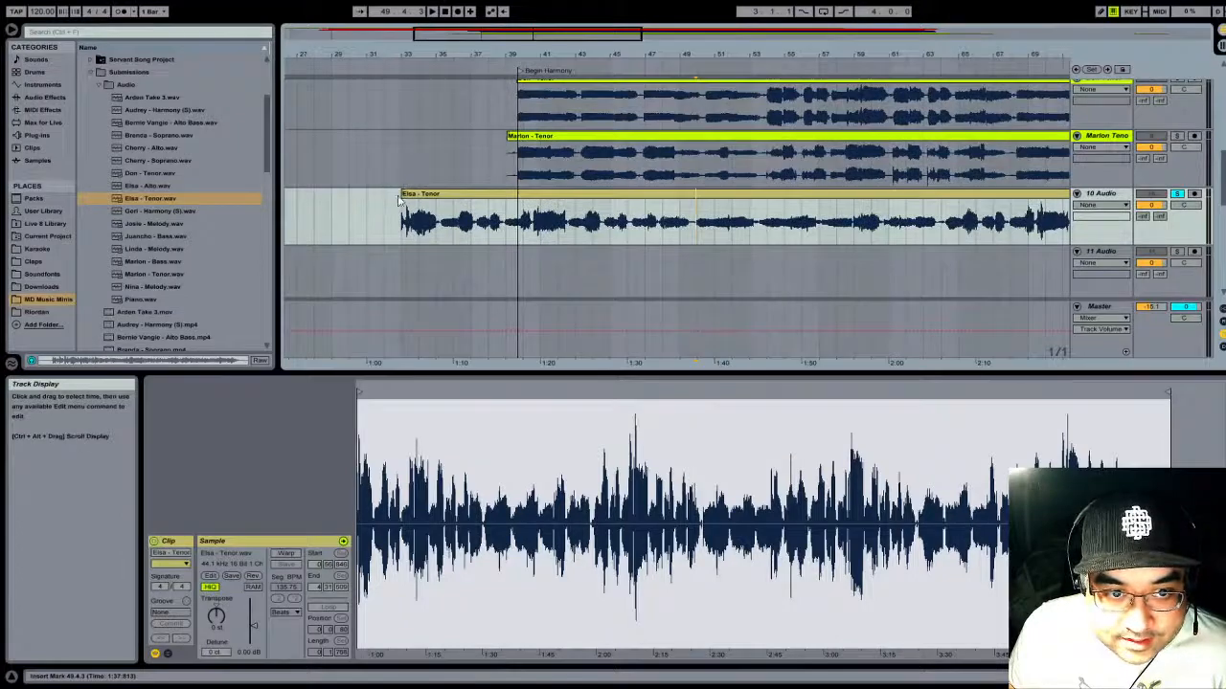
drag(401, 200, 670, 181)
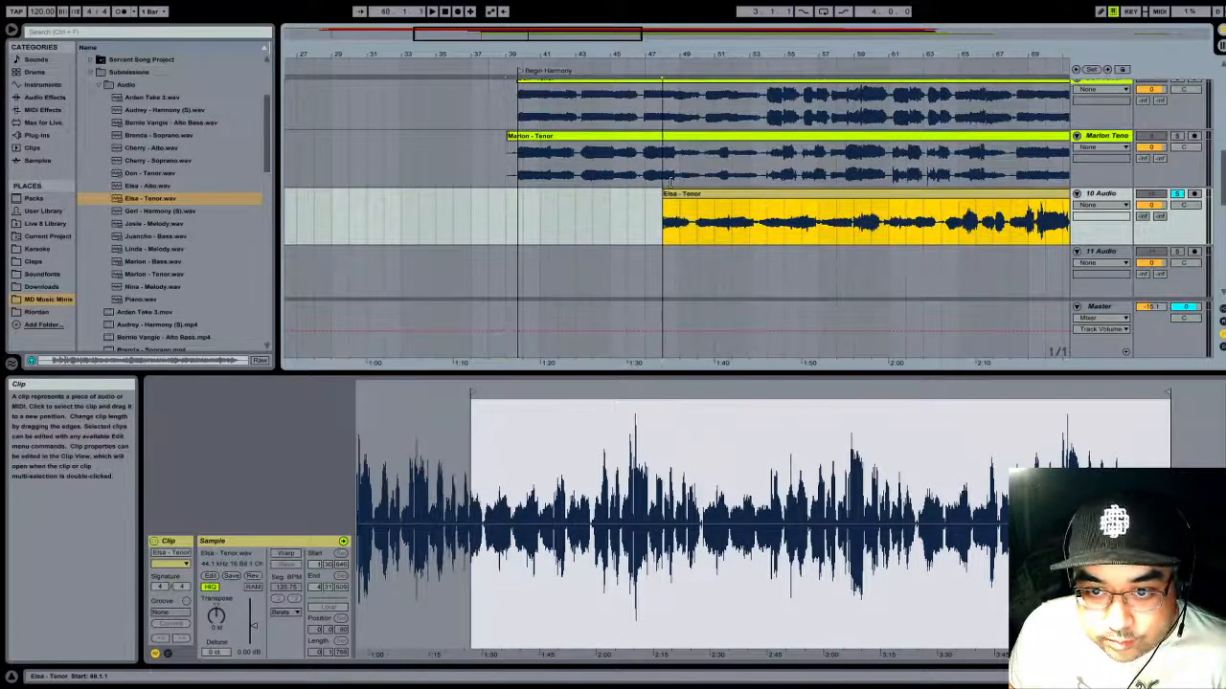
drag(708, 48, 709, 75)
drag(583, 193, 367, 194)
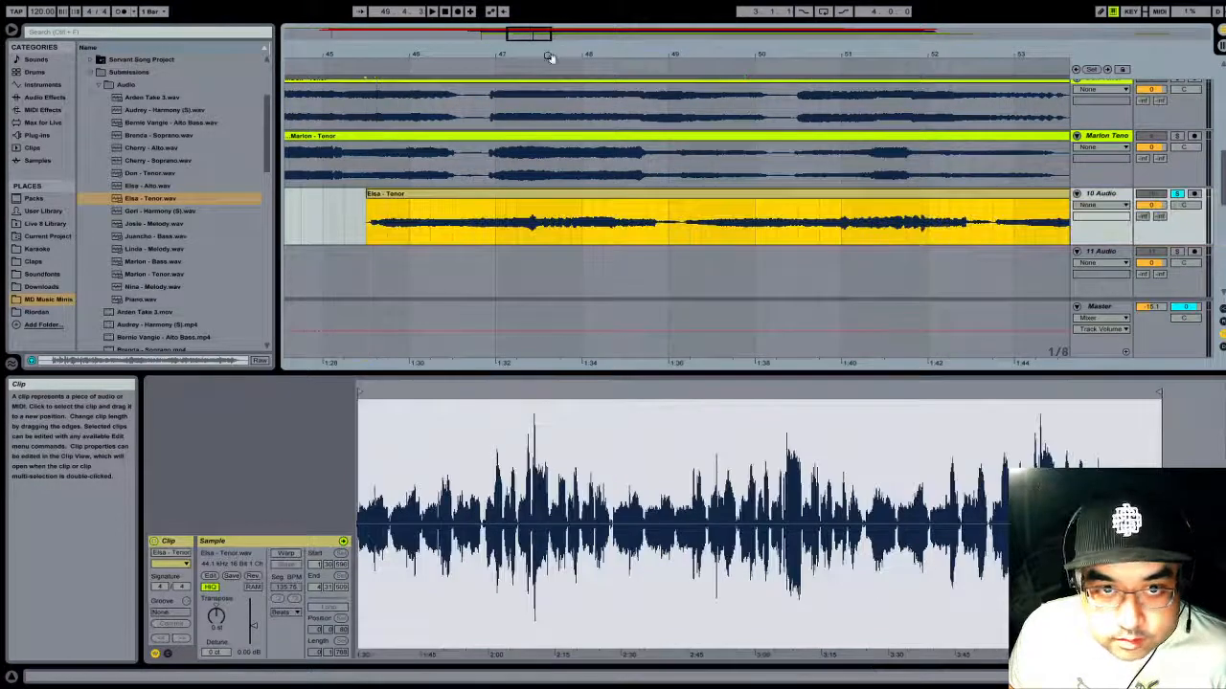
- Move the trimmed Tenor clip on track 10 to about 39.3.3, aligning its first note with the Begin Harmony locator
drag(548, 57, 703, 20)
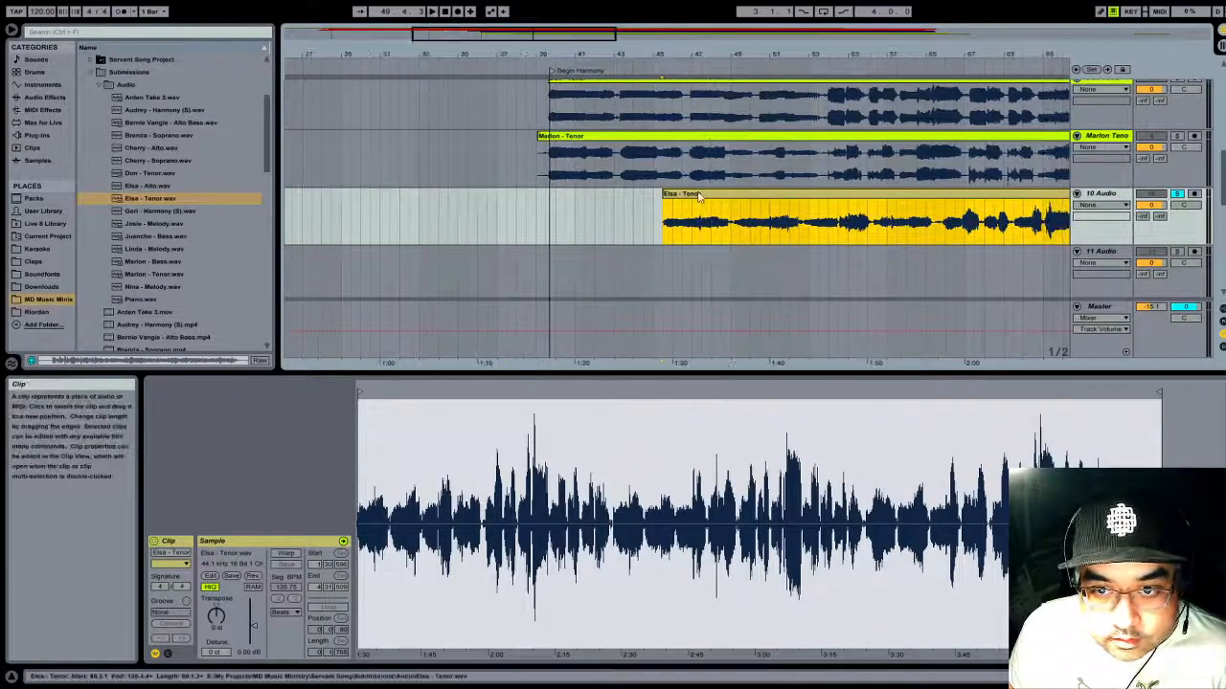
drag(700, 196, 585, 197)
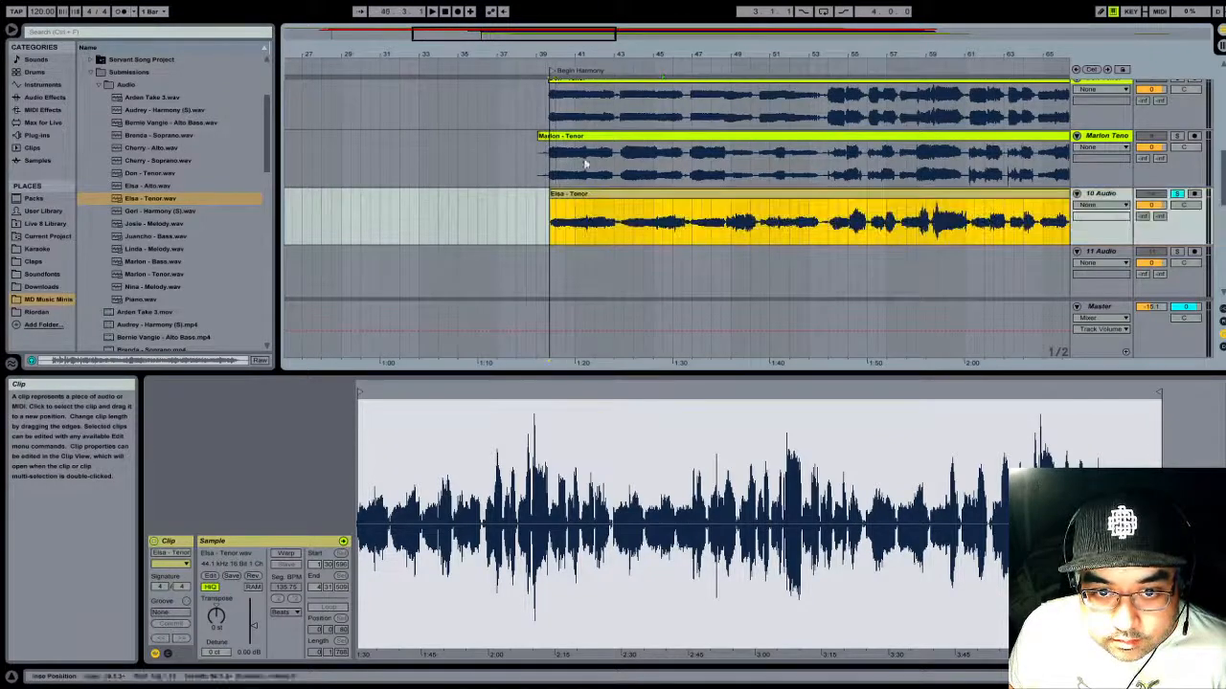
drag(600, 51, 1126, 158)
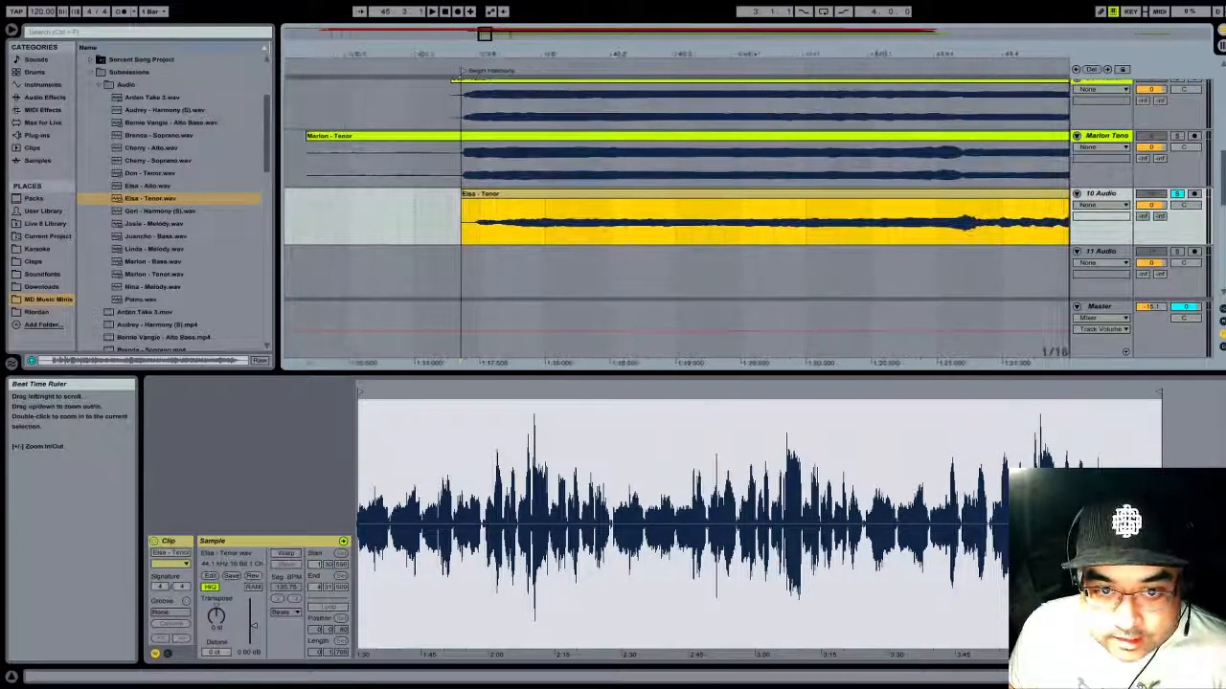
drag(502, 54, 704, 194)
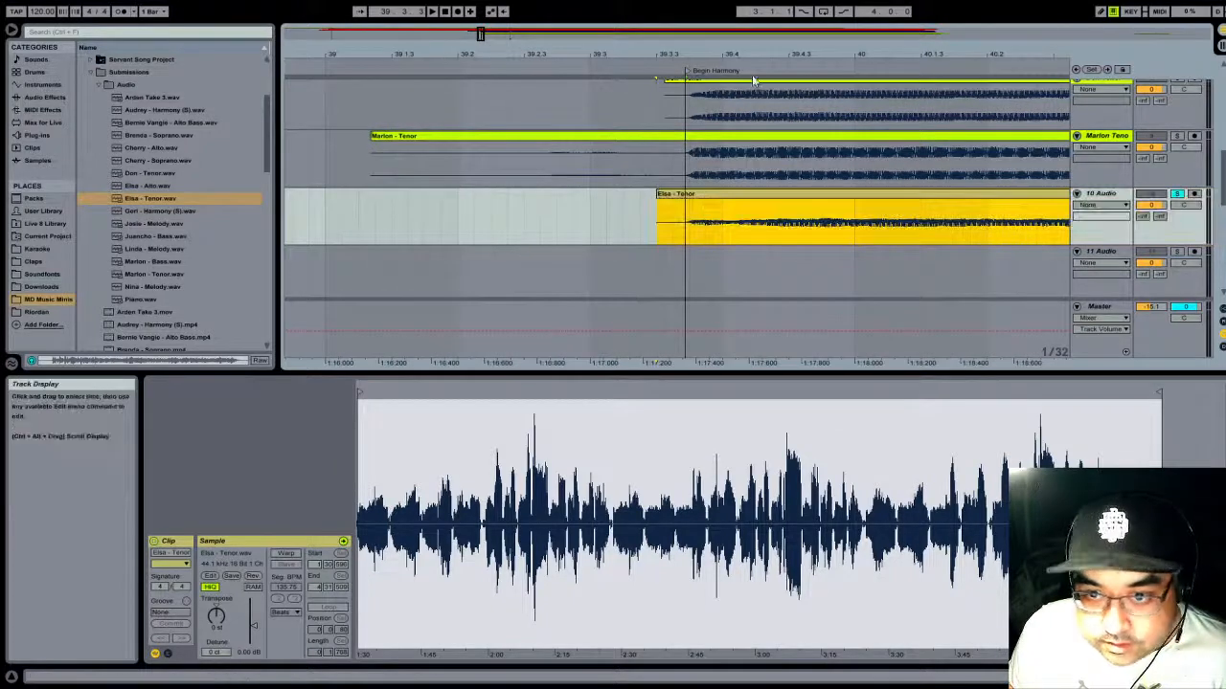
drag(772, 52, 758, 3)
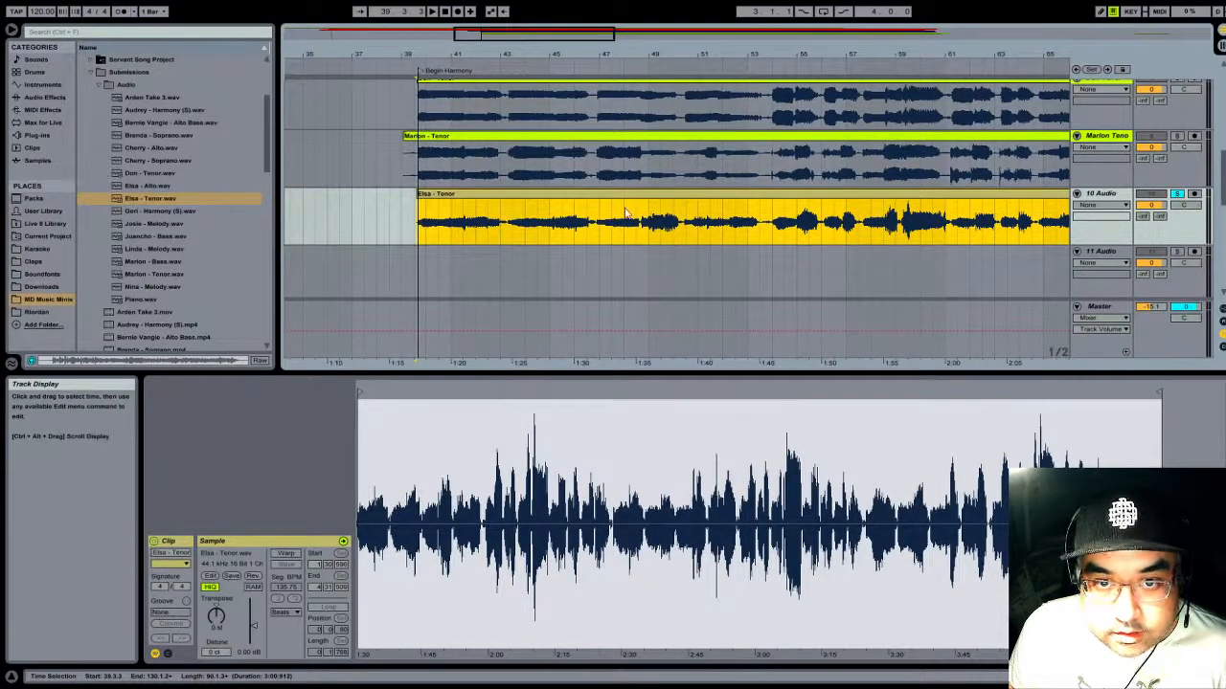
- Unsolo track 10 and play all tracks from just before the Begin Harmony locator to check the Tenor clip's alignment
scroll(625, 211, up, 10)
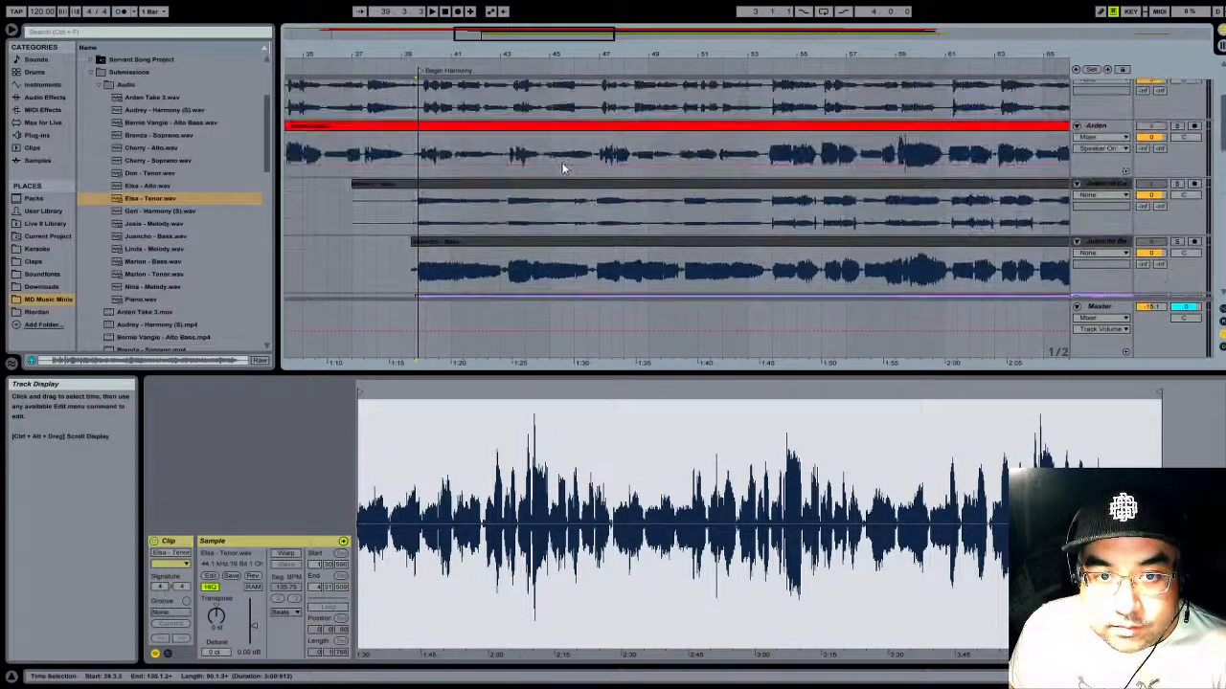
scroll(572, 251, up, 1)
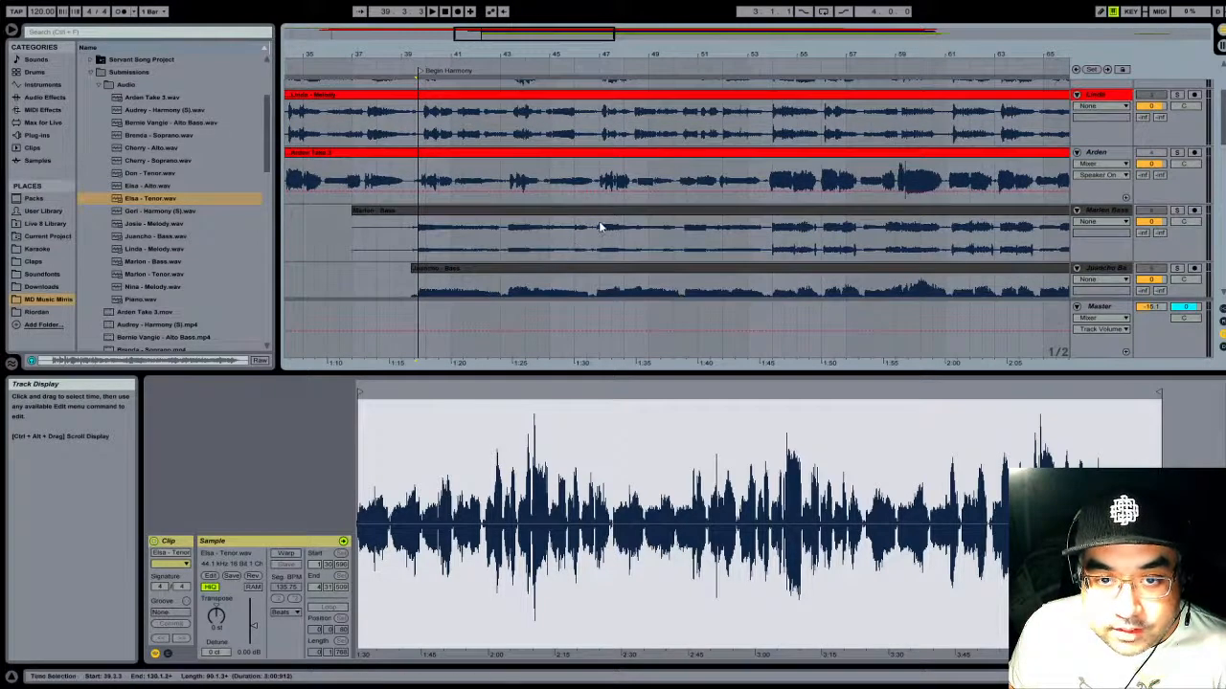
scroll(600, 227, up, 3)
scroll(608, 192, down, 6)
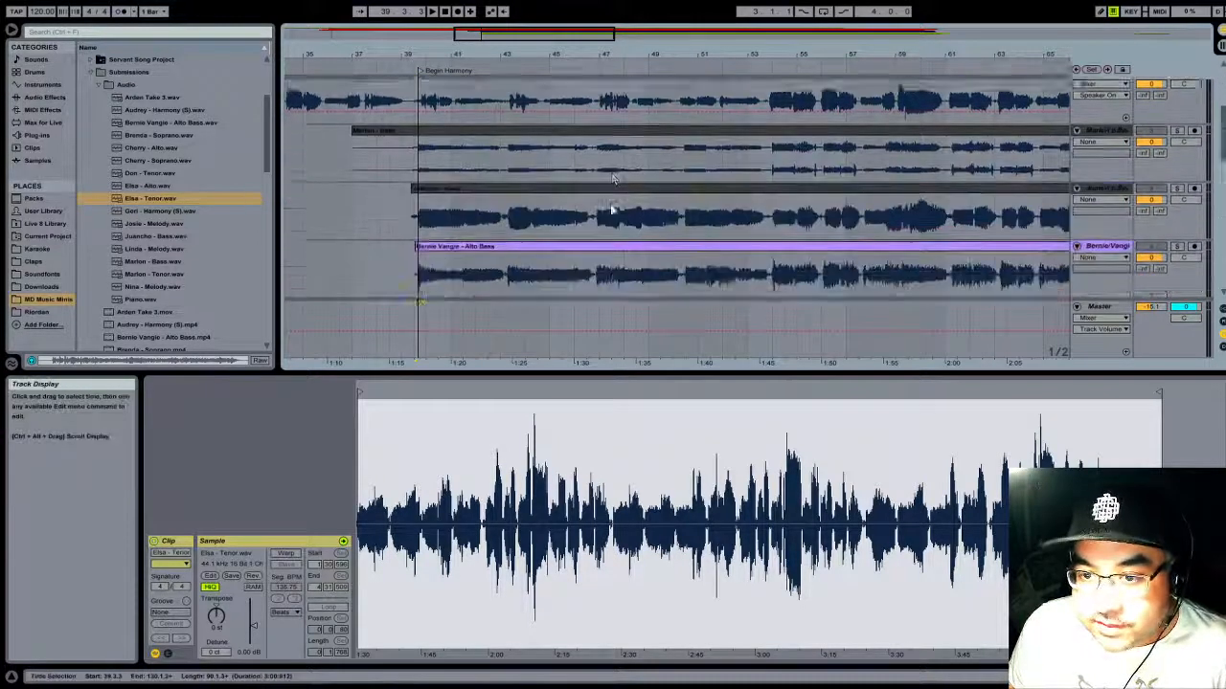
scroll(613, 179, down, 6)
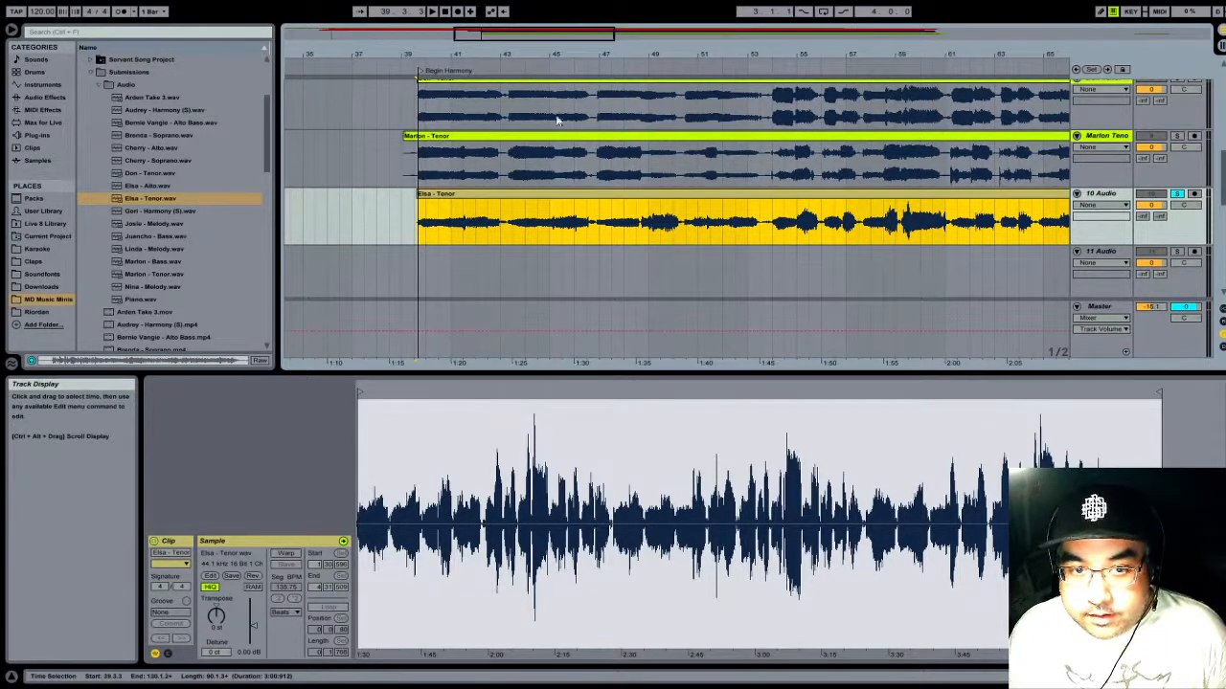
click(1179, 195)
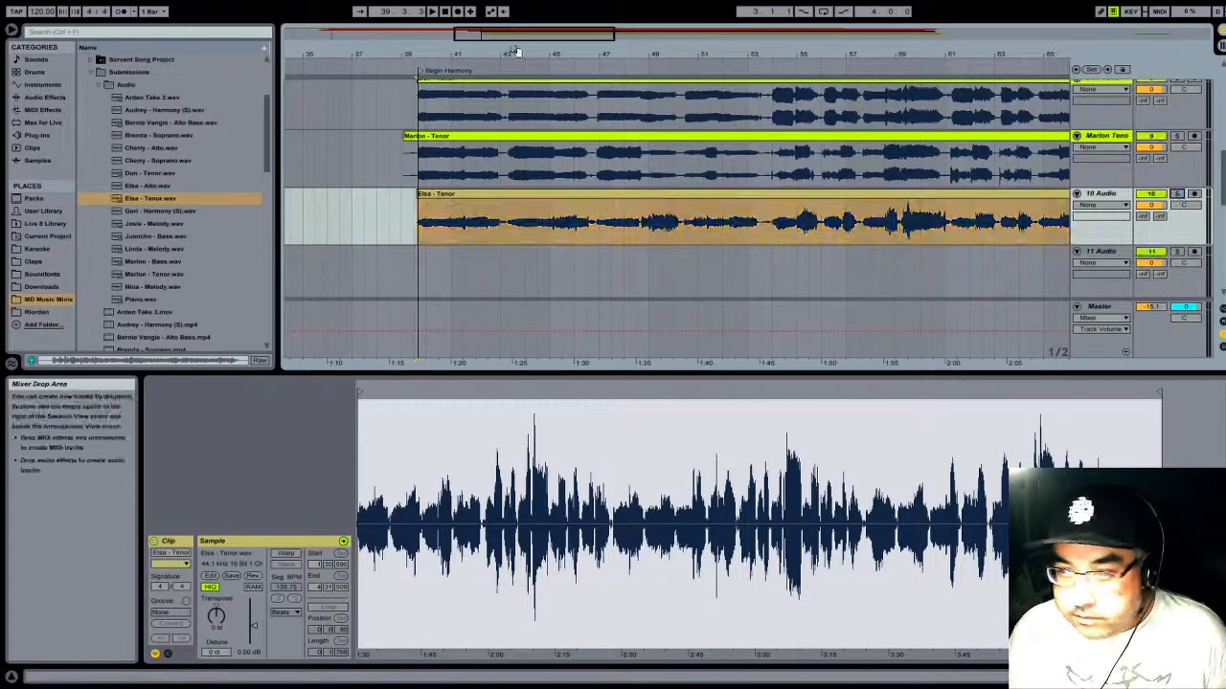
click(409, 67)
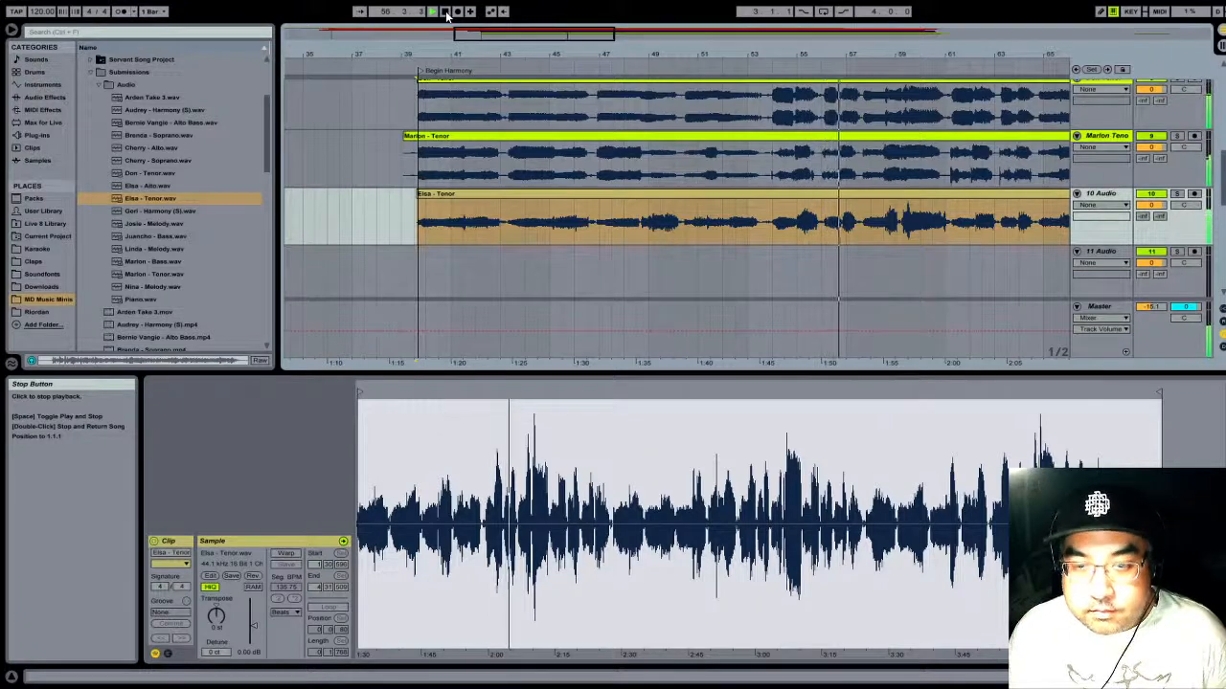
click(447, 13)
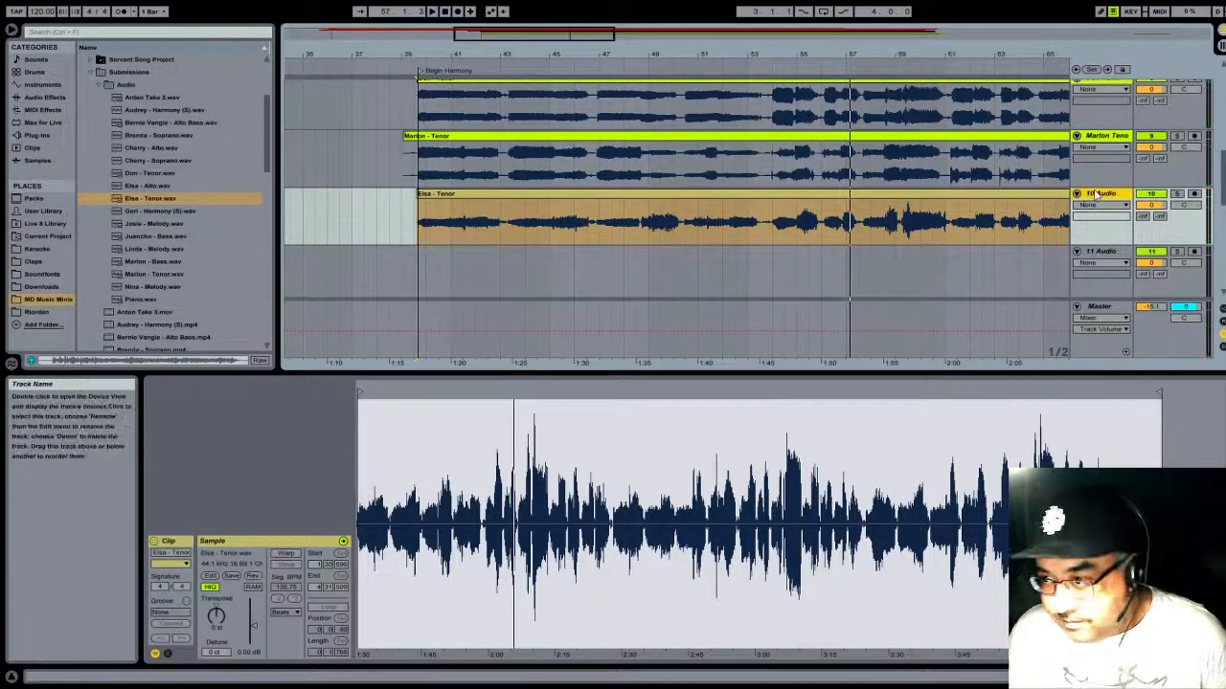
- Rename track 10 with the singer's name and Tenor, and colour the track and its clip the same lime as the other tenors
key(Down)
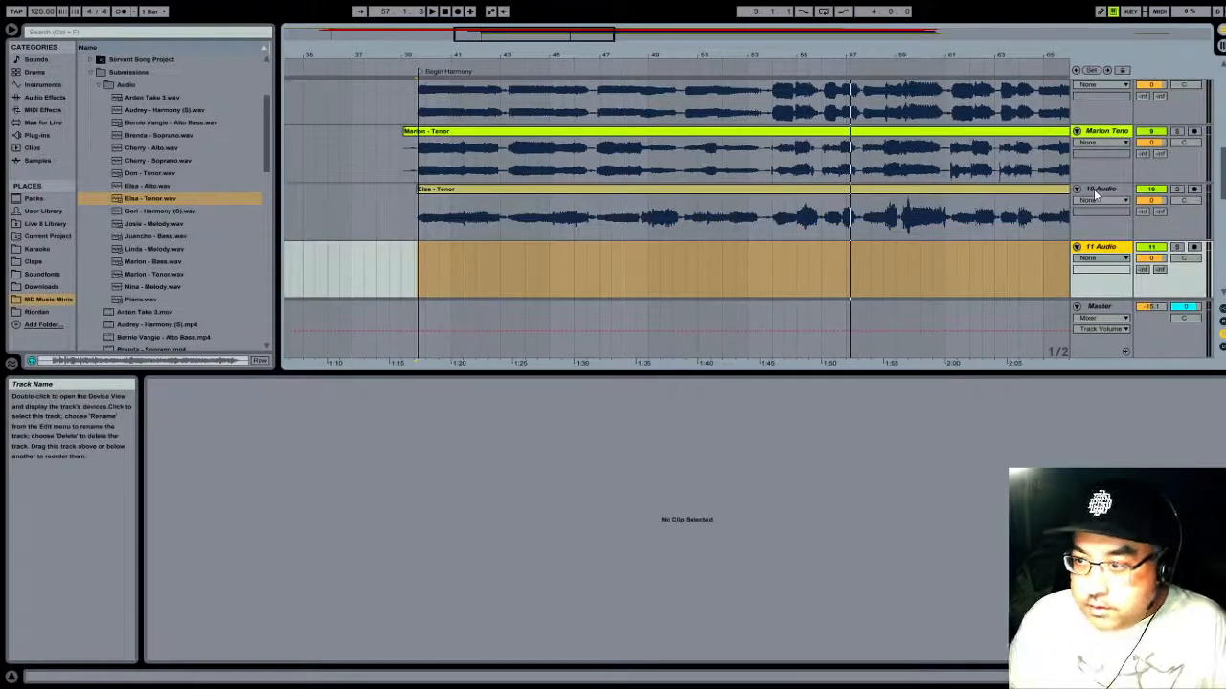
click(1095, 191)
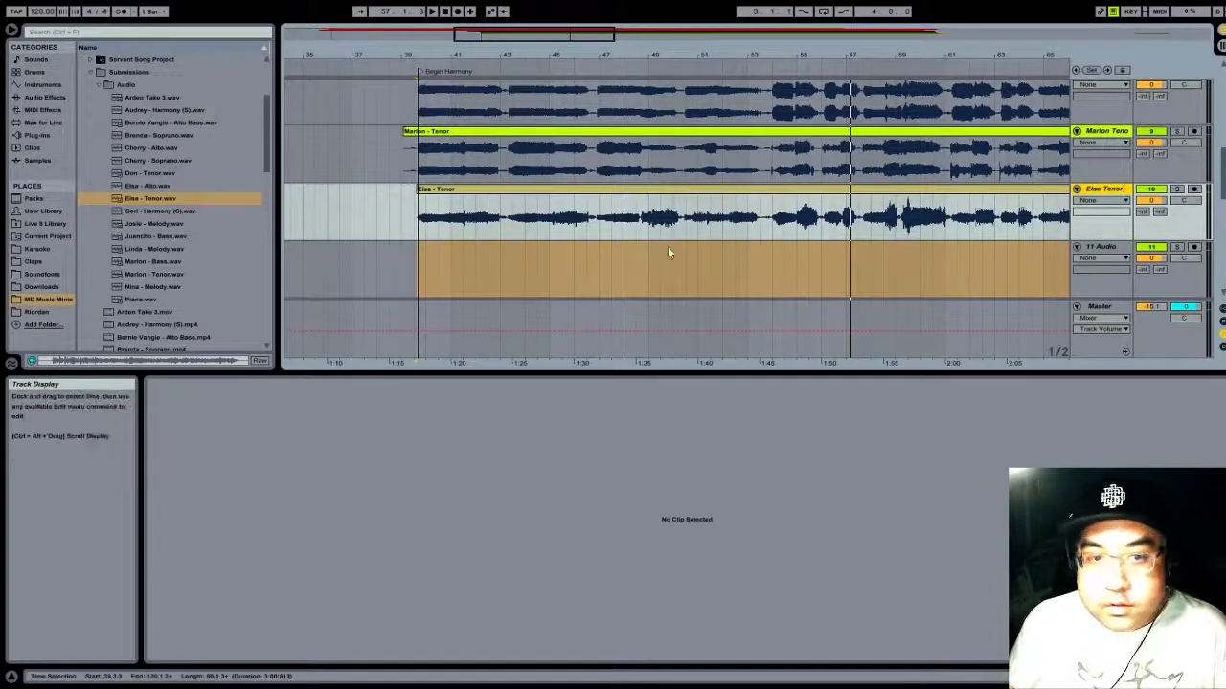
click(1054, 197)
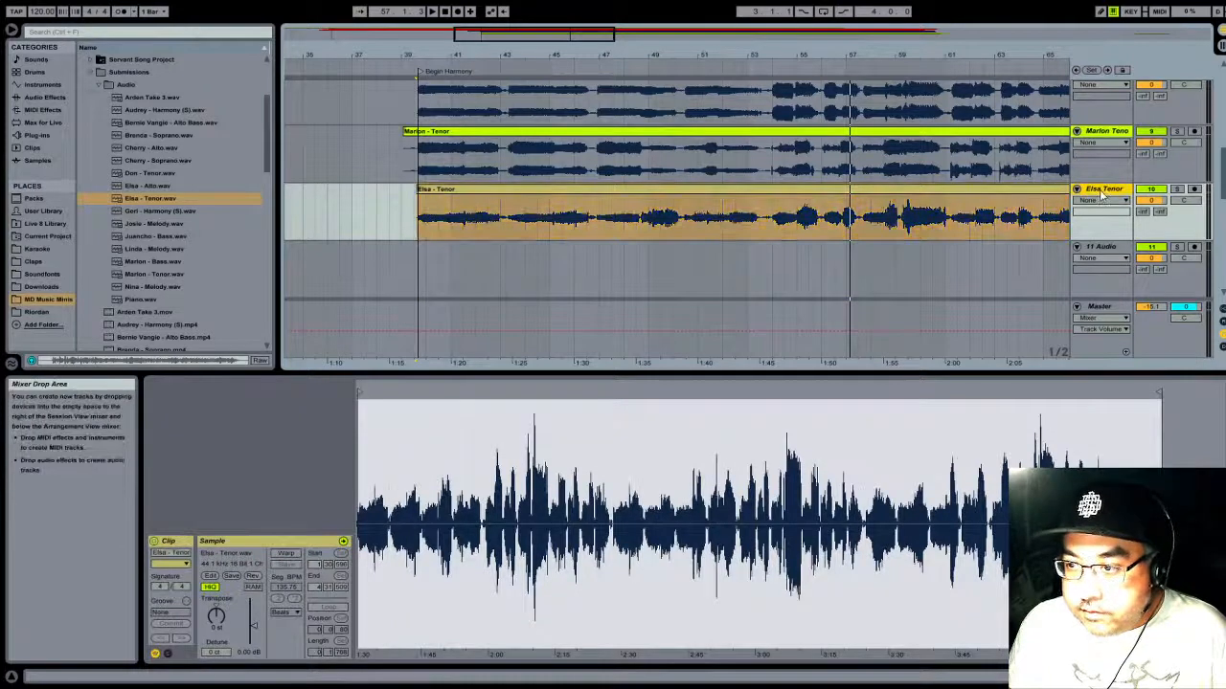
click(1013, 192)
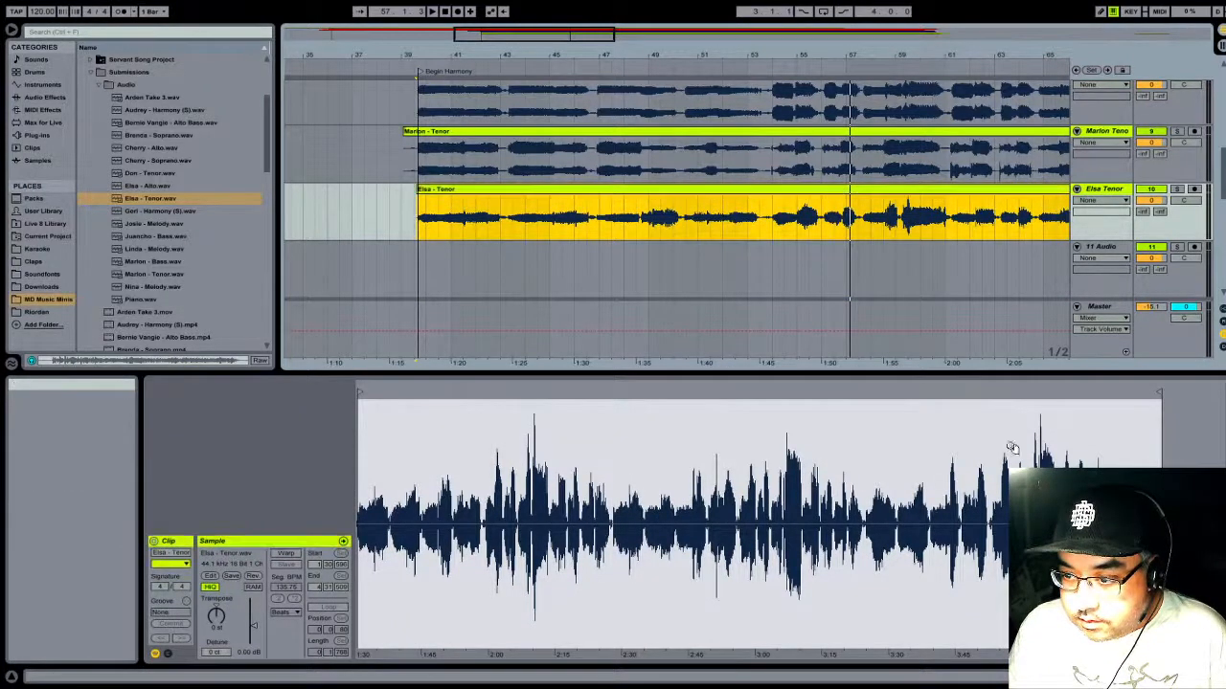
- Review the arranged tracks from the piano through the tenors down to the empty audio tracks
scroll(897, 226, up, 2)
scroll(905, 206, down, 3)
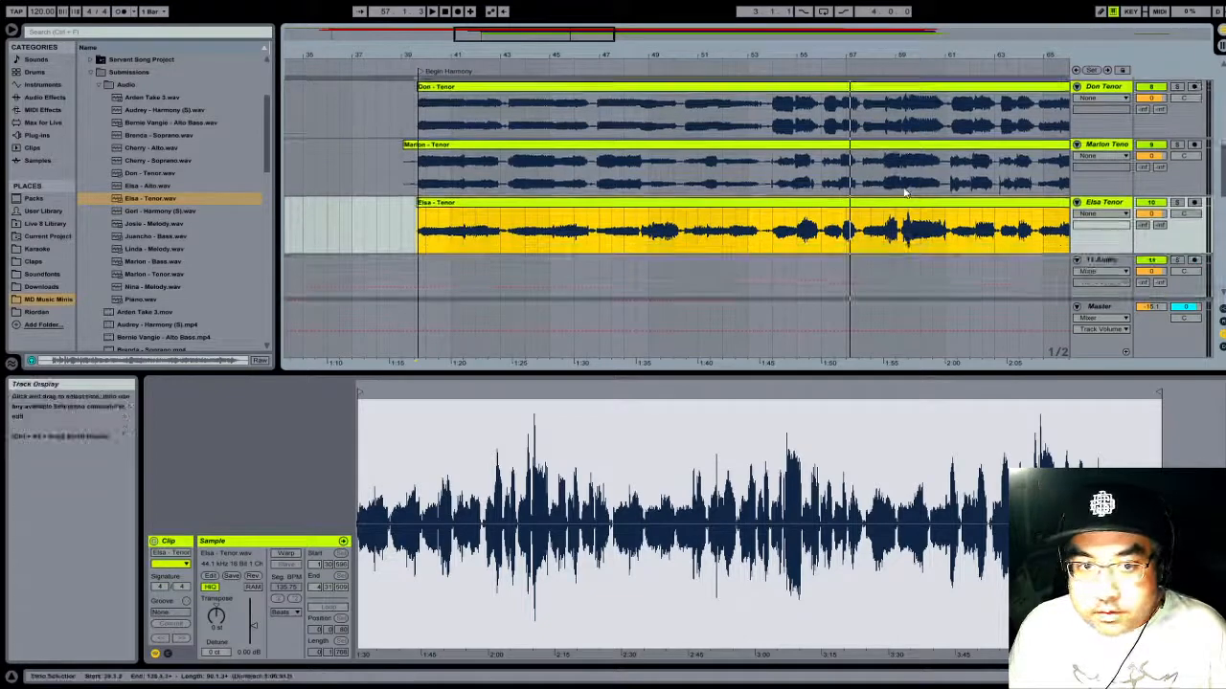
scroll(910, 186, up, 2)
scroll(917, 173, down, 2)
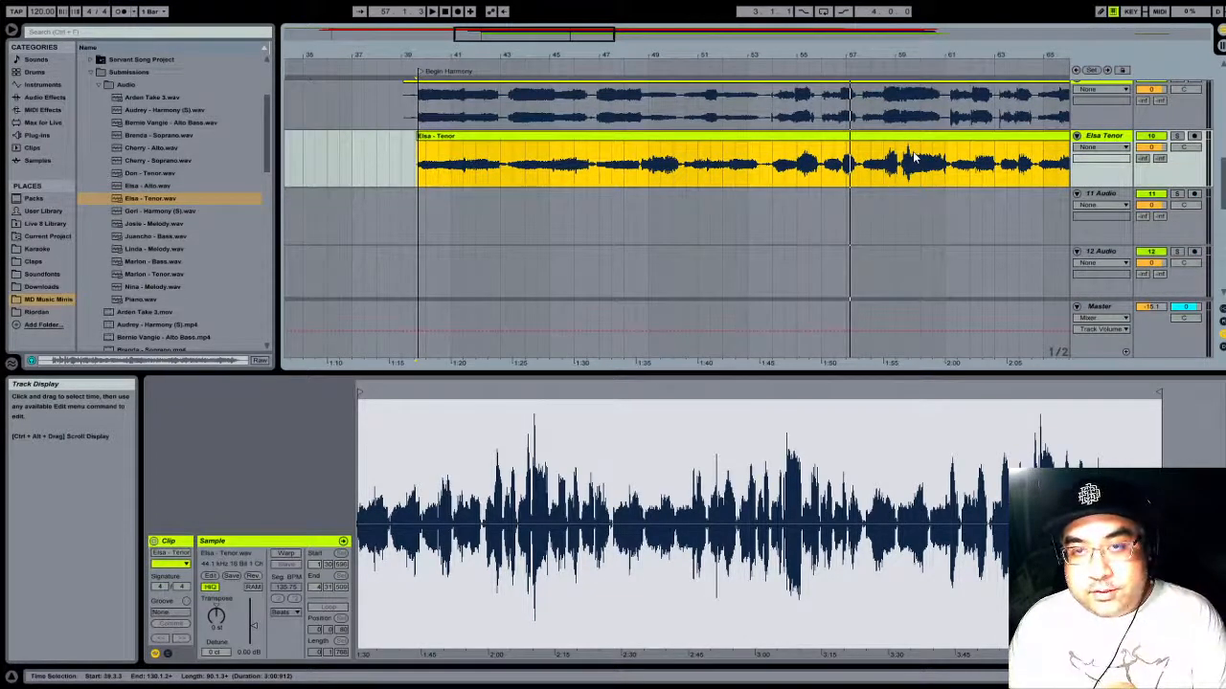
scroll(958, 153, up, 5)
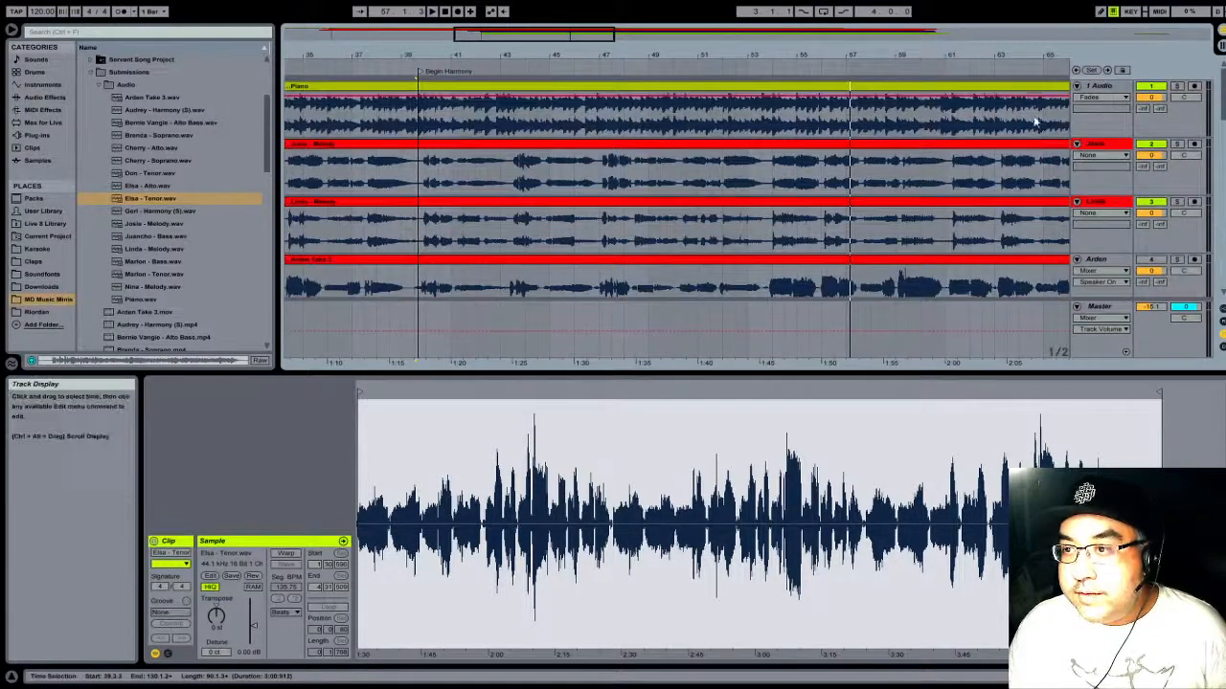
scroll(1025, 115, down, 6)
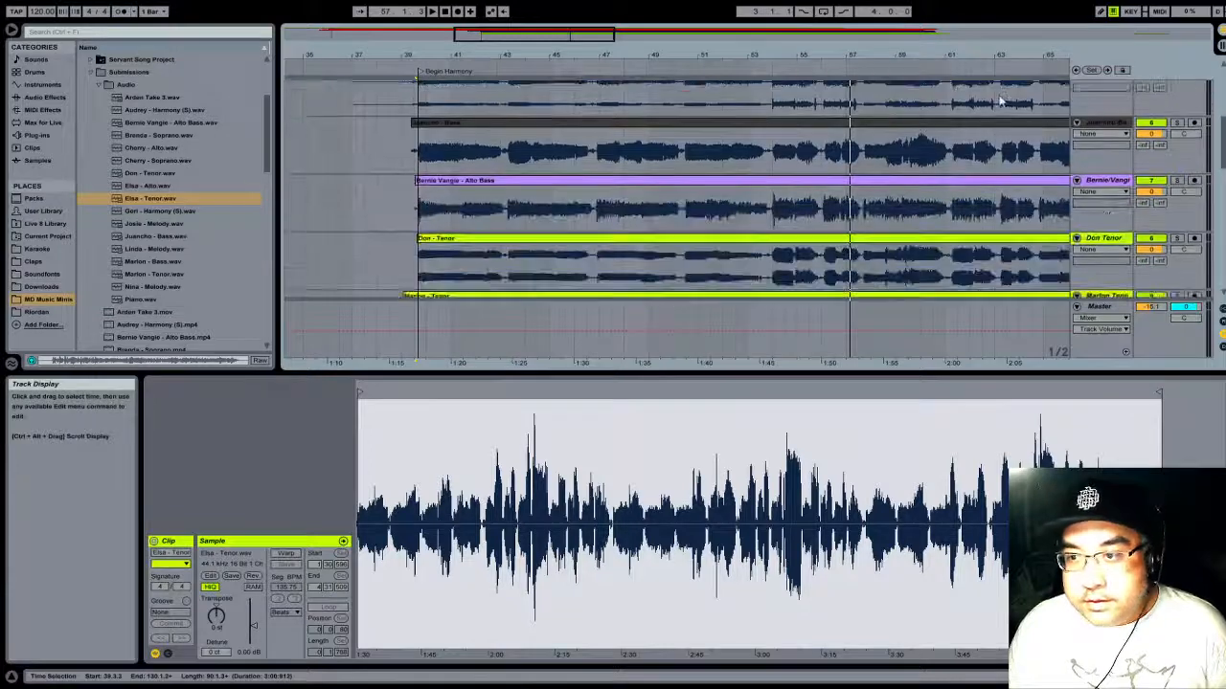
scroll(998, 100, down, 6)
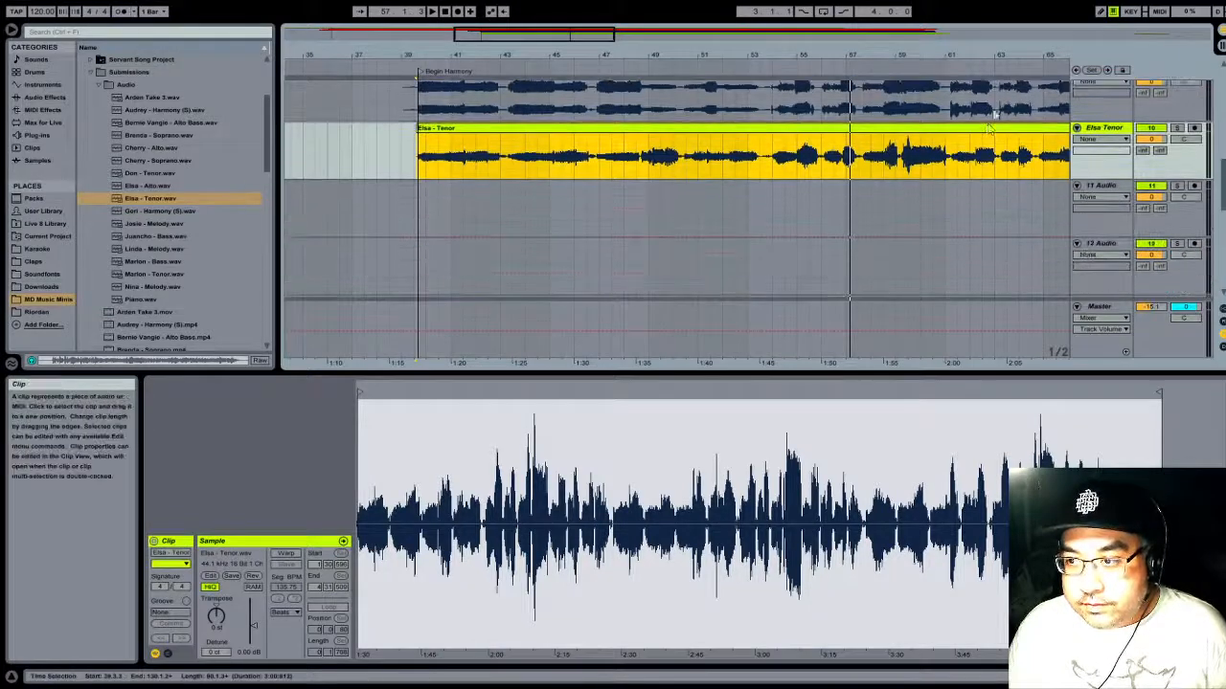
scroll(996, 105, up, 4)
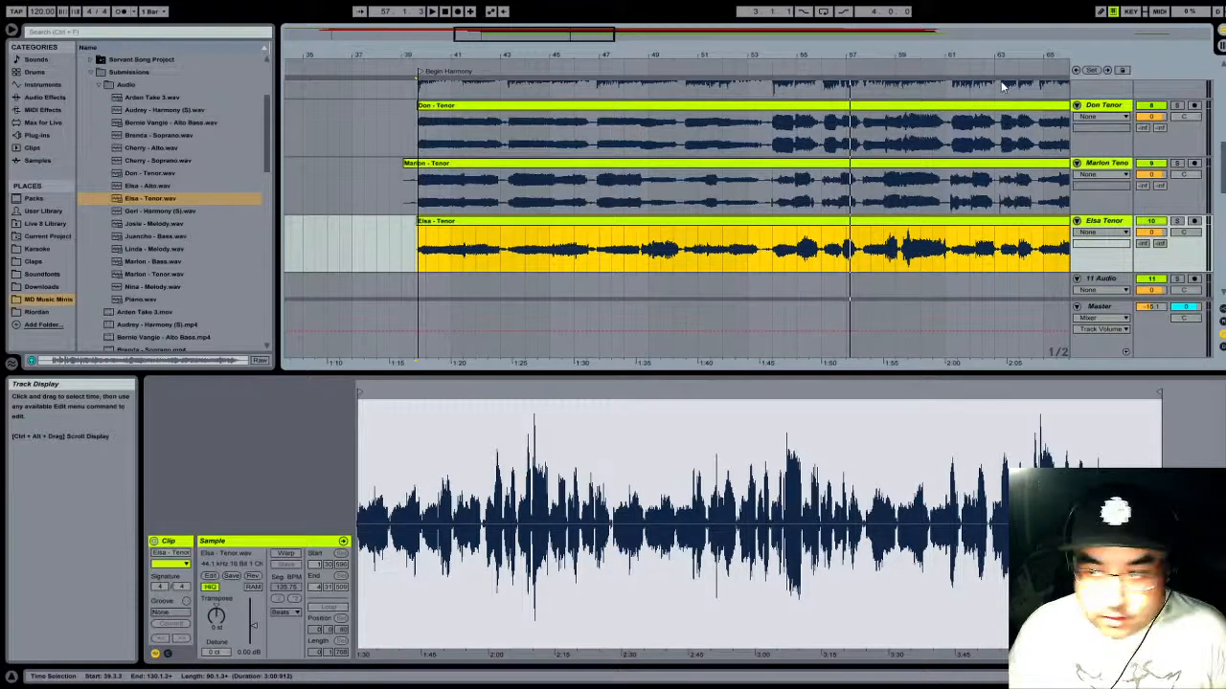
scroll(1001, 87, down, 2)
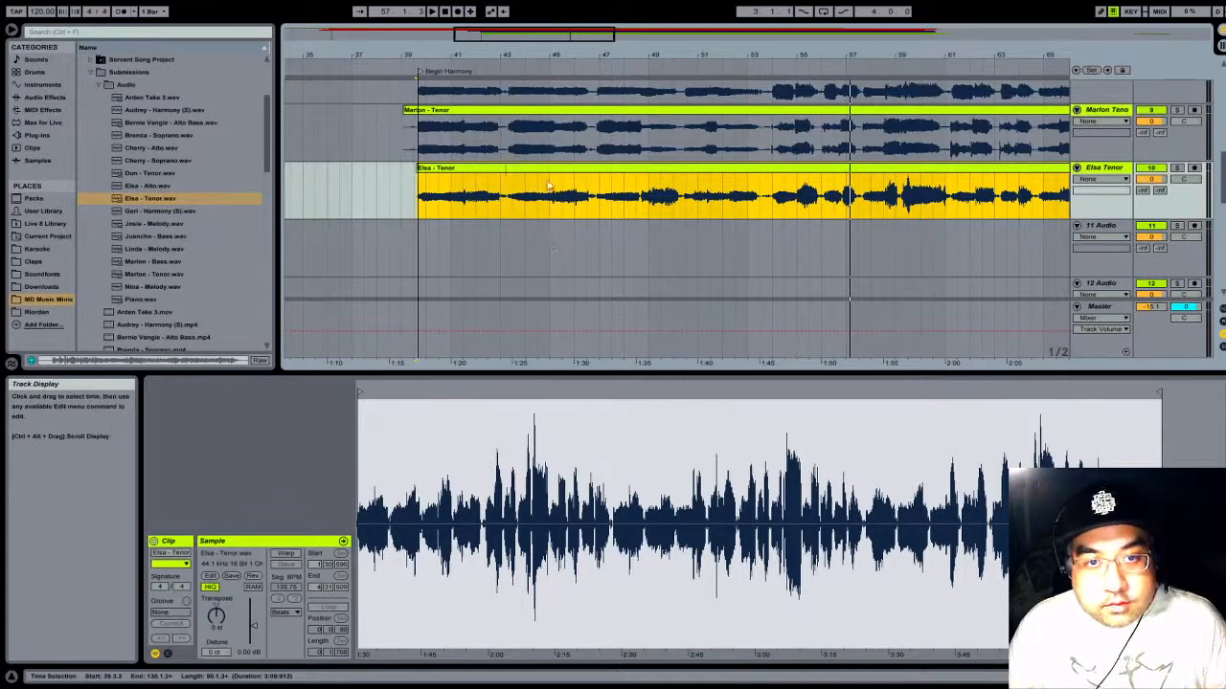
scroll(557, 181, up, 4)
scroll(556, 182, down, 4)
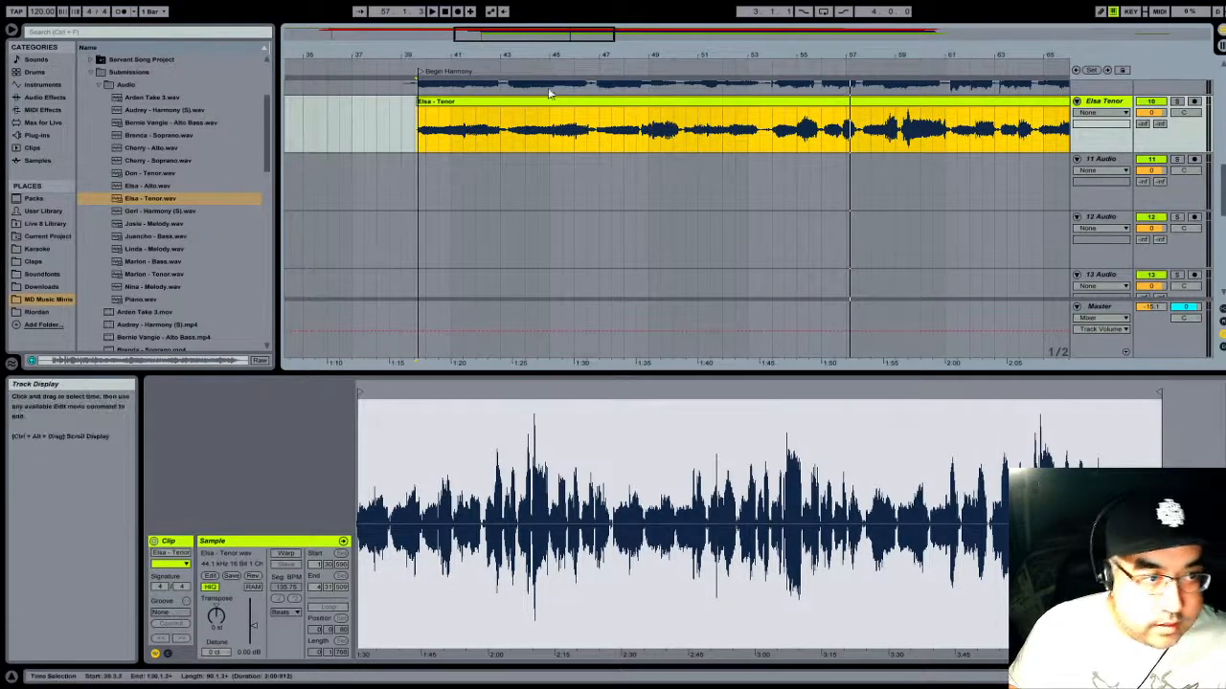
- Add the Alto recording listed just above the track 10 Tenor file to track 11 at 38.3.1 and turn off its warping
click(158, 185)
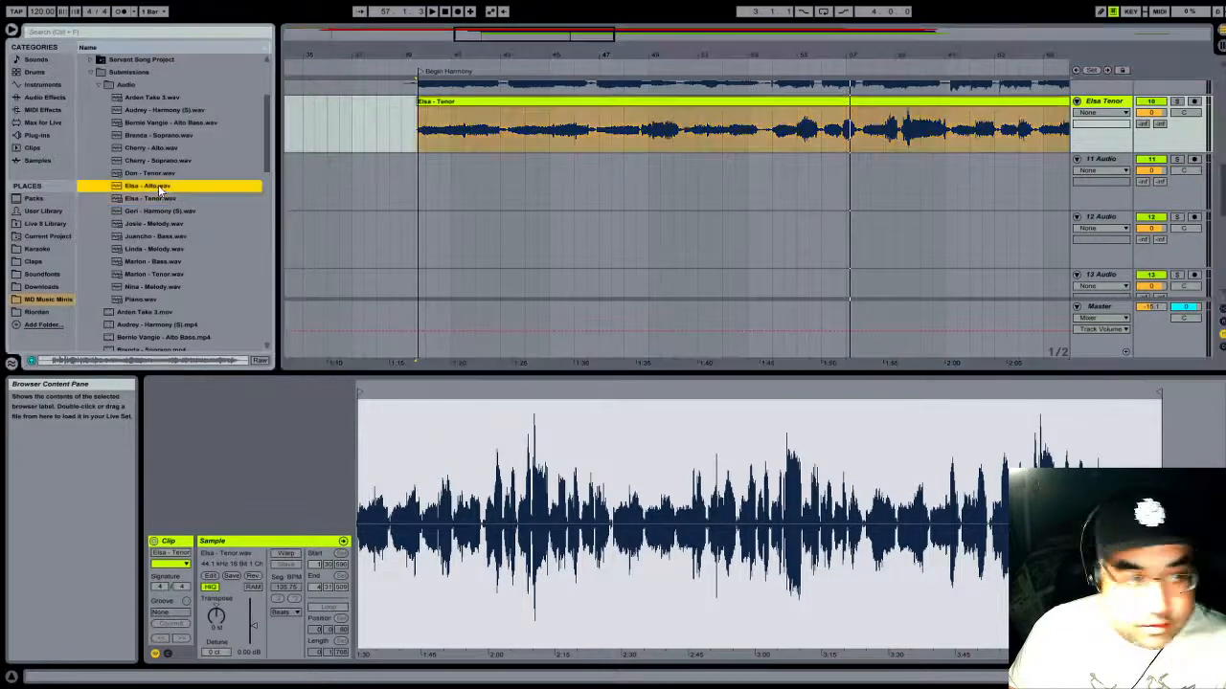
drag(154, 187, 390, 189)
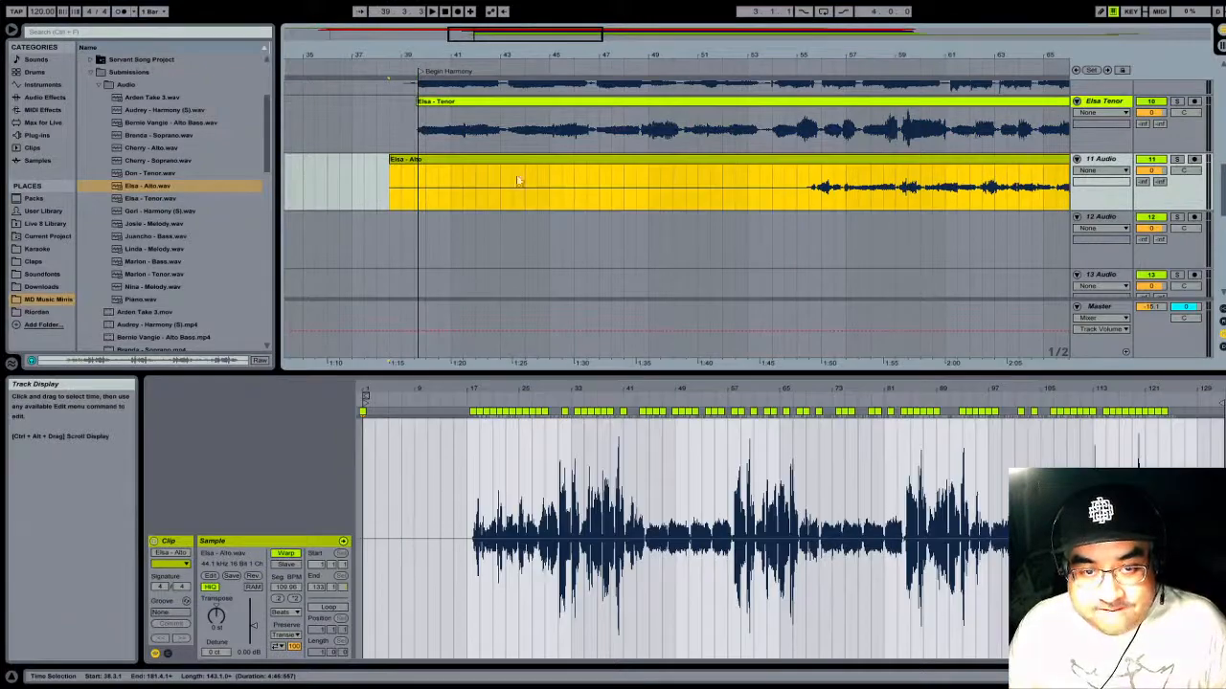
click(286, 556)
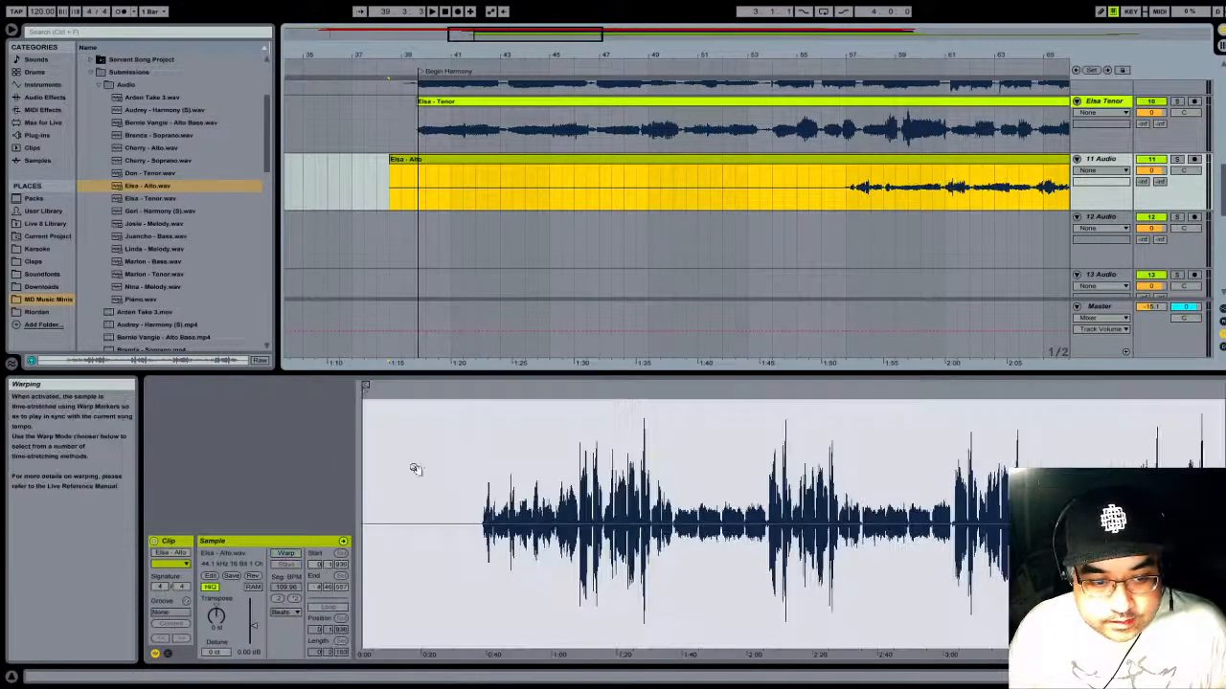
- Delete the short leftover Tenor clip near bar 167 on track 10
drag(559, 55, 560, 11)
drag(718, 54, 575, 29)
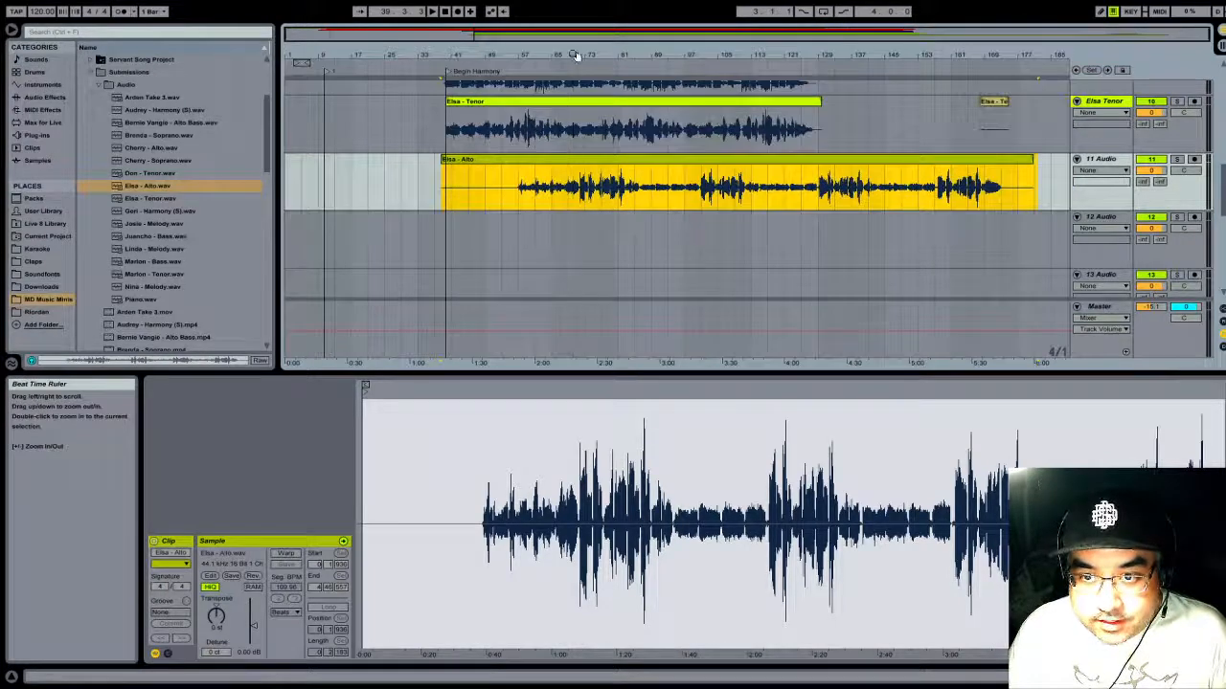
click(993, 103)
key(Delete)
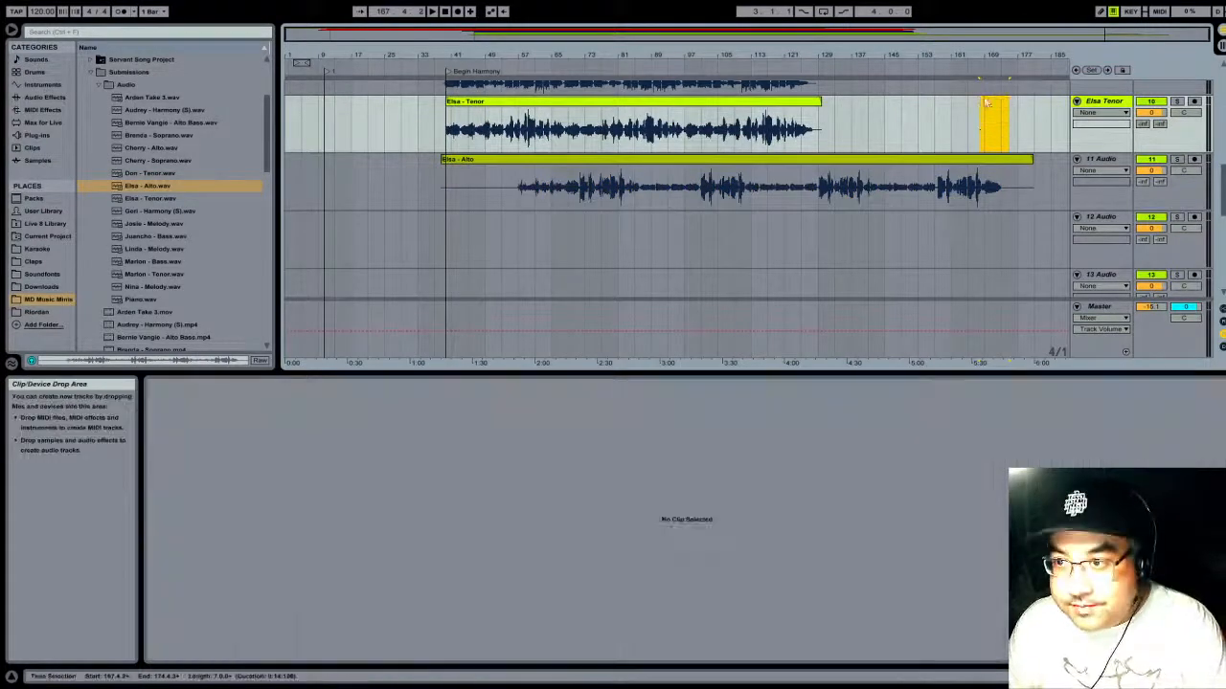
- Trim off the opening of the Alto clip on track 11 and place the clip at about bar 32
drag(571, 159, 443, 168)
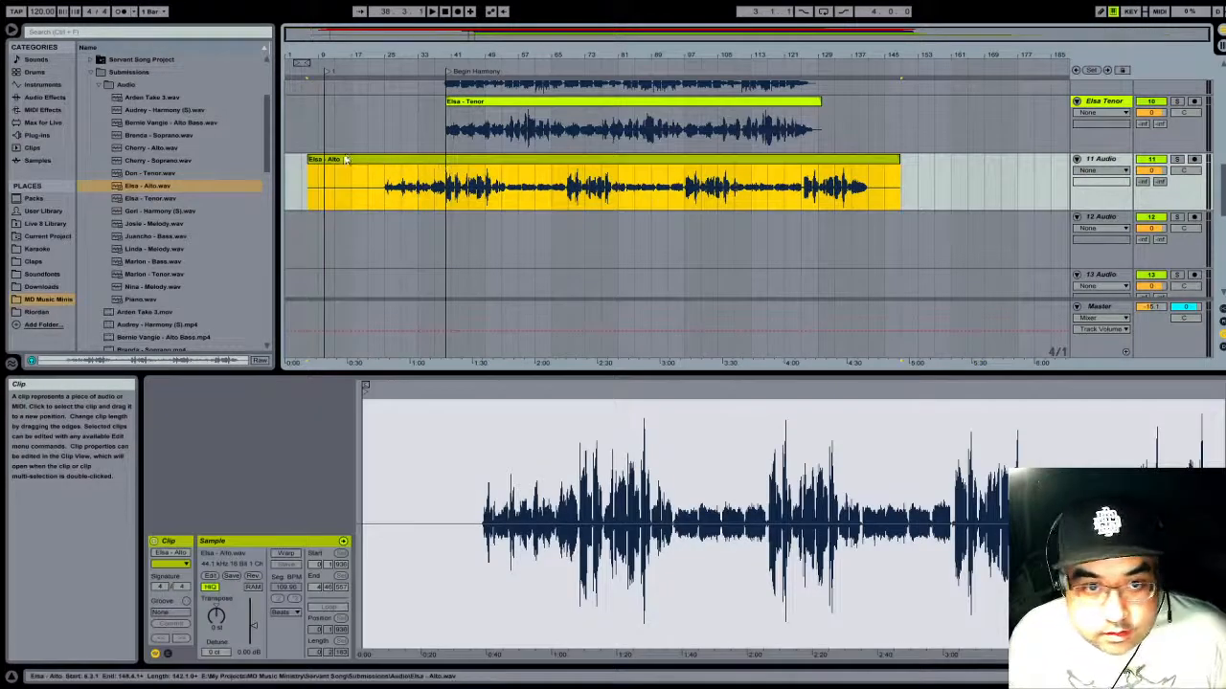
click(312, 162)
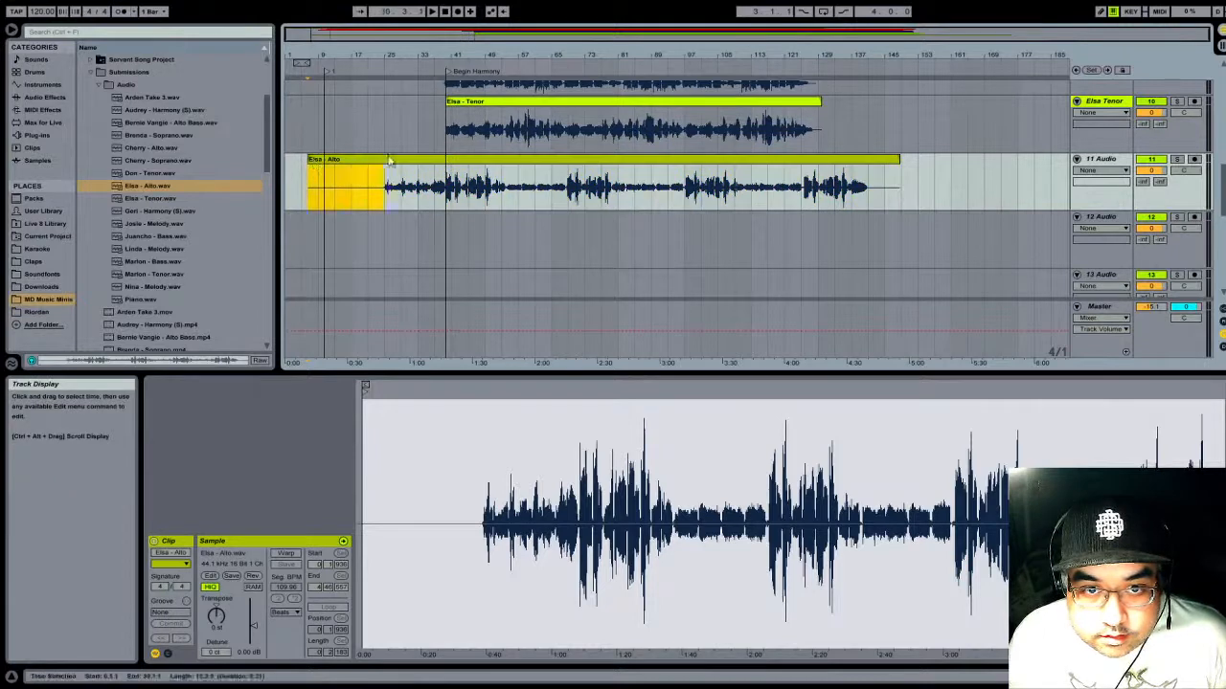
mouse_move(309, 161)
mouse_down()
mouse_move(484, 161)
mouse_move(433, 173)
mouse_up()
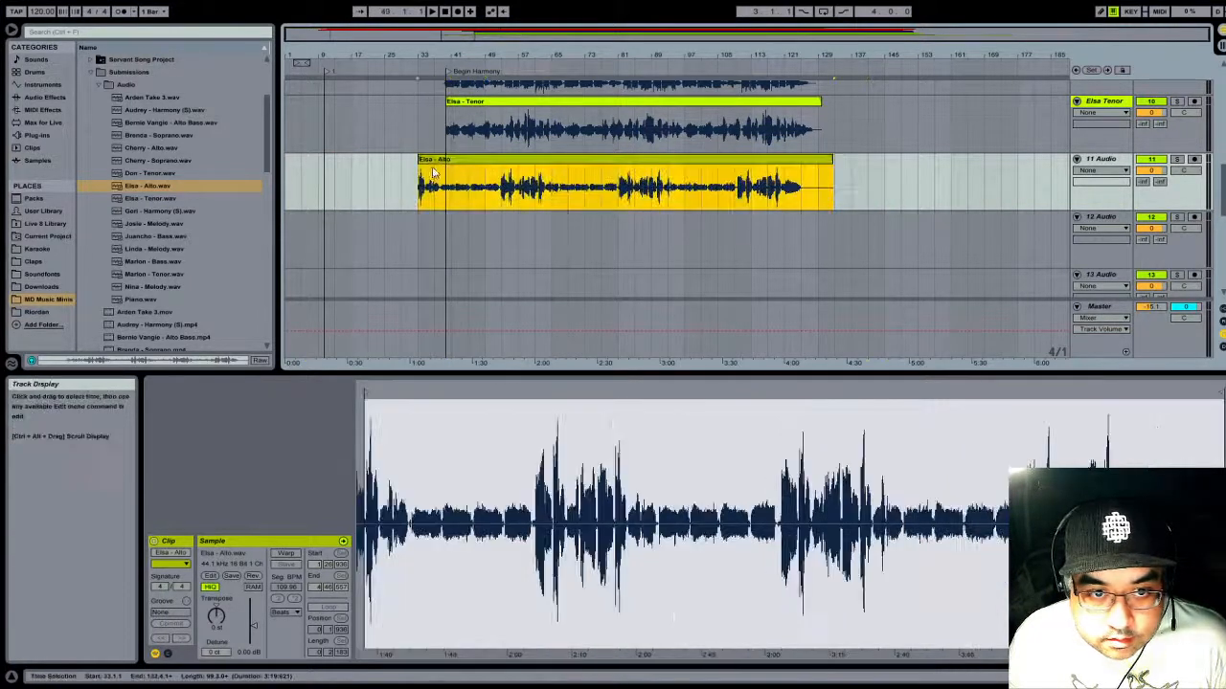
- Solo track 11, listen to the opening of the Alto clip, and trim its start to 38.1.3
click(415, 67)
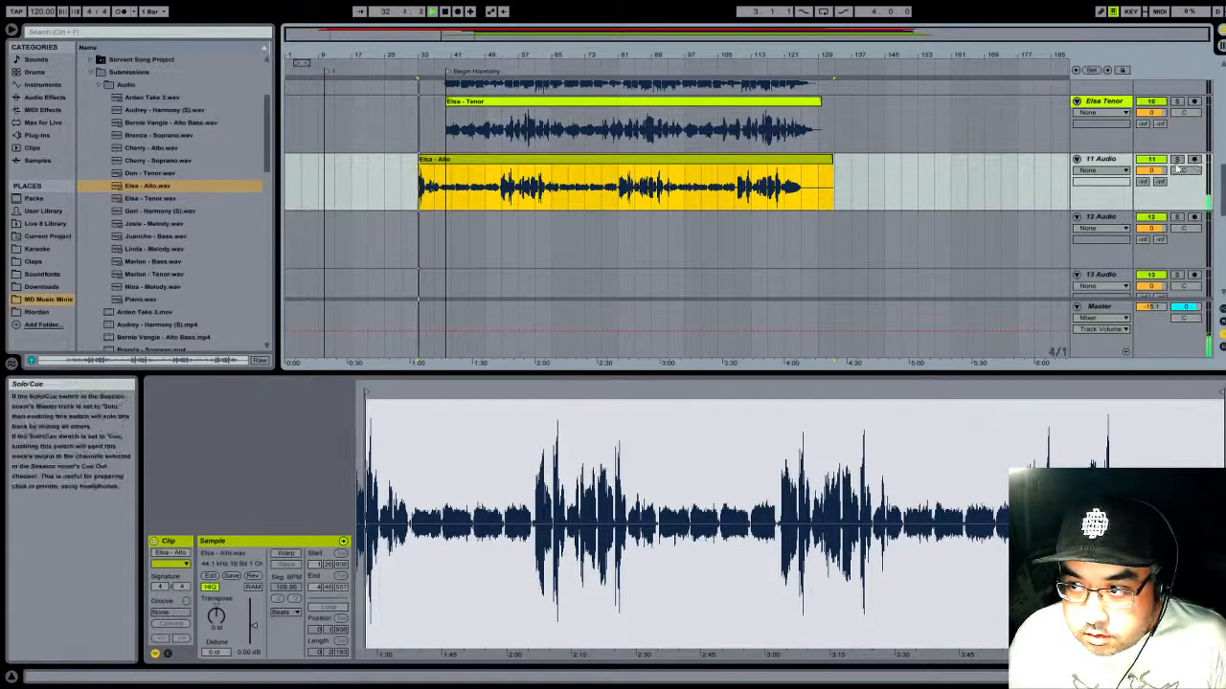
click(1177, 160)
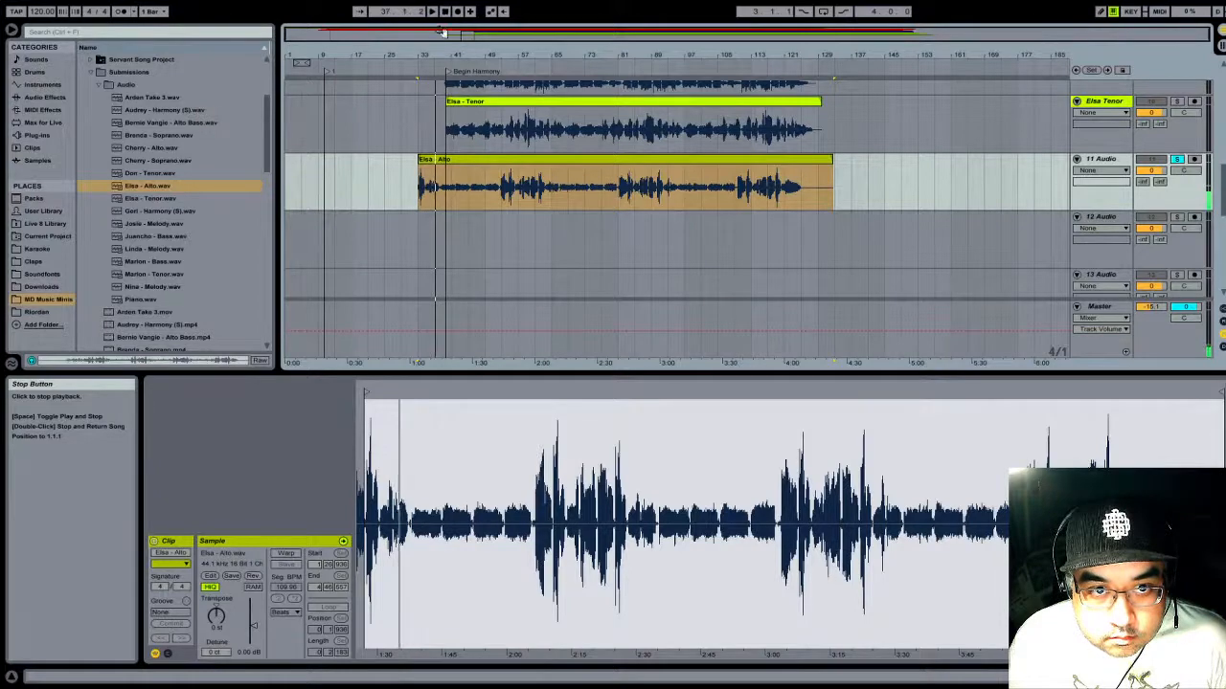
drag(441, 32, 499, 160)
click(355, 176)
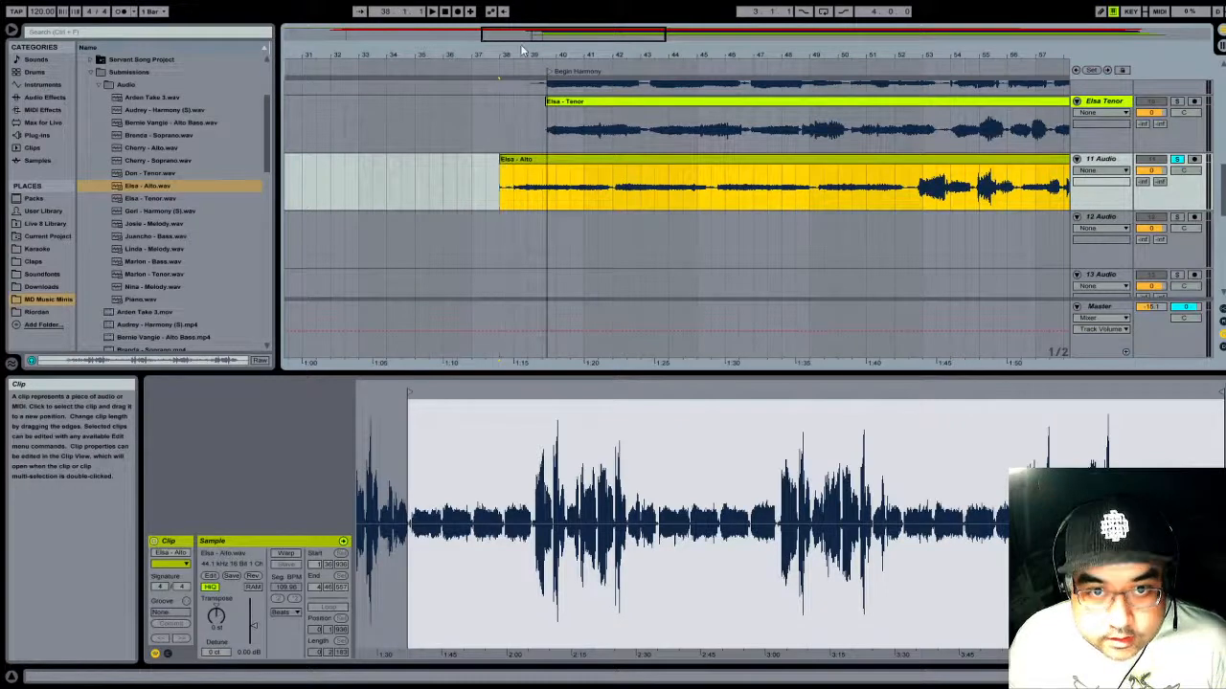
drag(521, 53, 524, 125)
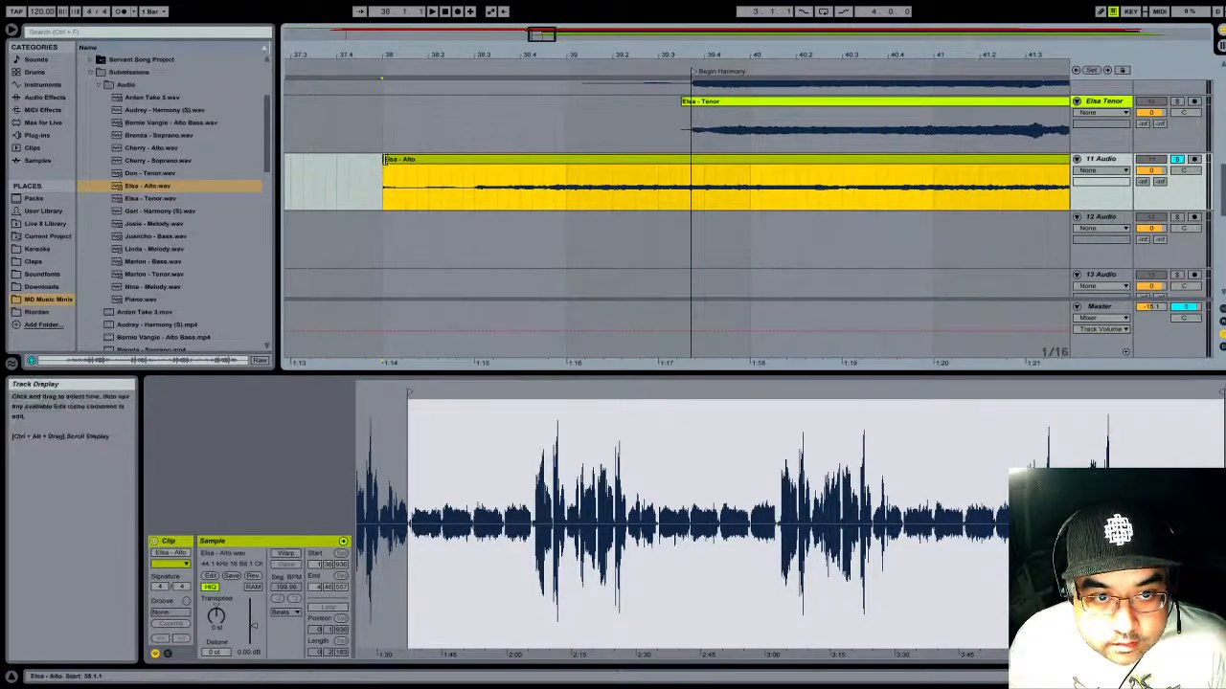
drag(385, 160, 408, 160)
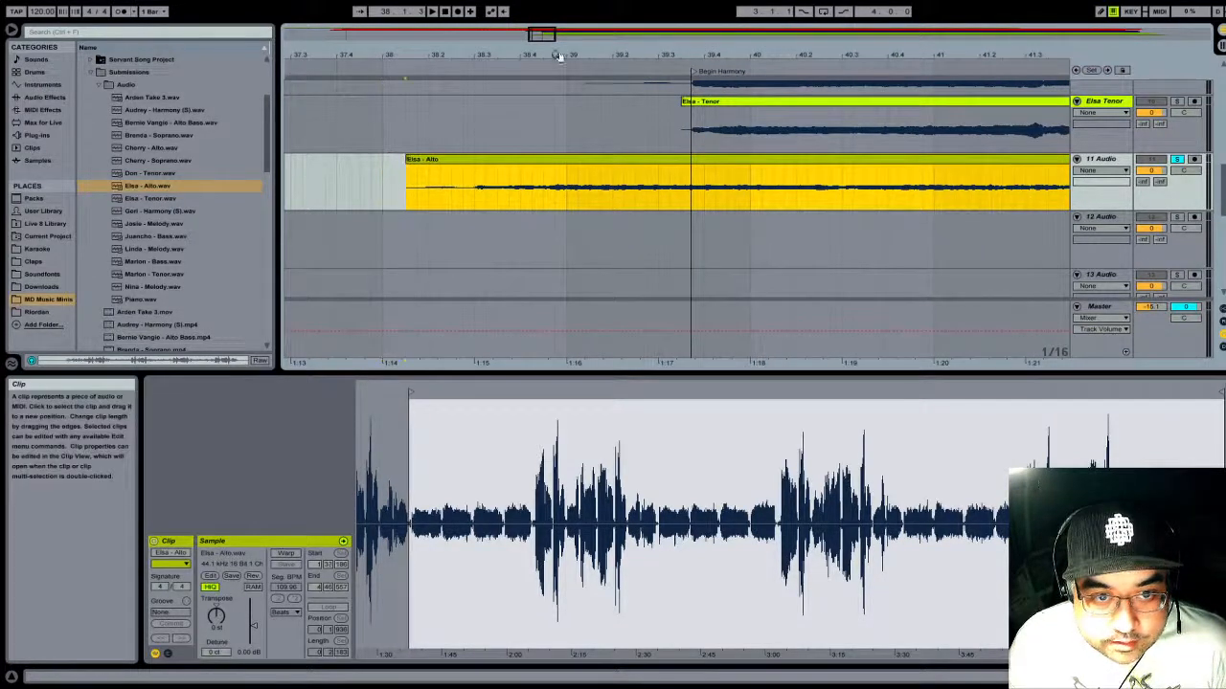
- Move the whole Alto clip on track 11 to about 39.2.1, lining up its vocal onset with the Begin Harmony locator
drag(500, 54, 501, 11)
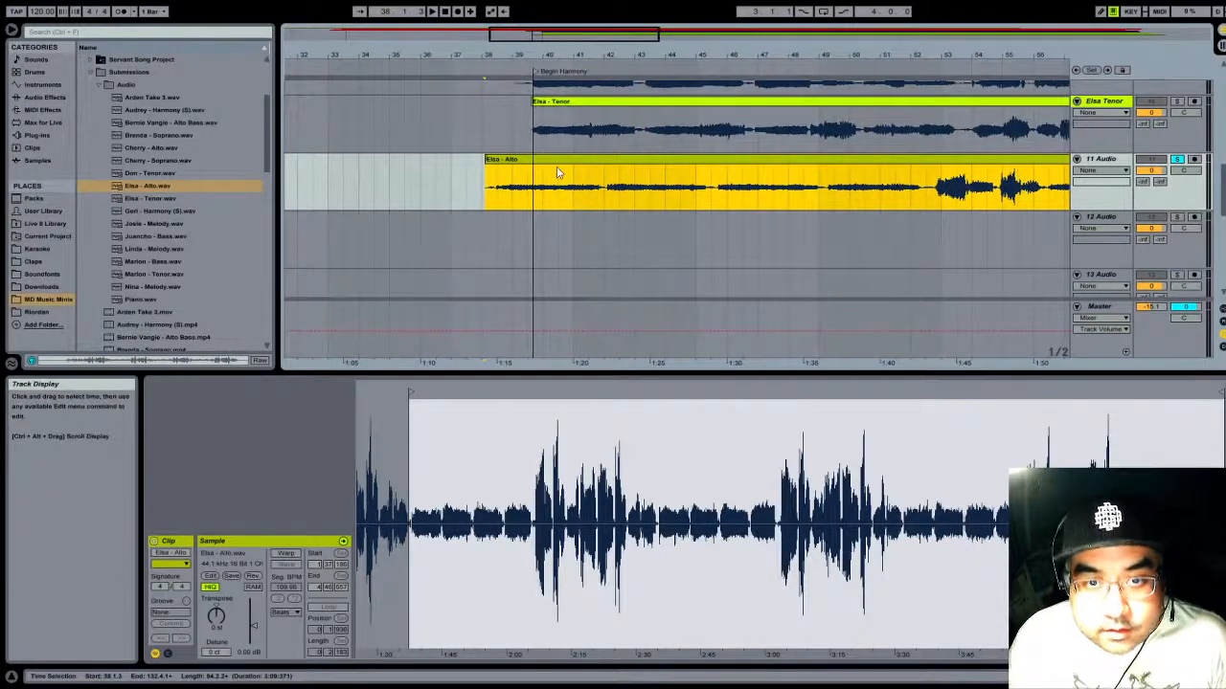
drag(566, 160, 597, 161)
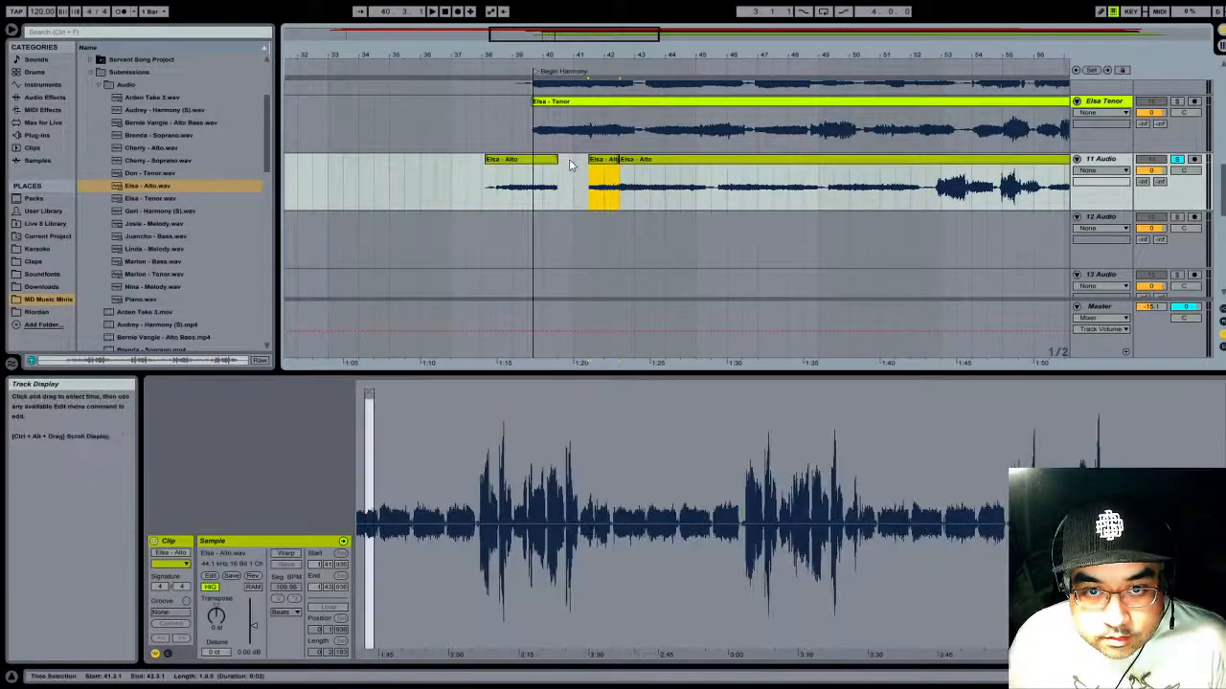
key(ctrl+z)
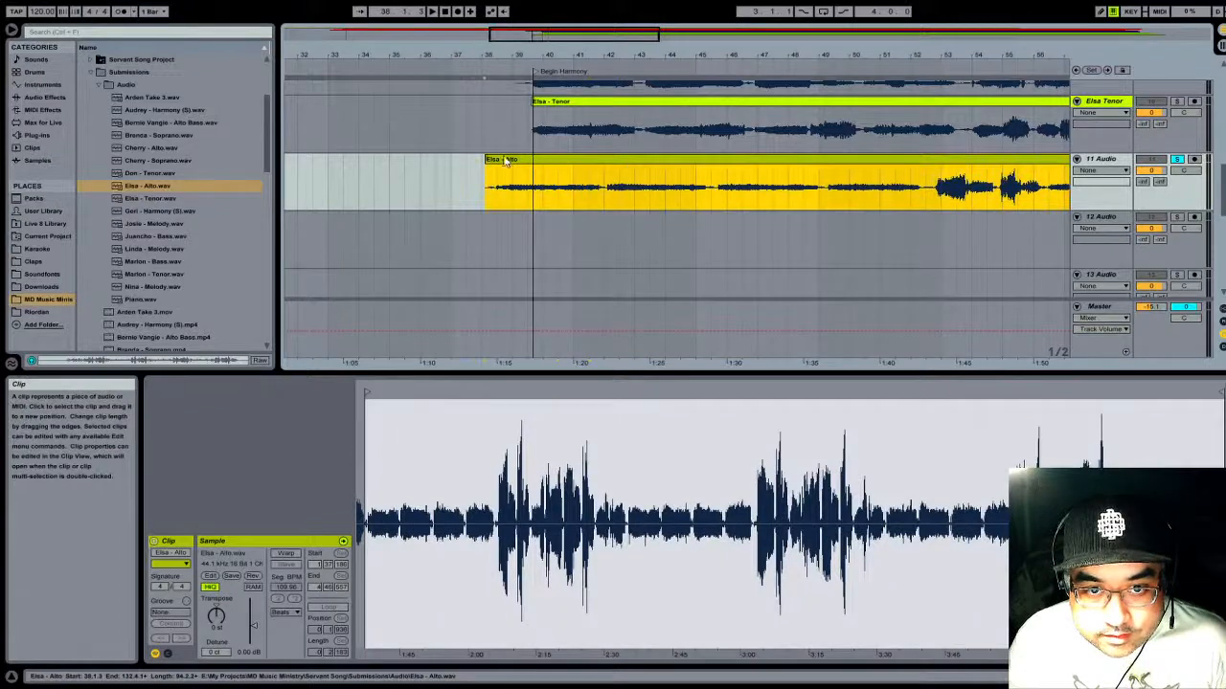
drag(506, 161, 550, 160)
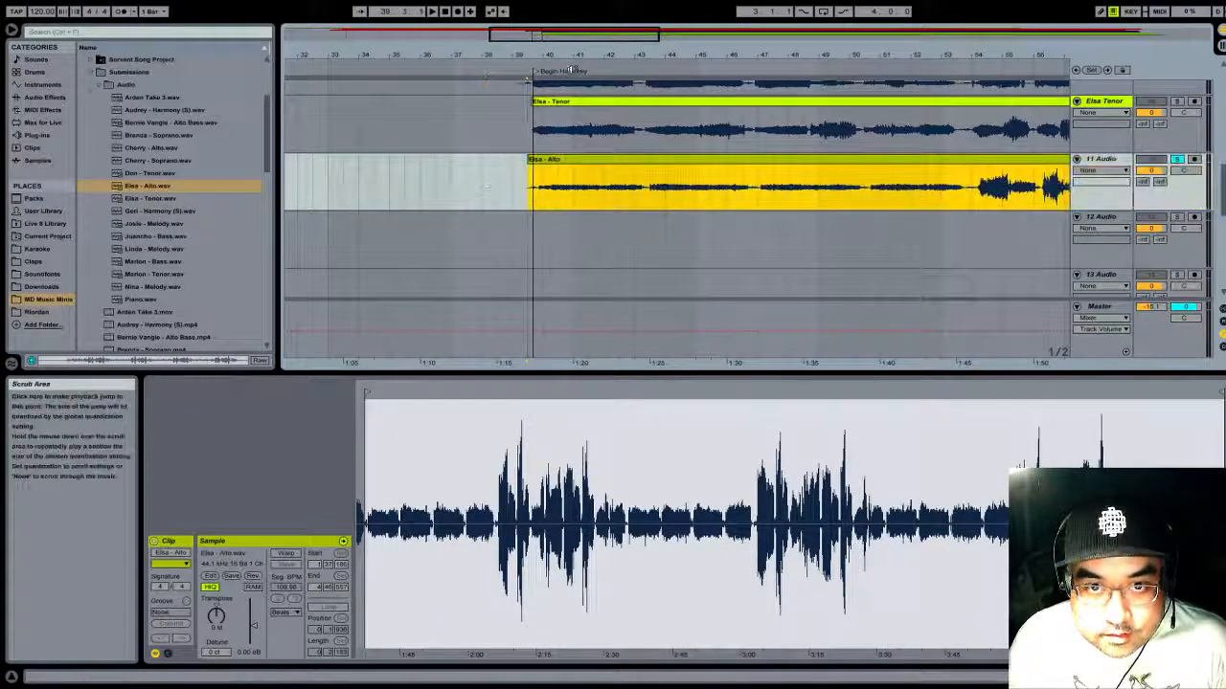
drag(573, 55, 1115, 121)
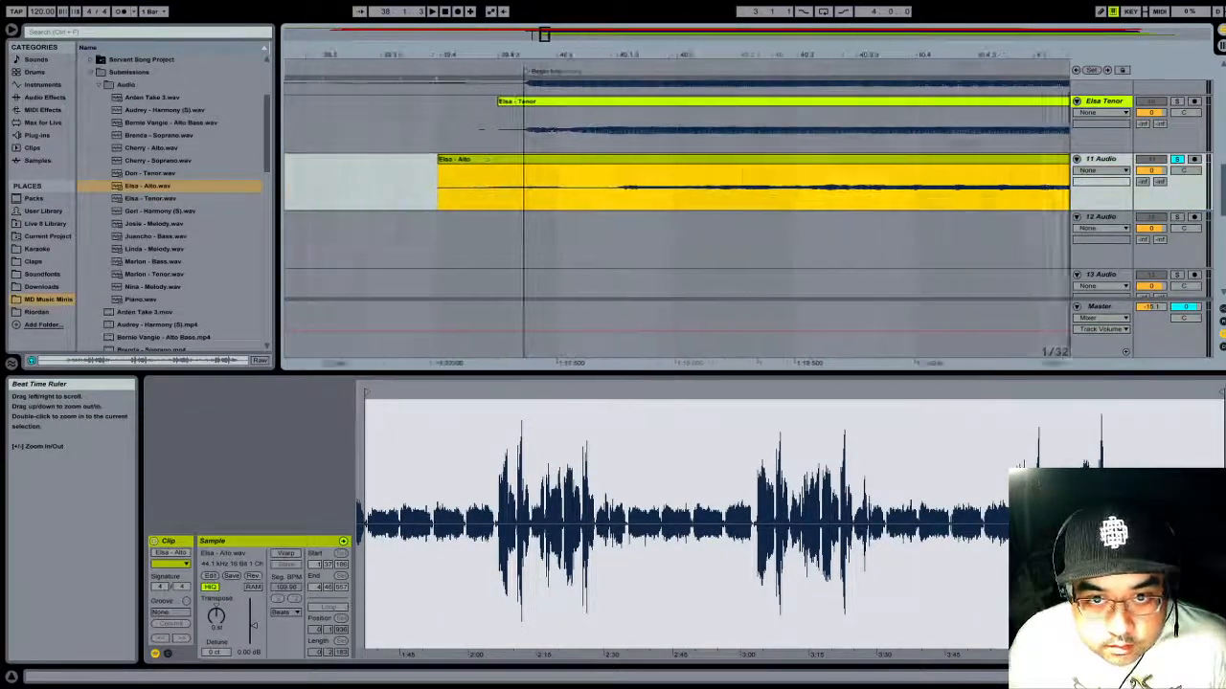
drag(666, 164, 573, 163)
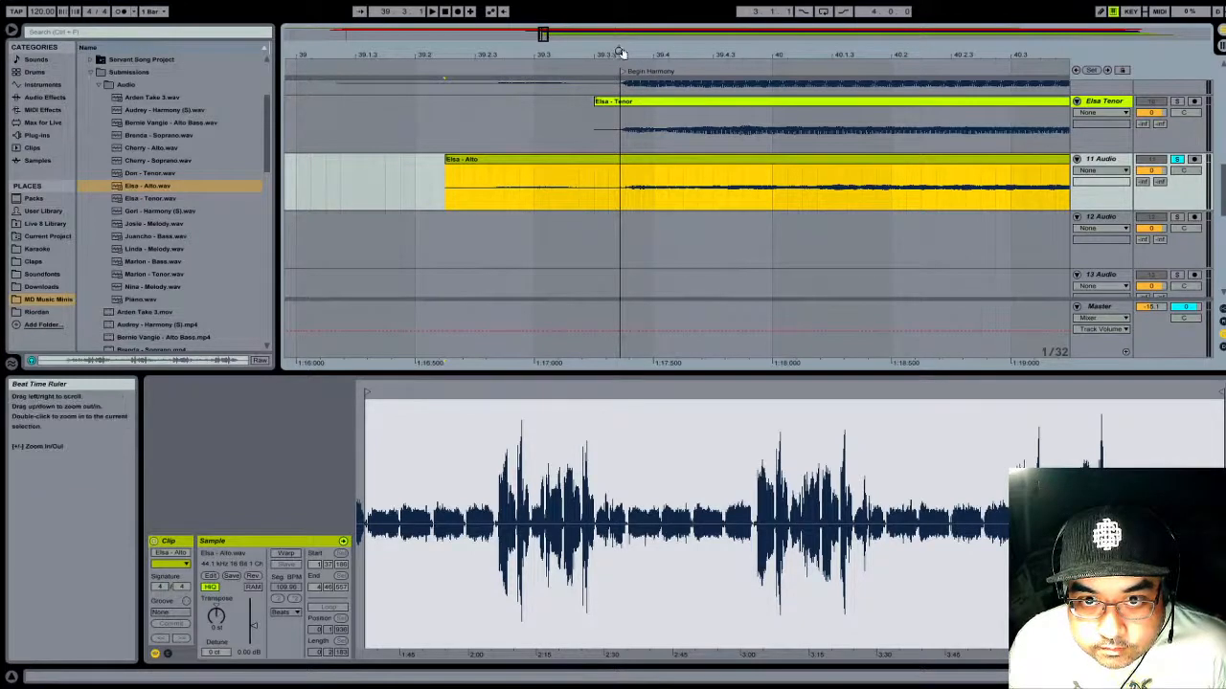
mouse_move(618, 50)
mouse_down()
mouse_move(619, 76)
mouse_move(621, 52)
mouse_up()
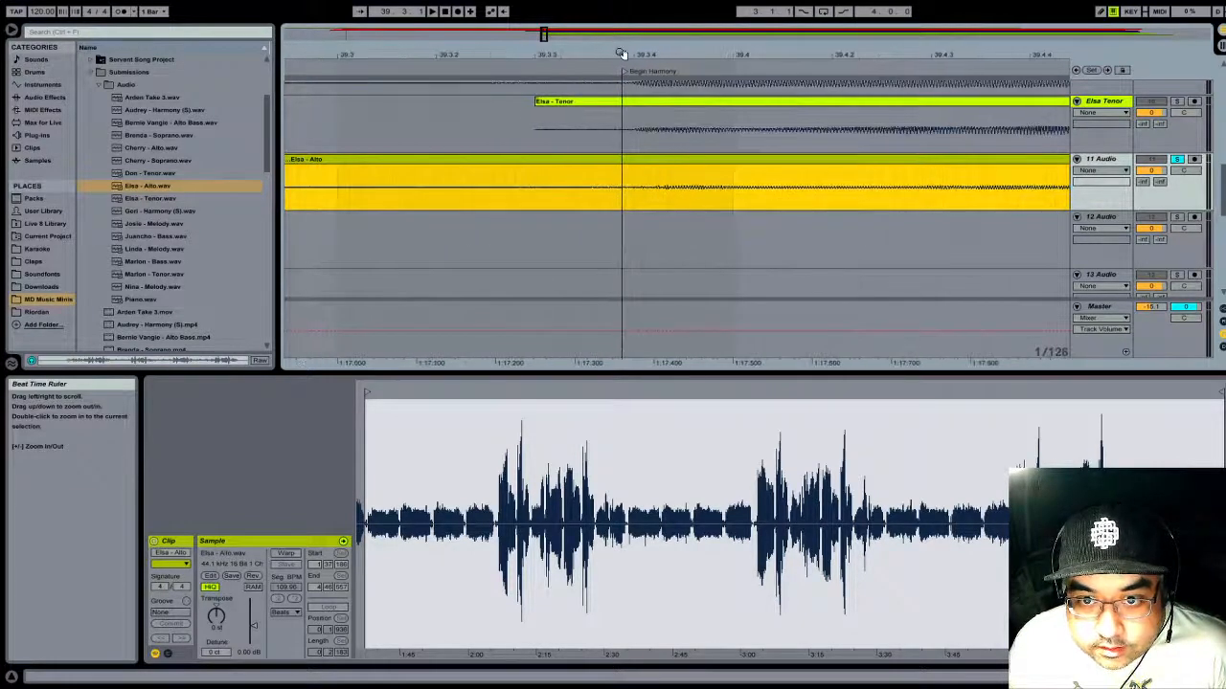
drag(644, 161, 621, 176)
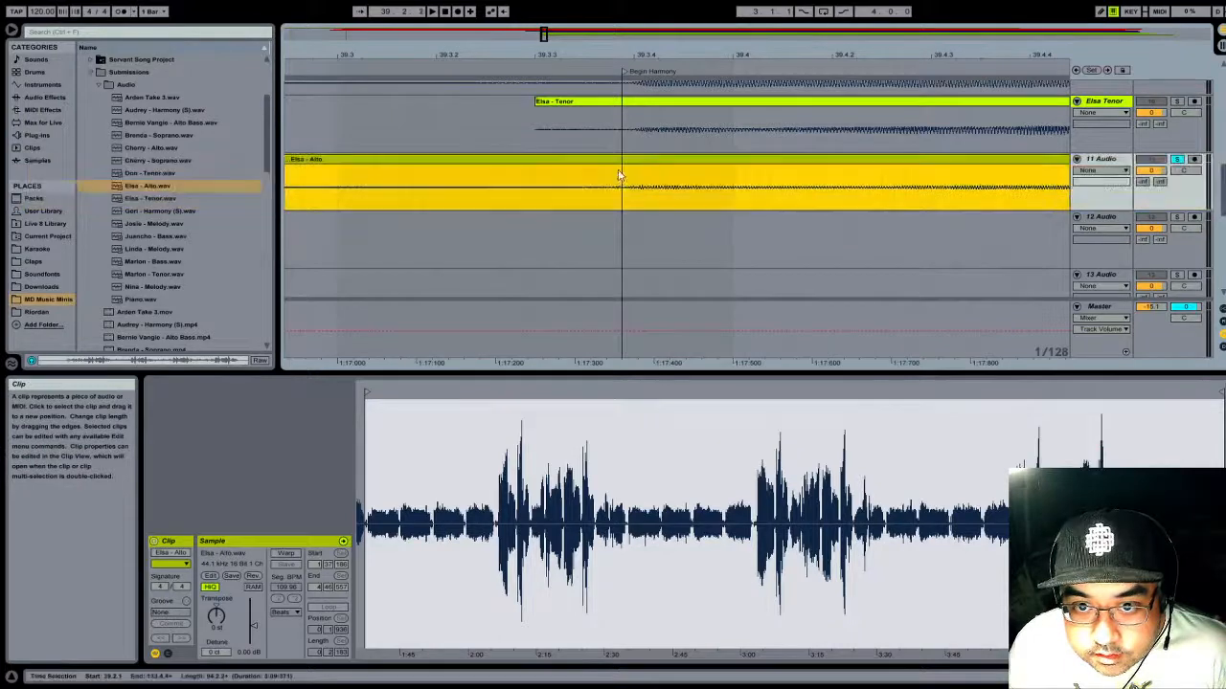
drag(677, 50, 485, 160)
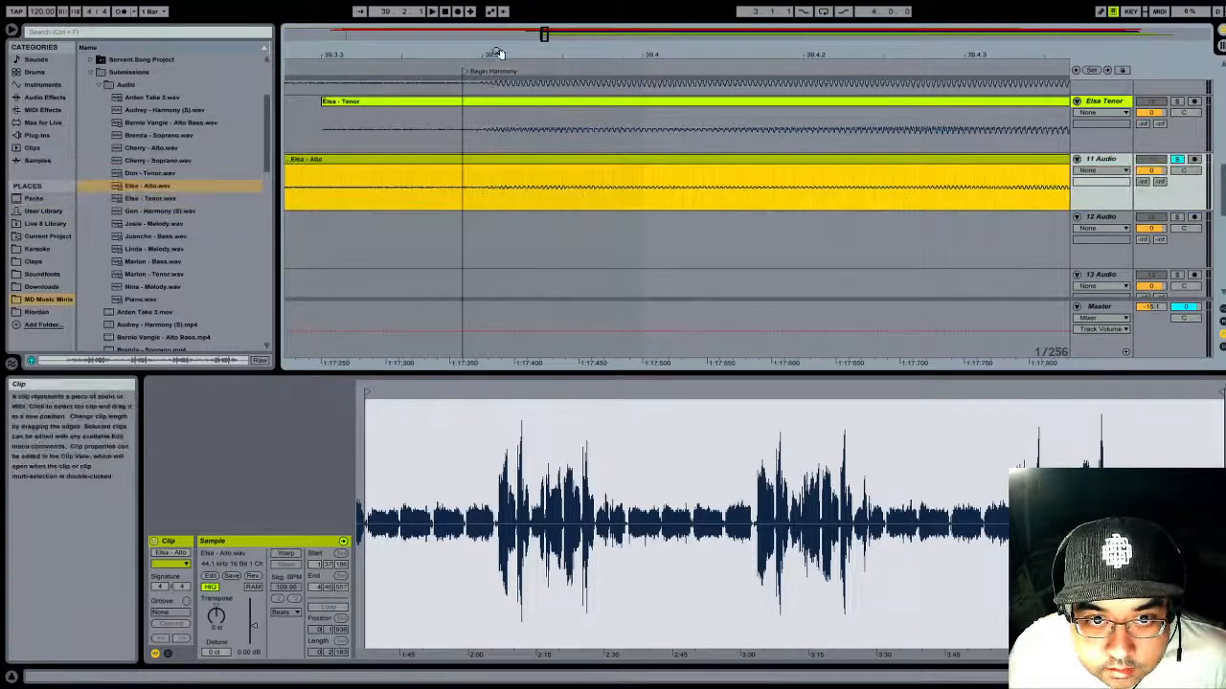
- Play the Alto clip on track 11 from just before the Begin Harmony locator, both soloed and together with the other tracks
drag(498, 52, 498, 27)
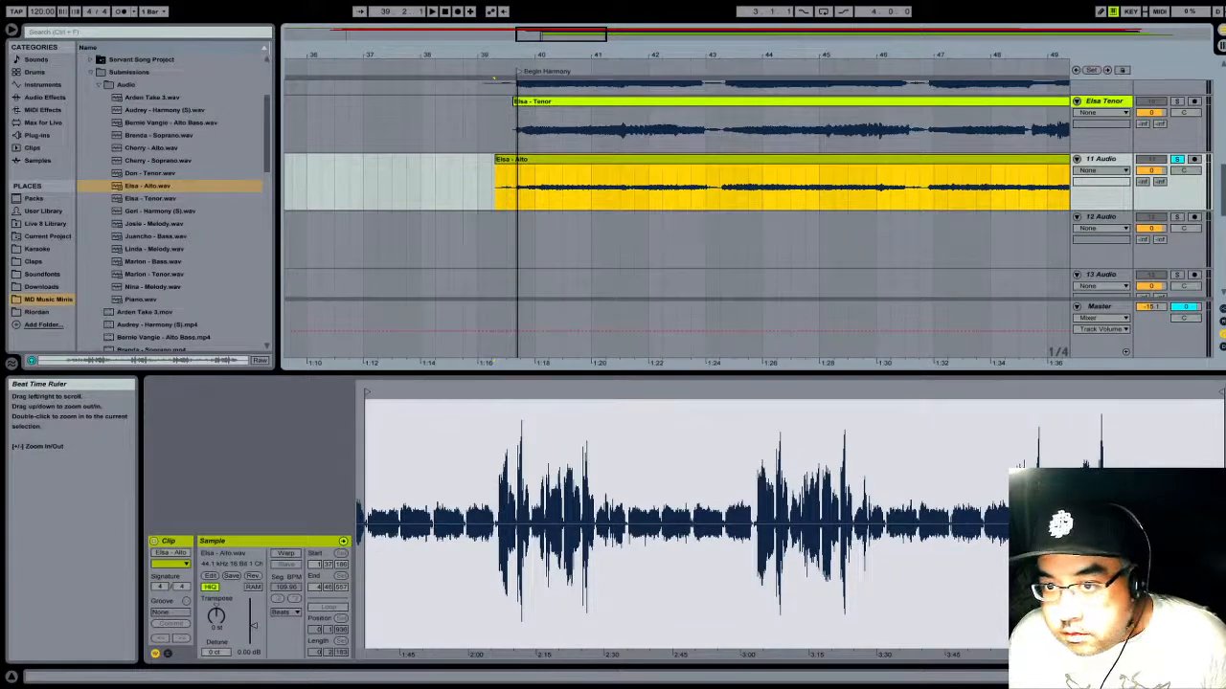
mouse_move(517, 54)
mouse_down()
mouse_move(517, 27)
mouse_move(517, 53)
mouse_up()
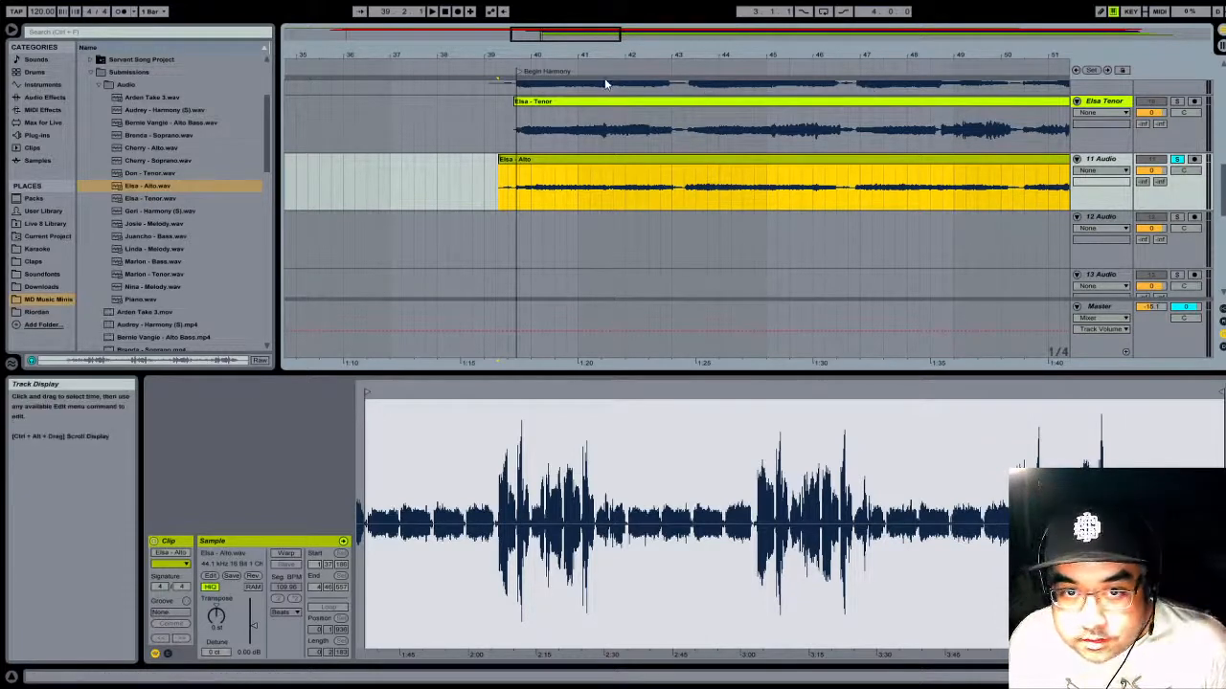
click(508, 64)
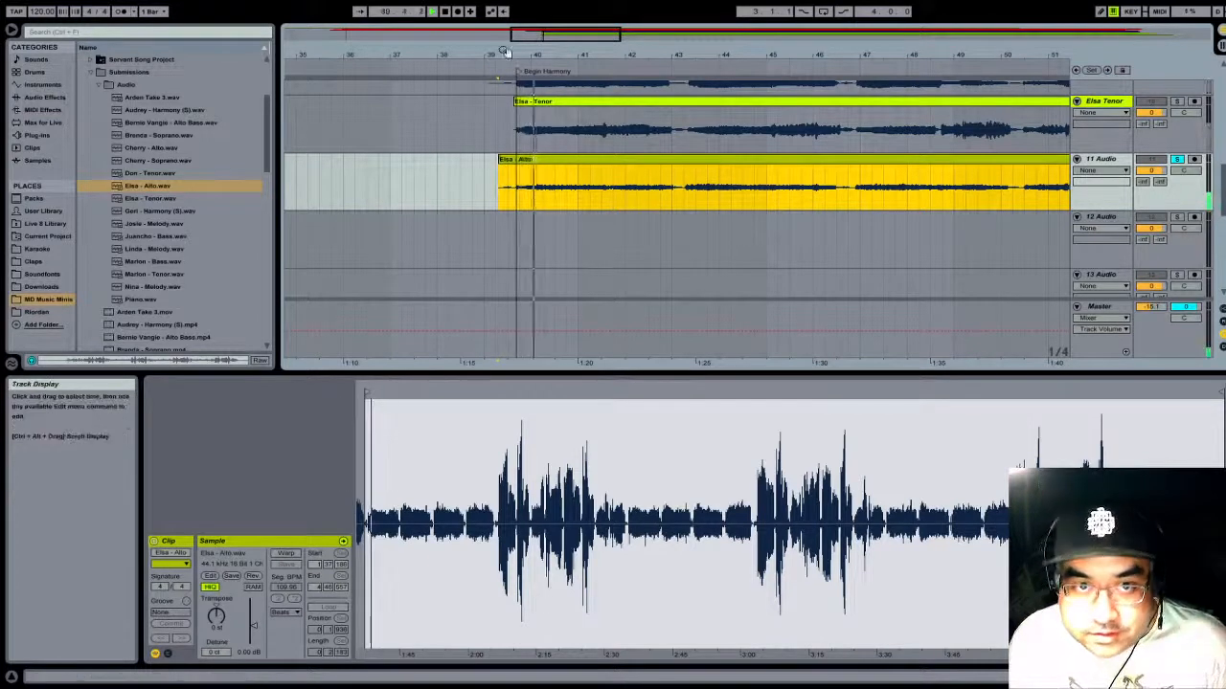
click(1177, 159)
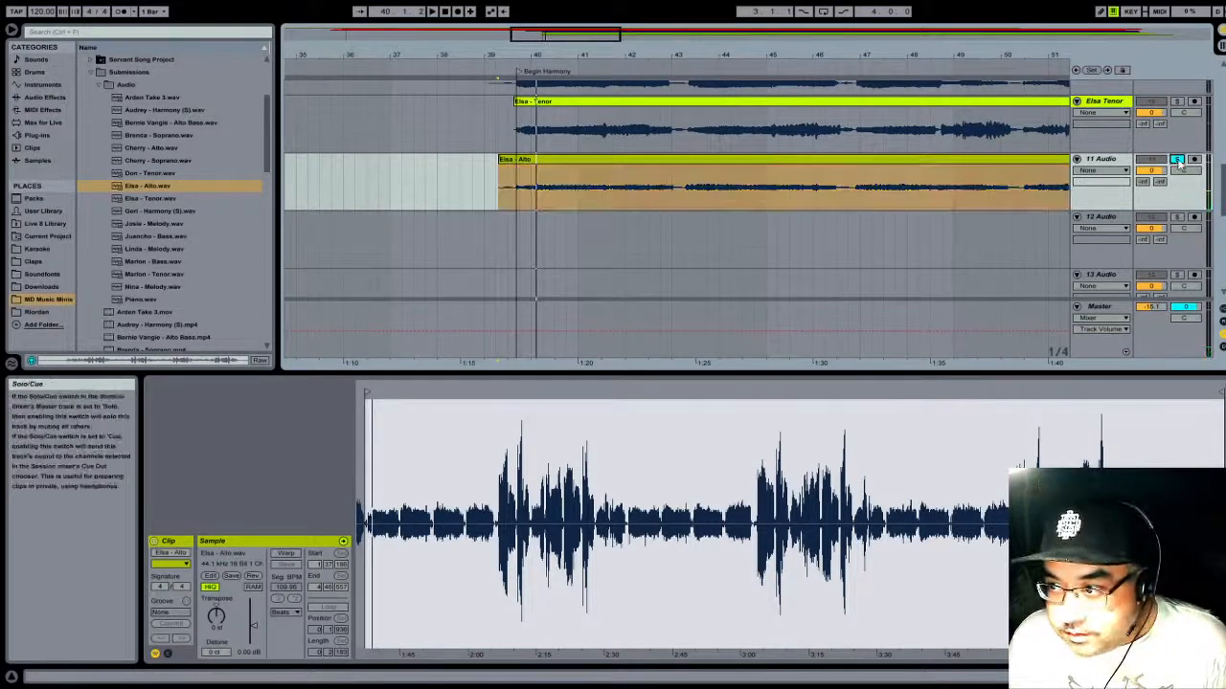
click(502, 66)
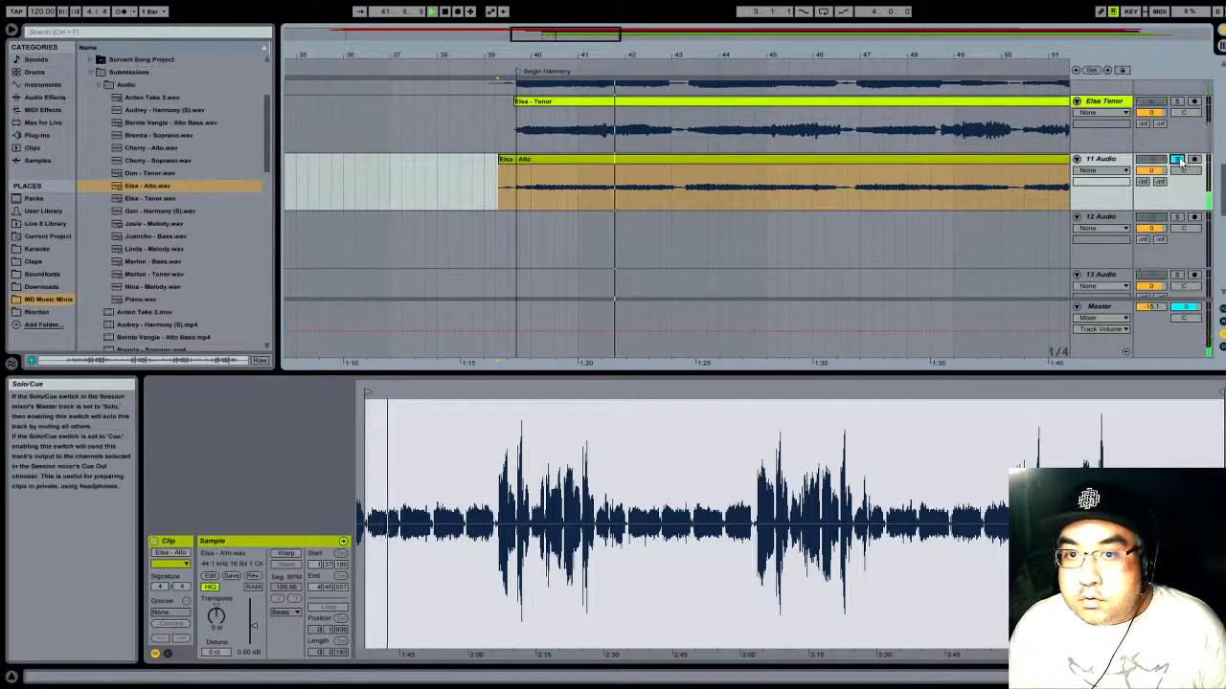
drag(688, 66, 511, 48)
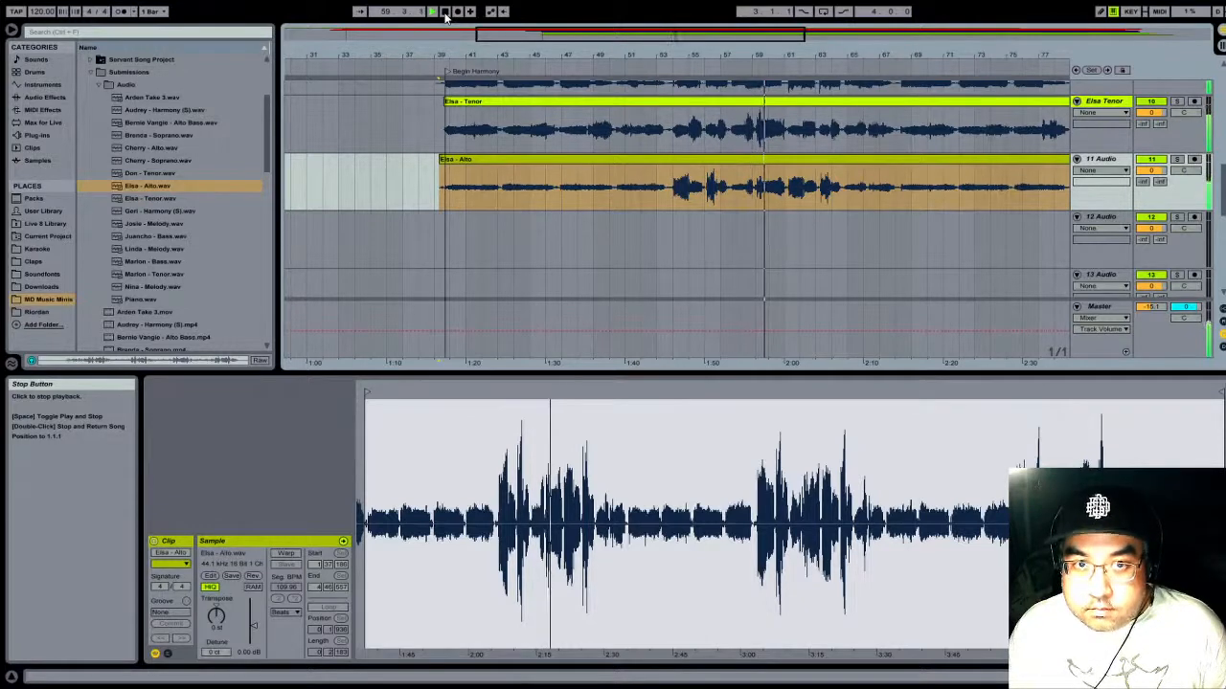
- Trim the silent tail of the Alto clip on track 11 so it ends at 129.1.1
drag(861, 54, 862, 8)
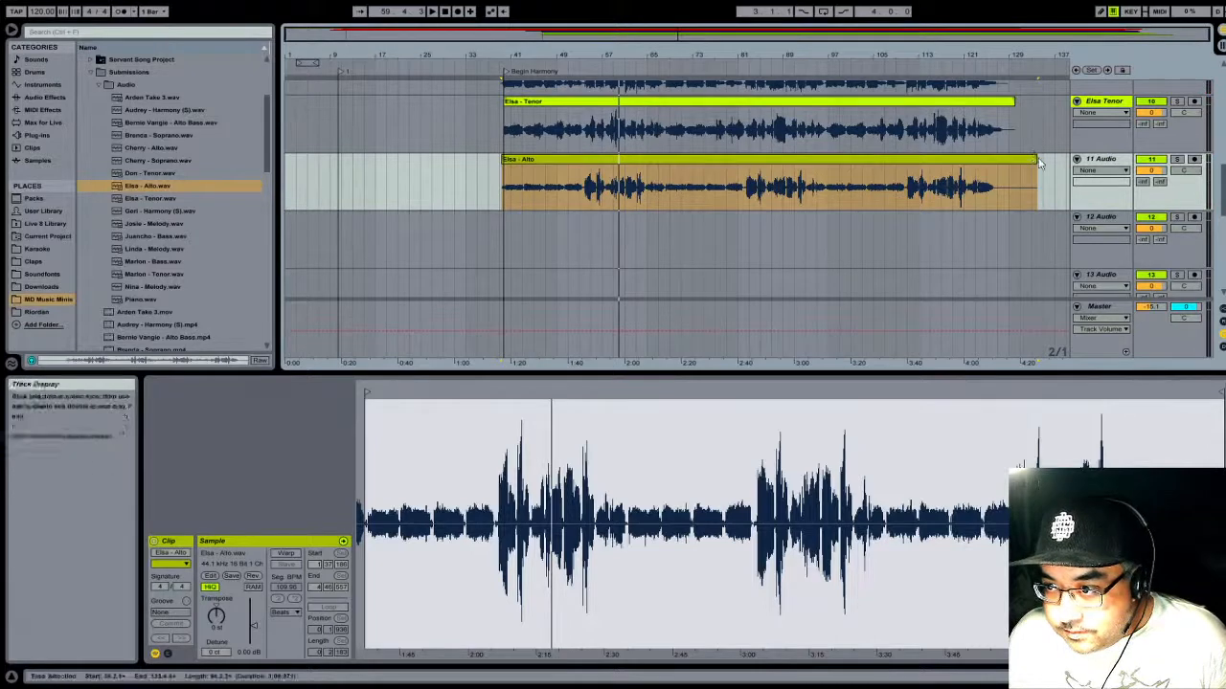
drag(1035, 160, 1008, 160)
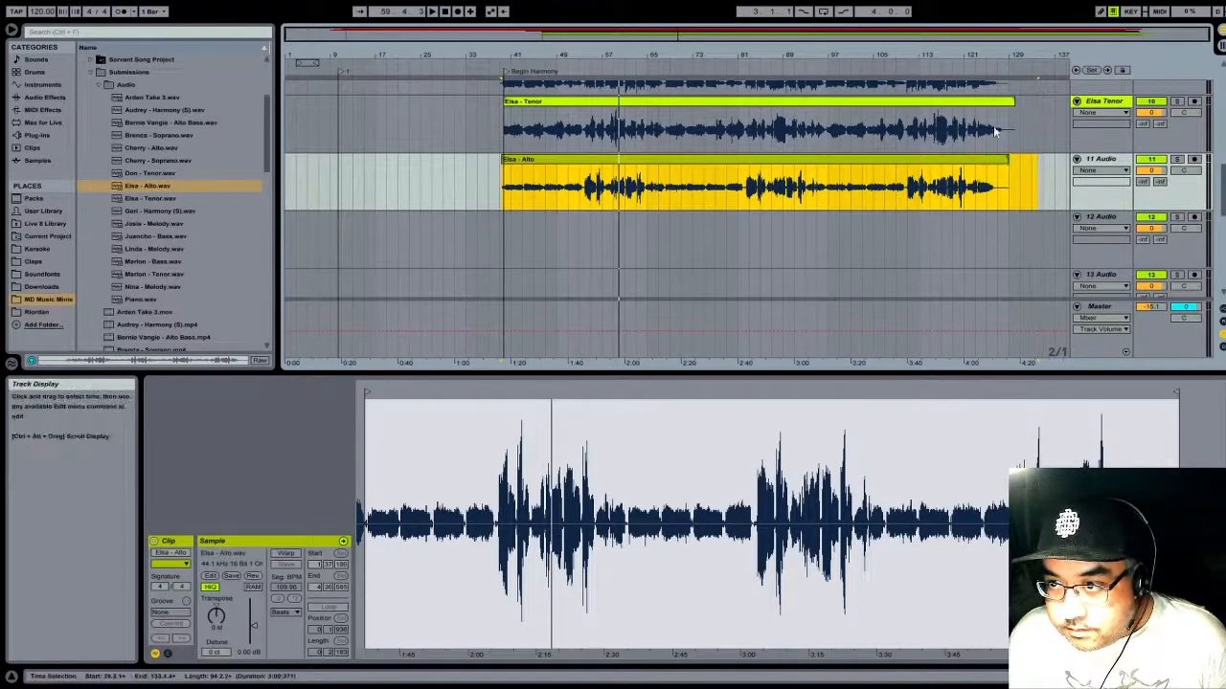
- Name track 11 after its singer with the part Alto, and color both the track and its clip pink
click(1092, 175)
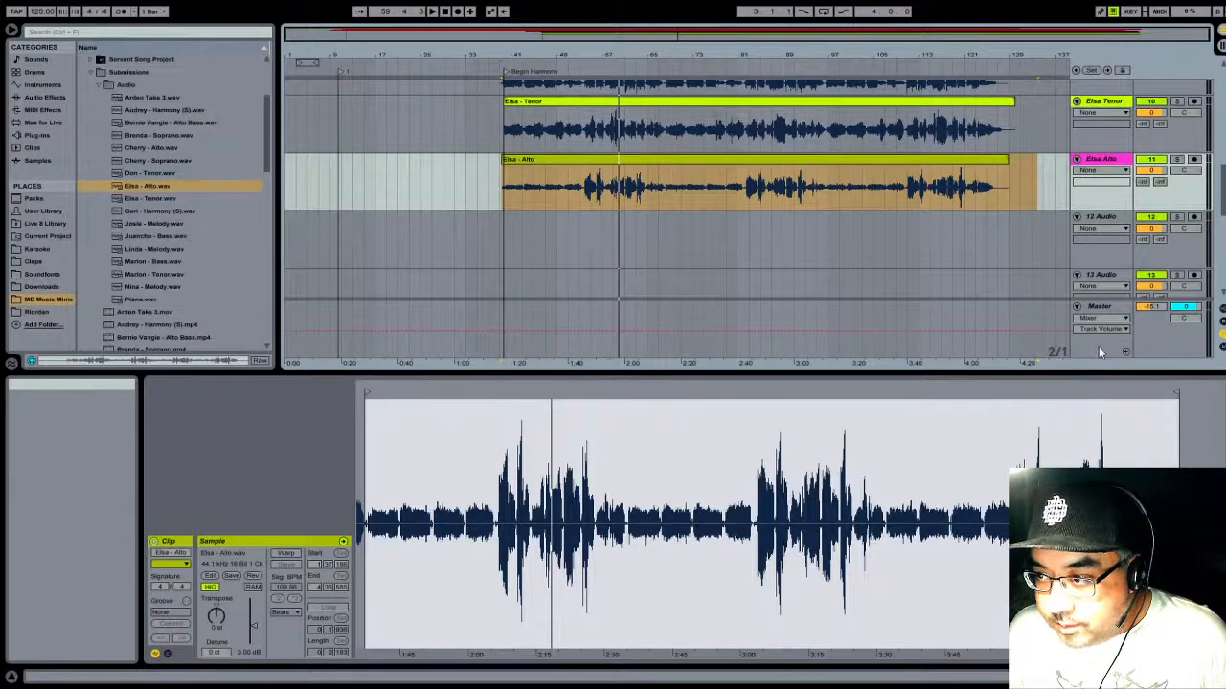
click(915, 159)
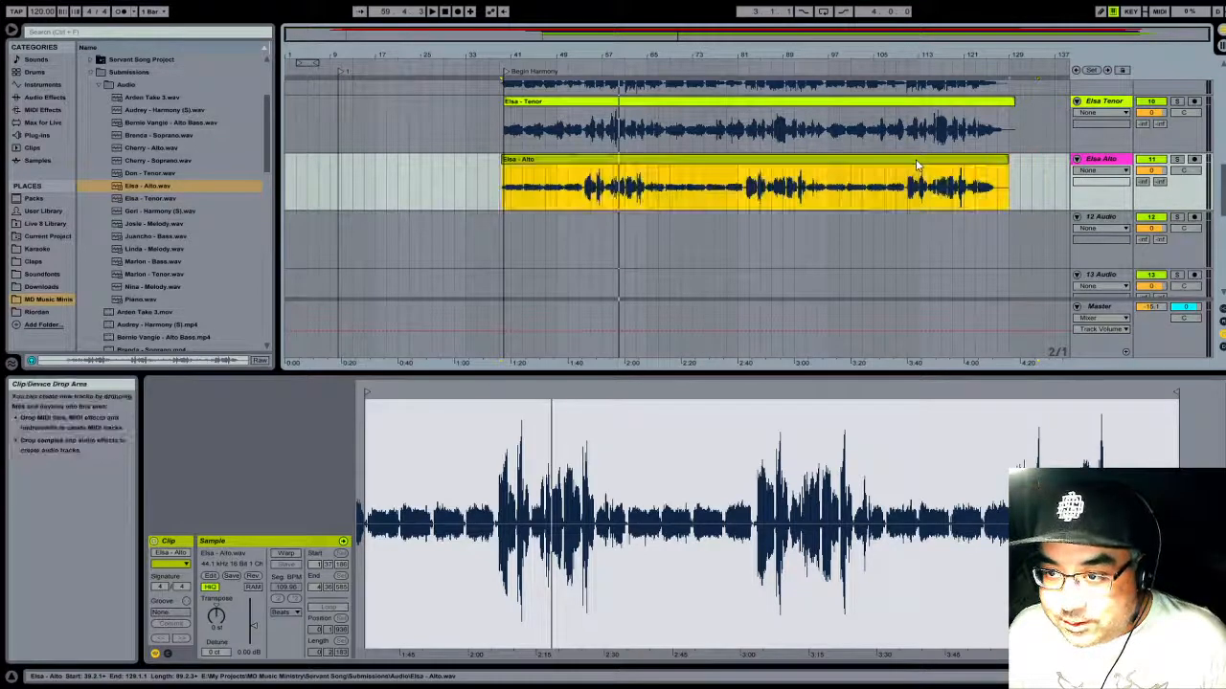
click(1056, 419)
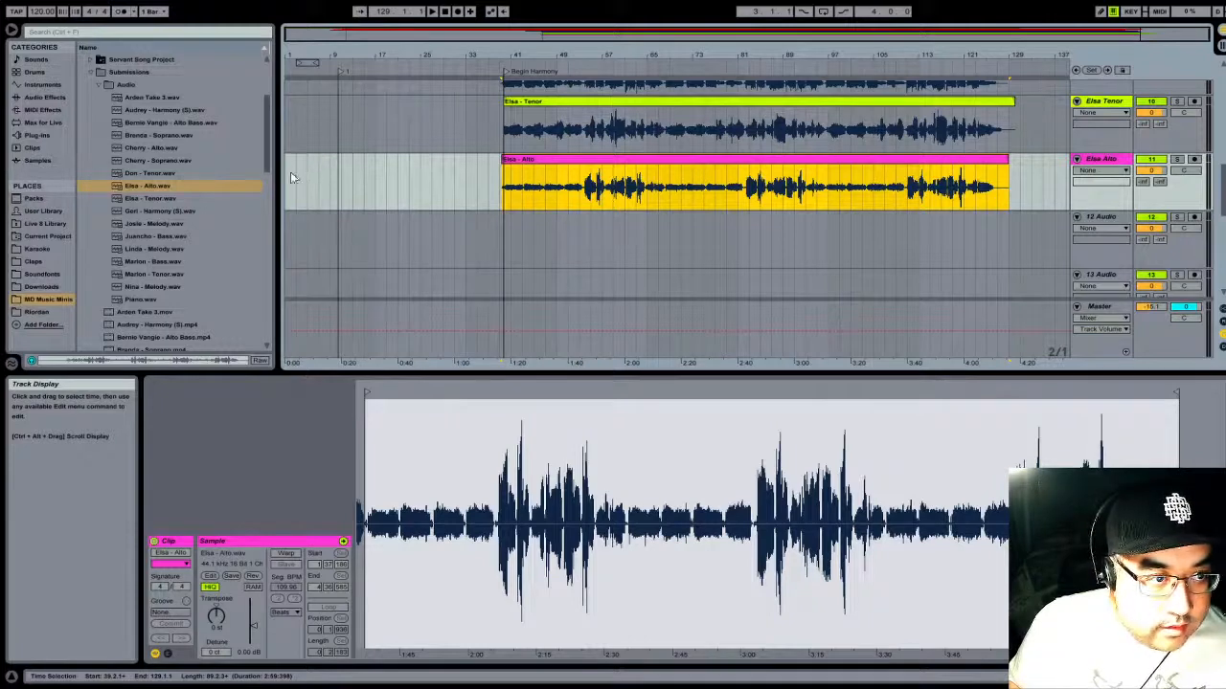
- Add the Alto recording listed between the two Soprano files to track 12 at 5.1.1 and trim its start to 43.1.1
click(120, 150)
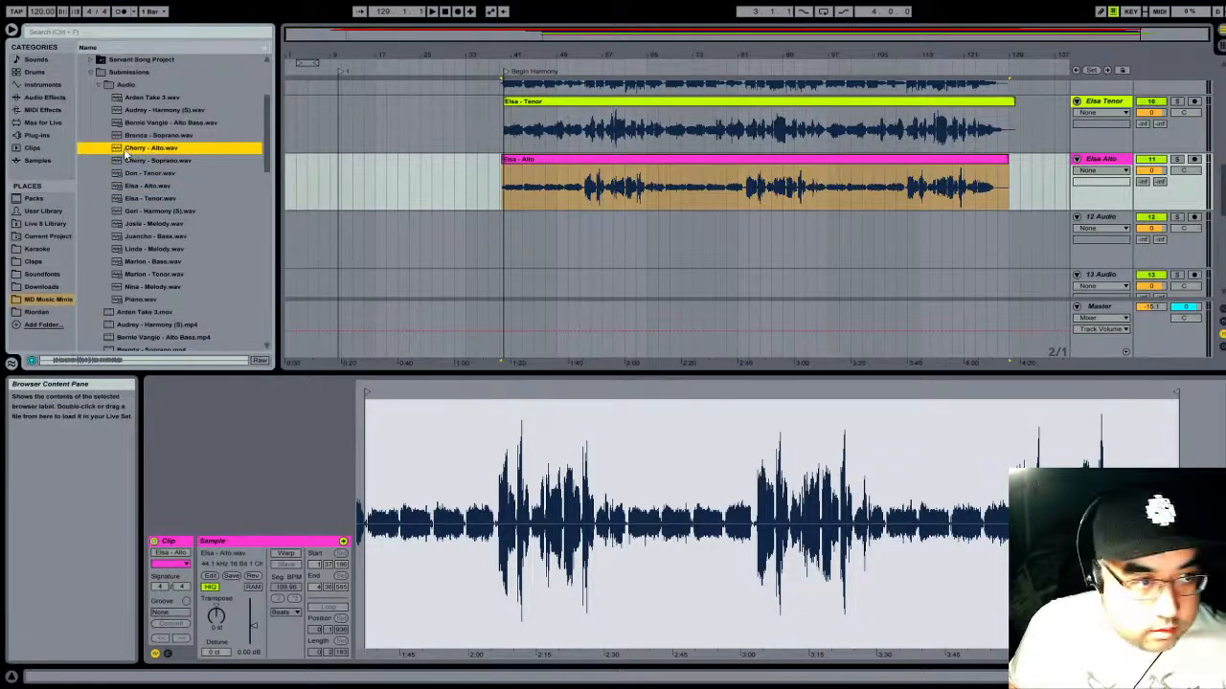
drag(119, 150, 311, 244)
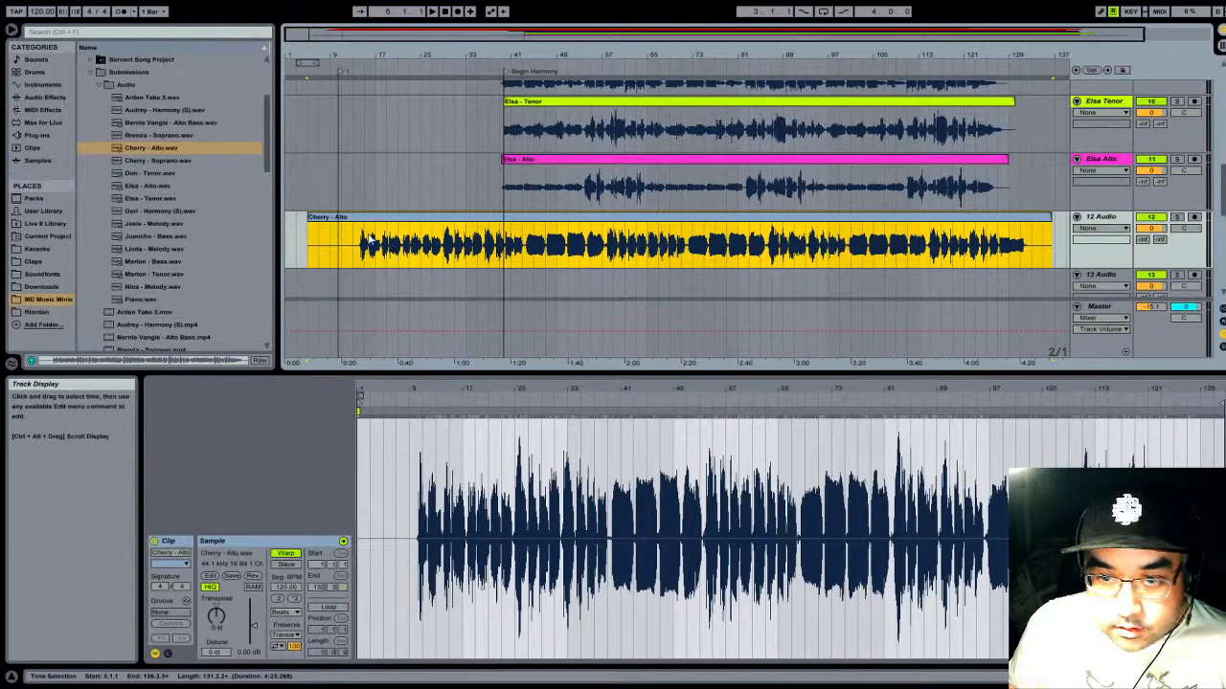
drag(308, 218, 523, 211)
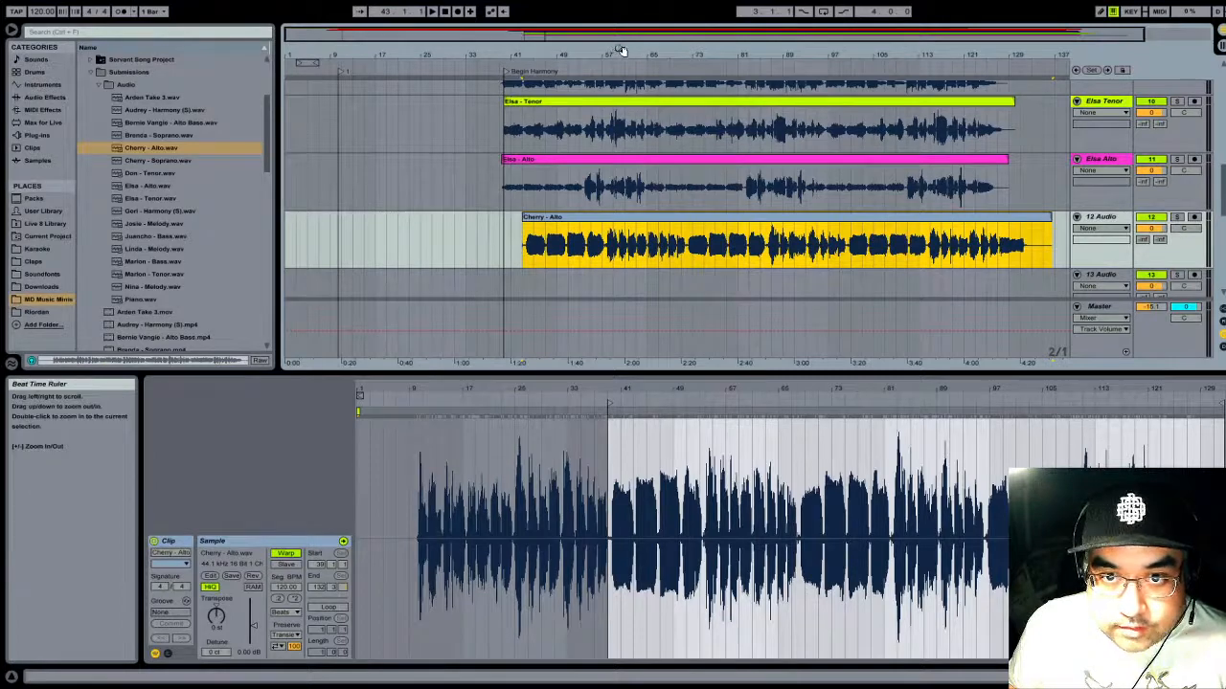
- Move the new Alto clip on track 12 to 39.1.1, near the Begin Harmony locator
mouse_move(616, 50)
mouse_down()
mouse_move(619, 78)
mouse_move(618, 59)
mouse_up()
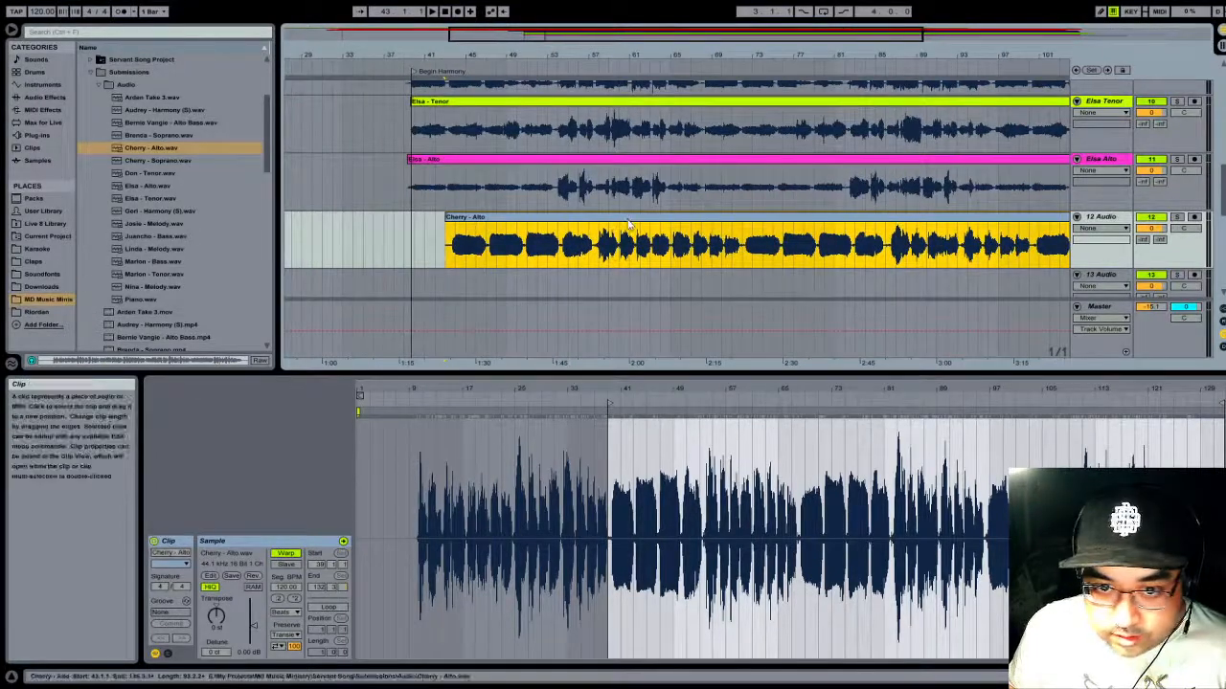
drag(627, 226, 589, 226)
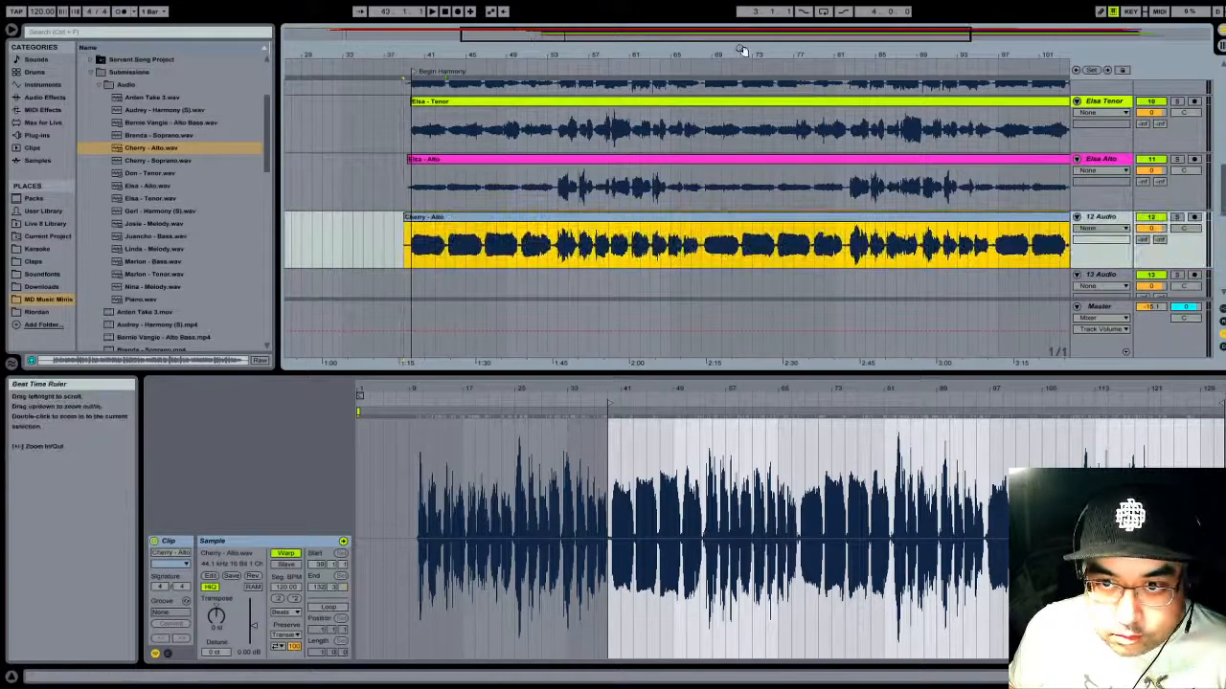
drag(739, 51, 737, 37)
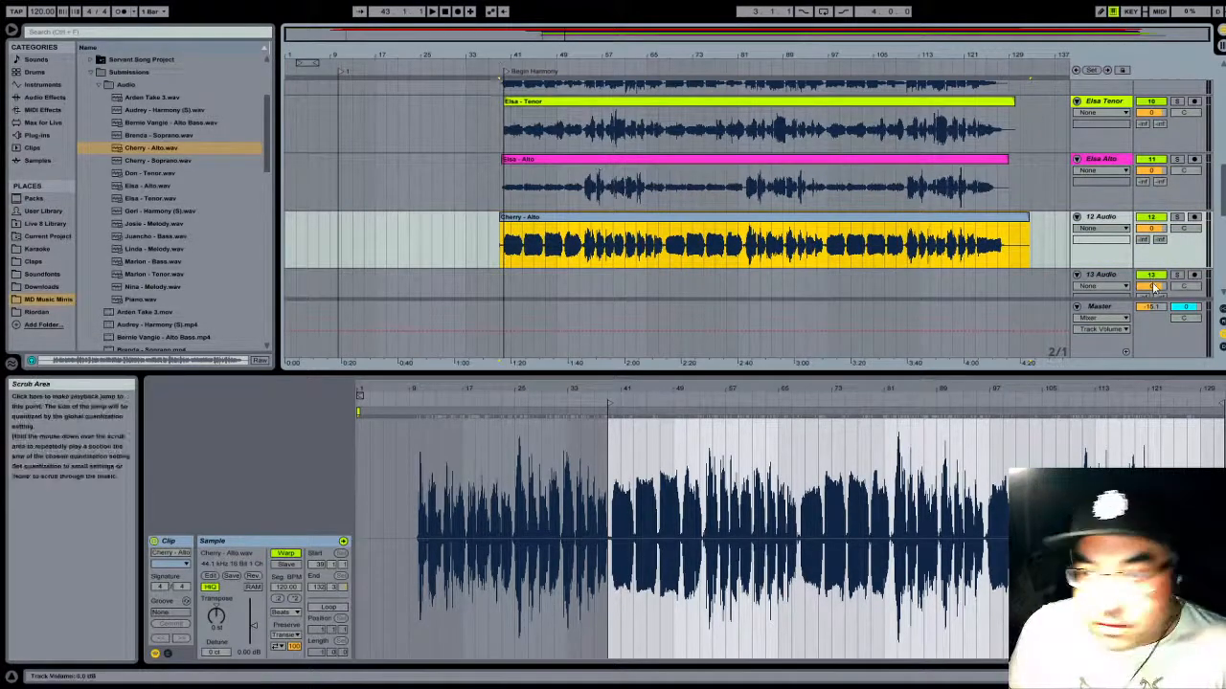
- Solo track 12, play its opening, and examine the Alto clip's vocal onset against the Begin Harmony locator
click(1177, 217)
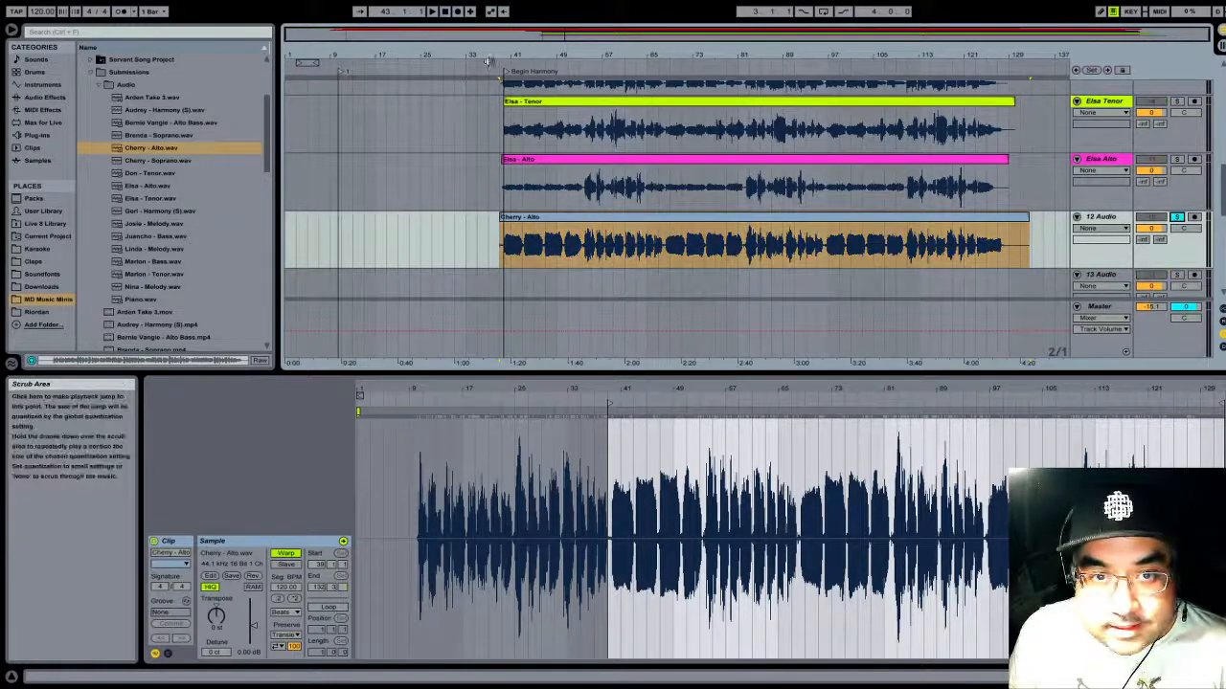
key(space)
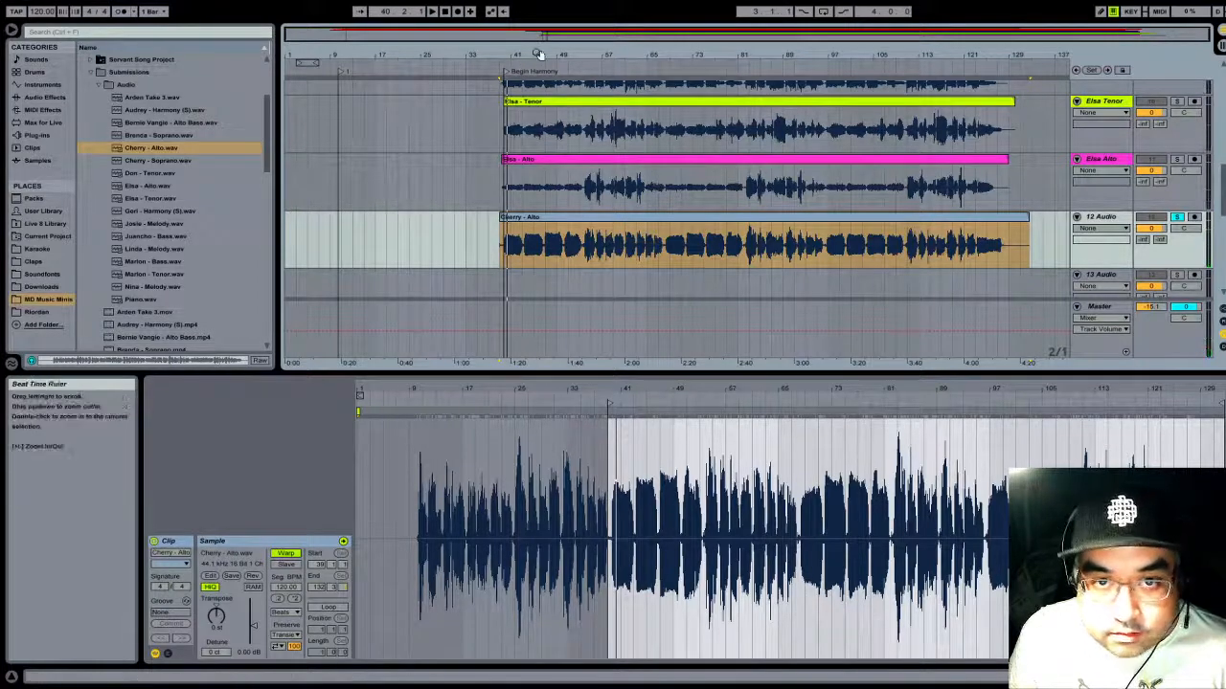
drag(539, 54, 898, 142)
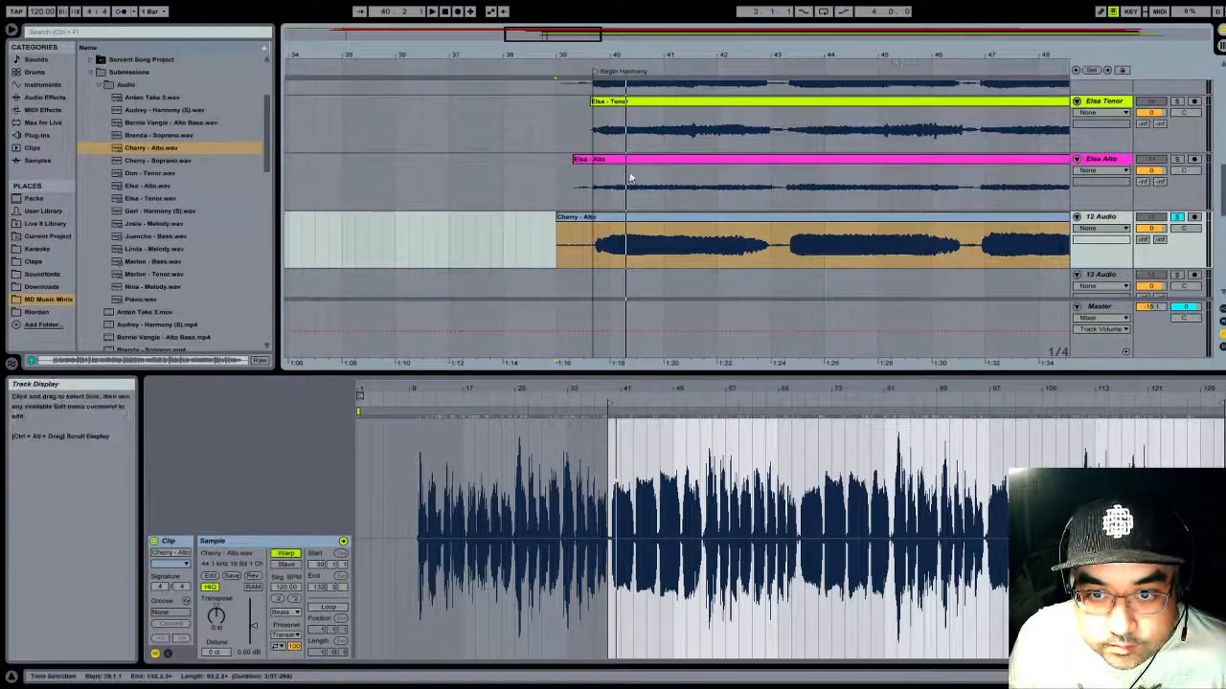
drag(621, 55, 651, 120)
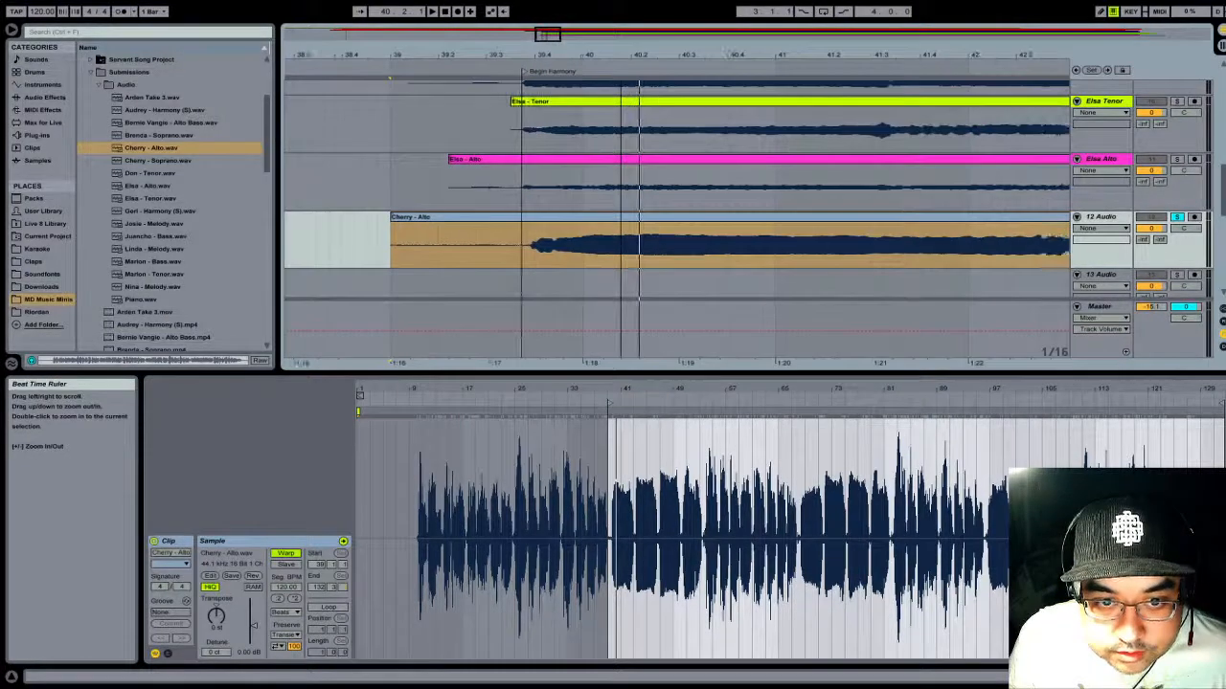
- Shift the Alto clip on track 12 slightly earlier, starting at 38.4.4, to align its vocal onset with the Begin Harmony locator
click(533, 223)
drag(533, 223, 532, 226)
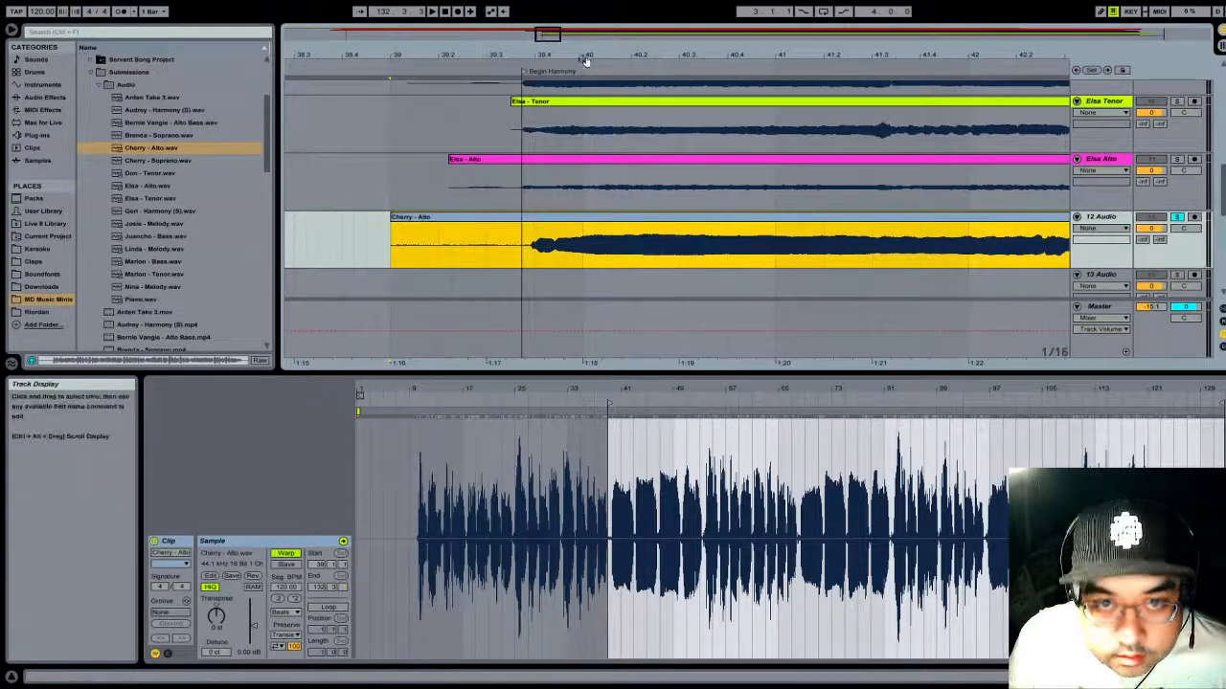
drag(583, 55, 578, 113)
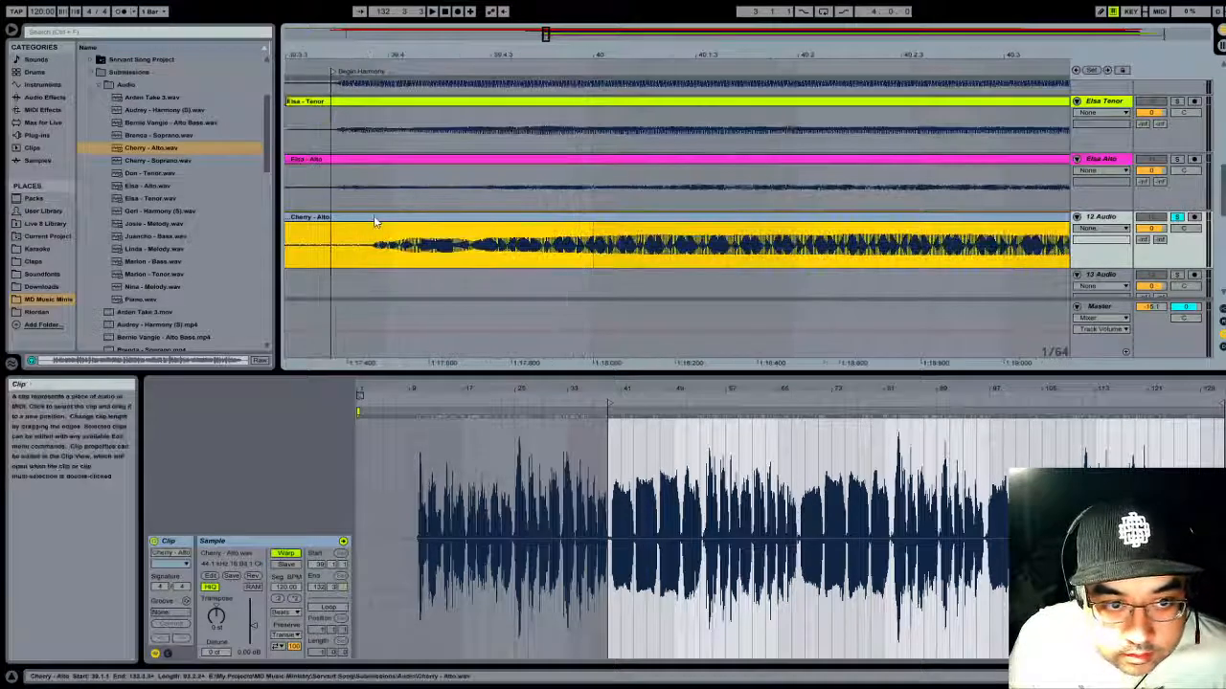
drag(377, 222, 347, 223)
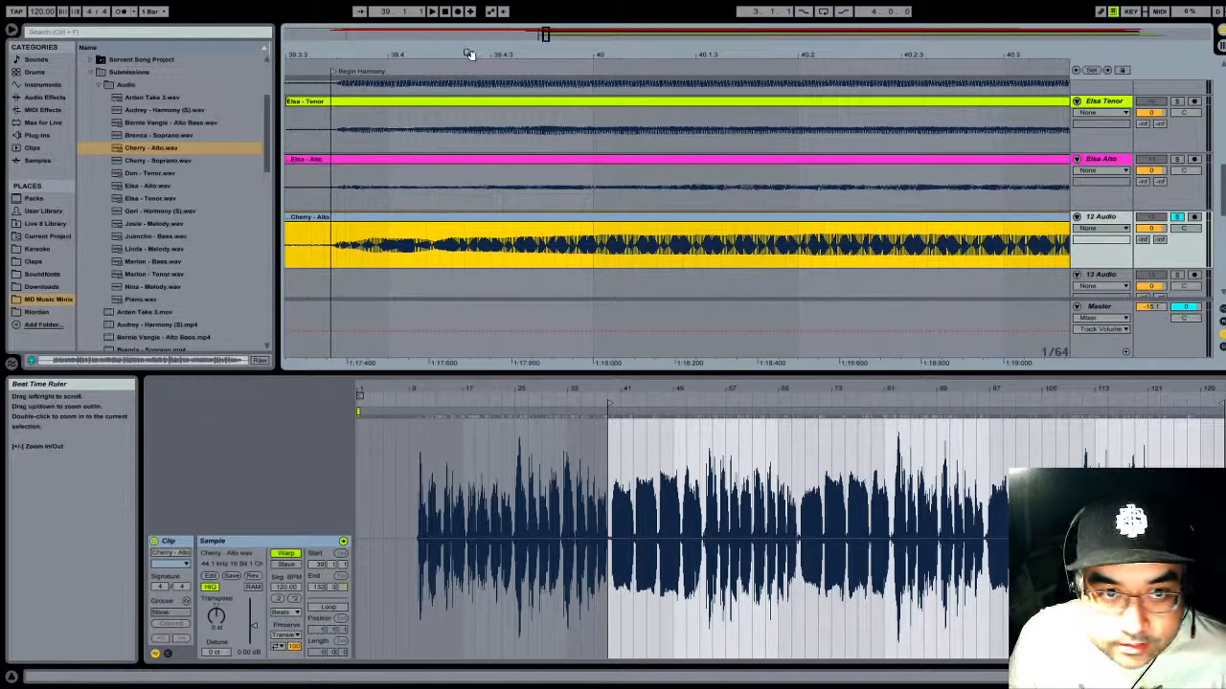
- Name track 12 after its singer with the part Alto, and color both the track and its clip pink
mouse_move(468, 53)
mouse_down()
mouse_move(468, 23)
mouse_move(468, 54)
mouse_up()
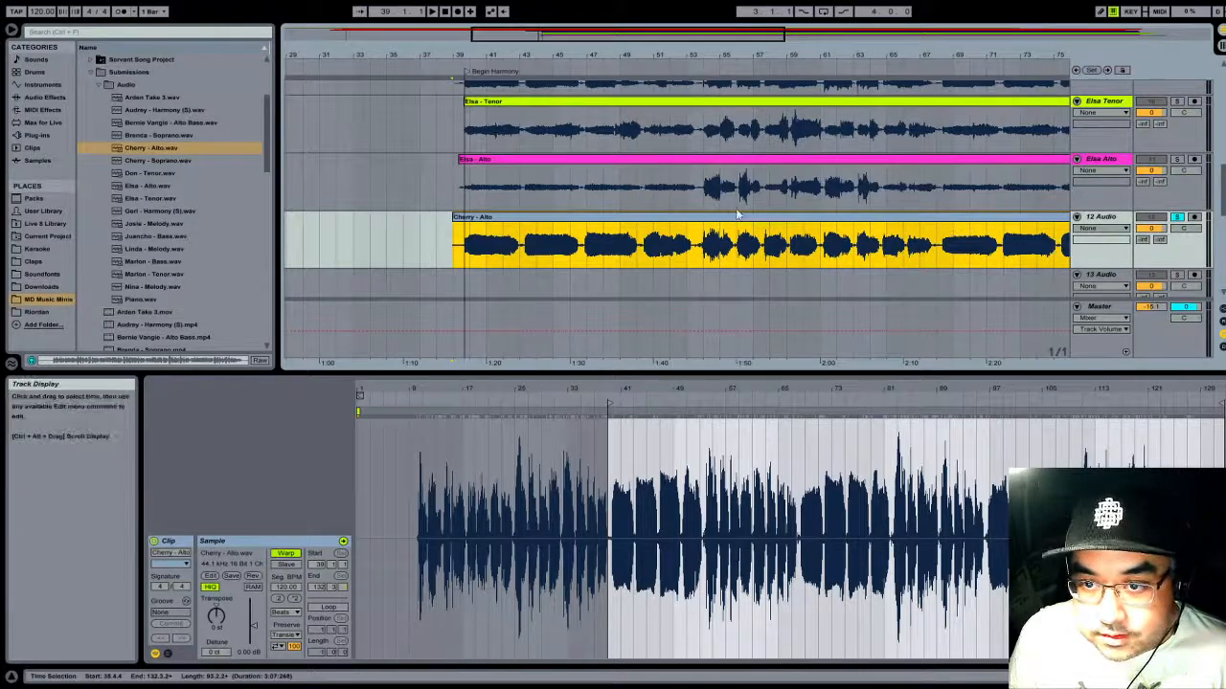
drag(864, 55, 864, 40)
drag(740, 54, 728, 52)
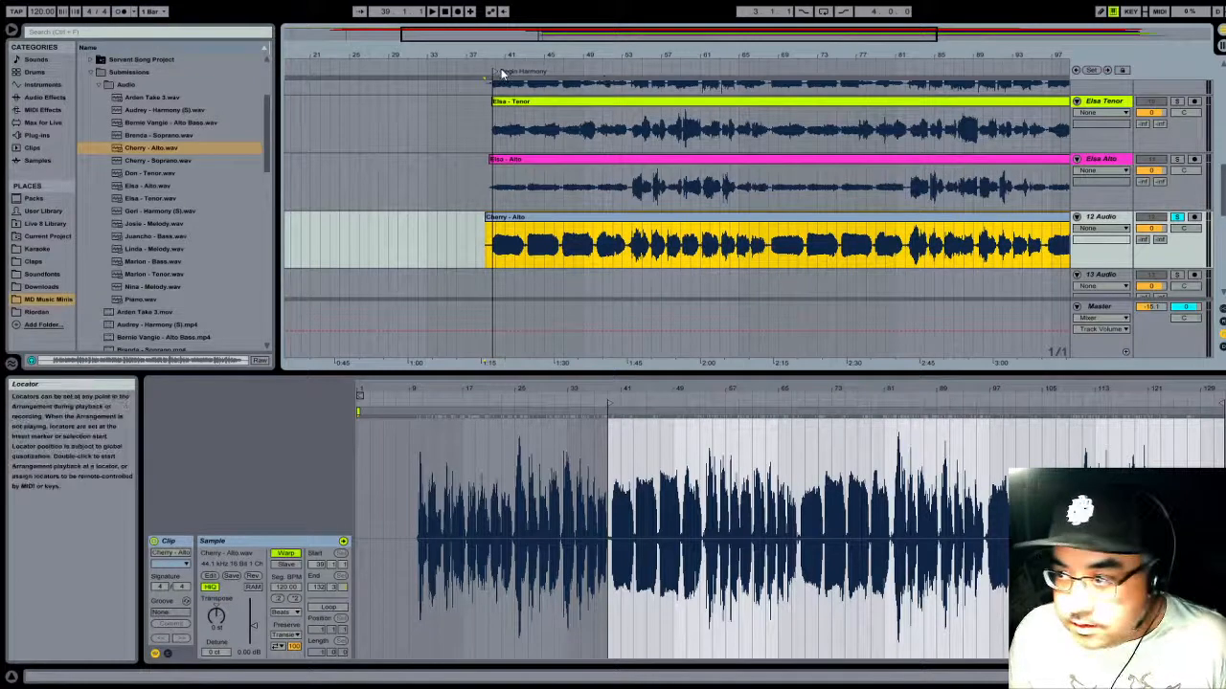
click(1116, 219)
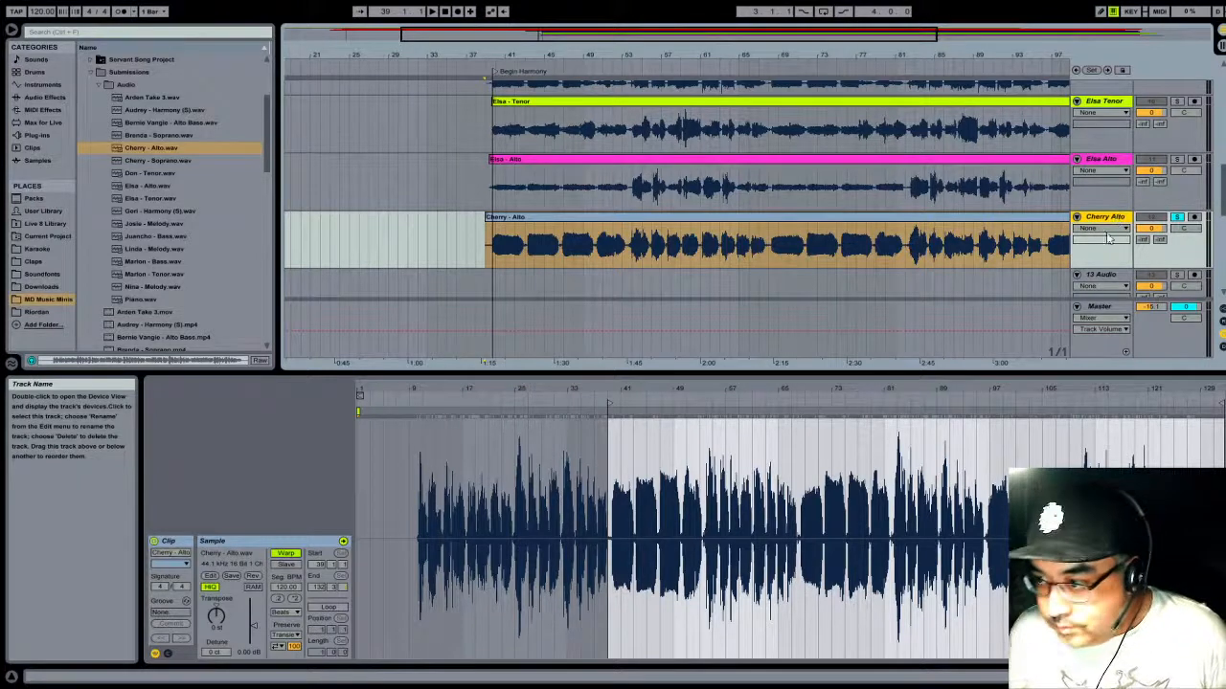
click(1111, 217)
click(1001, 242)
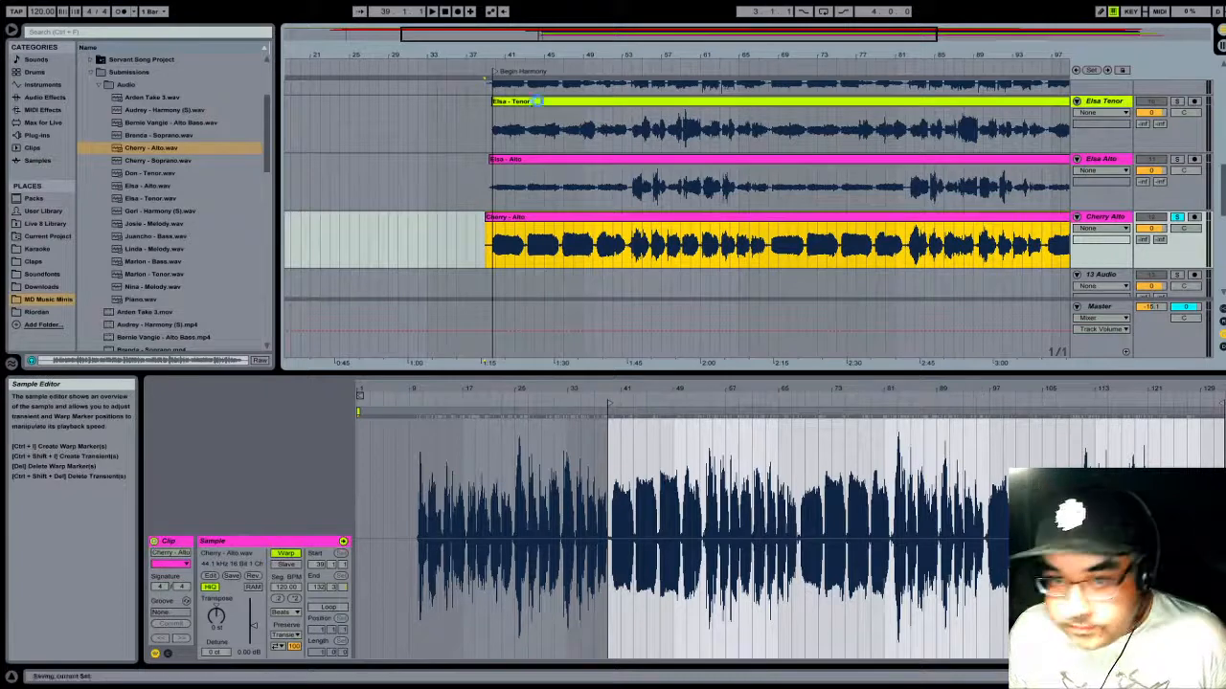
- Unsolo track 12 and play the full mix near the Begin Harmony locator and from about bar 53 to check the Alto's timing
click(499, 58)
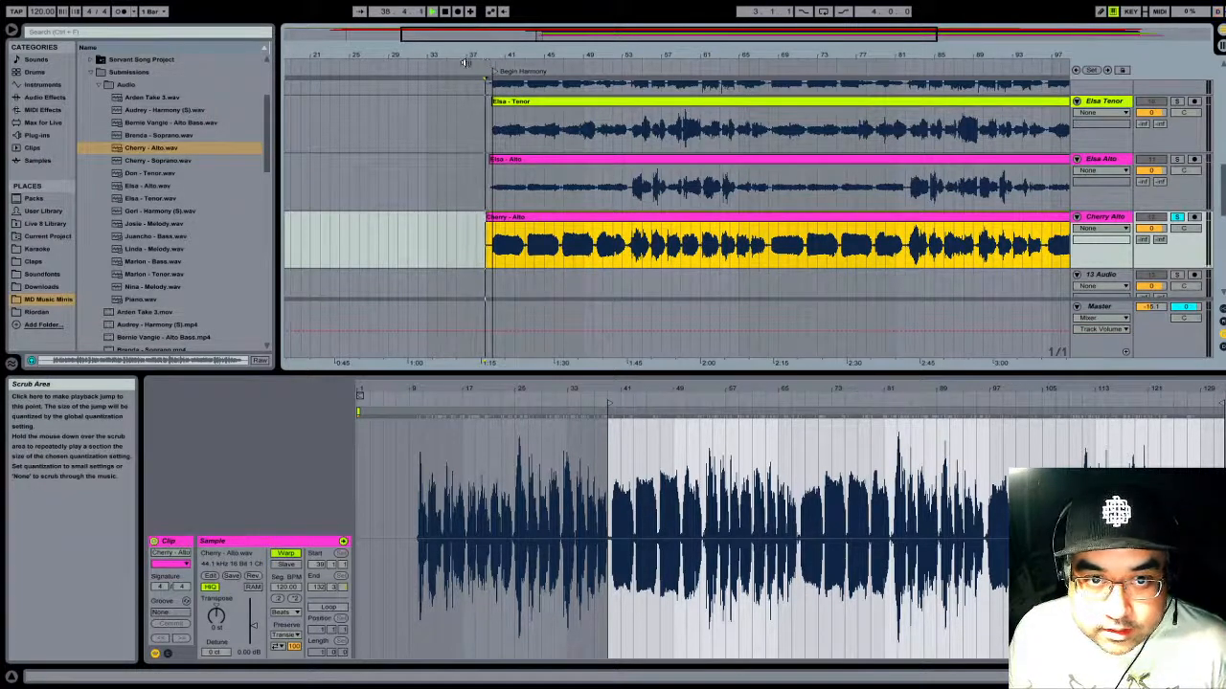
click(1178, 218)
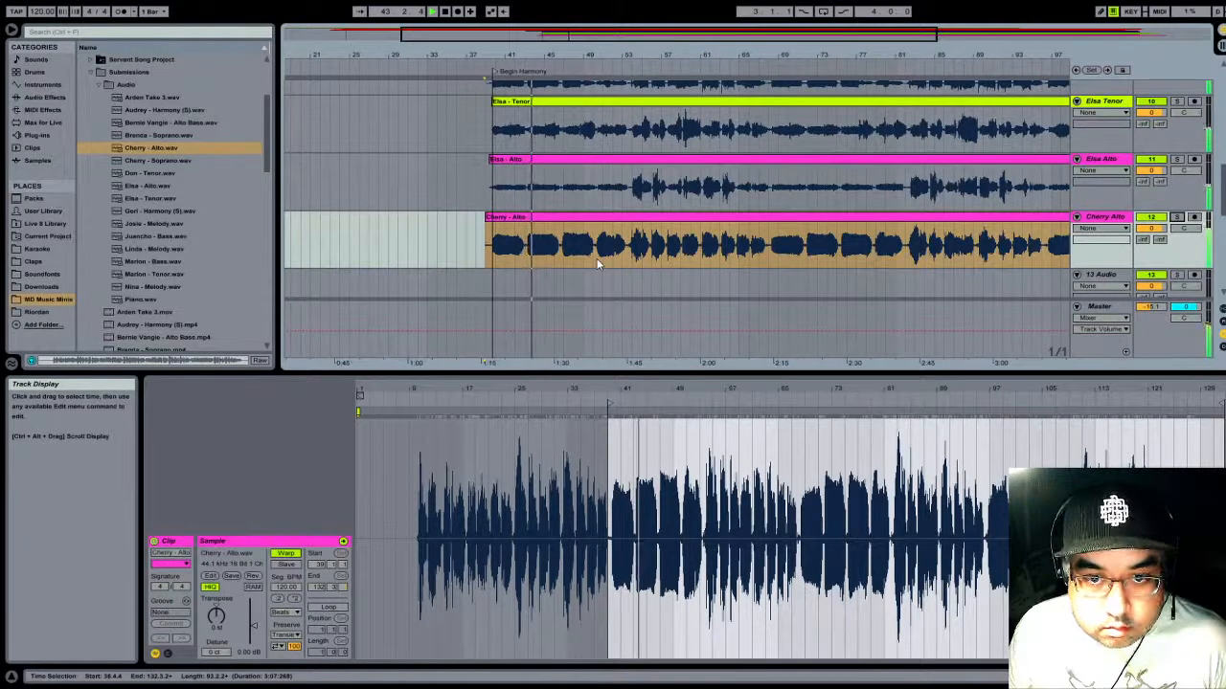
key(space)
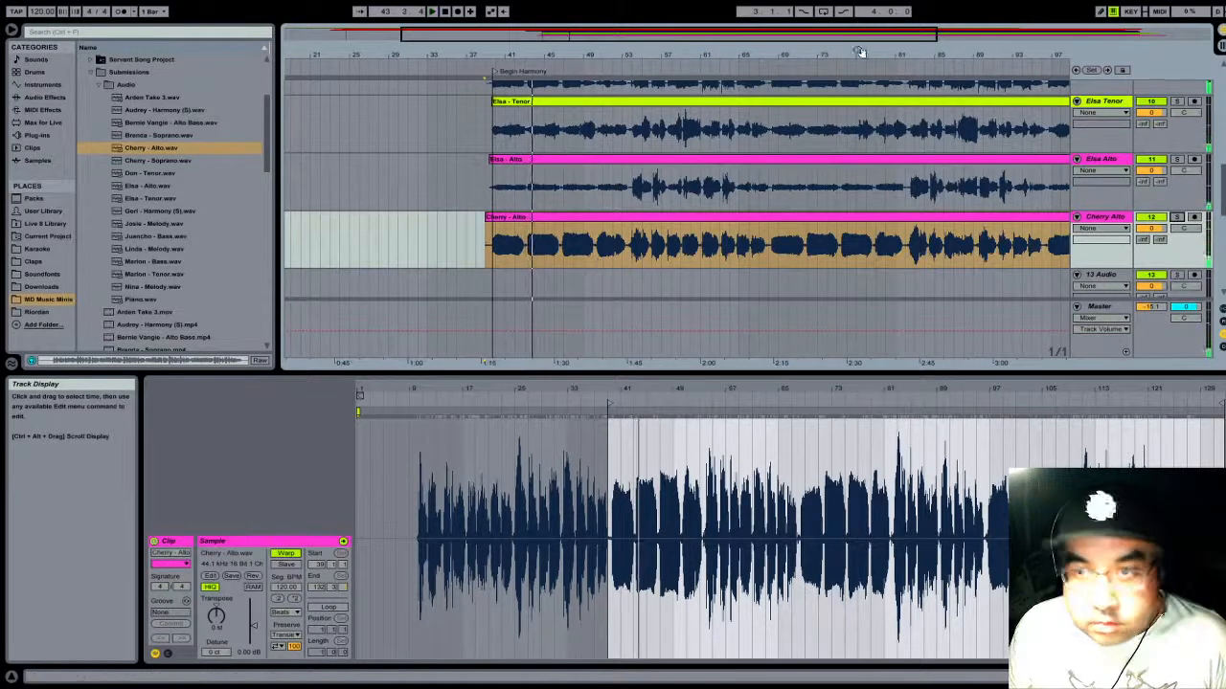
click(629, 63)
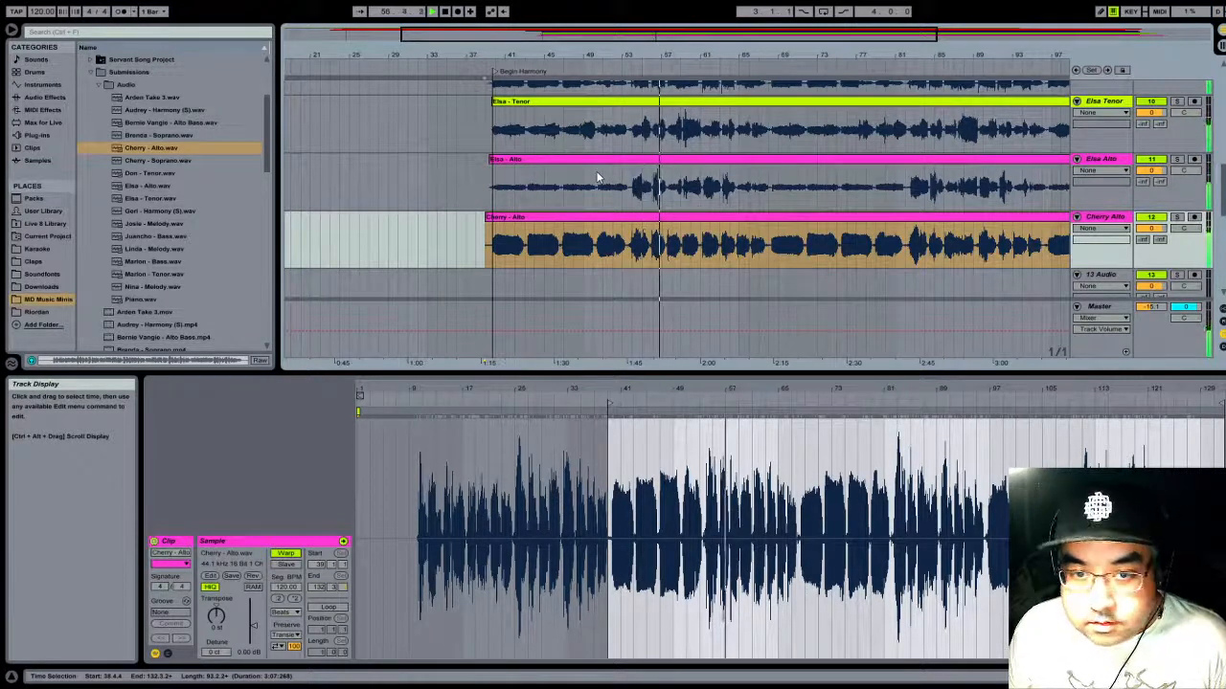
key(space)
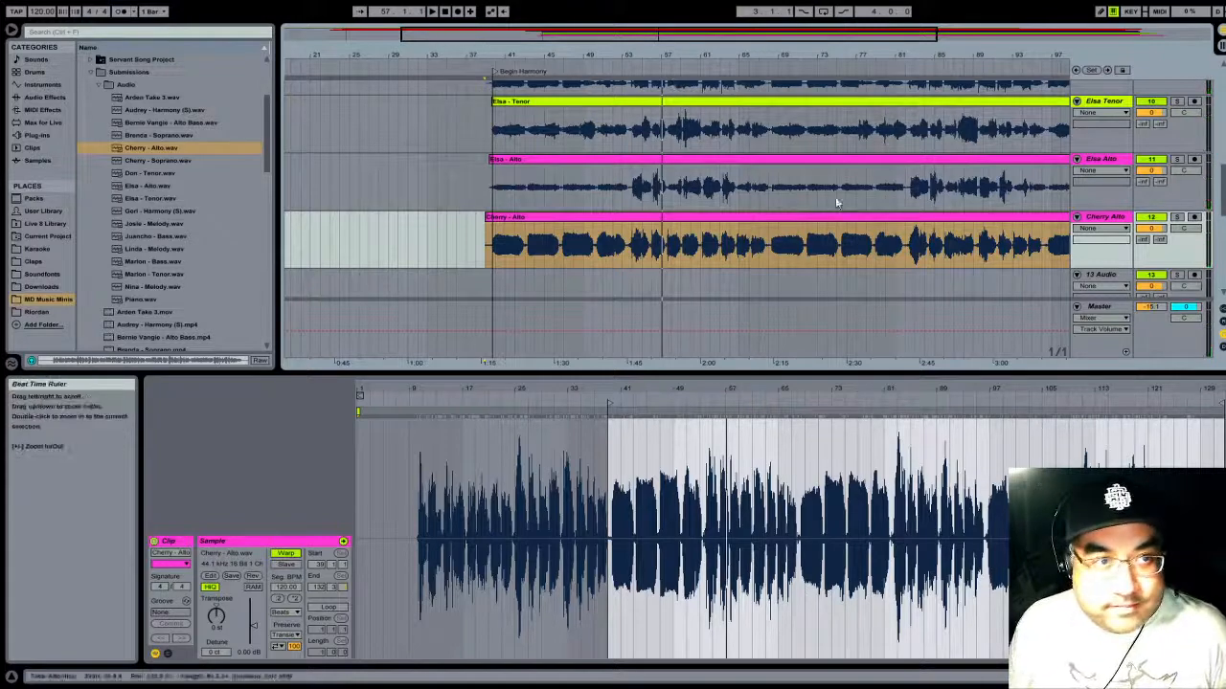
- Add the first Harmony (S) recording in the Audio folder to track 13 at 25.1.1 and trim its start to 31.1.1
scroll(836, 203, down, 3)
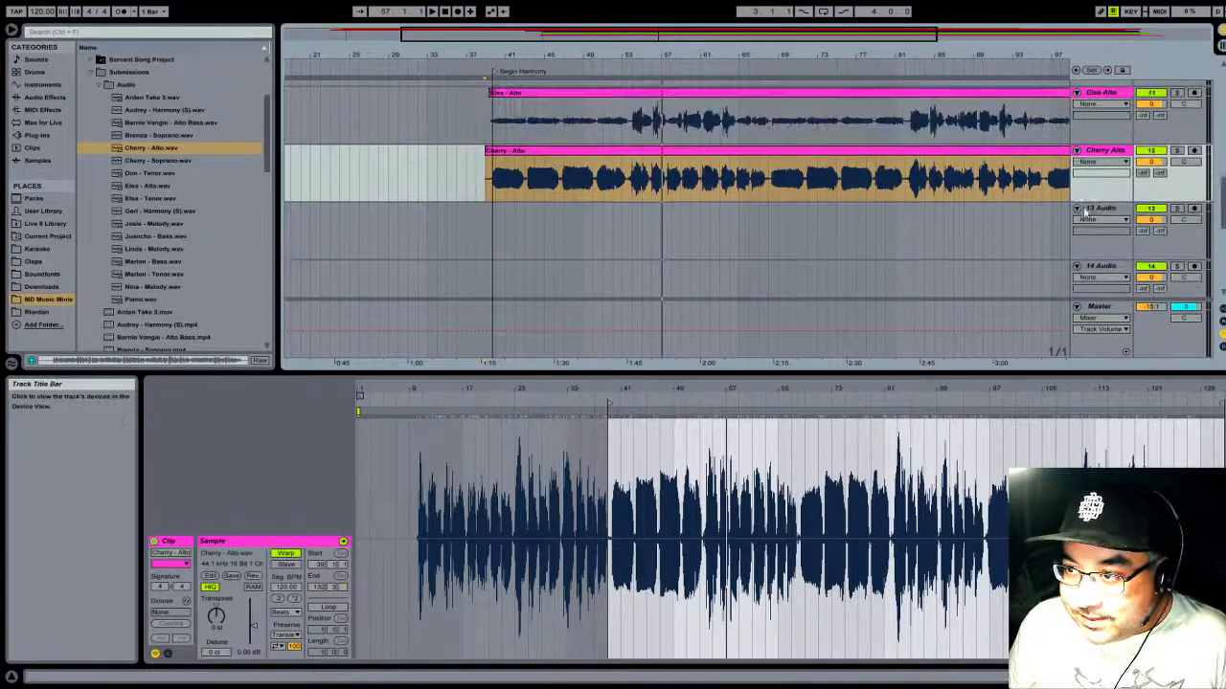
scroll(1082, 210, up, 8)
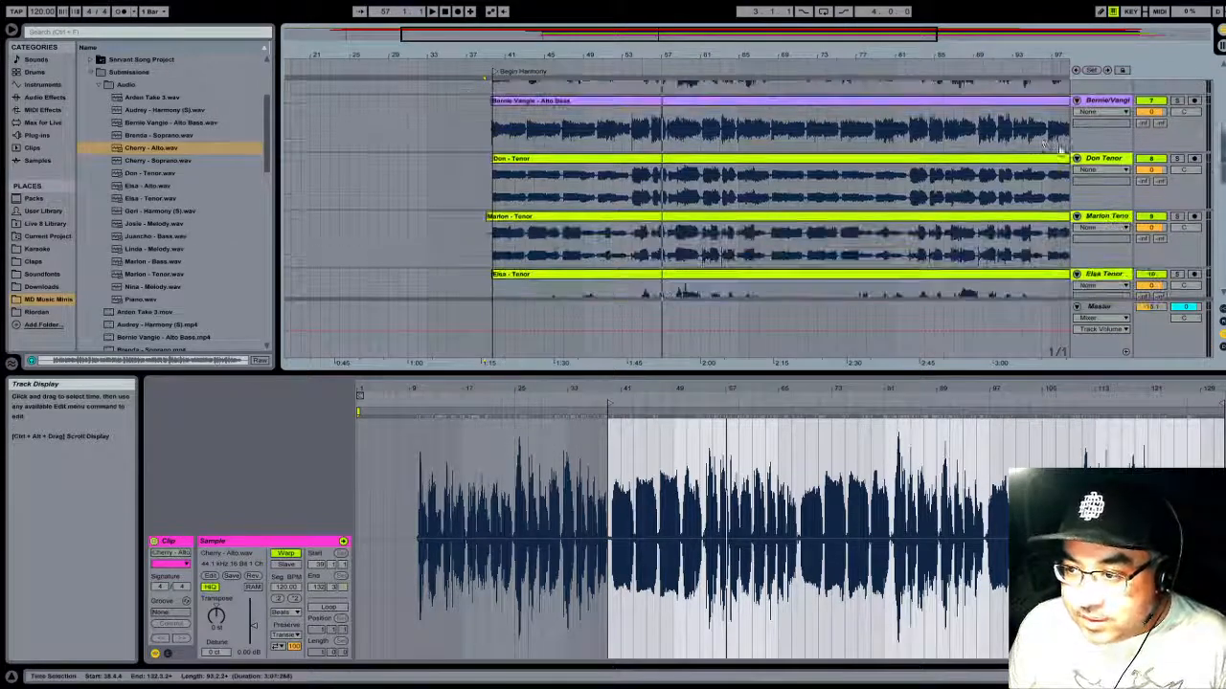
scroll(1060, 148, down, 8)
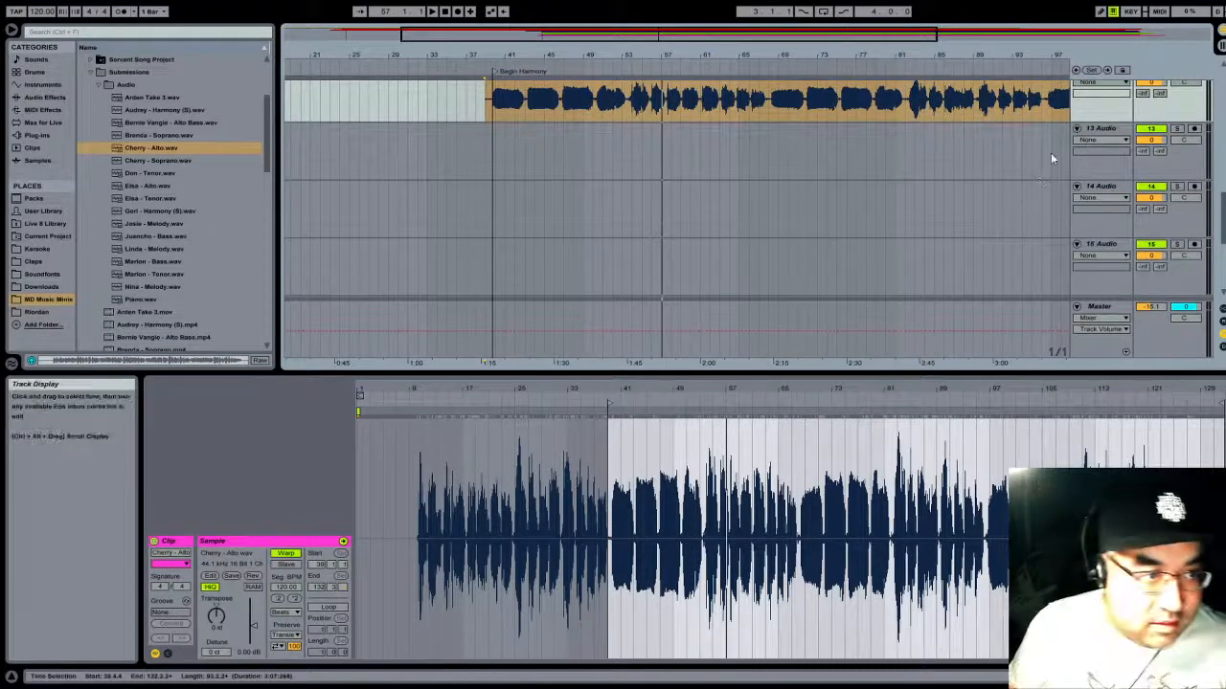
scroll(850, 138, up, 3)
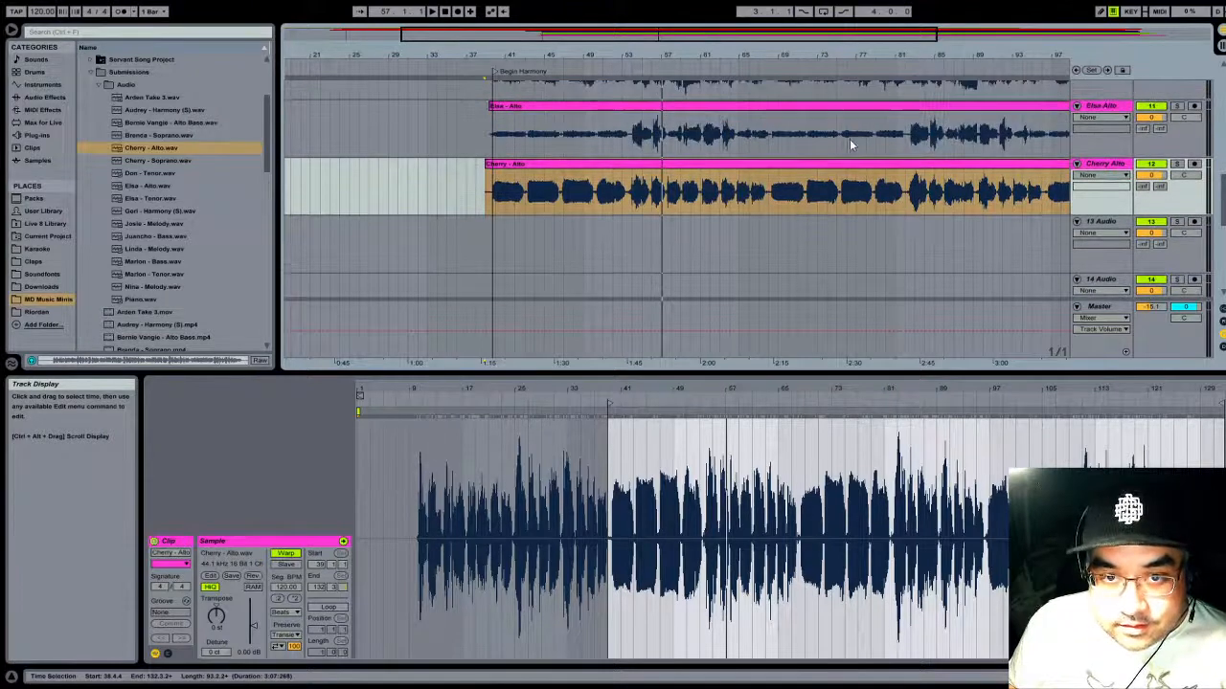
scroll(859, 144, down, 1)
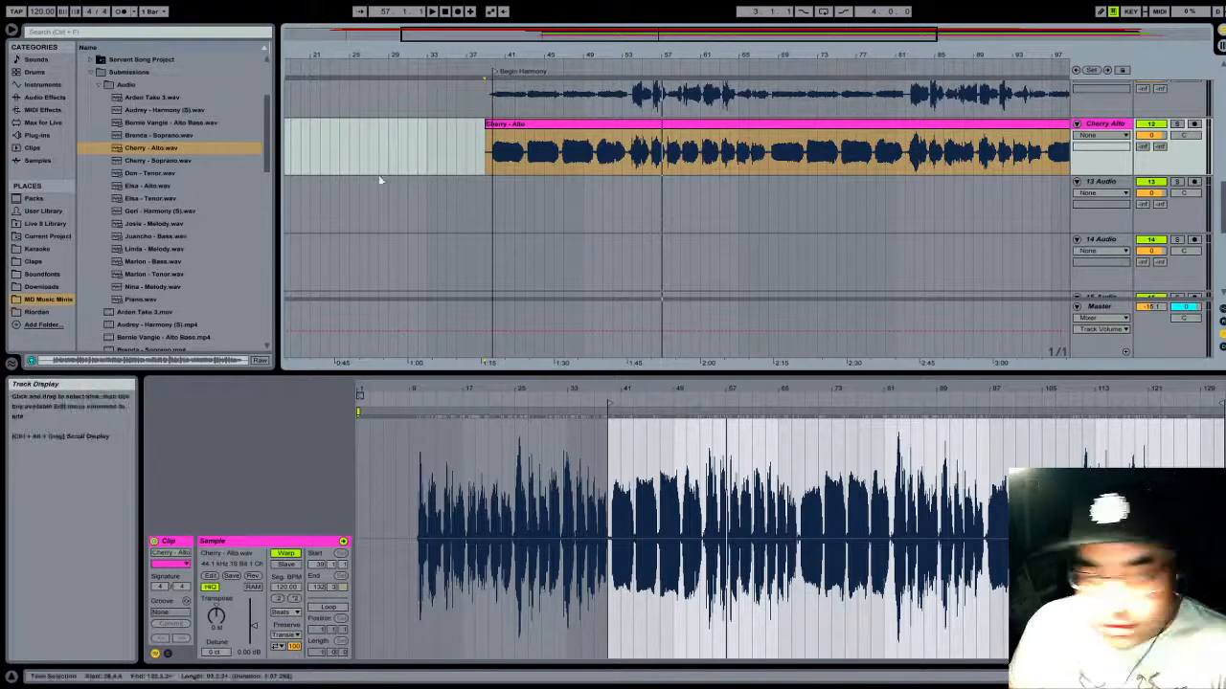
scroll(1036, 204, down, 5)
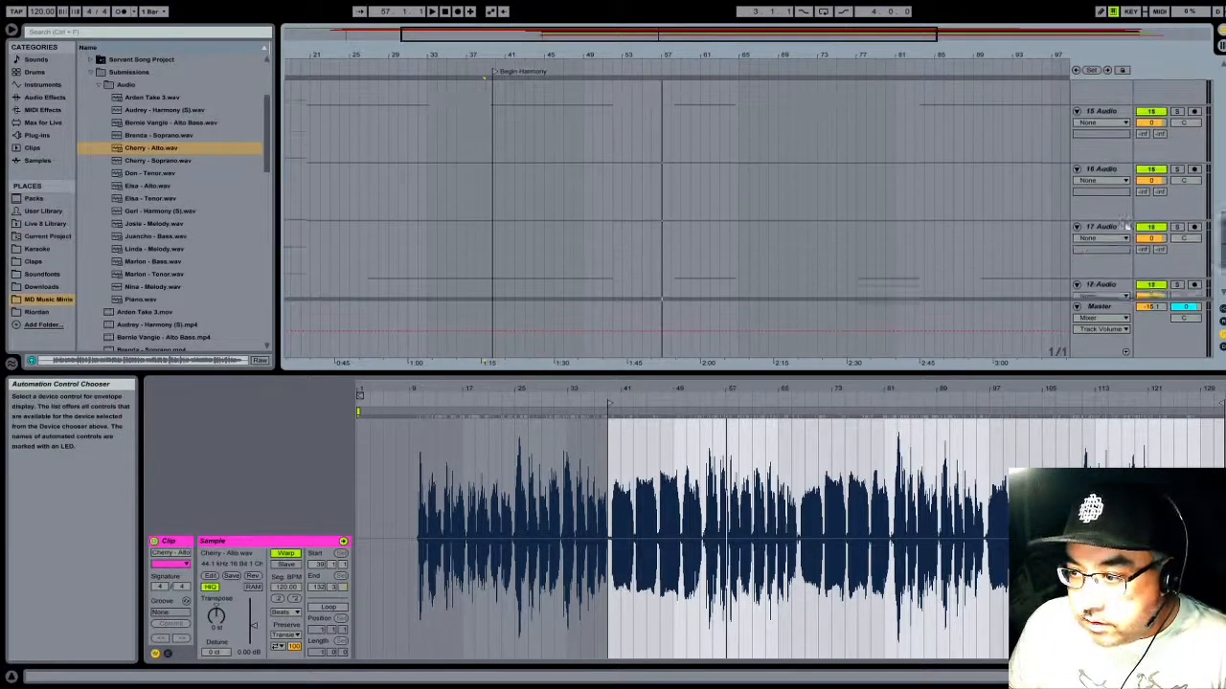
scroll(1037, 204, up, 5)
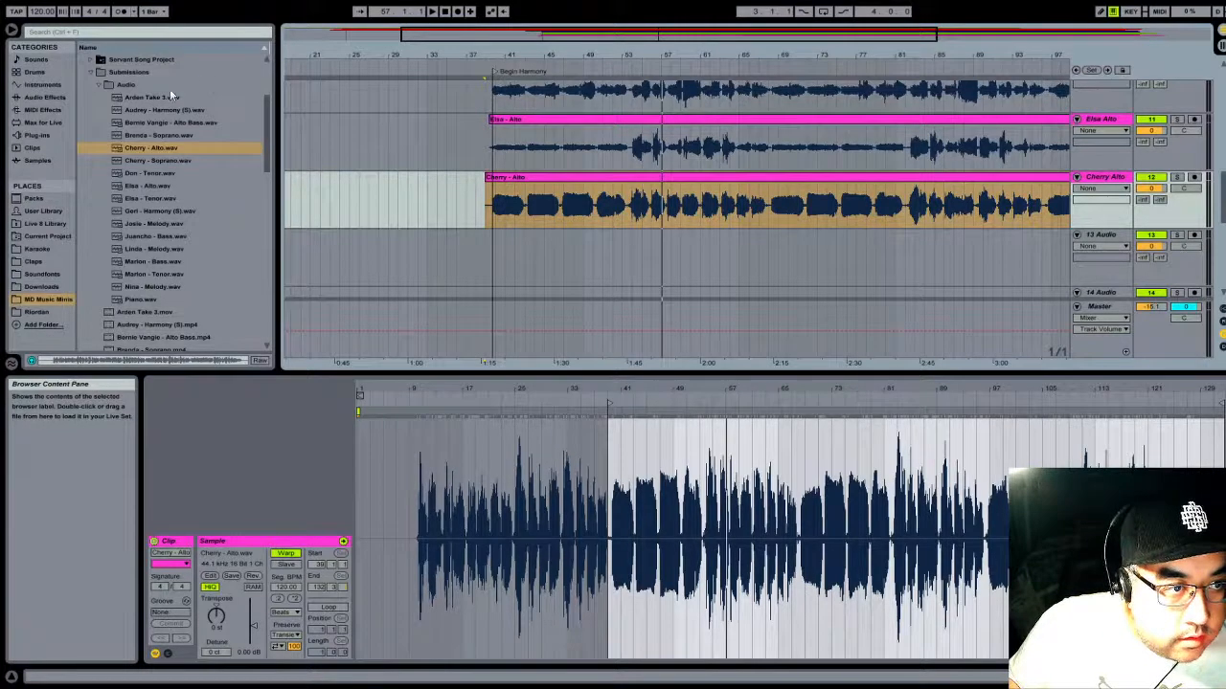
drag(167, 110, 345, 277)
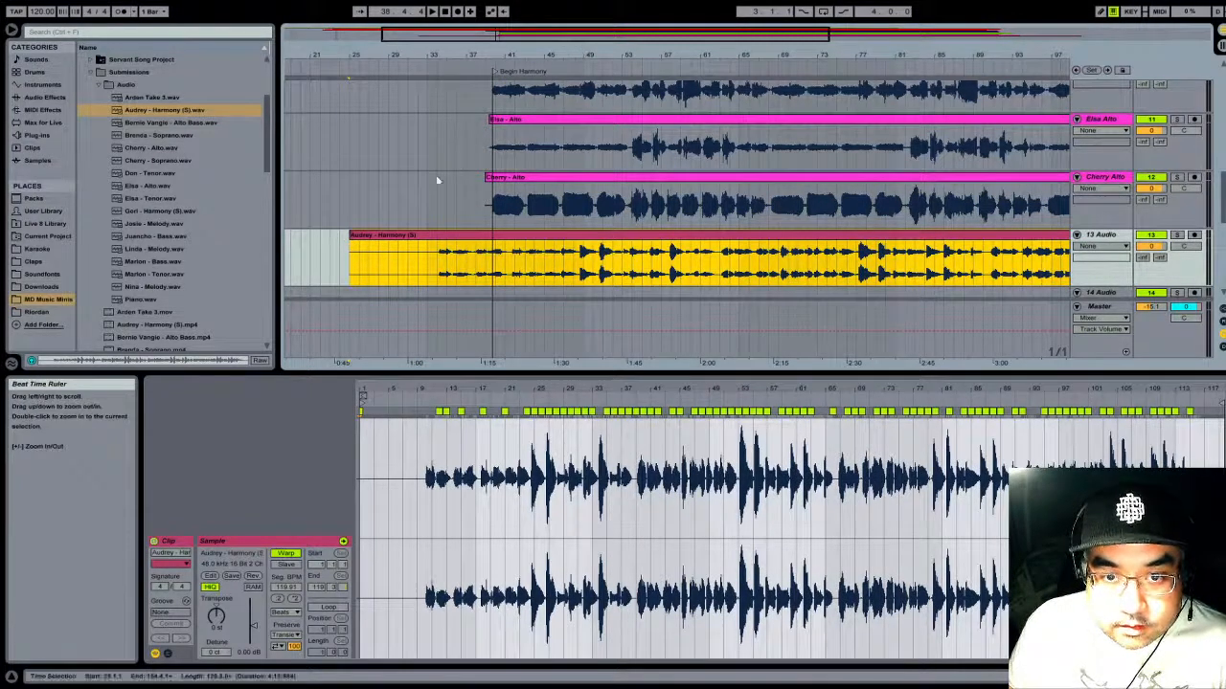
drag(629, 55, 630, 12)
drag(399, 235, 425, 237)
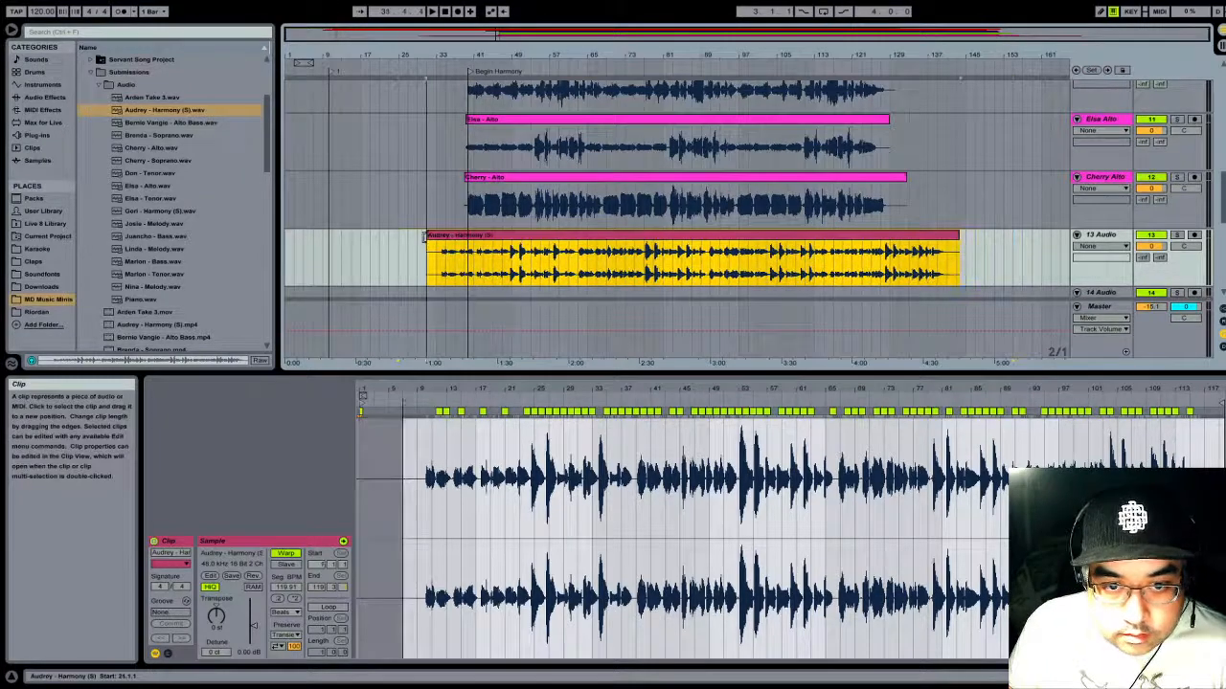
- Solo track 13 and listen at several points along the Harmony (S) clip to find where its harmony part begins
click(1178, 234)
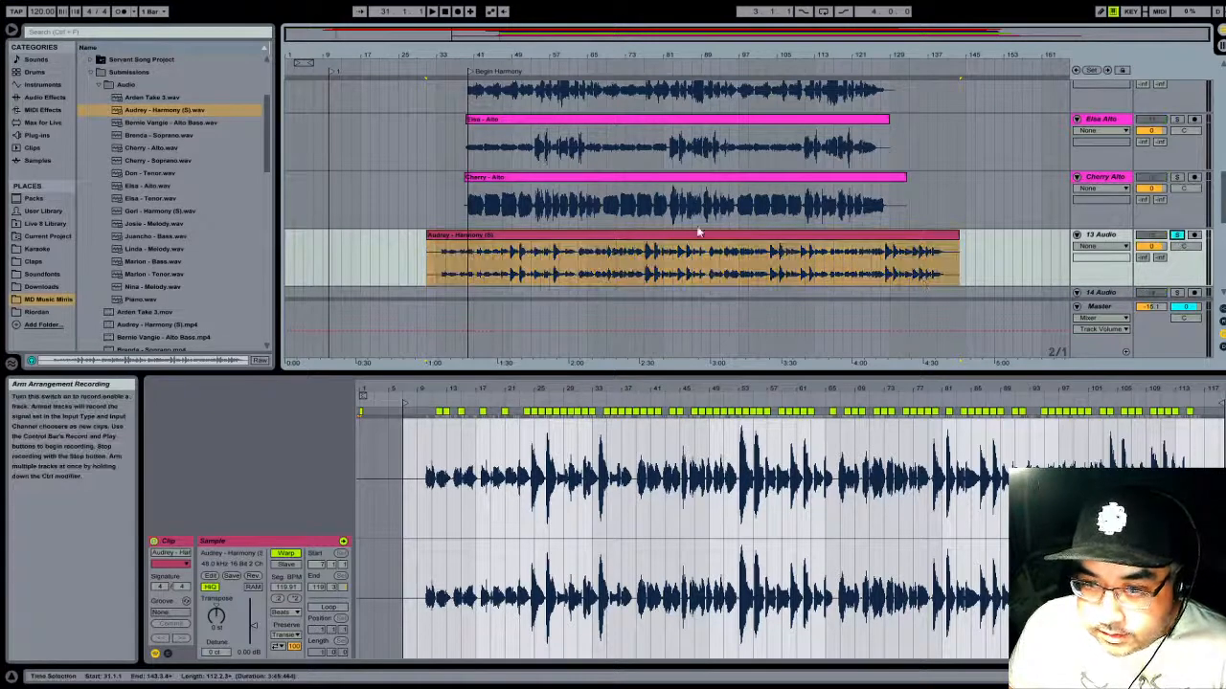
click(459, 73)
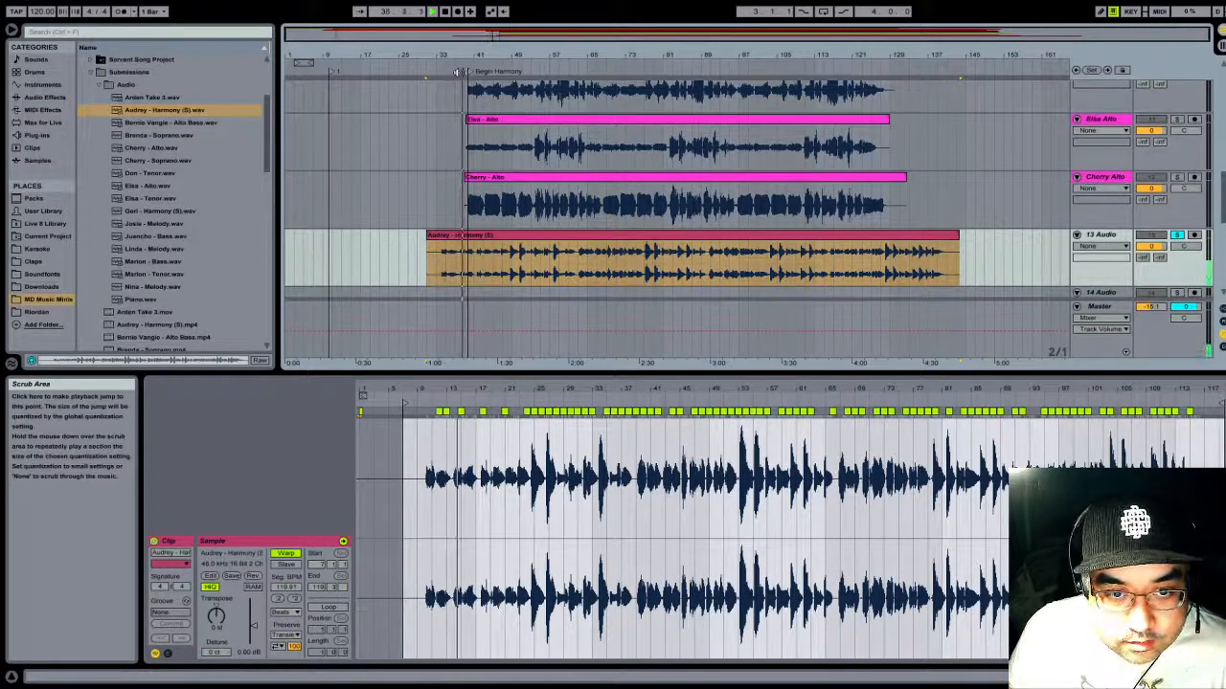
click(510, 72)
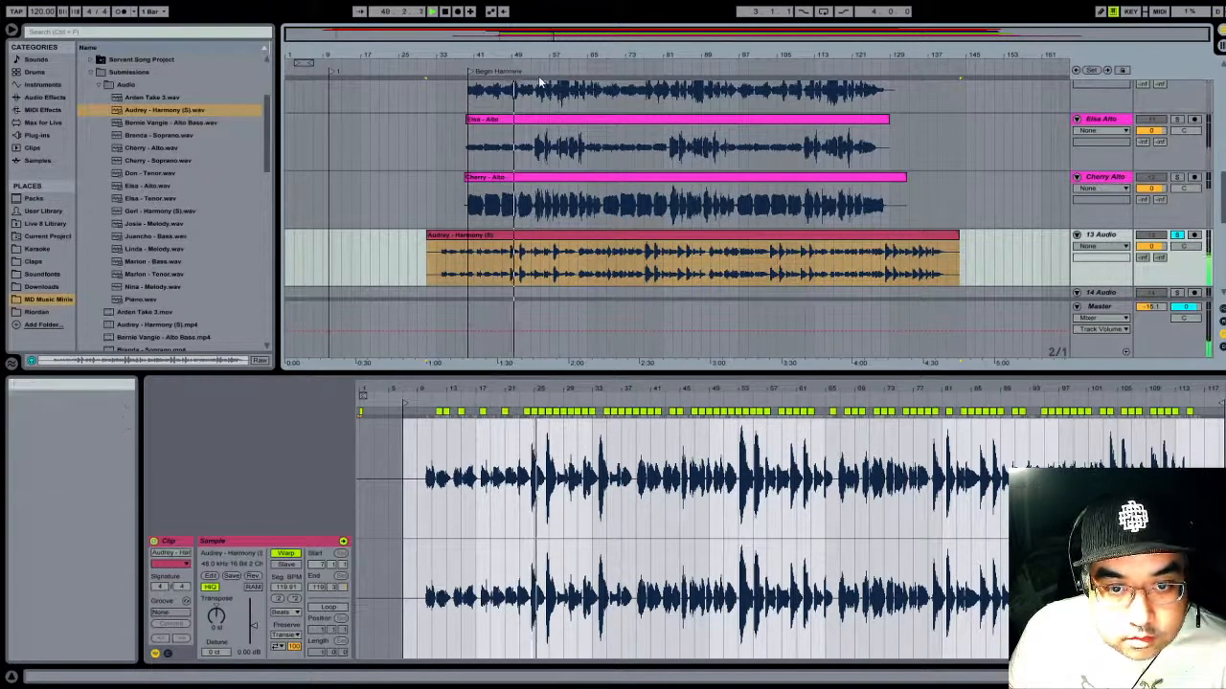
click(554, 71)
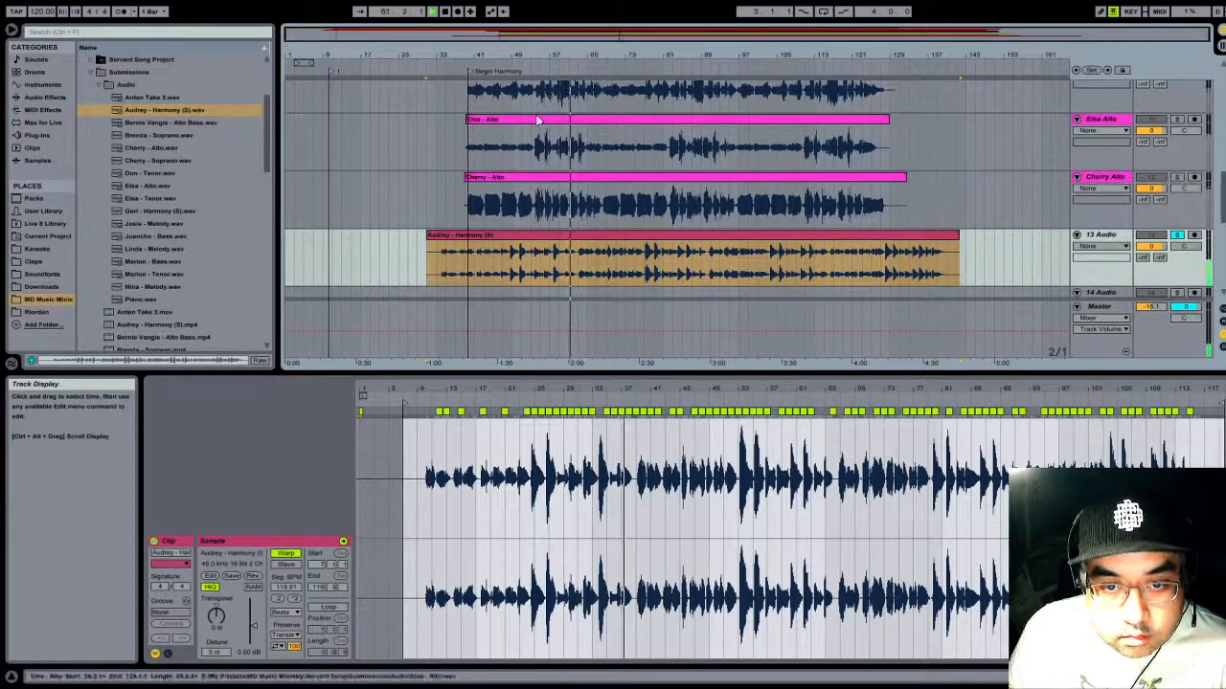
- Try trimming the Harmony (S) clip's start to 63.1.1 and moving it to the Begin Harmony locator, and undo both edits
drag(582, 52, 585, 232)
click(586, 250)
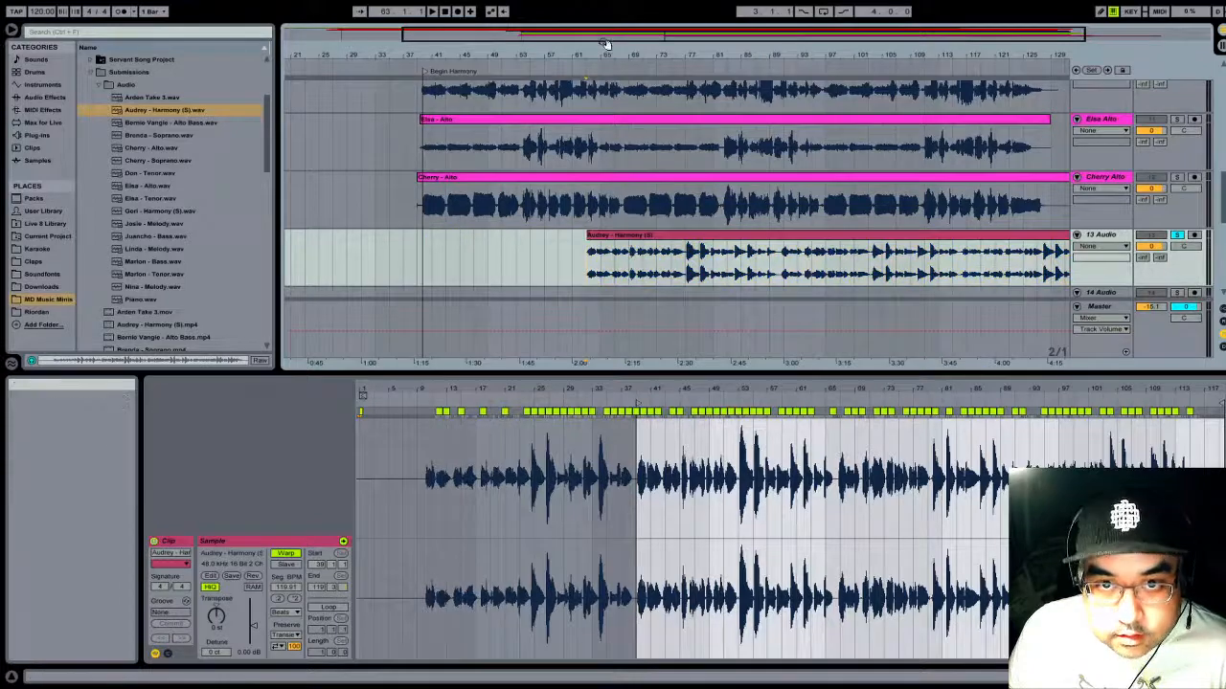
mouse_move(588, 55)
mouse_down()
mouse_move(588, 143)
mouse_move(588, 55)
mouse_up()
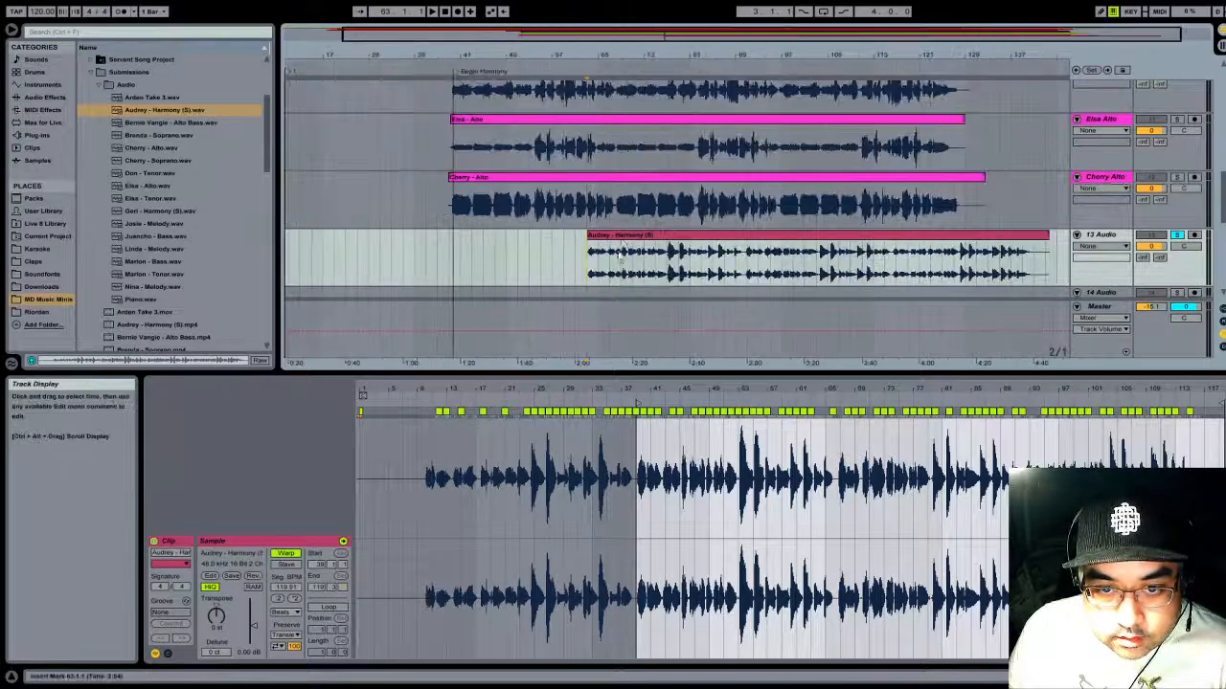
drag(643, 237, 517, 251)
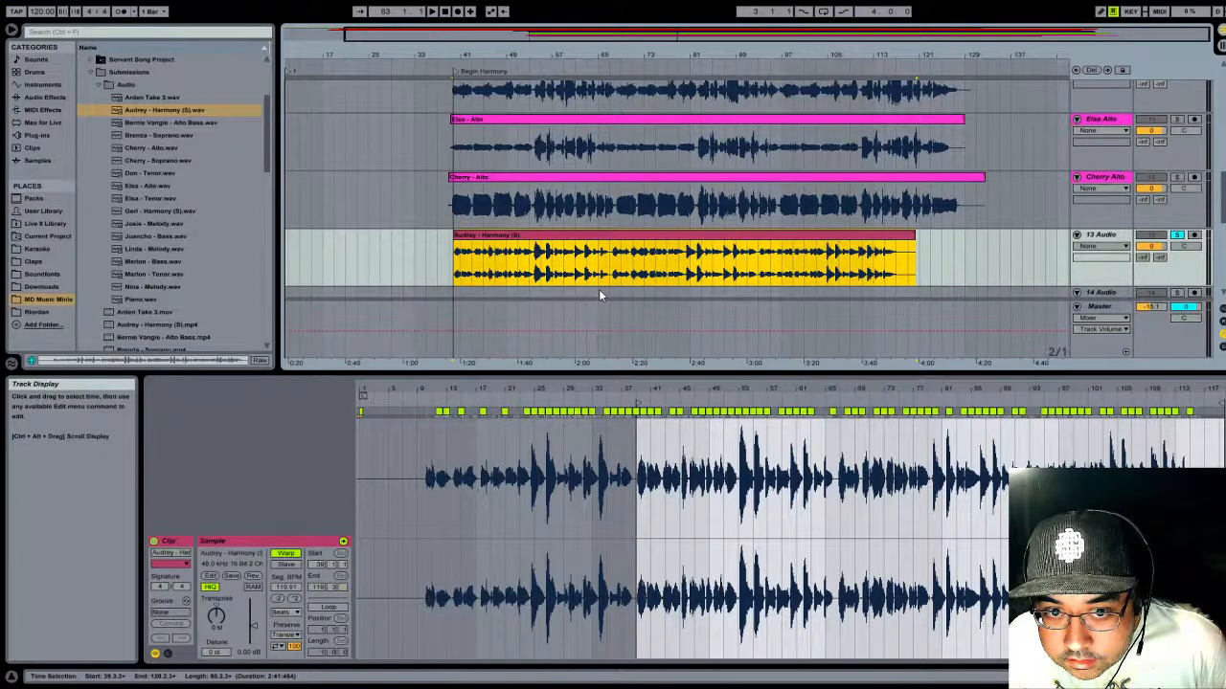
key(ctrl+z)
key(ctrl+z)
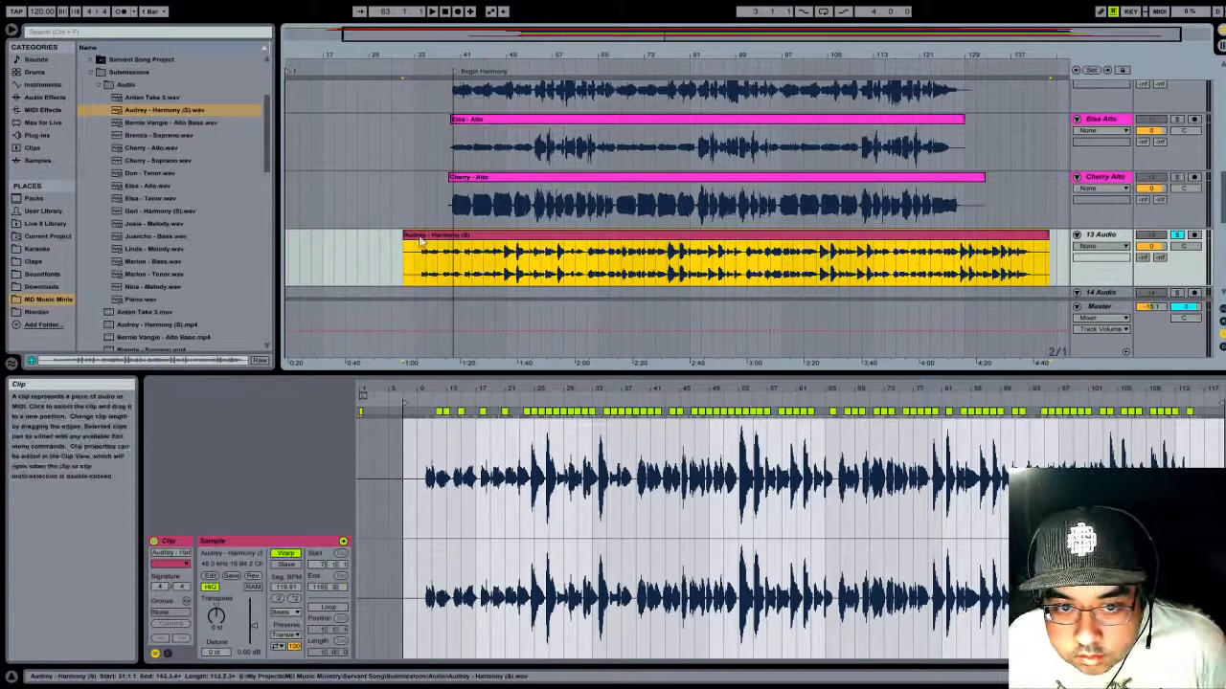
- Trim the Harmony (S) clip's start to 37.1.1, move it to the Begin Harmony locator, and play its opening
drag(404, 235, 500, 242)
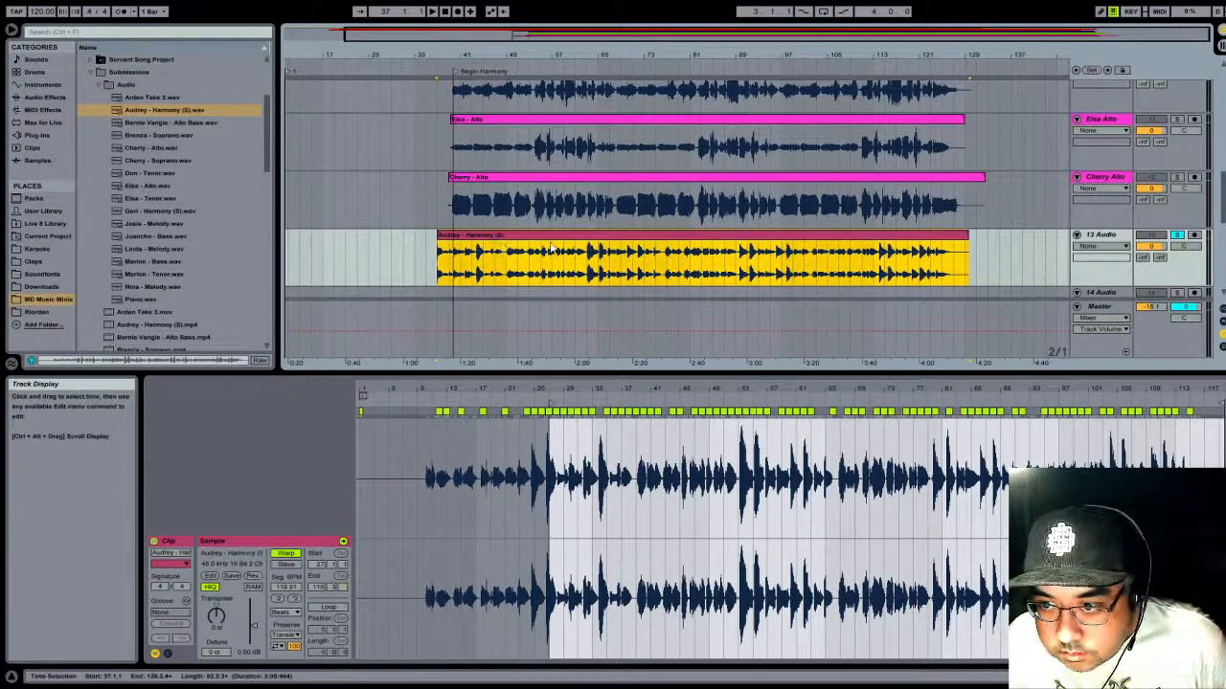
mouse_move(656, 239)
mouse_down()
mouse_move(695, 239)
mouse_move(672, 238)
mouse_up()
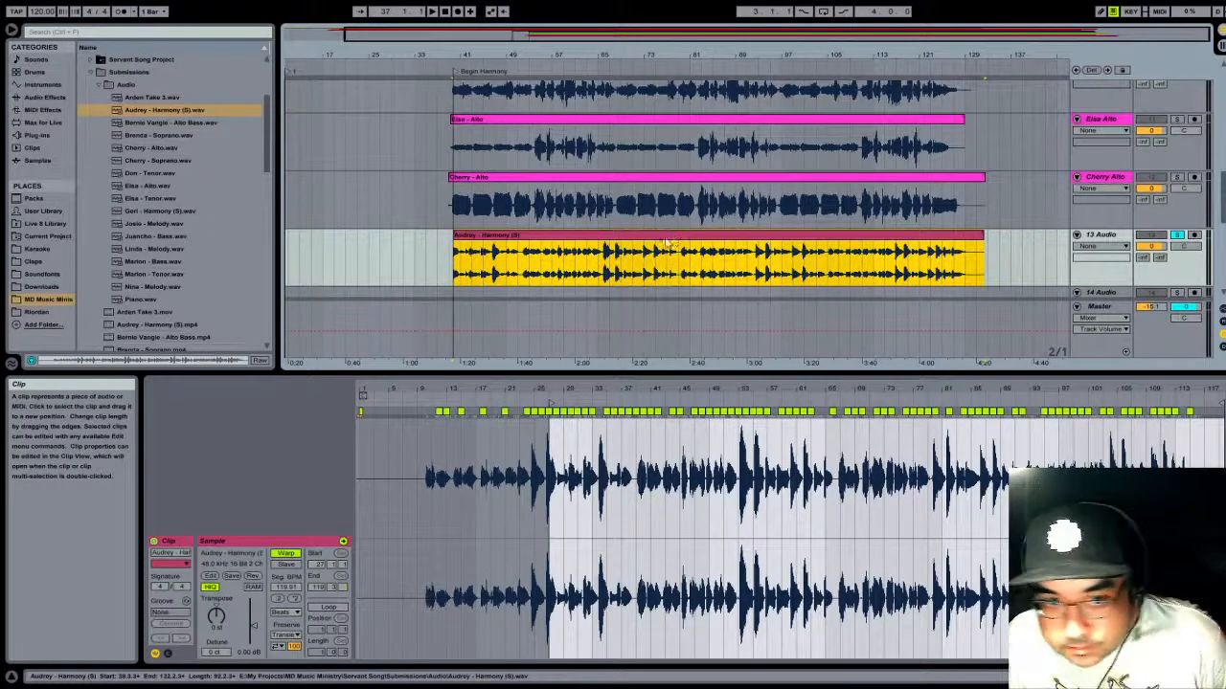
click(445, 66)
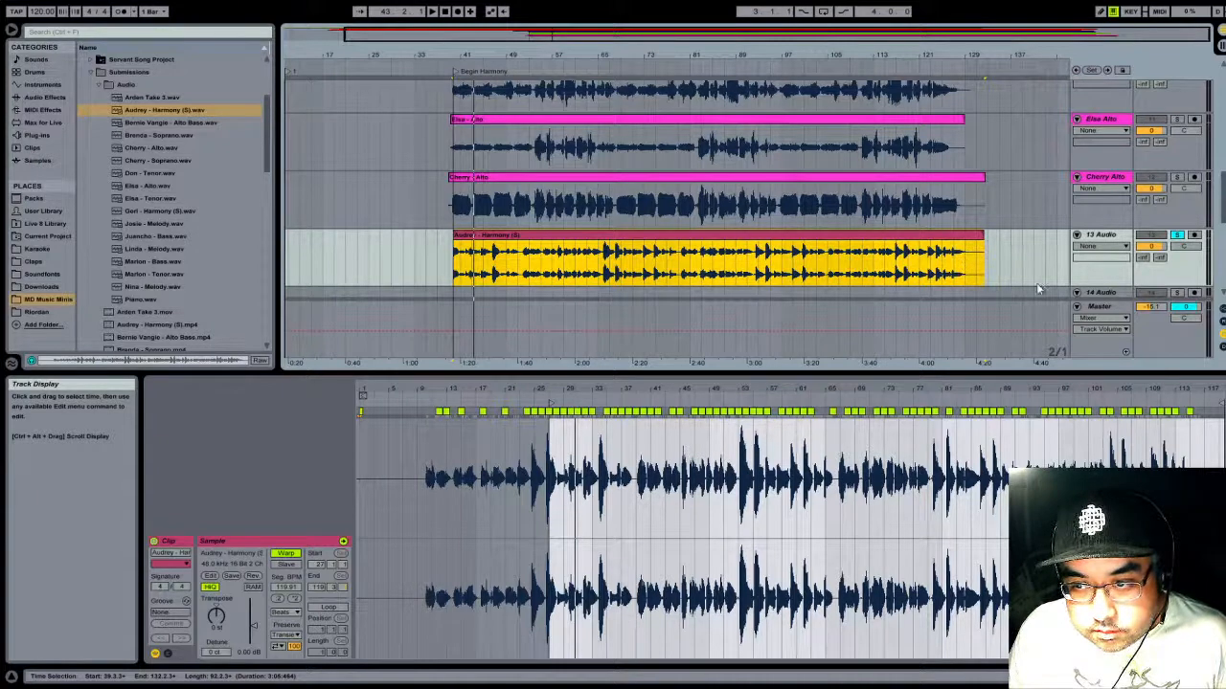
- Trim the Harmony (S) clip's start to 51.1.1, move it back to the Begin Harmony locator, and play the new opening
drag(454, 238, 518, 237)
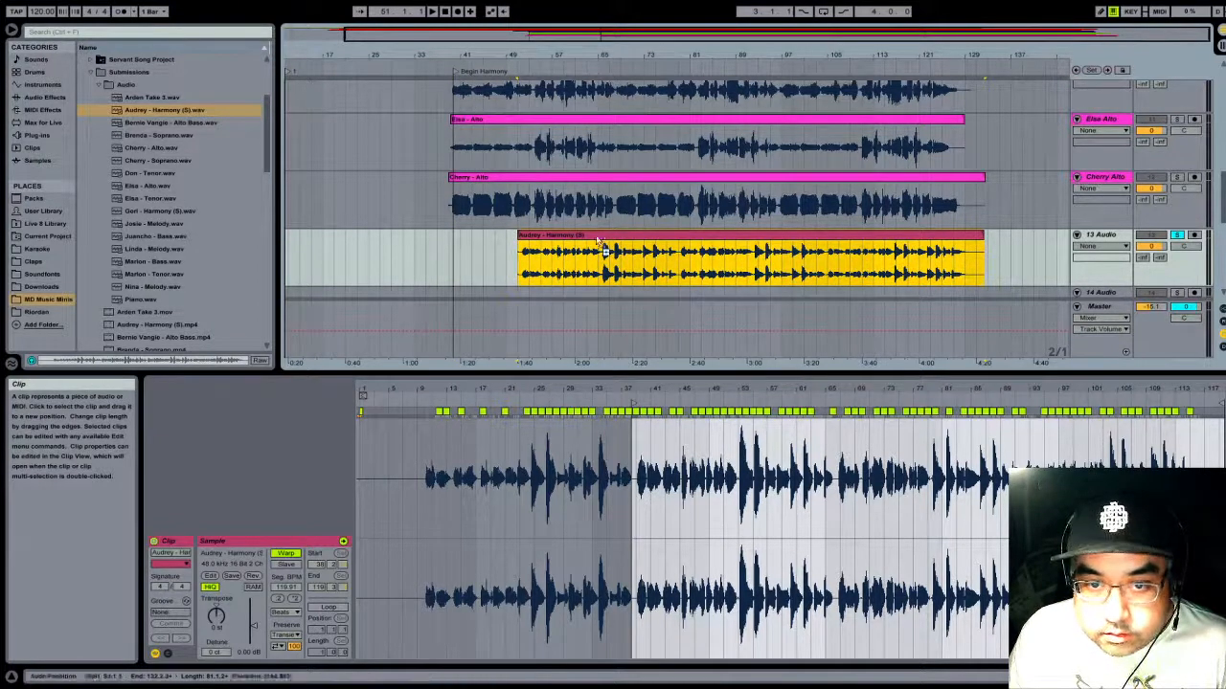
drag(603, 247, 538, 247)
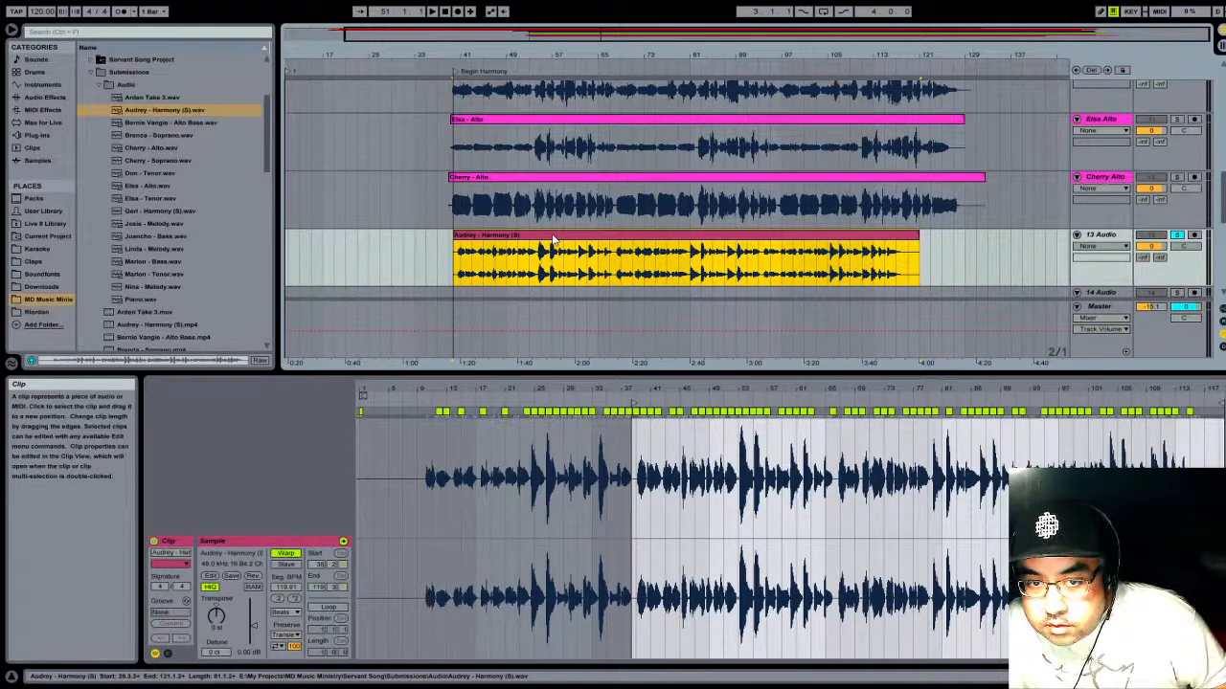
click(448, 63)
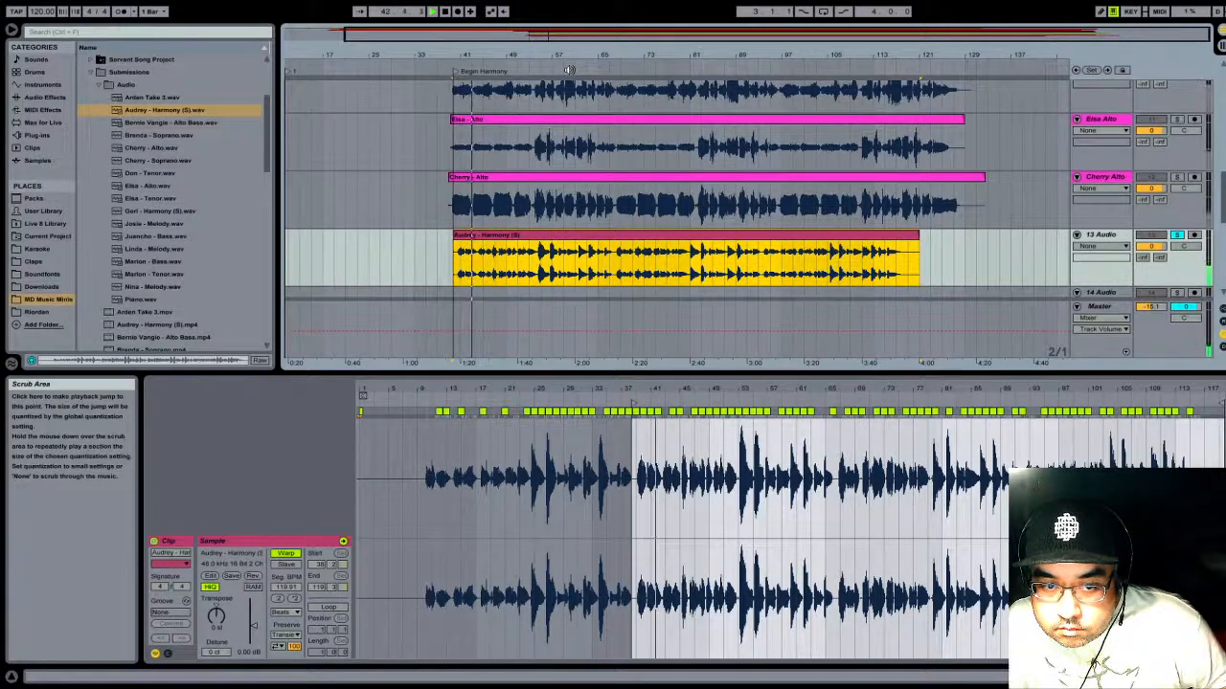
- Turn off warping on the Harmony (S) clip and move it to start at 38.4.3, aligning its first sung note with the Begin Harmony locator
click(285, 553)
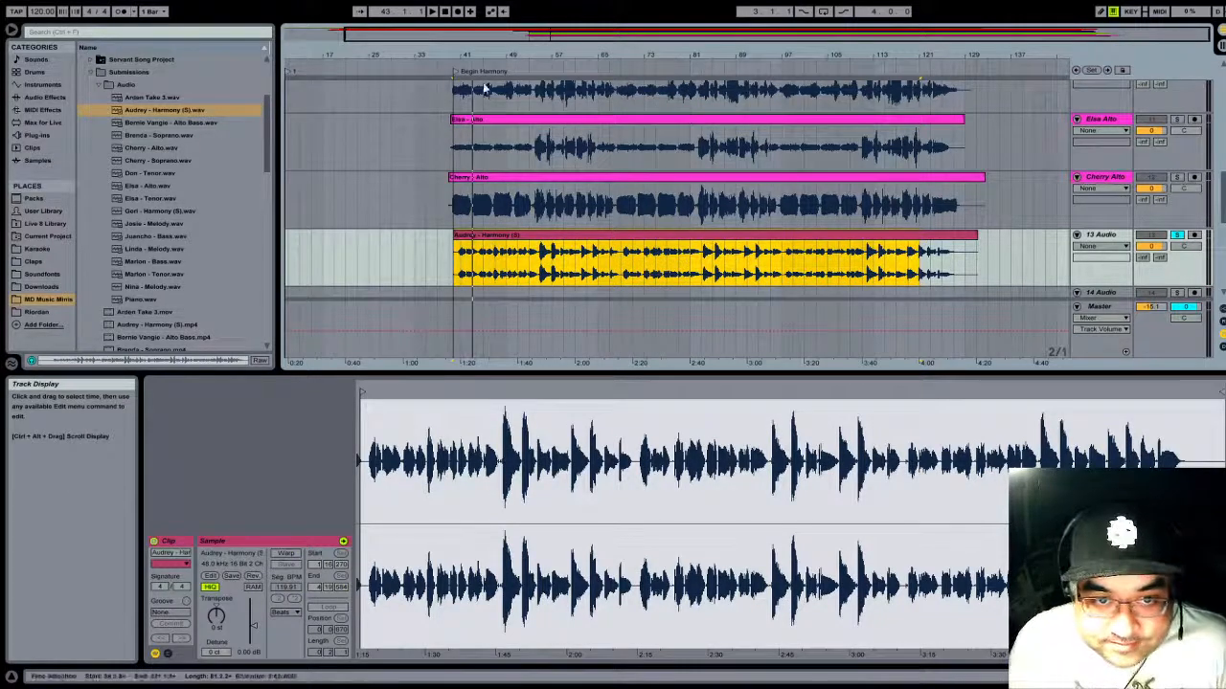
drag(487, 54, 894, 115)
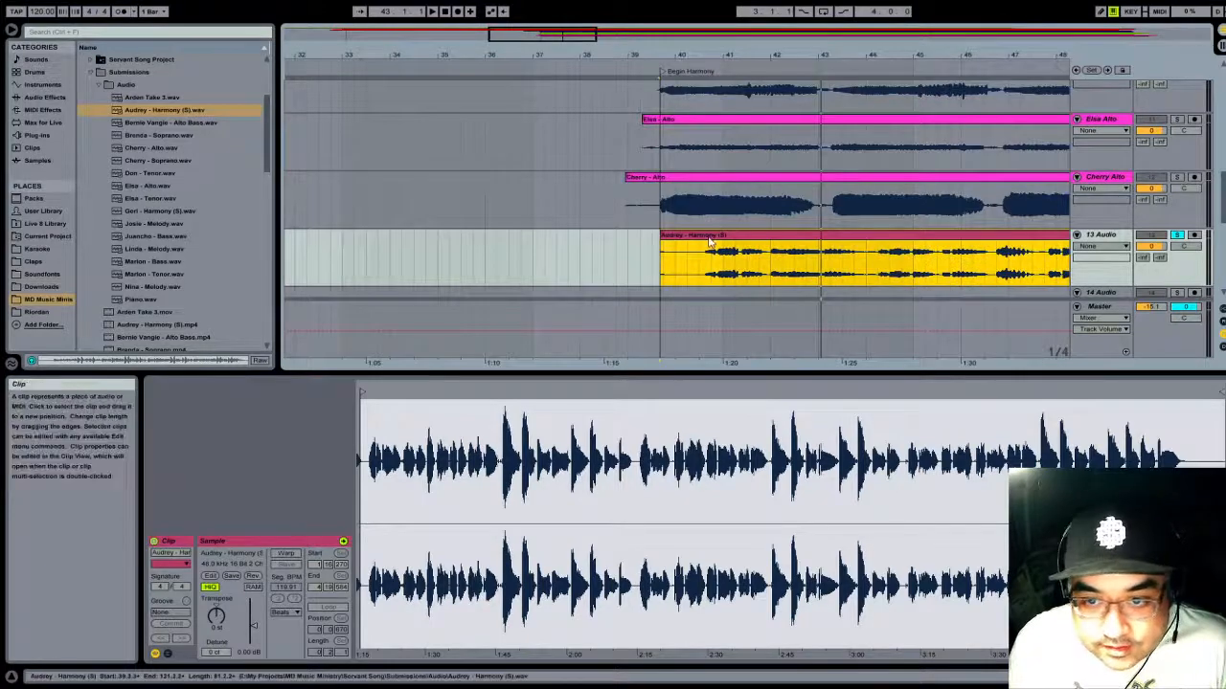
drag(709, 241, 665, 241)
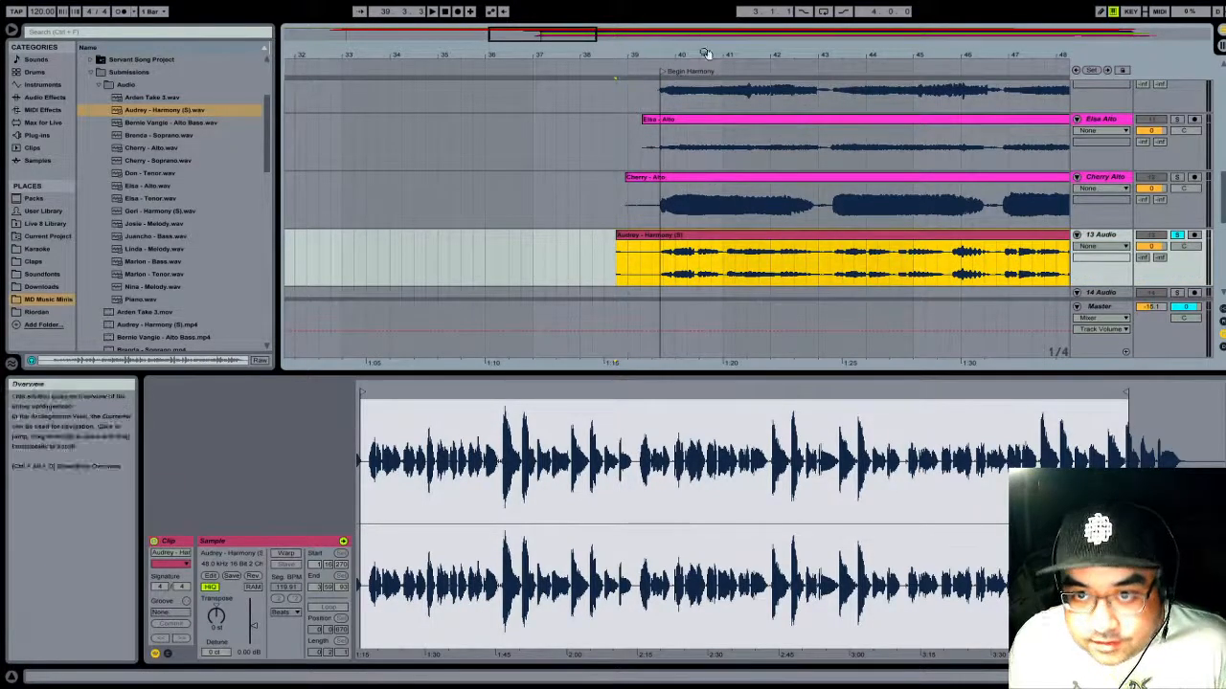
drag(705, 53, 706, 2)
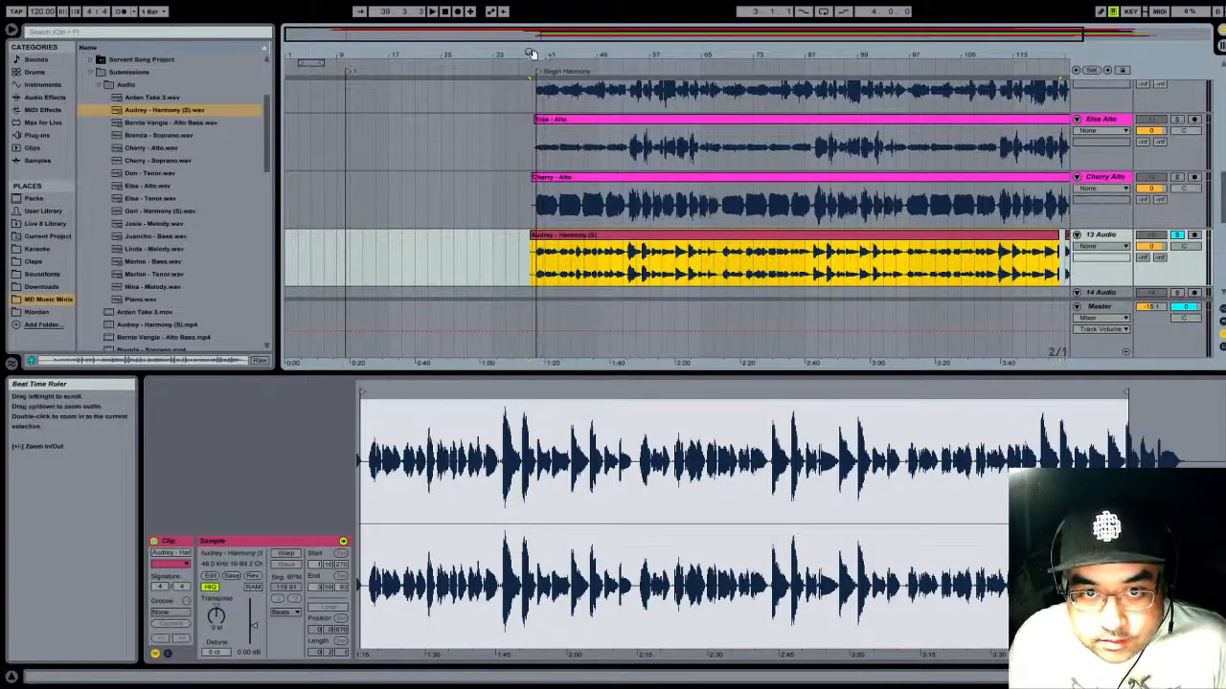
drag(532, 53, 630, 237)
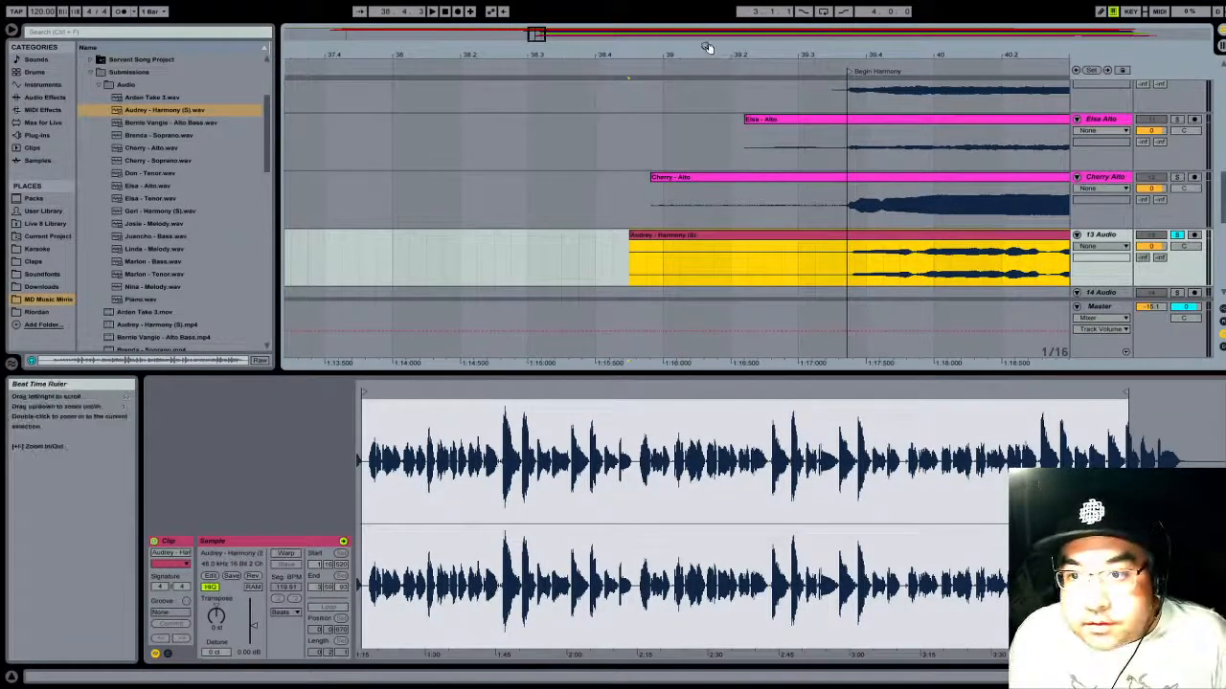
- Trim the start of the track 12 alto clip to match the start of the track 11 alto clip above it
click(653, 177)
drag(652, 182, 748, 182)
- Delete the leftover fragment after the Harmony (S) clip and extend the clip's end to 130.2.3
drag(790, 56, 502, 2)
click(986, 235)
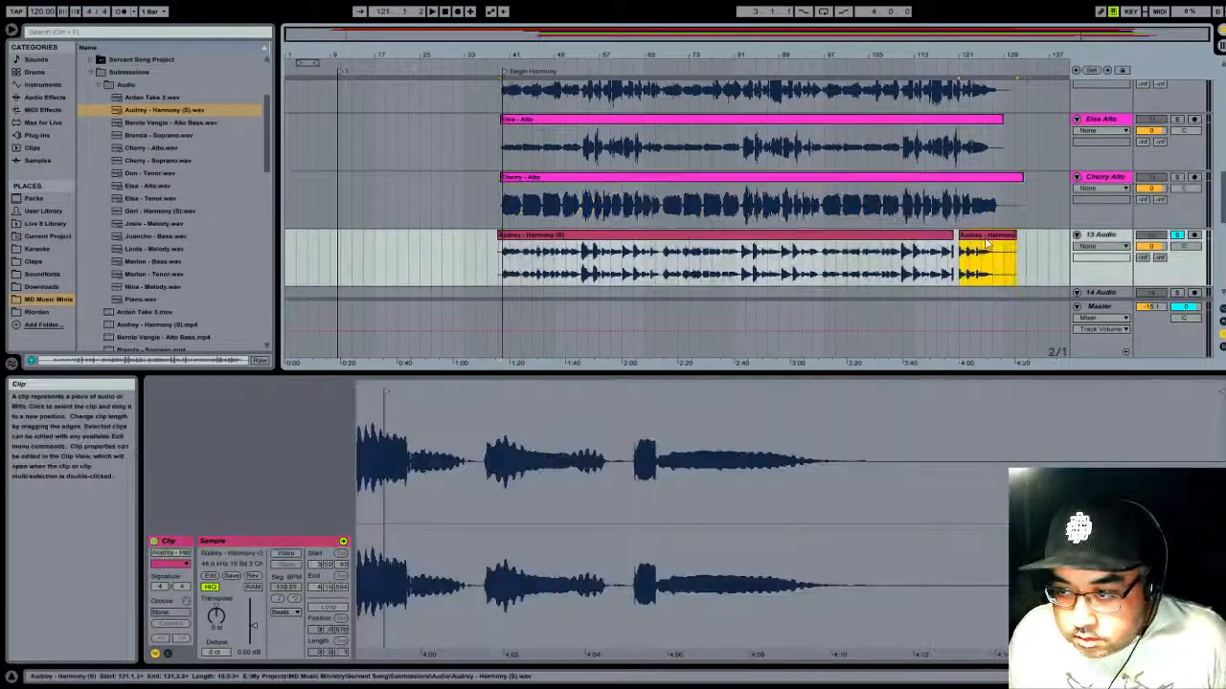
key(Delete)
drag(952, 236, 1012, 236)
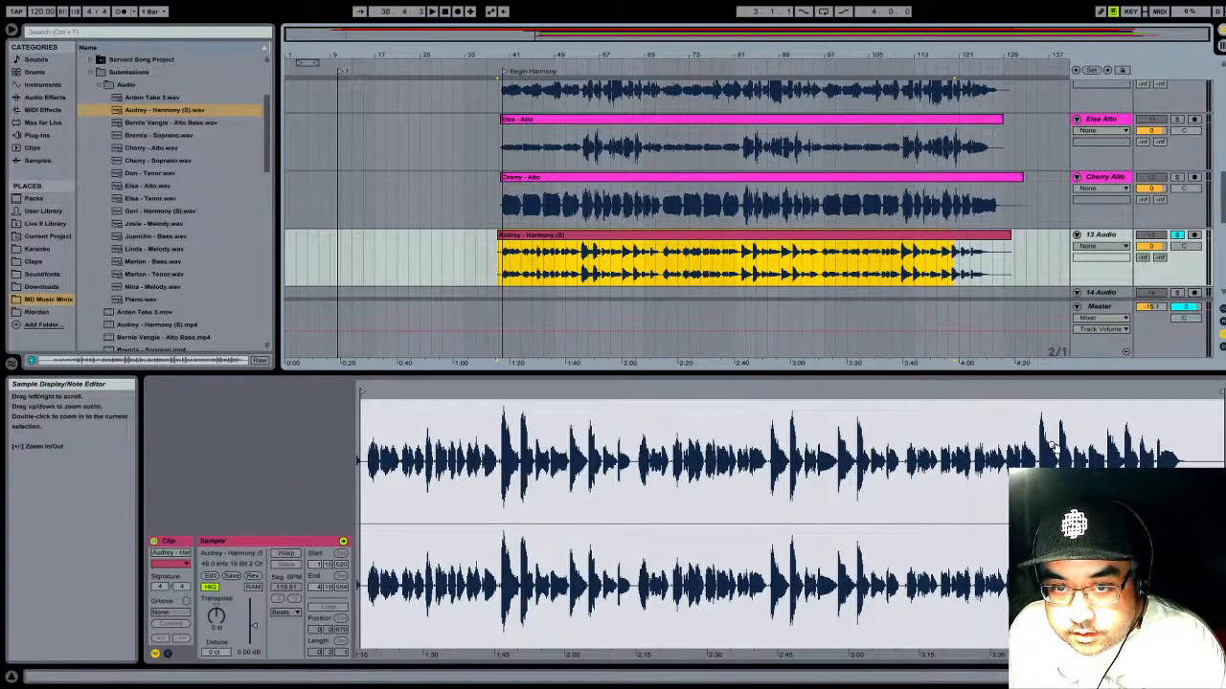
- Colour track 13 and its Harmony (S) clip cyan, unsolo the track, and play from the Begin Harmony locator
click(1114, 236)
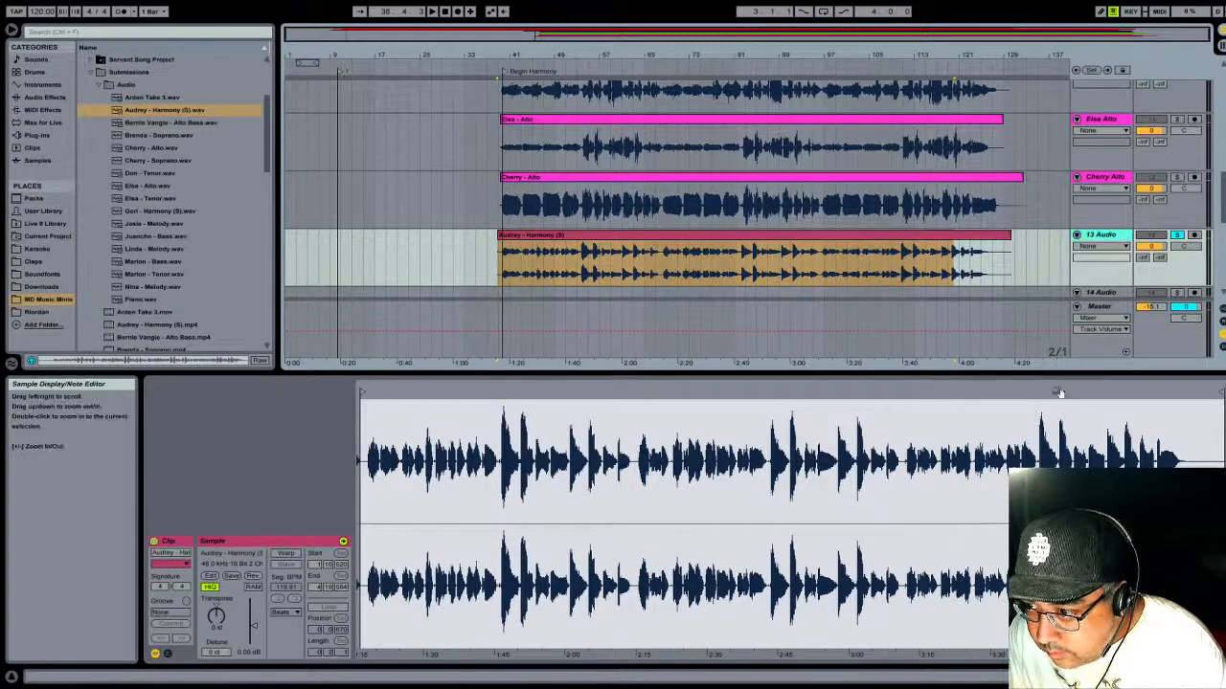
click(977, 236)
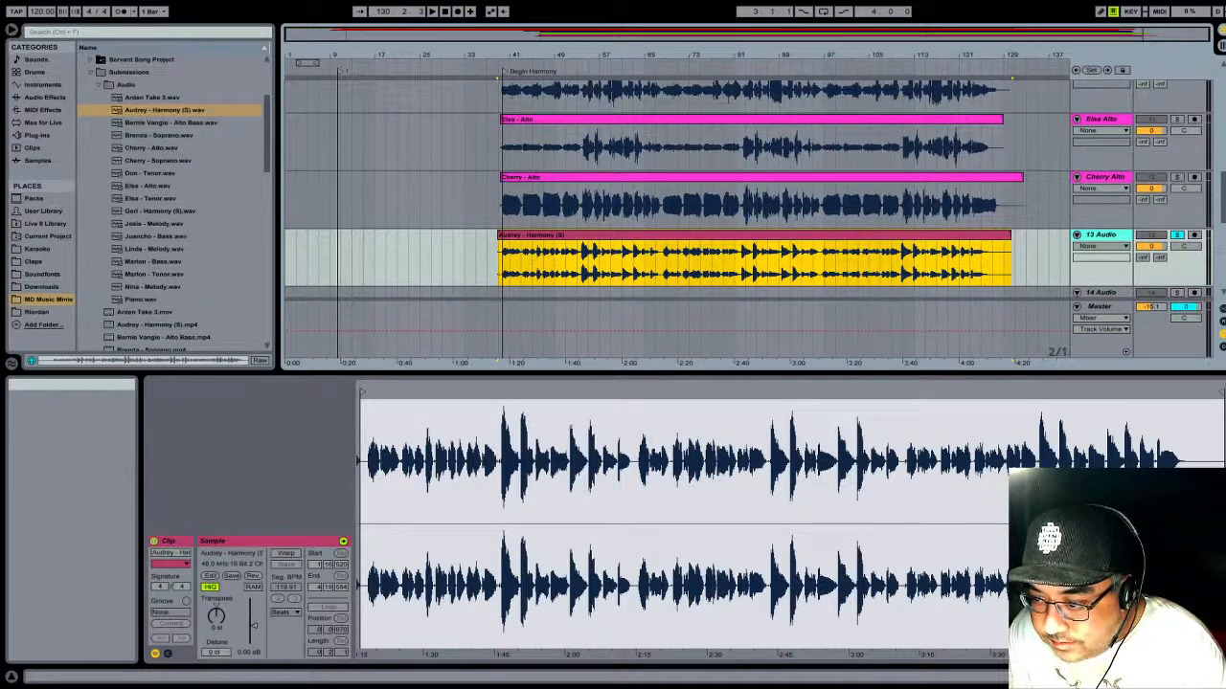
click(1029, 460)
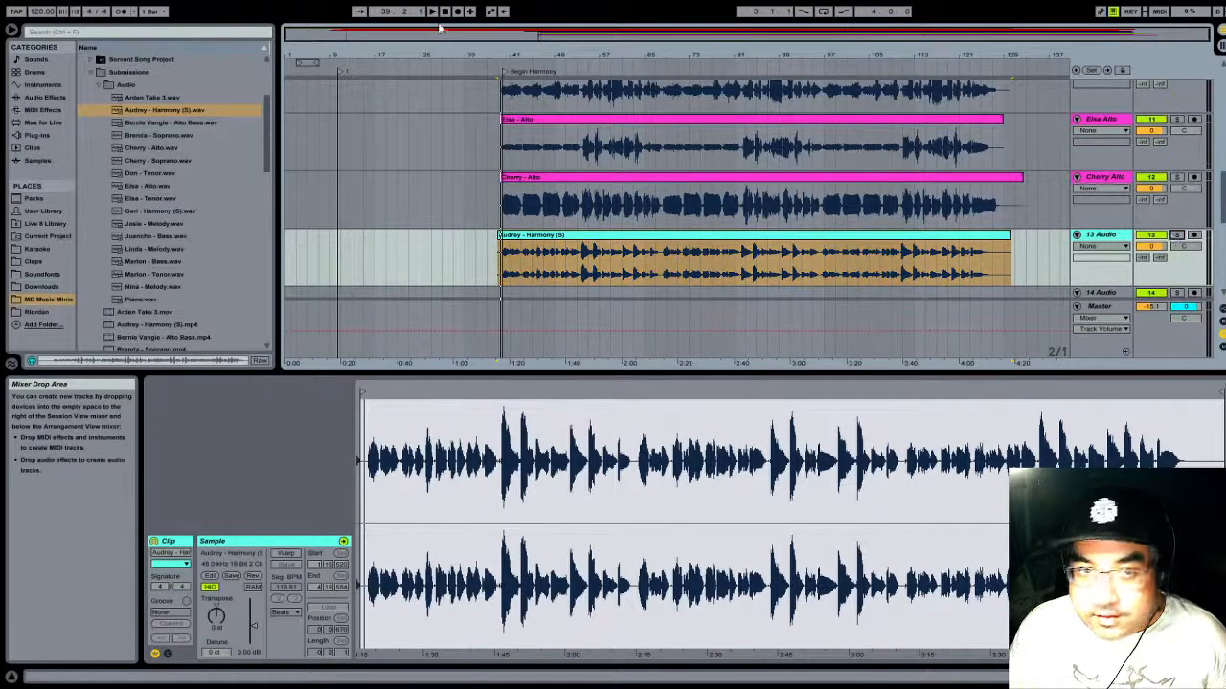
click(494, 69)
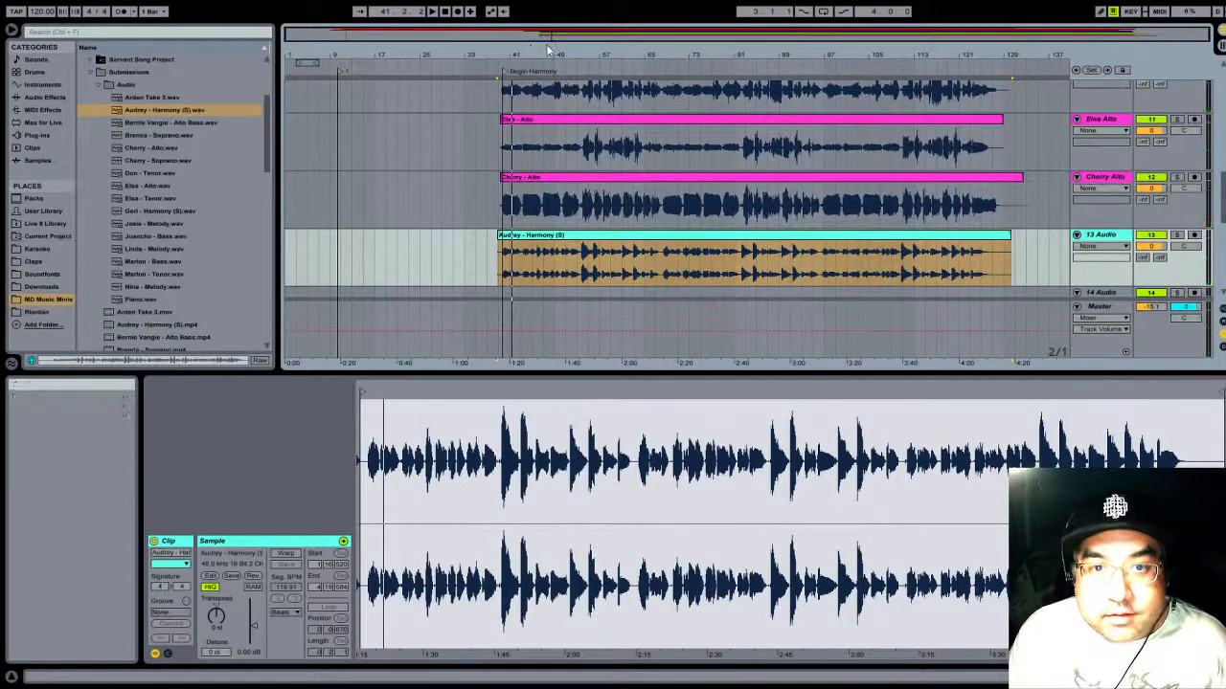
- Fold the alto, tenor, alto bass and bass tracks, from track 12 up to track 5
click(1076, 180)
click(1077, 119)
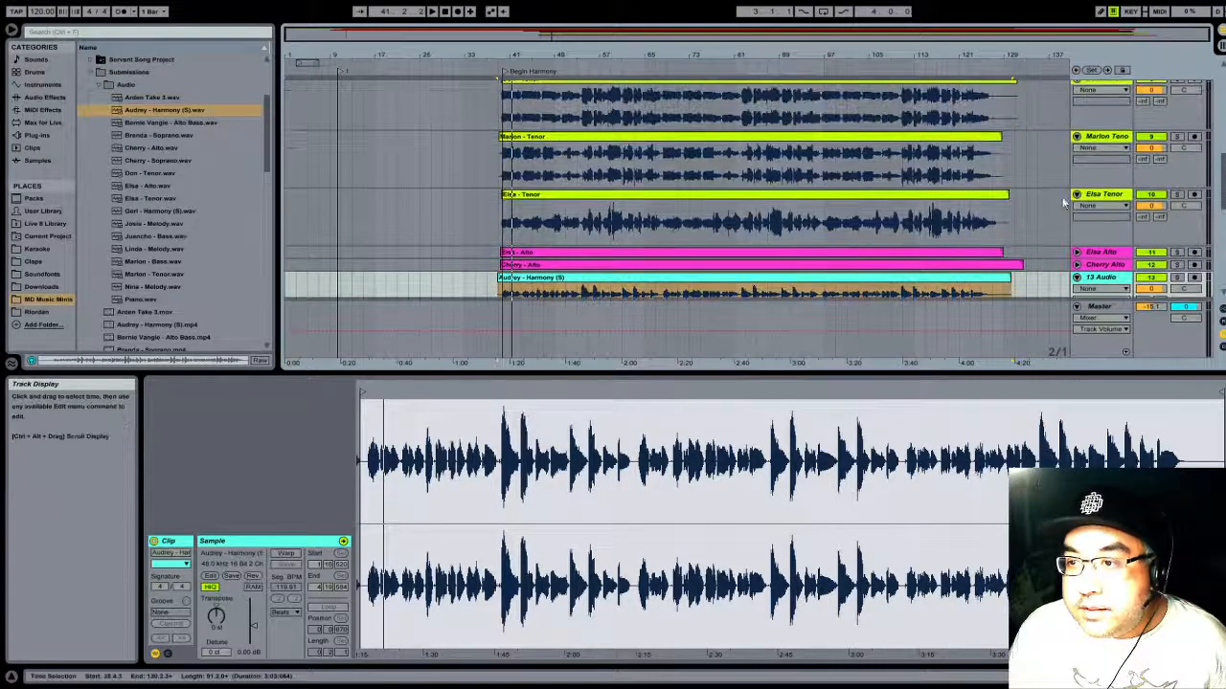
click(1076, 194)
click(1076, 136)
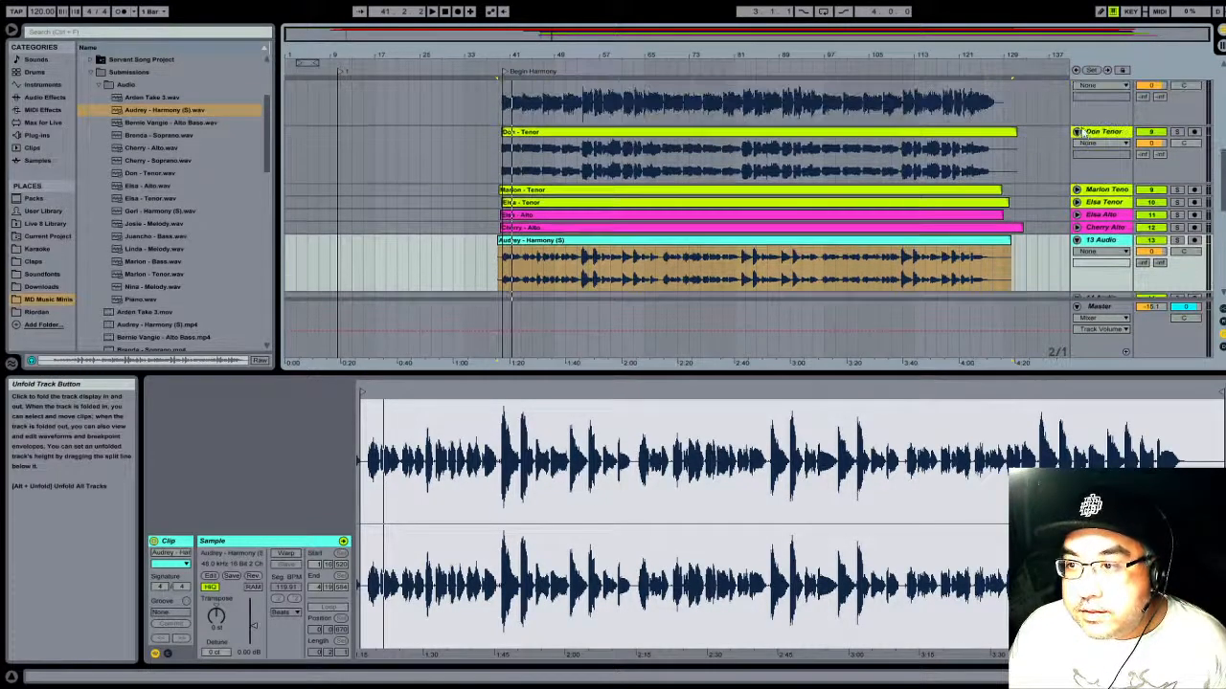
click(1076, 131)
click(1076, 154)
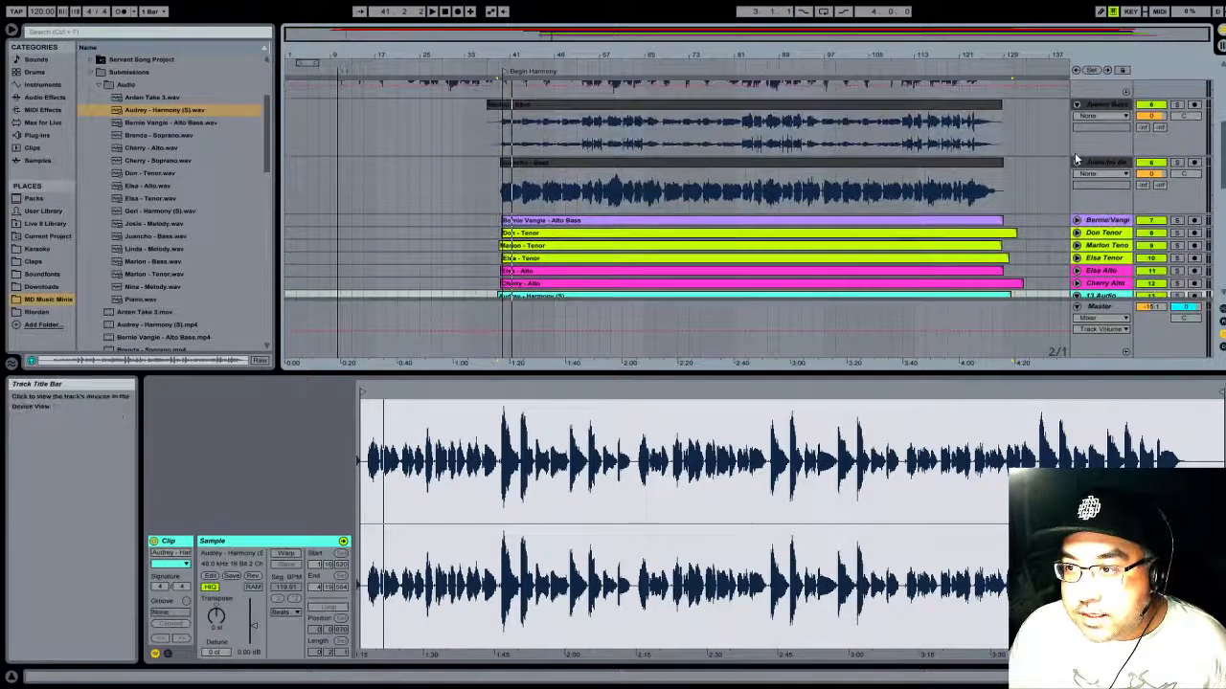
click(1076, 164)
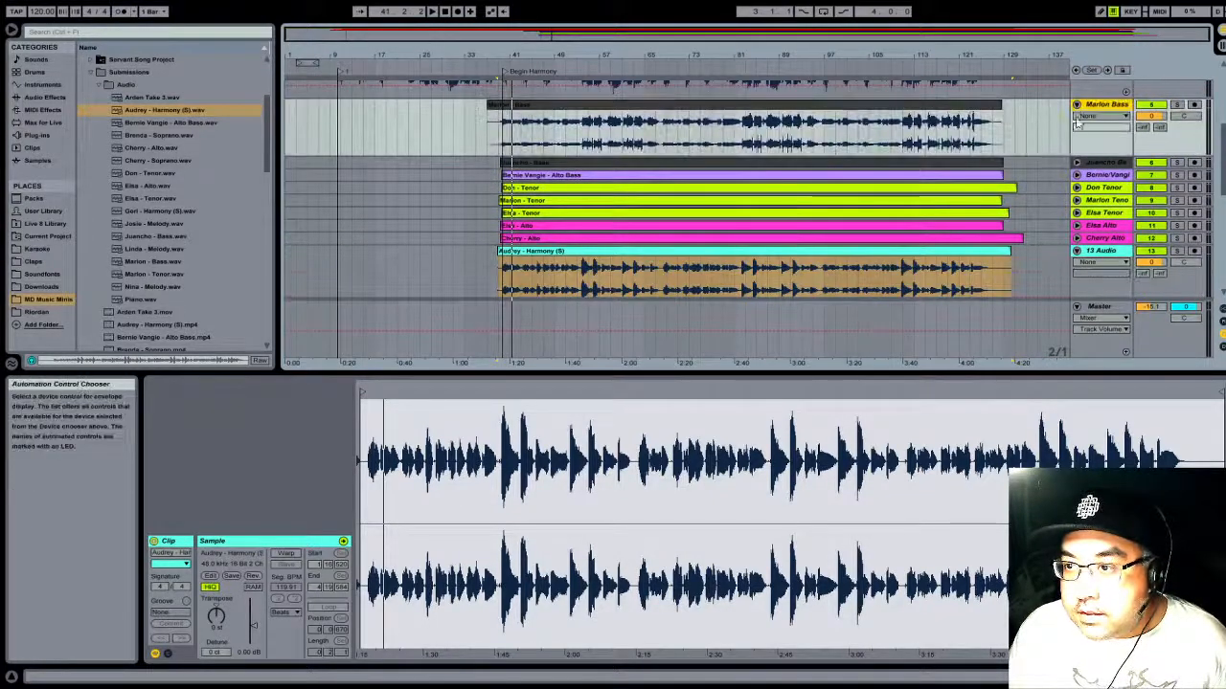
click(1076, 105)
- Fold the three red melody-clip tracks 4, 3 and 2, leaving the piano track unfolded
scroll(1054, 120, up, 3)
click(1074, 126)
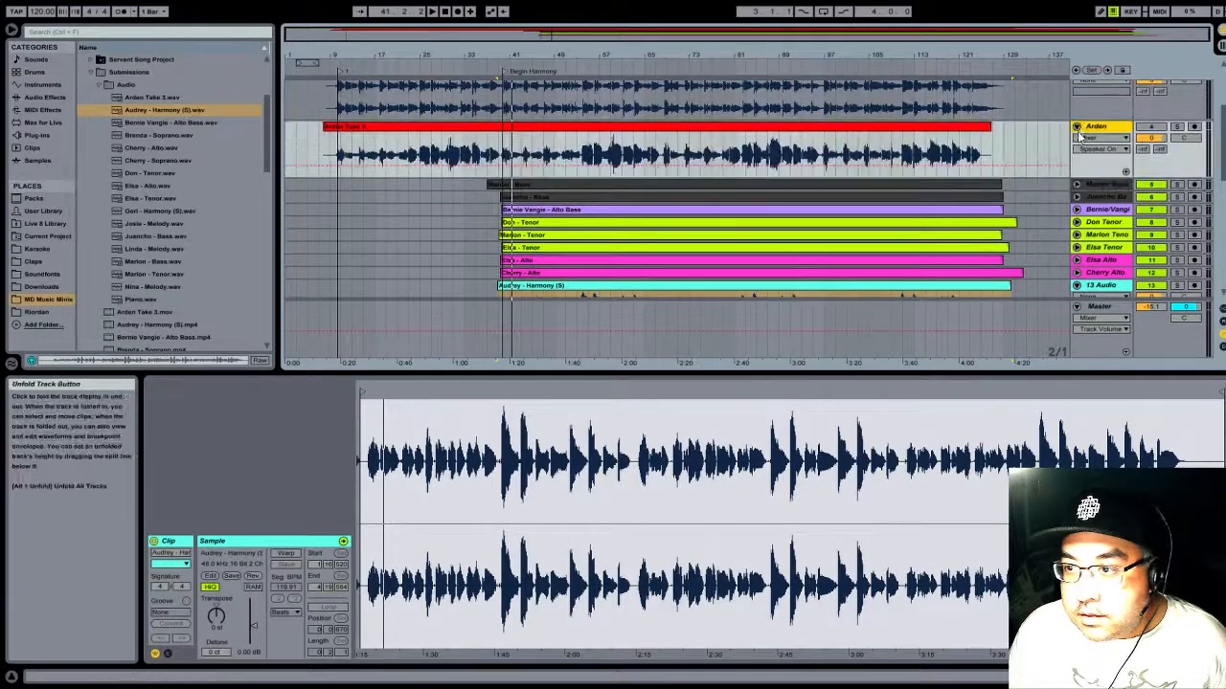
click(1078, 126)
scroll(1078, 130, up, 2)
click(1078, 148)
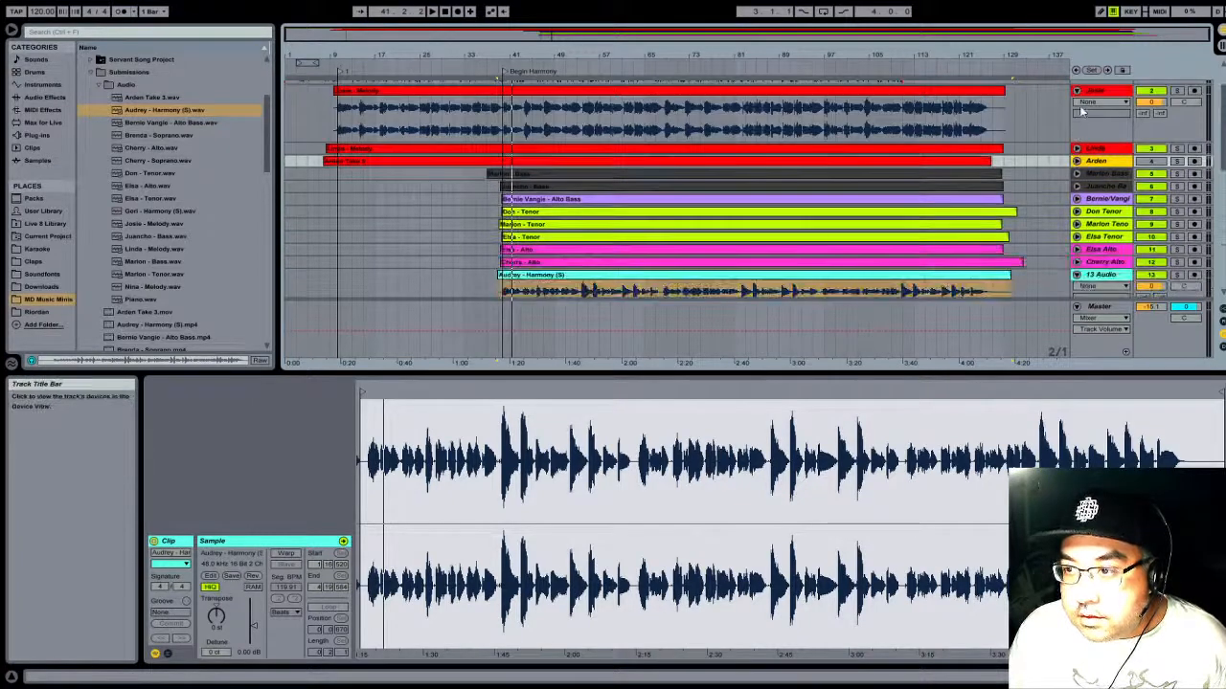
click(1077, 91)
scroll(1080, 124, up, 2)
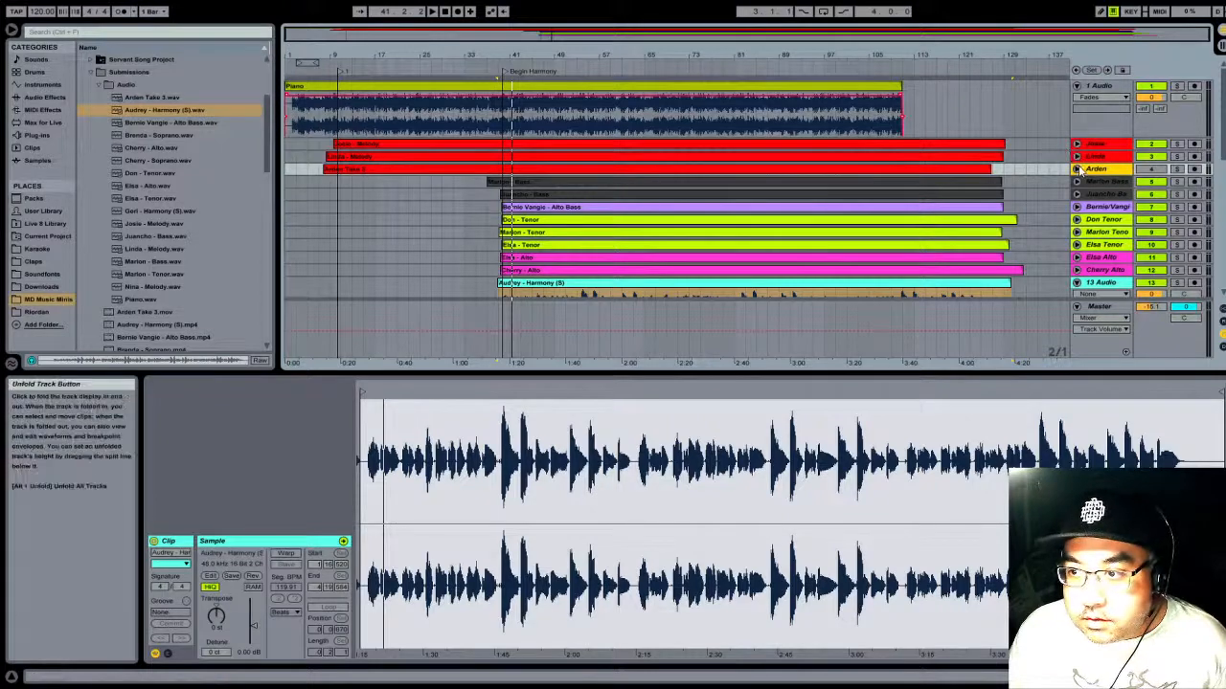
- Unfold melody track 3 and move the Harmony (S) track directly below track 4
click(1077, 156)
scroll(1092, 210, down, 3)
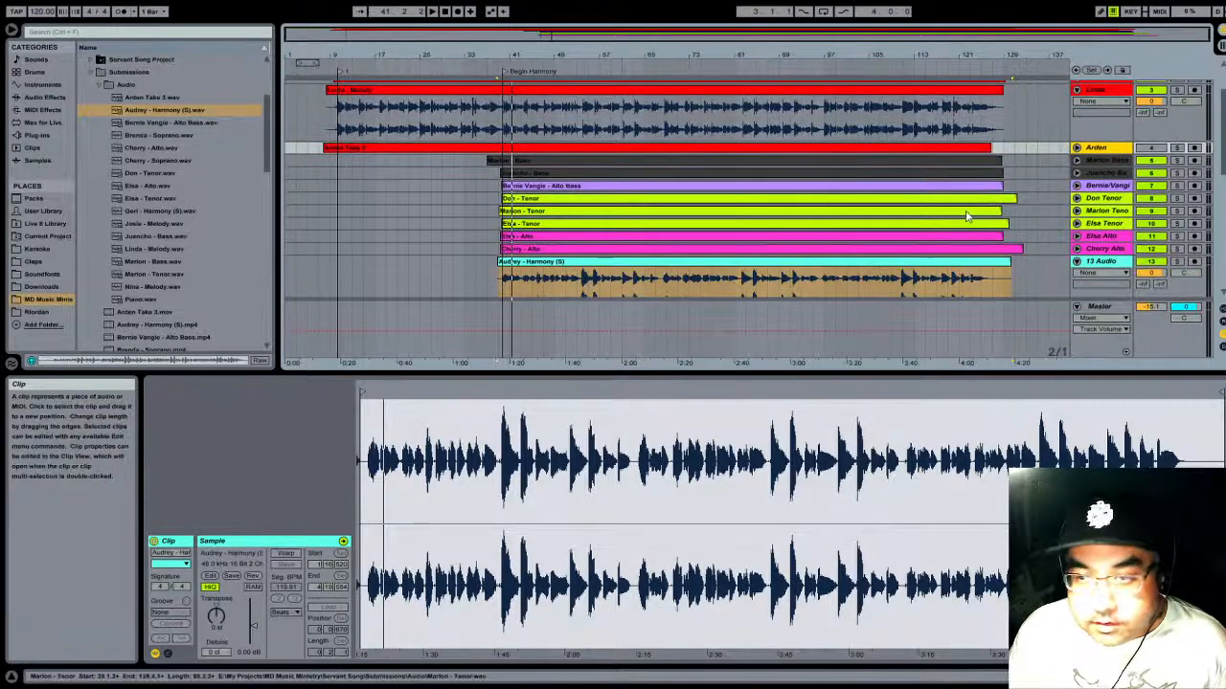
drag(1123, 268, 1109, 152)
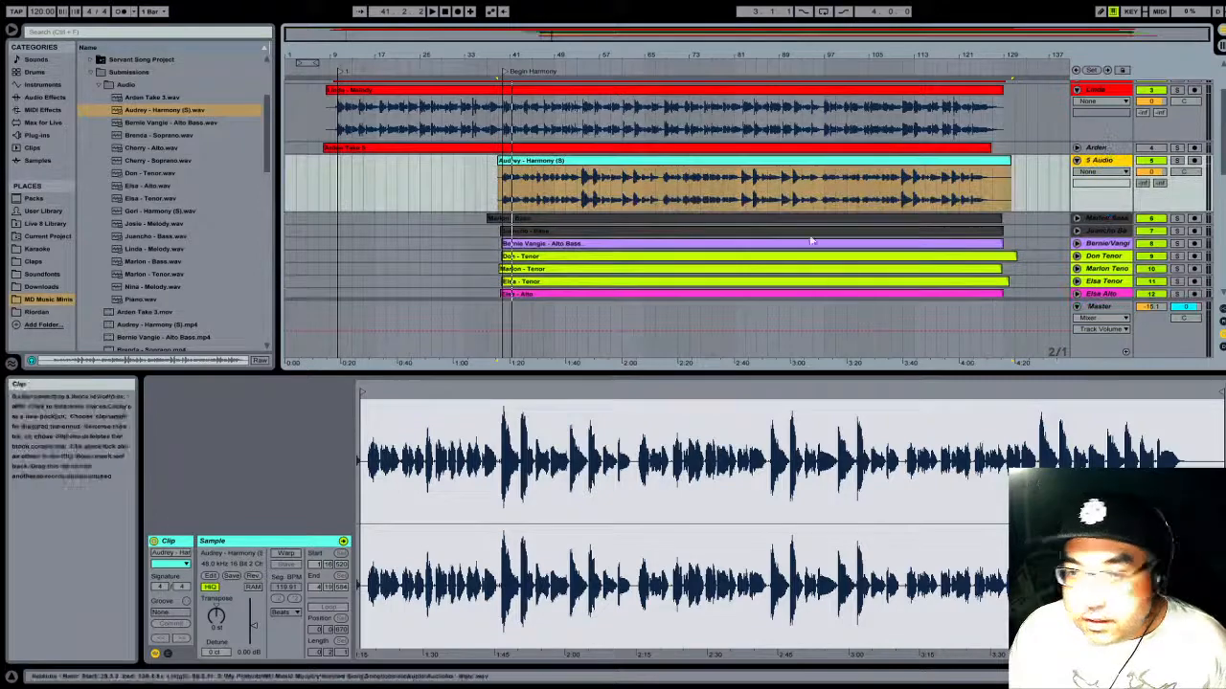
- Shift the Harmony (S) clip later to start at 39.1.2, lining up its first sung note with the melody waveform on track 3
drag(537, 55, 637, 153)
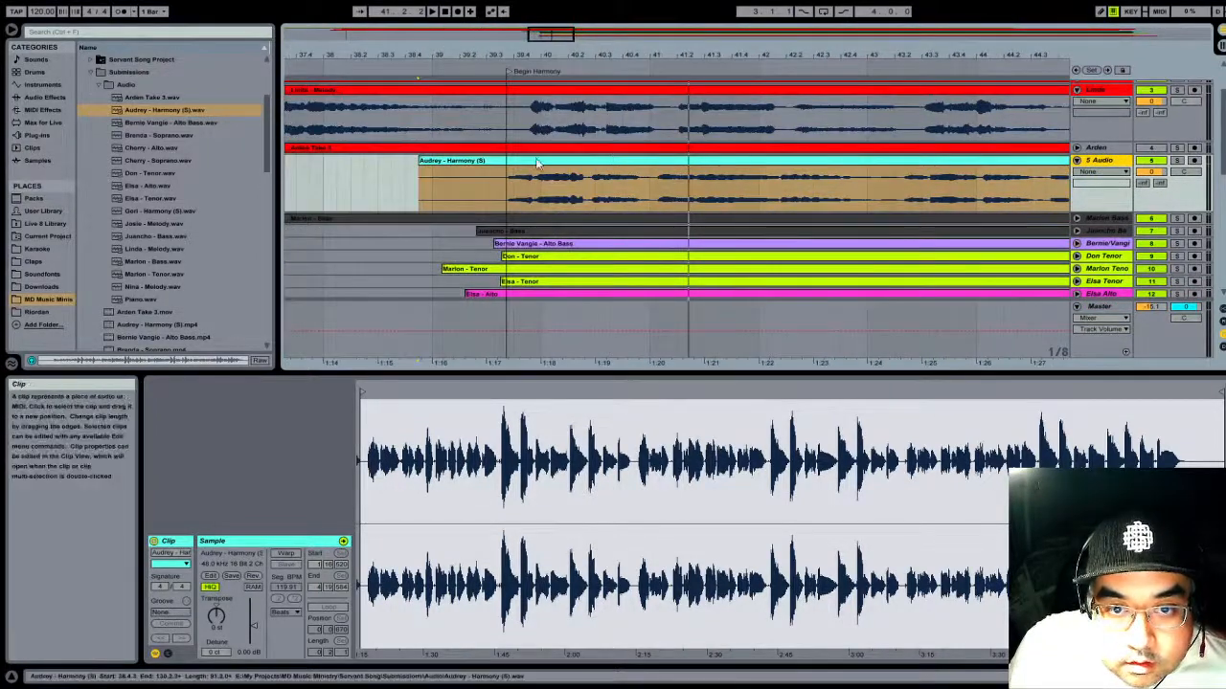
mouse_move(537, 164)
mouse_down()
mouse_move(564, 164)
mouse_move(553, 160)
mouse_up()
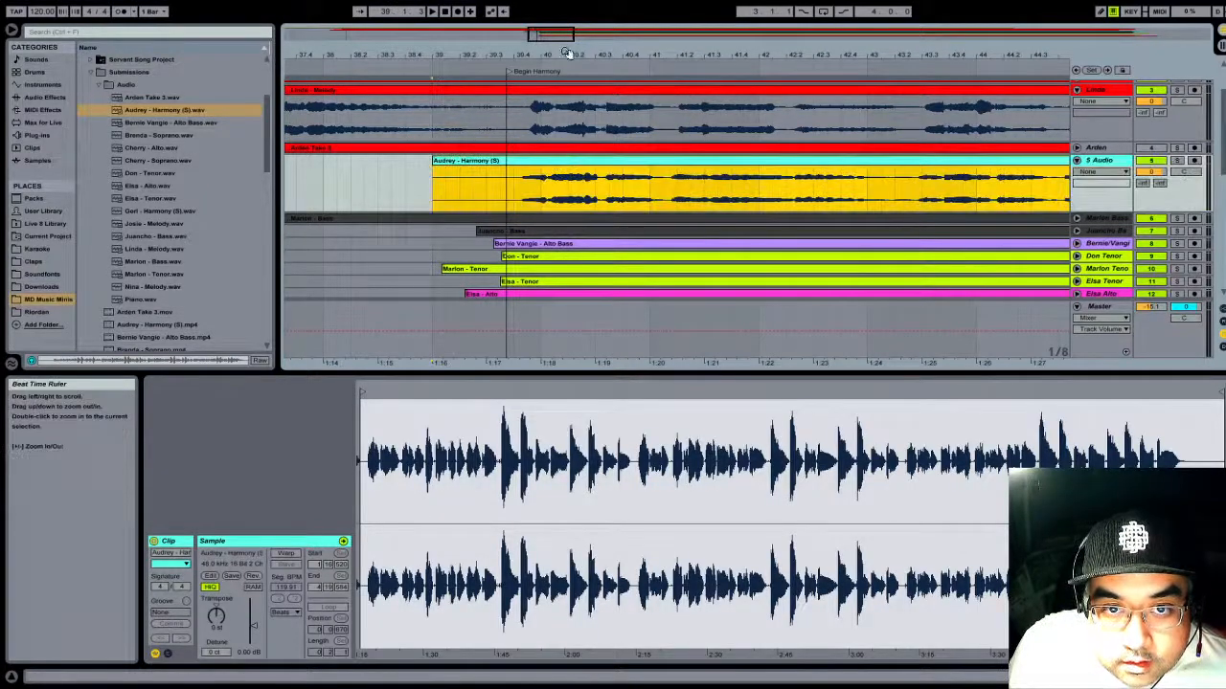
drag(566, 53, 600, 102)
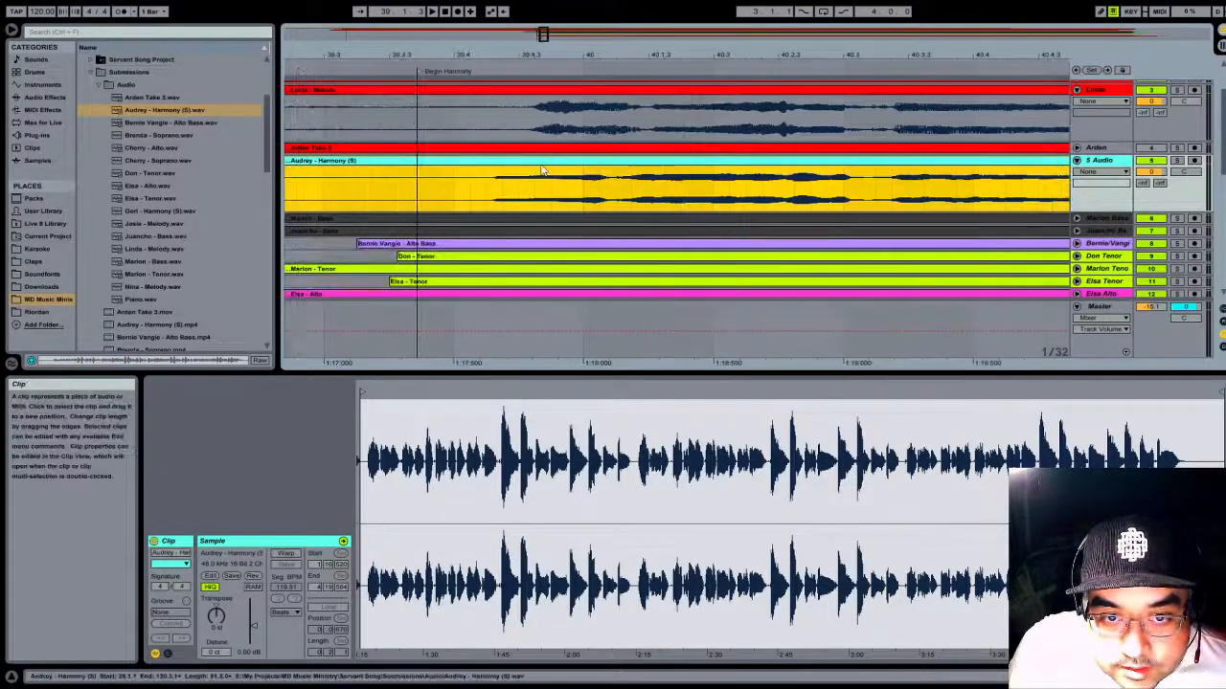
drag(541, 167, 566, 168)
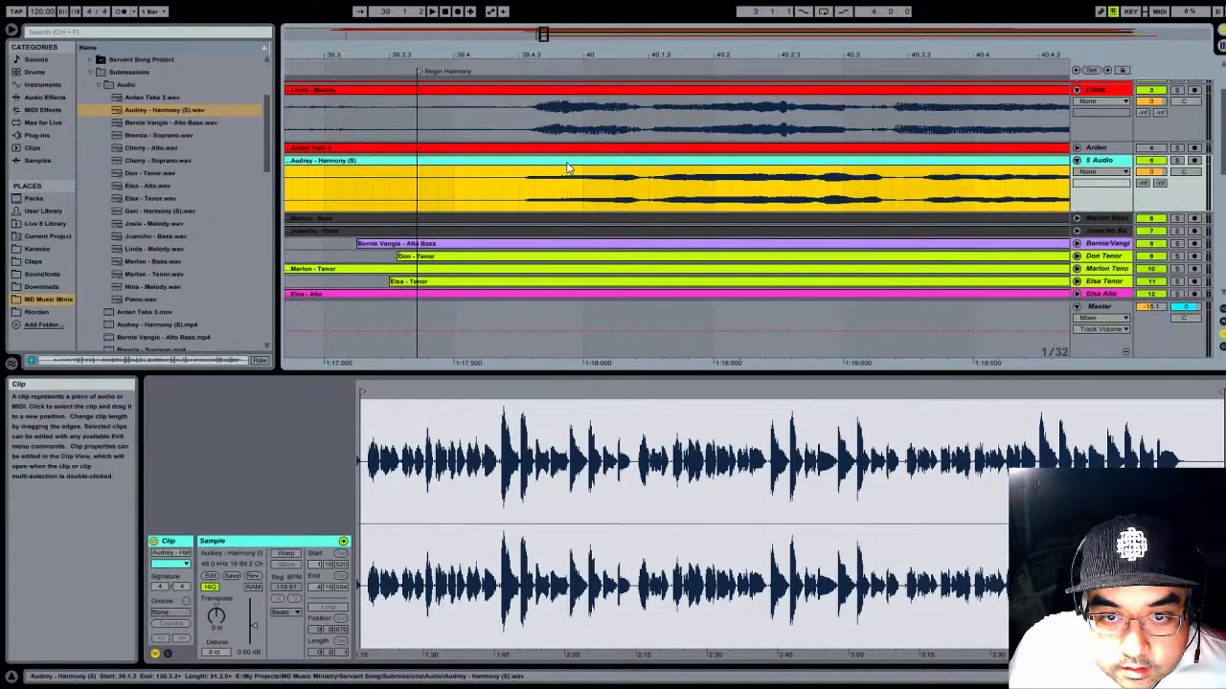
- Play the Harmony (S) clip with the other tracks from near the Begin Harmony locator to check its timing, and stop playback
click(470, 62)
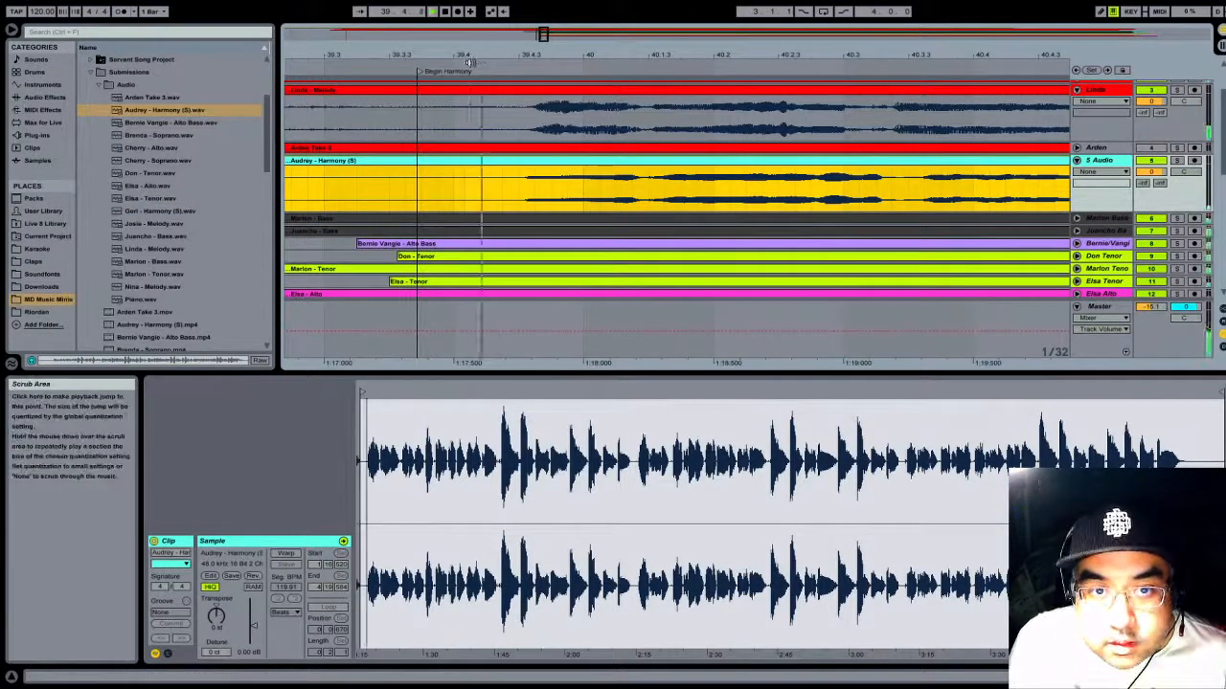
click(446, 11)
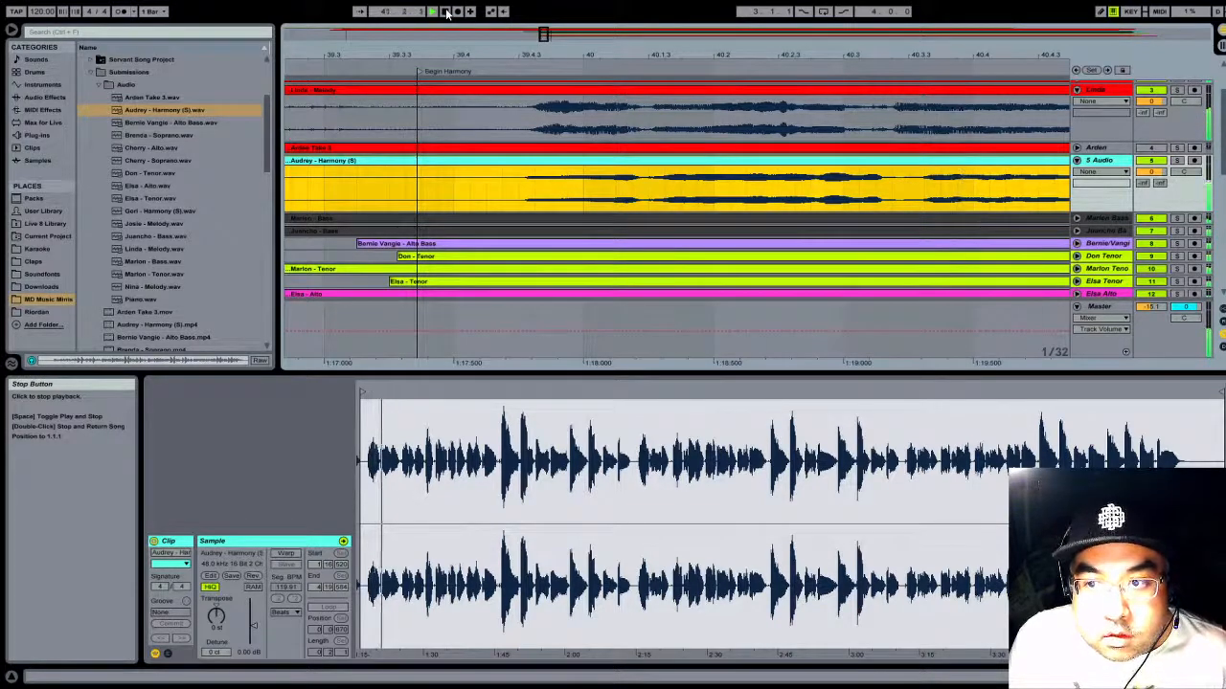
drag(569, 51, 354, 5)
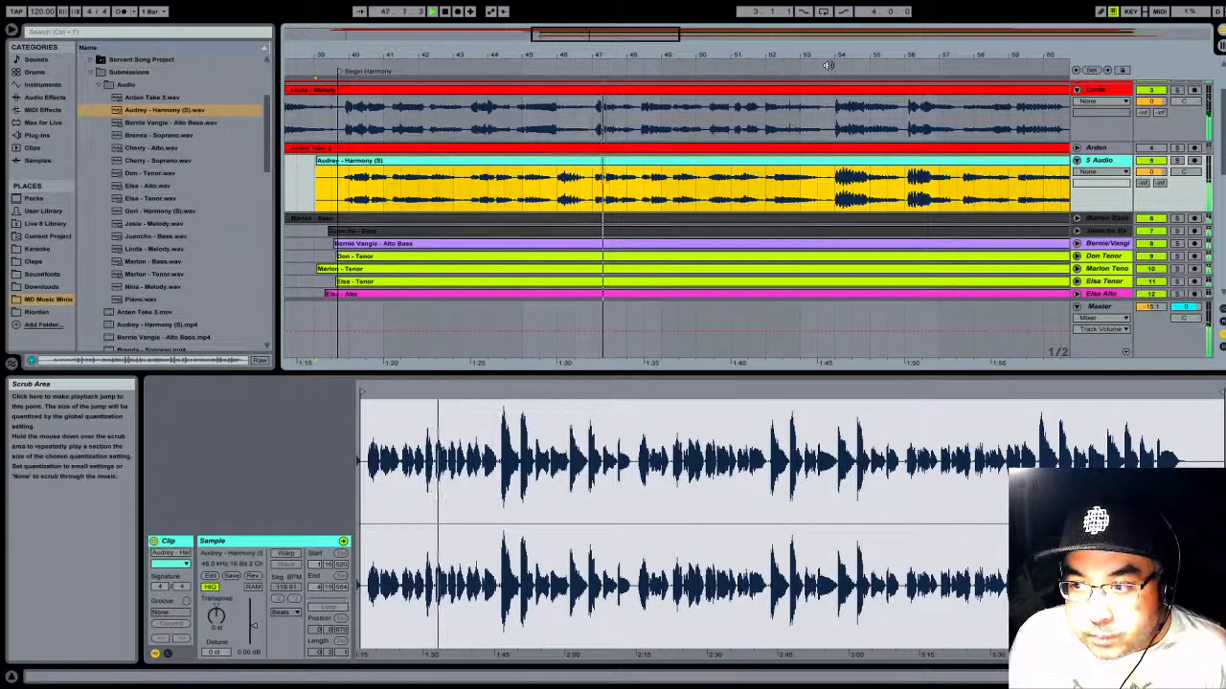
drag(804, 52, 648, 57)
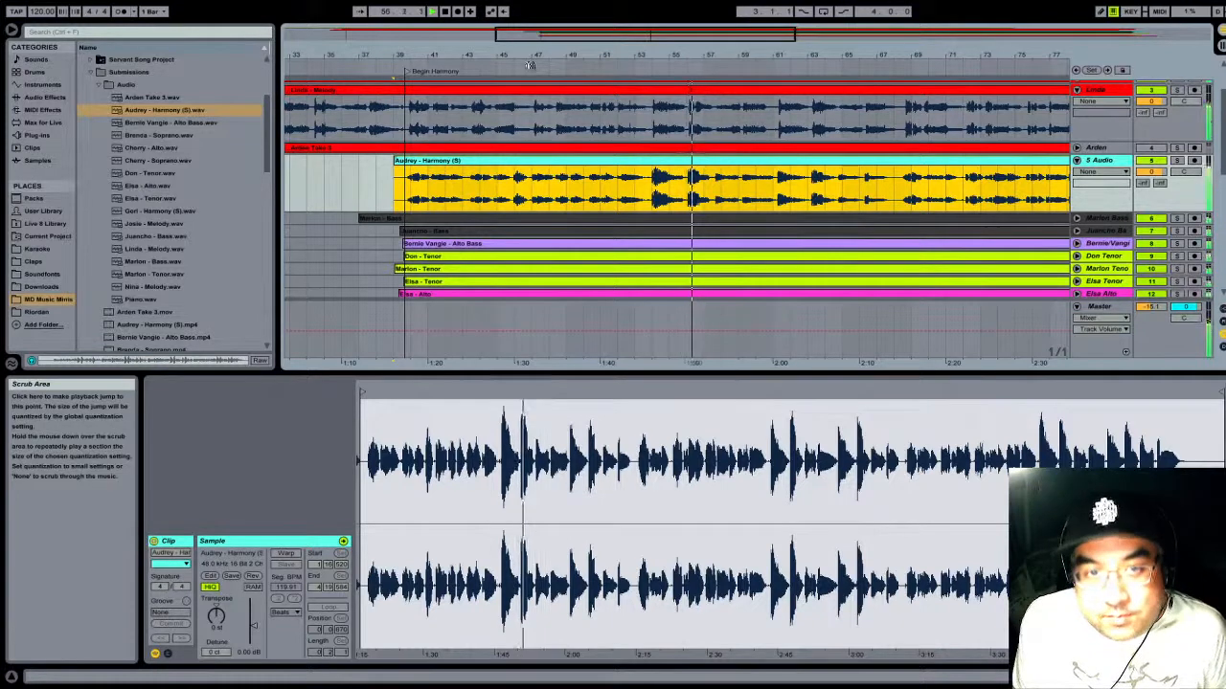
click(447, 13)
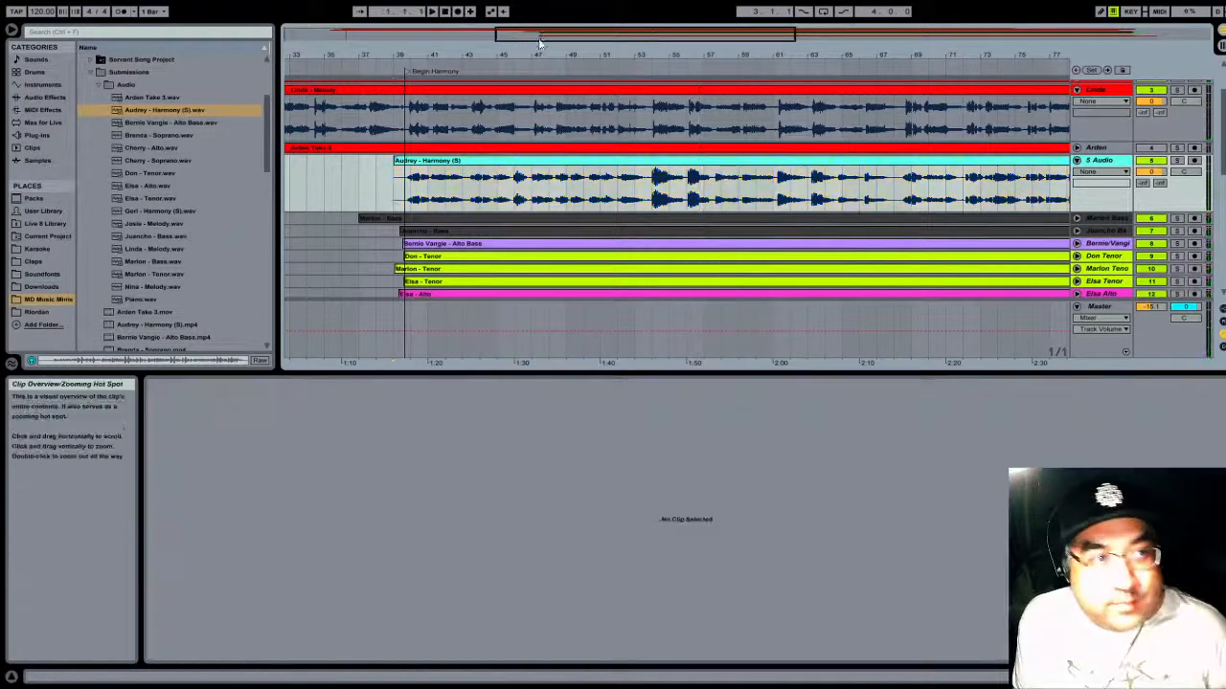
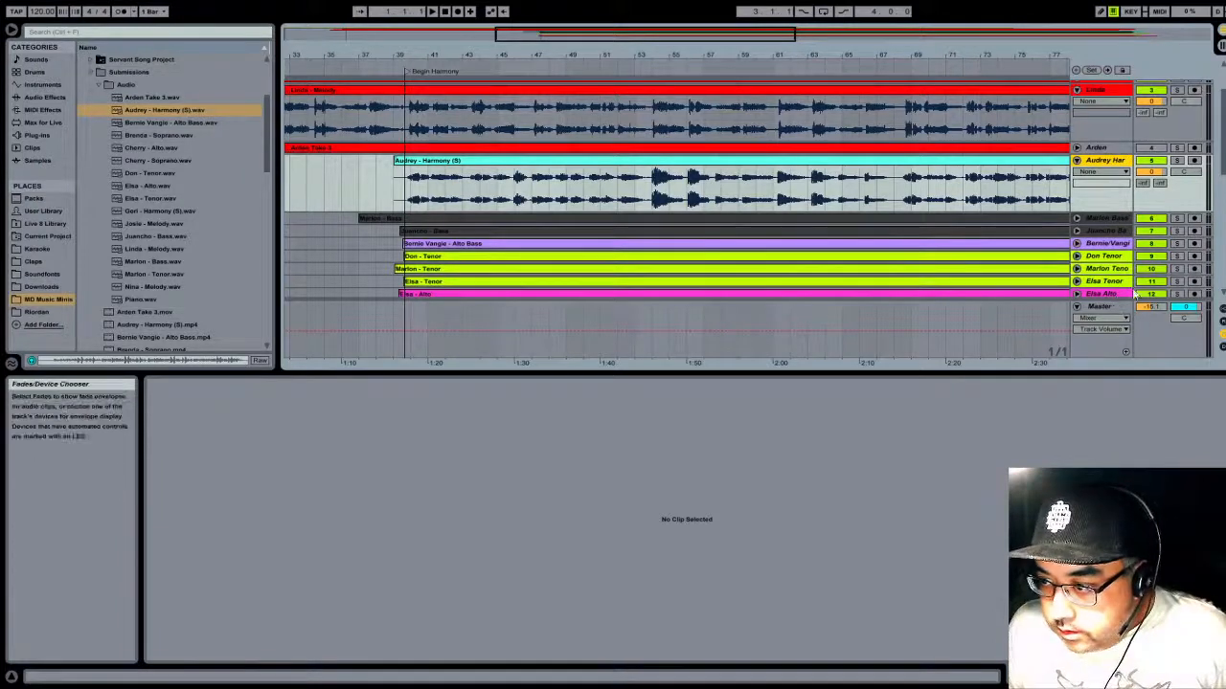
- Place three empty audio tracks directly below the cyan Harmony (S) track as tracks 6, 7 and 8
key(ctrl+t)
drag(1124, 151, 1123, 137)
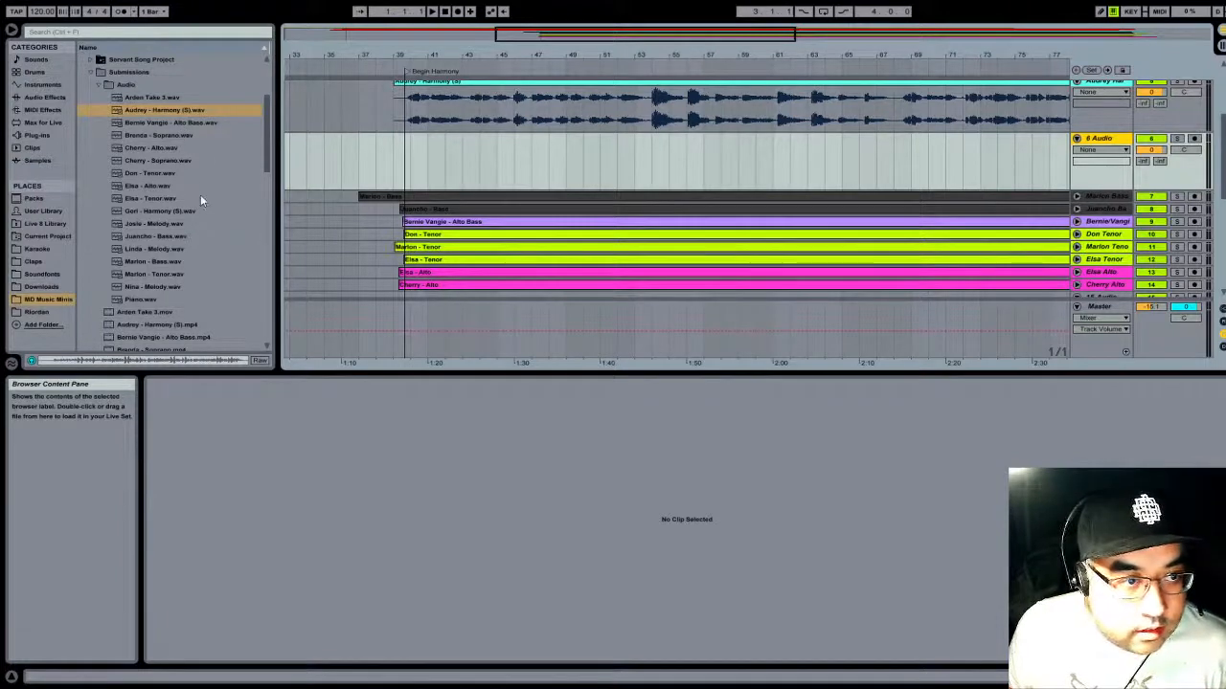
scroll(1117, 215, down, 2)
click(1104, 231)
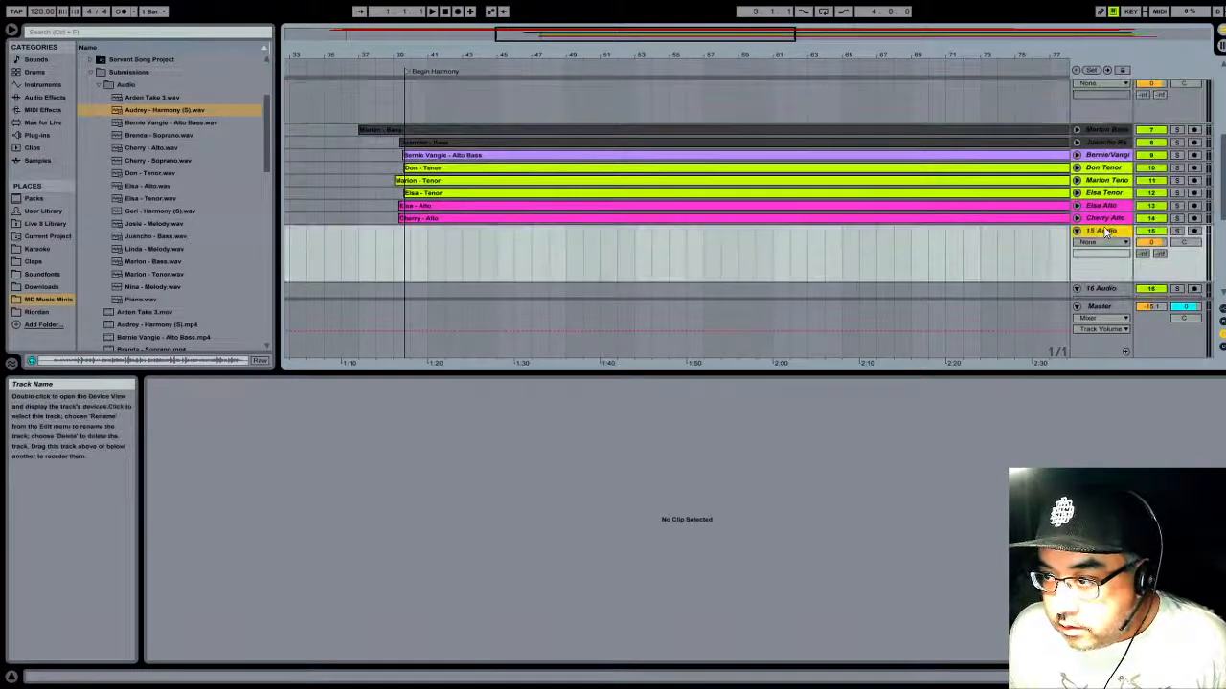
drag(1105, 233, 1104, 125)
scroll(1119, 229, down, 2)
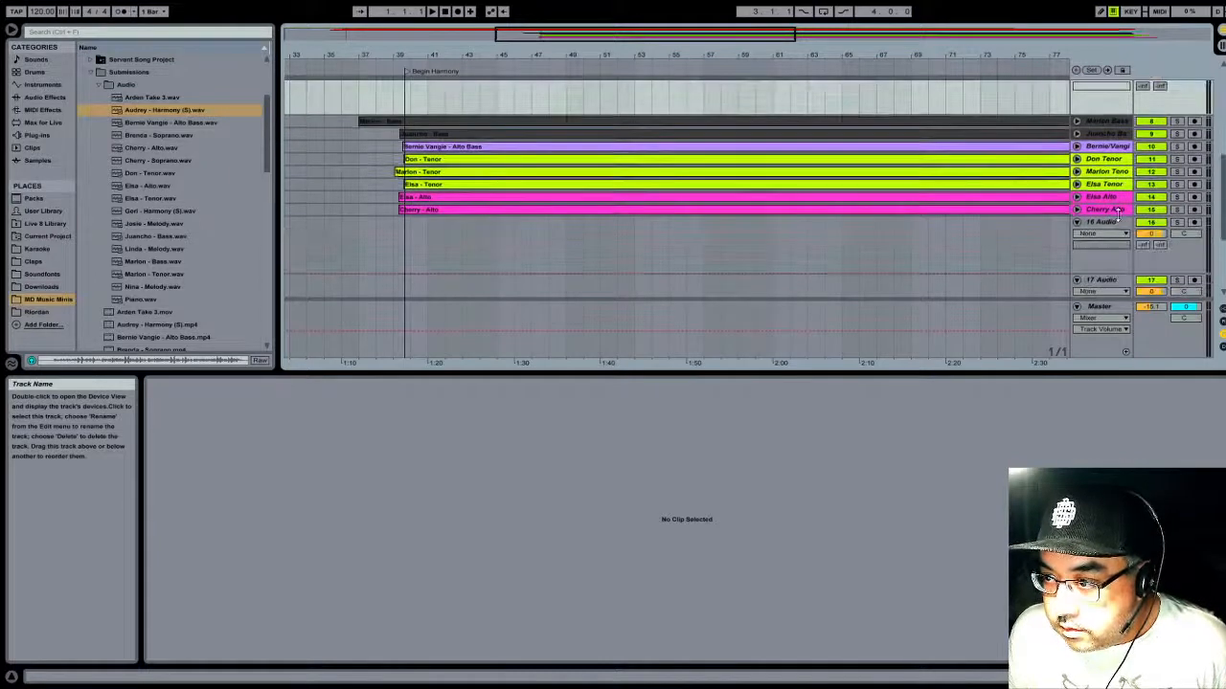
drag(1117, 224, 1113, 120)
scroll(1082, 175, up, 2)
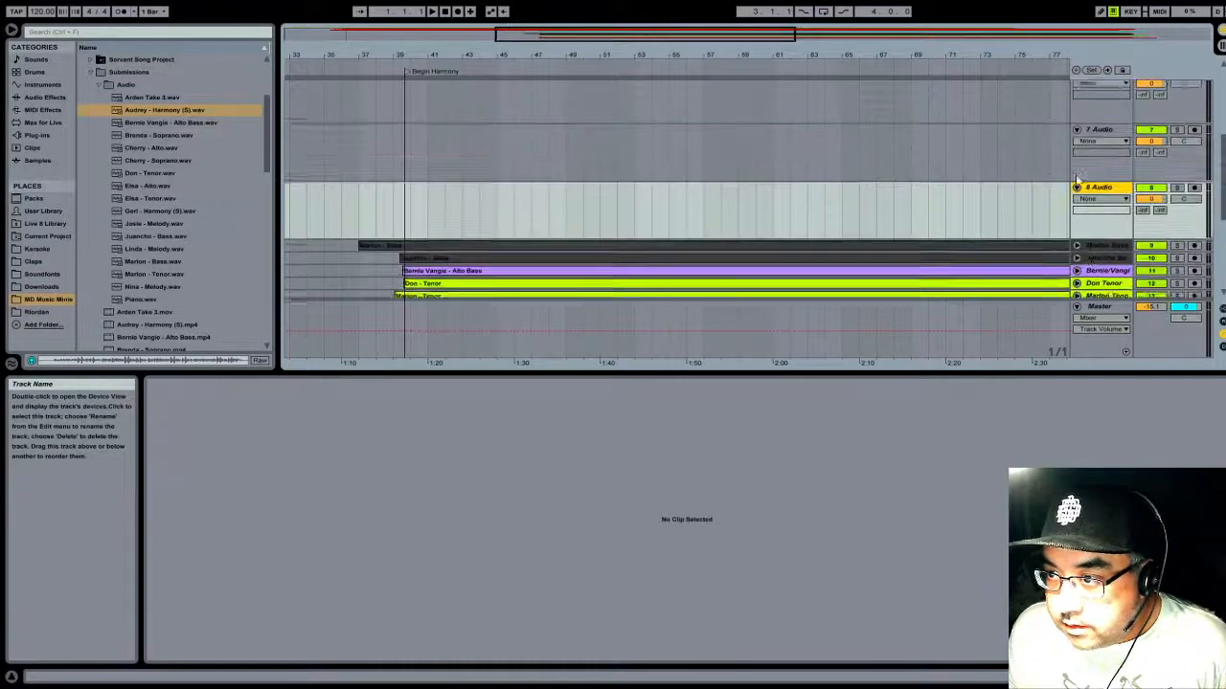
scroll(1078, 179, up, 3)
scroll(742, 120, down, 1)
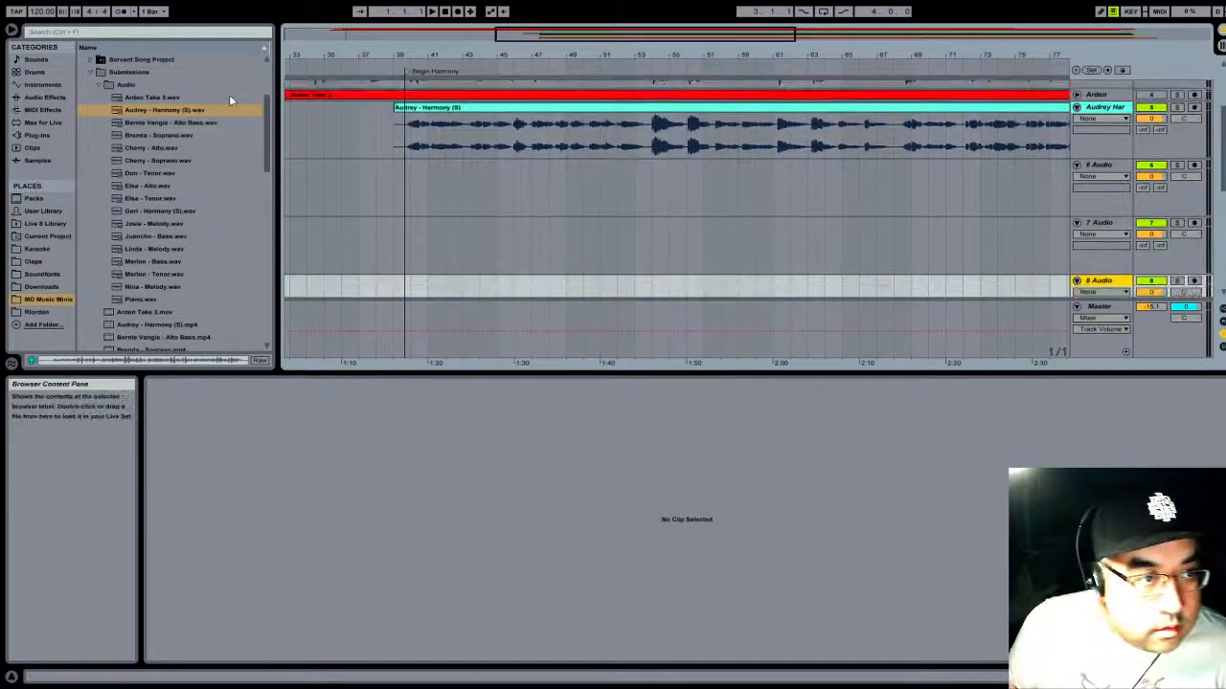
- Load the two Soprano recordings onto tracks 6 and 7 and the other Harmony (S) recording onto track 8
drag(145, 134, 330, 192)
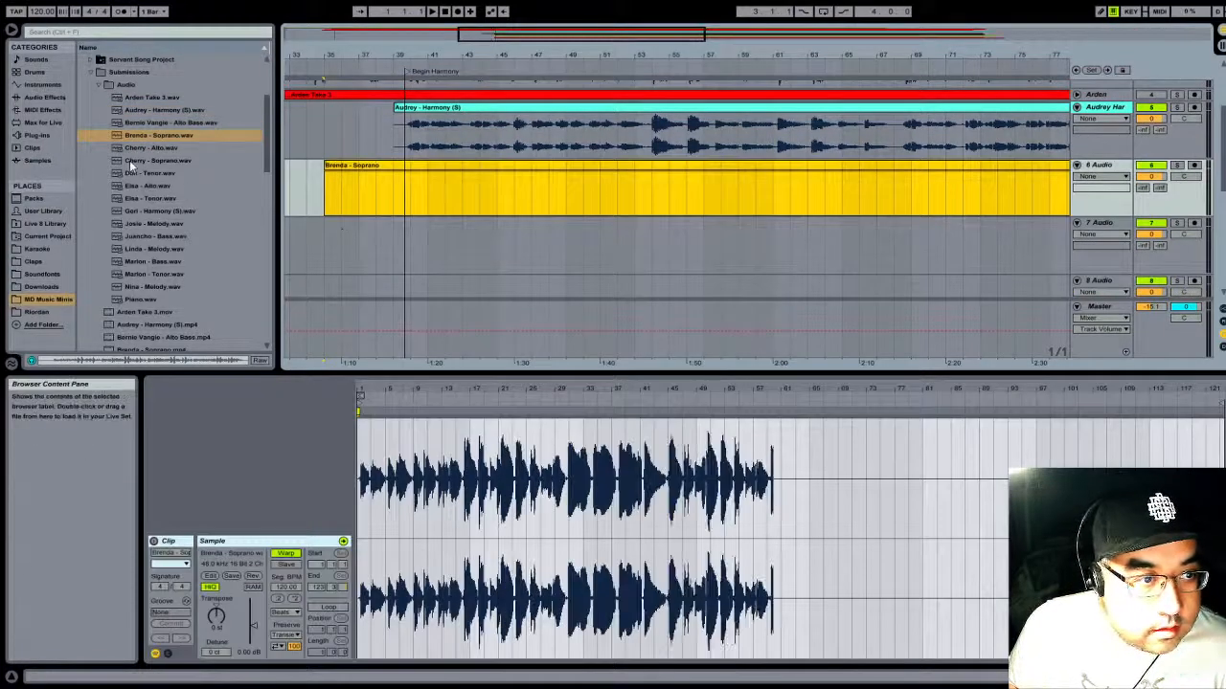
drag(130, 160, 301, 242)
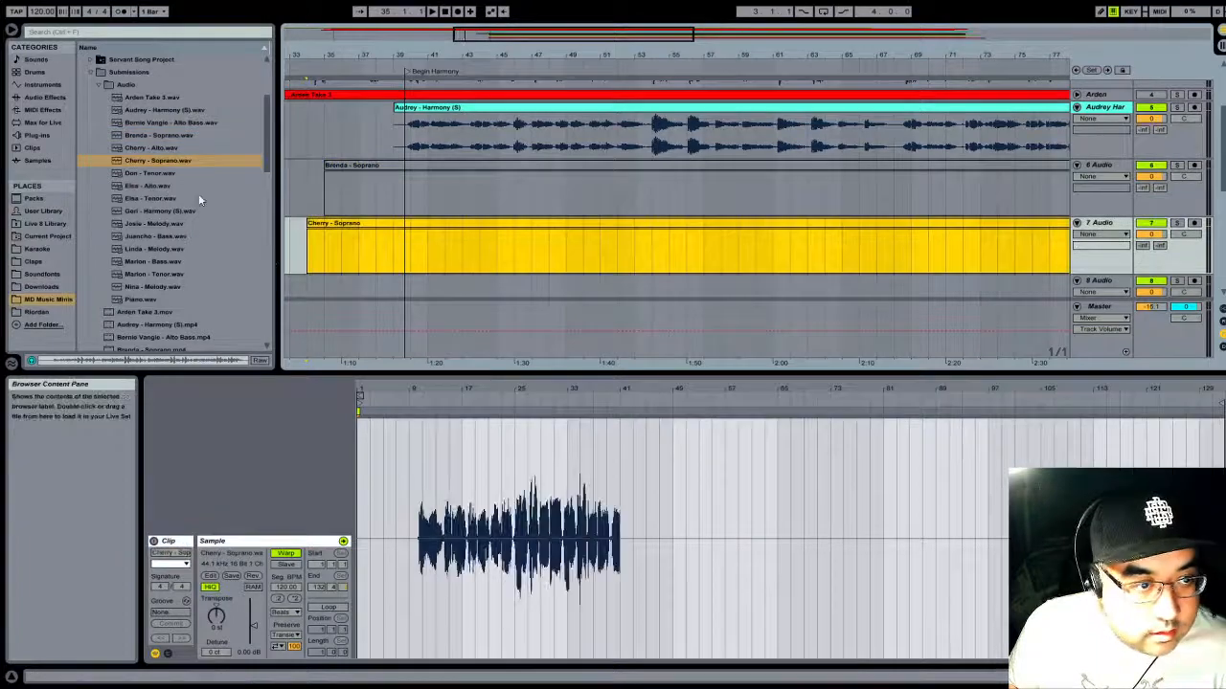
scroll(343, 223, down, 4)
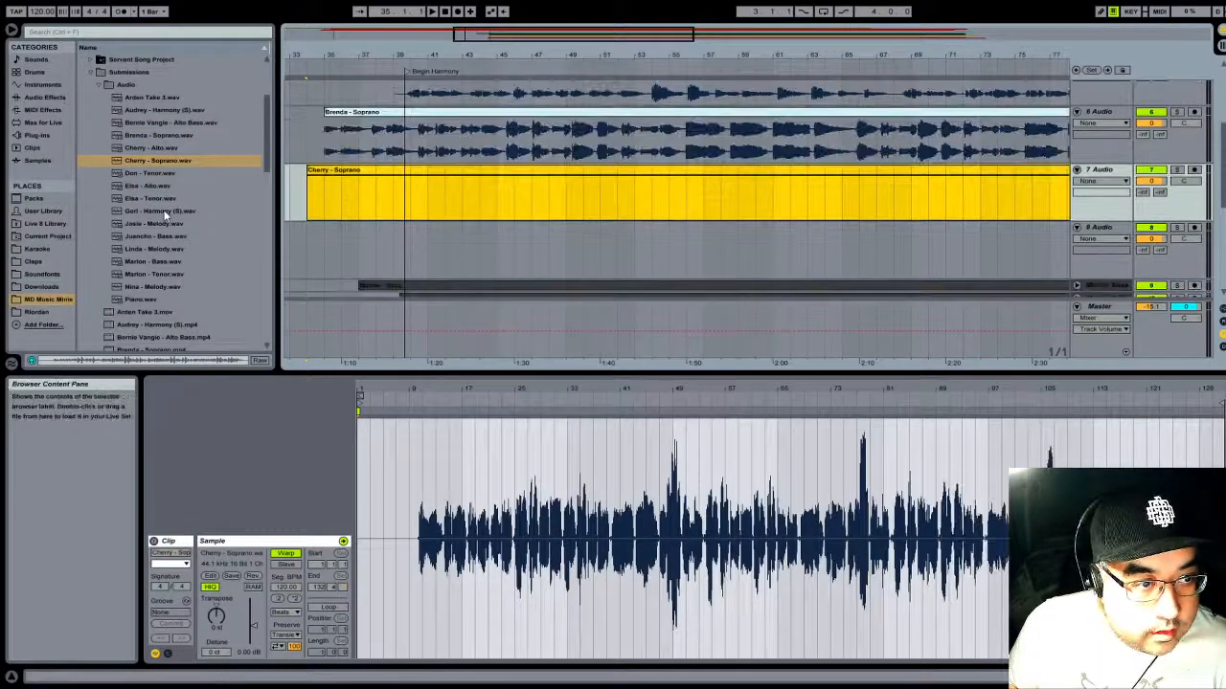
drag(165, 217, 529, 280)
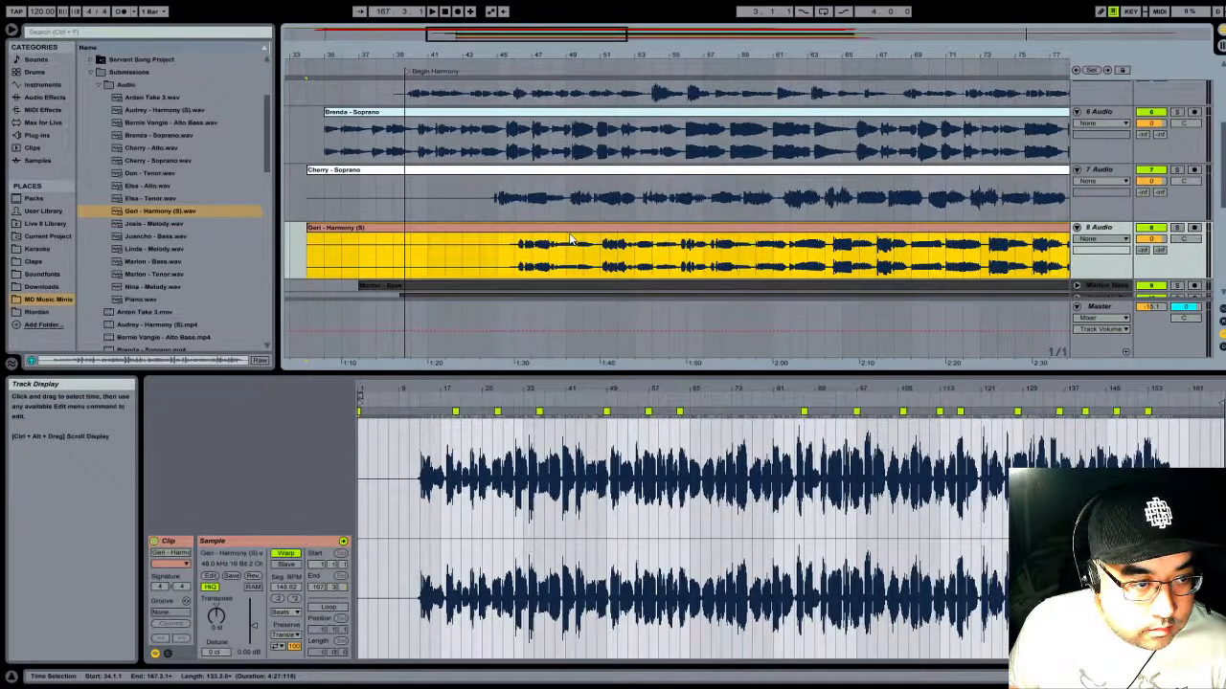
- Move empty track 17 up to position 4, directly below the unfolded melody track 3
scroll(571, 232, up, 5)
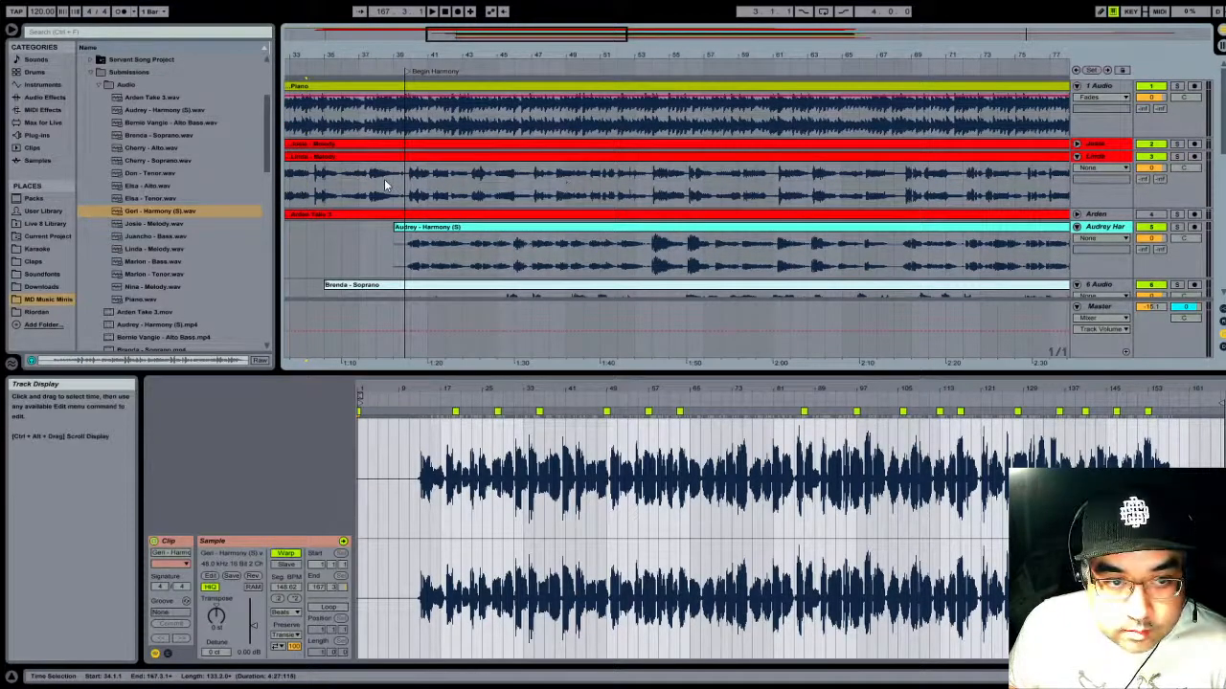
scroll(384, 179, down, 8)
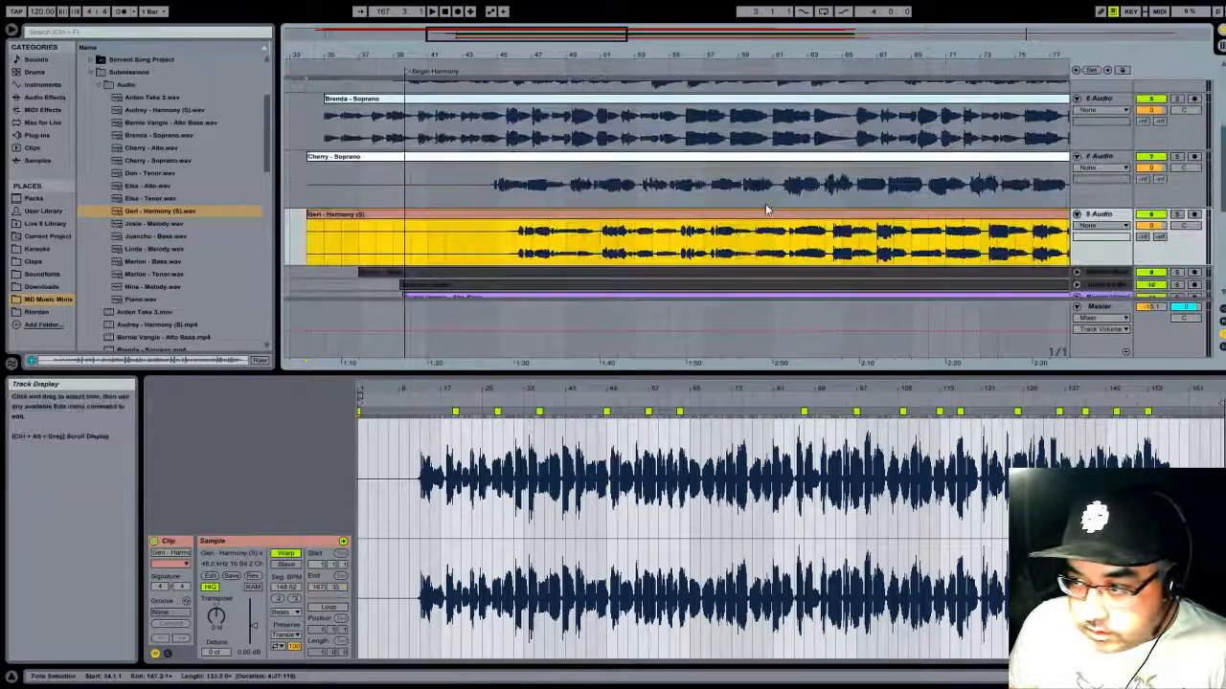
scroll(778, 206, down, 3)
scroll(1120, 153, up, 1)
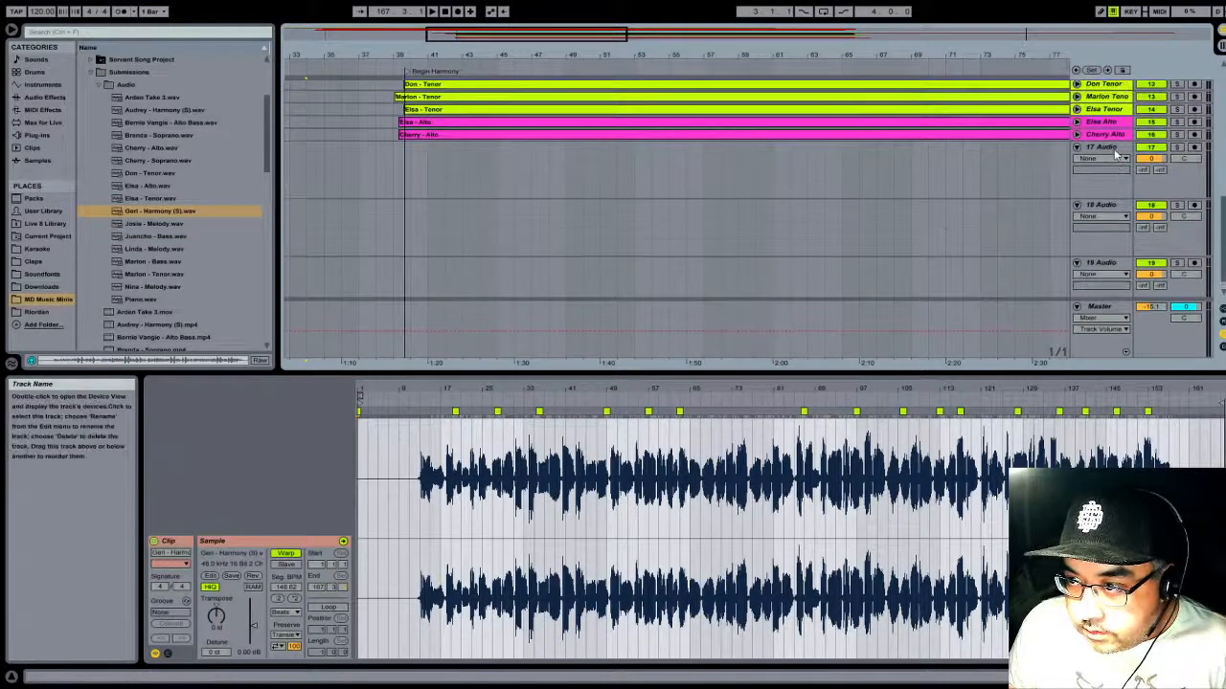
drag(1115, 148, 1068, 126)
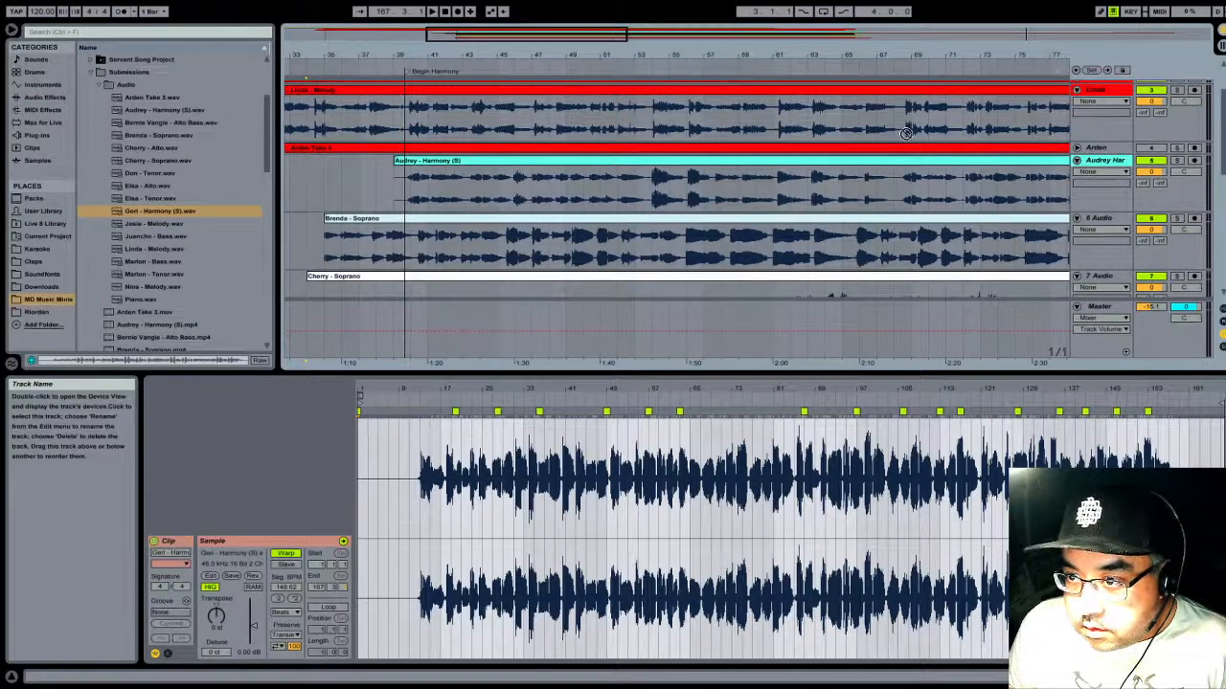
drag(302, 193, 312, 193)
scroll(498, 197, down, 8)
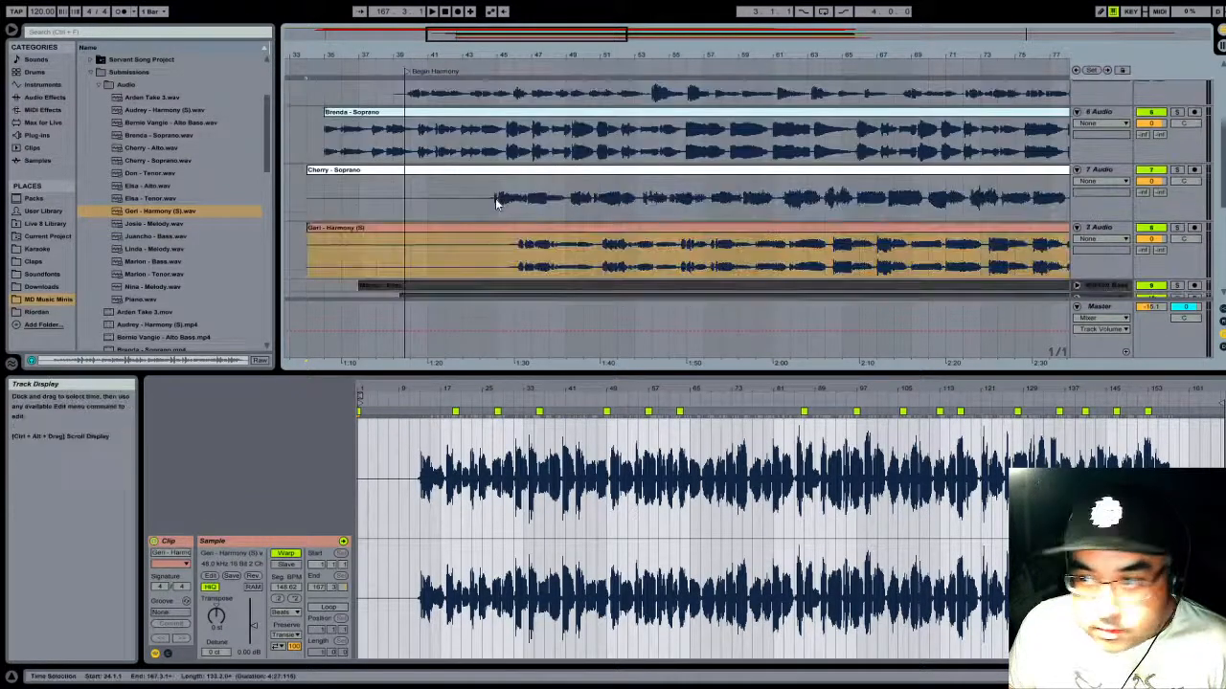
scroll(1063, 234, up, 1)
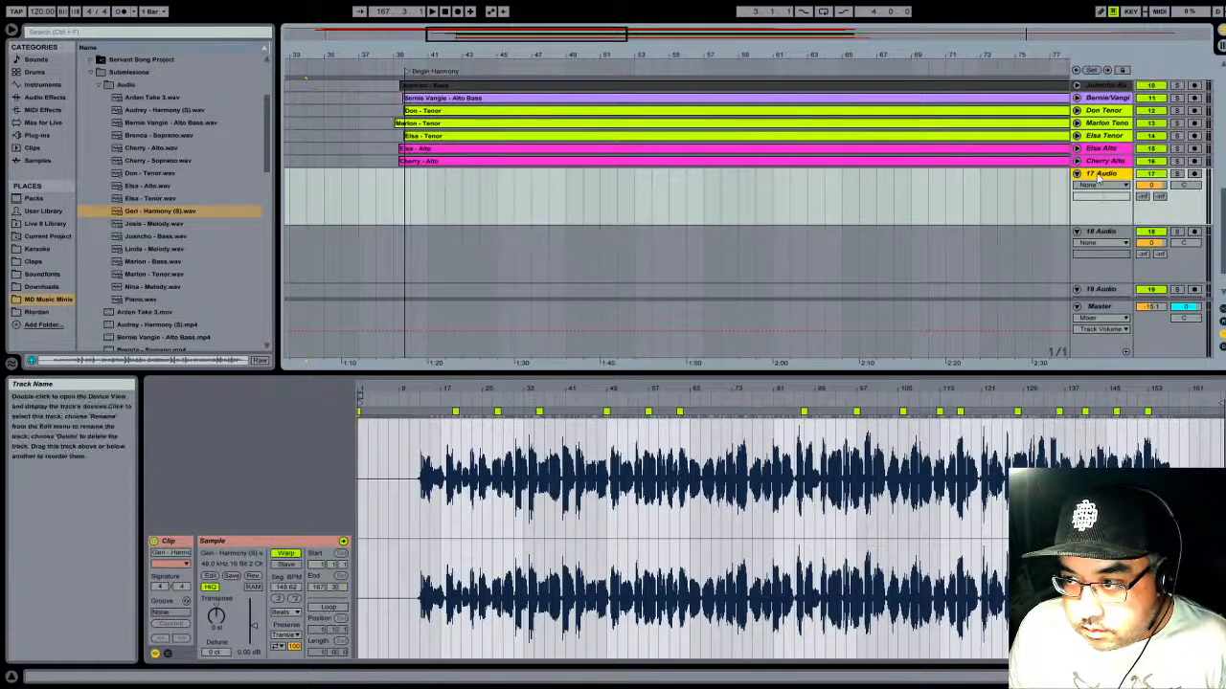
drag(1085, 137, 1066, 65)
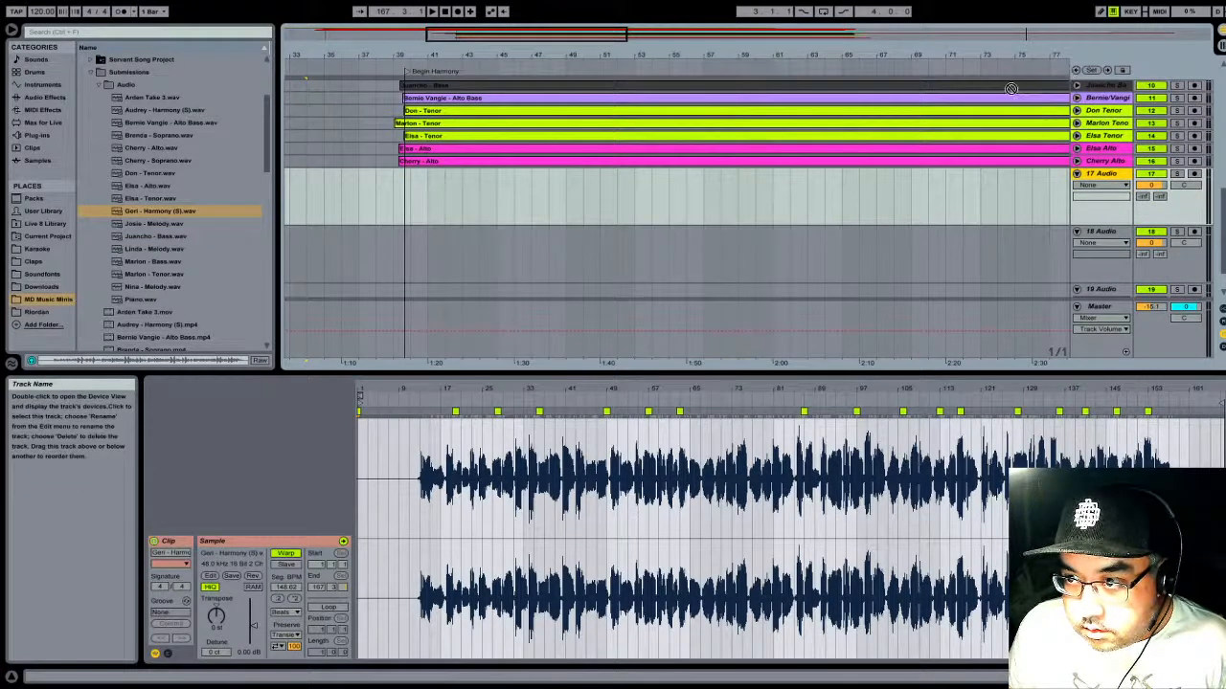
mouse_move(1017, 169)
mouse_down()
mouse_move(1117, 184)
mouse_move(1100, 101)
mouse_up()
scroll(1097, 134, up, 4)
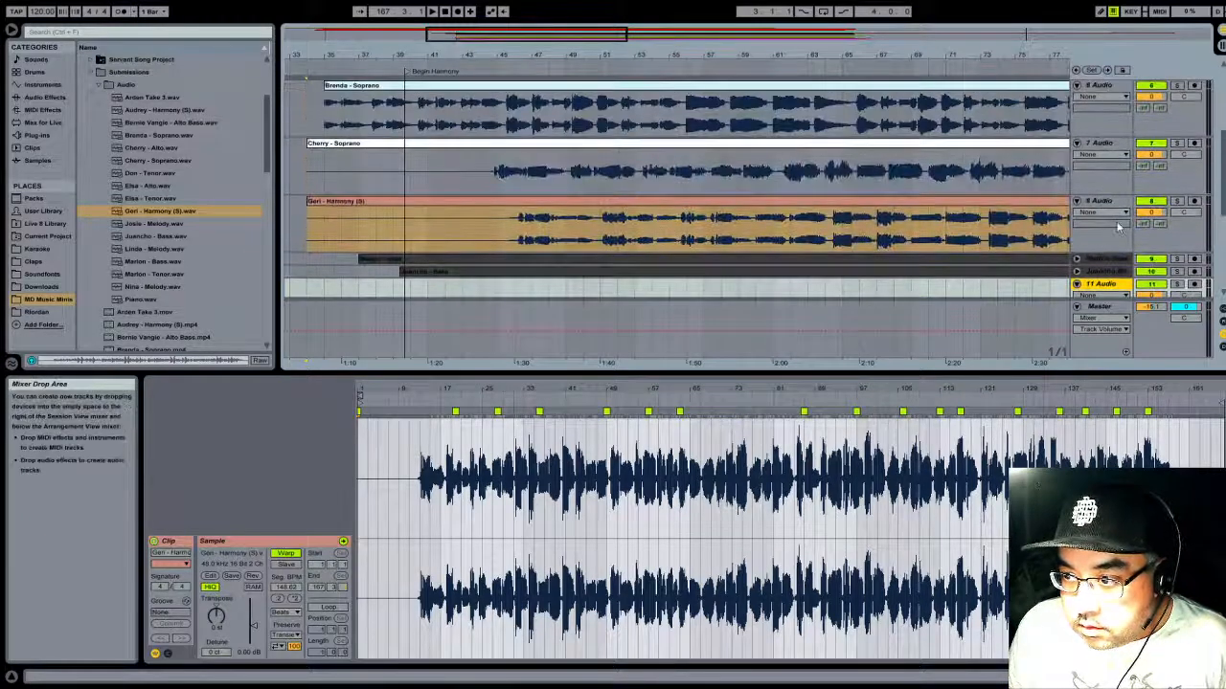
mouse_move(1111, 286)
mouse_down()
mouse_move(1092, 100)
mouse_move(1109, 220)
mouse_move(1097, 152)
mouse_up()
click(930, 213)
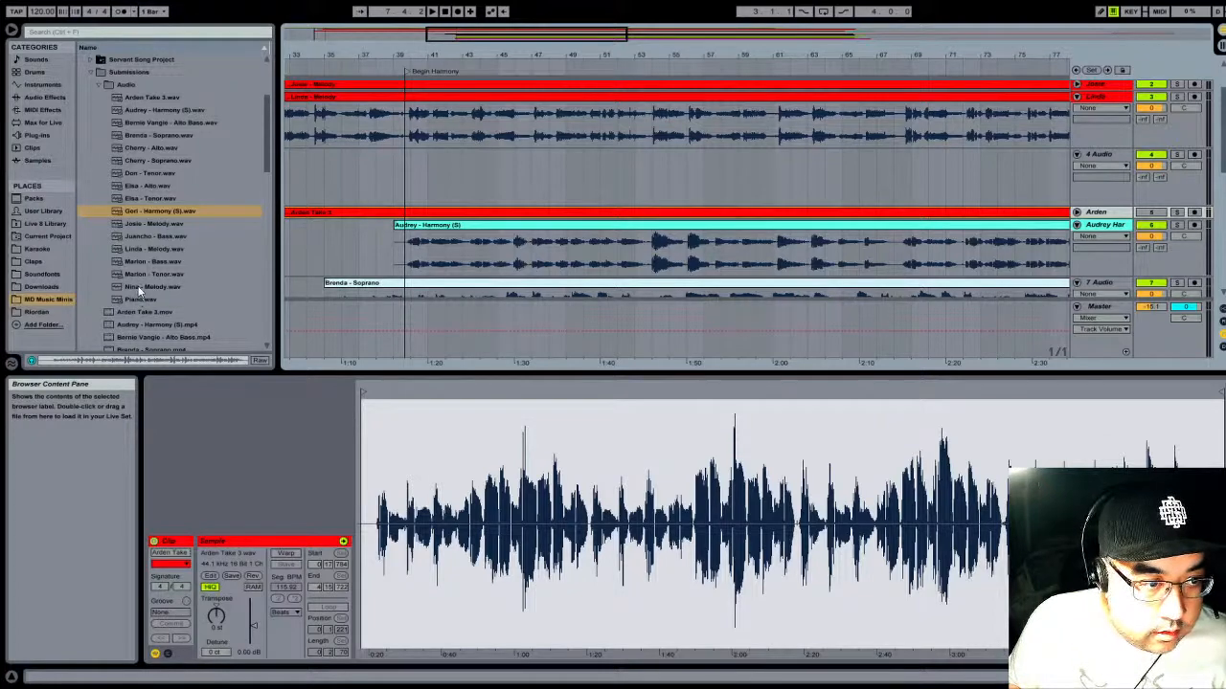
- Load the unused Melody recording onto track 4, labelled with the singer's name and coloured red, with warping turned off
drag(139, 287, 319, 163)
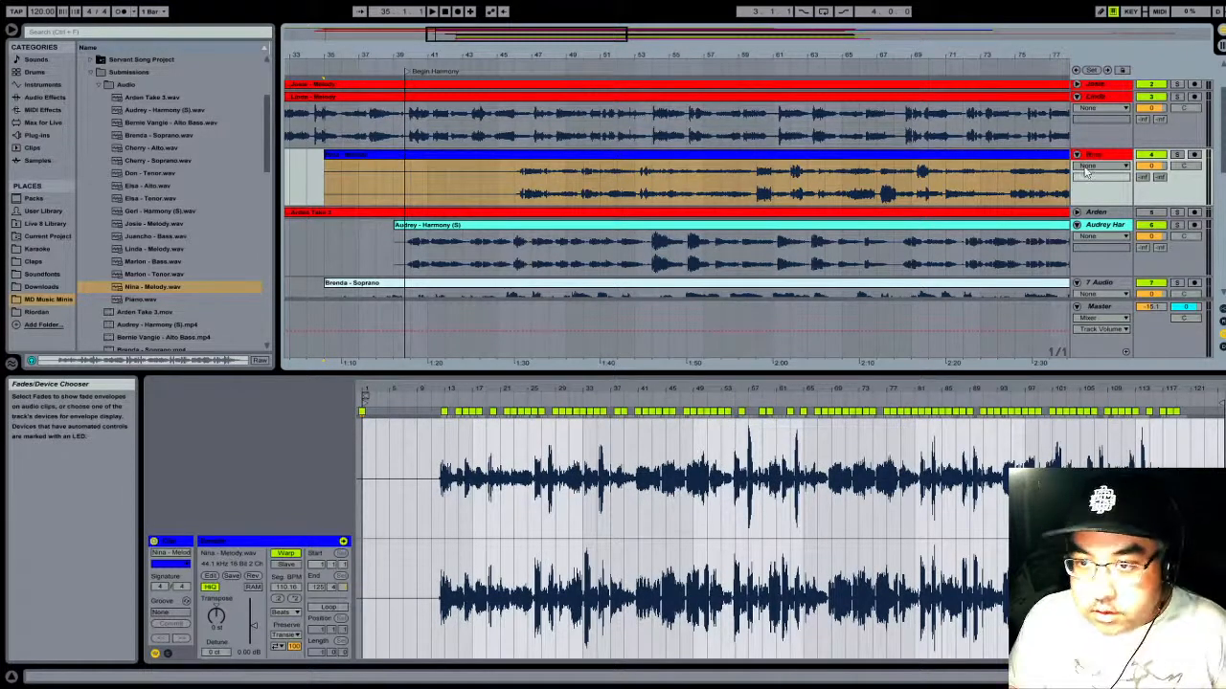
click(983, 155)
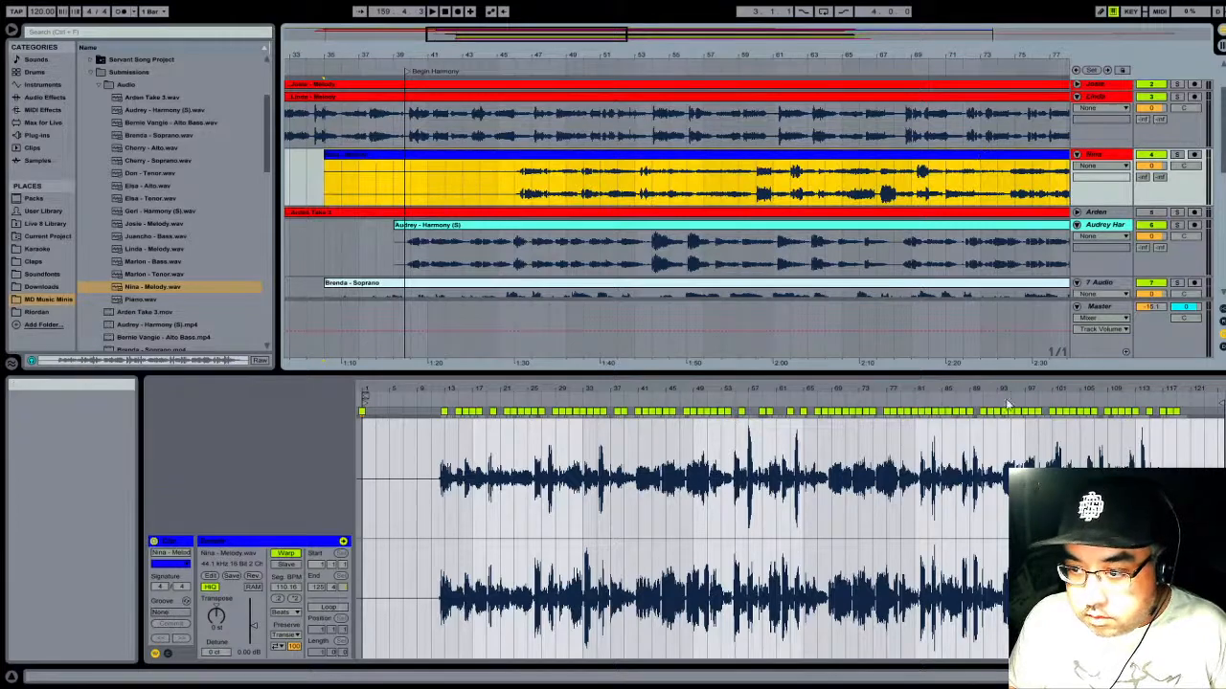
click(997, 413)
click(285, 554)
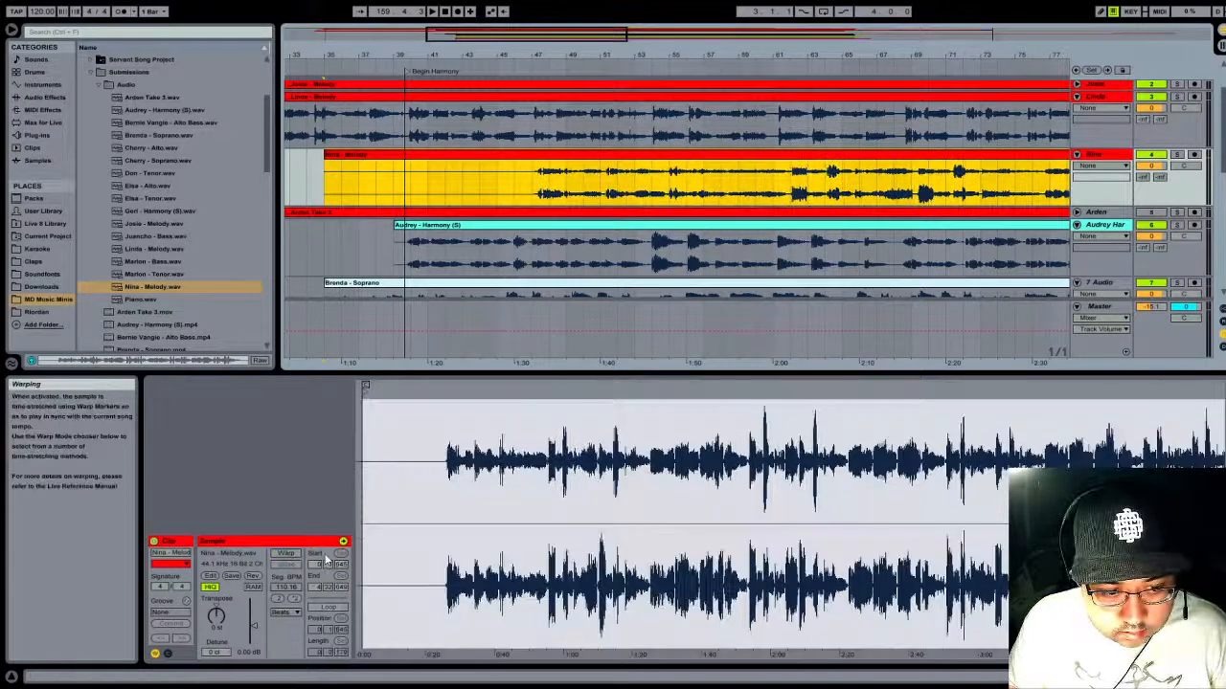
- Trim the silent beginning of the track 4 melody clip and shift it to start near 7.4.4, aligning its first sung note with locator 1
drag(445, 55, 445, 11)
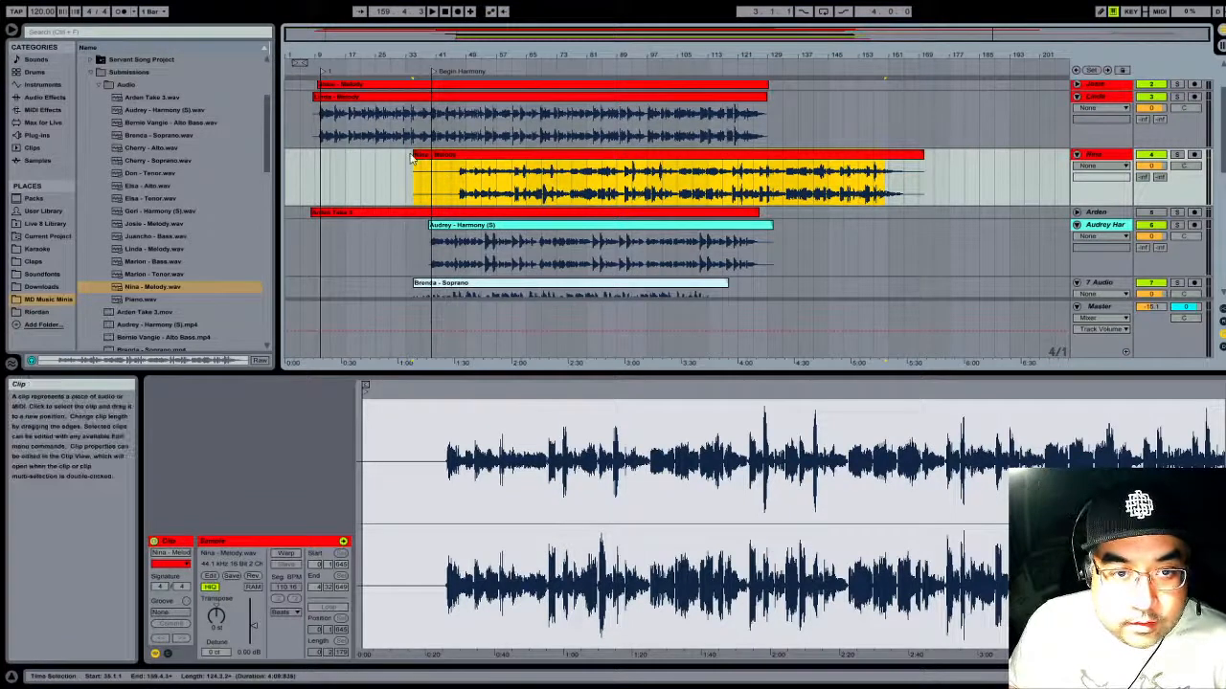
drag(414, 159, 351, 149)
drag(323, 50, 628, 160)
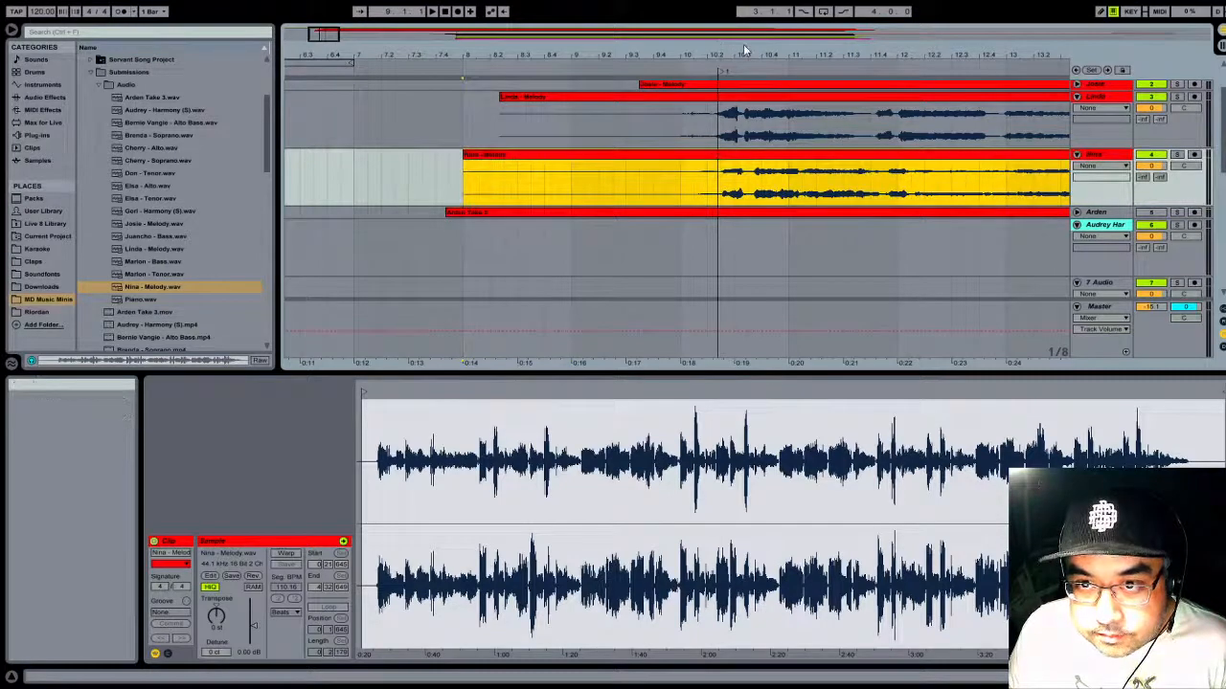
drag(781, 57, 527, 158)
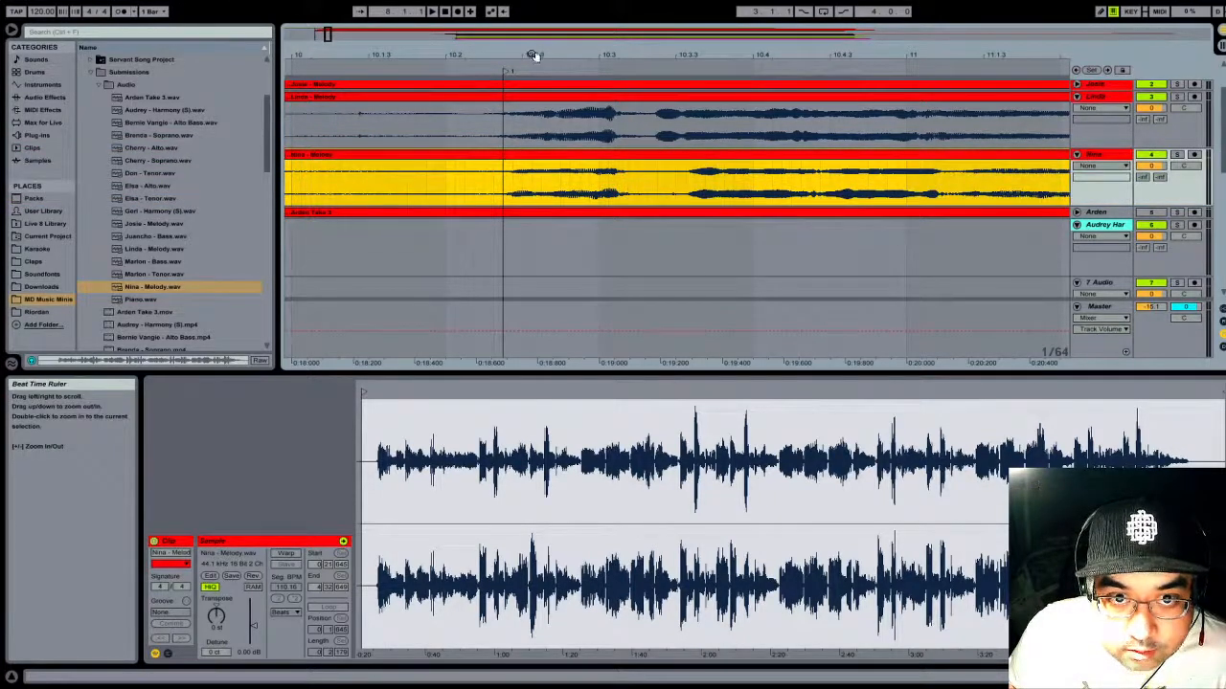
drag(533, 55, 469, 160)
drag(528, 47, 501, 52)
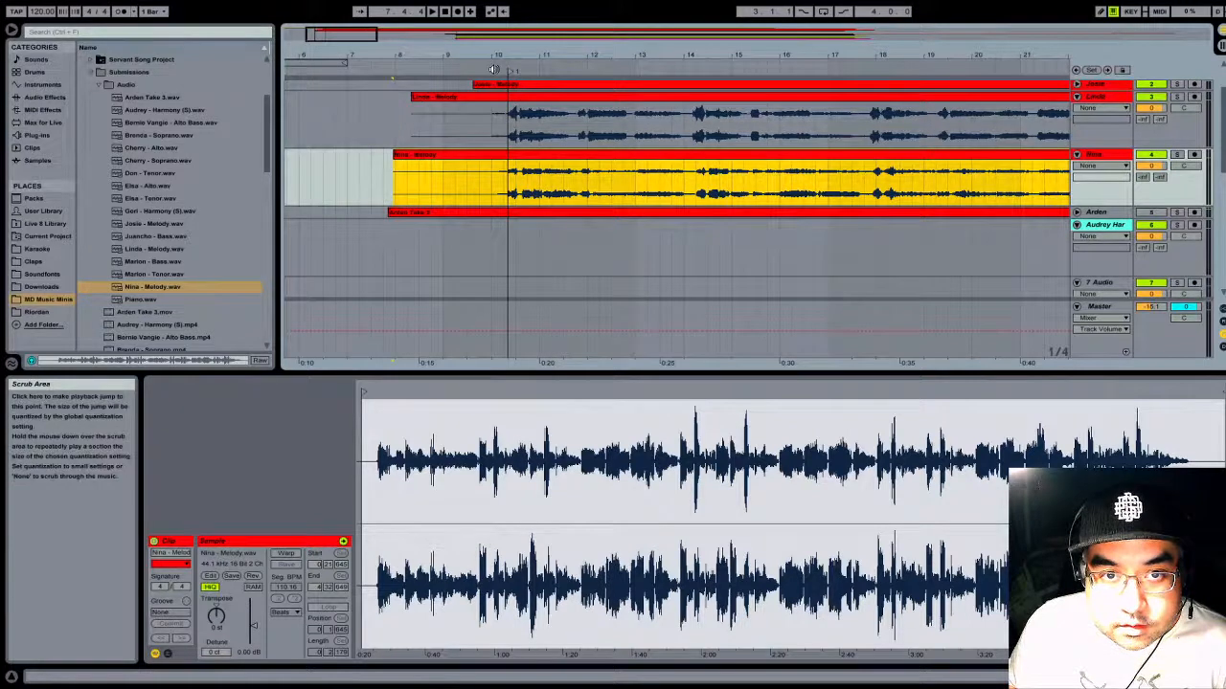
- Play the track 4 melody with the other tracks from locator 1 and again from about bar 22 to check its timing
click(494, 69)
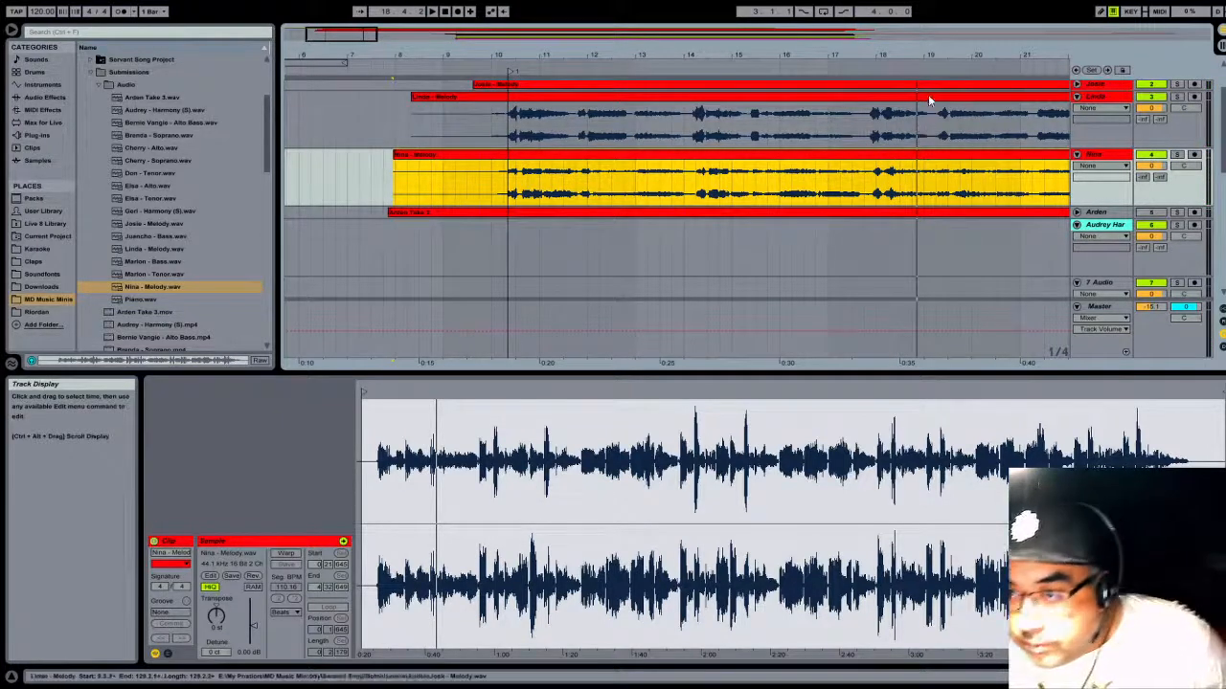
drag(950, 51, 592, 52)
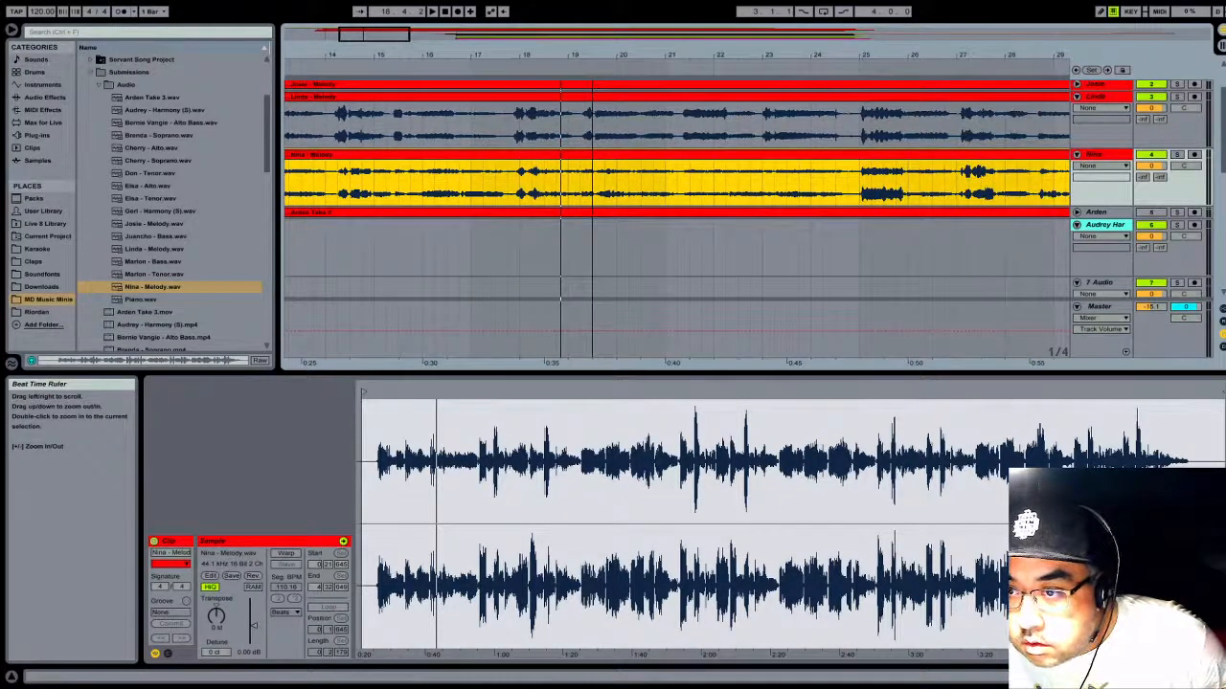
click(751, 68)
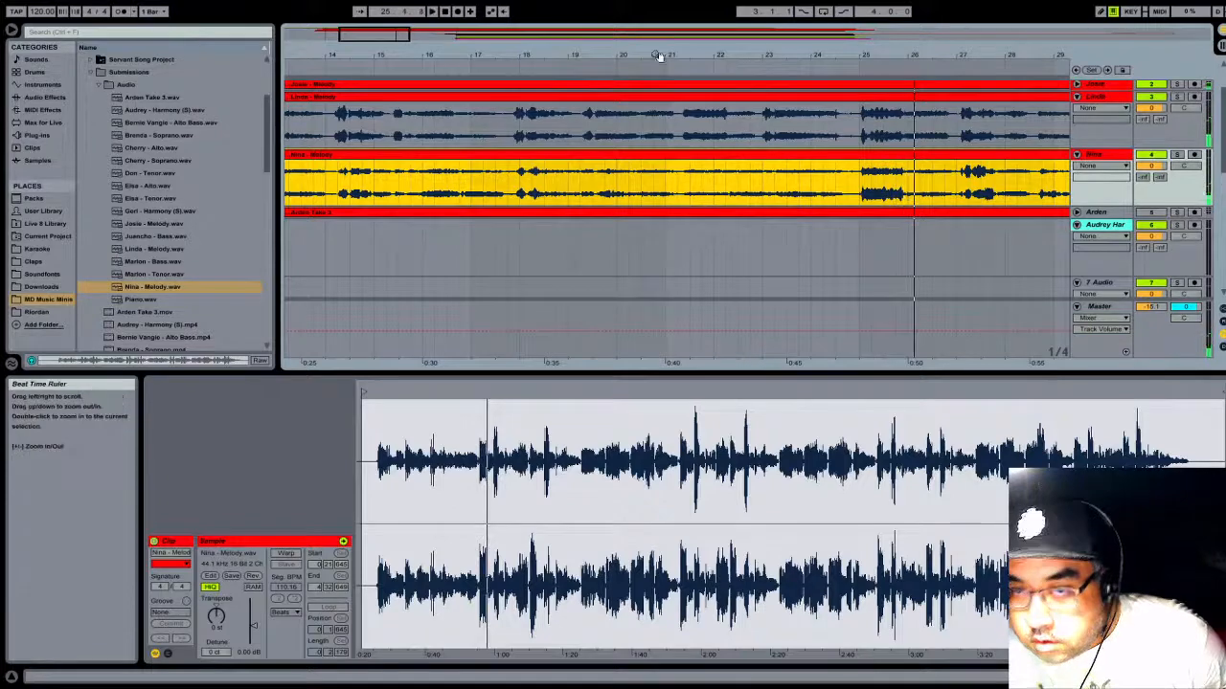
- Review the whole track list, from the piano down to the empty audio tracks below the altos
scroll(1140, 182, down, 5)
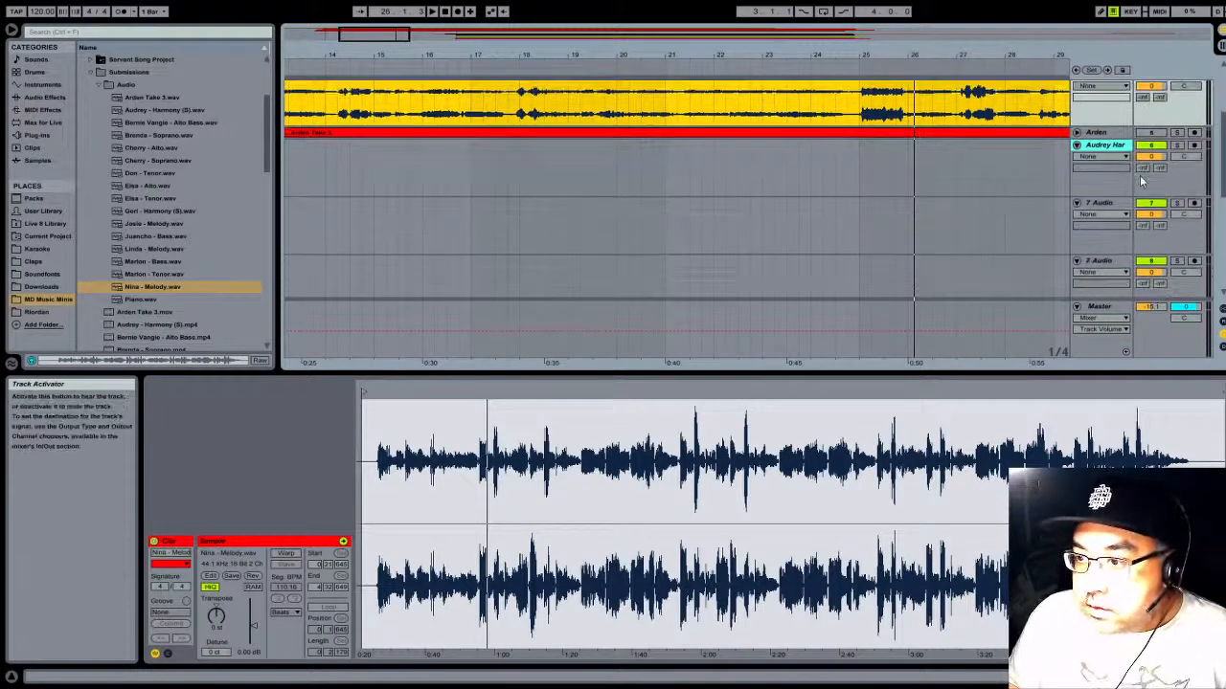
scroll(1137, 205, down, 4)
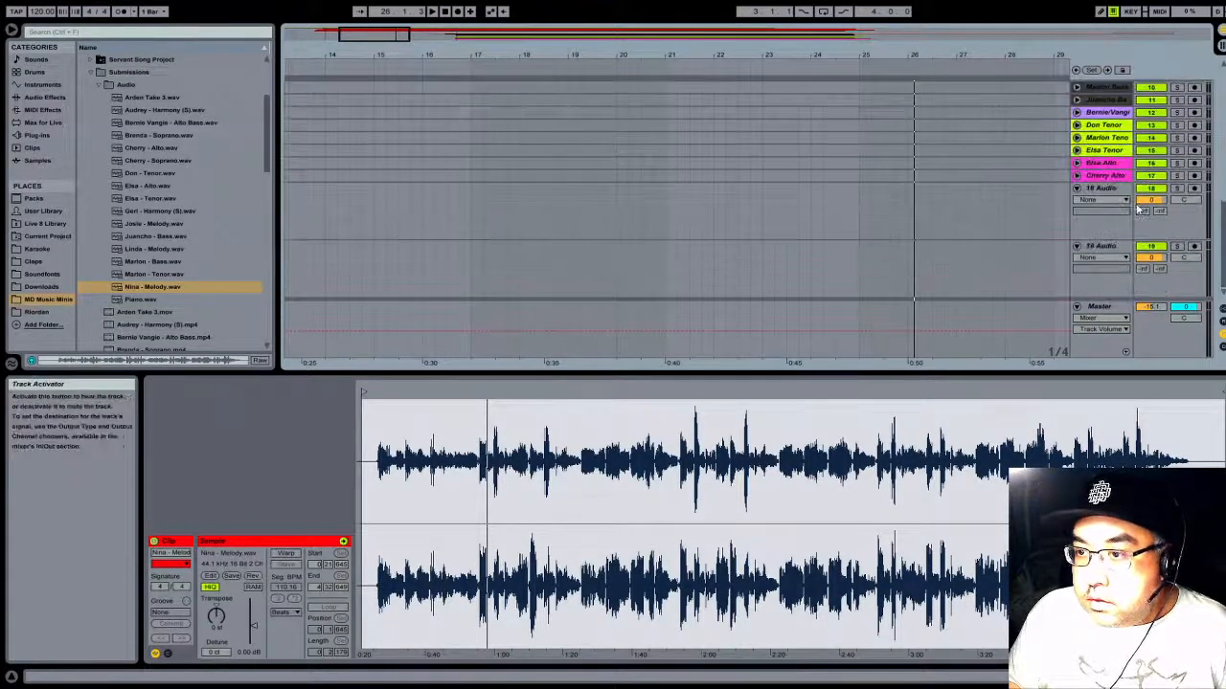
scroll(1135, 212, up, 5)
scroll(1126, 213, up, 2)
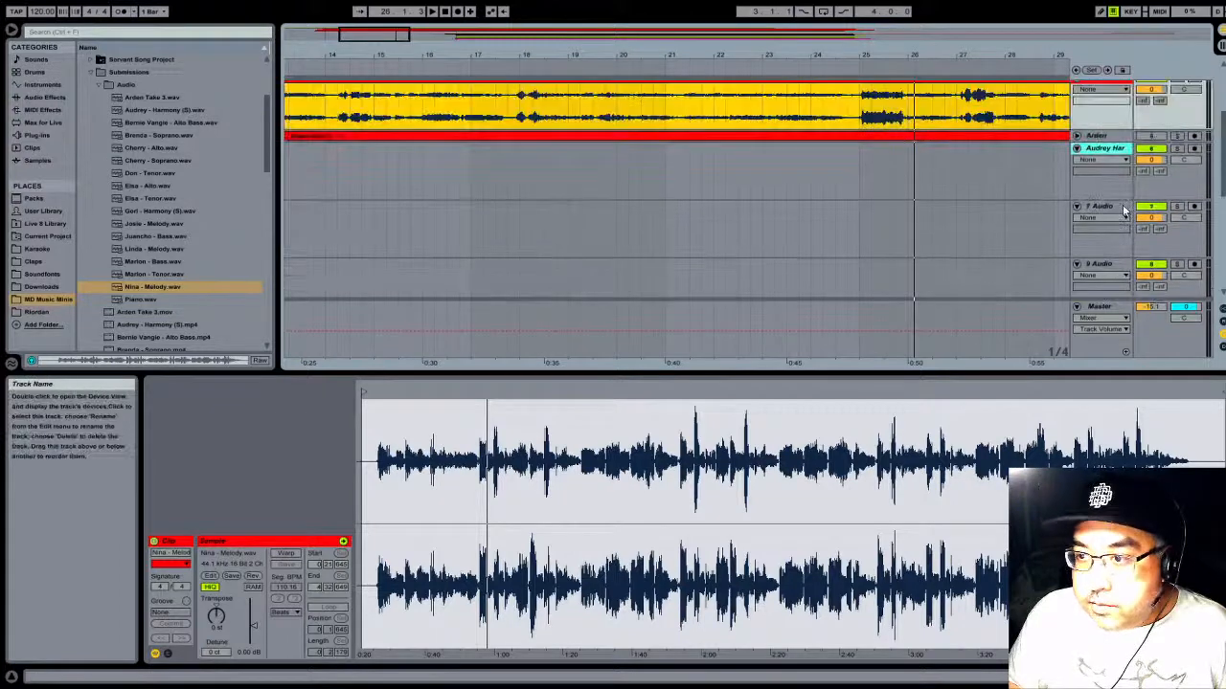
scroll(1121, 228, down, 4)
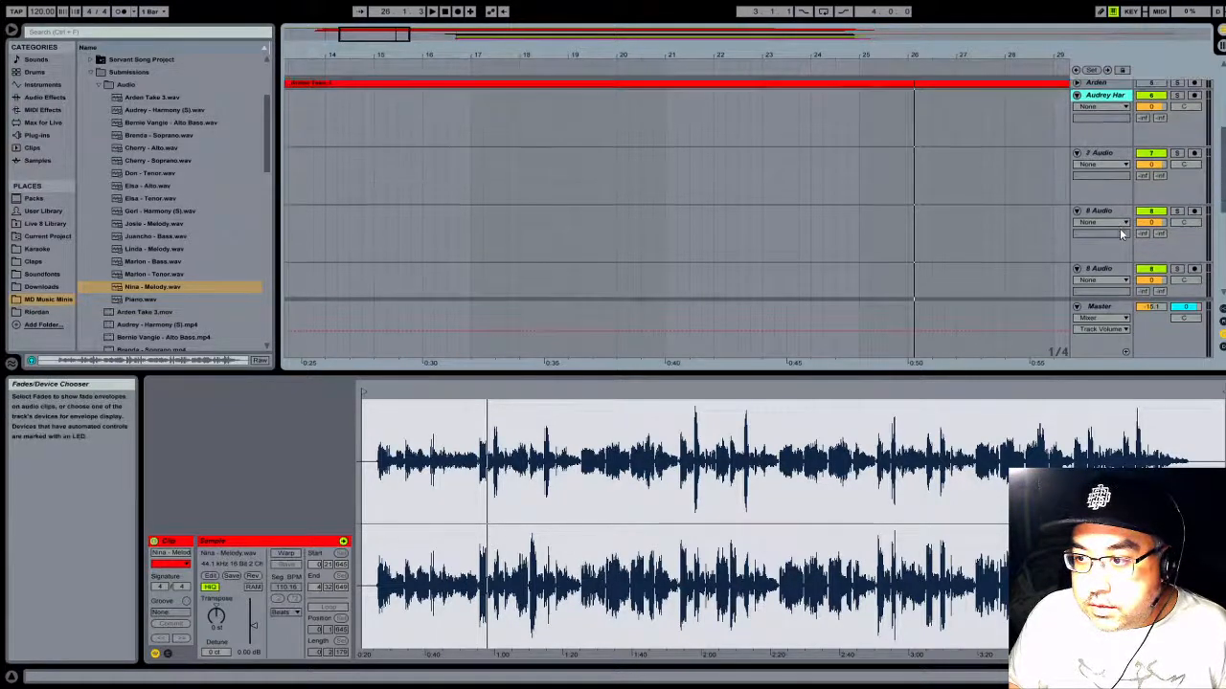
scroll(1121, 230, down, 4)
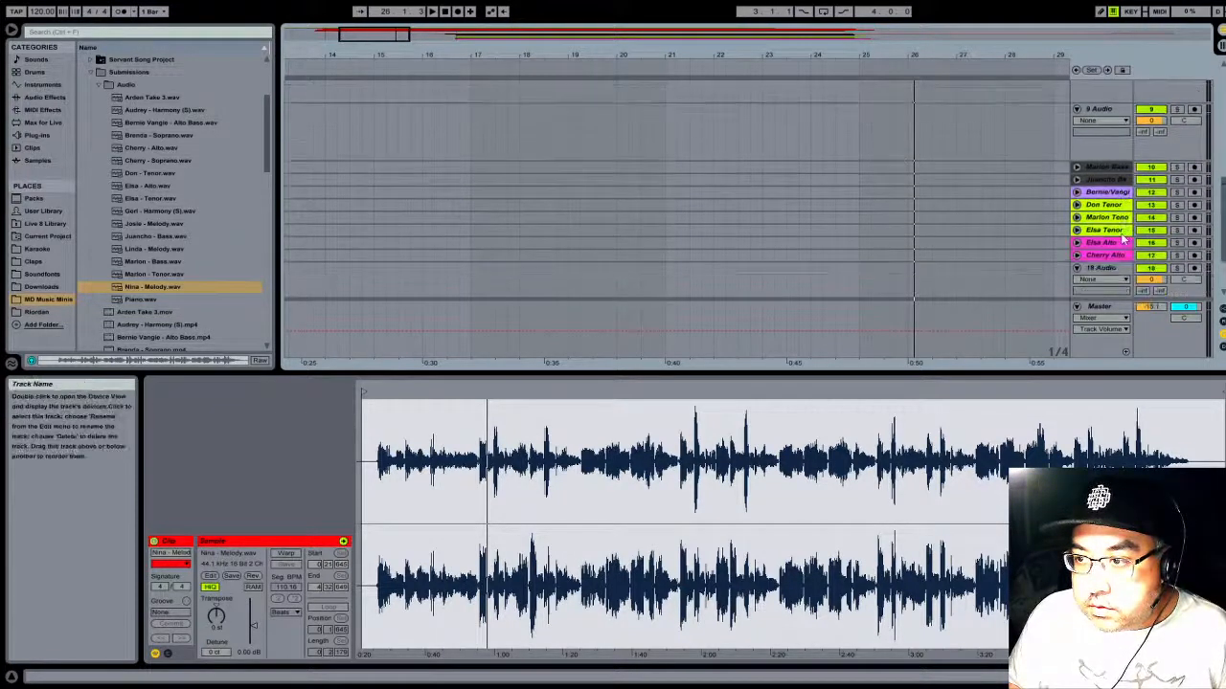
scroll(1126, 239, up, 10)
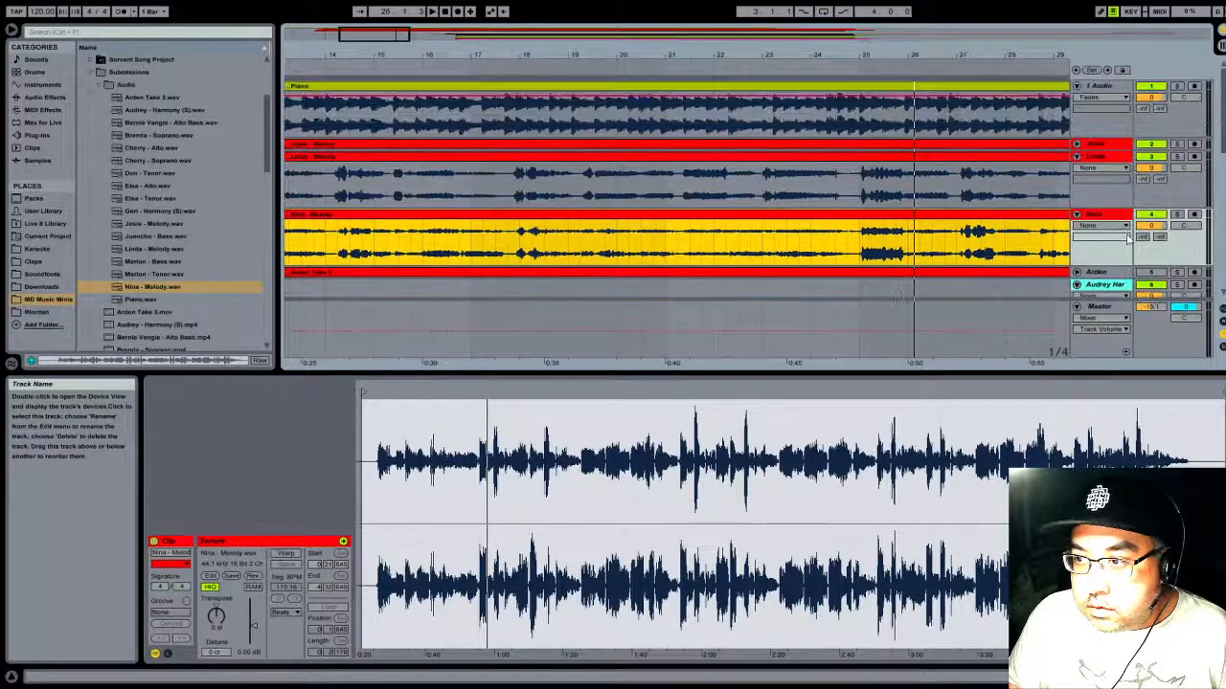
scroll(1129, 239, down, 2)
scroll(1002, 232, up, 2)
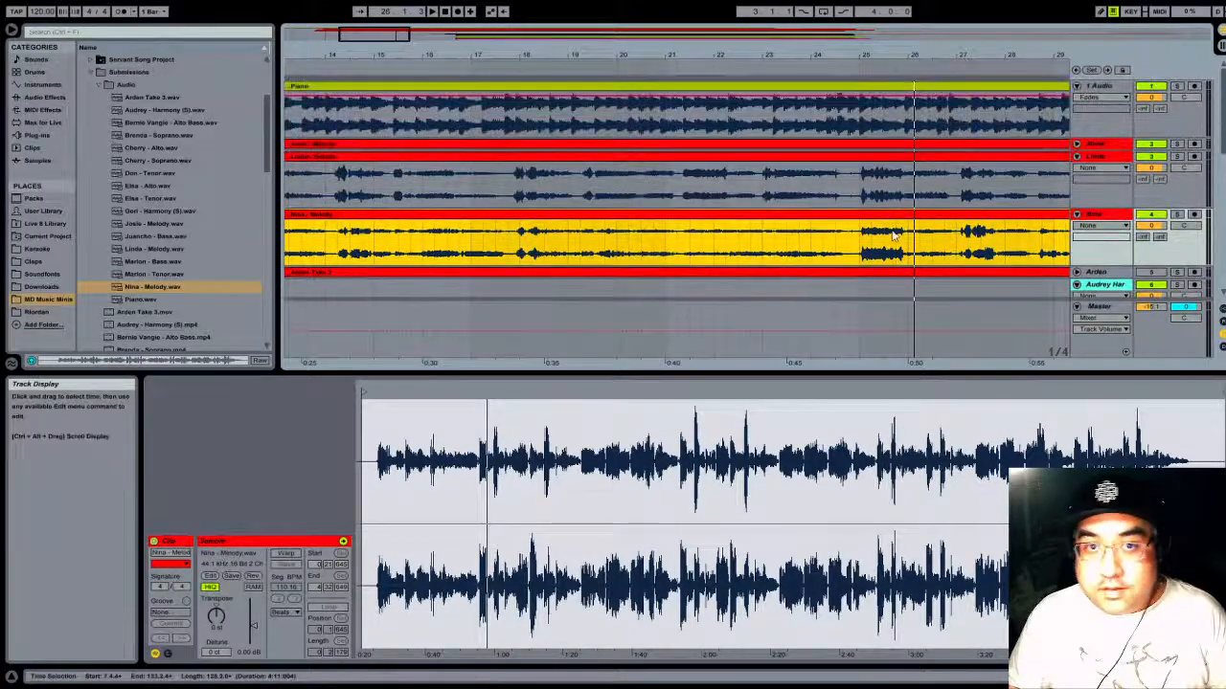
- Solo the soprano on track 7 and play it from about bar 49 to hear which section it sings
drag(664, 48, 665, 22)
scroll(592, 252, down, 3)
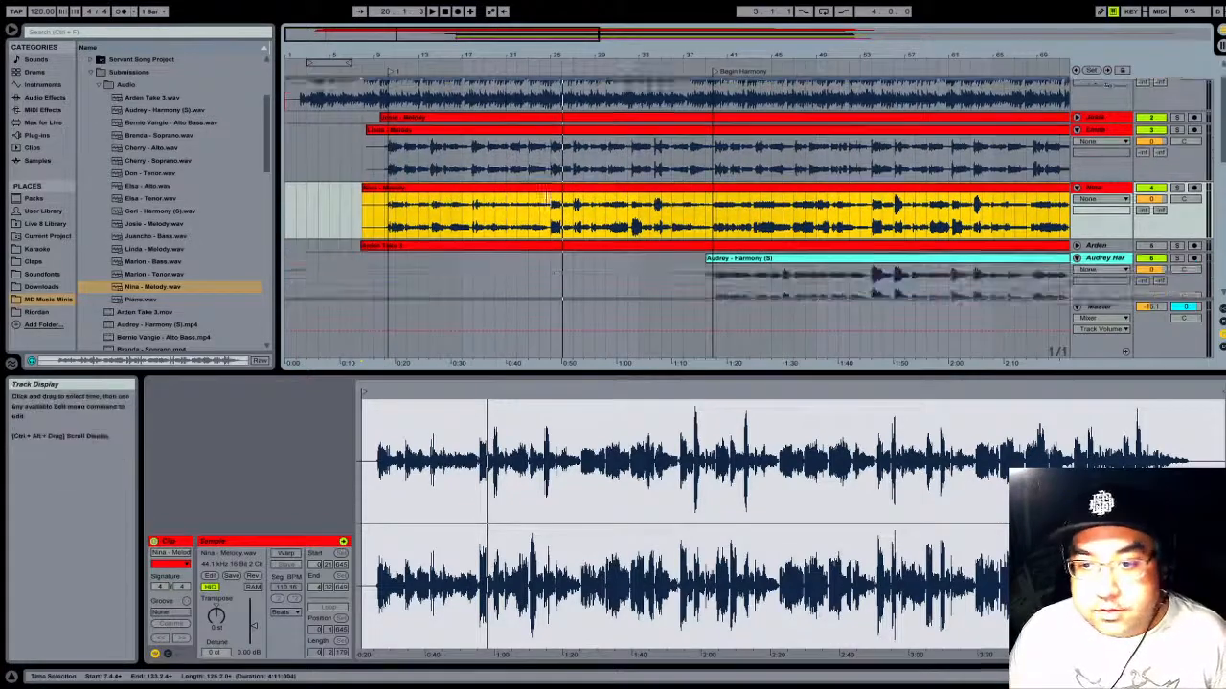
scroll(592, 249, down, 1)
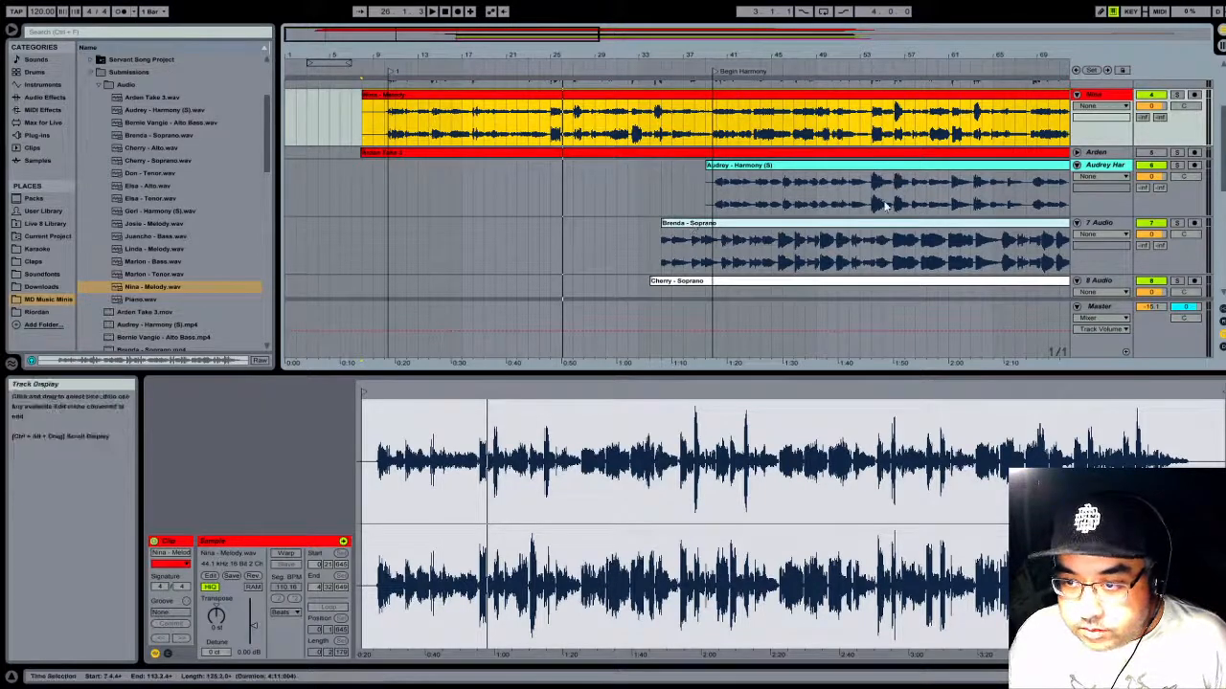
drag(814, 56, 814, 46)
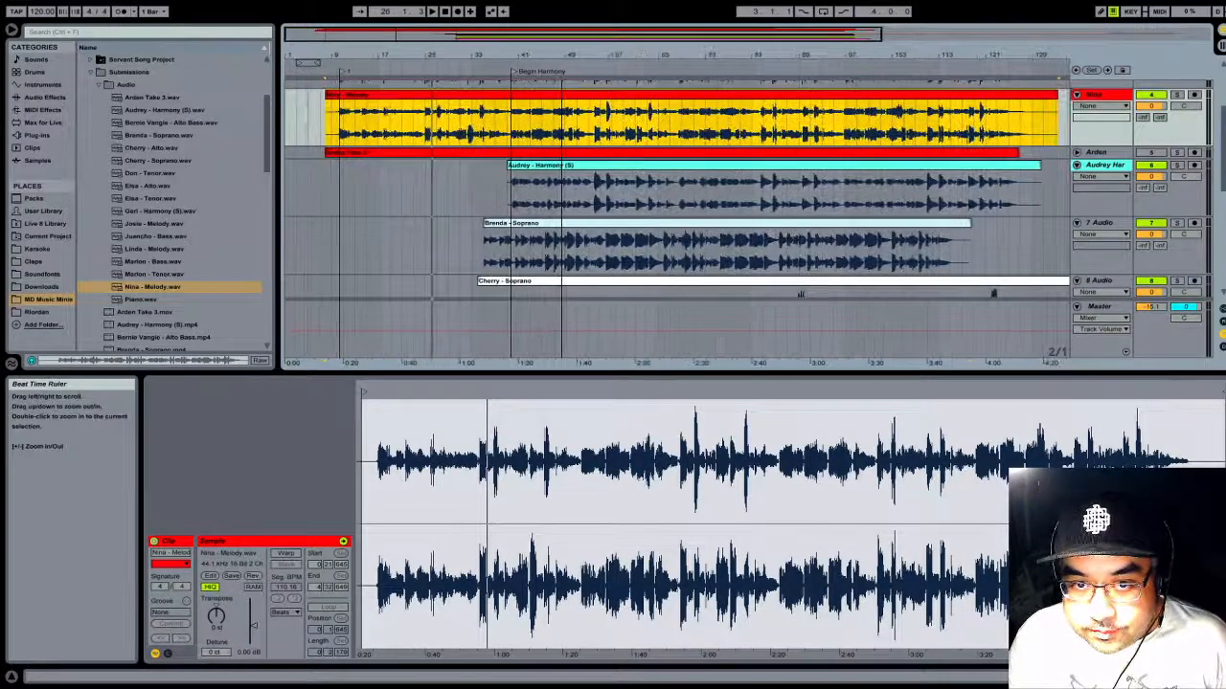
click(497, 68)
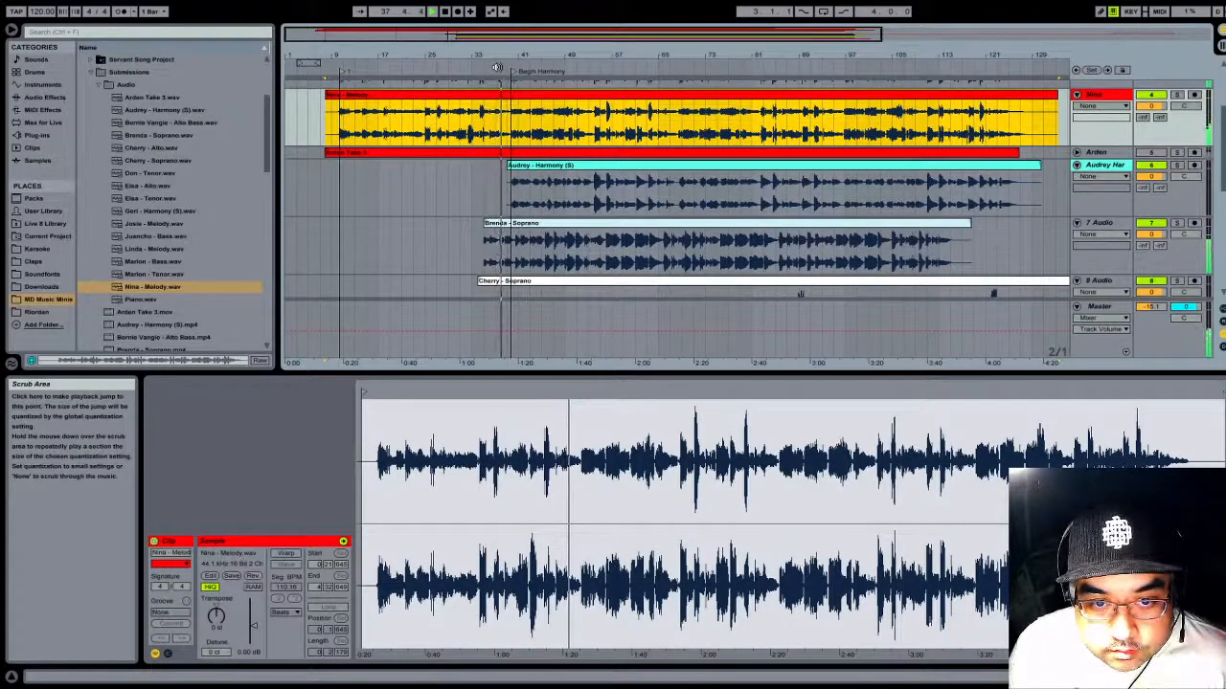
key(space)
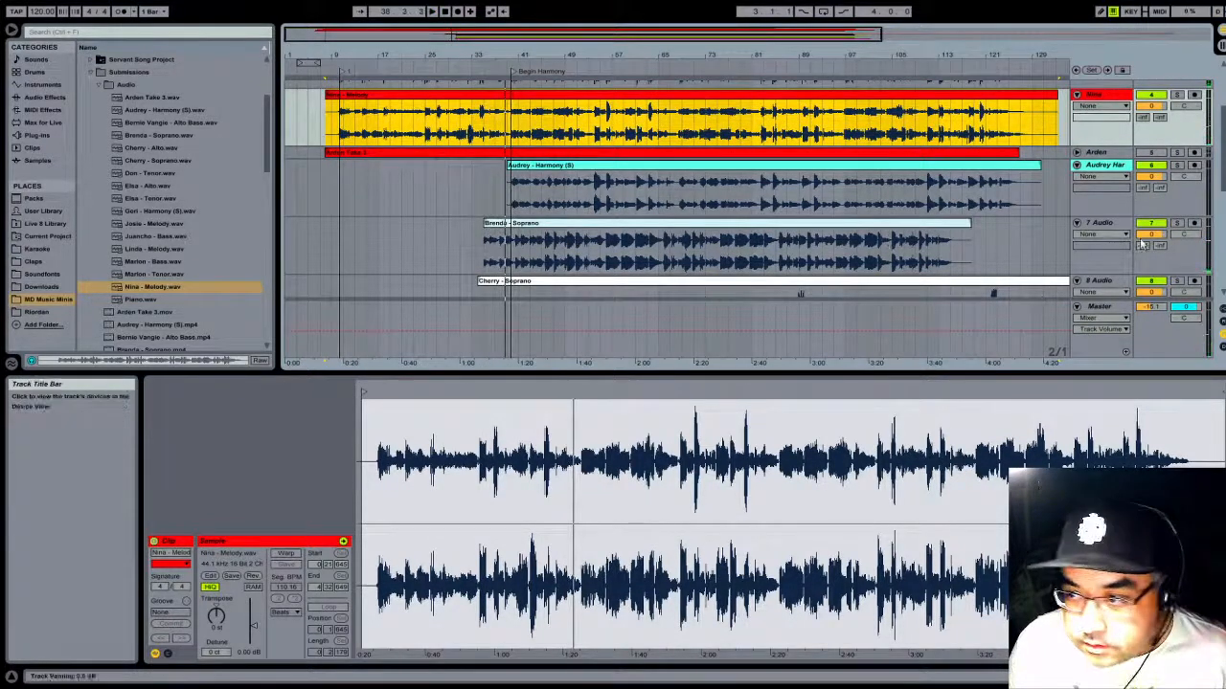
click(1178, 223)
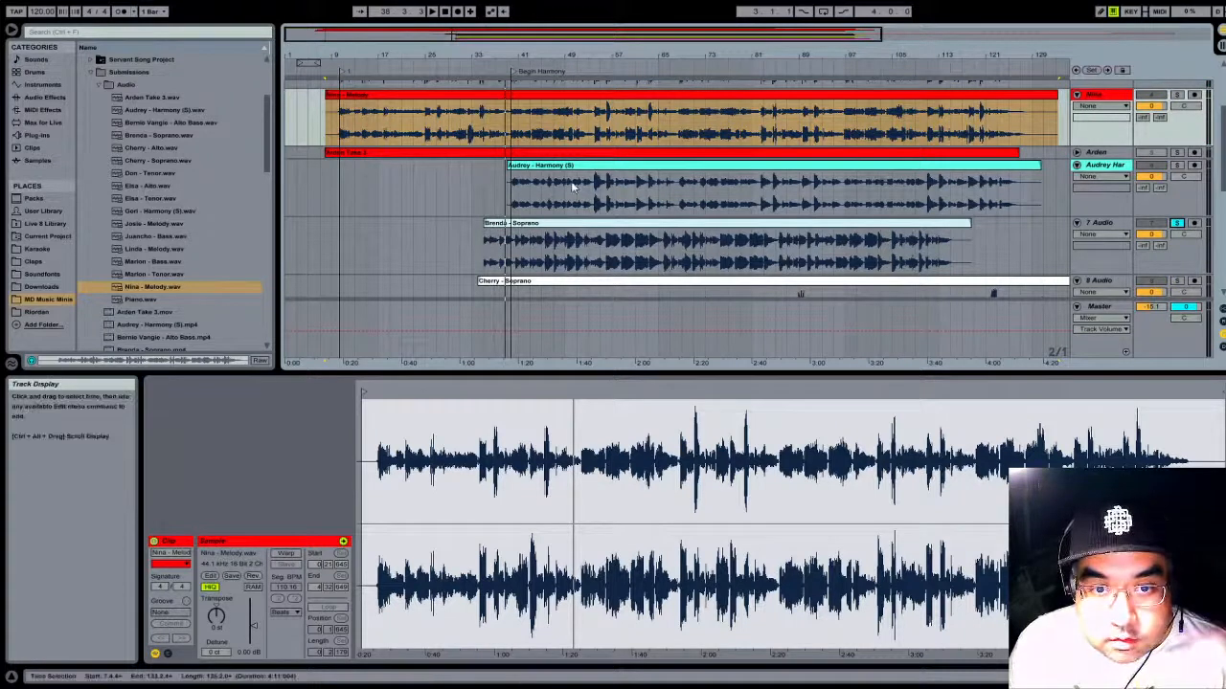
click(567, 69)
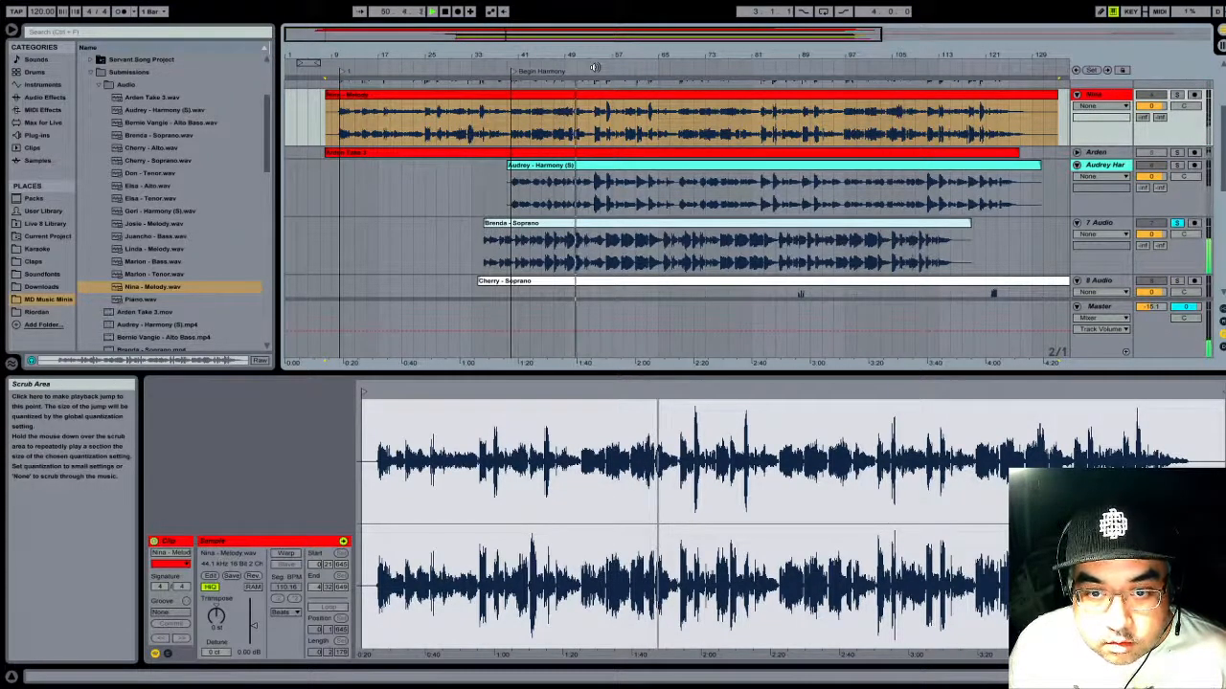
- Turn off warping on the track 7 soprano clip and play it from about bars 51 and 59 to find its entry point
click(554, 226)
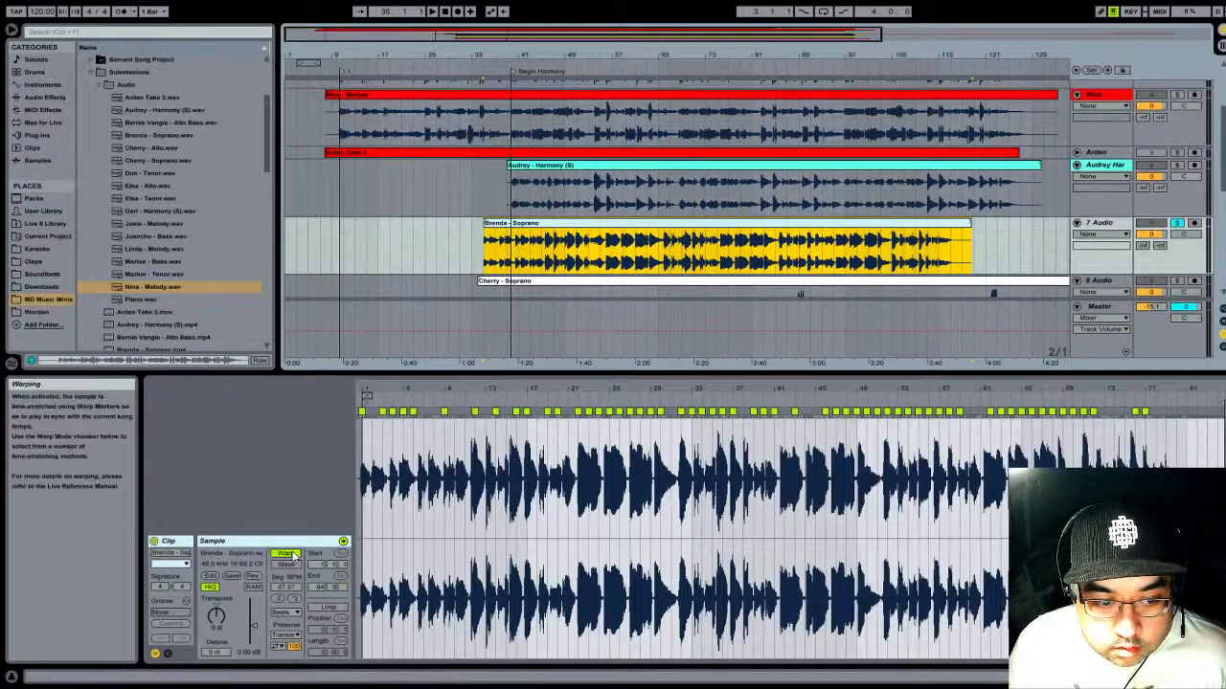
click(572, 166)
click(582, 223)
click(582, 64)
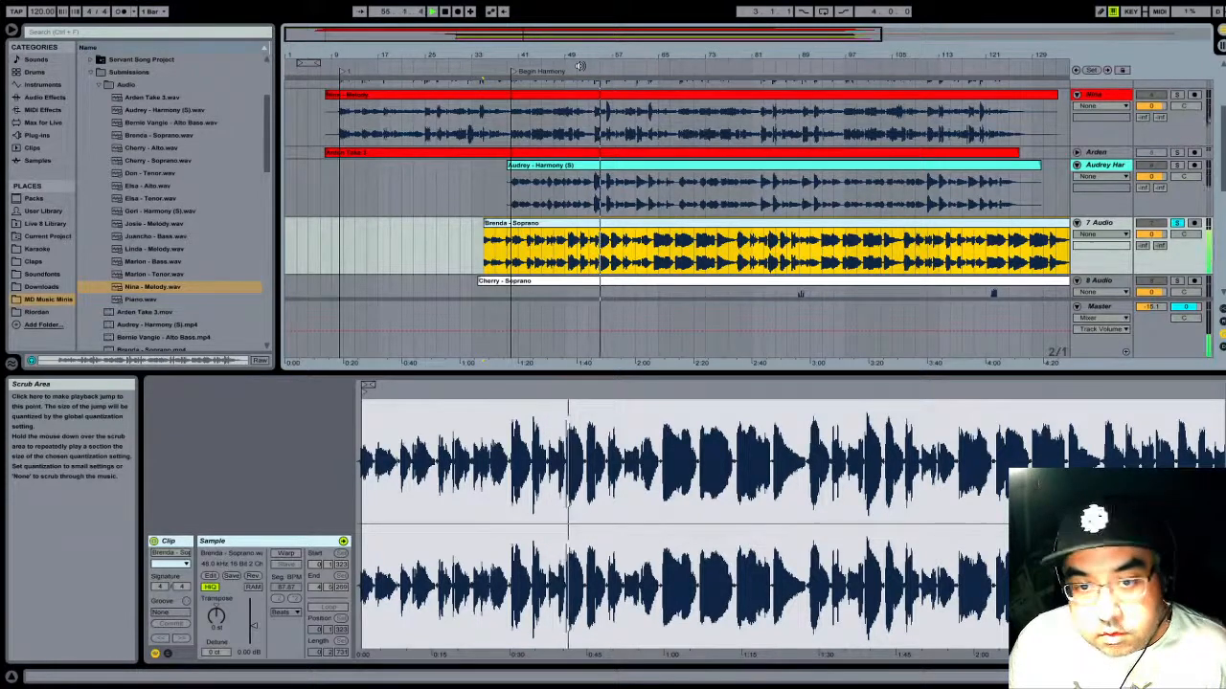
click(627, 70)
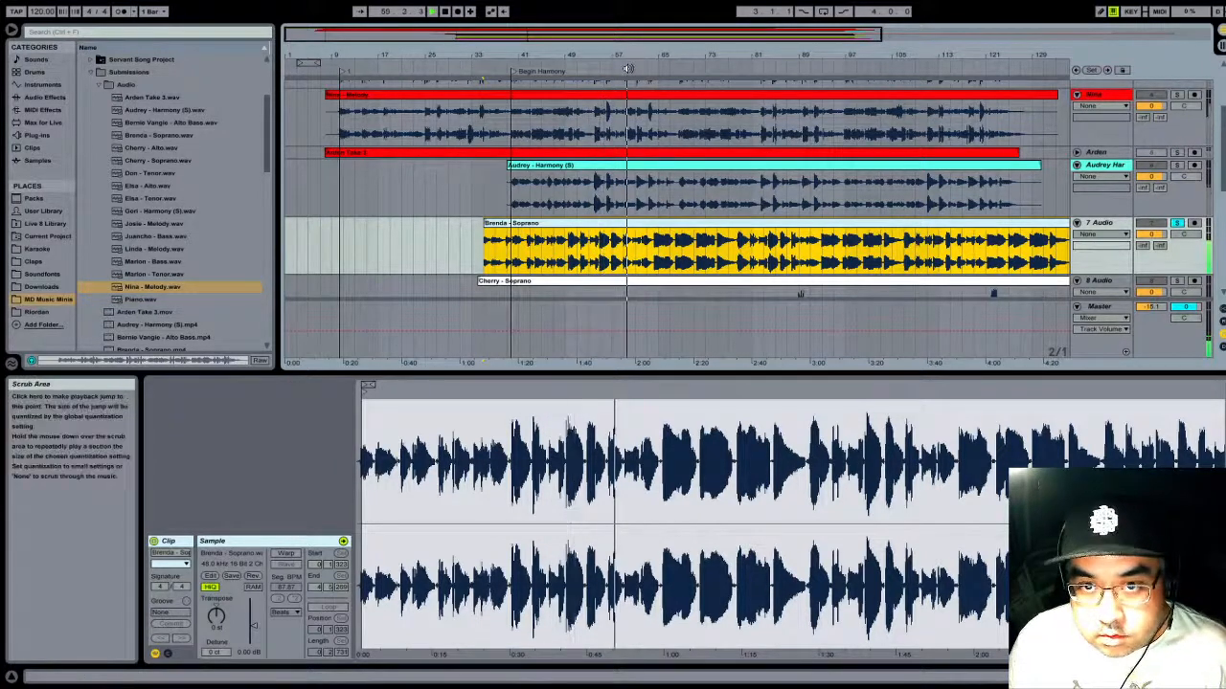
click(628, 70)
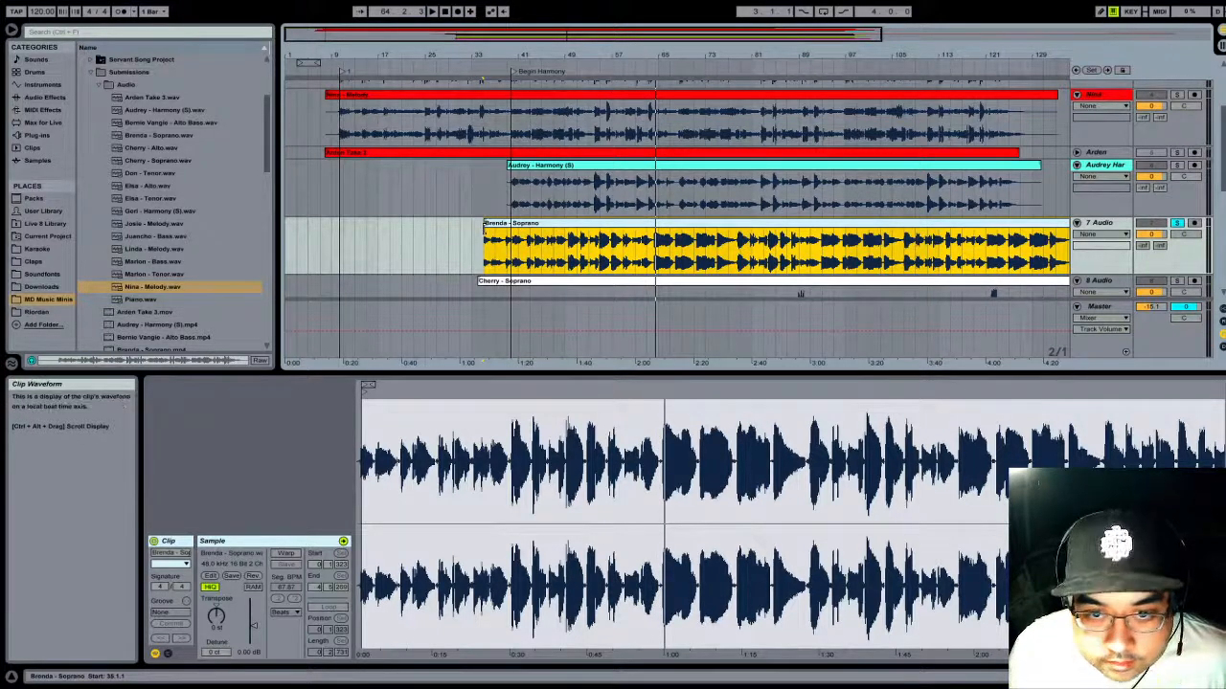
- Trim the beginning of the track 7 soprano clip to just before the loud sung note after bar 64
drag(486, 224, 647, 223)
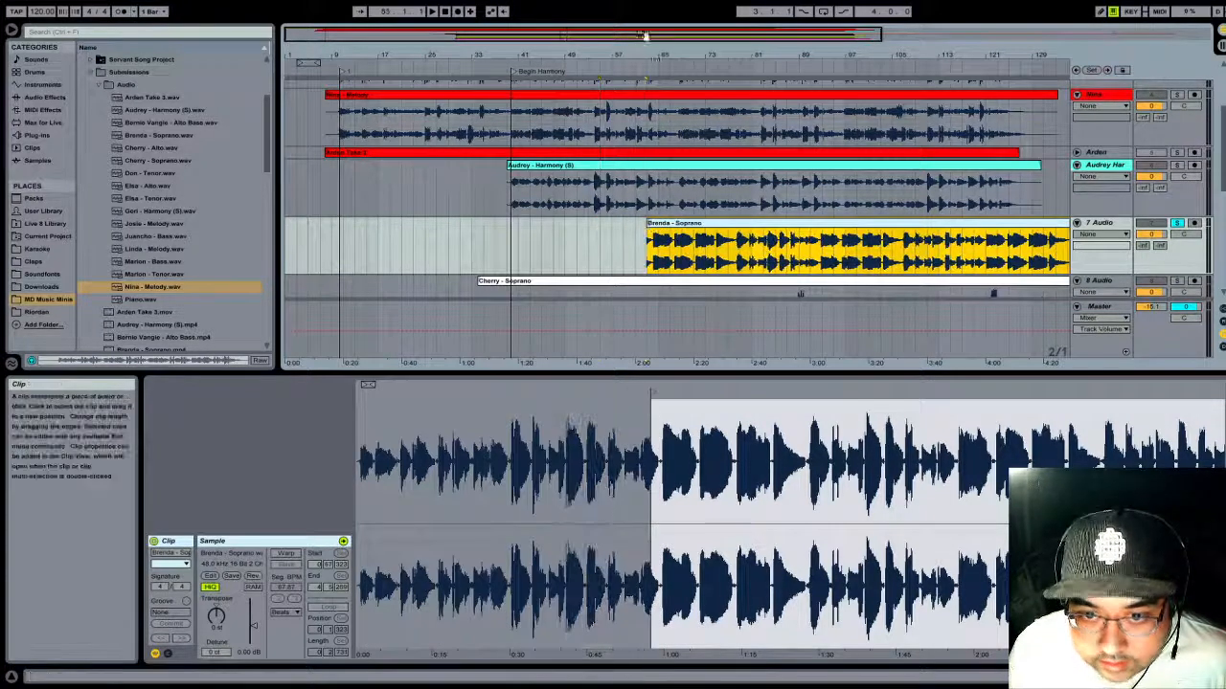
drag(676, 49, 910, 58)
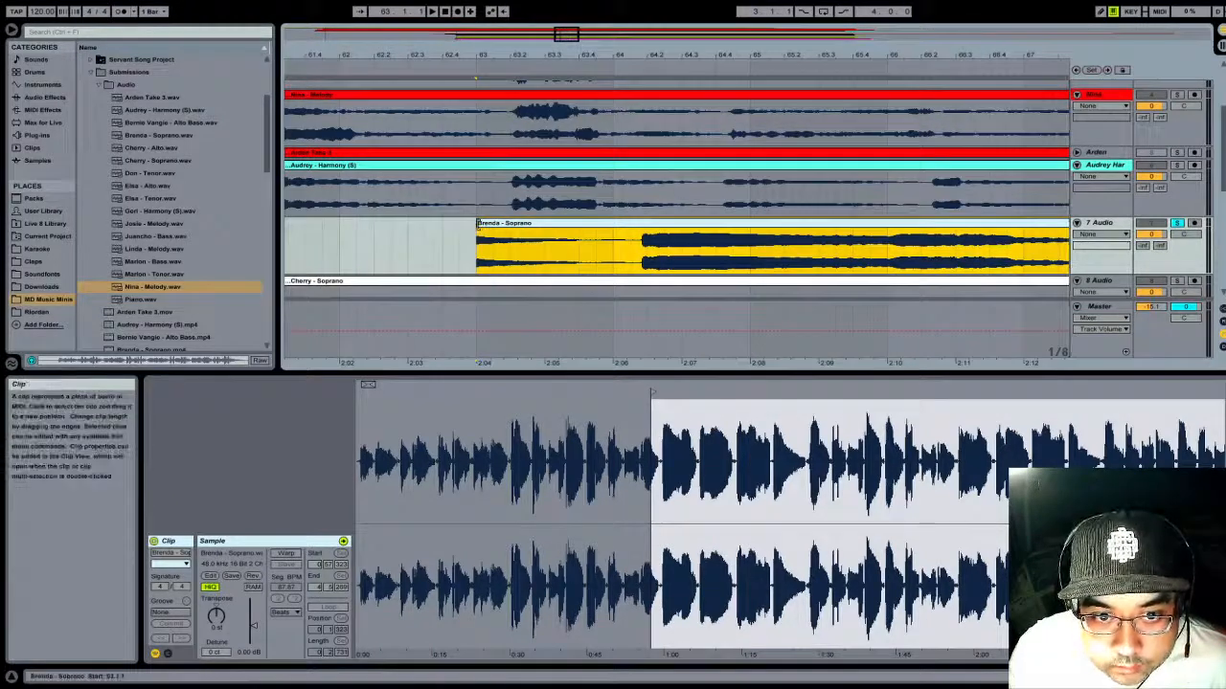
drag(479, 223, 633, 223)
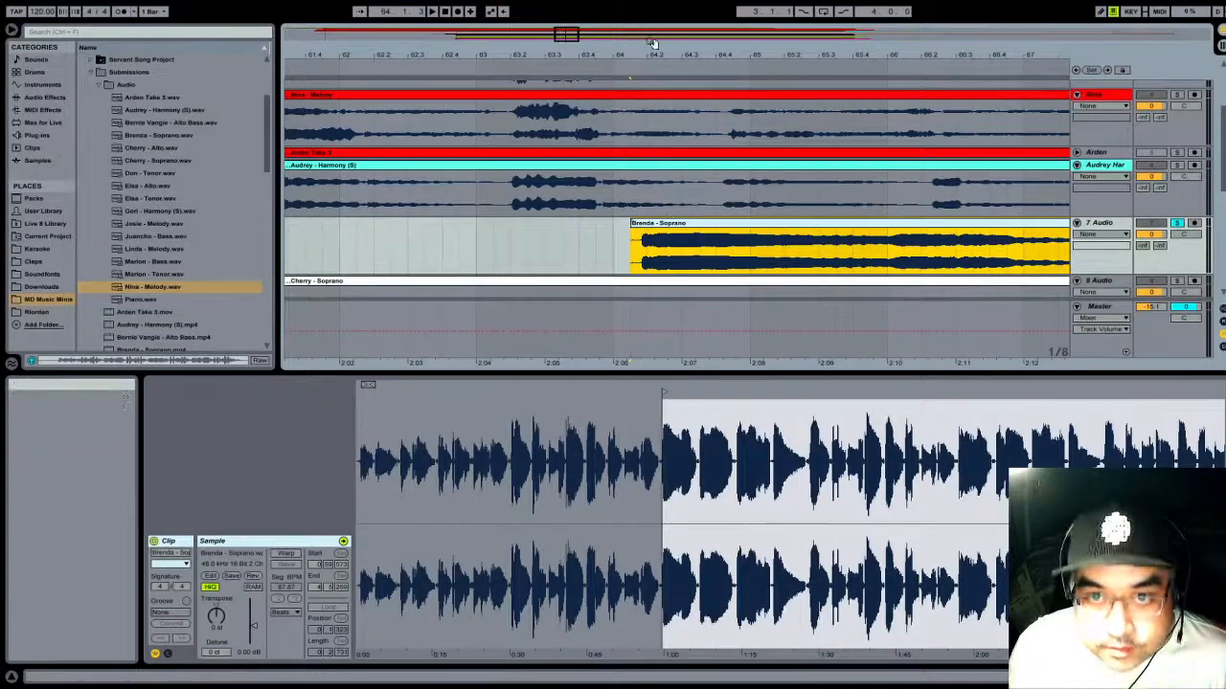
- Move the trimmed track 7 soprano clip back so it starts at the Begin Harmony locator
drag(652, 54, 722, 9)
drag(778, 234, 596, 237)
drag(566, 56, 909, 153)
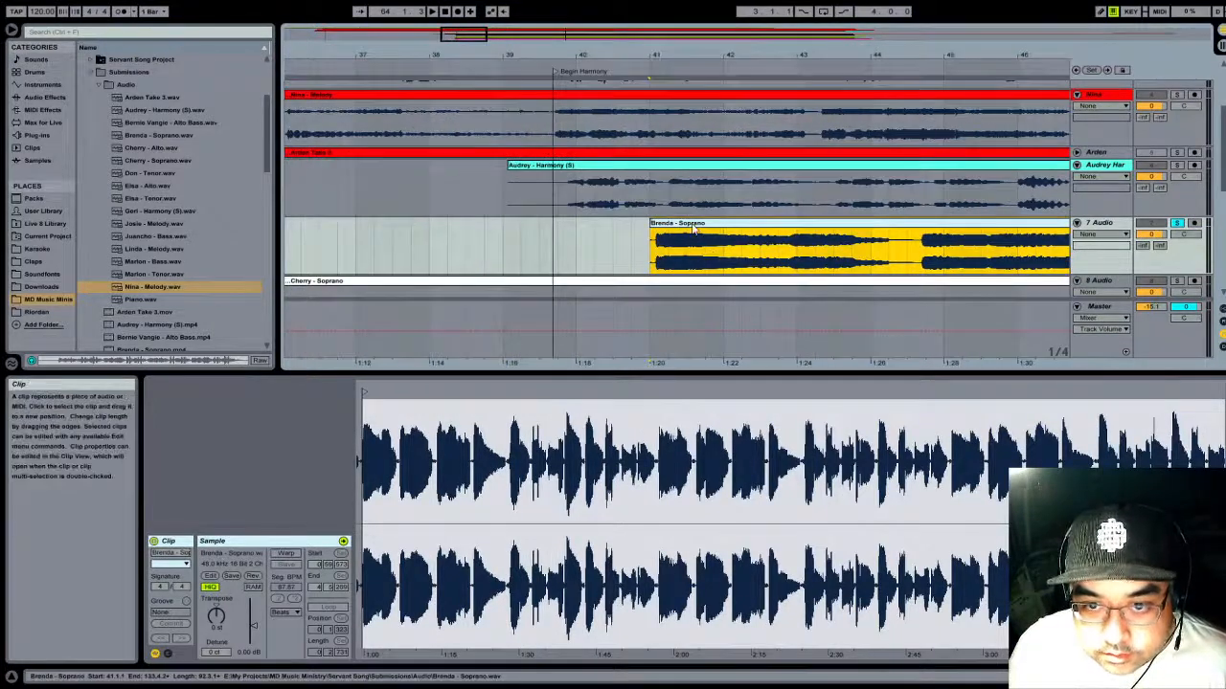
drag(702, 227, 597, 228)
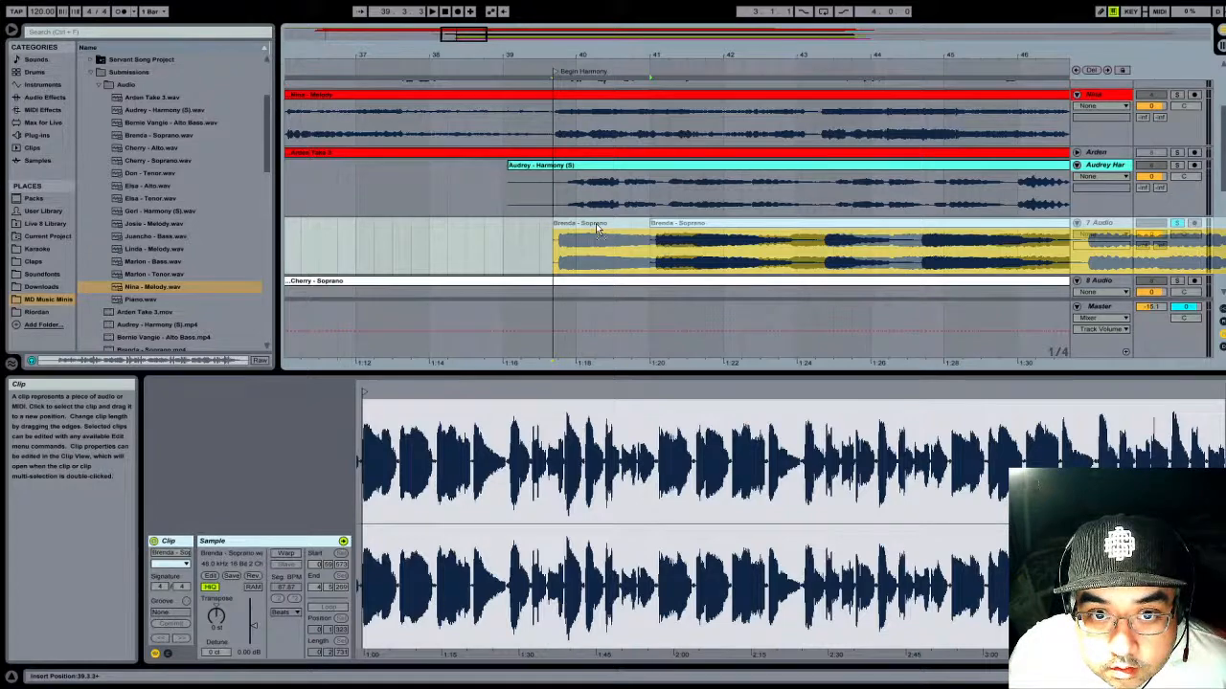
drag(595, 228, 595, 228)
- Shift the track 7 soprano clip slightly earlier to about 39.3.2, aligning its first sung note with the Begin Harmony locator
drag(590, 54, 850, 96)
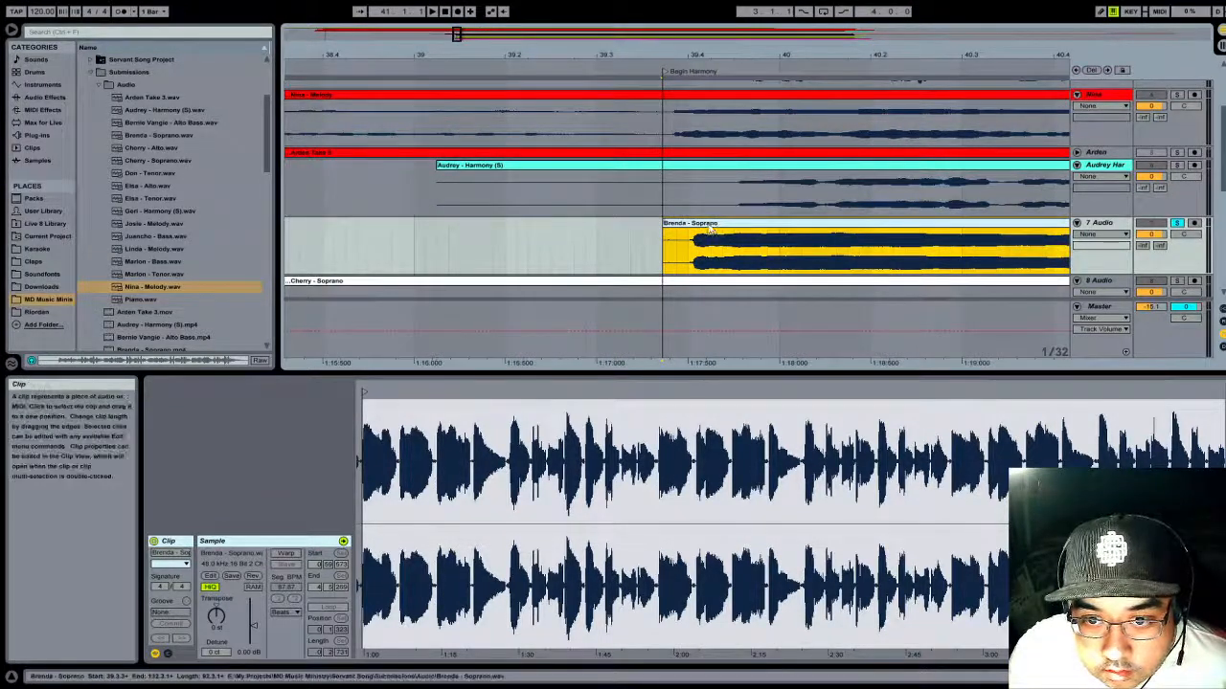
drag(711, 226, 674, 226)
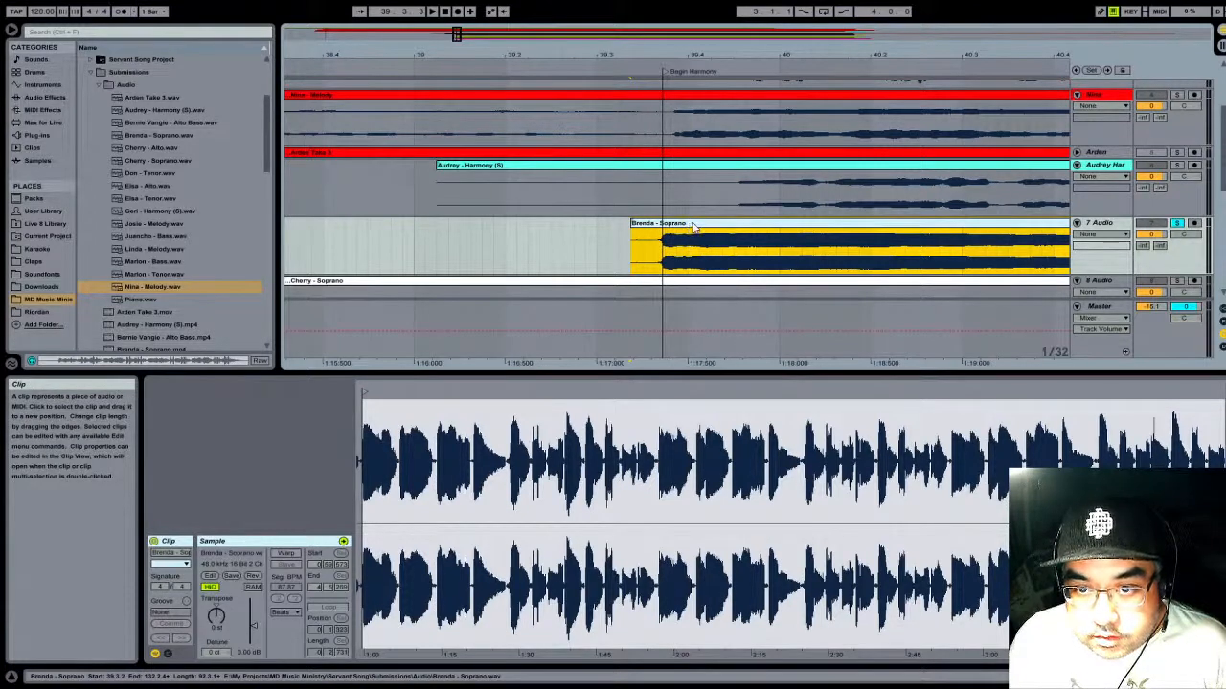
drag(693, 227, 696, 230)
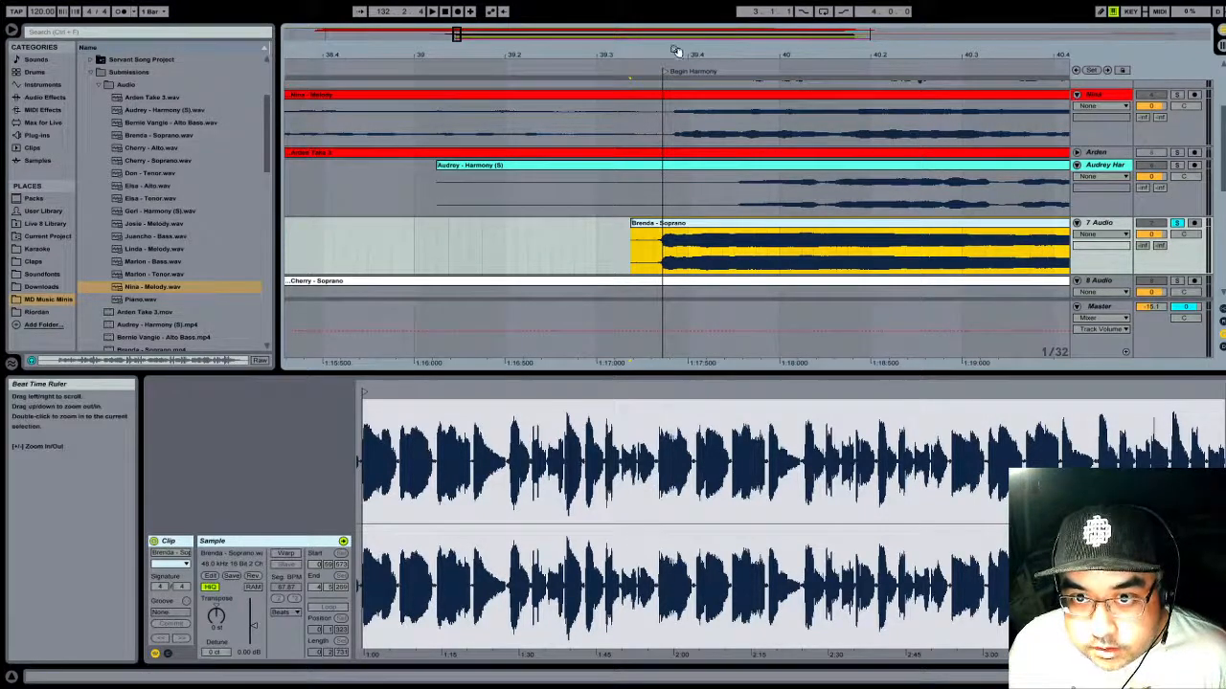
drag(676, 50, 663, 223)
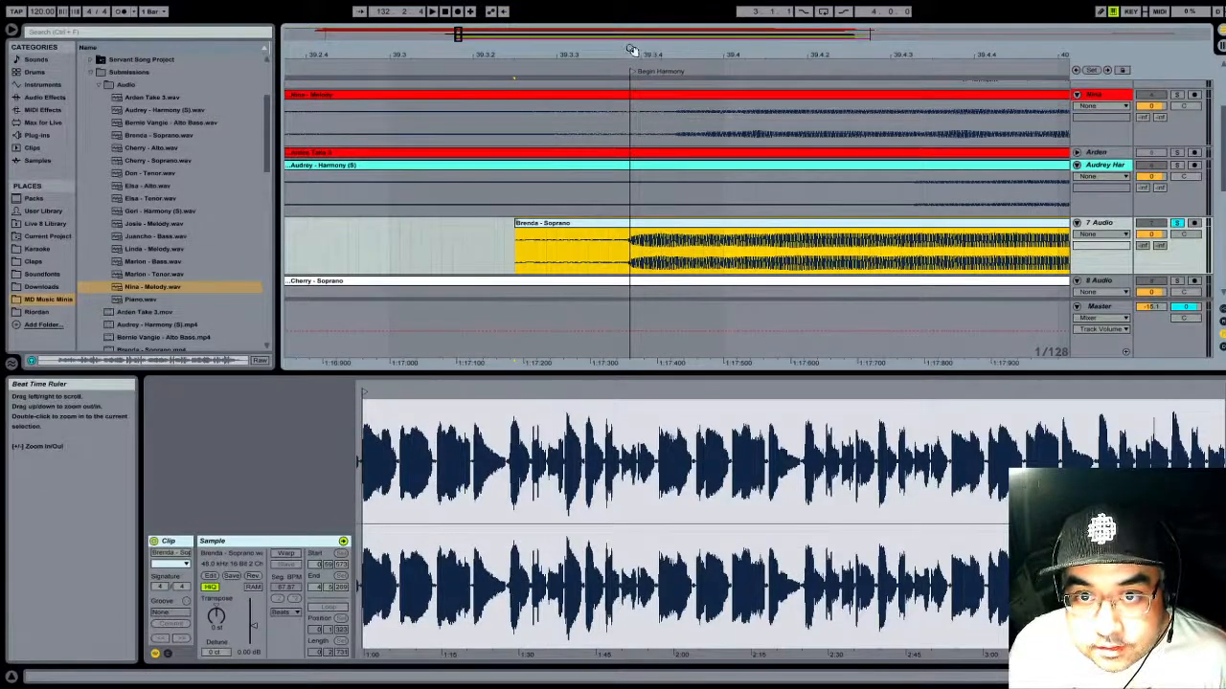
drag(629, 55, 619, 188)
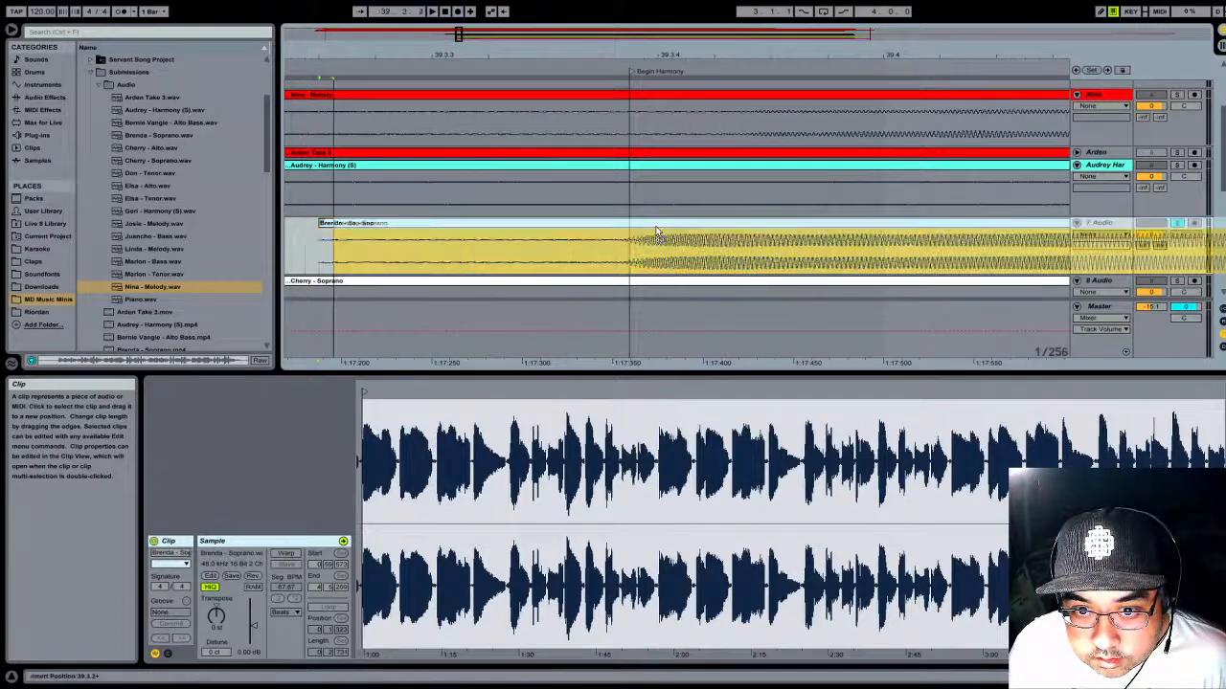
drag(646, 232, 660, 233)
drag(651, 54, 650, 29)
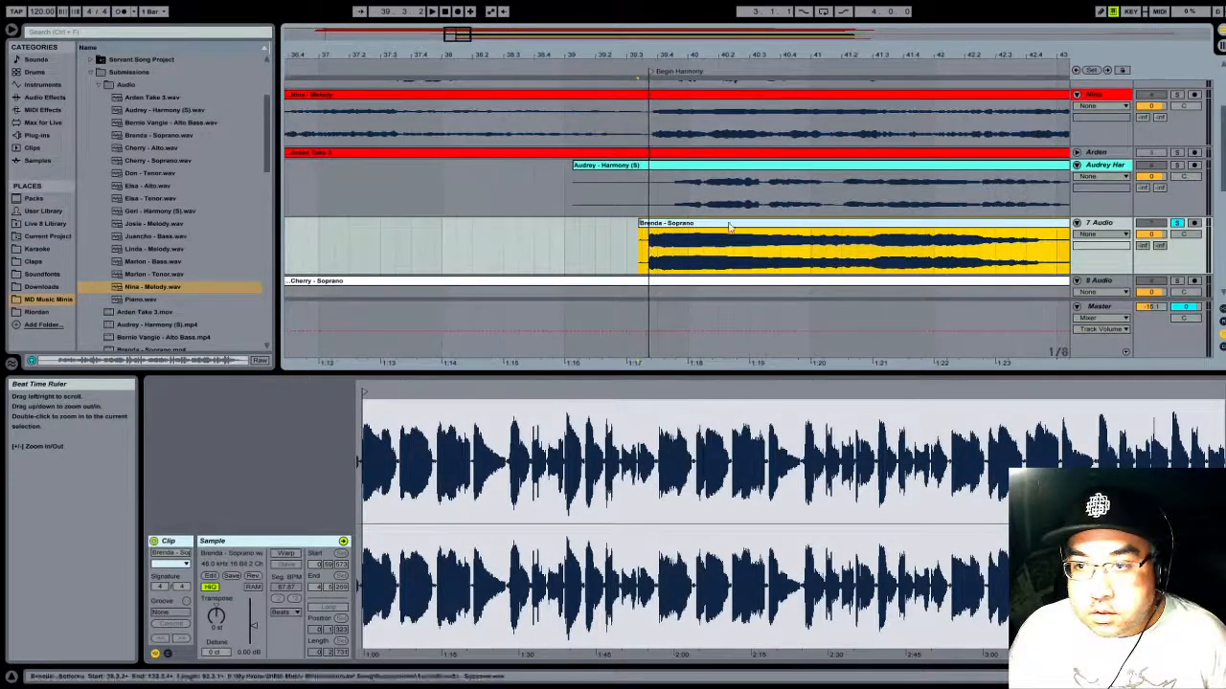
- Solo the soprano on track 8 instead and play it from around bar 70 to hear which section it sings
scroll(734, 214, down, 2)
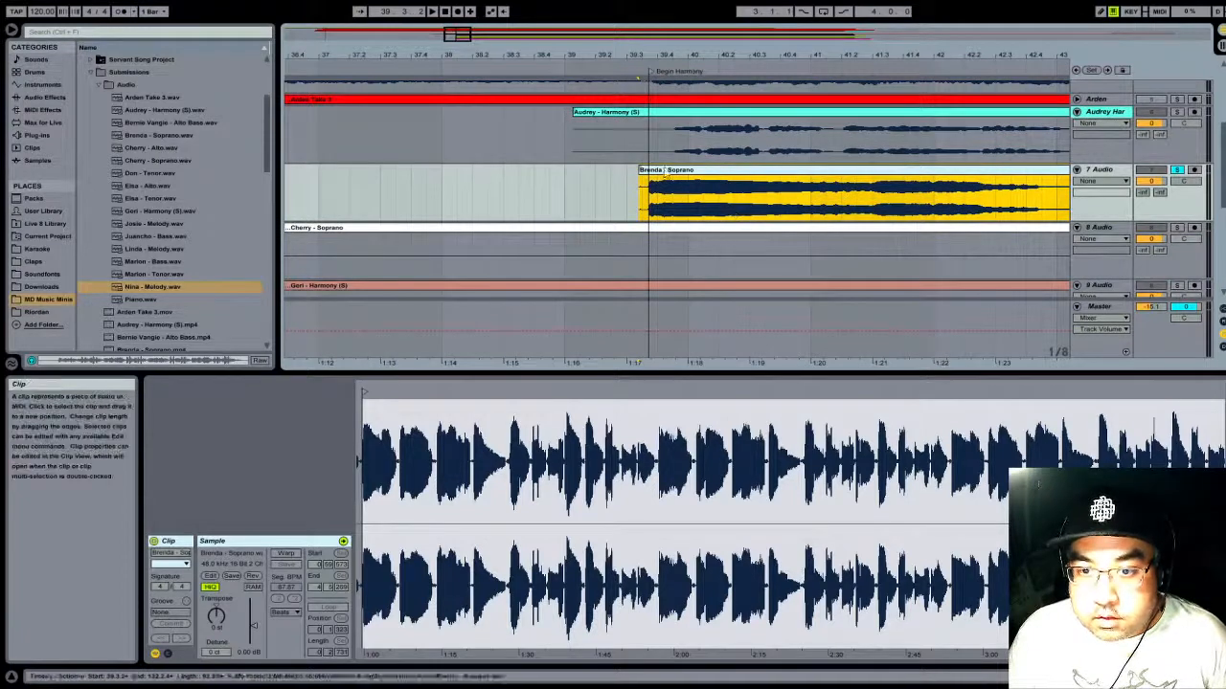
drag(652, 55, 651, 34)
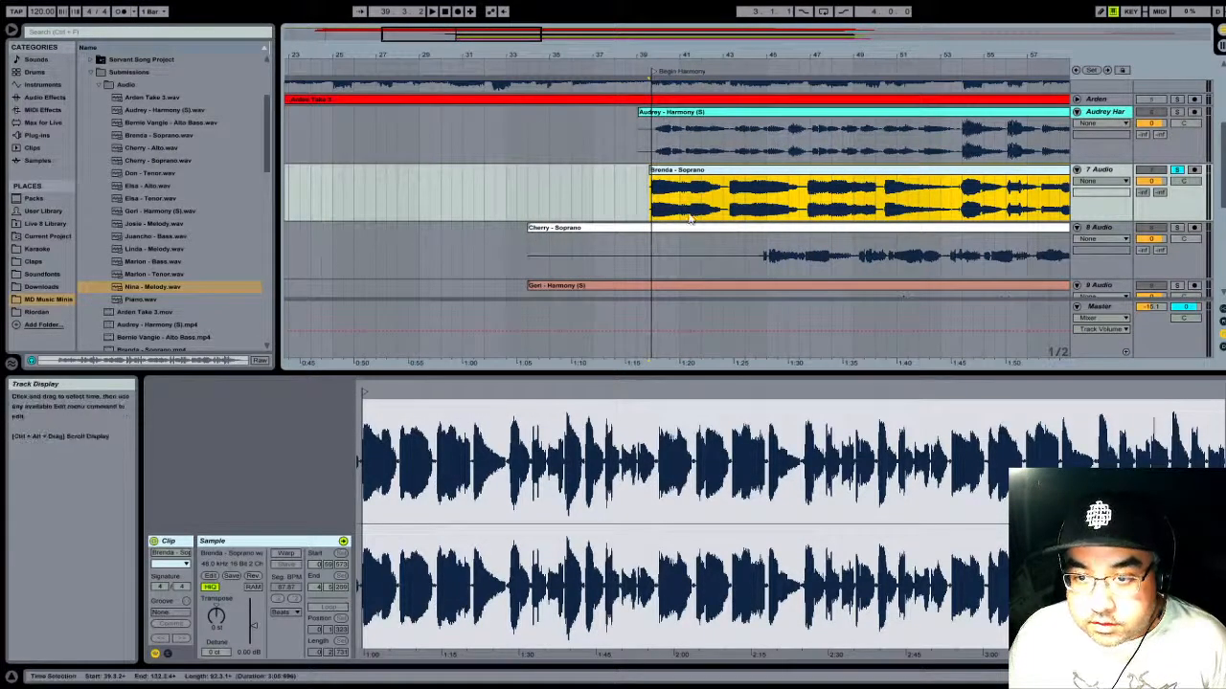
drag(674, 54, 670, 19)
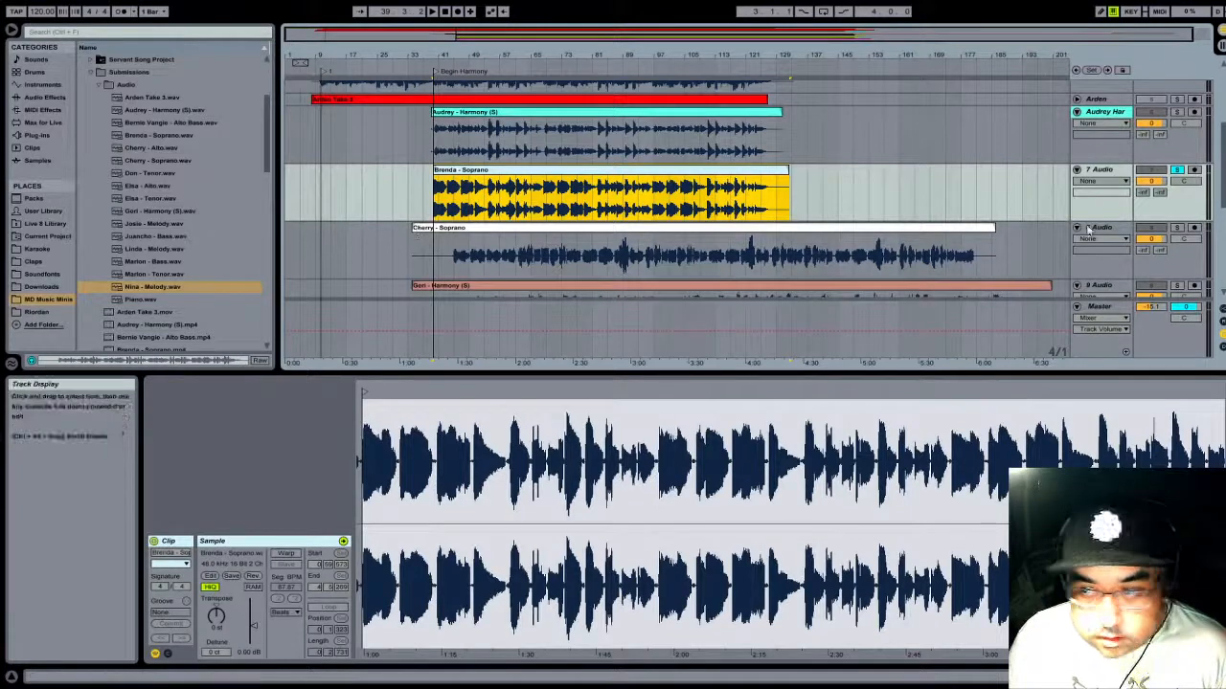
click(1178, 229)
click(541, 70)
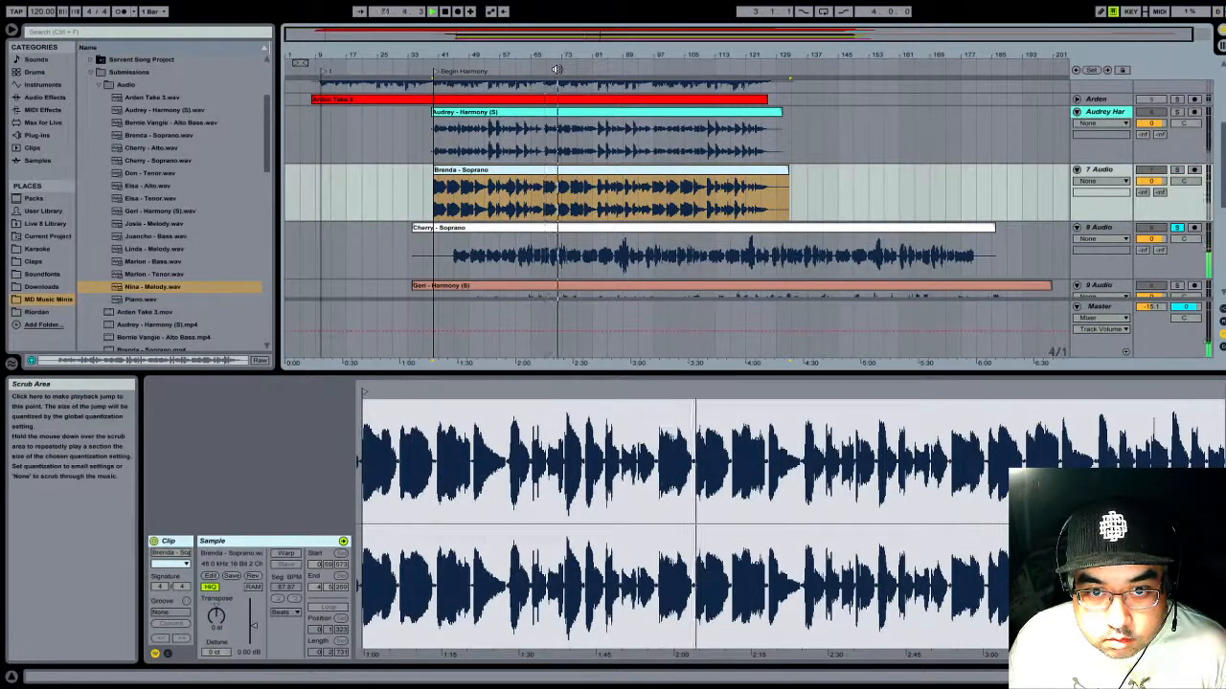
key(space)
- Turn off warping on the track 8 soprano clip and play it from about bar 72 to find its entry point
click(616, 229)
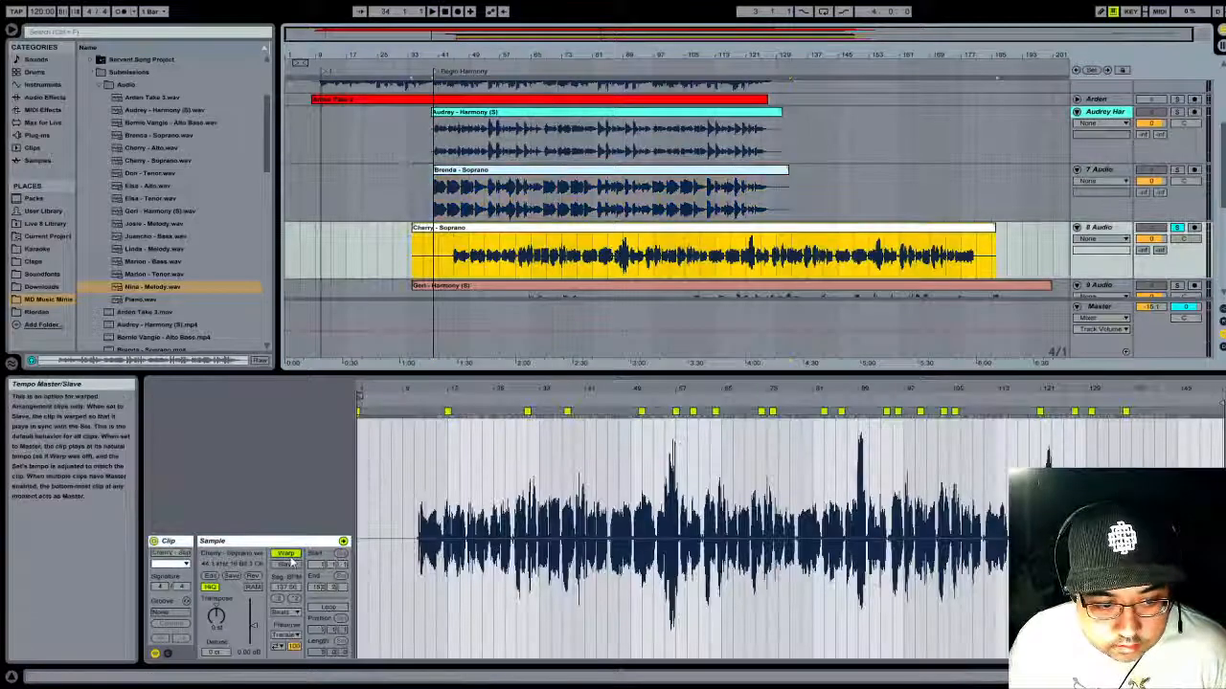
click(287, 554)
click(561, 74)
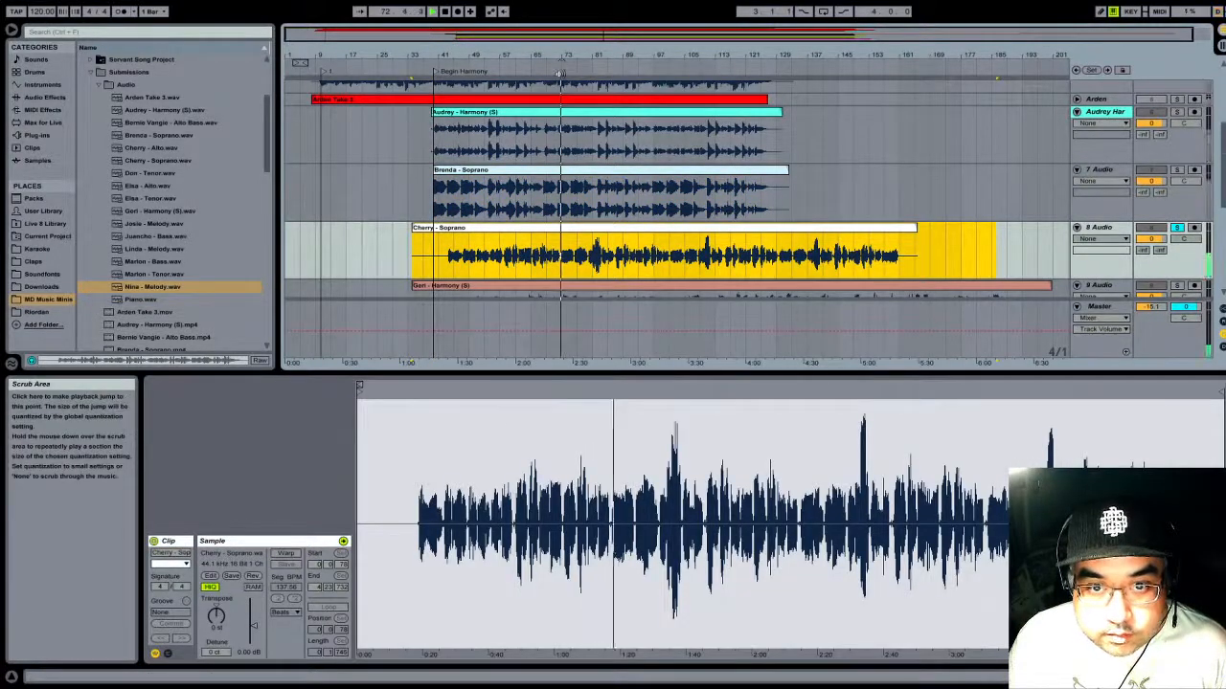
click(550, 65)
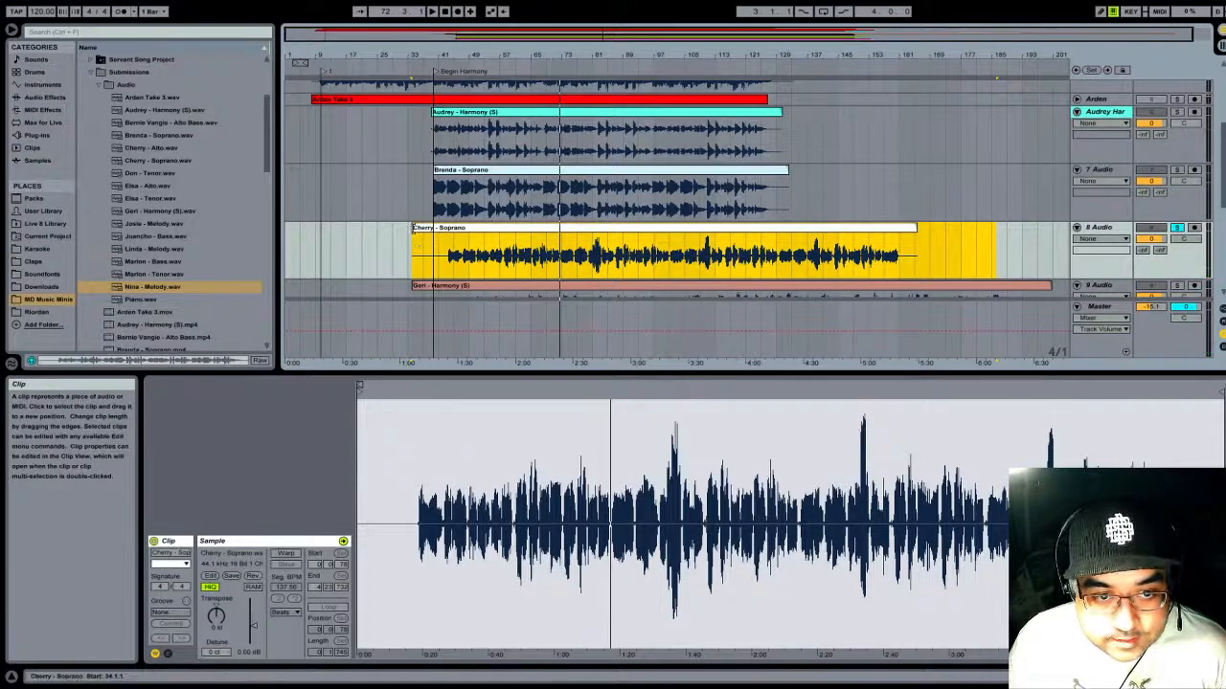
- Trim away the opening of the track 8 soprano clip, first to 69.1.1 and further to about bar 72
drag(413, 239, 543, 231)
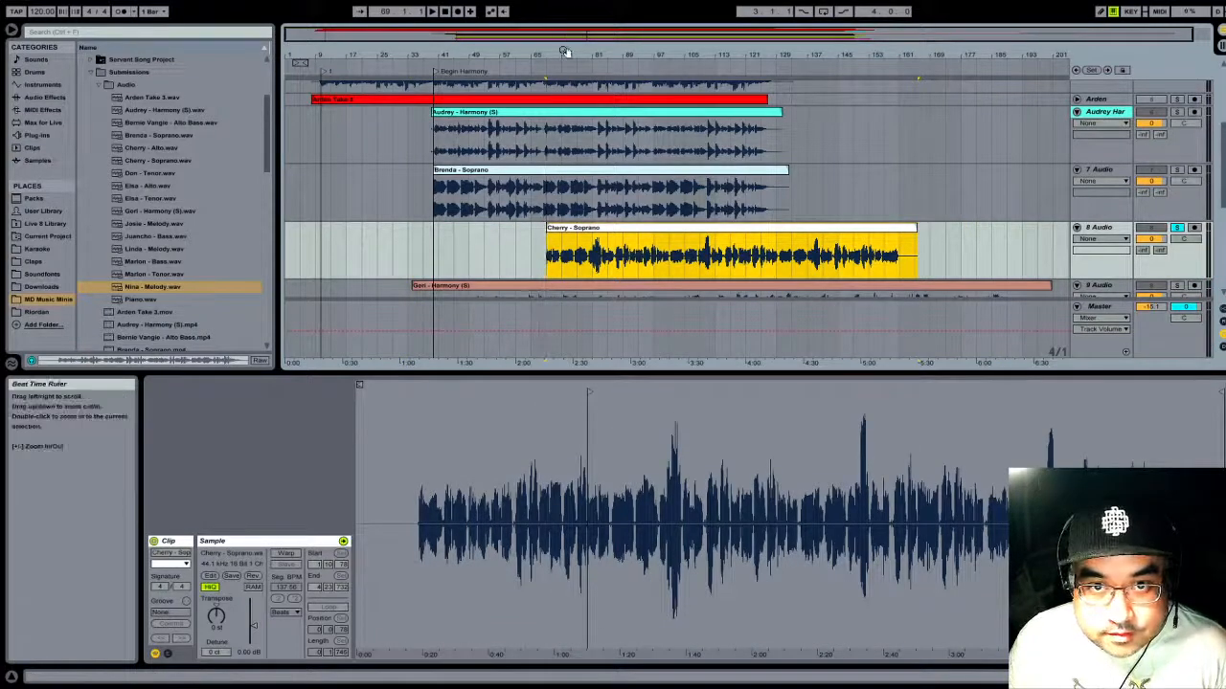
drag(567, 56, 582, 88)
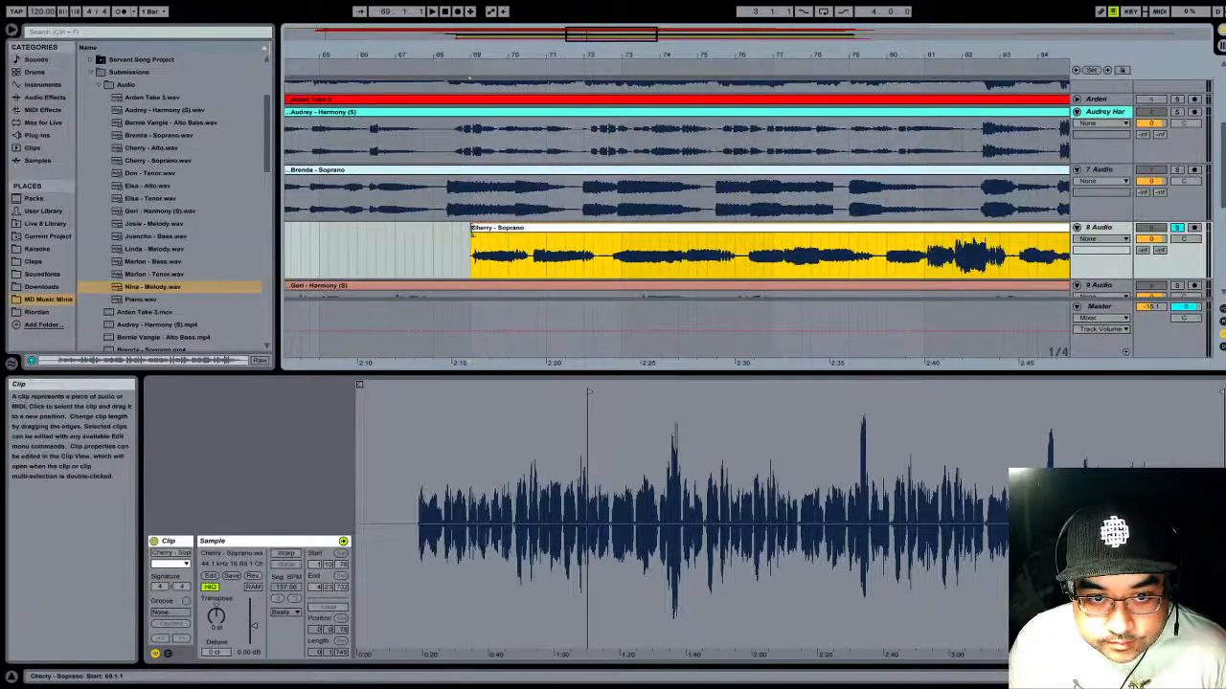
drag(472, 241, 388, 231)
- Move the track 8 soprano clip back so its first sung note lines up with the Begin Harmony locator
drag(520, 55, 524, 46)
drag(681, 51, 759, 19)
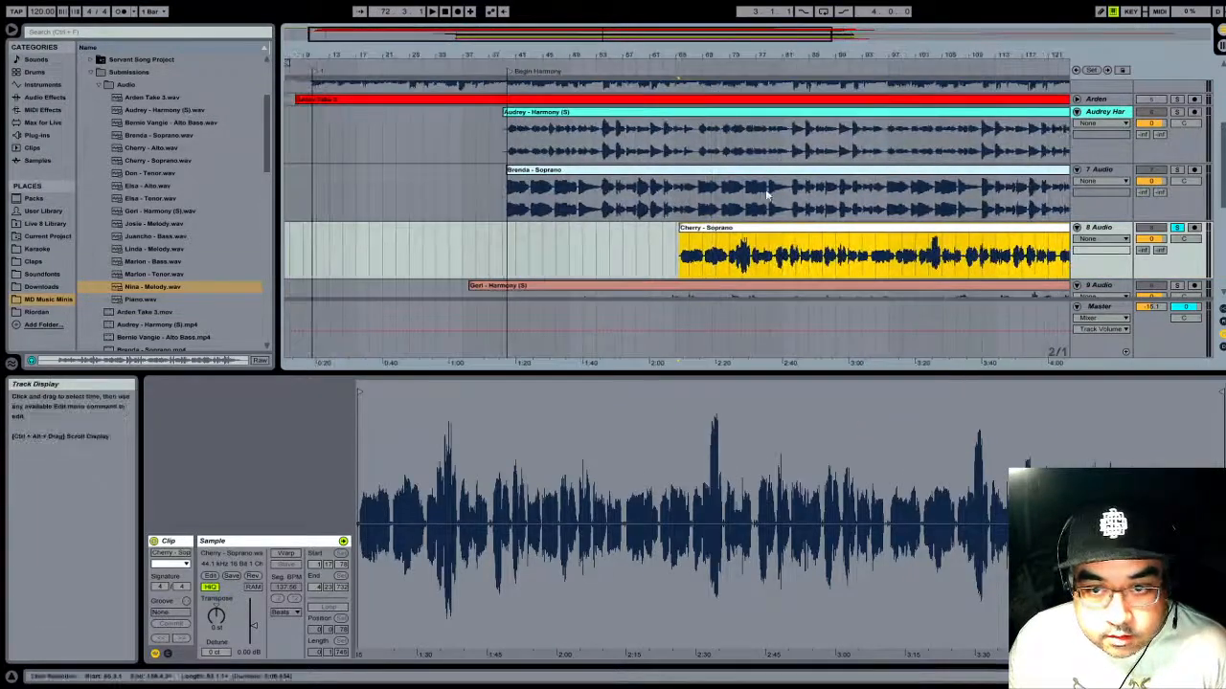
drag(750, 235, 578, 235)
drag(533, 52, 632, 95)
drag(664, 222, 613, 240)
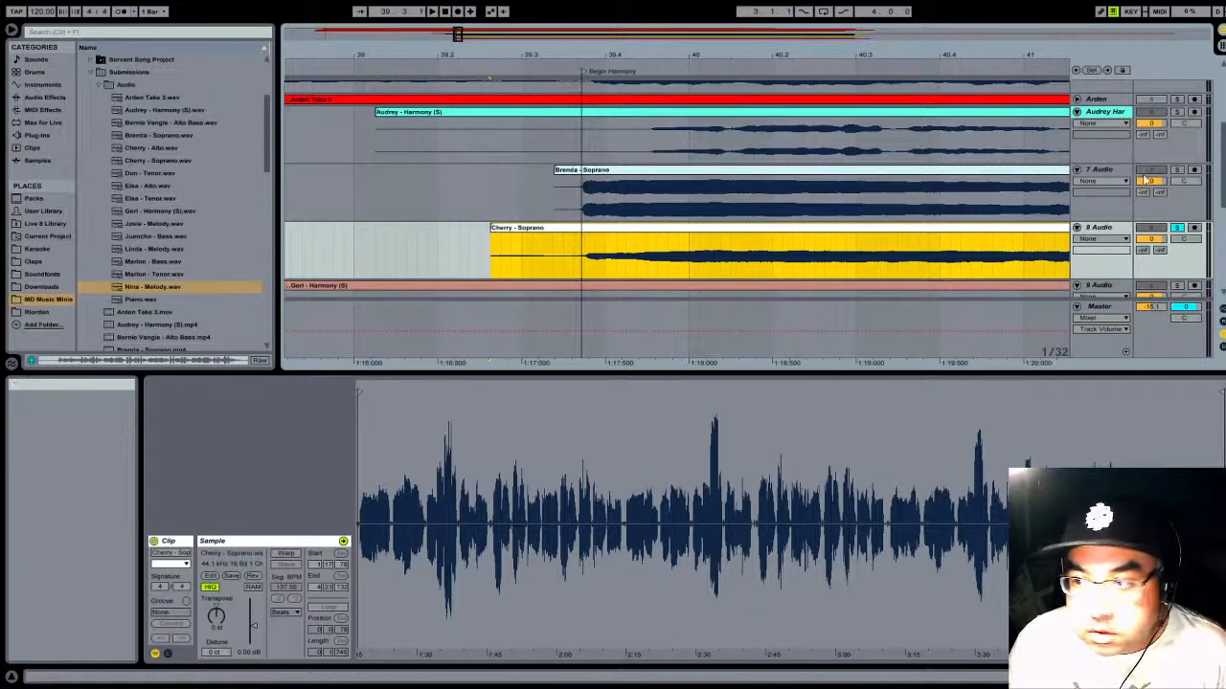
- Solo track 7 together with track 8 and play both sopranos around the Begin Harmony locator to check their alignment
click(1177, 170)
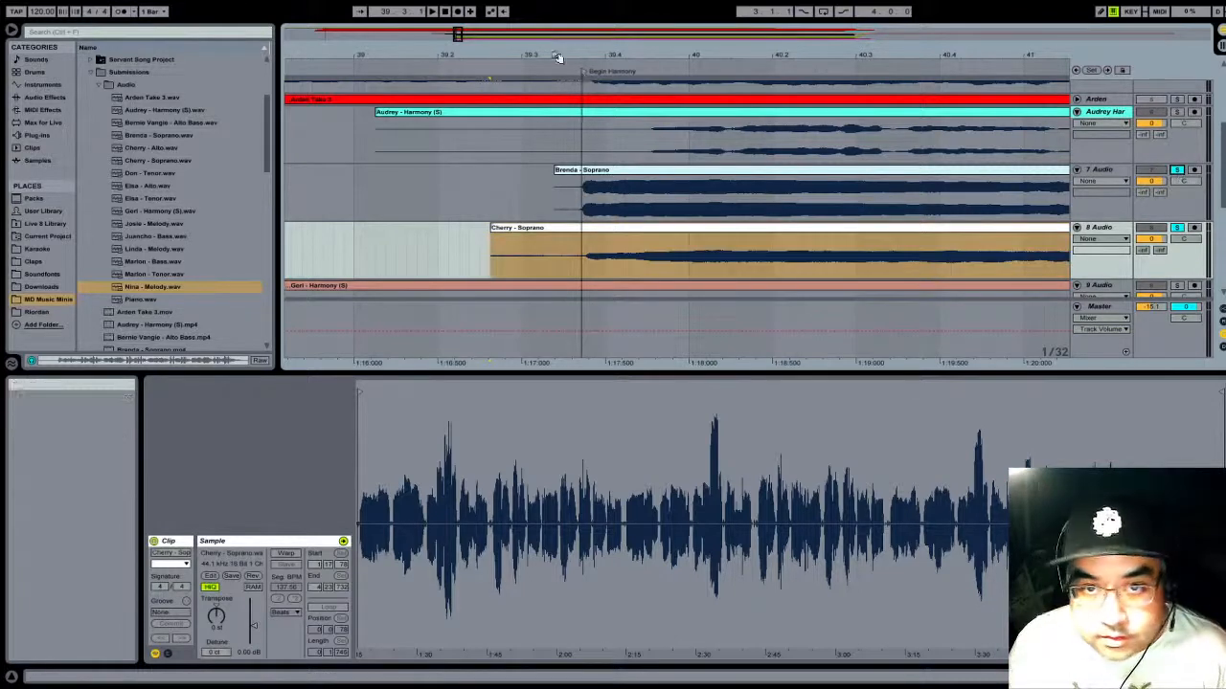
key(space)
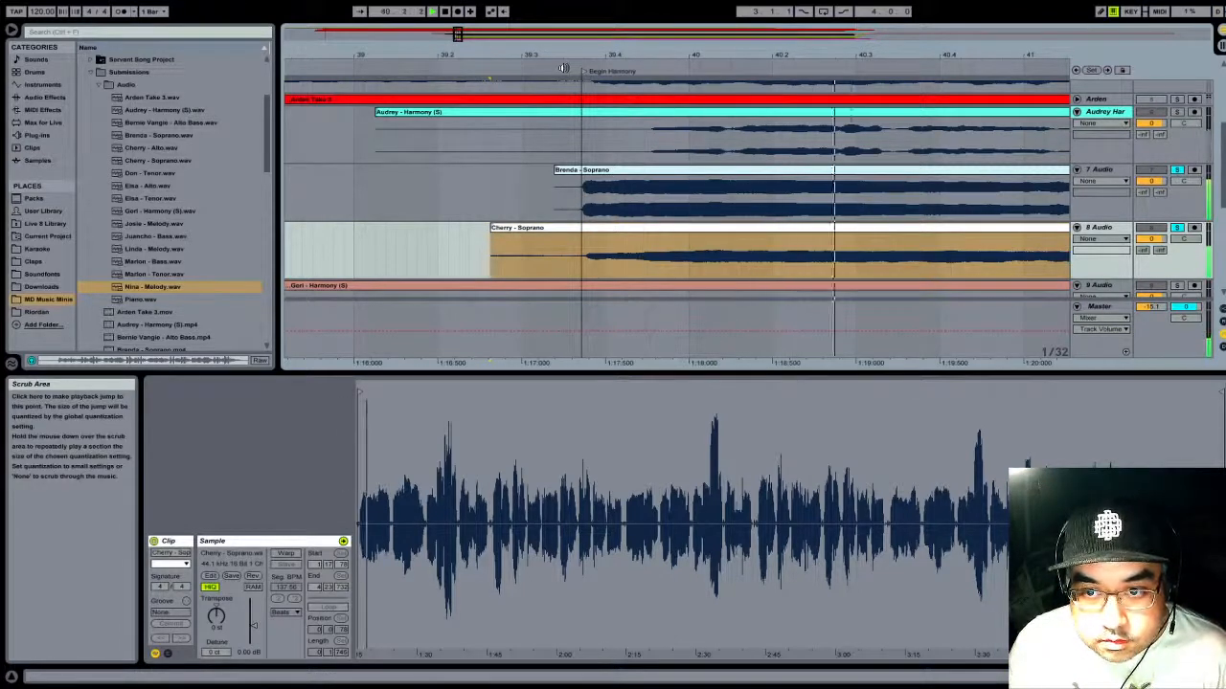
click(444, 11)
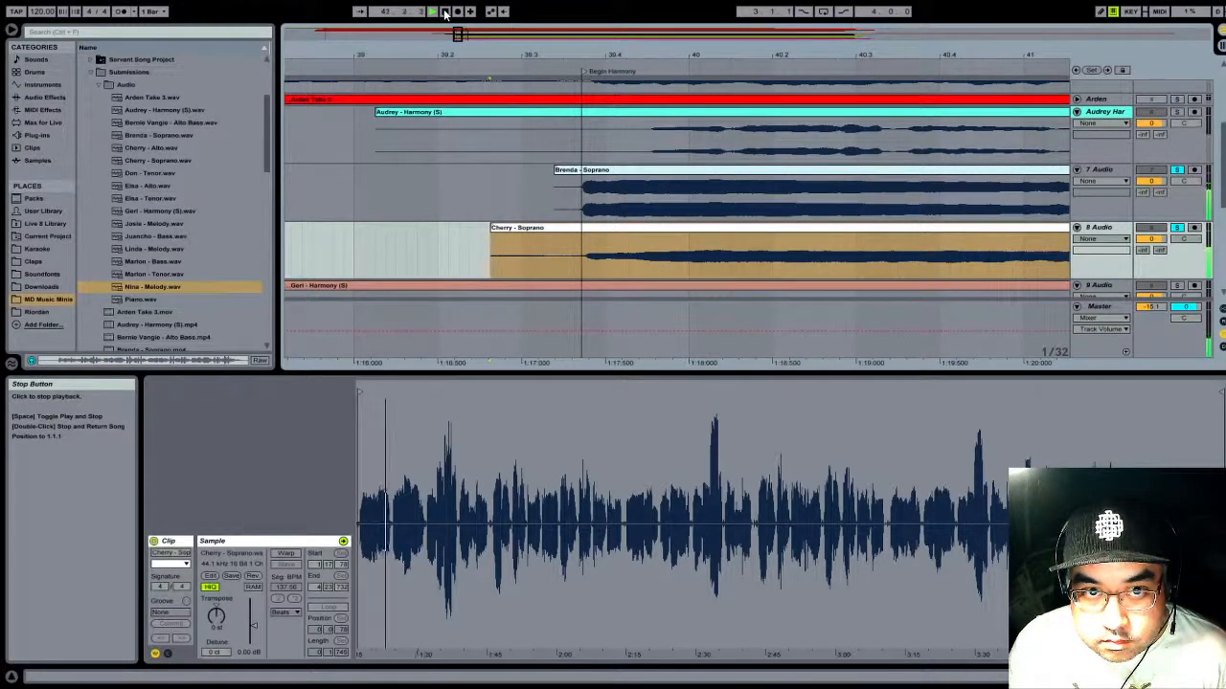
click(445, 12)
- Colour the soprano tracks 7 and 8 and their clips green
drag(710, 56, 571, 14)
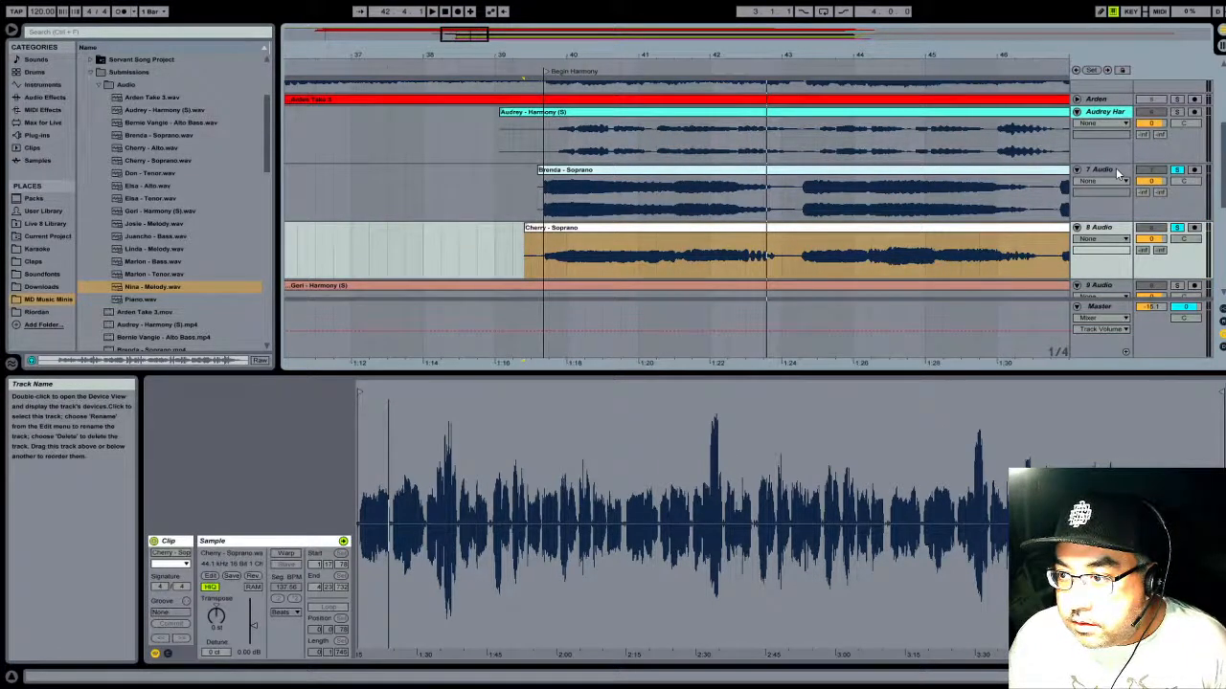
click(1115, 169)
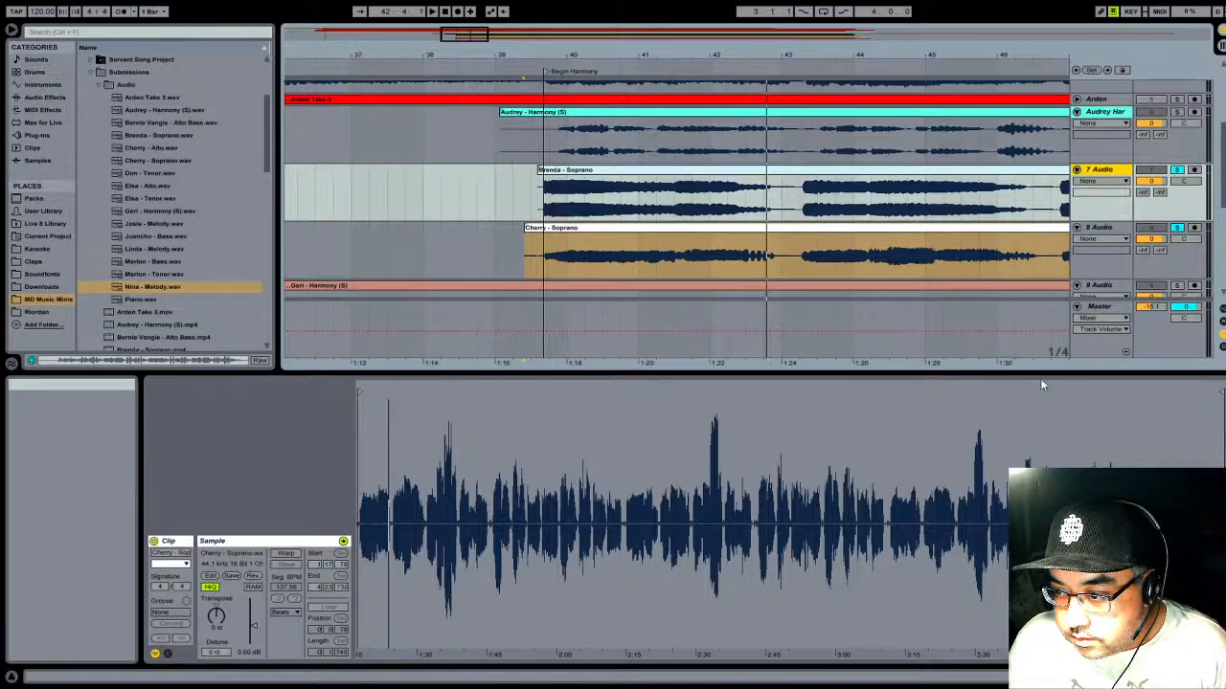
click(1029, 175)
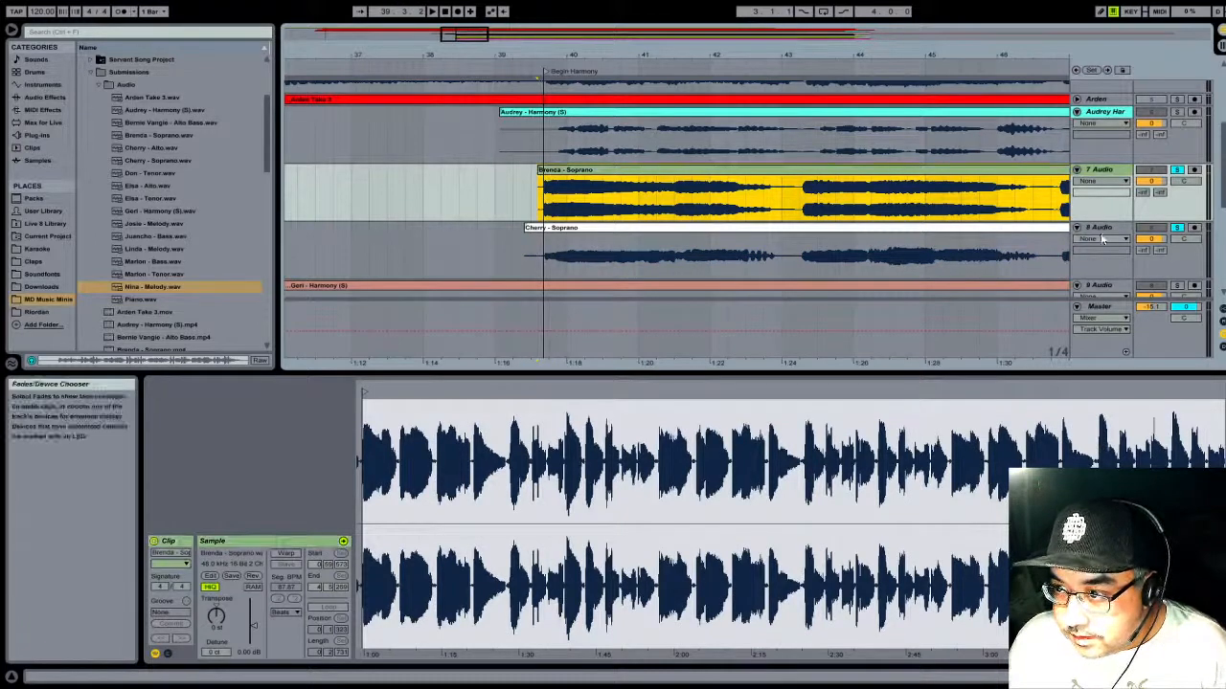
key(Down)
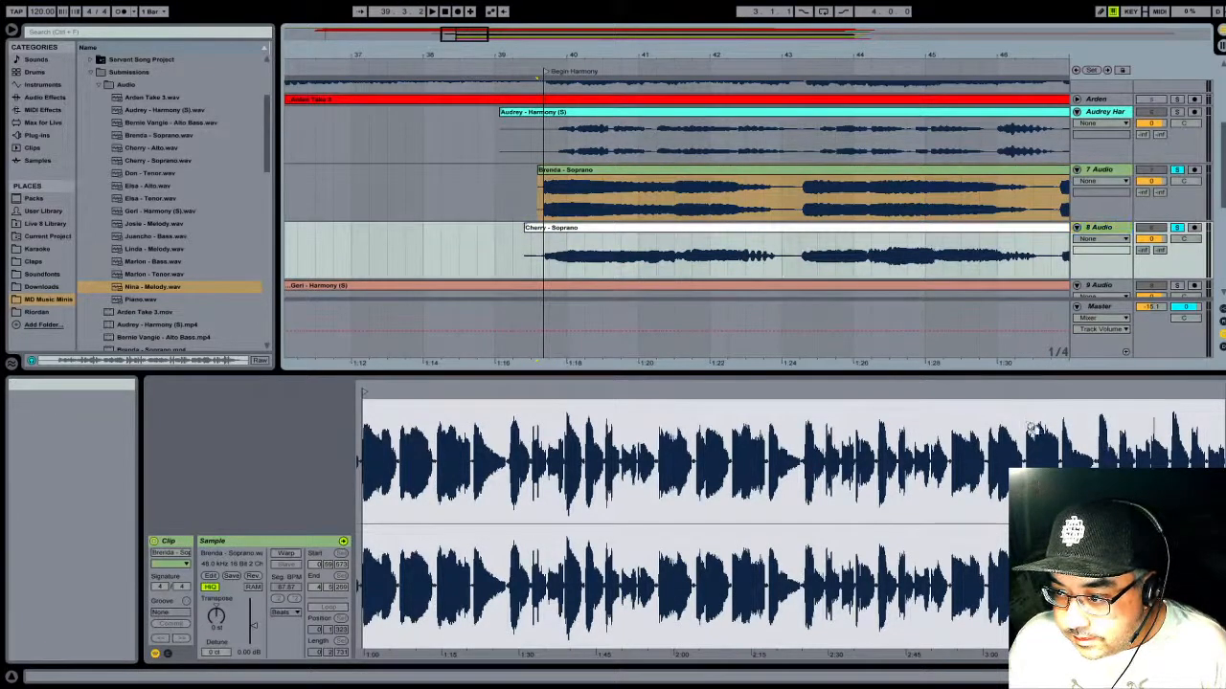
click(991, 228)
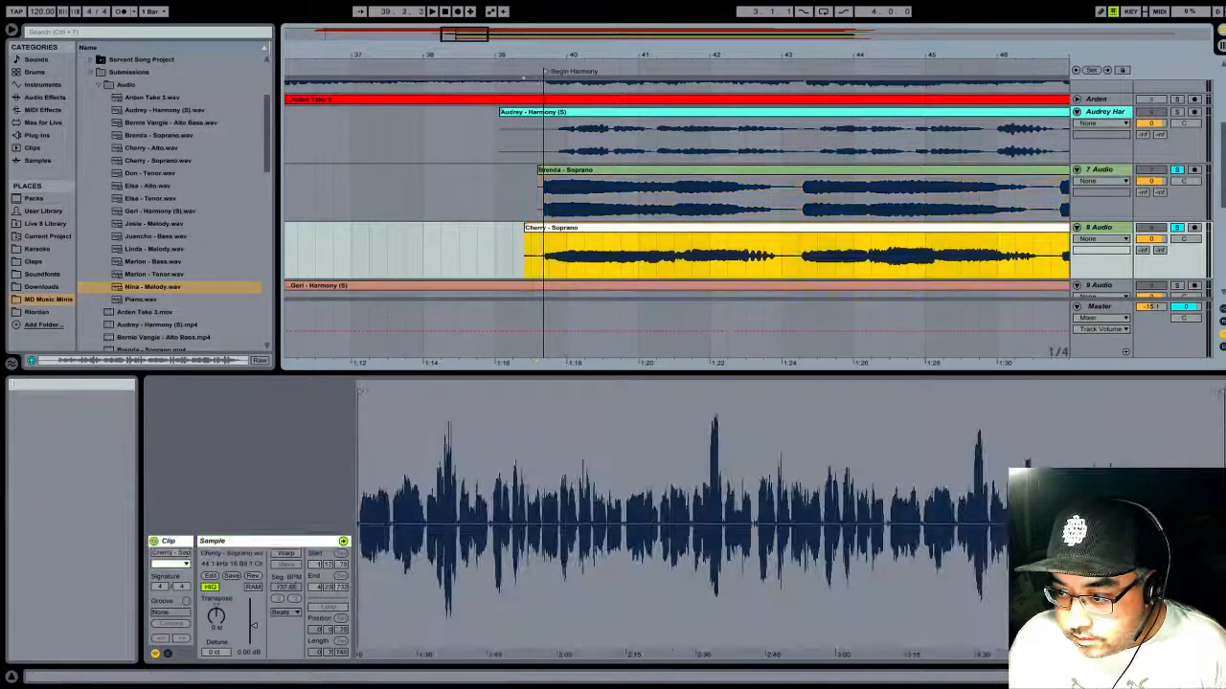
click(1046, 447)
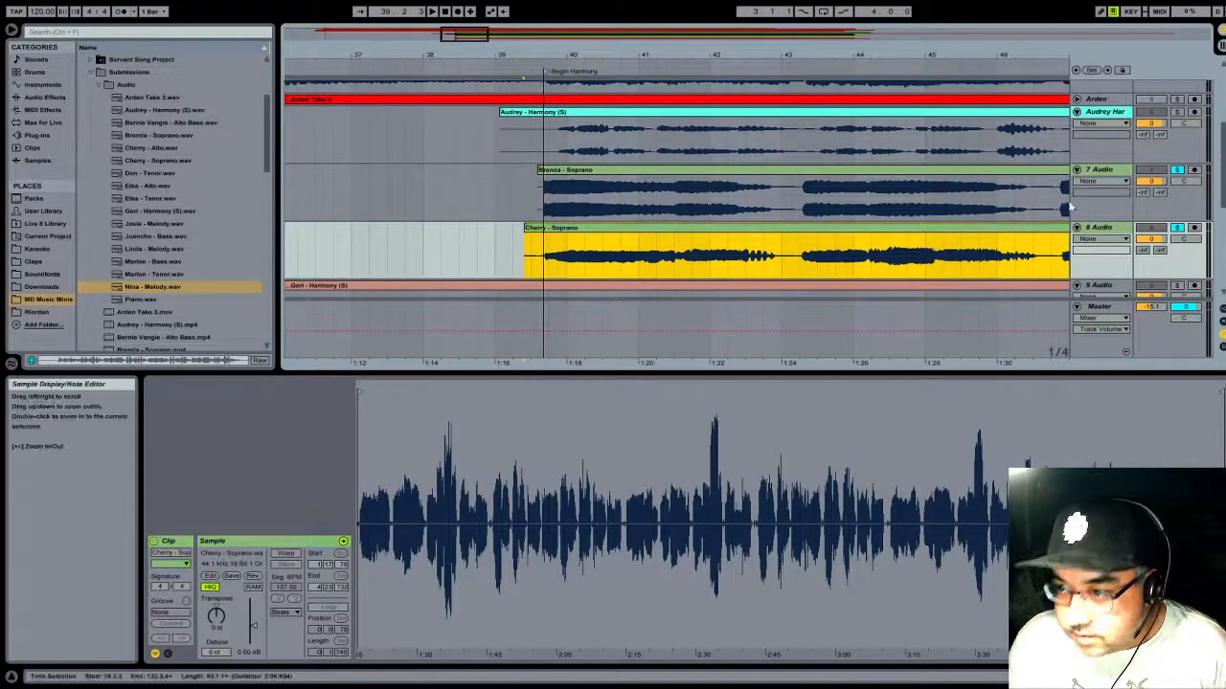
- Move the track 9 harmony track above the two soprano tracks, directly beneath the other harmony track
drag(668, 57, 625, 56)
scroll(629, 137, down, 2)
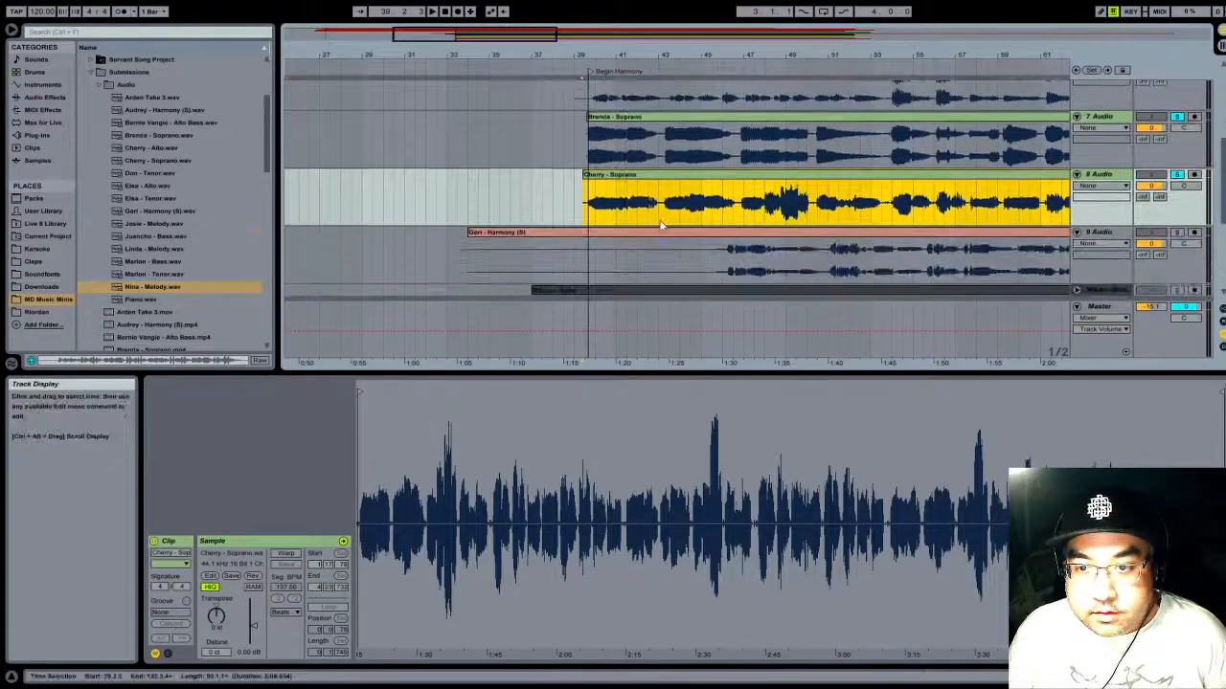
scroll(754, 202, up, 2)
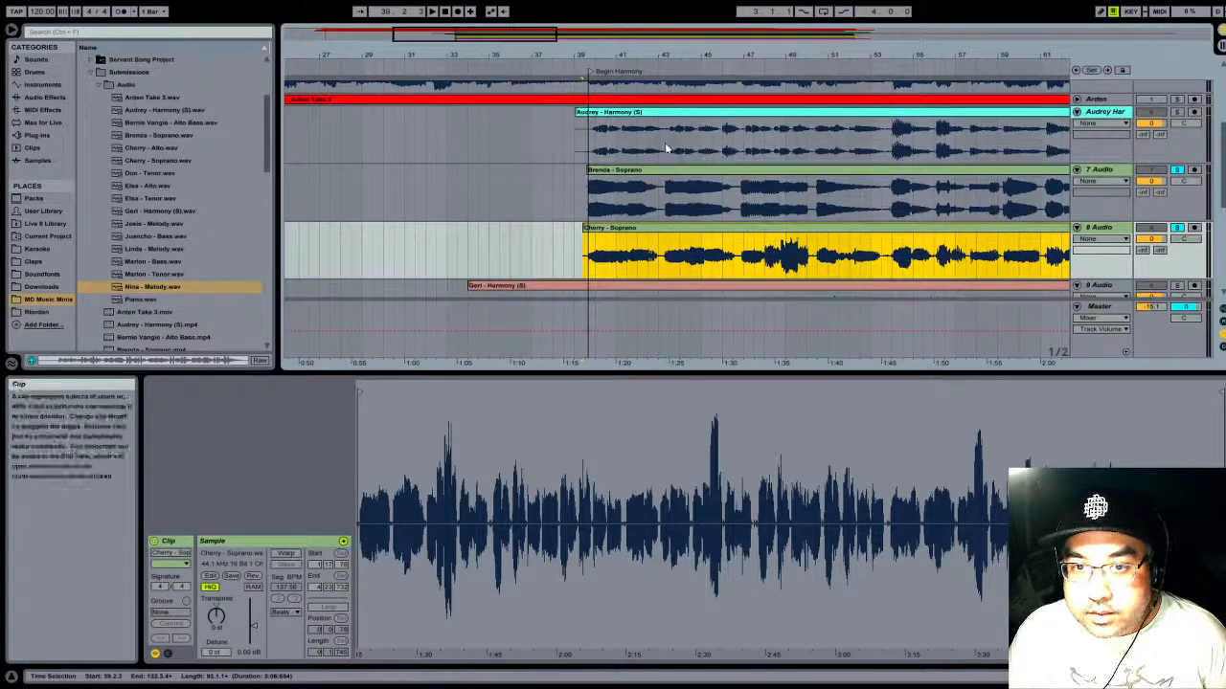
click(1109, 286)
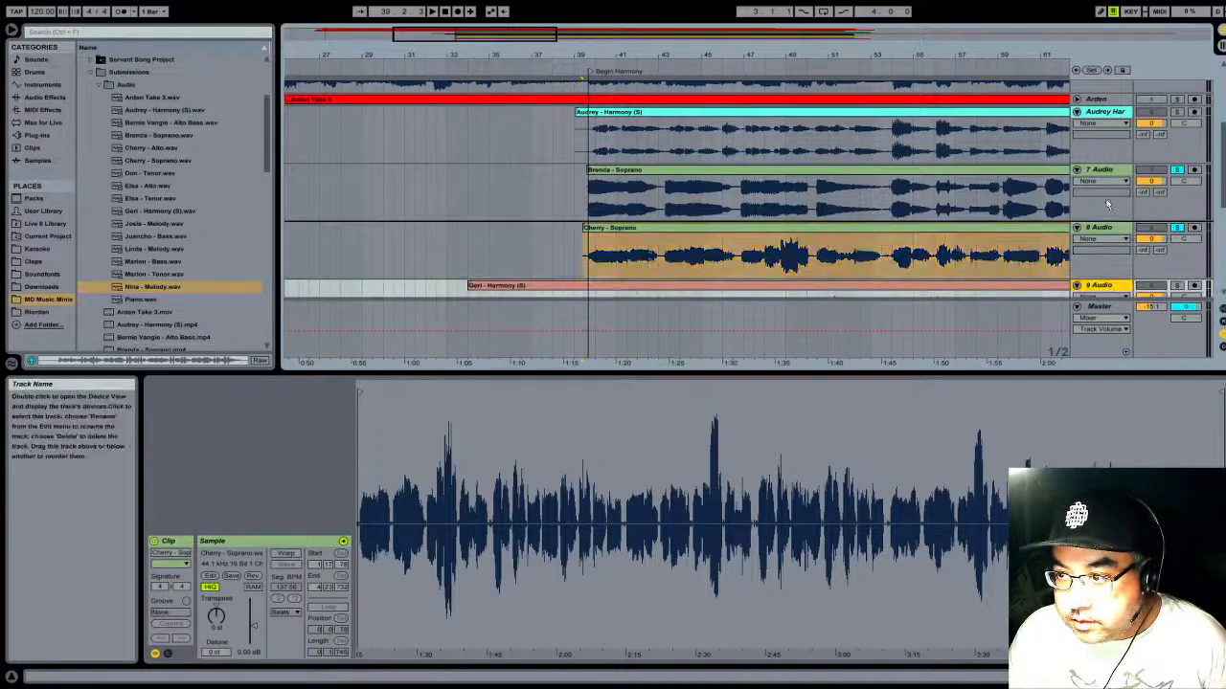
drag(1106, 204, 1096, 167)
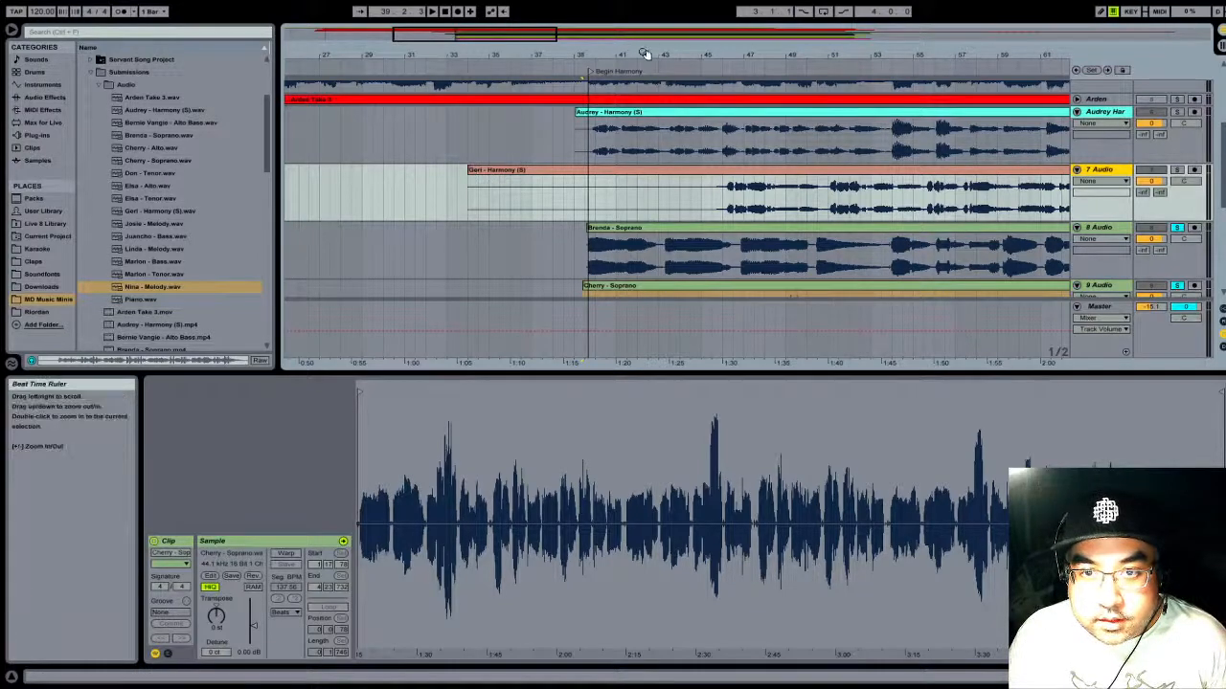
- Trim away the opening of the track 7 harmony clip so it starts at 38.1.1, and turn off its warping during solo playback
drag(648, 53, 505, 50)
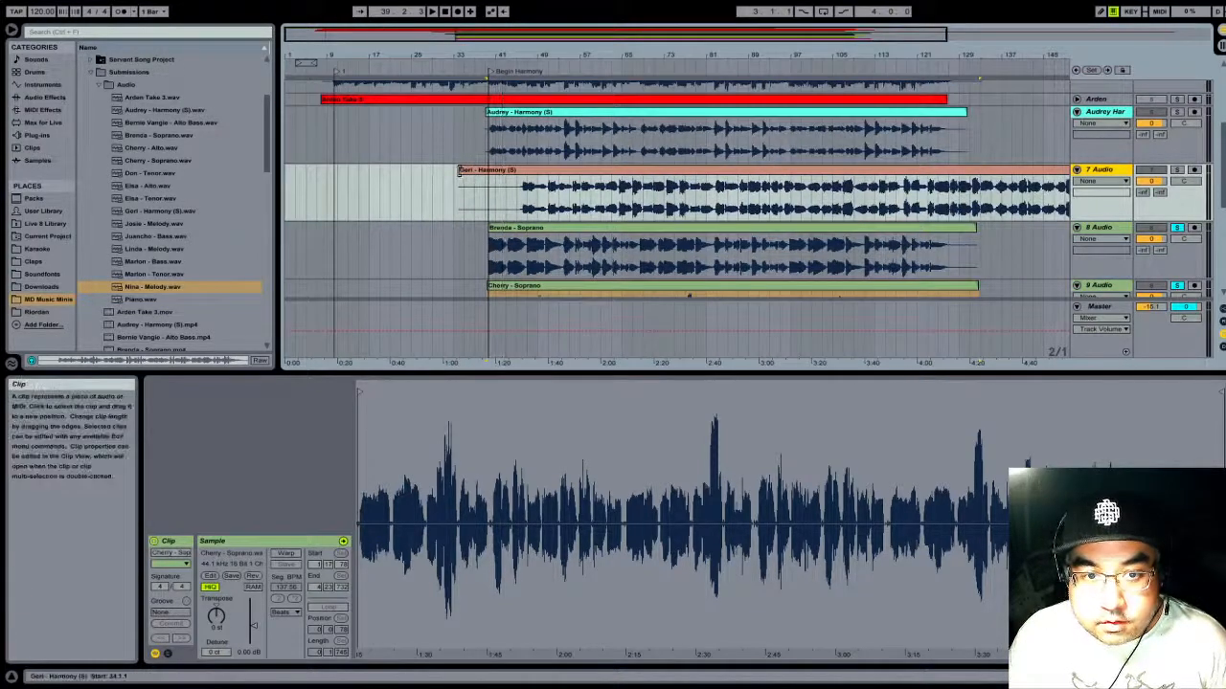
drag(499, 175, 525, 176)
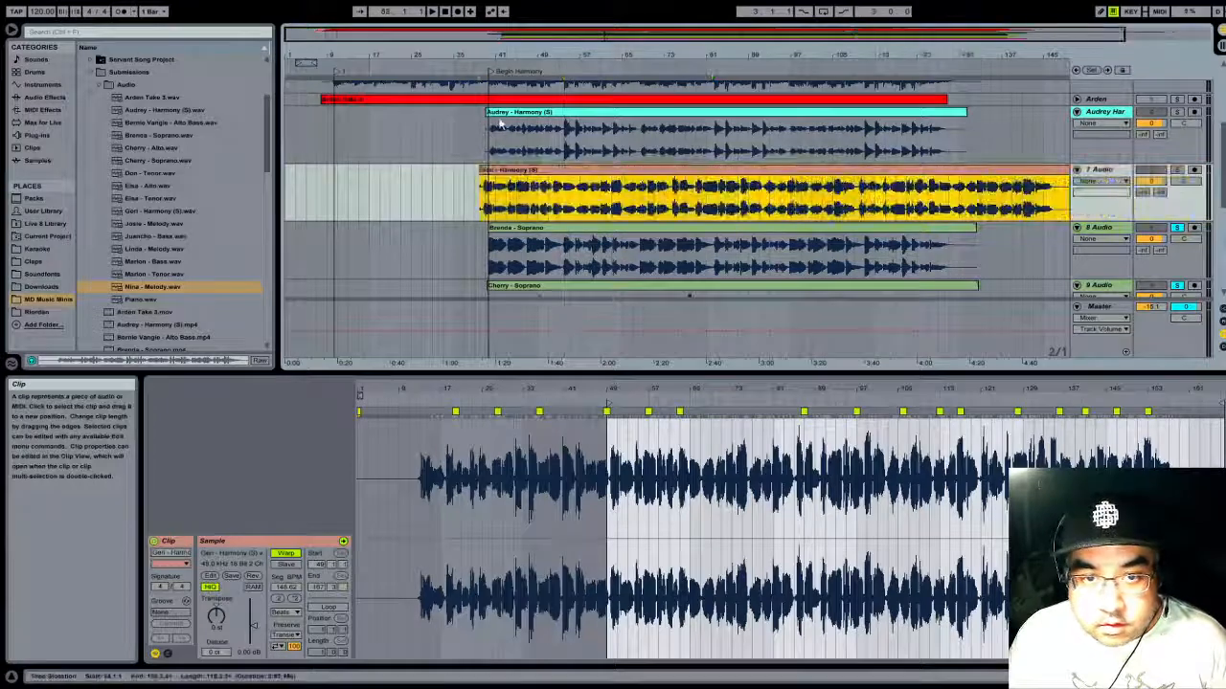
click(1178, 171)
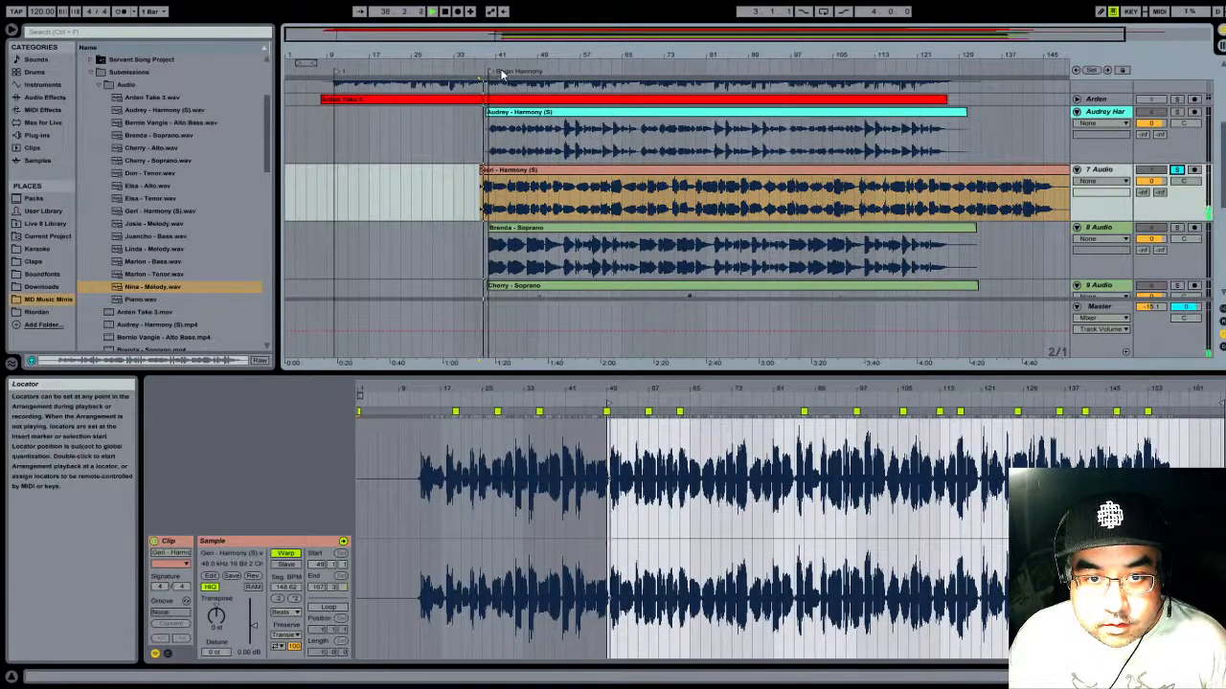
click(559, 171)
click(286, 554)
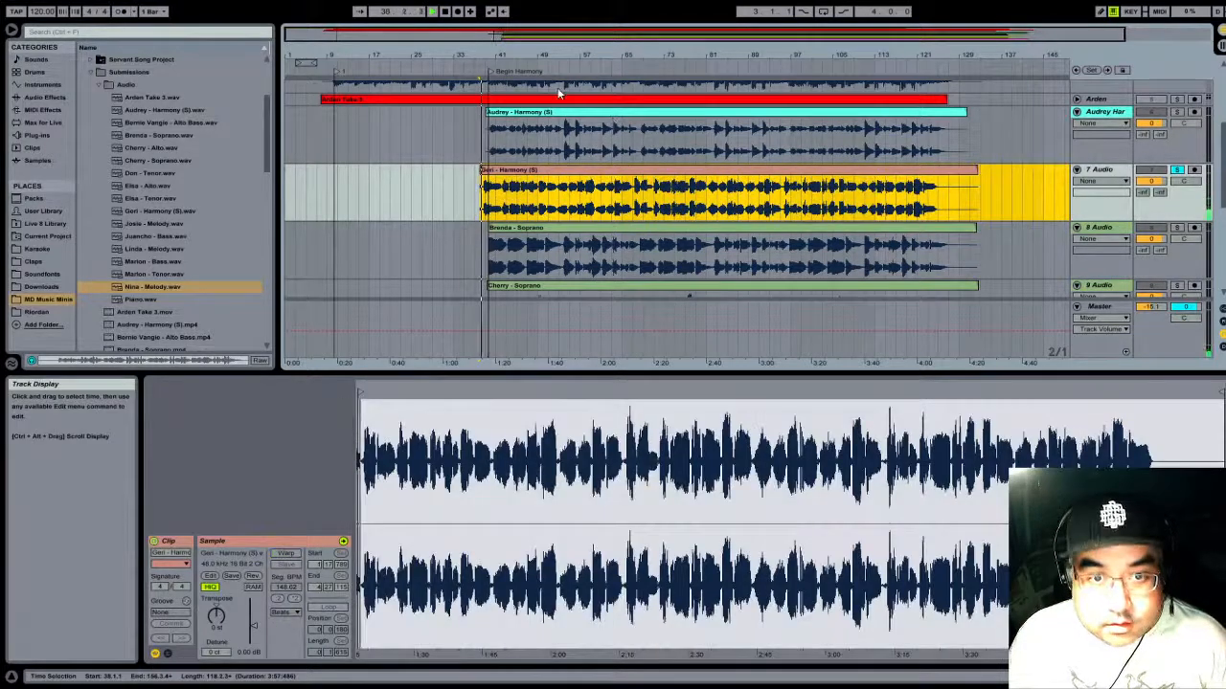
key(space)
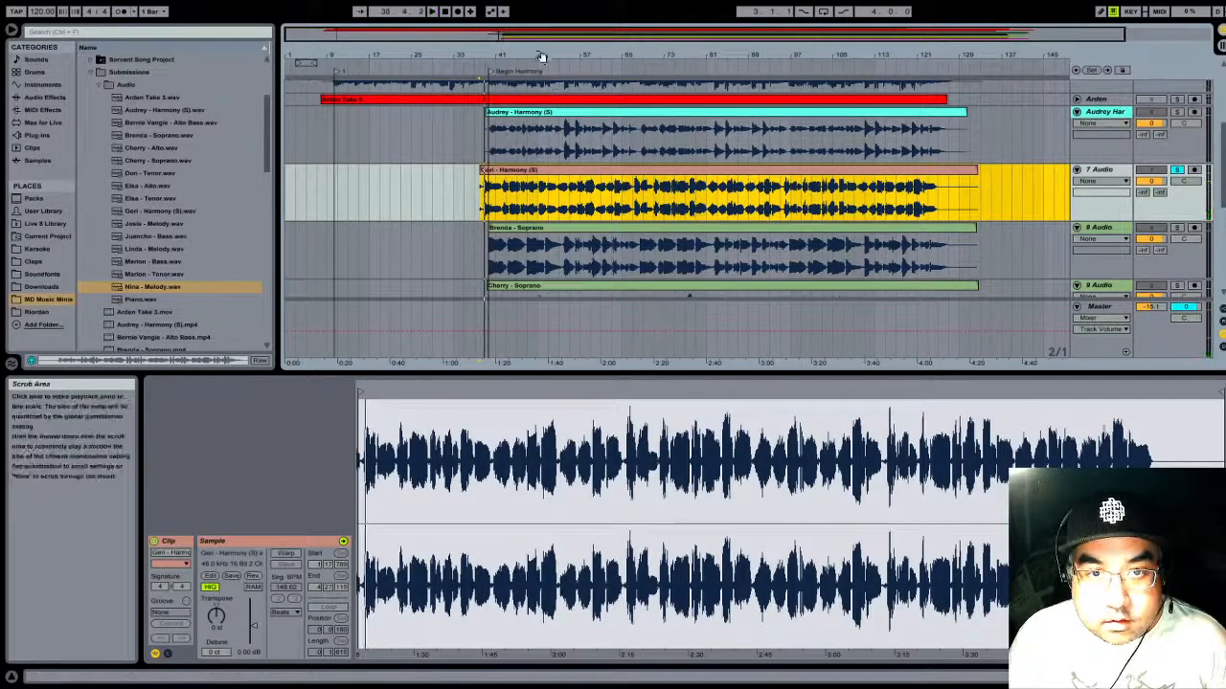
- Move the track 7 harmony clip so its first sung note matches the harmony clip above, and trim its start to 39.3.3
drag(541, 55, 1136, 190)
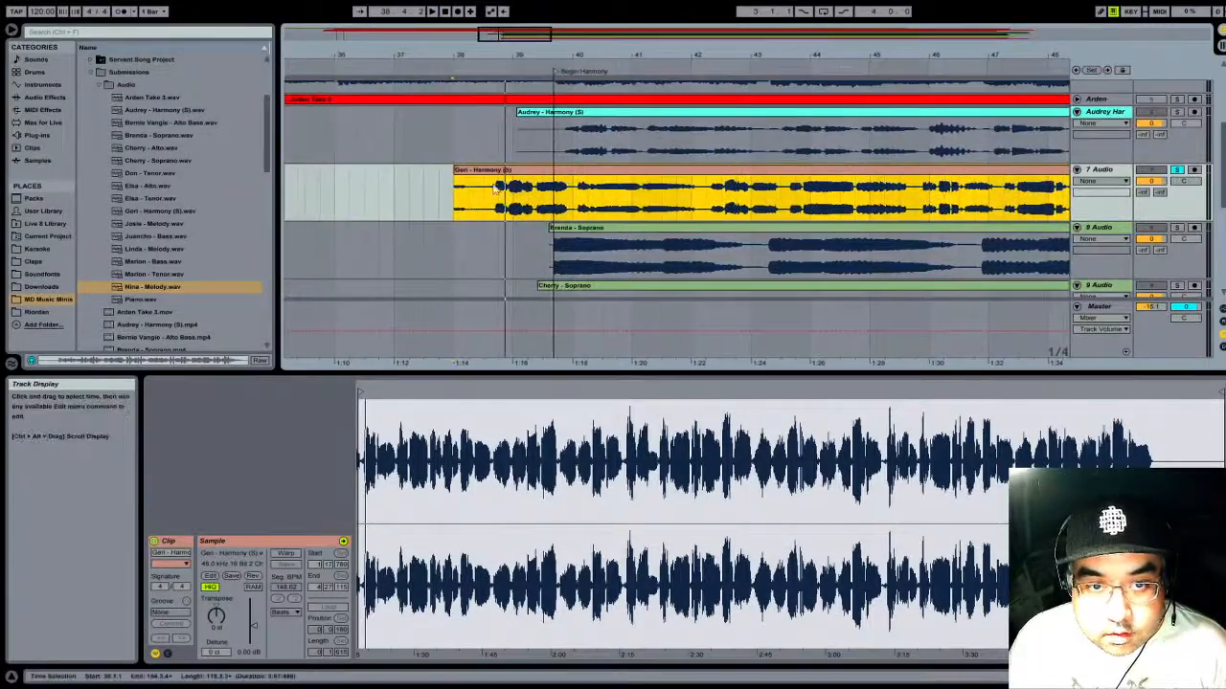
drag(454, 170, 469, 171)
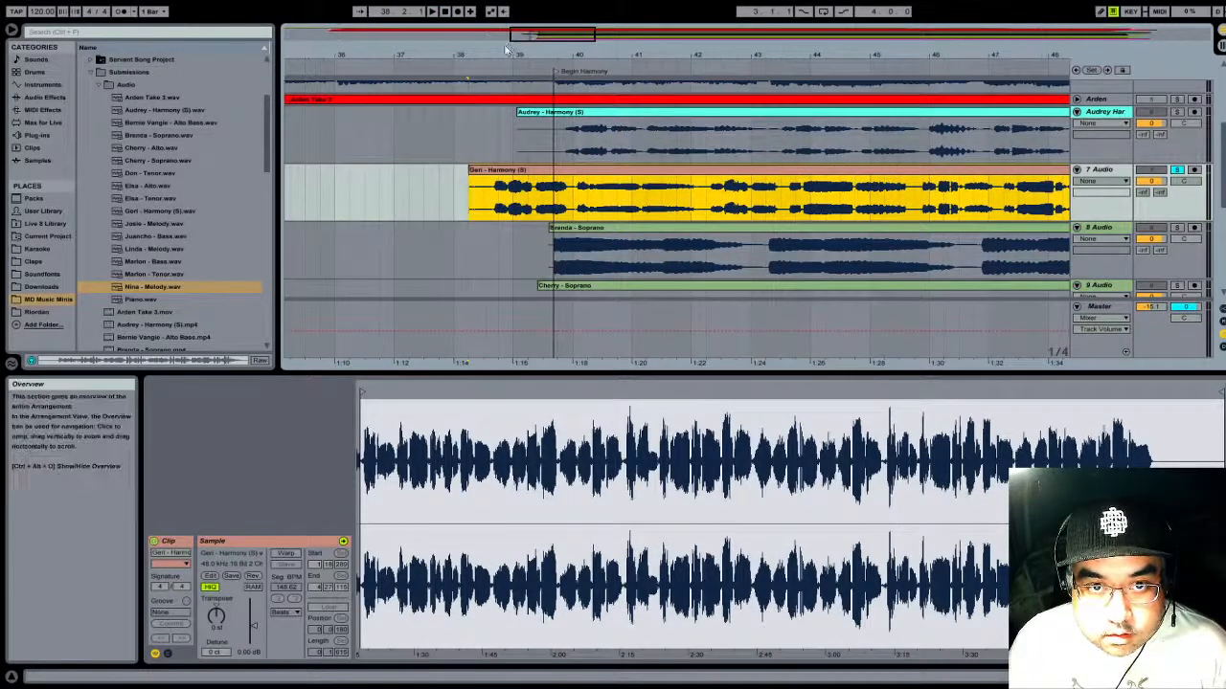
drag(501, 55, 500, 143)
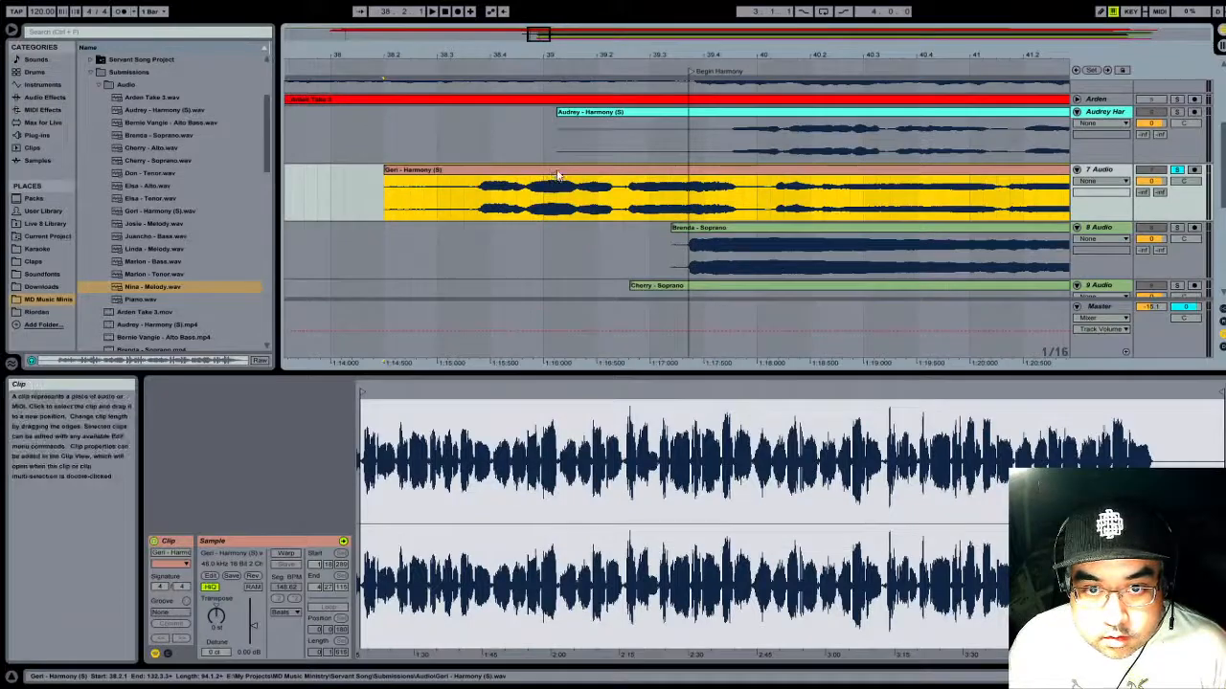
drag(554, 180, 805, 175)
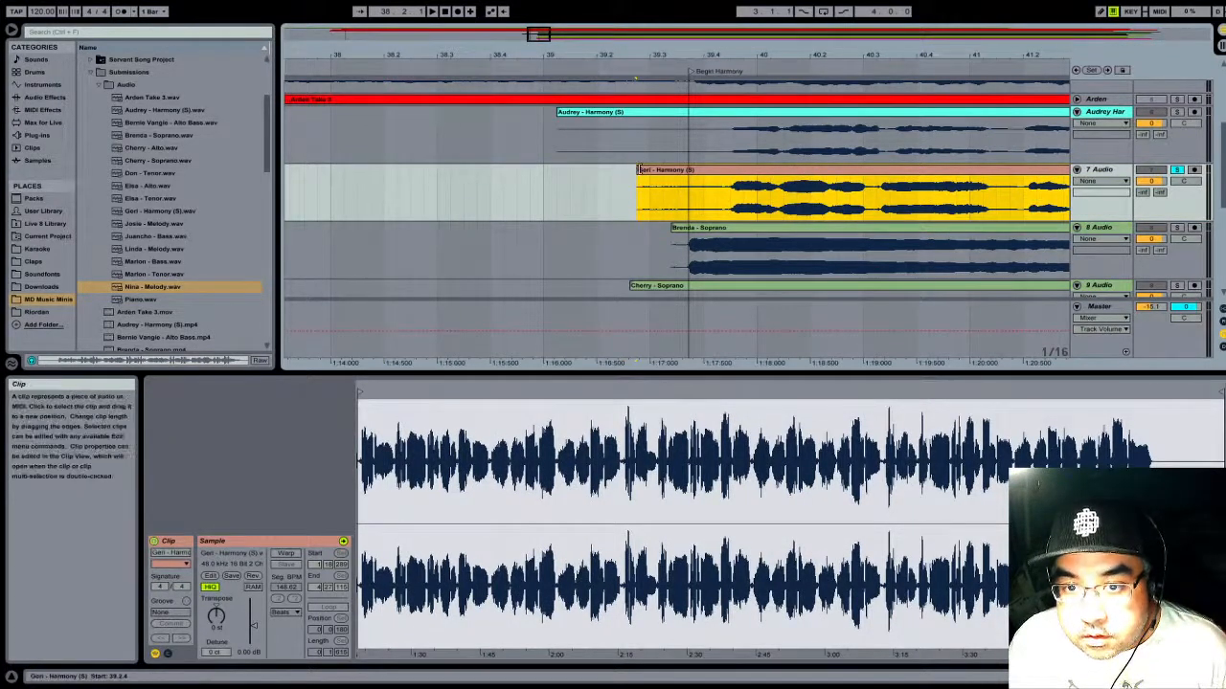
drag(639, 170, 677, 171)
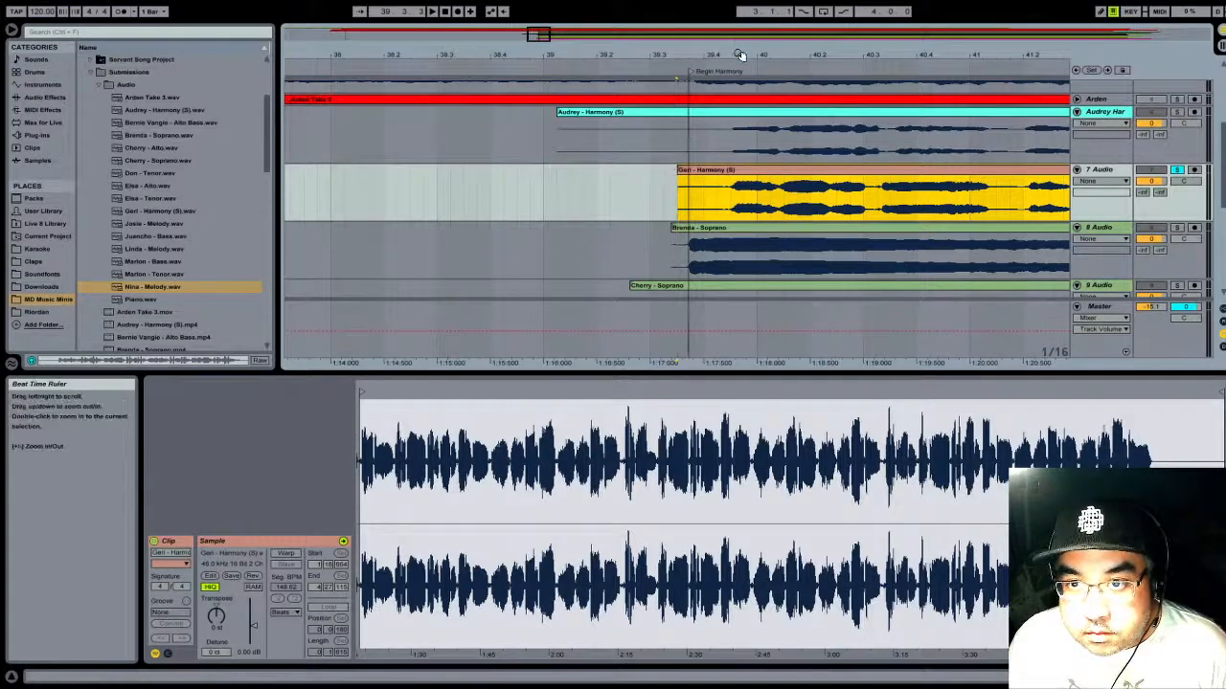
drag(740, 54, 733, 29)
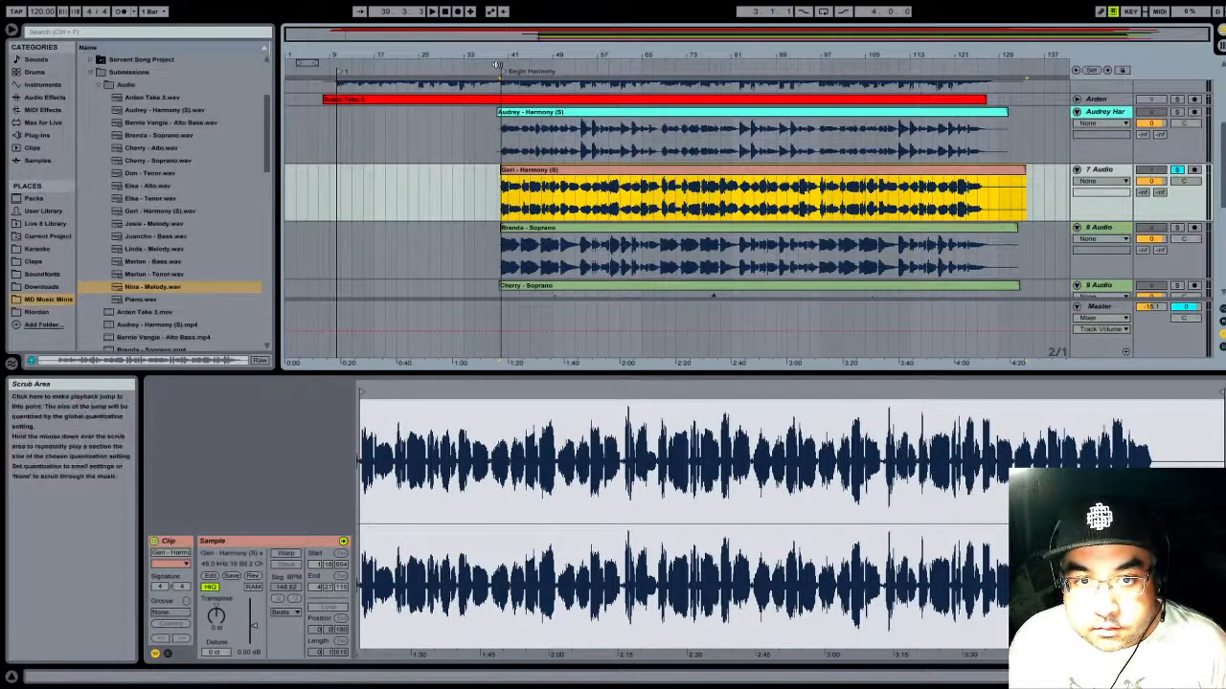
click(1177, 170)
- Rename tracks 8, 9 and 7 after the singer and voice part of each track's clip
scroll(827, 184, down, 3)
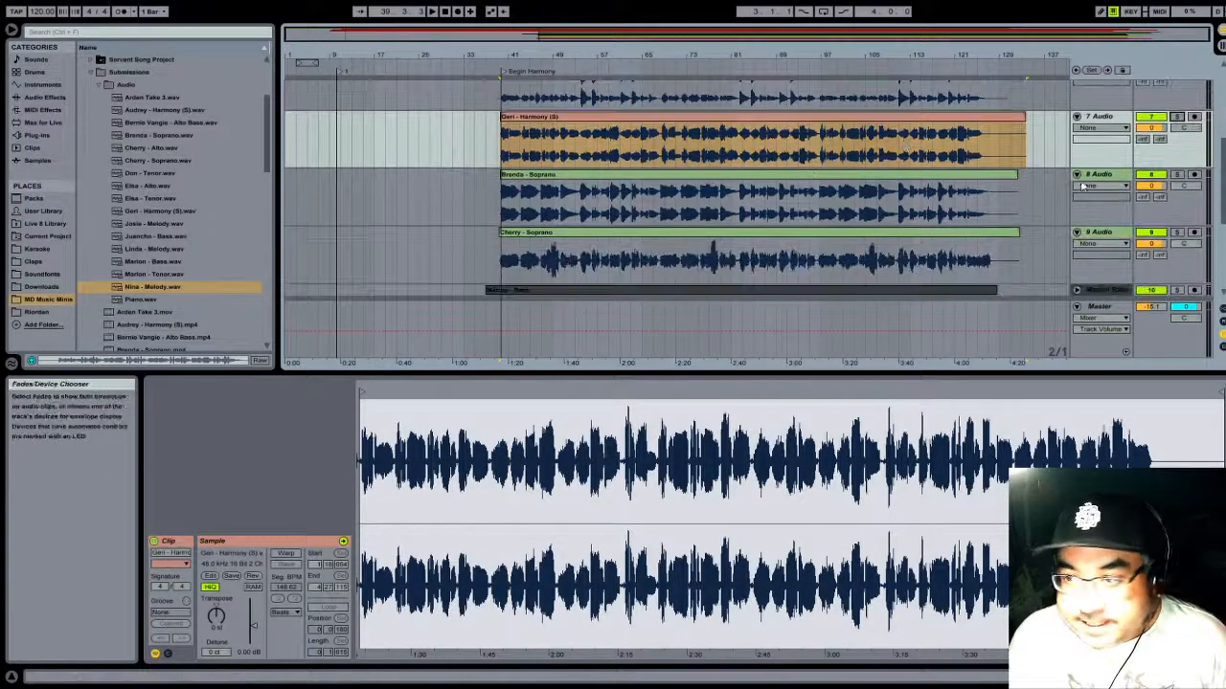
click(1117, 178)
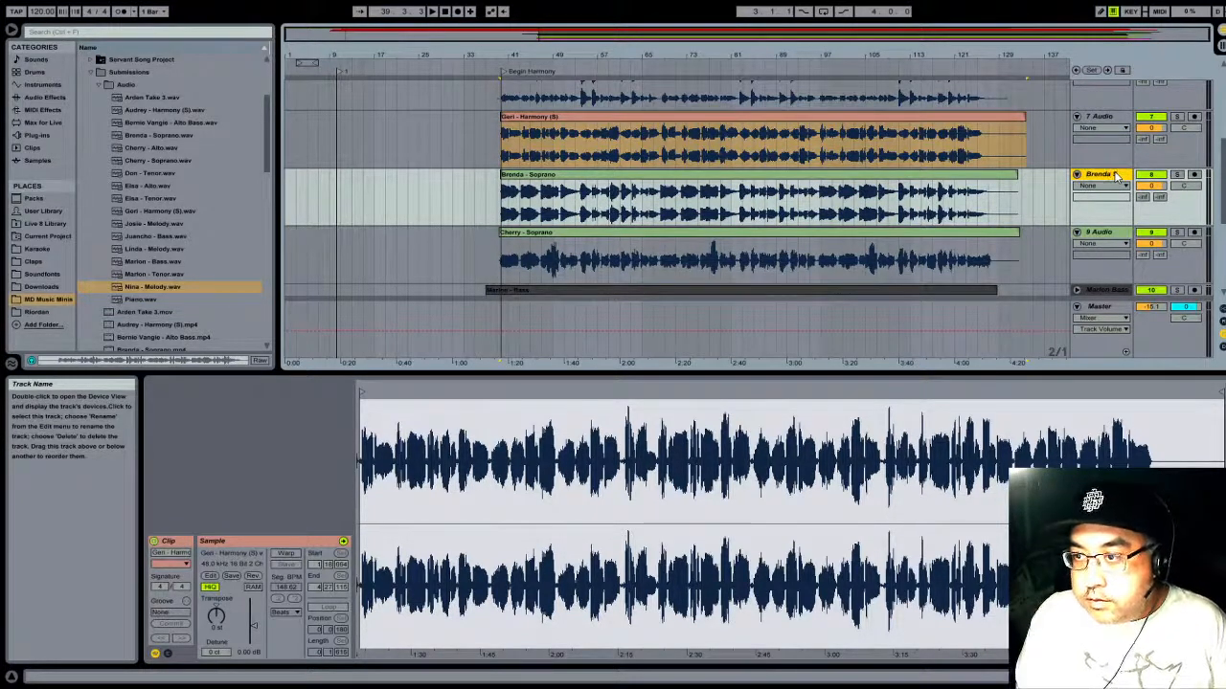
click(1116, 235)
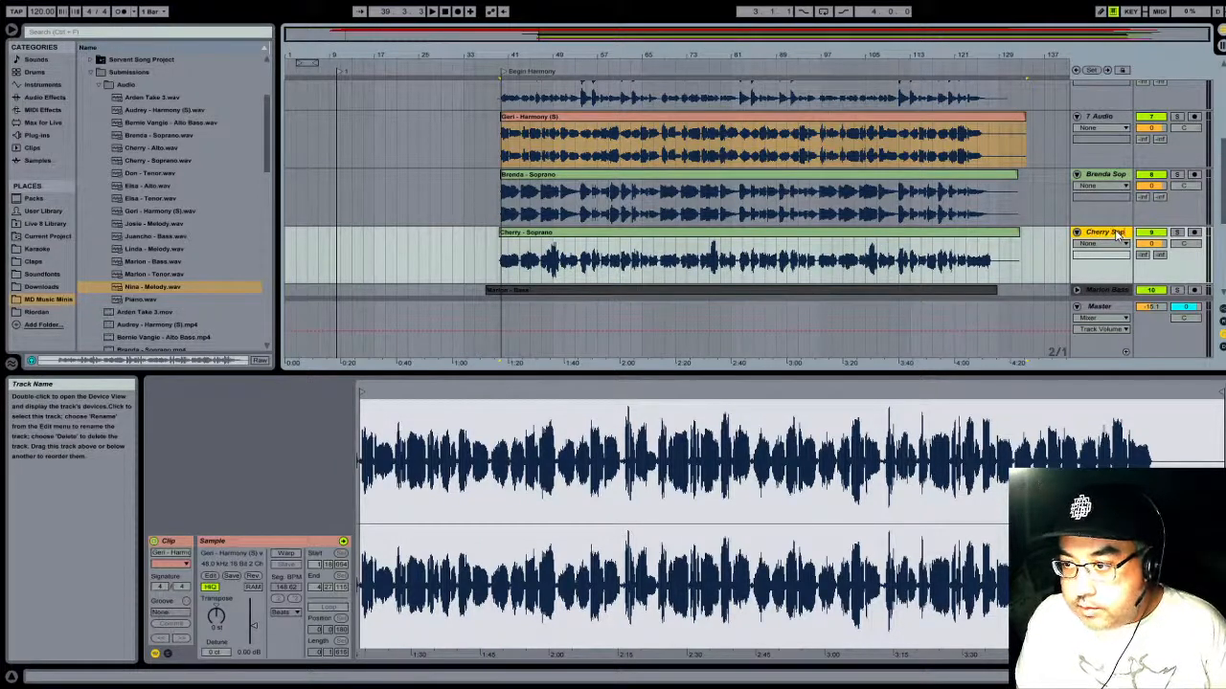
click(1102, 119)
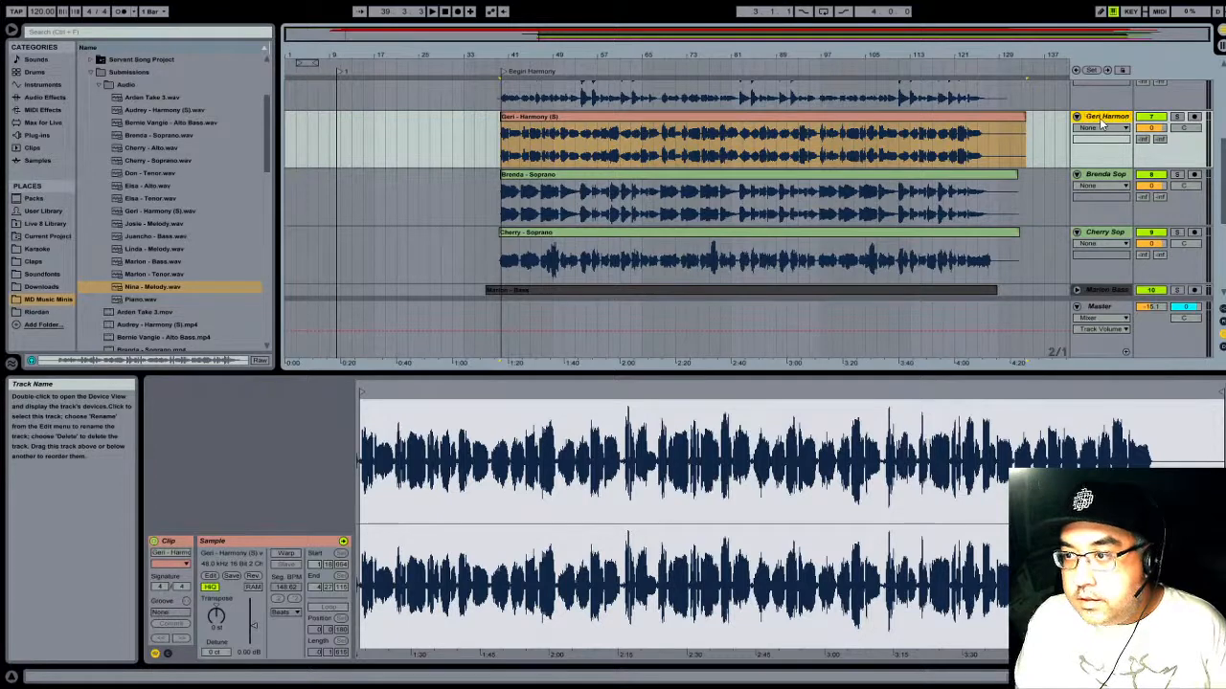
- Colour the track 7 harmony clip cyan like the harmony clip above it, and save the project
scroll(1101, 119, up, 2)
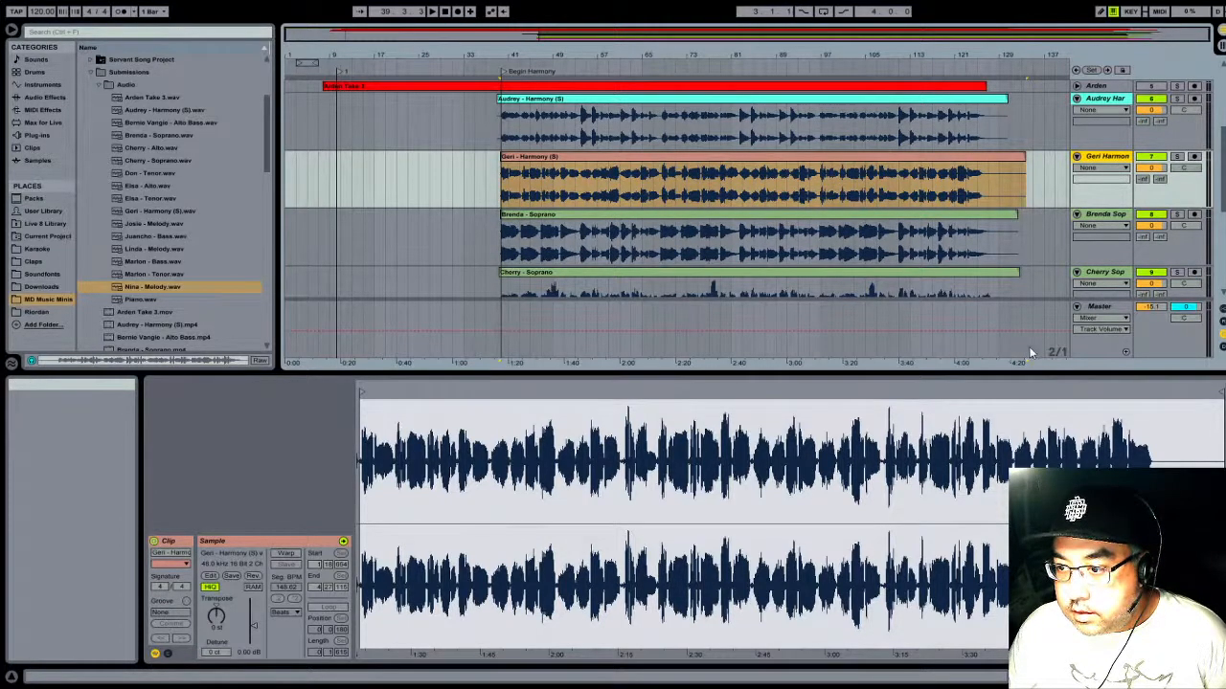
click(958, 163)
click(1013, 420)
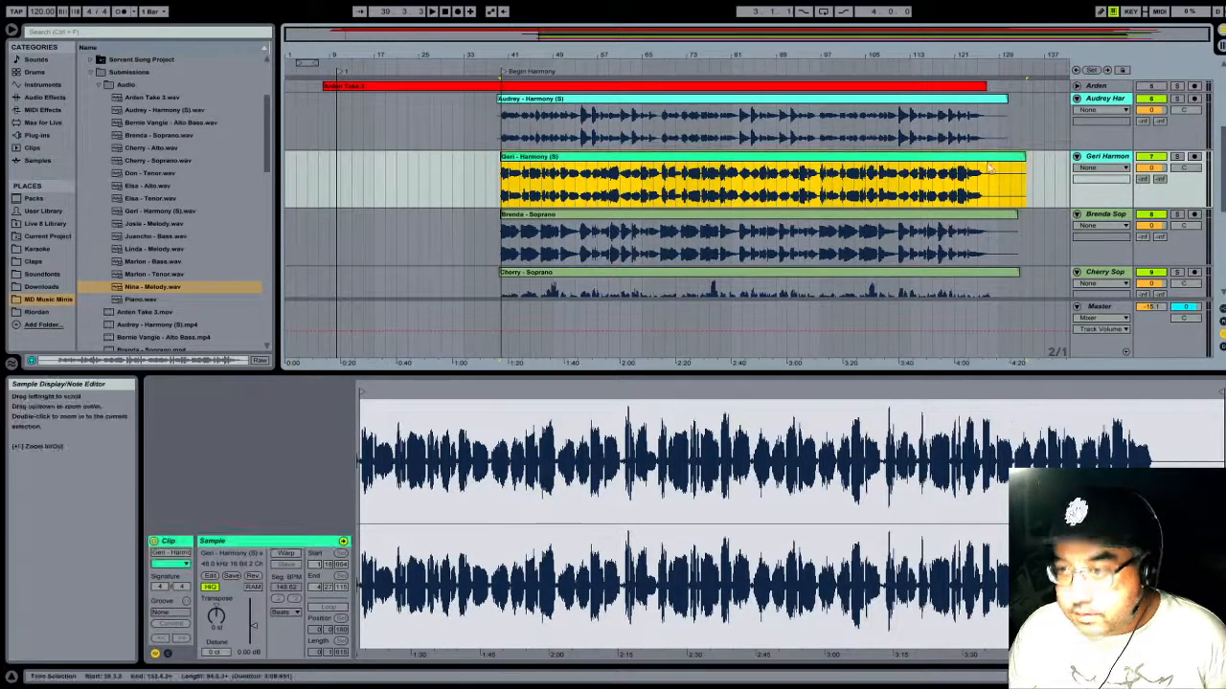
right_click(966, 161)
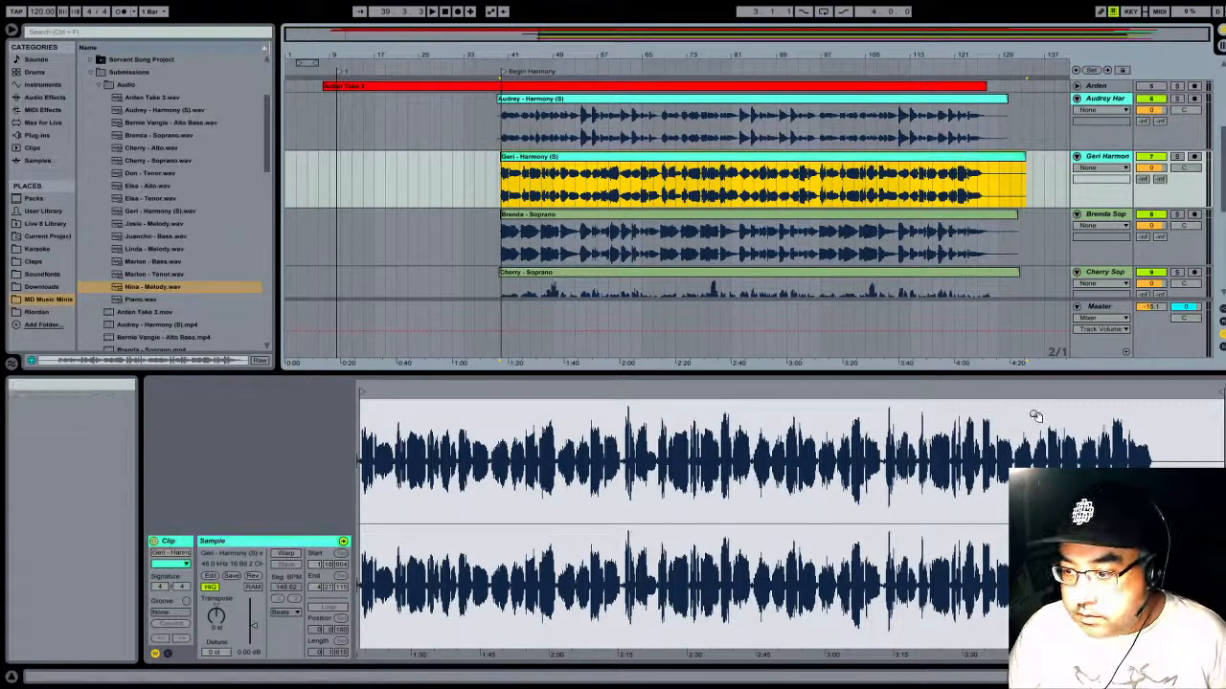
key(ctrl+s)
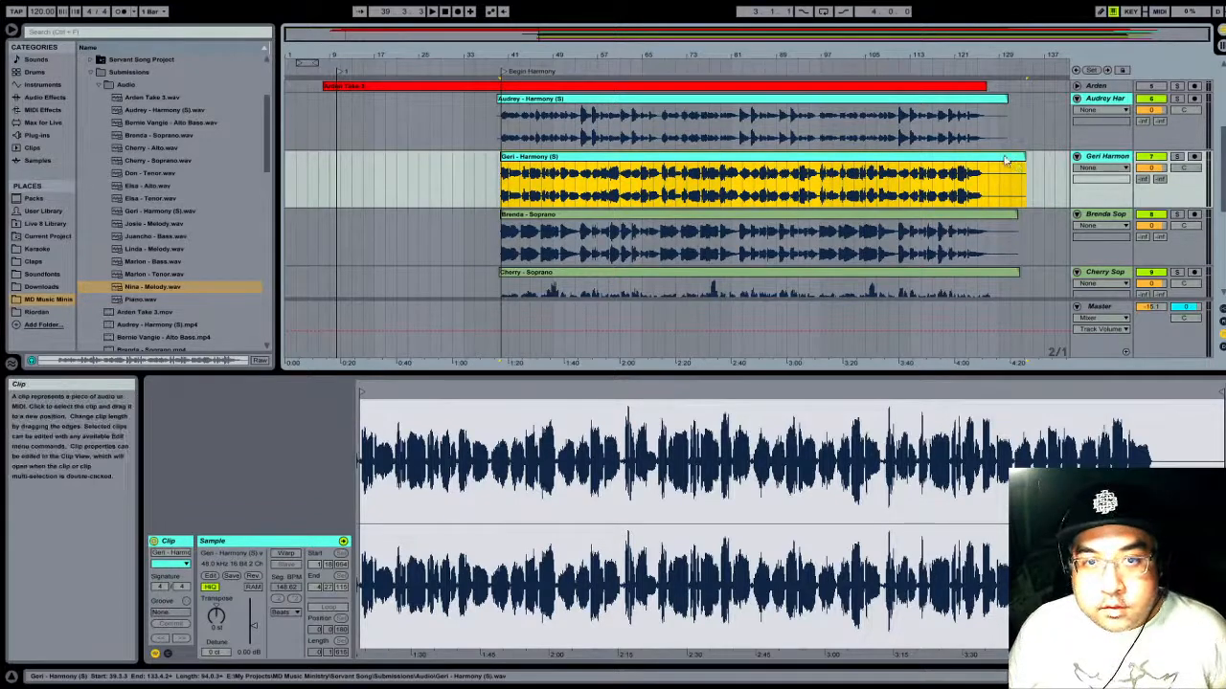
scroll(658, 242, down, 4)
scroll(669, 254, down, 3)
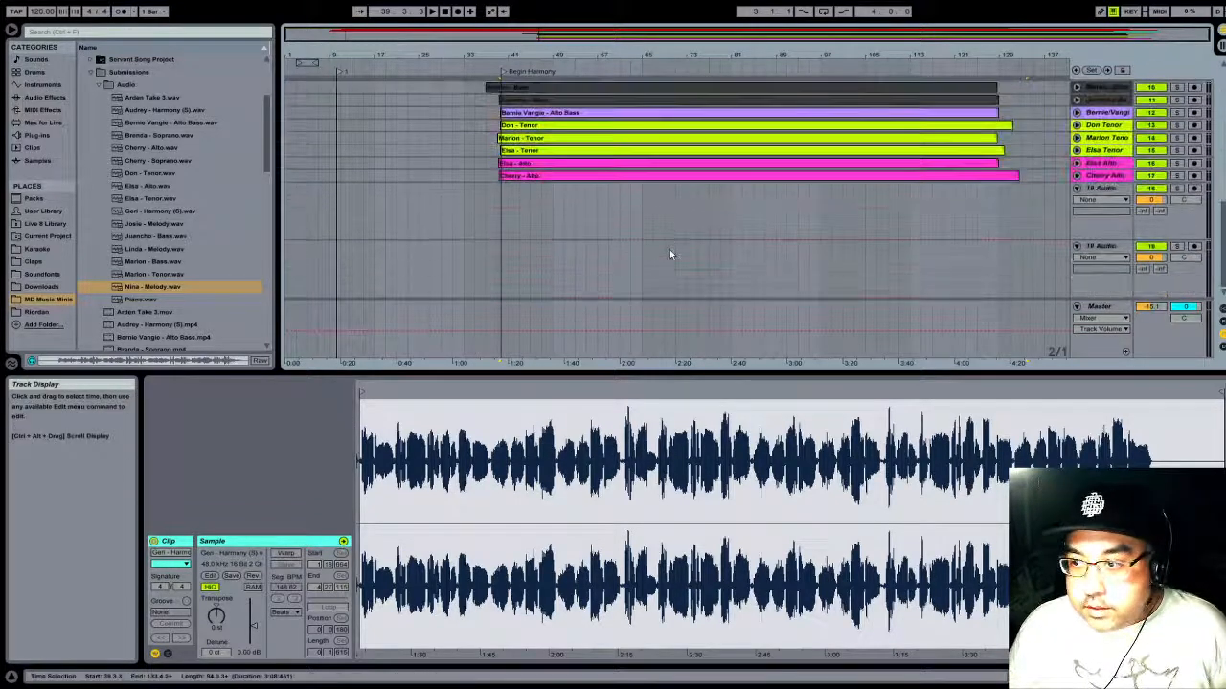
scroll(1040, 246, up, 6)
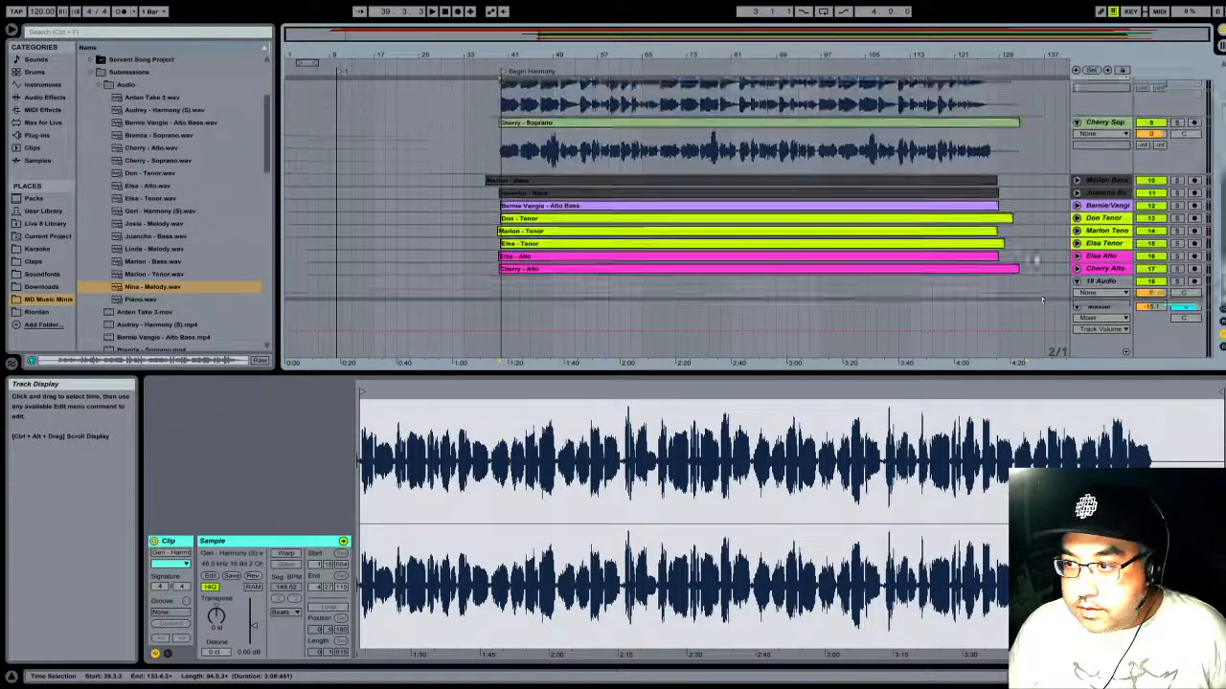
scroll(1010, 253, up, 3)
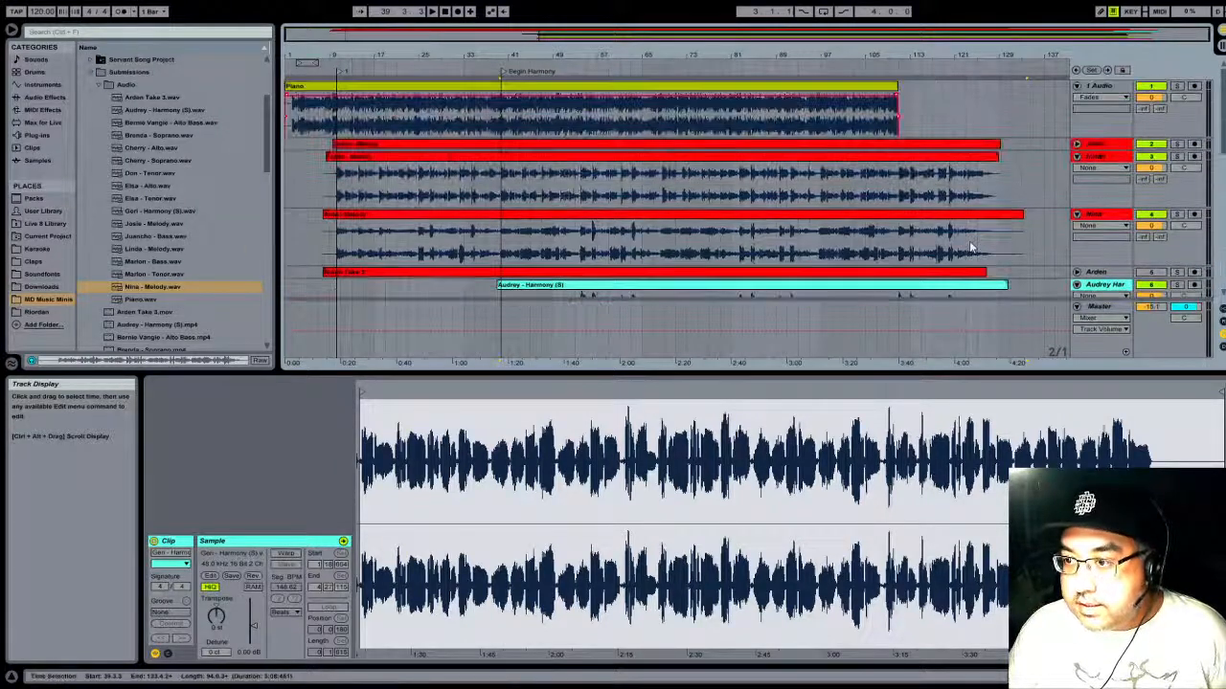
- Play the full mix from shortly before the Begin Harmony marker and check that all voice tracks stay aligned
scroll(871, 256, down, 6)
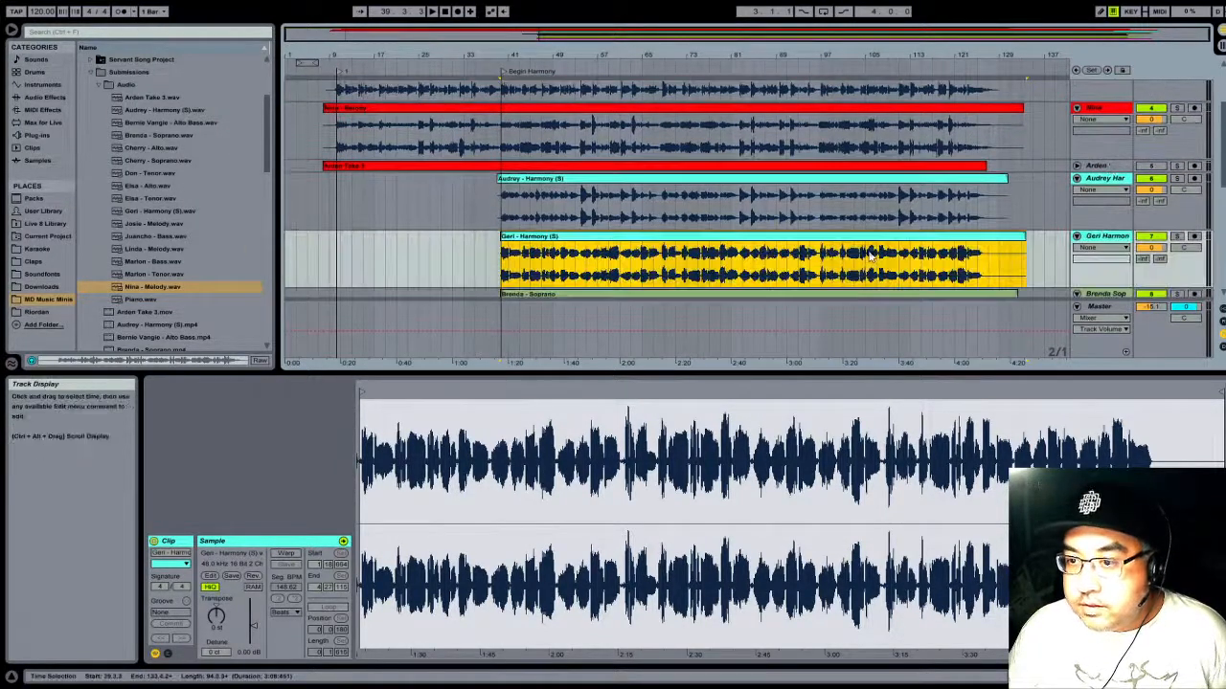
scroll(872, 256, down, 5)
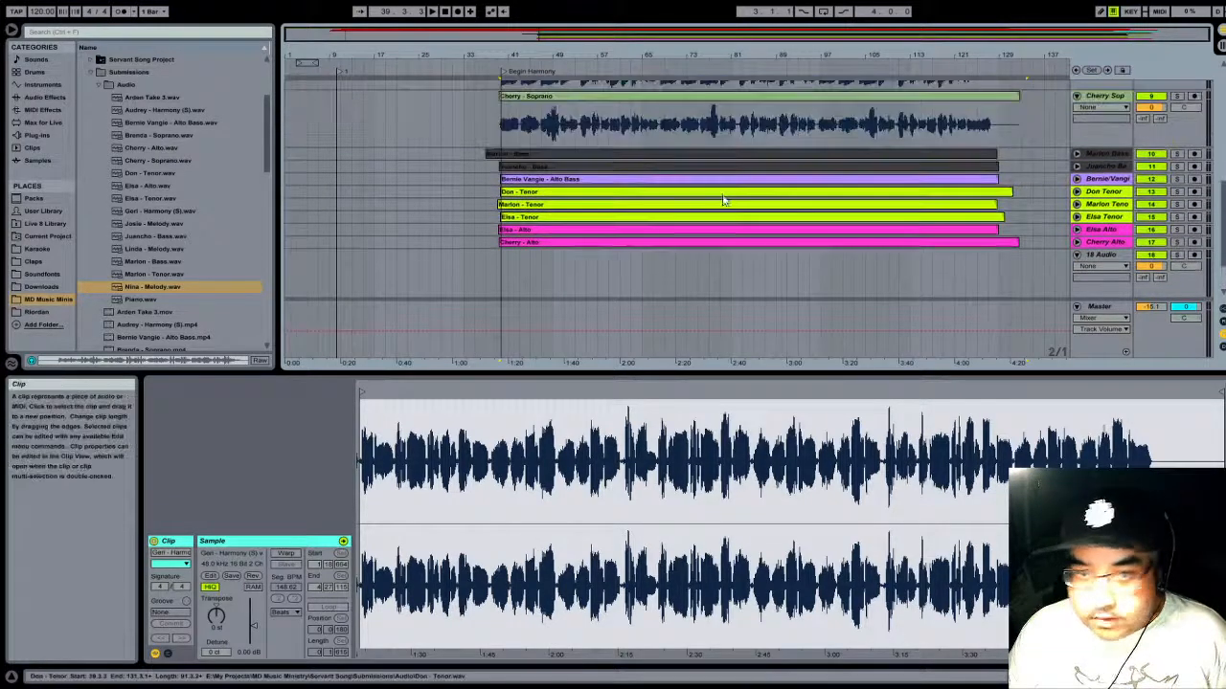
scroll(343, 92, up, 4)
scroll(392, 79, up, 2)
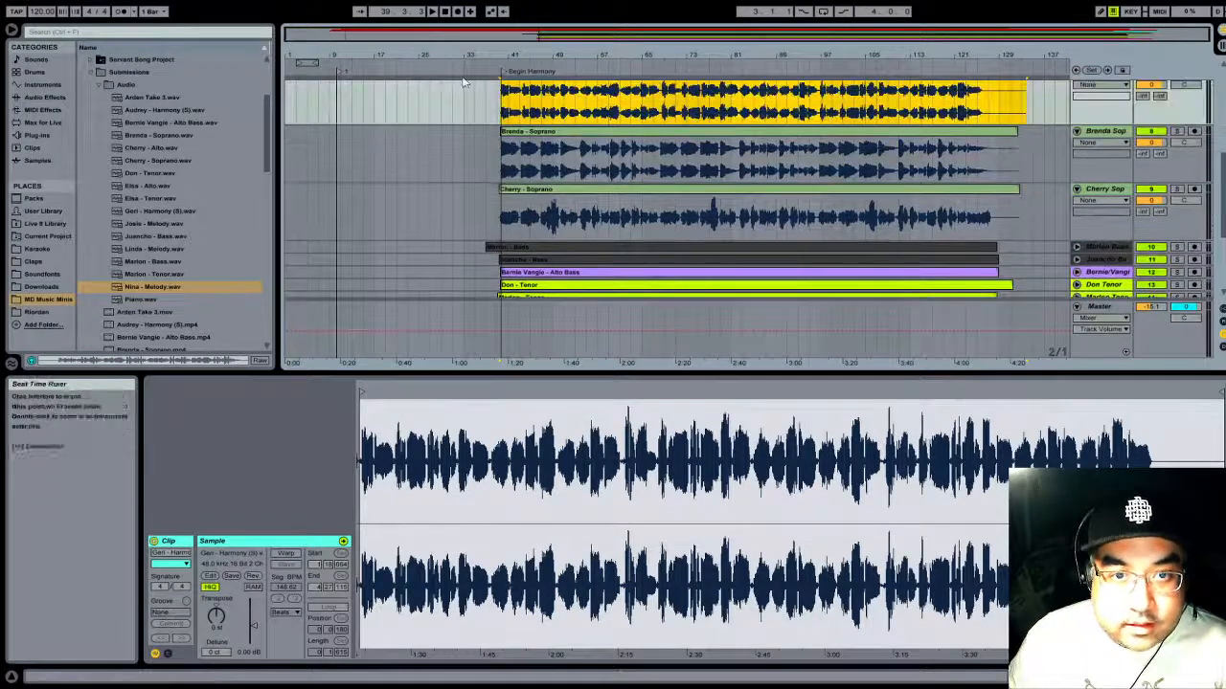
scroll(446, 77, up, 2)
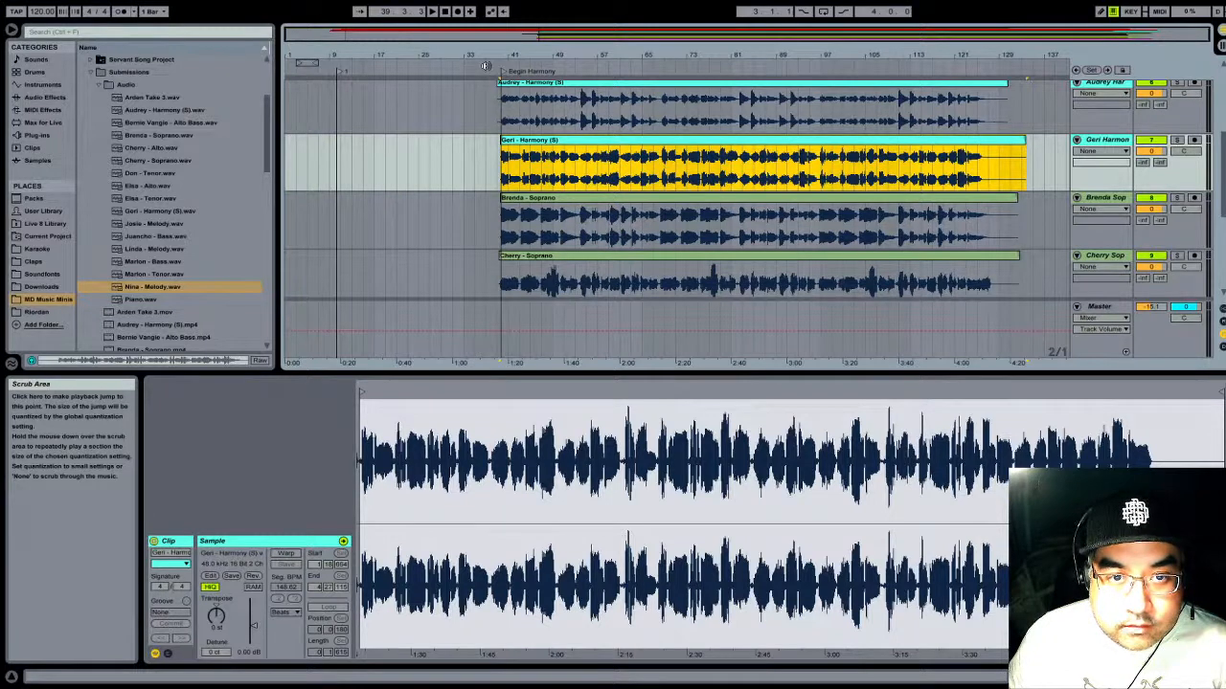
click(477, 68)
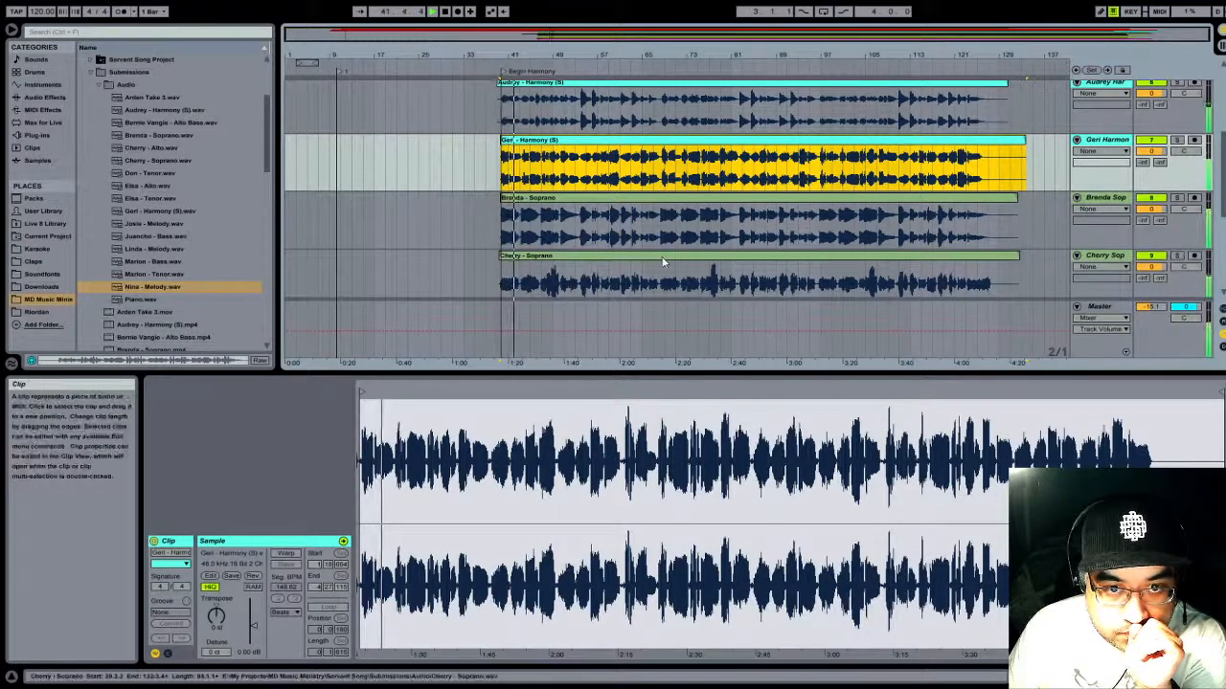
scroll(661, 258, up, 2)
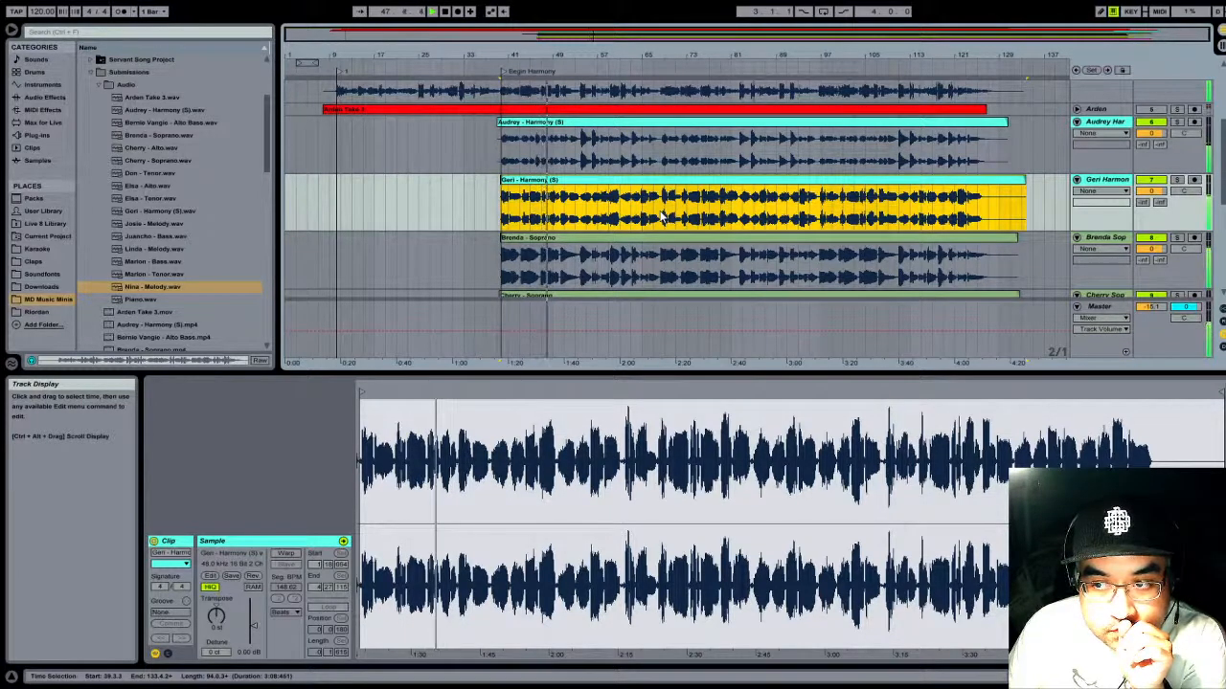
scroll(660, 216, down, 5)
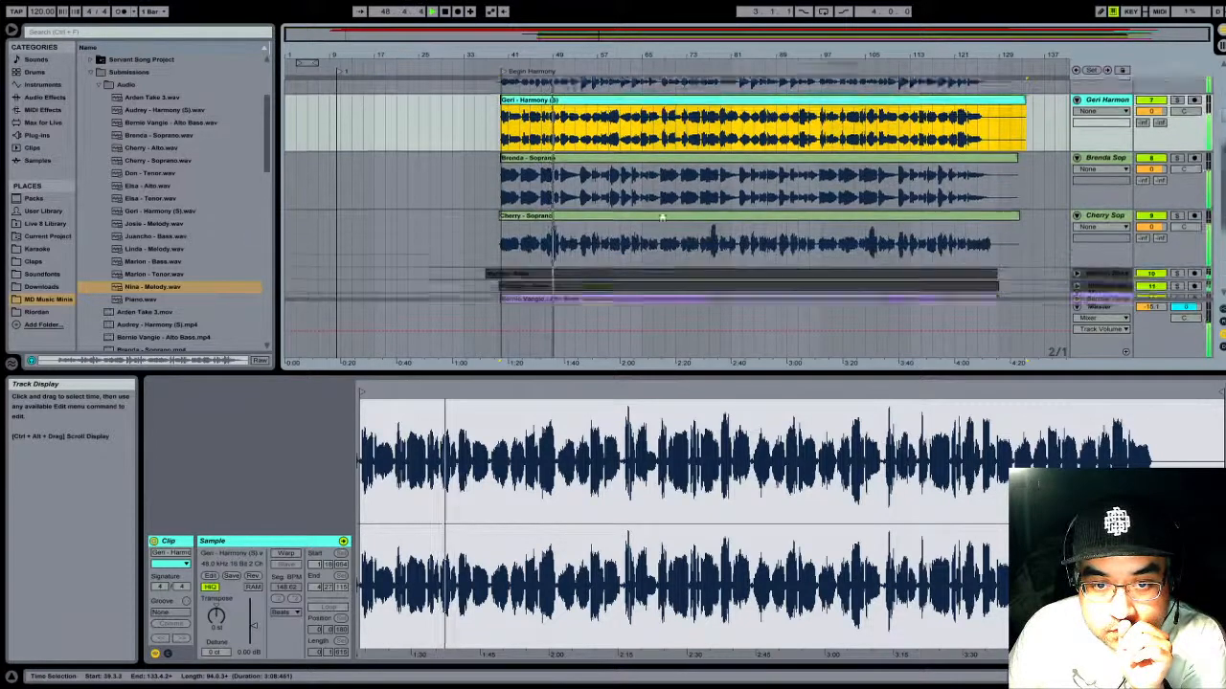
scroll(660, 217, down, 4)
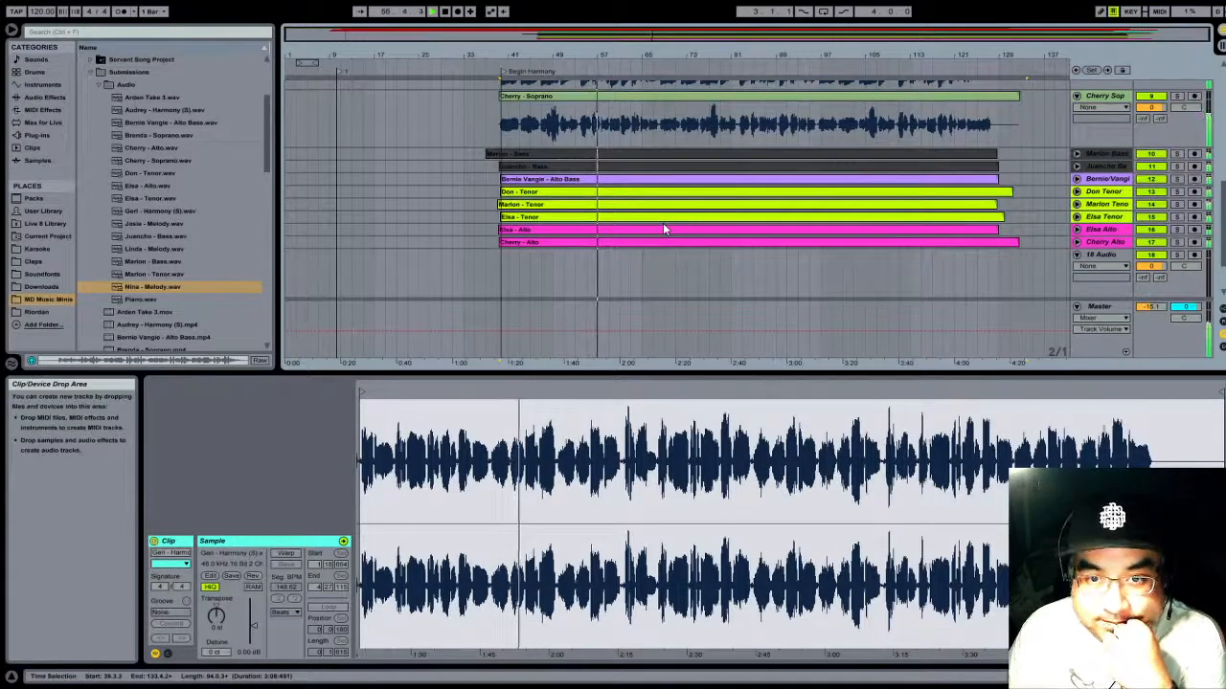
scroll(665, 242, up, 3)
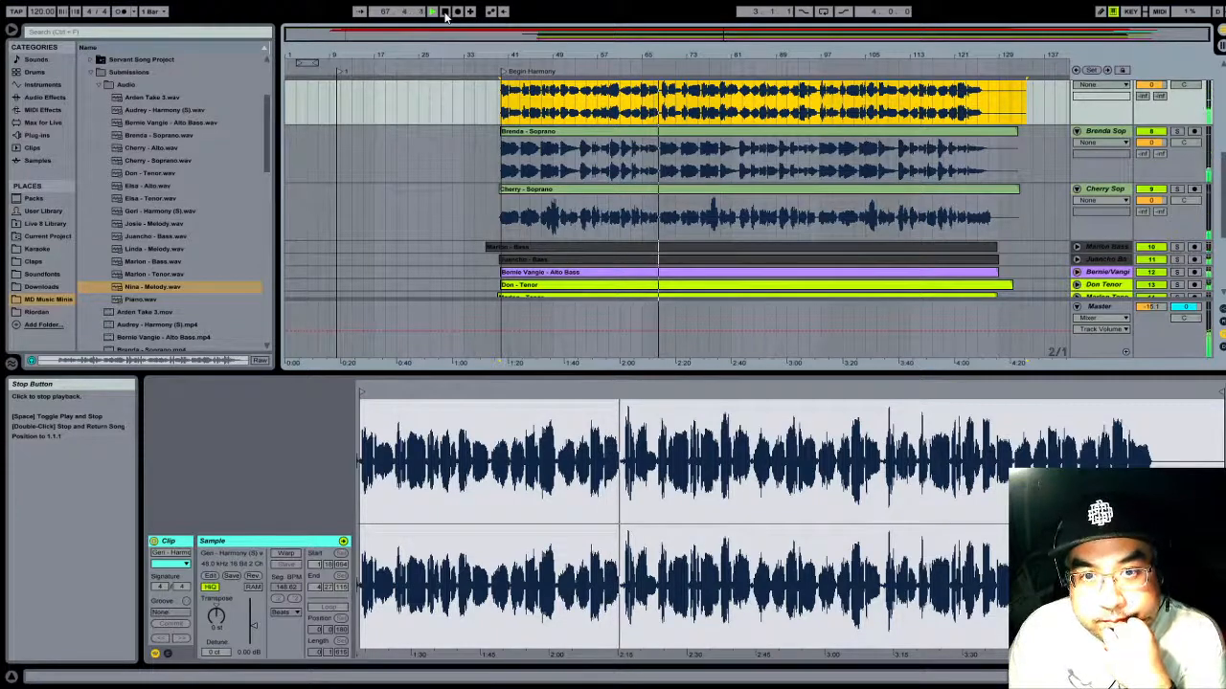
scroll(1005, 96, up, 3)
scroll(1005, 96, up, 3)
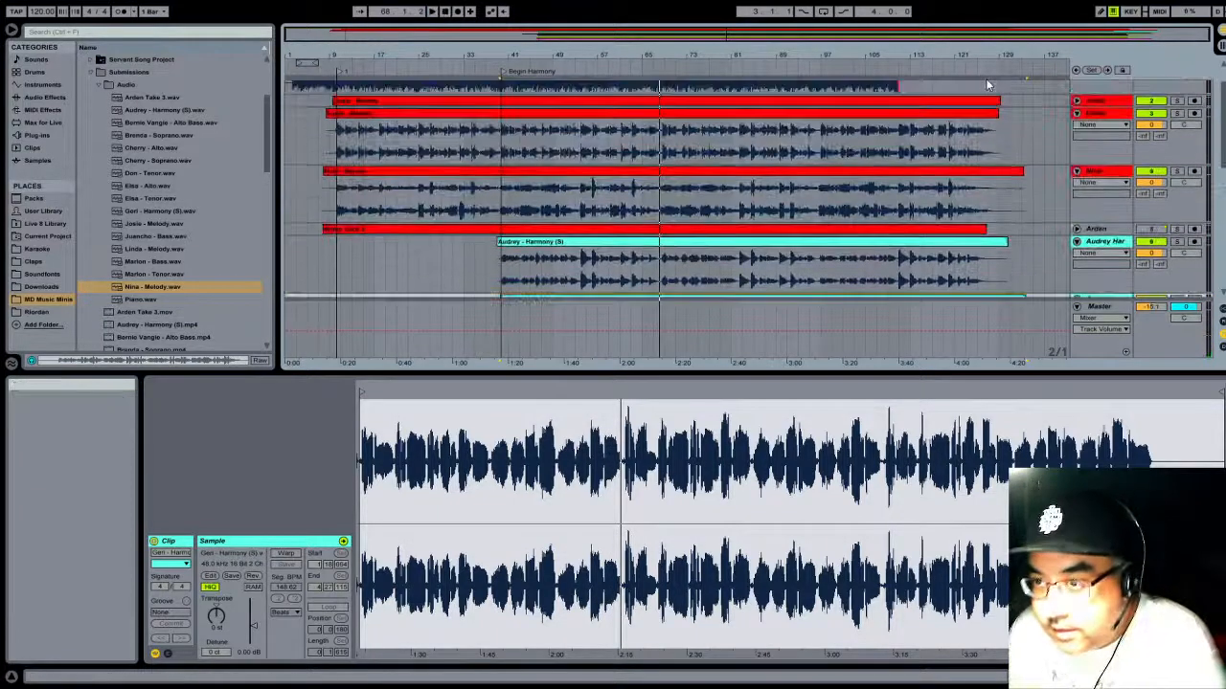
- Play the ending of the song from about bar 107 to check the alignment there, and stop playback
click(886, 65)
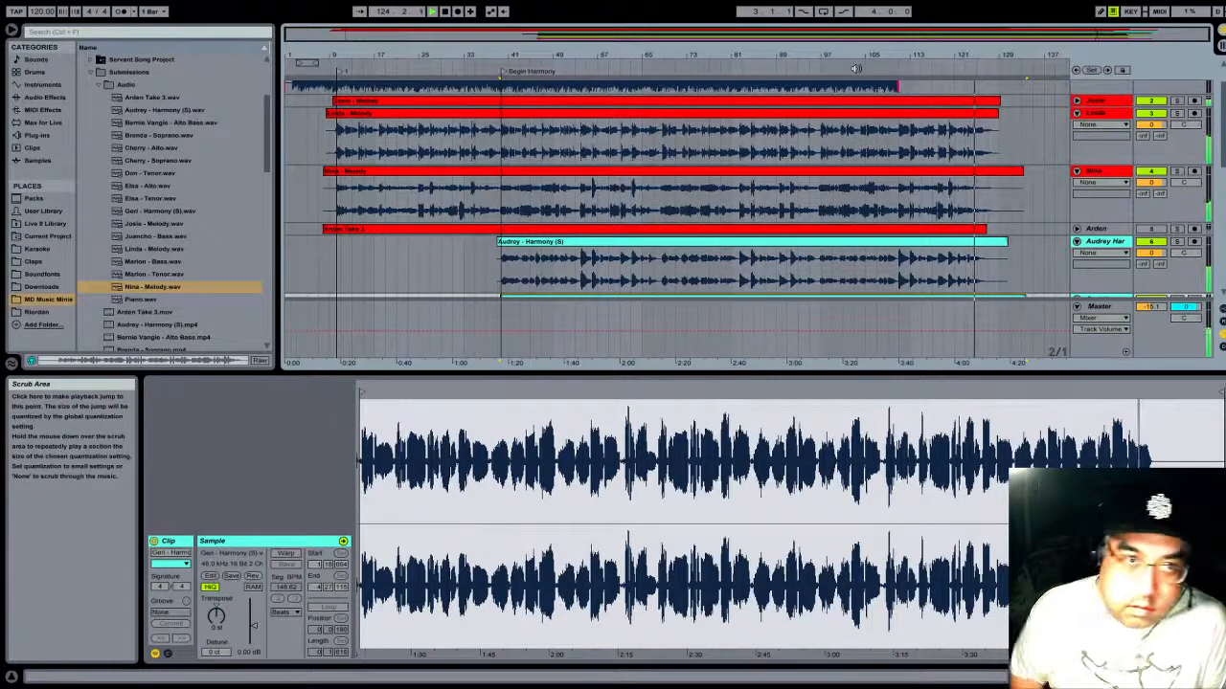
click(447, 11)
click(737, 242)
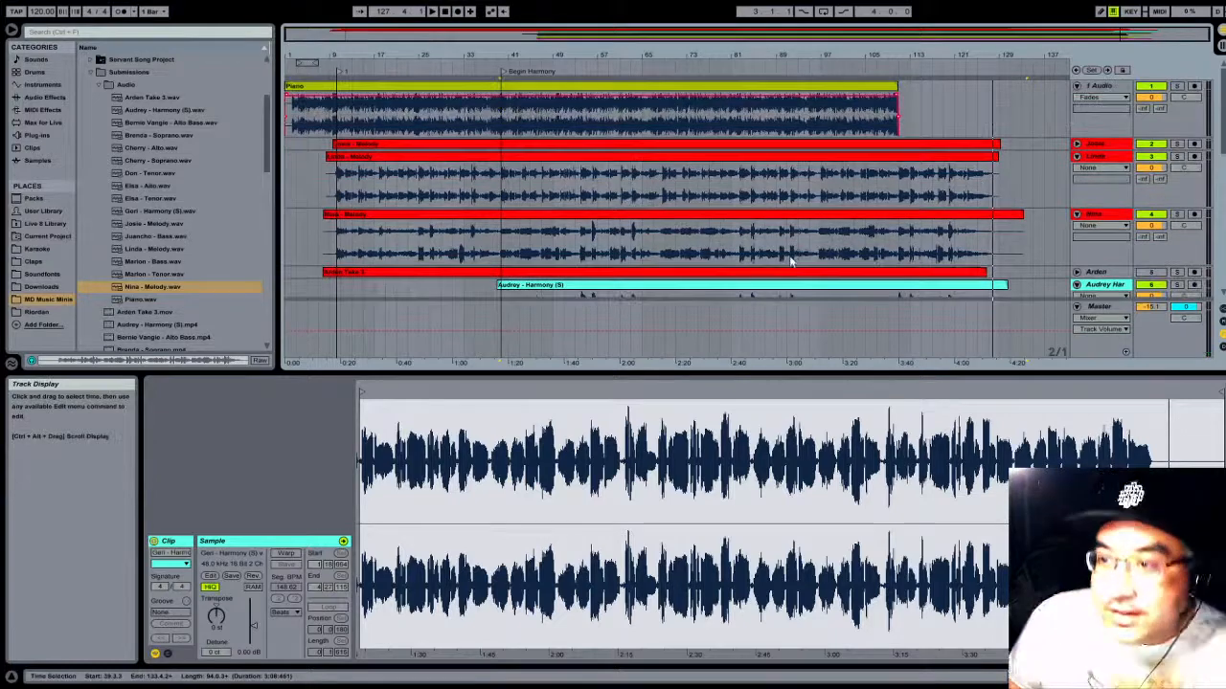
- Delete one of the two empty audio tracks below the last alto track
scroll(793, 260, down, 10)
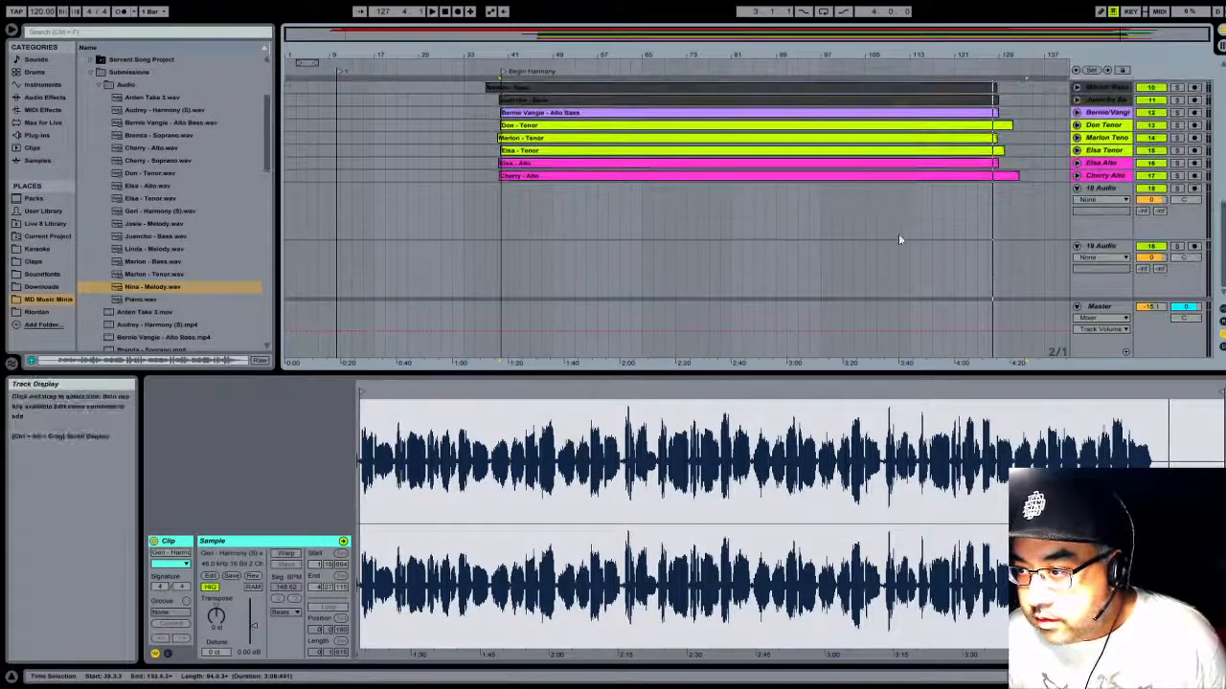
click(1106, 228)
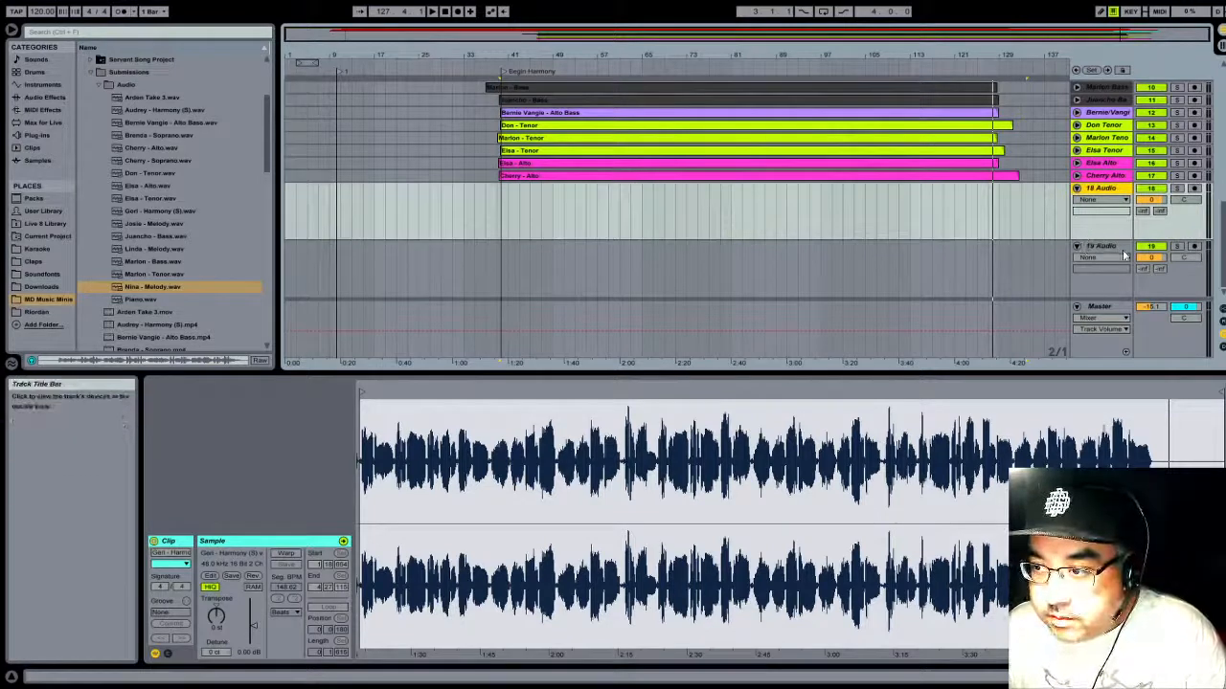
scroll(1106, 276, up, 2)
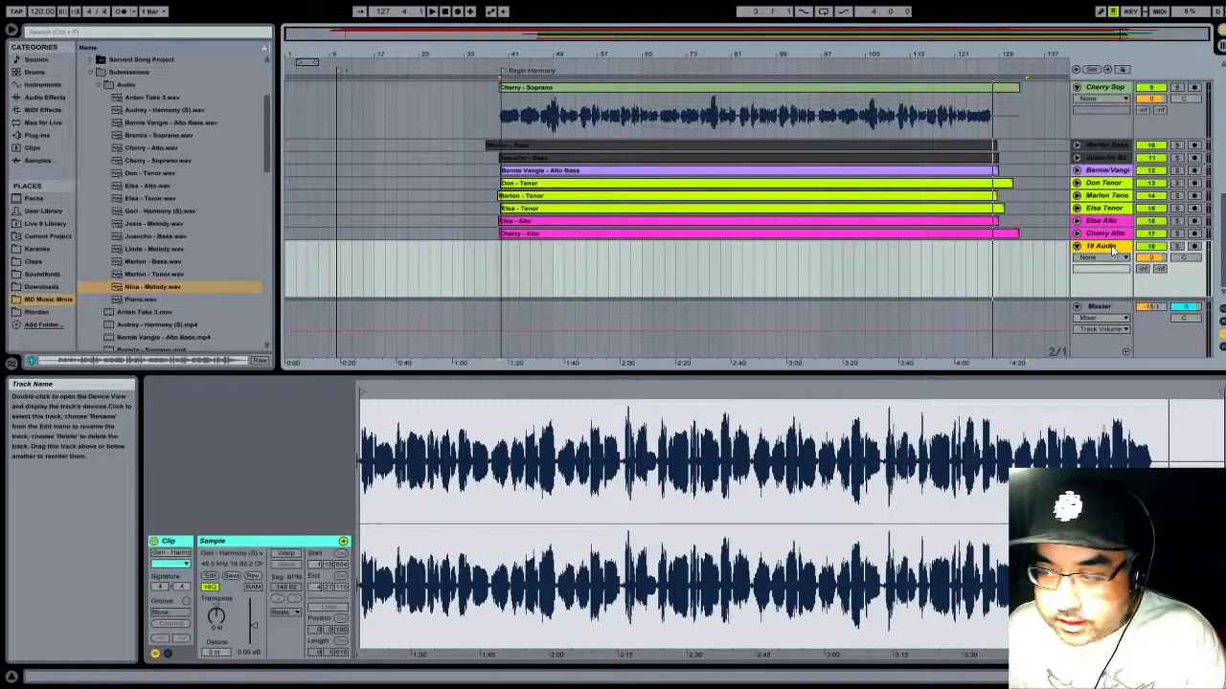
scroll(1034, 286, up, 6)
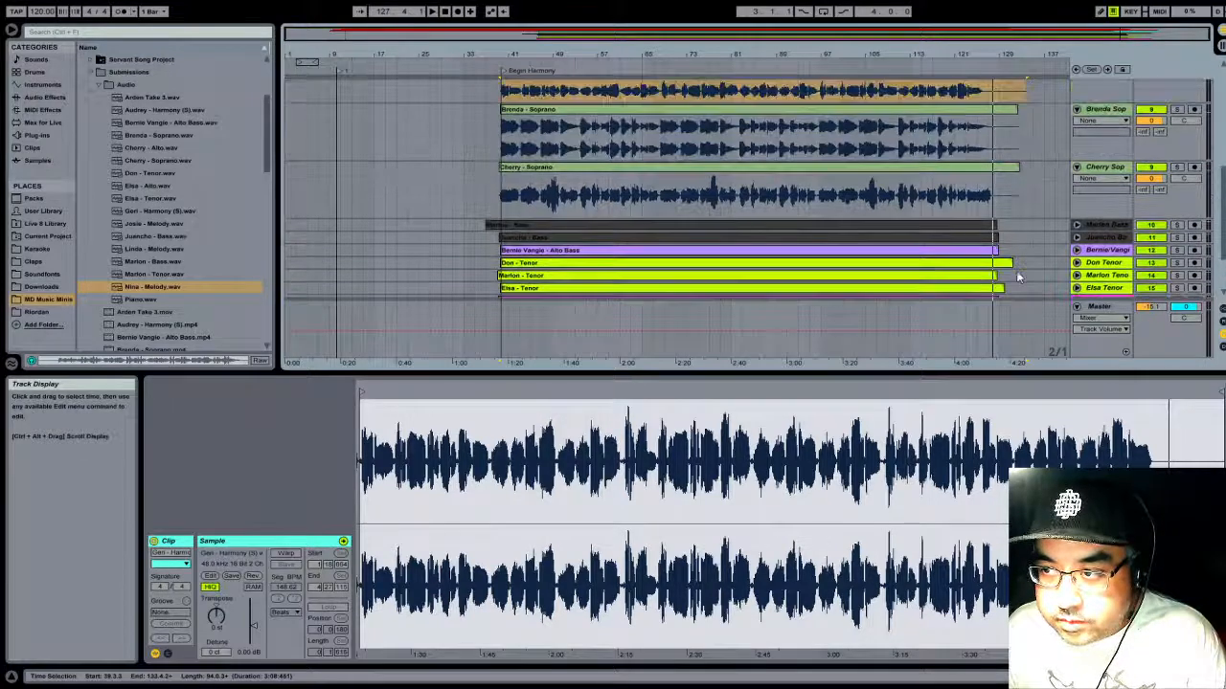
scroll(904, 197, down, 8)
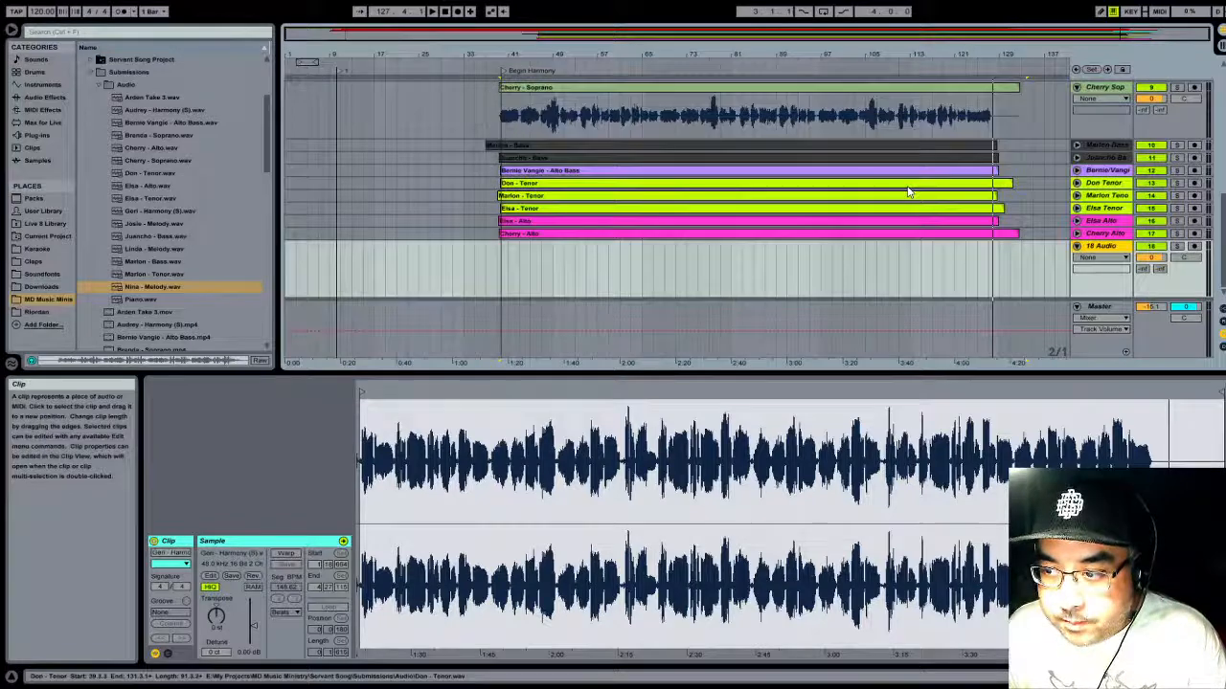
scroll(678, 144, up, 8)
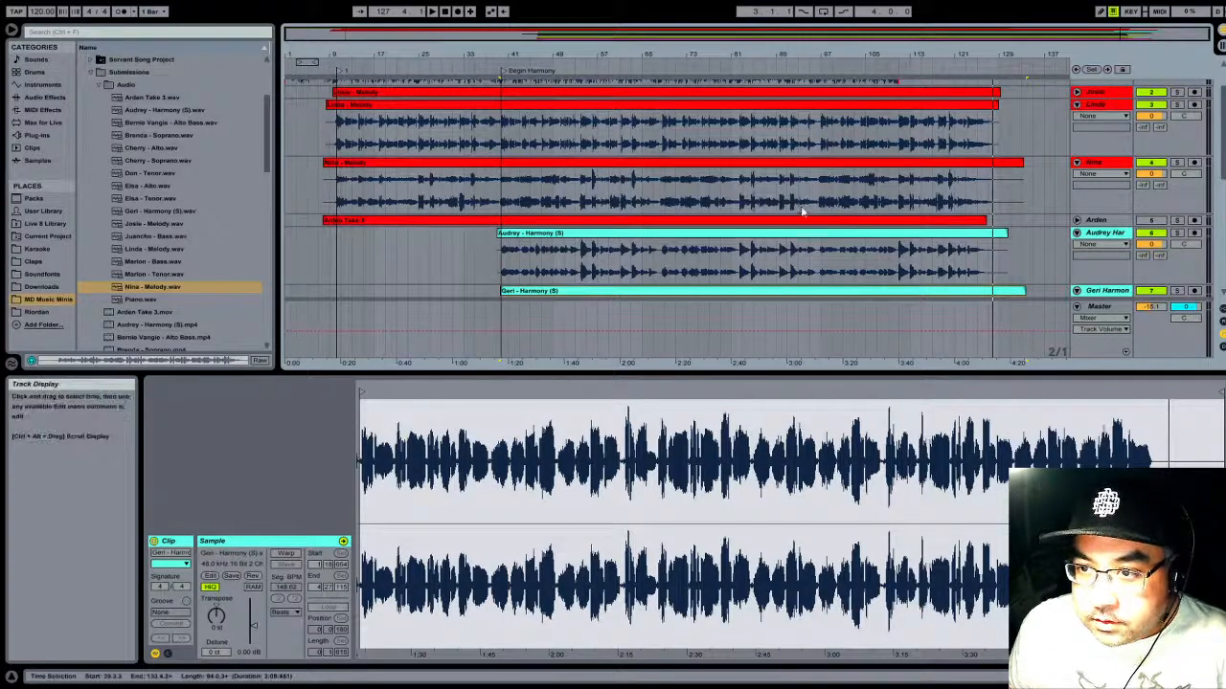
scroll(821, 215, up, 2)
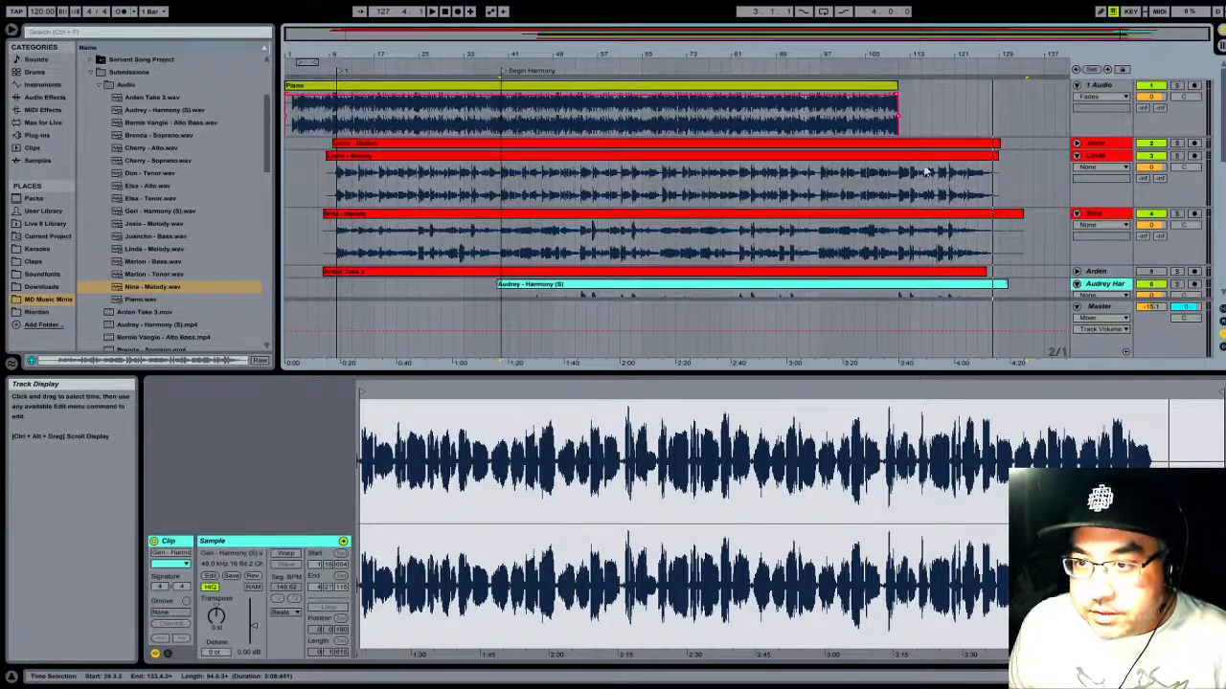
scroll(756, 245, down, 6)
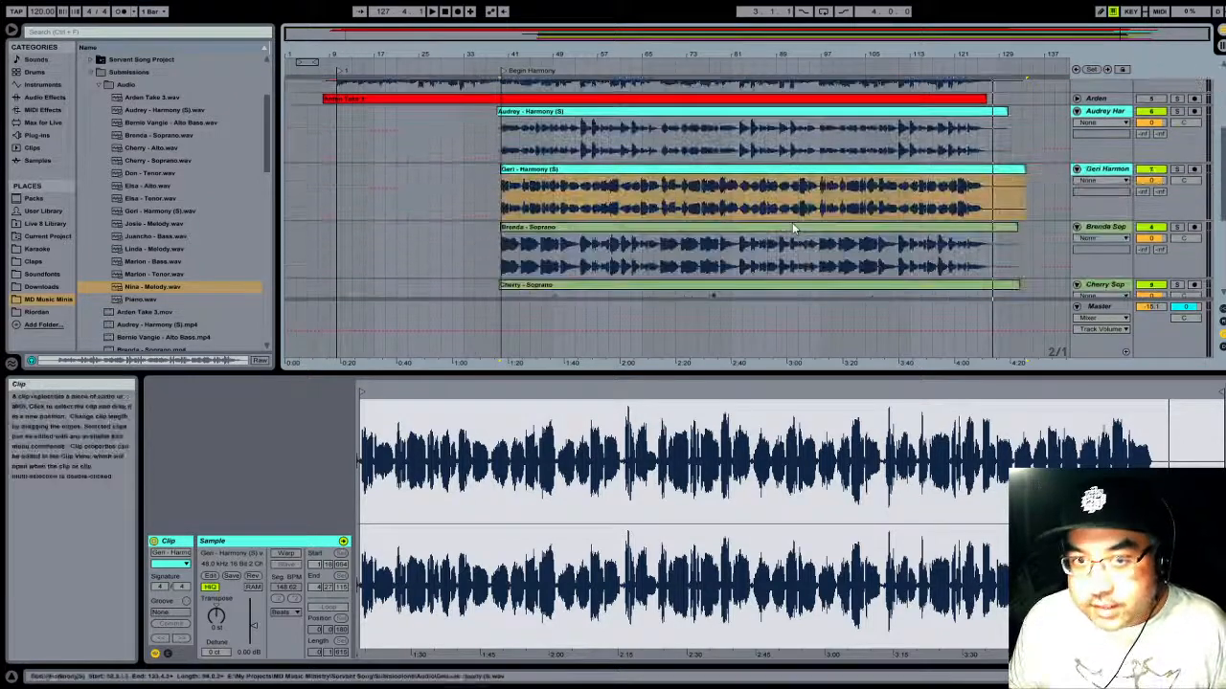
scroll(792, 227, down, 7)
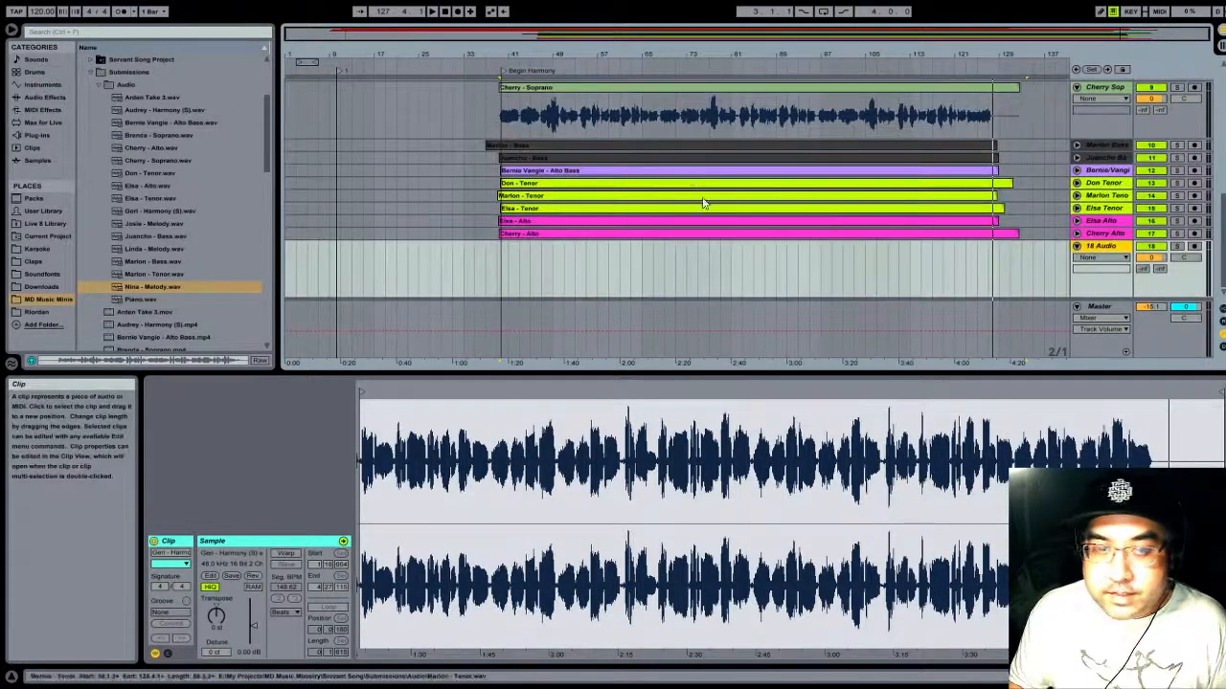